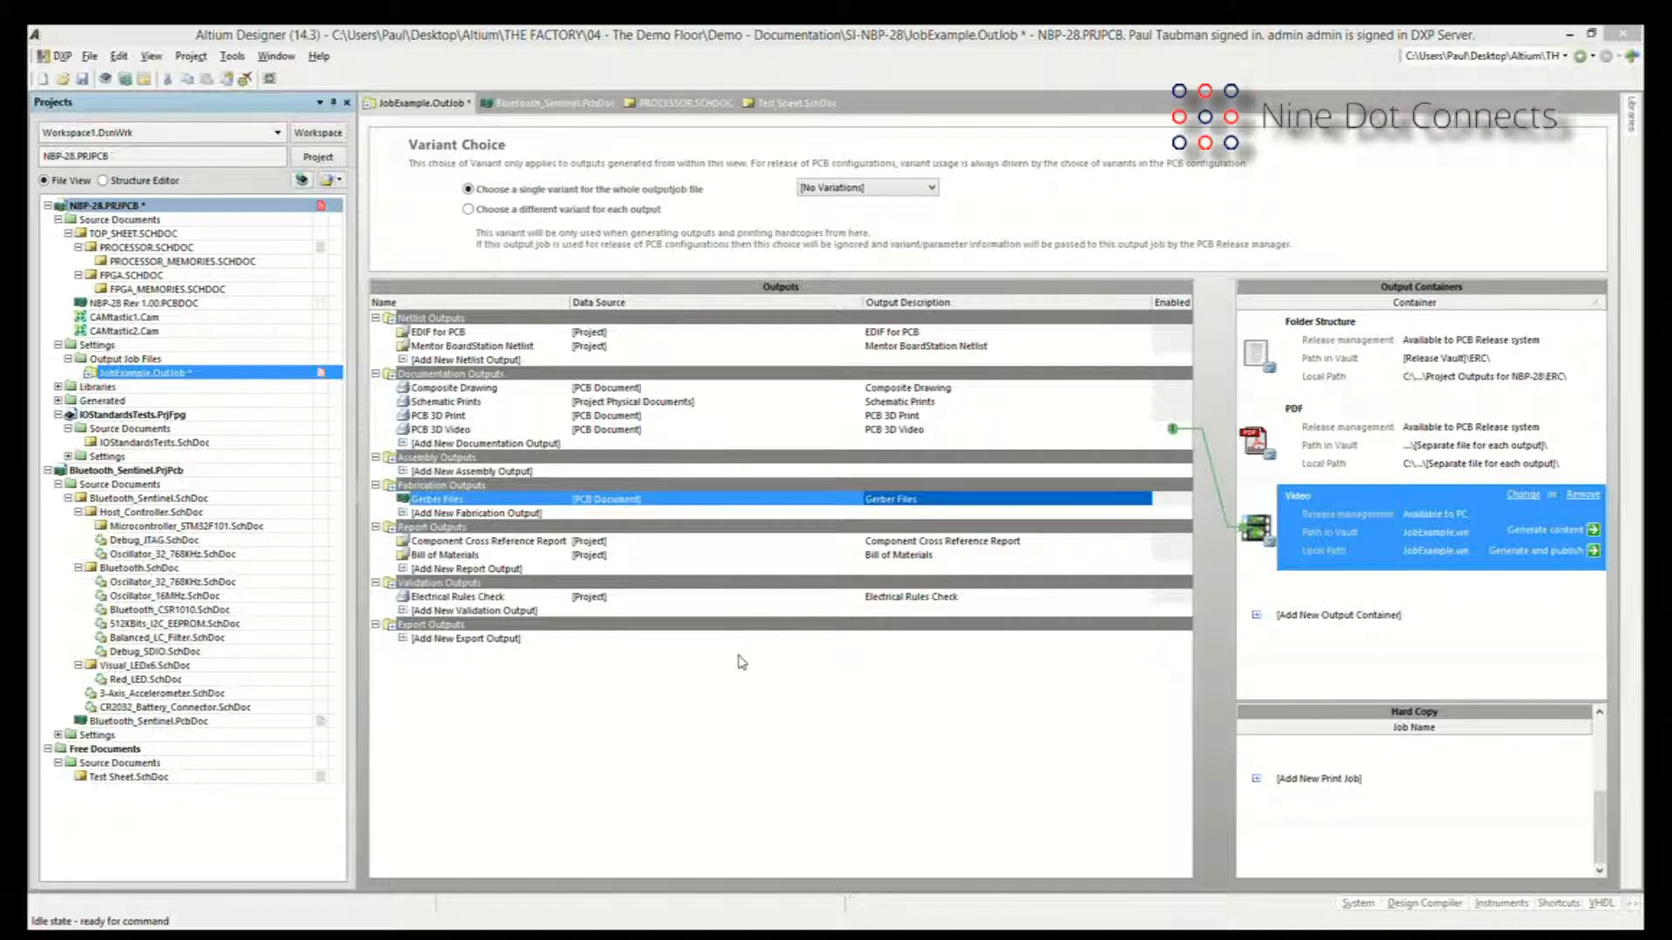
Create a new output job file in the NBP-28 project.
{"action": "left_click", "coordinate": [89, 57]}
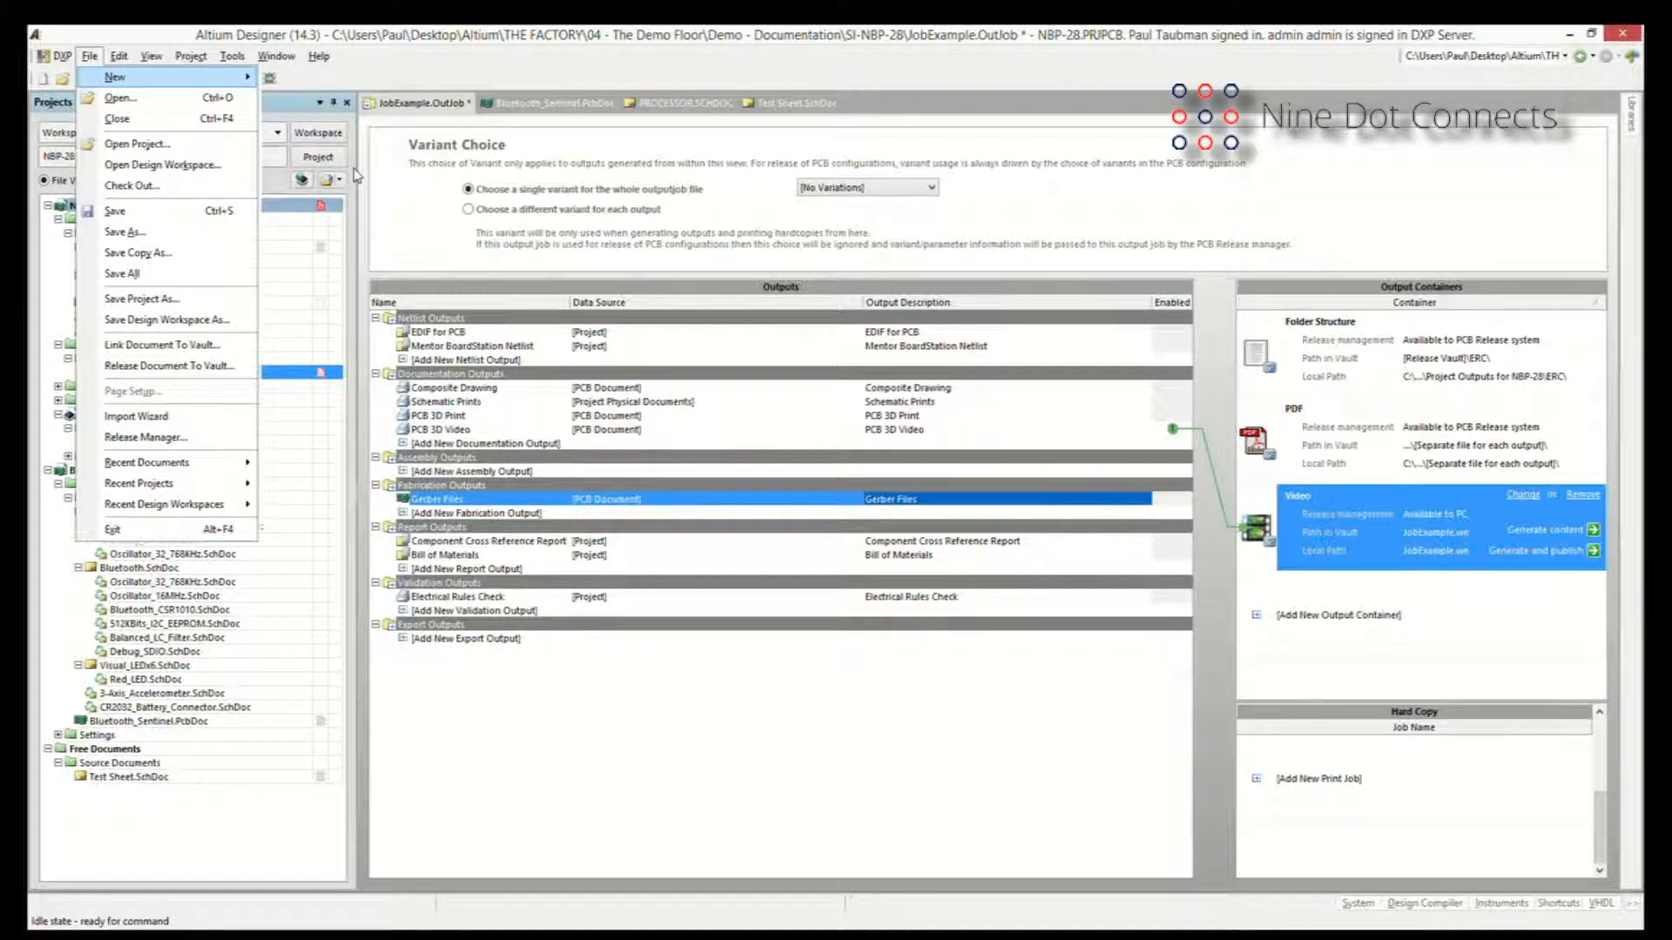
{"action": "mouse_move", "coordinate": [167, 77]}
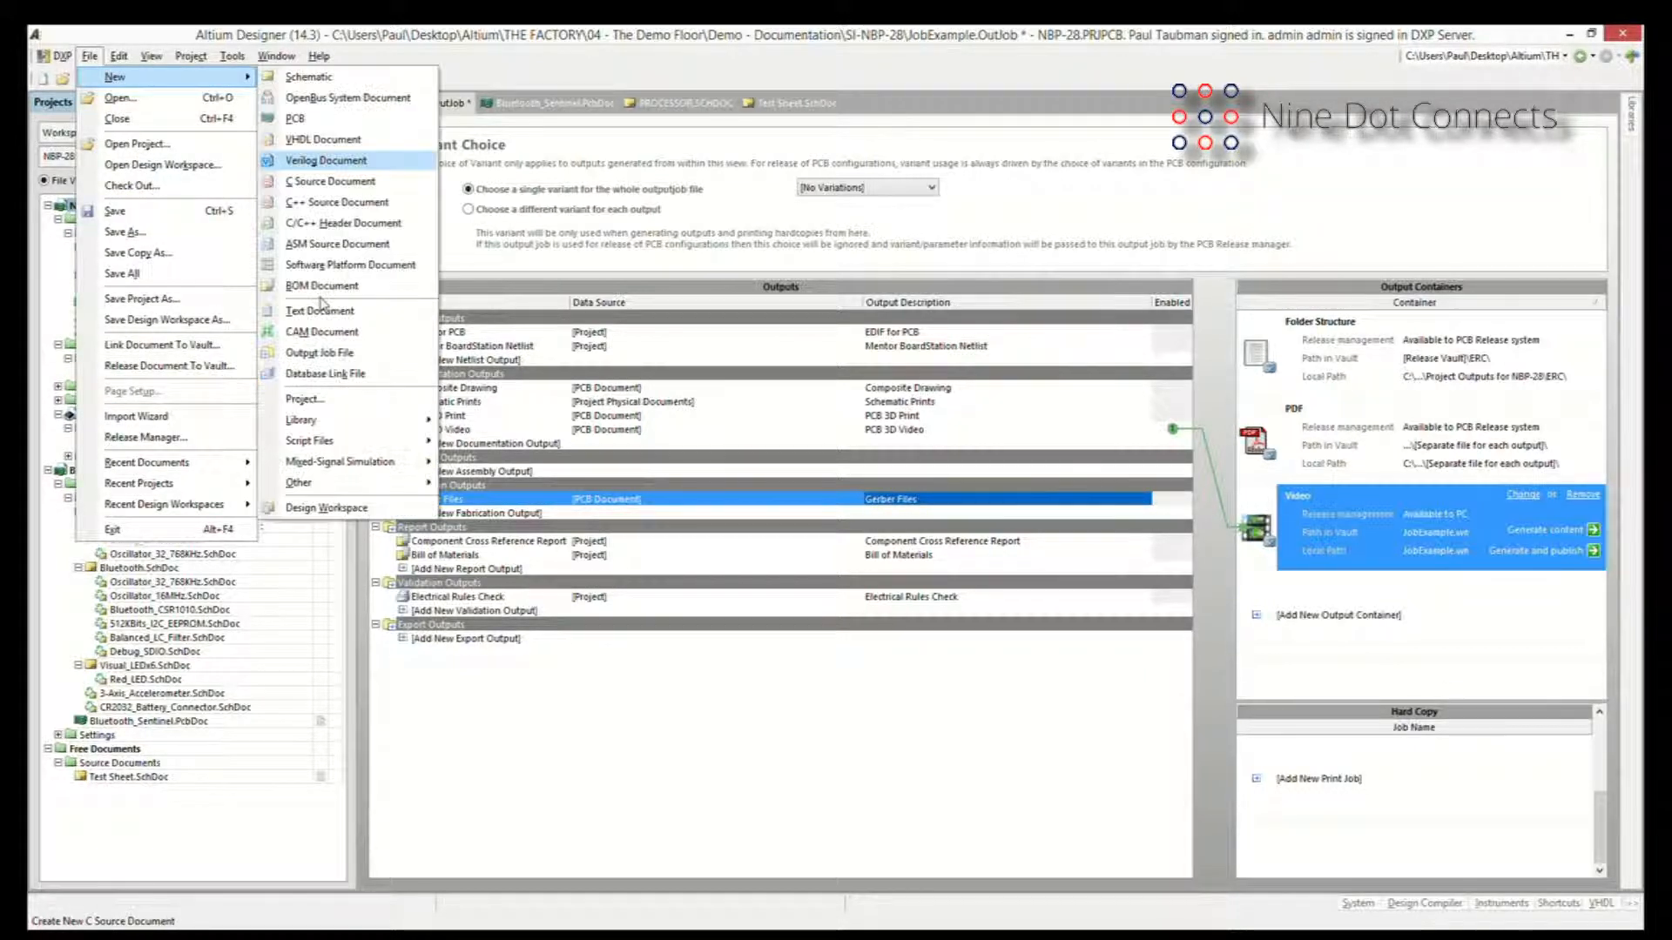
{"action": "left_click", "coordinate": [311, 357]}
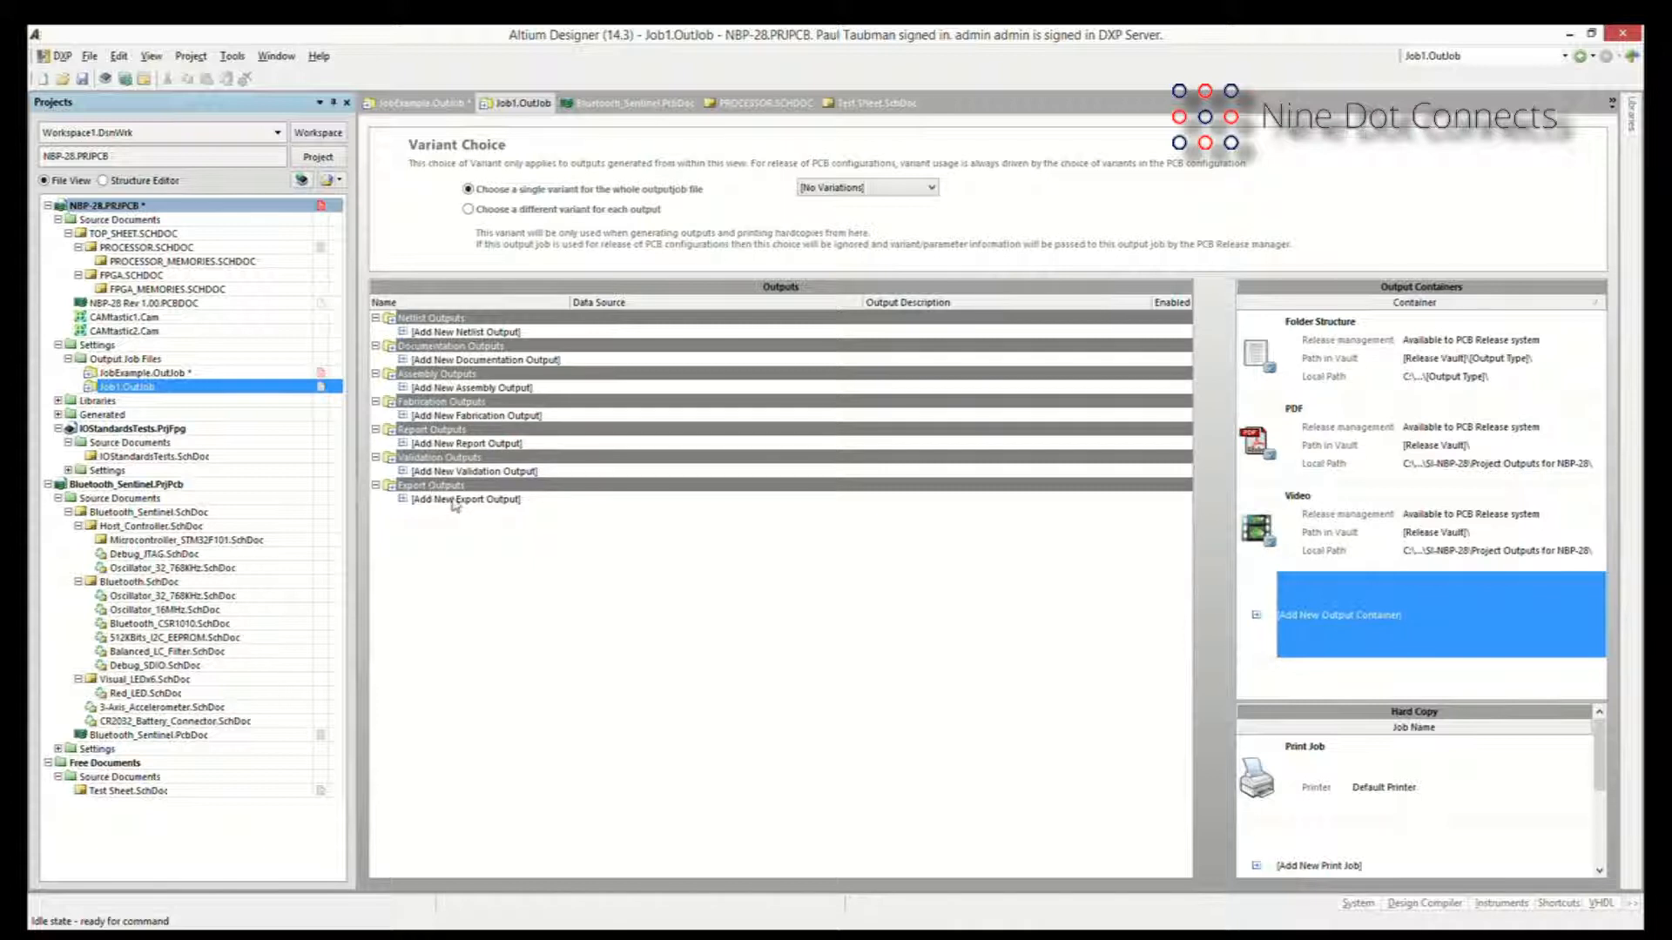
Examine the output types available for netlist and documentation outputs, including the data sources offered for Composite.
{"action": "left_click", "coordinate": [405, 332]}
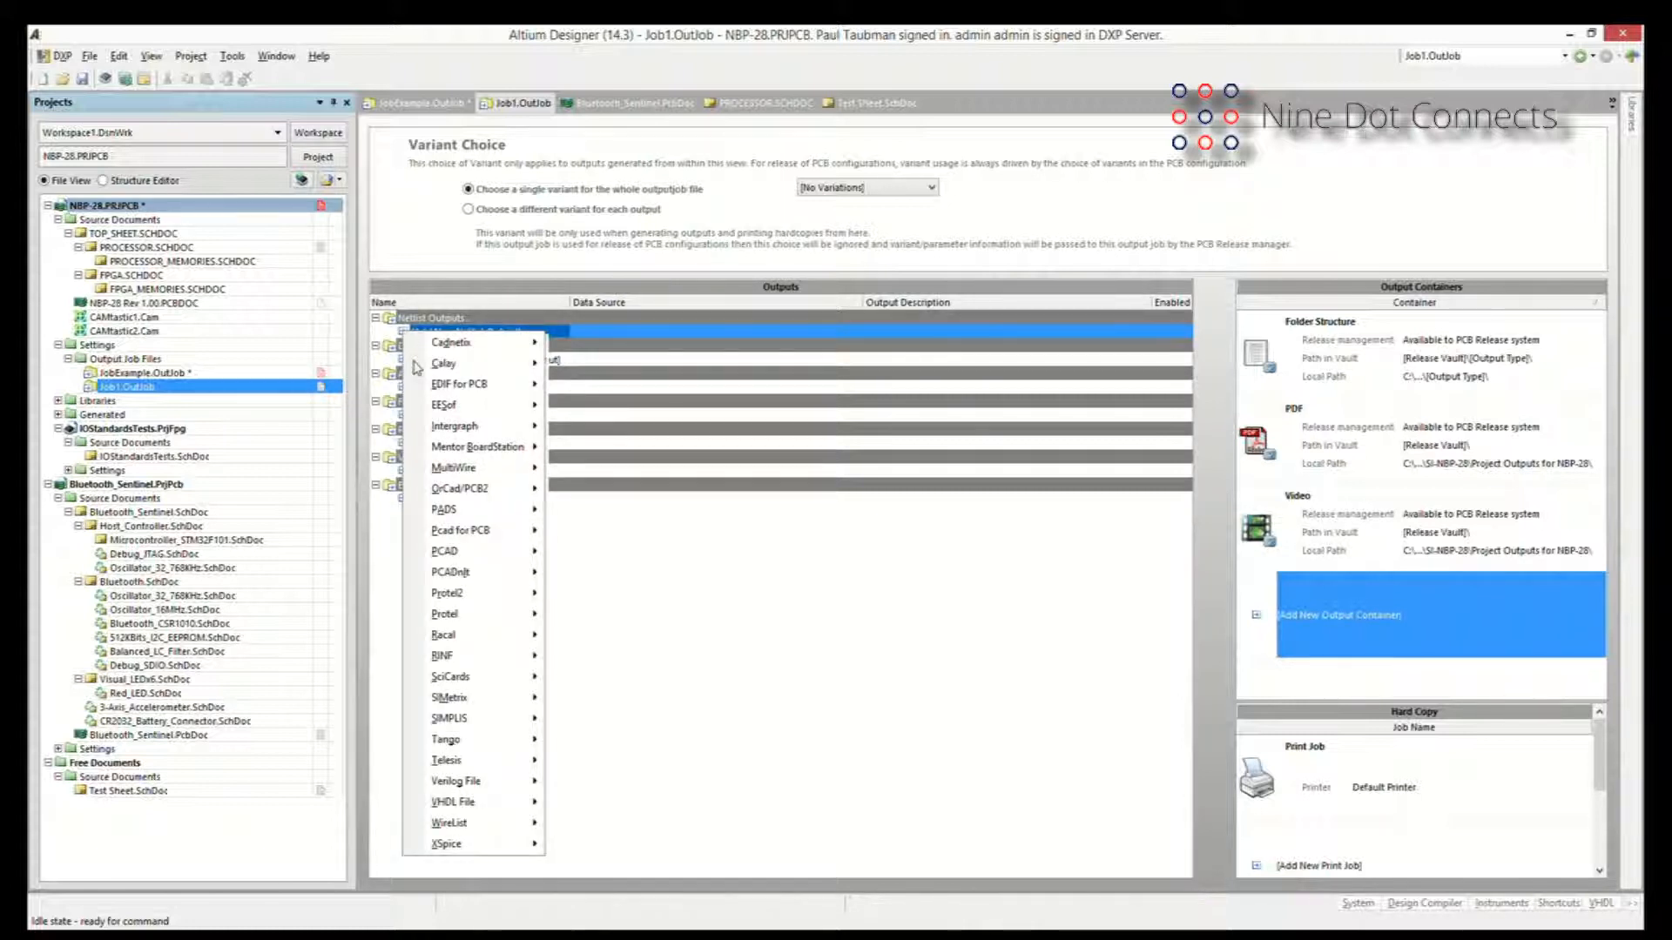
{"action": "left_click", "coordinate": [399, 561]}
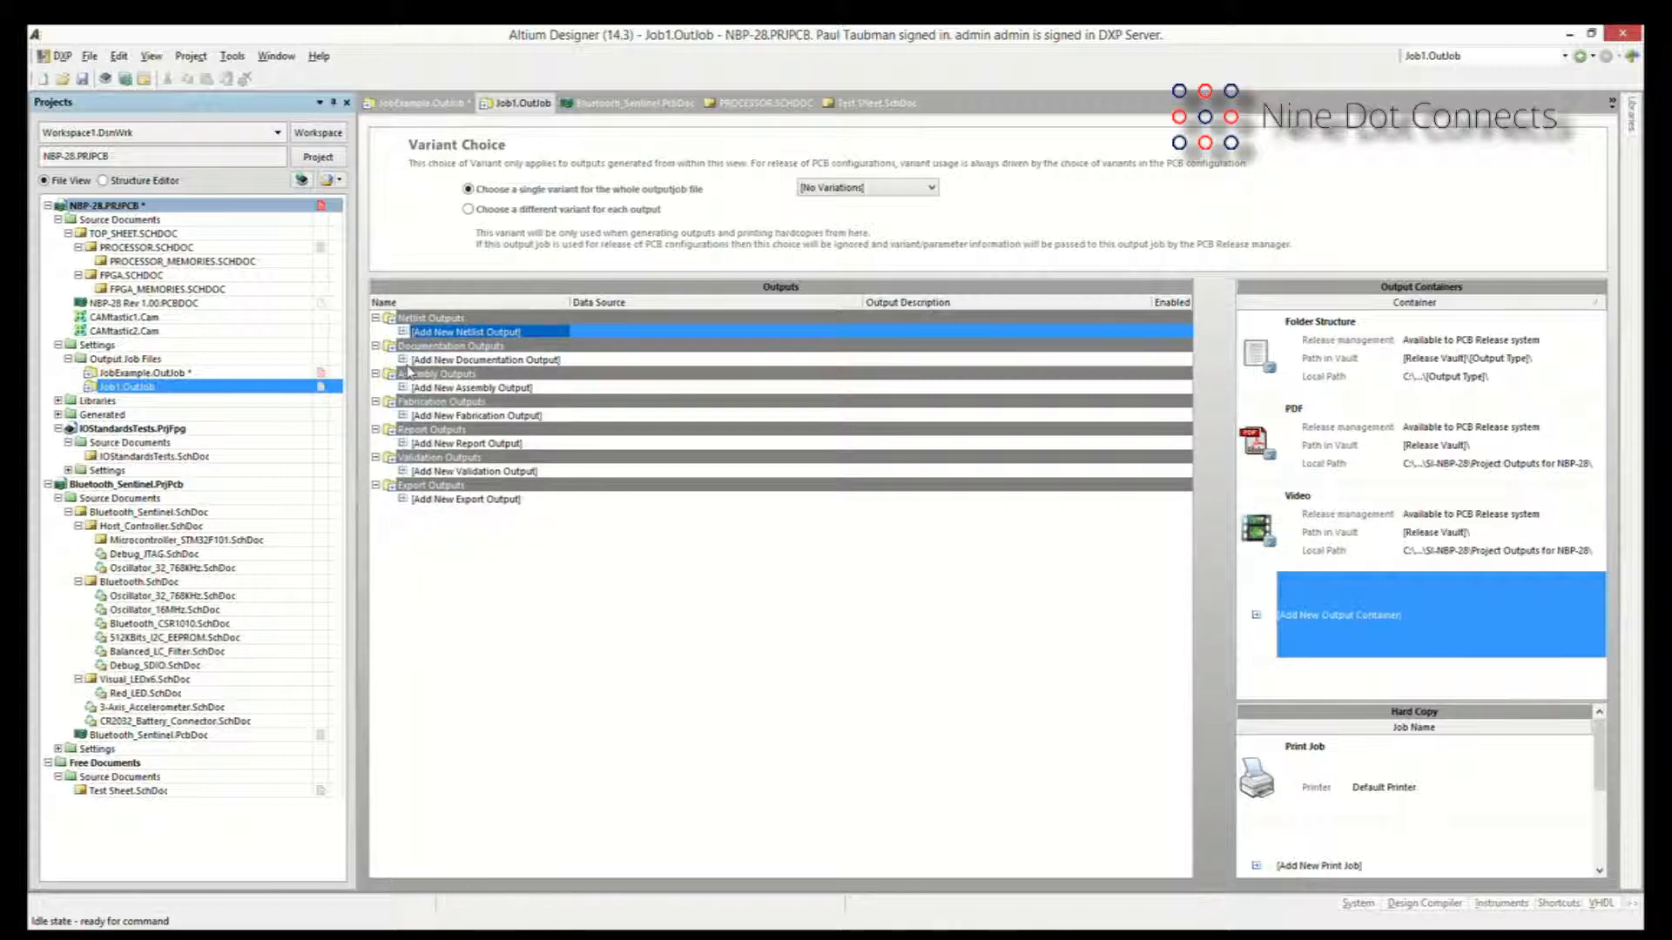
{"action": "left_click", "coordinate": [402, 360]}
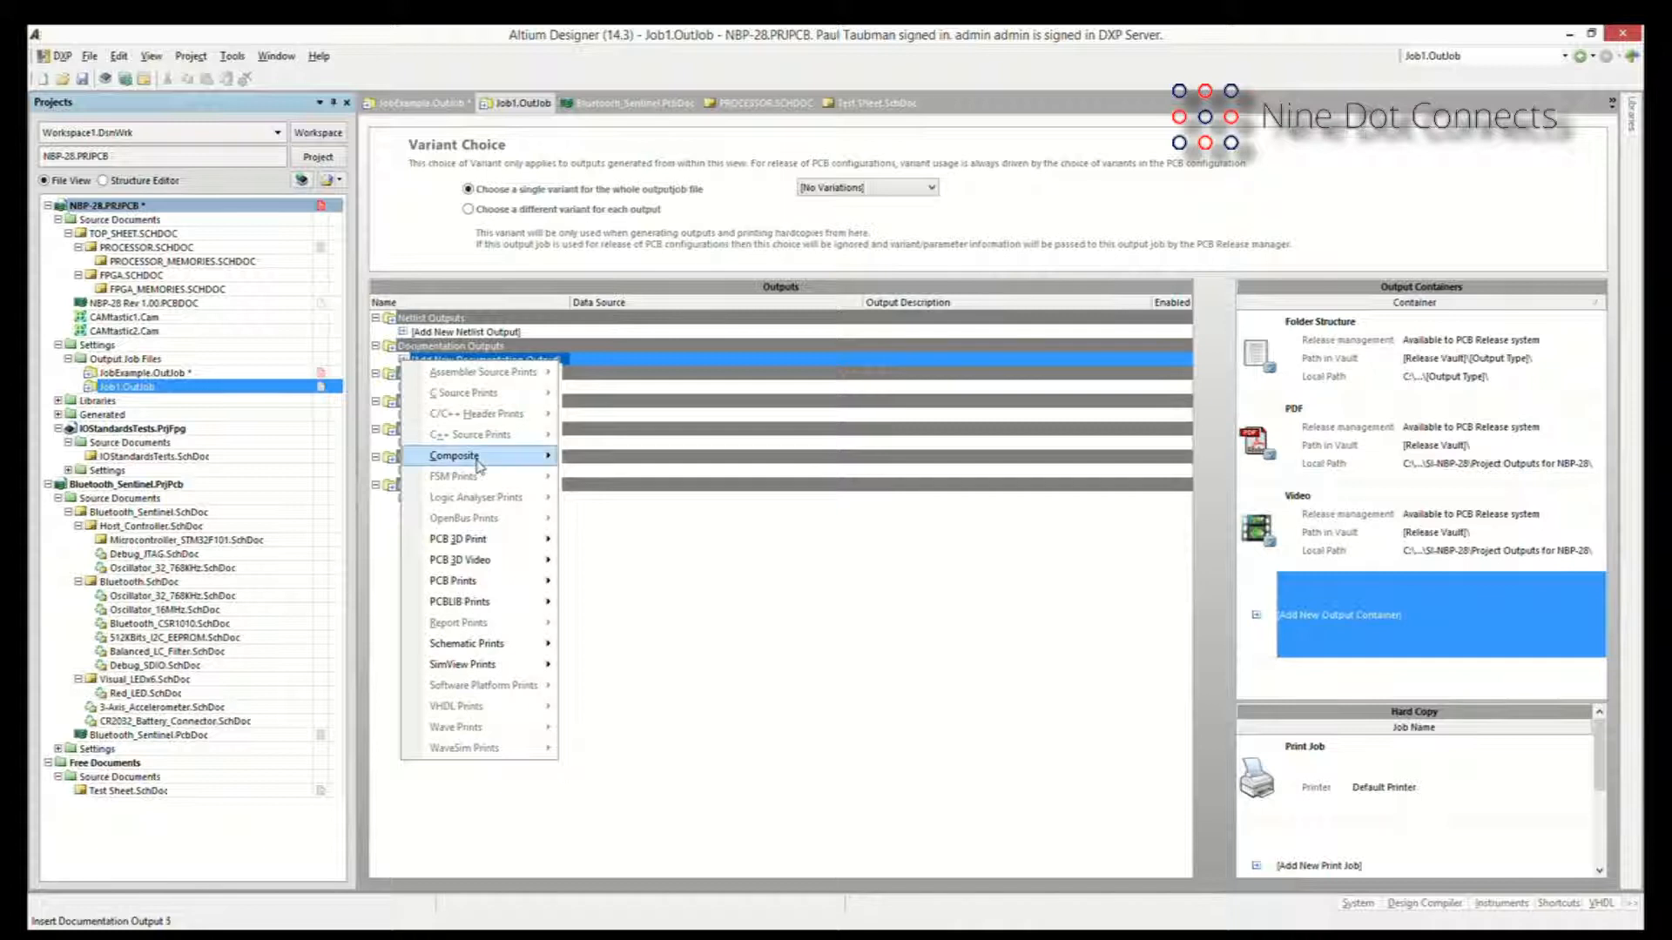
{"action": "mouse_move", "coordinate": [478, 465]}
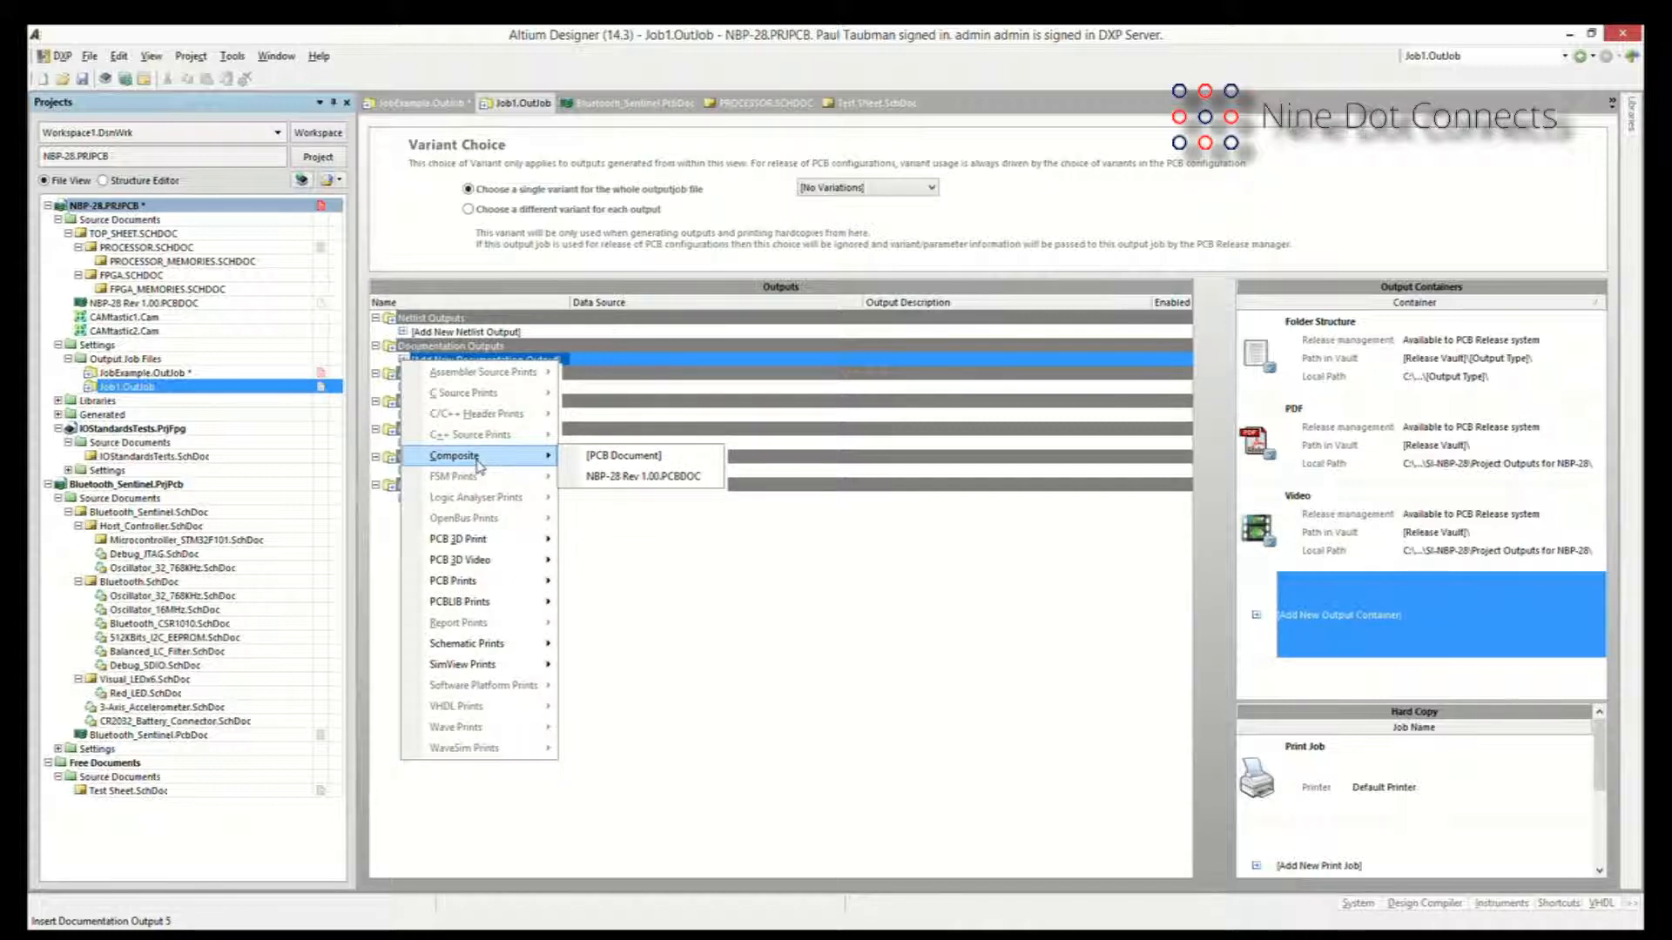
{"action": "mouse_move", "coordinate": [478, 545]}
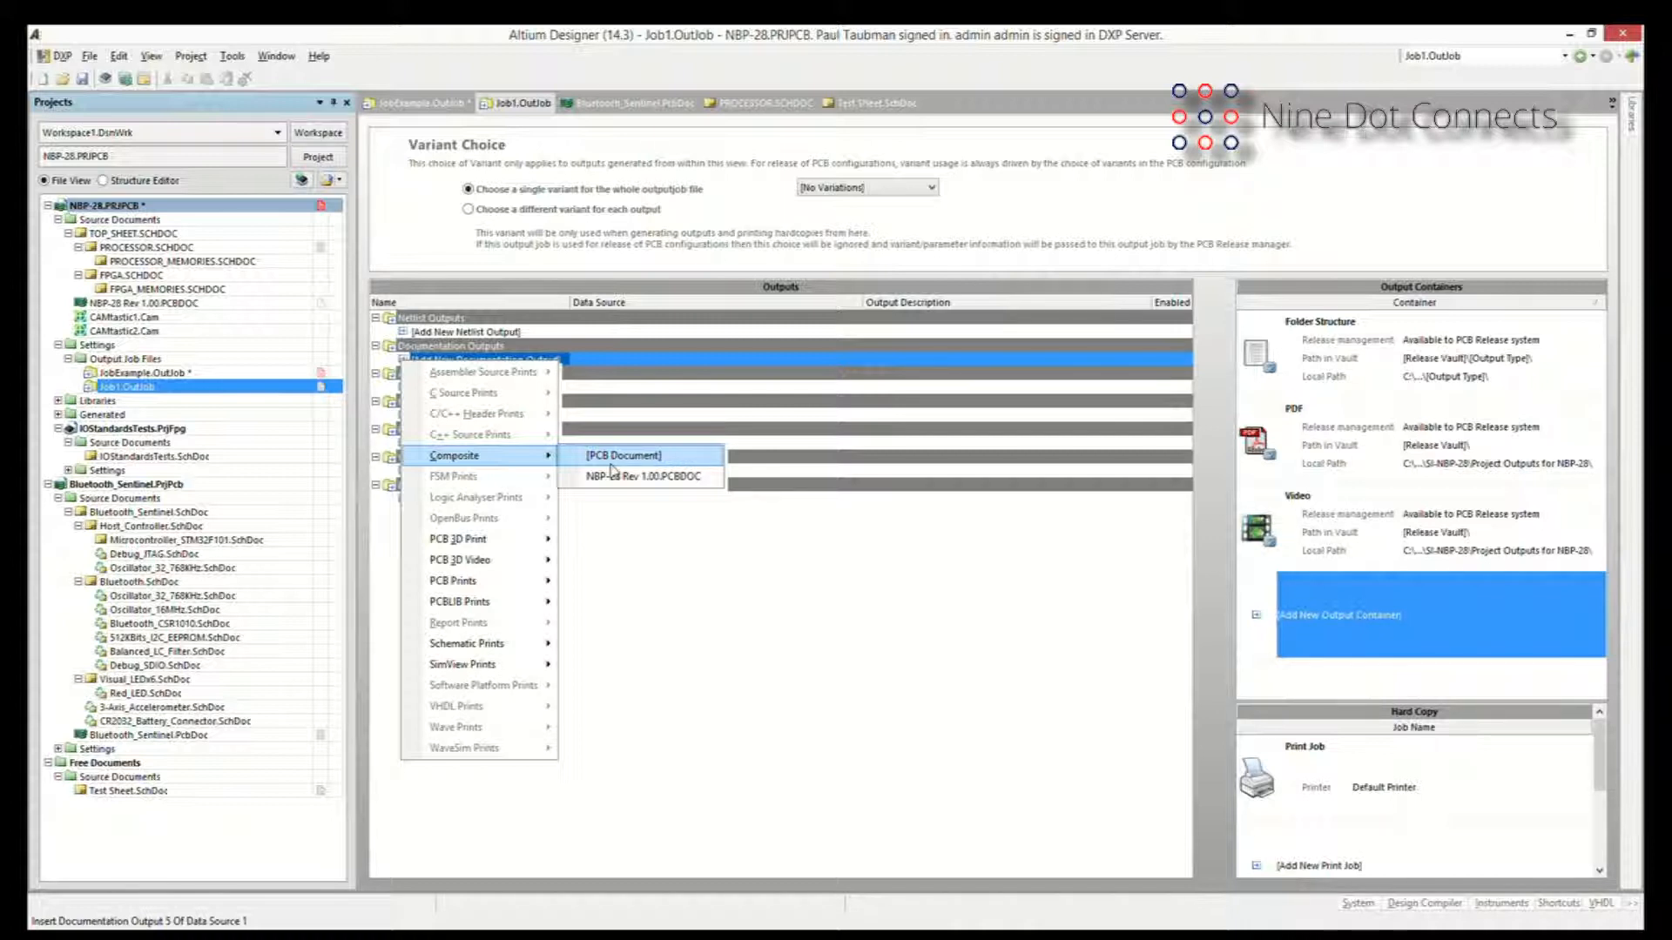
{"action": "left_click", "coordinate": [620, 533]}
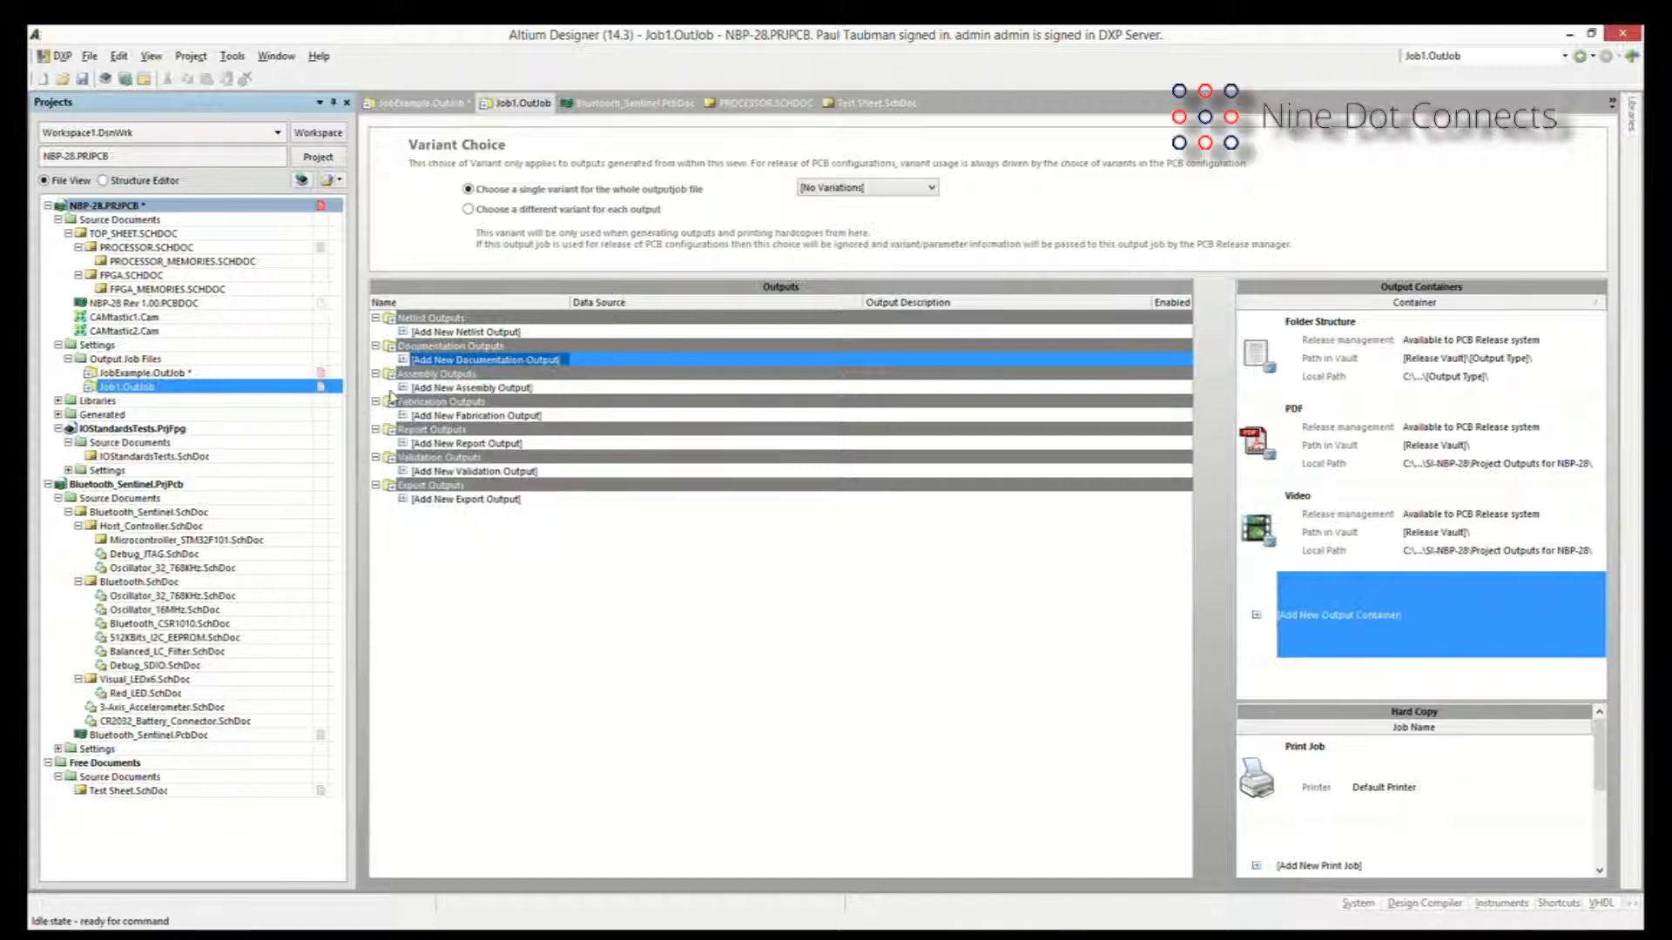
Examine the output types available for assembly, fabrication, report, validation and export outputs.
{"action": "left_click", "coordinate": [405, 387]}
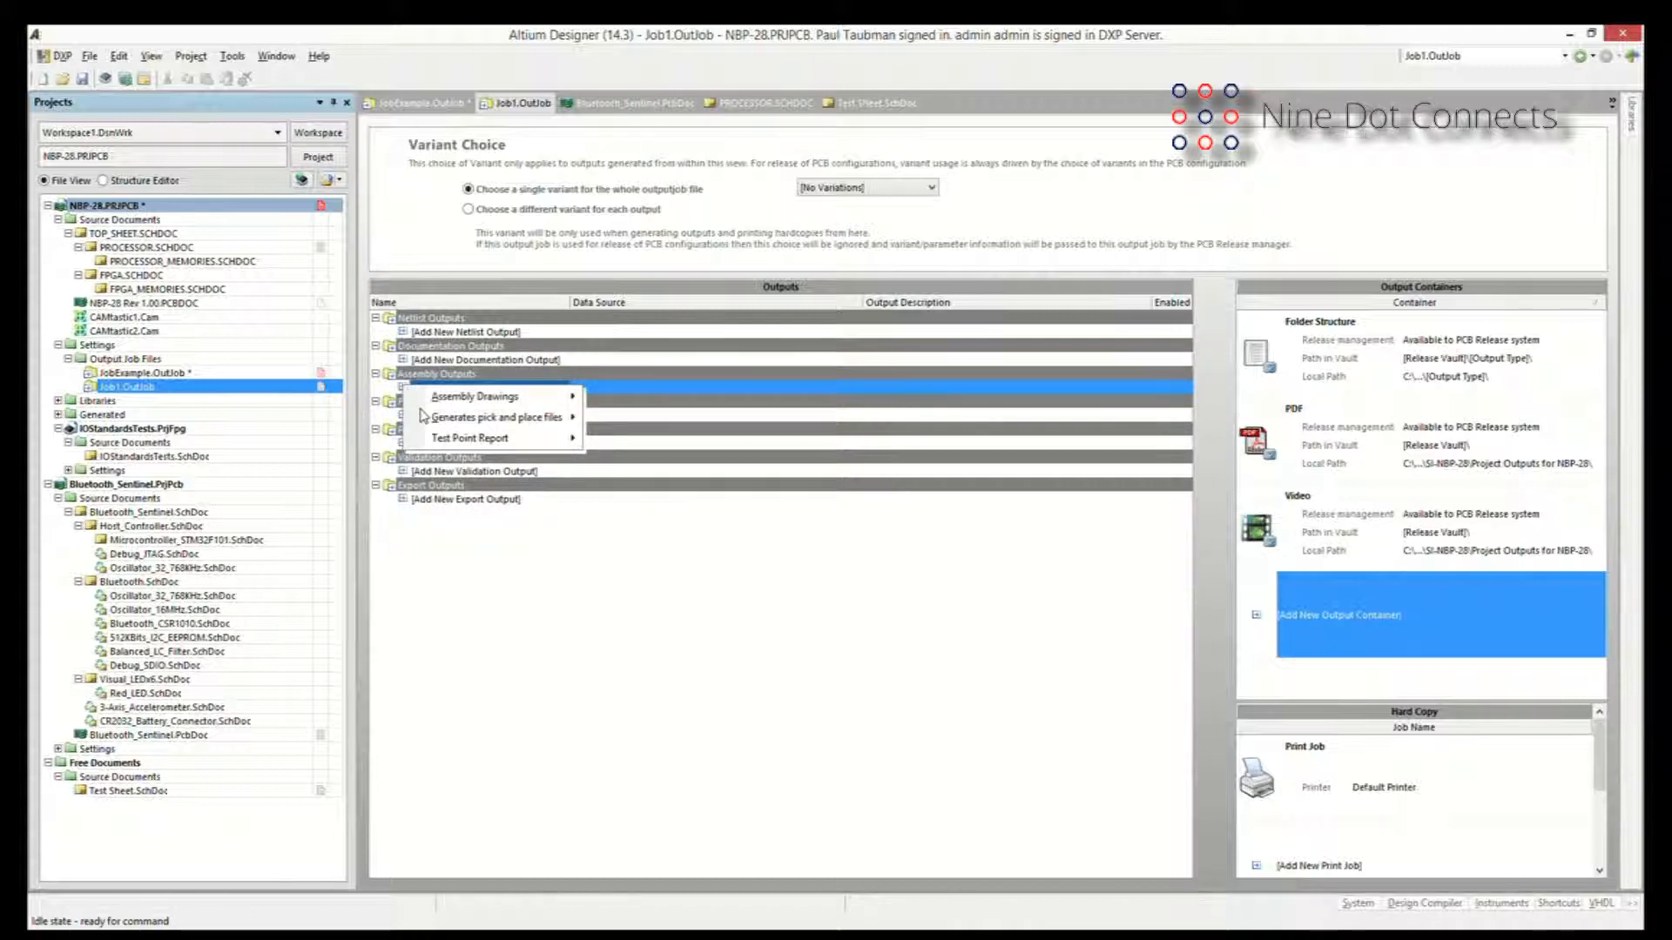
{"action": "left_click", "coordinate": [513, 623]}
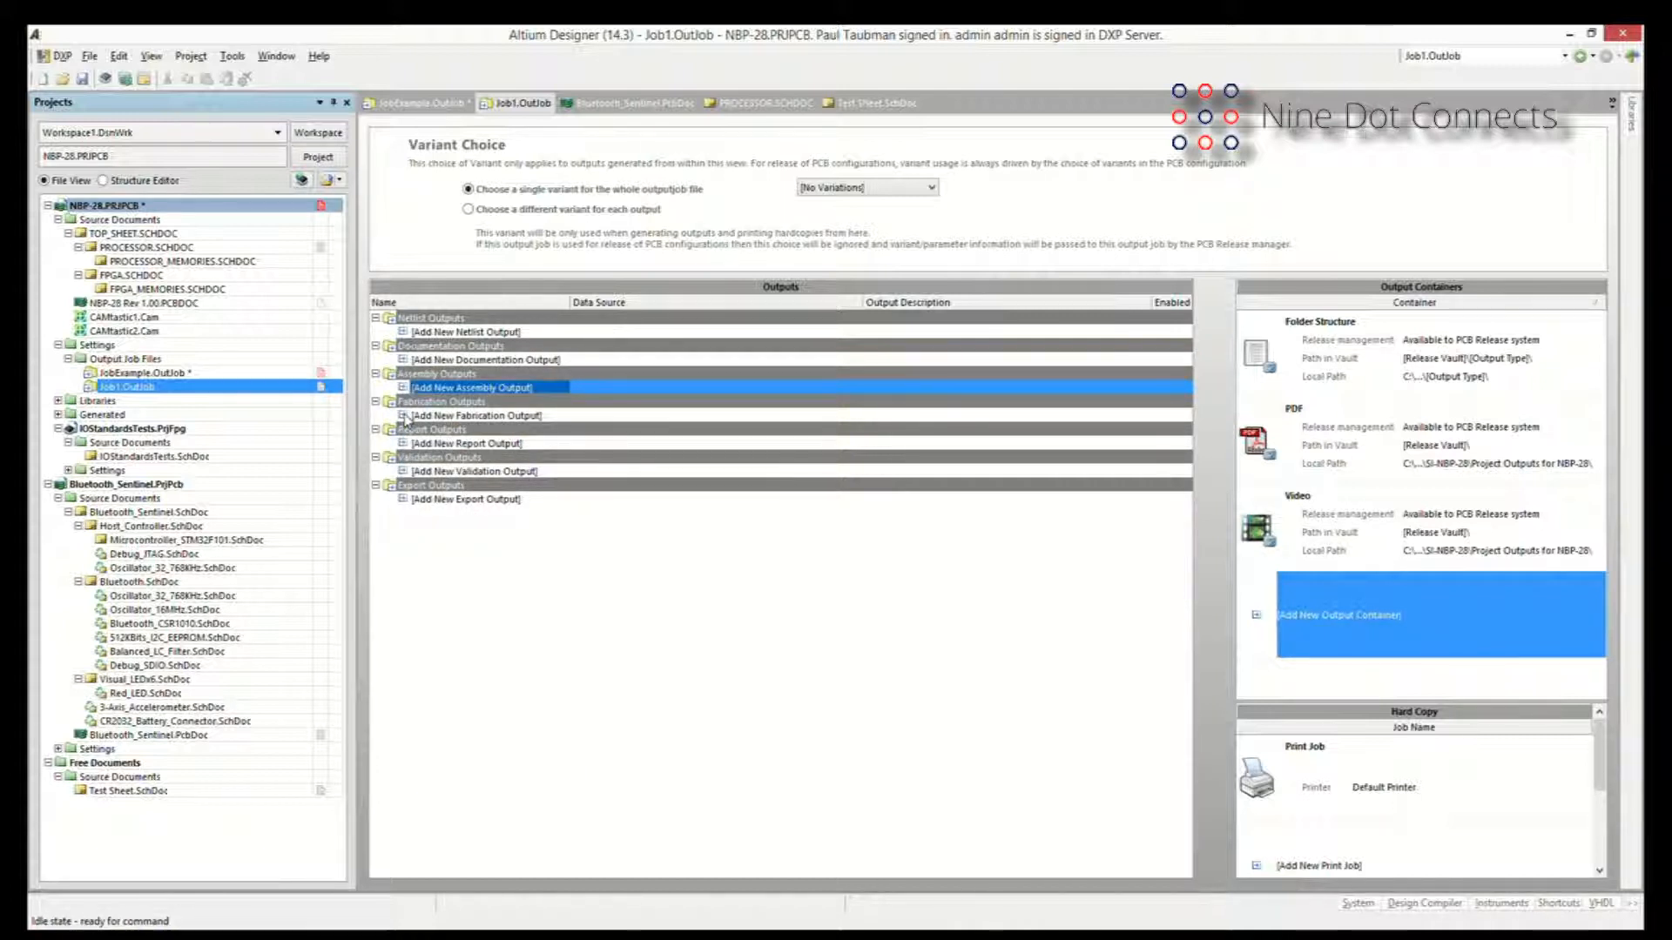
{"action": "left_click", "coordinate": [403, 415]}
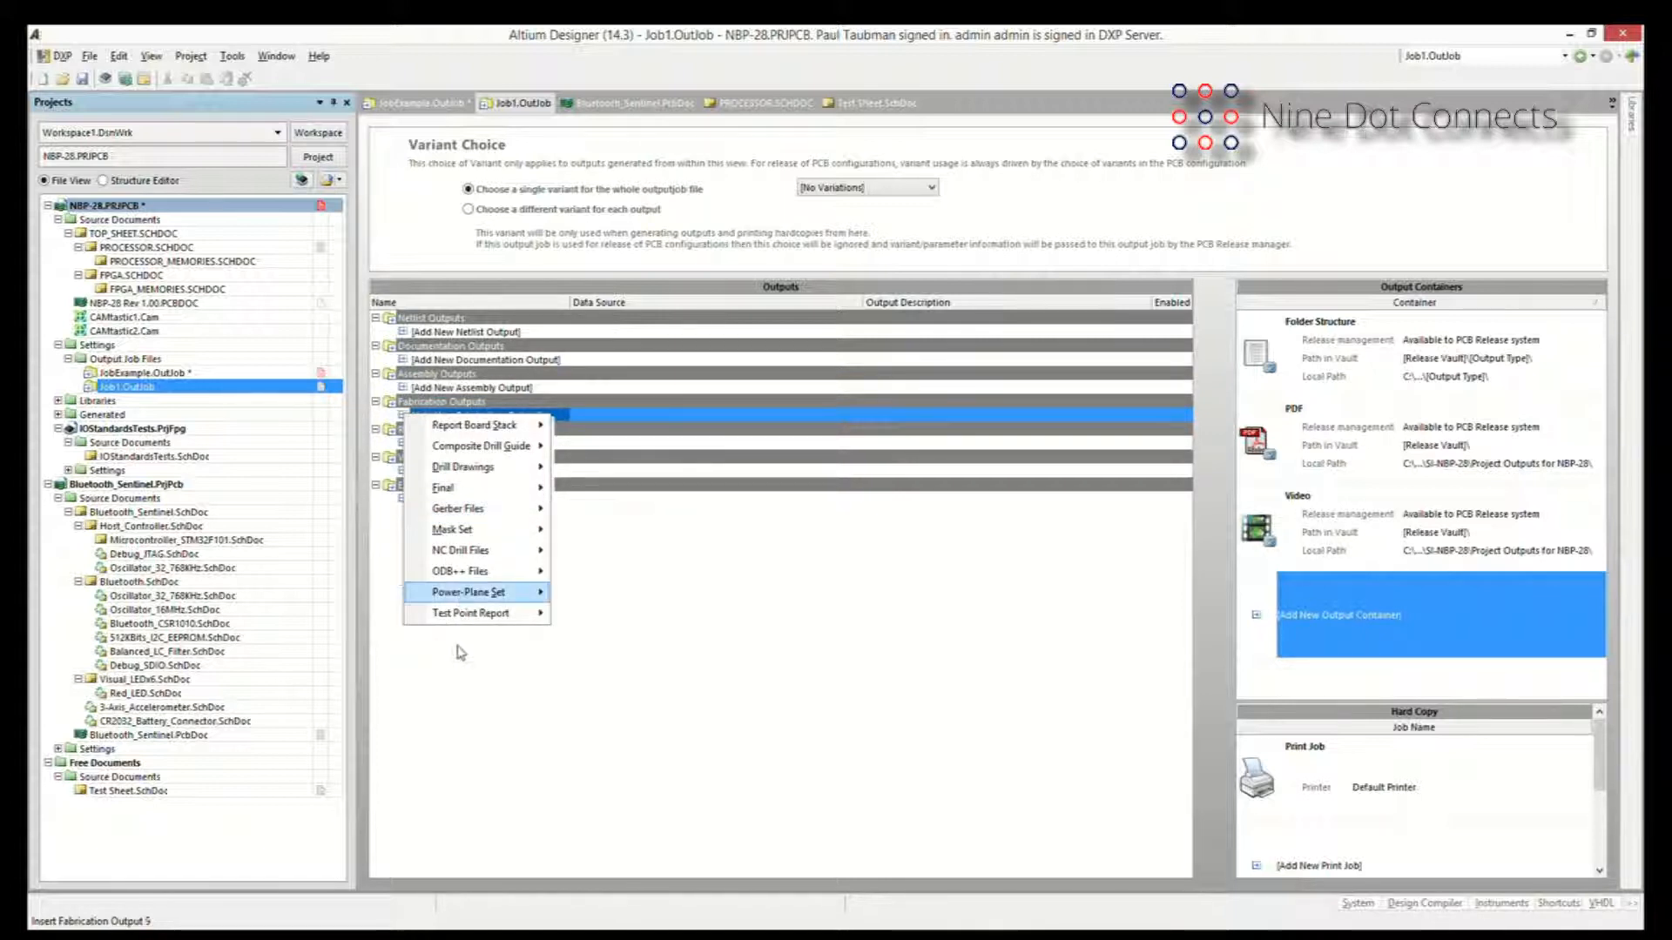
{"action": "key", "text": "Escape"}
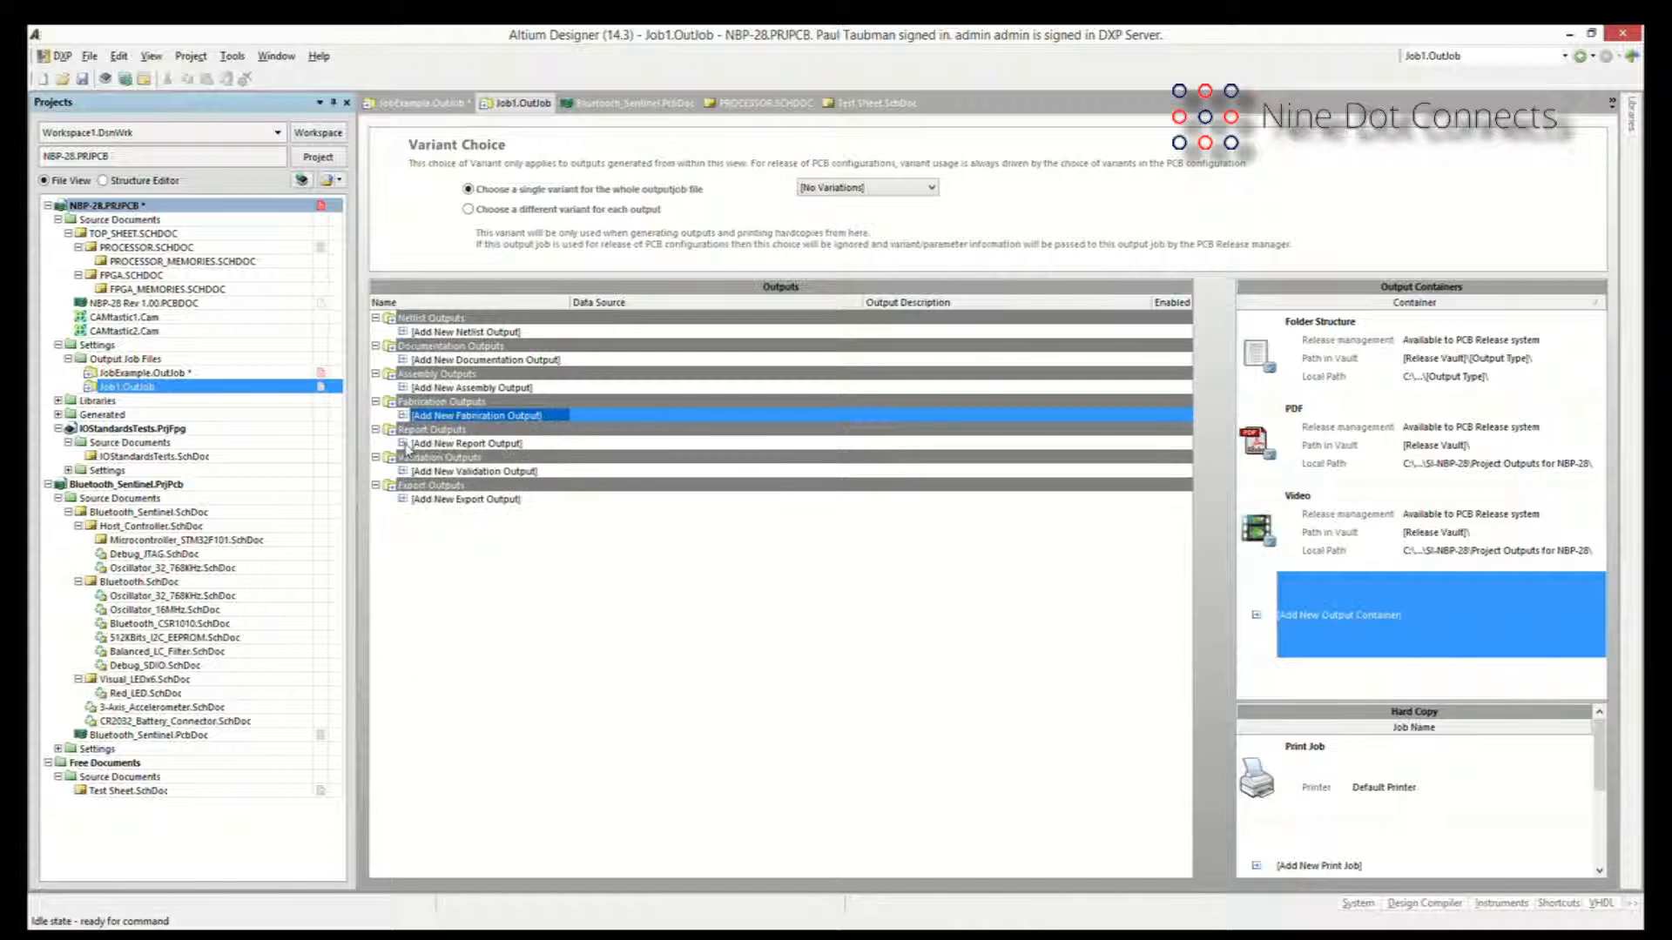
{"action": "left_click", "coordinate": [406, 445]}
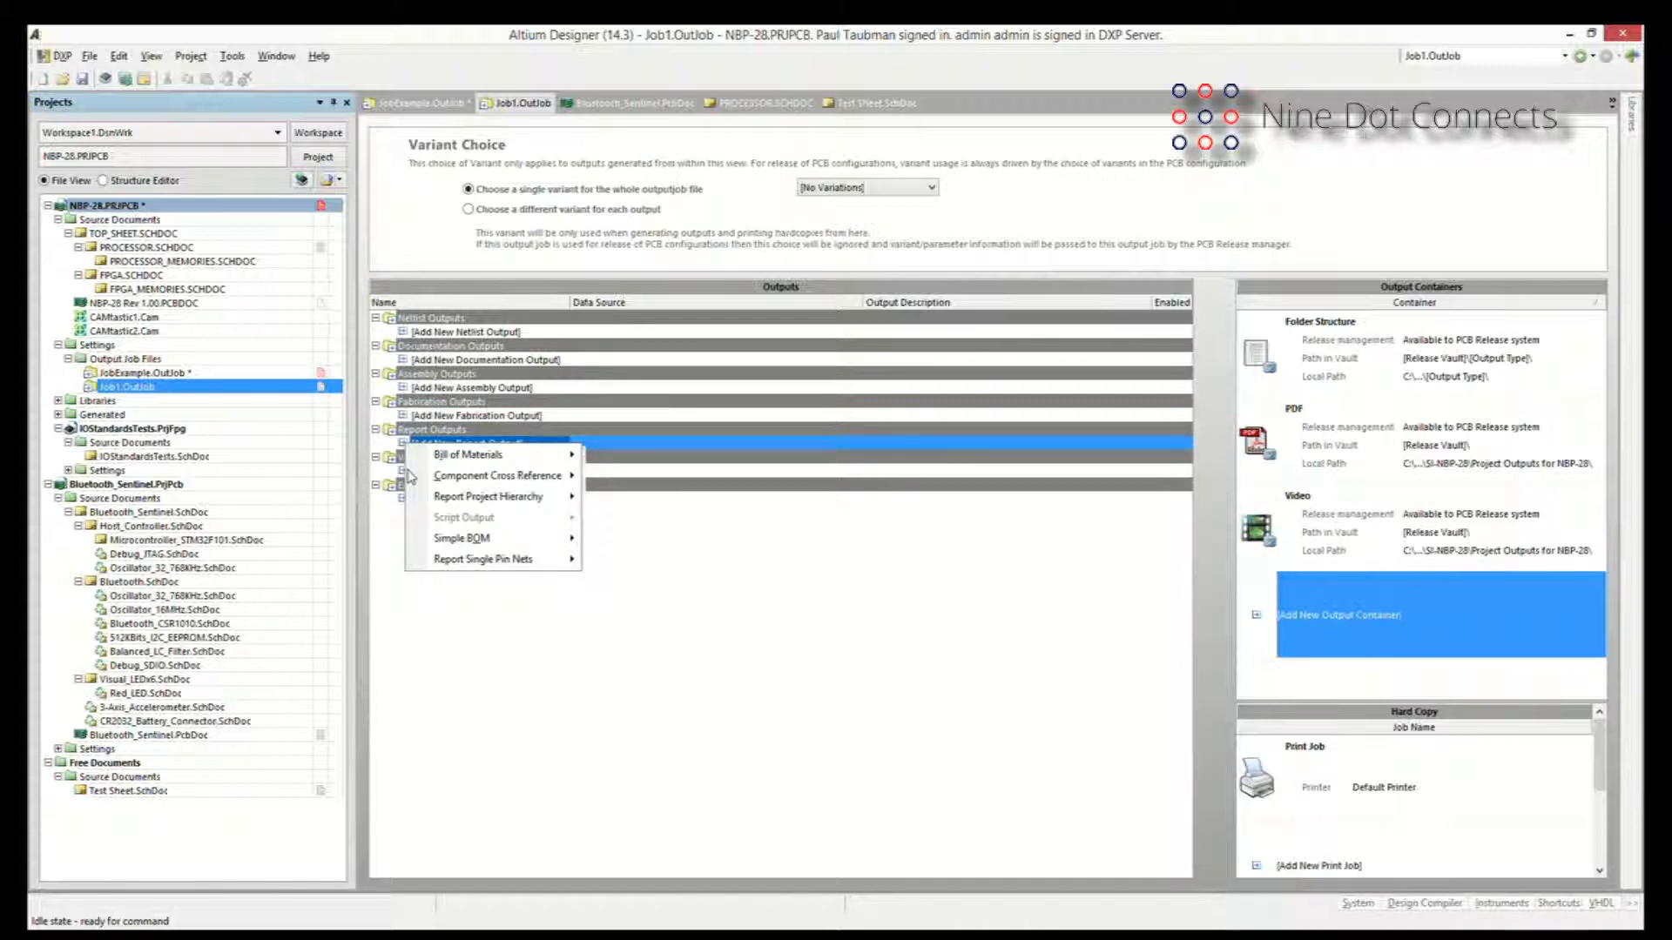
{"action": "key", "text": "Escape"}
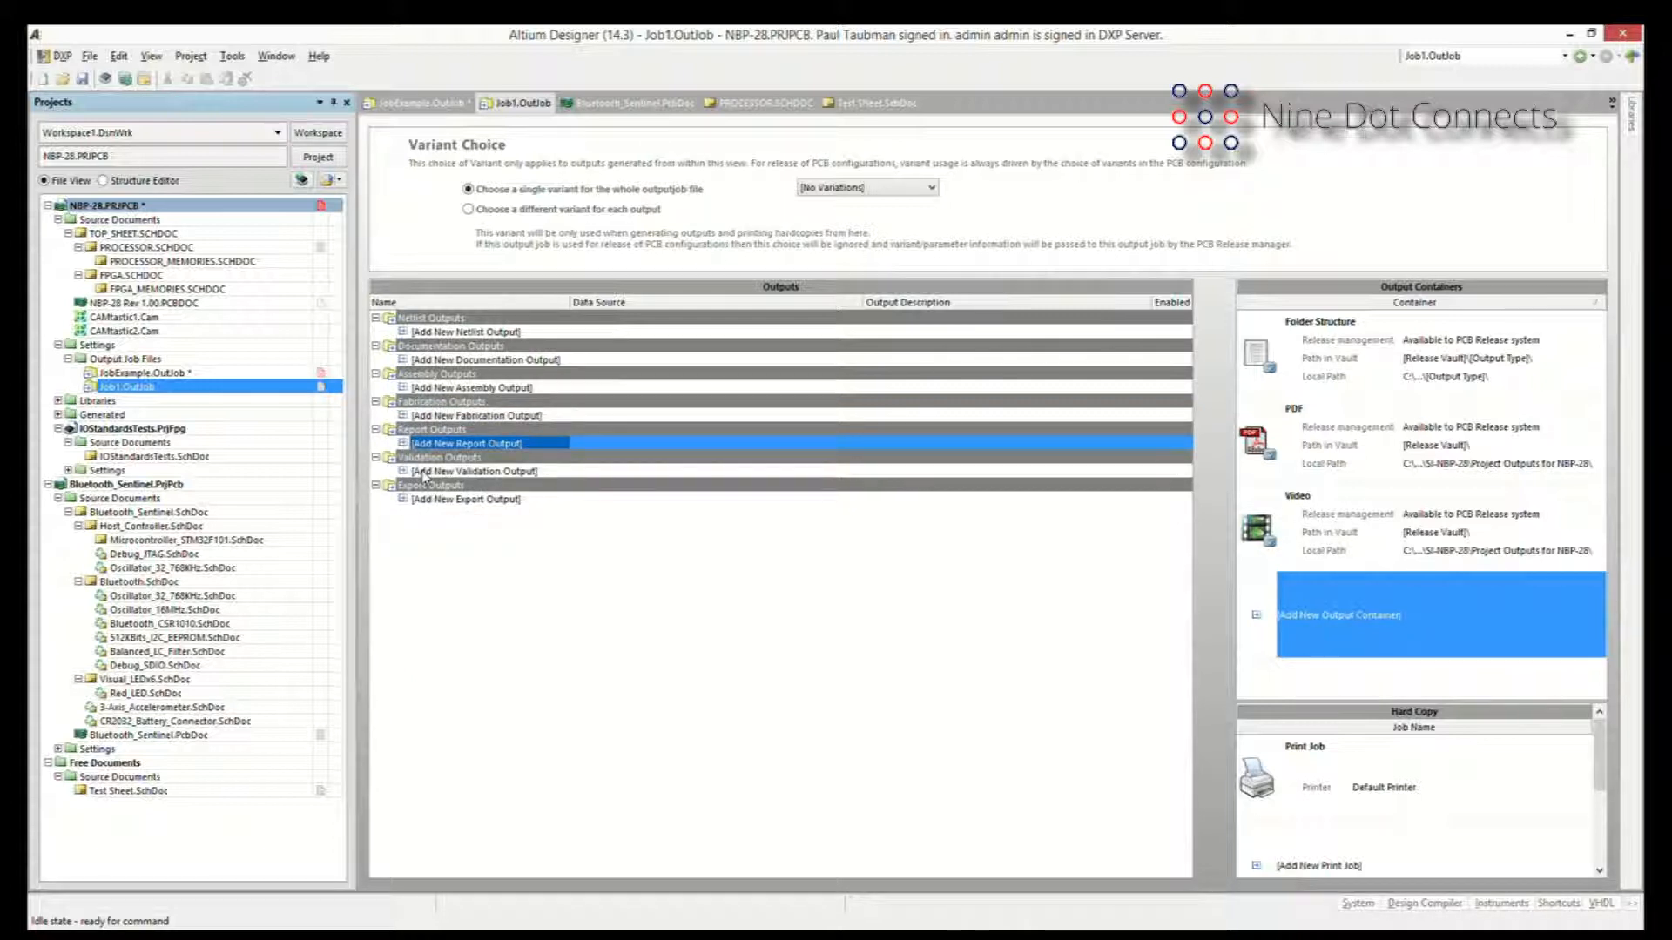
{"action": "left_click", "coordinate": [424, 472]}
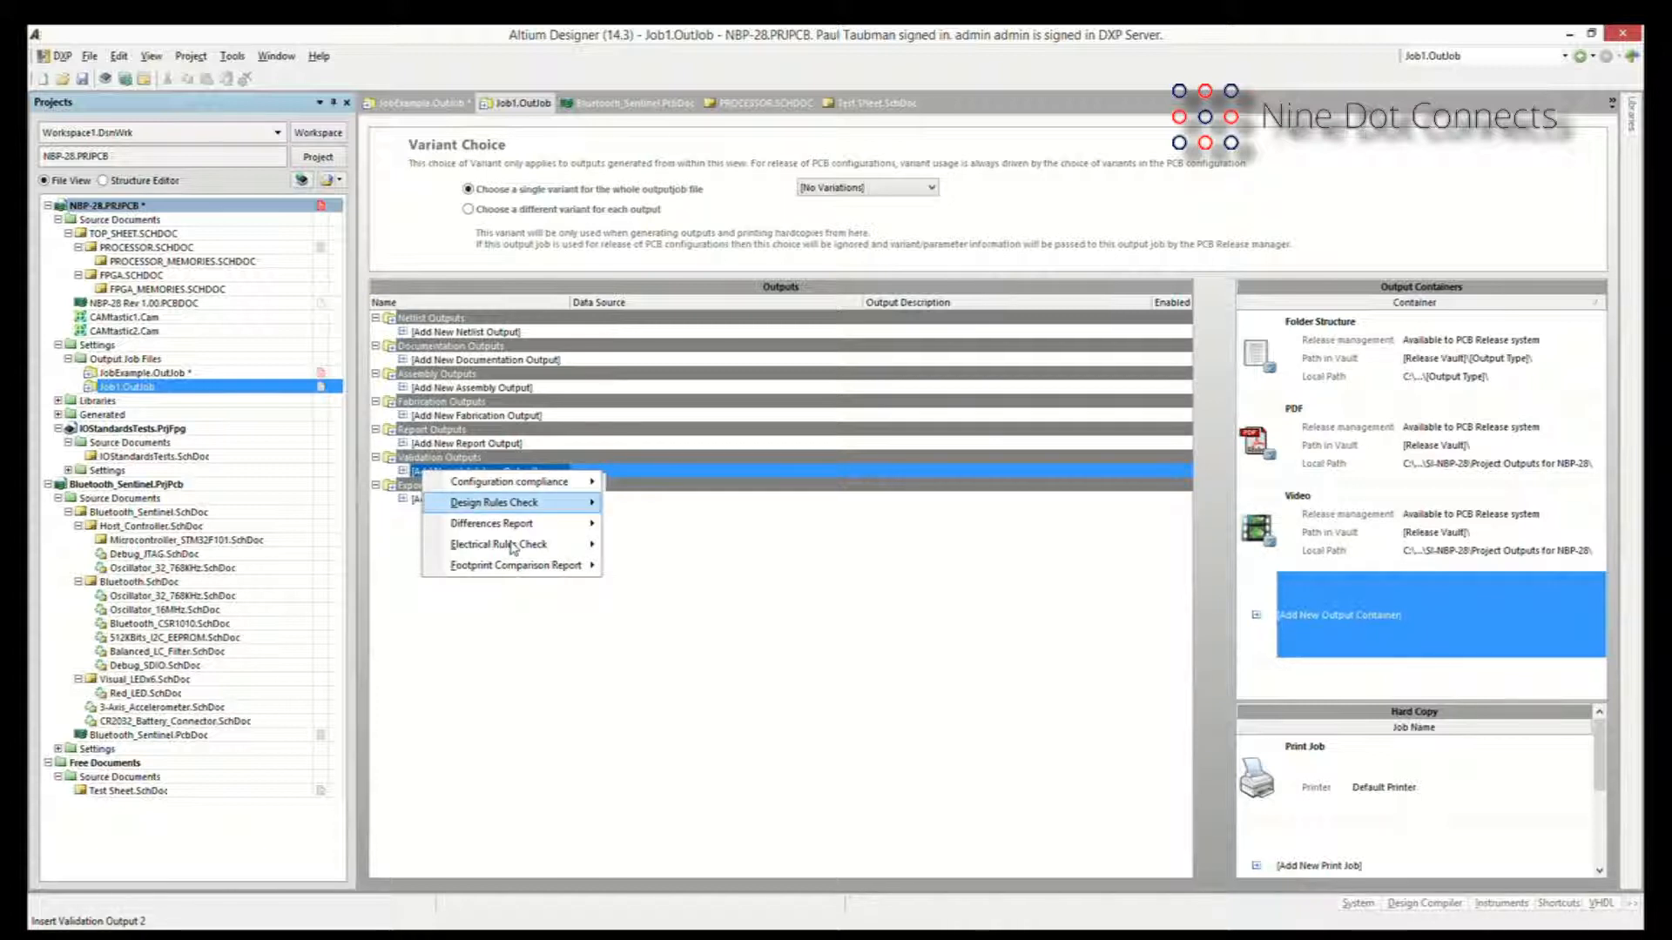
{"action": "mouse_move", "coordinate": [510, 546]}
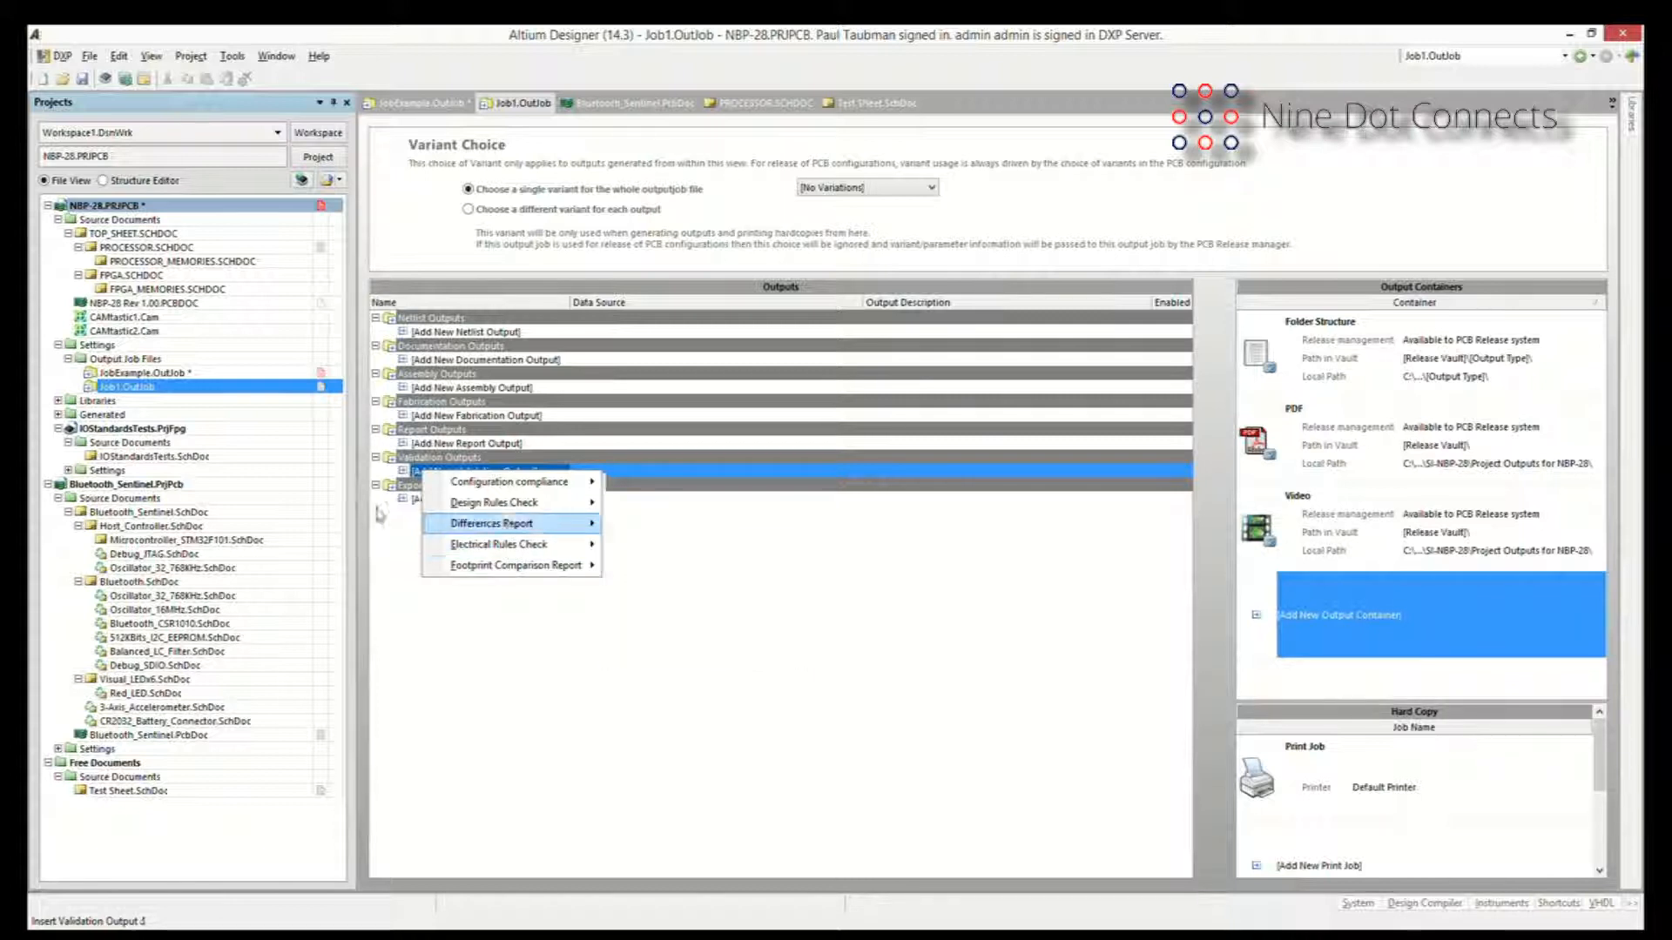
{"action": "left_click", "coordinate": [402, 501]}
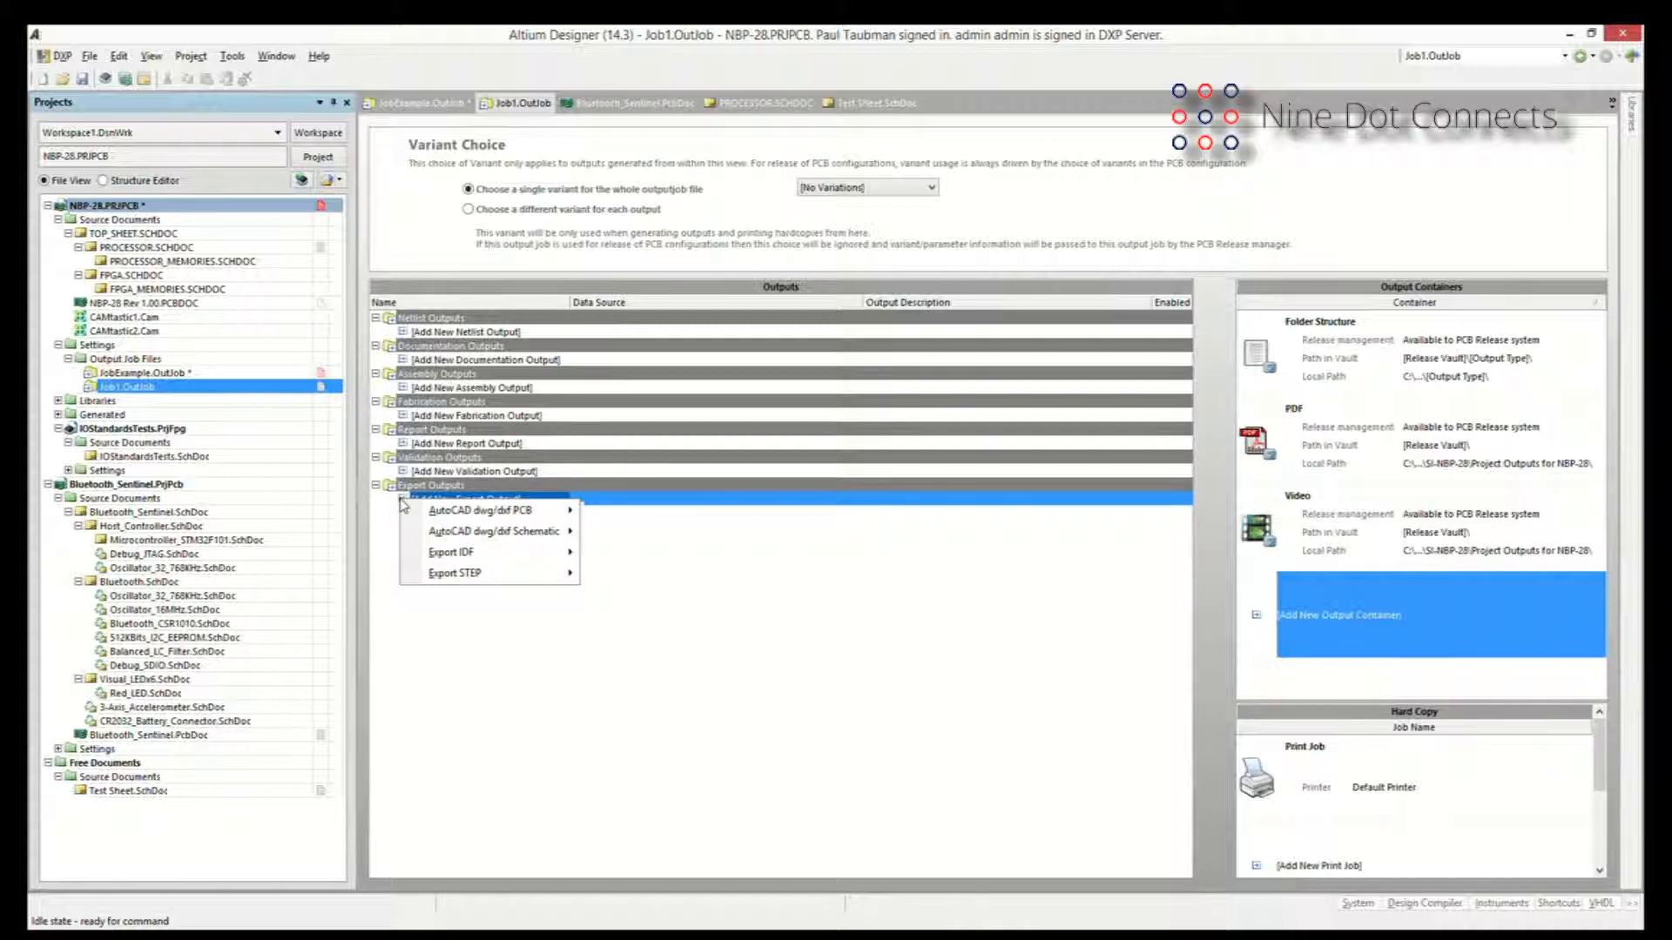
Open JobExample.OutJob and add a Composite documentation output with [PCB Document] as its data source.
{"action": "left_click", "coordinate": [148, 374]}
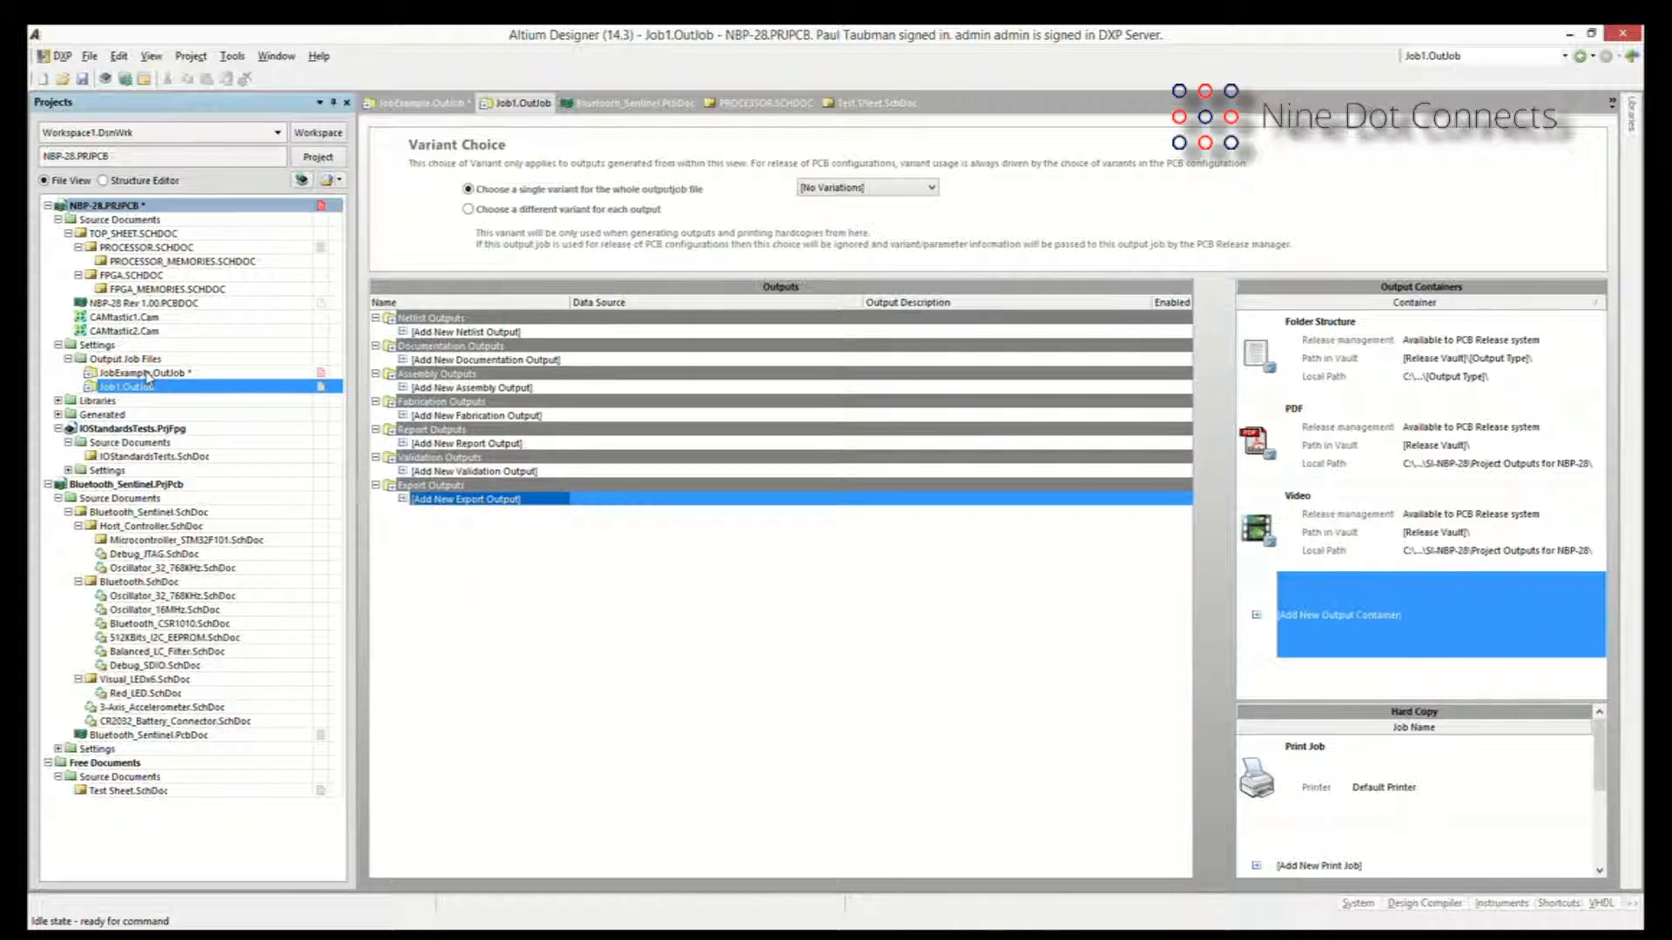
{"action": "double_click", "coordinate": [148, 374]}
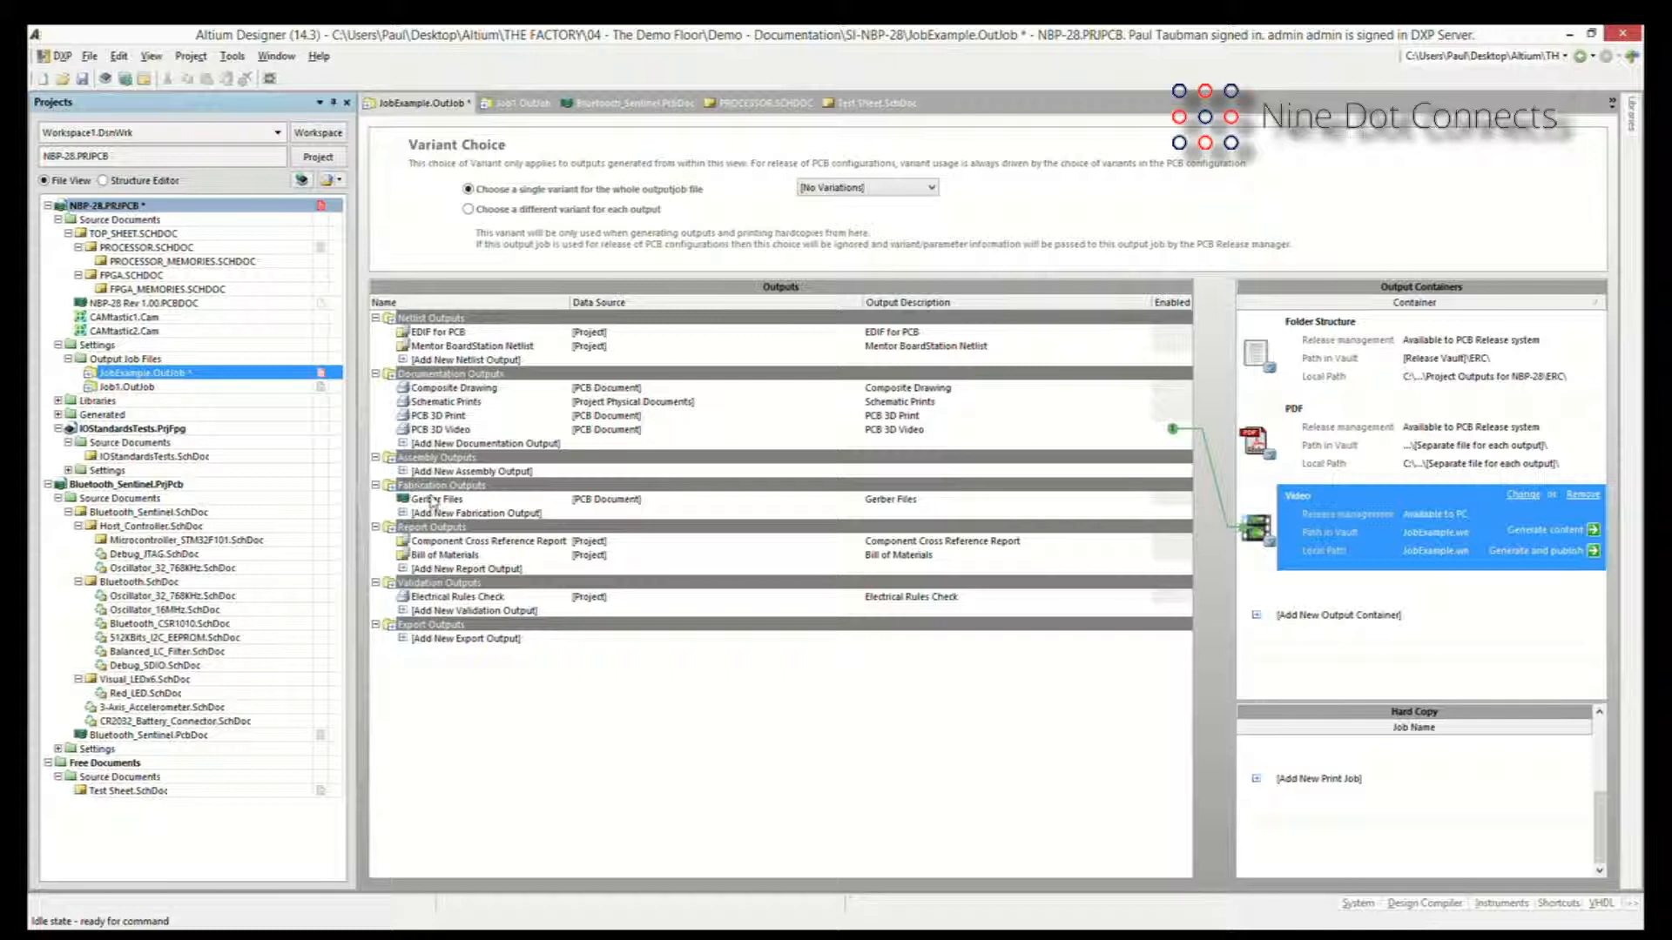
{"action": "left_click", "coordinate": [406, 444]}
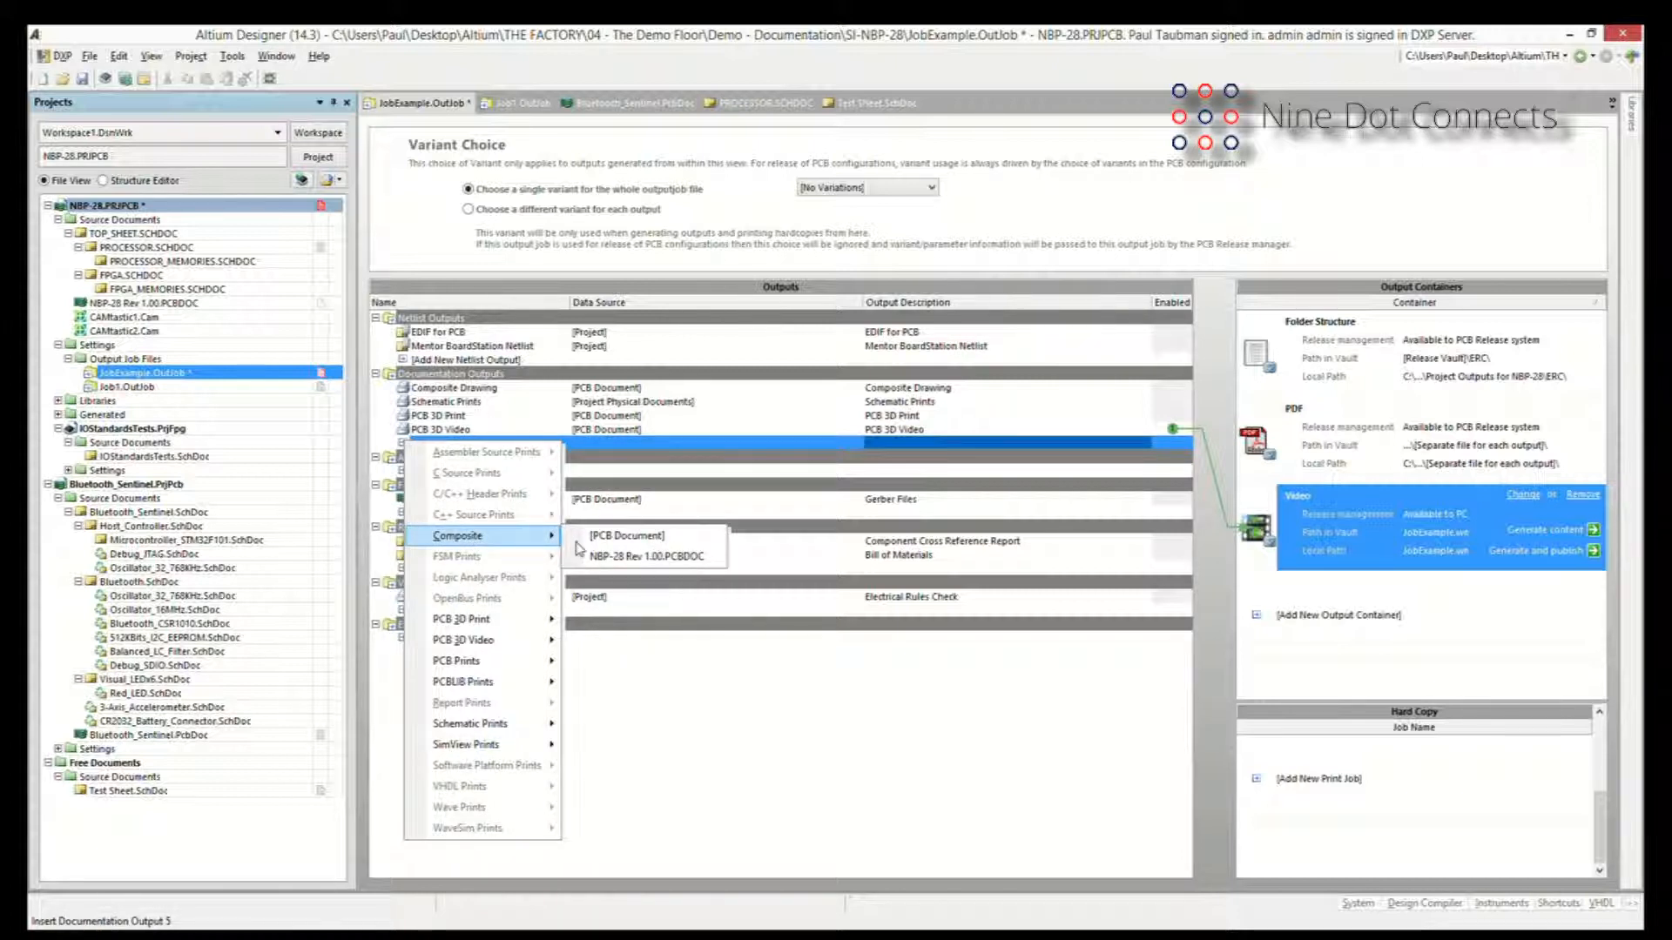
{"action": "left_click", "coordinate": [599, 538]}
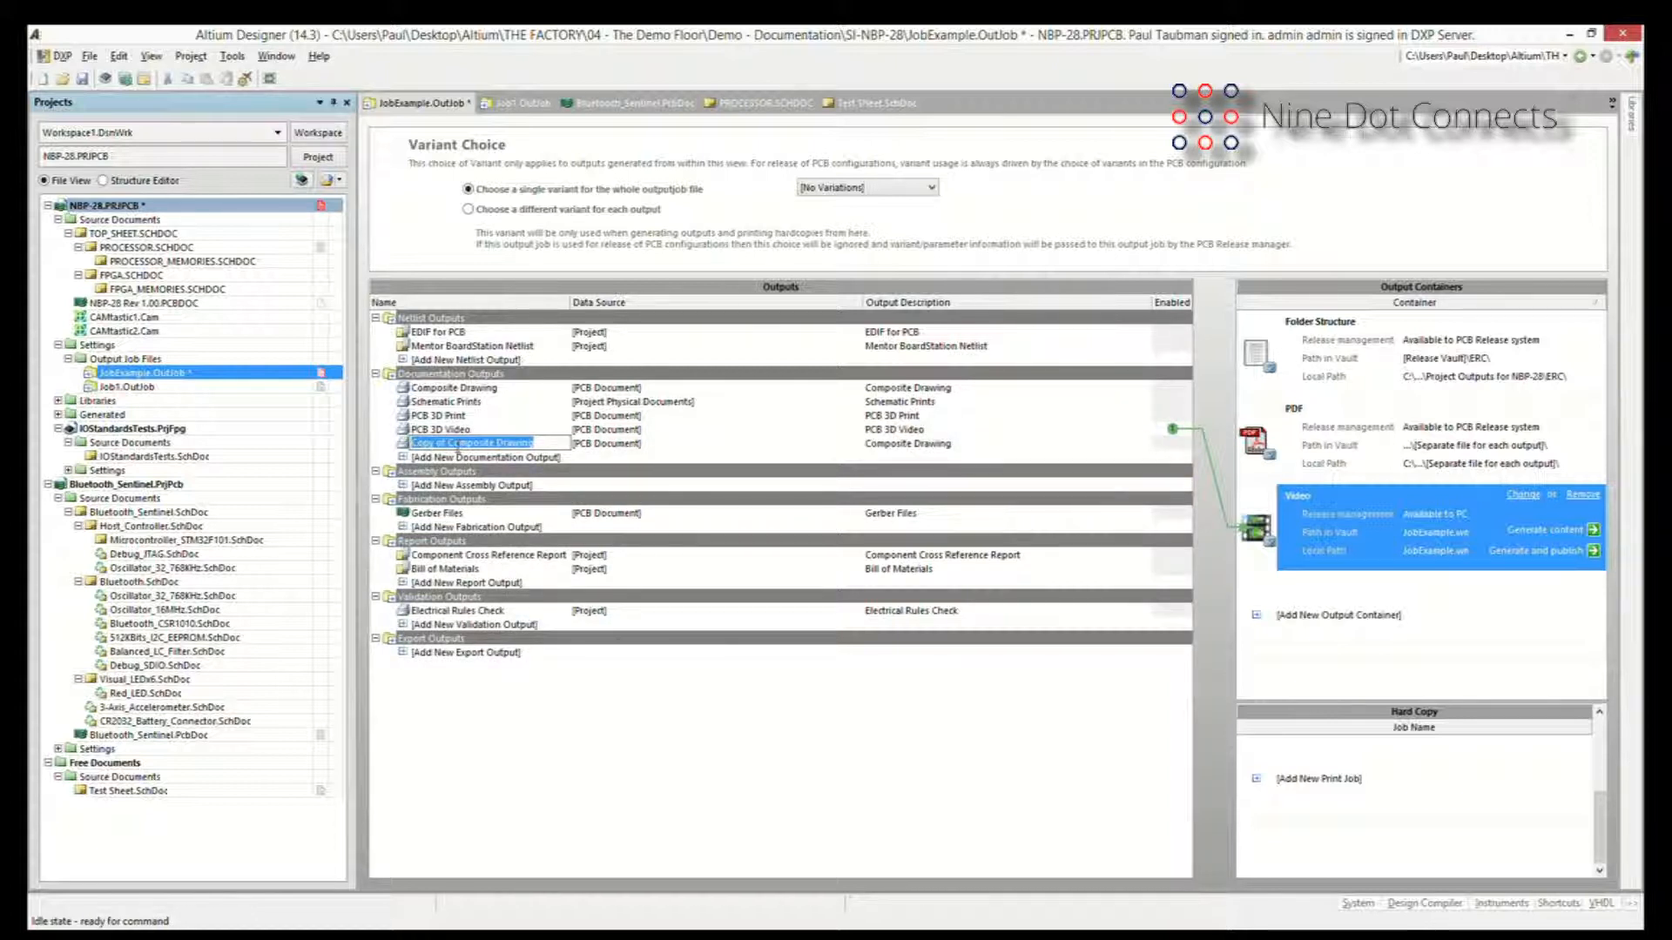
Rename the newly added composite output as Composite Drawing 2.
{"action": "left_click", "coordinate": [453, 443]}
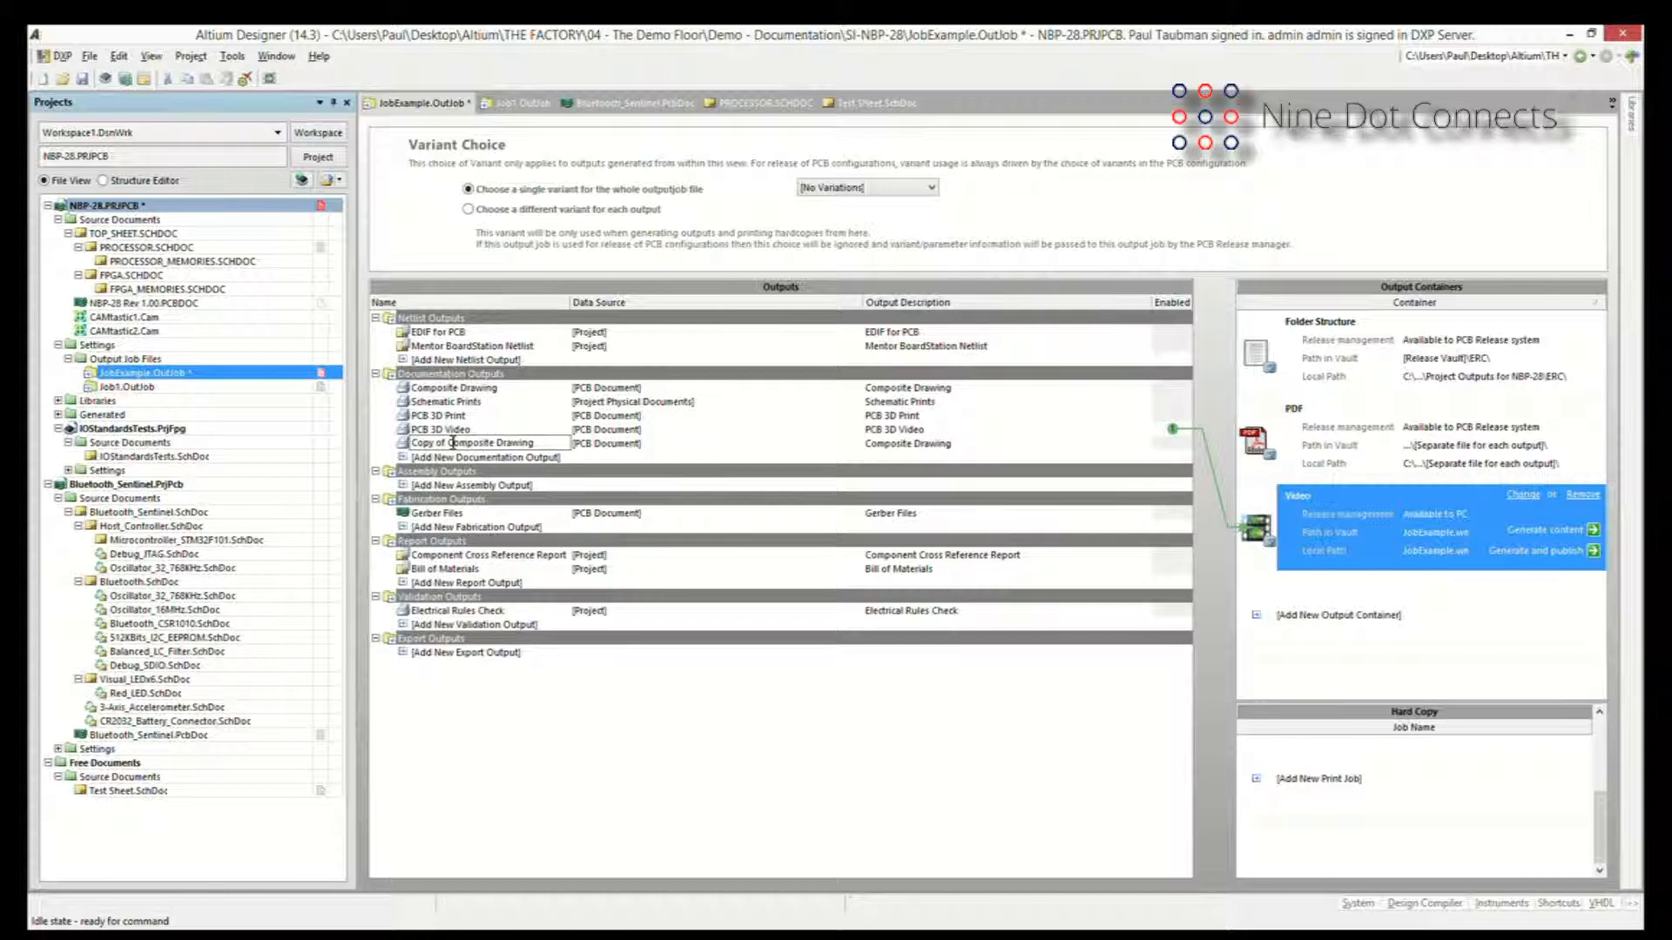
{"action": "key", "text": "BackSpace"}
{"action": "key", "text": "BackSpace"}
{"action": "key", "text": "BackSpace"}
{"action": "key", "text": "BackSpace"}
{"action": "key", "text": "BackSpace"}
{"action": "key", "text": "BackSpace"}
{"action": "key", "text": "BackSpace"}
{"action": "key", "text": "BackSpace"}
{"action": "key", "text": "Right"}
{"action": "key", "text": "Right"}
{"action": "key", "text": "Right"}
{"action": "type", "text": "2"}
Examine the data source choices and the printout configuration of Composite Drawing 2 without changing them.
{"action": "left_click", "coordinate": [603, 444]}
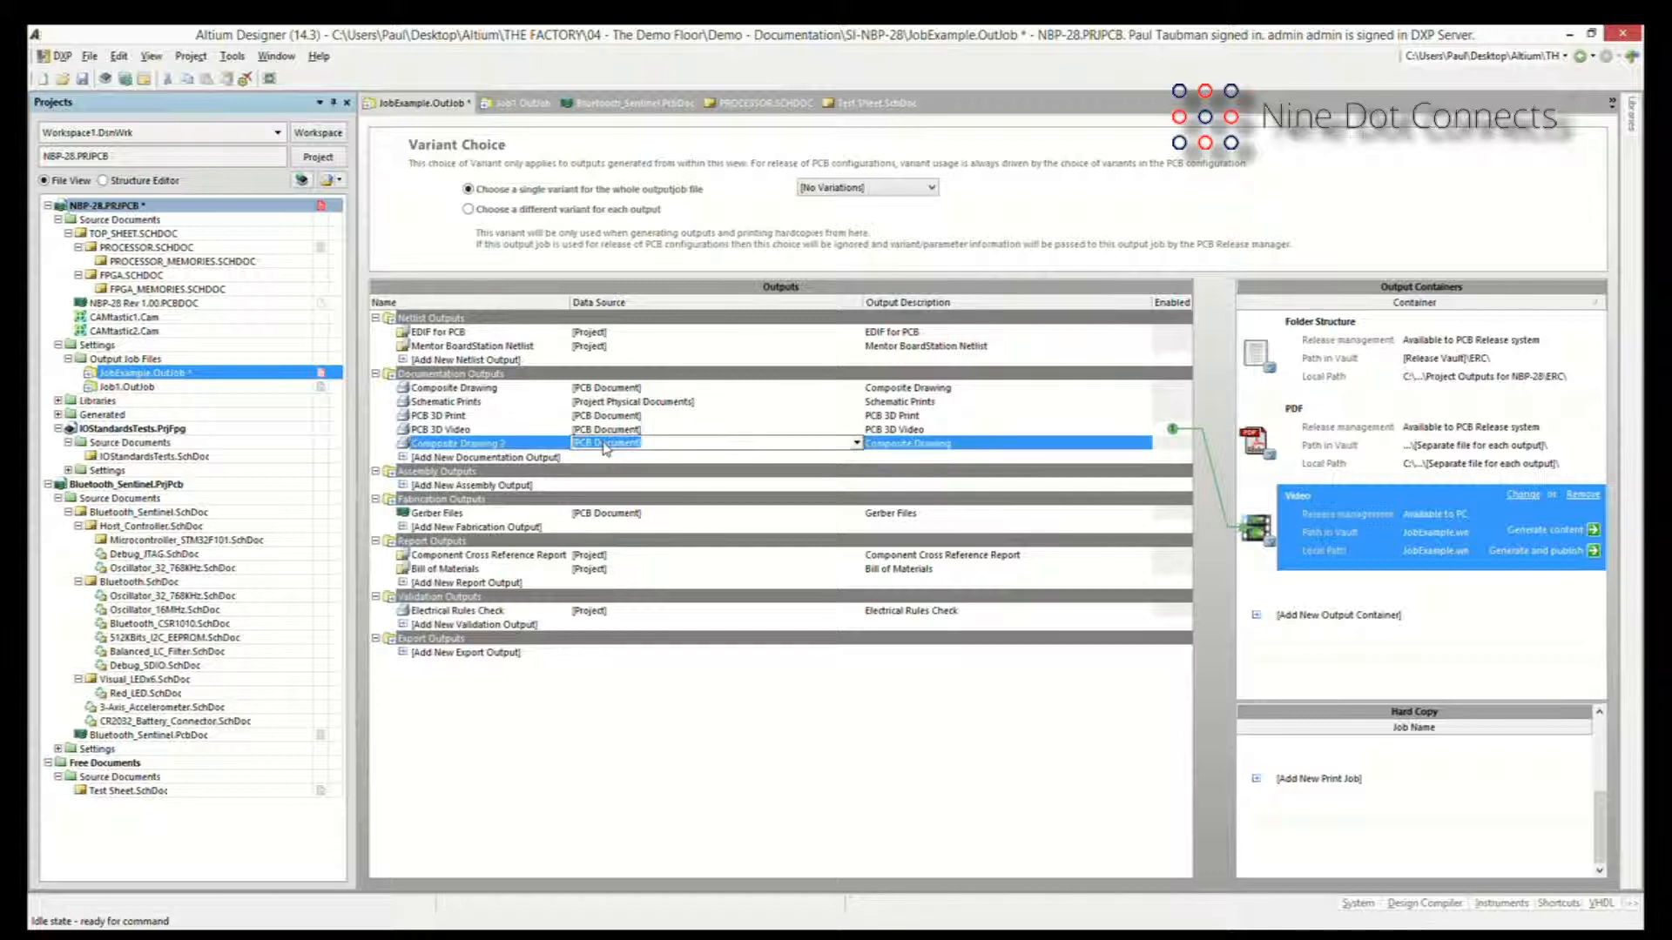
{"action": "left_click", "coordinate": [857, 444]}
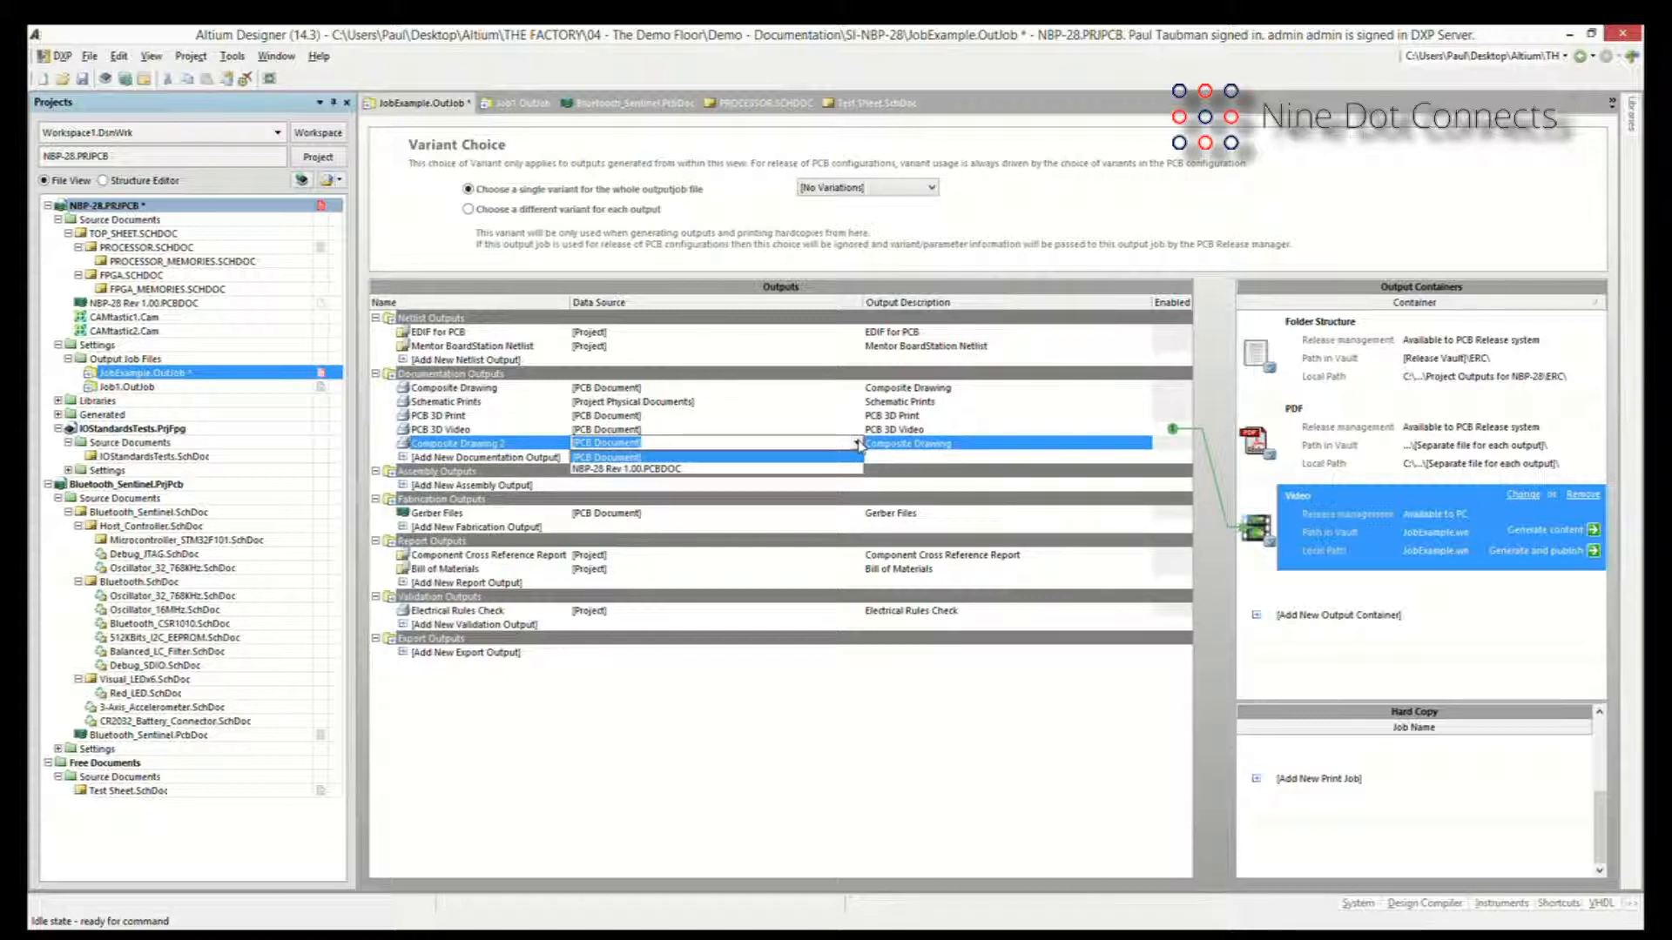
{"action": "left_click", "coordinate": [921, 451]}
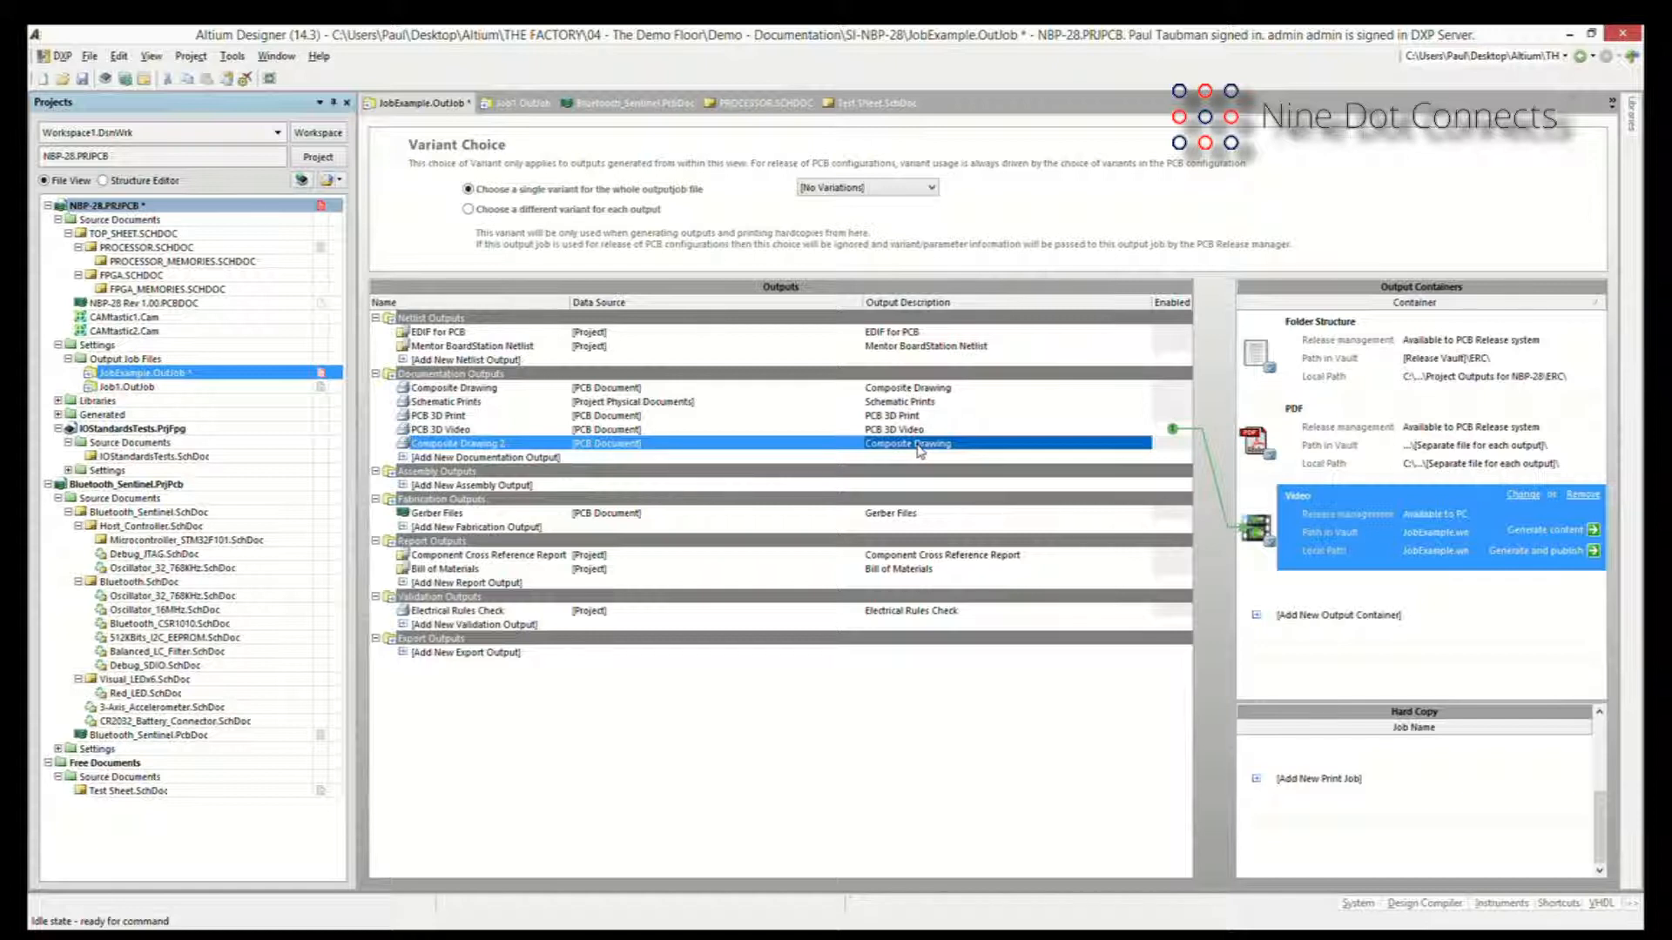
{"action": "right_click", "coordinate": [920, 451]}
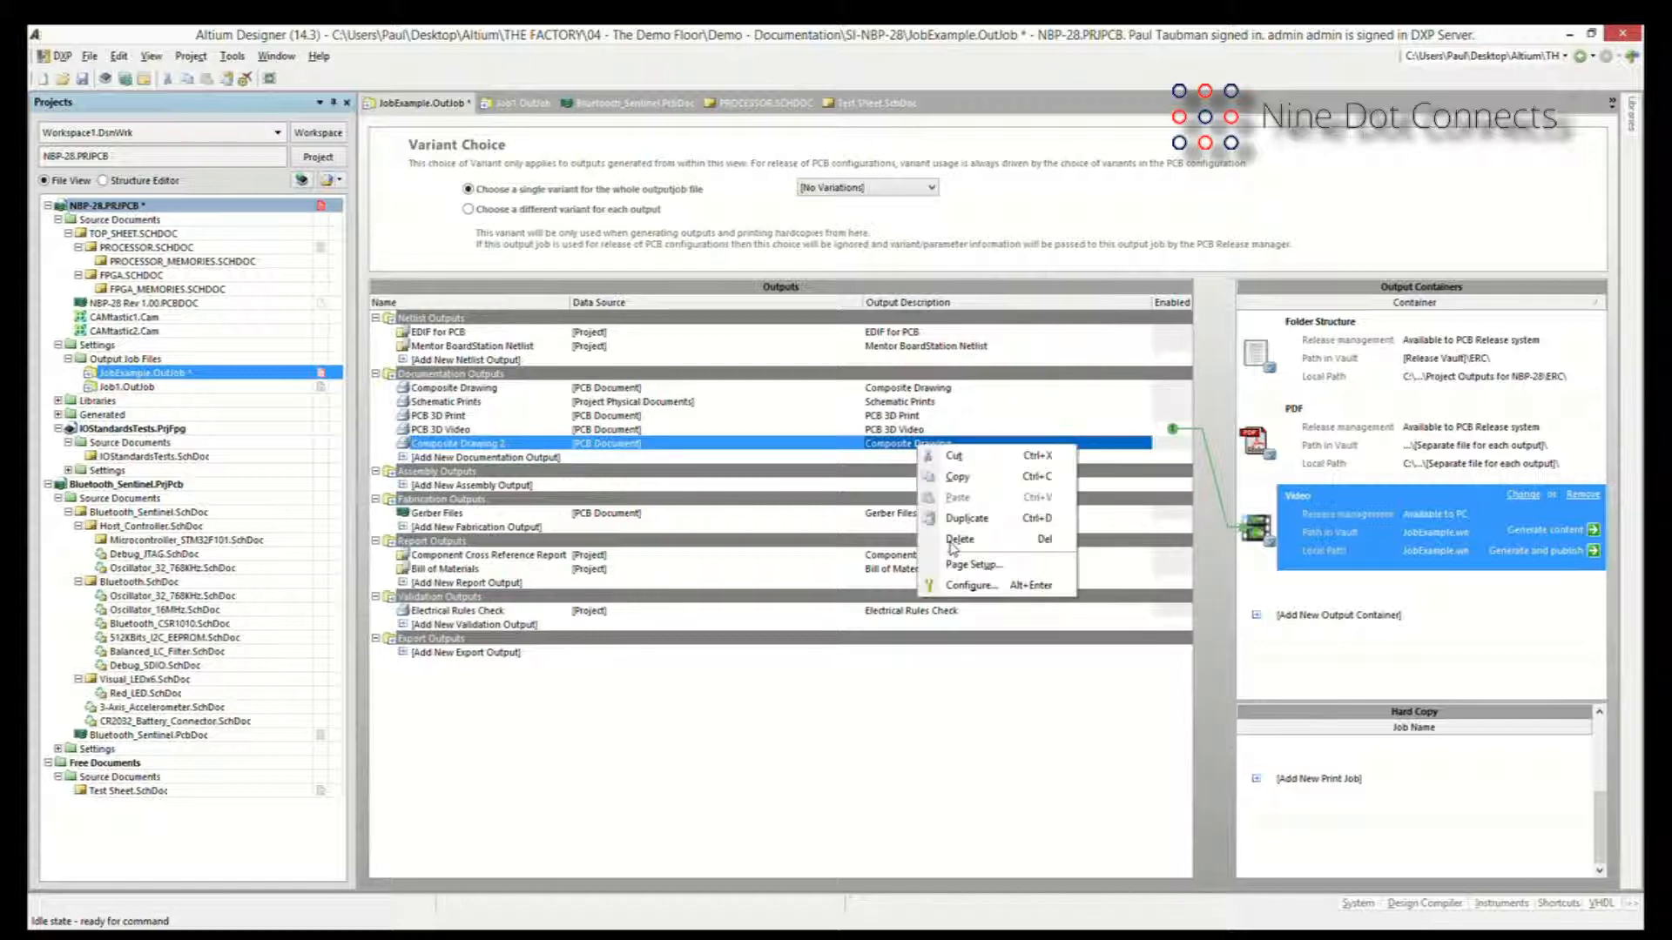
{"action": "left_click", "coordinate": [966, 585]}
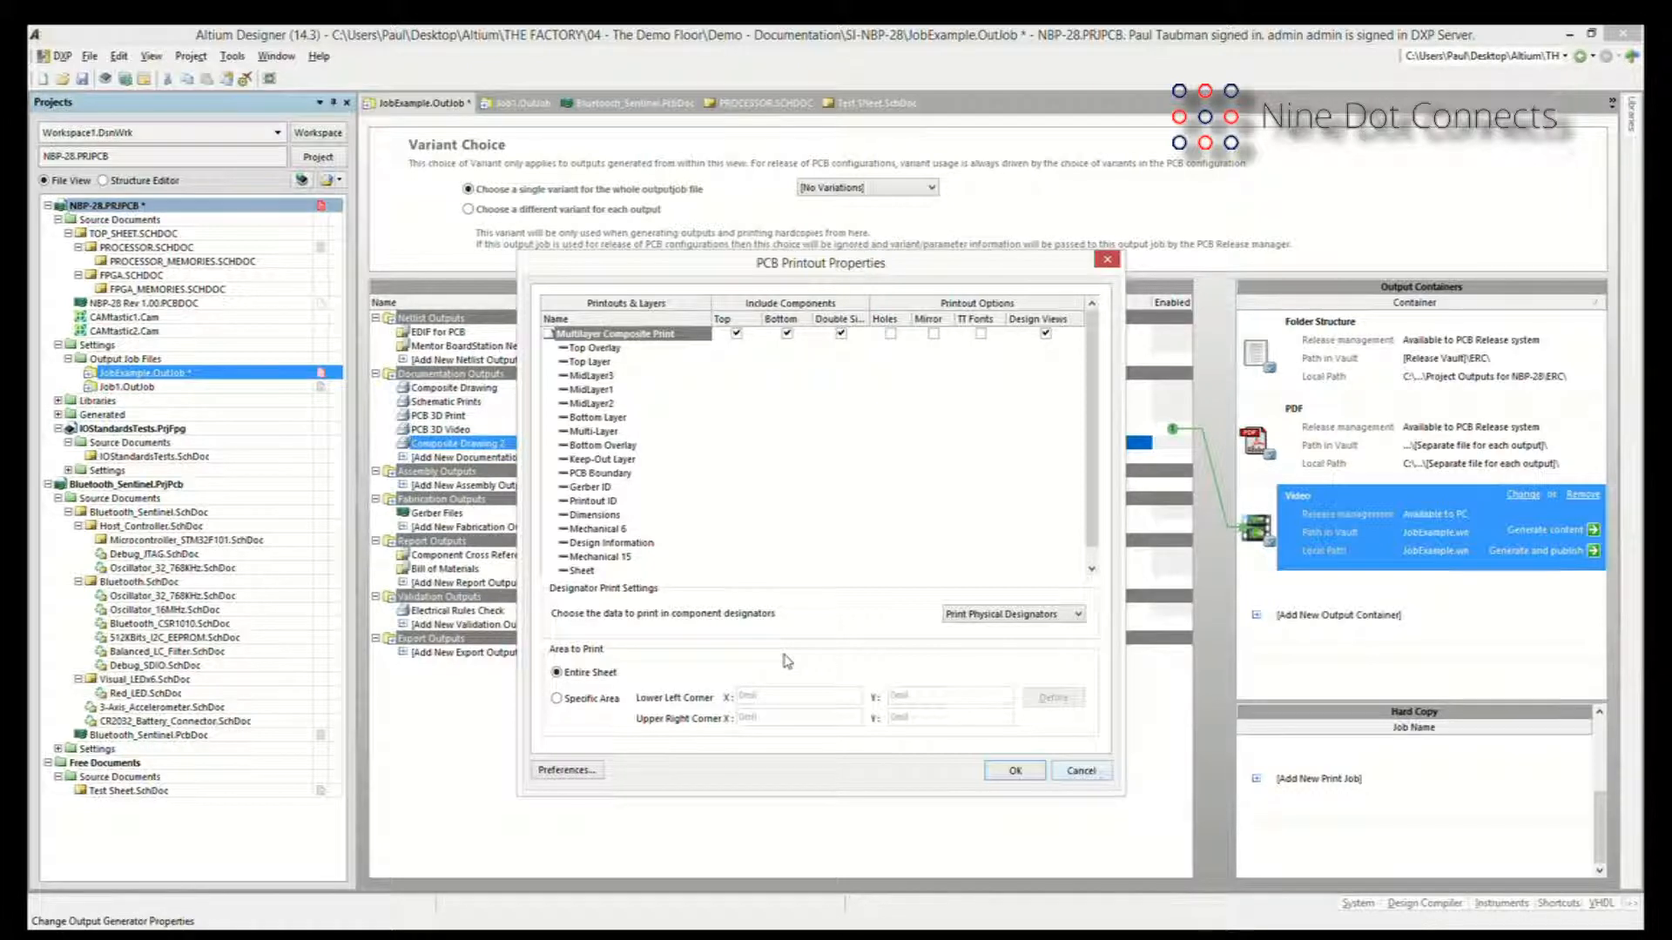
{"action": "key", "text": "Escape"}
Open the Gerber Files output's configuration and review its general, layer and drill drawing settings.
{"action": "right_click", "coordinate": [876, 521]}
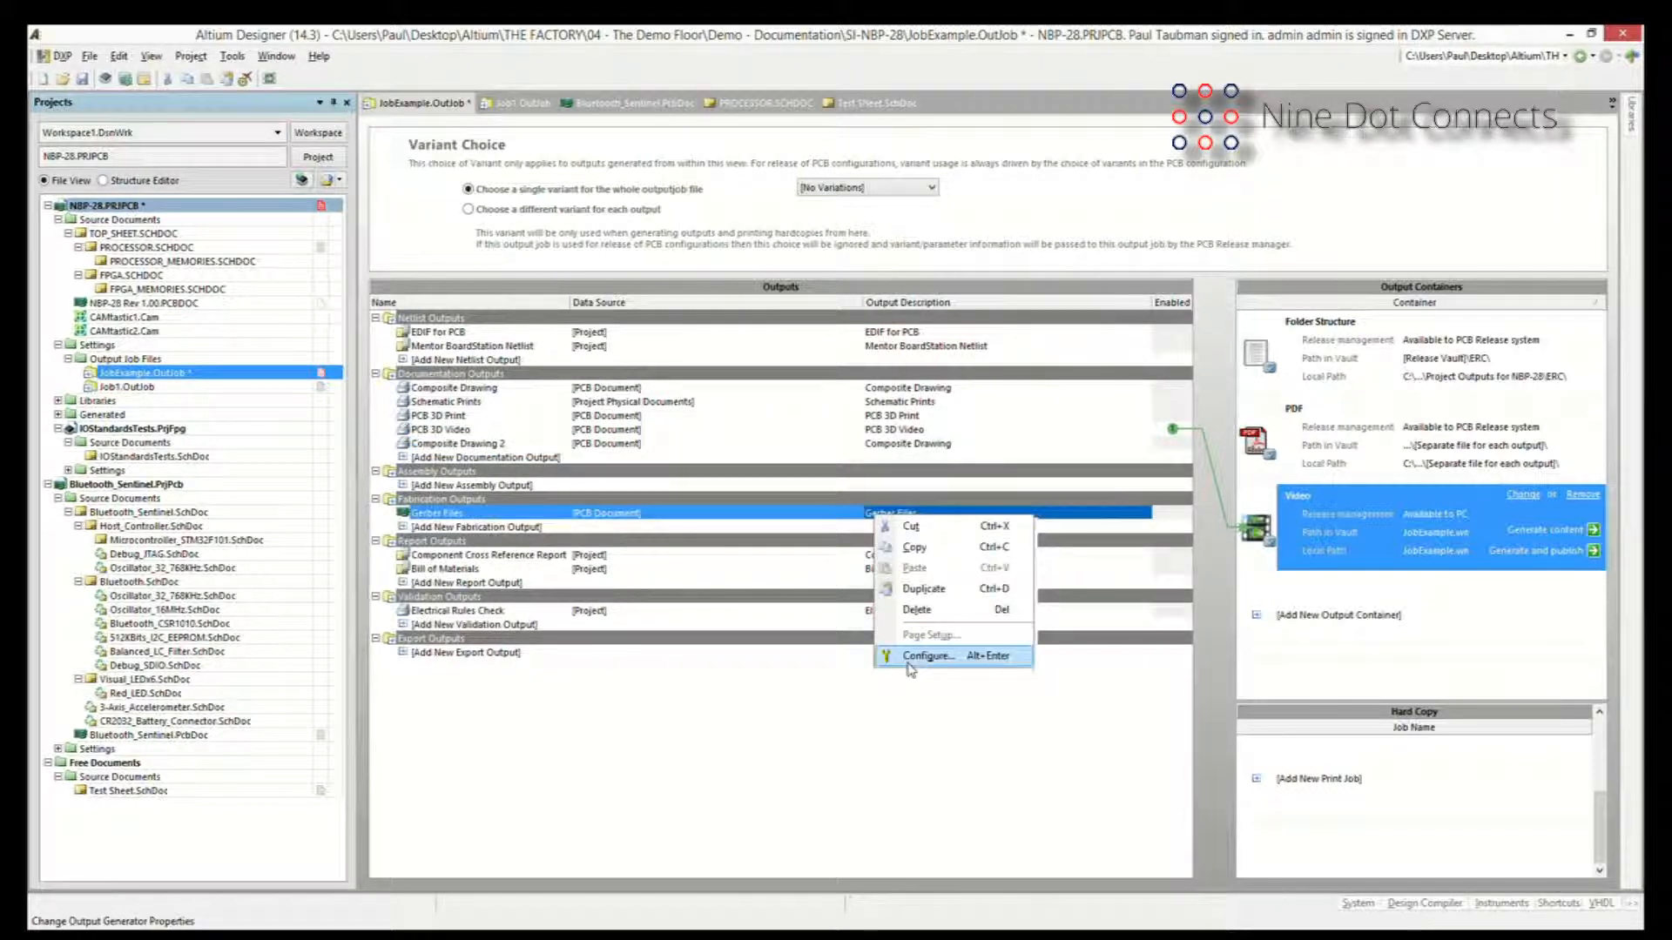
{"action": "left_click", "coordinate": [908, 661]}
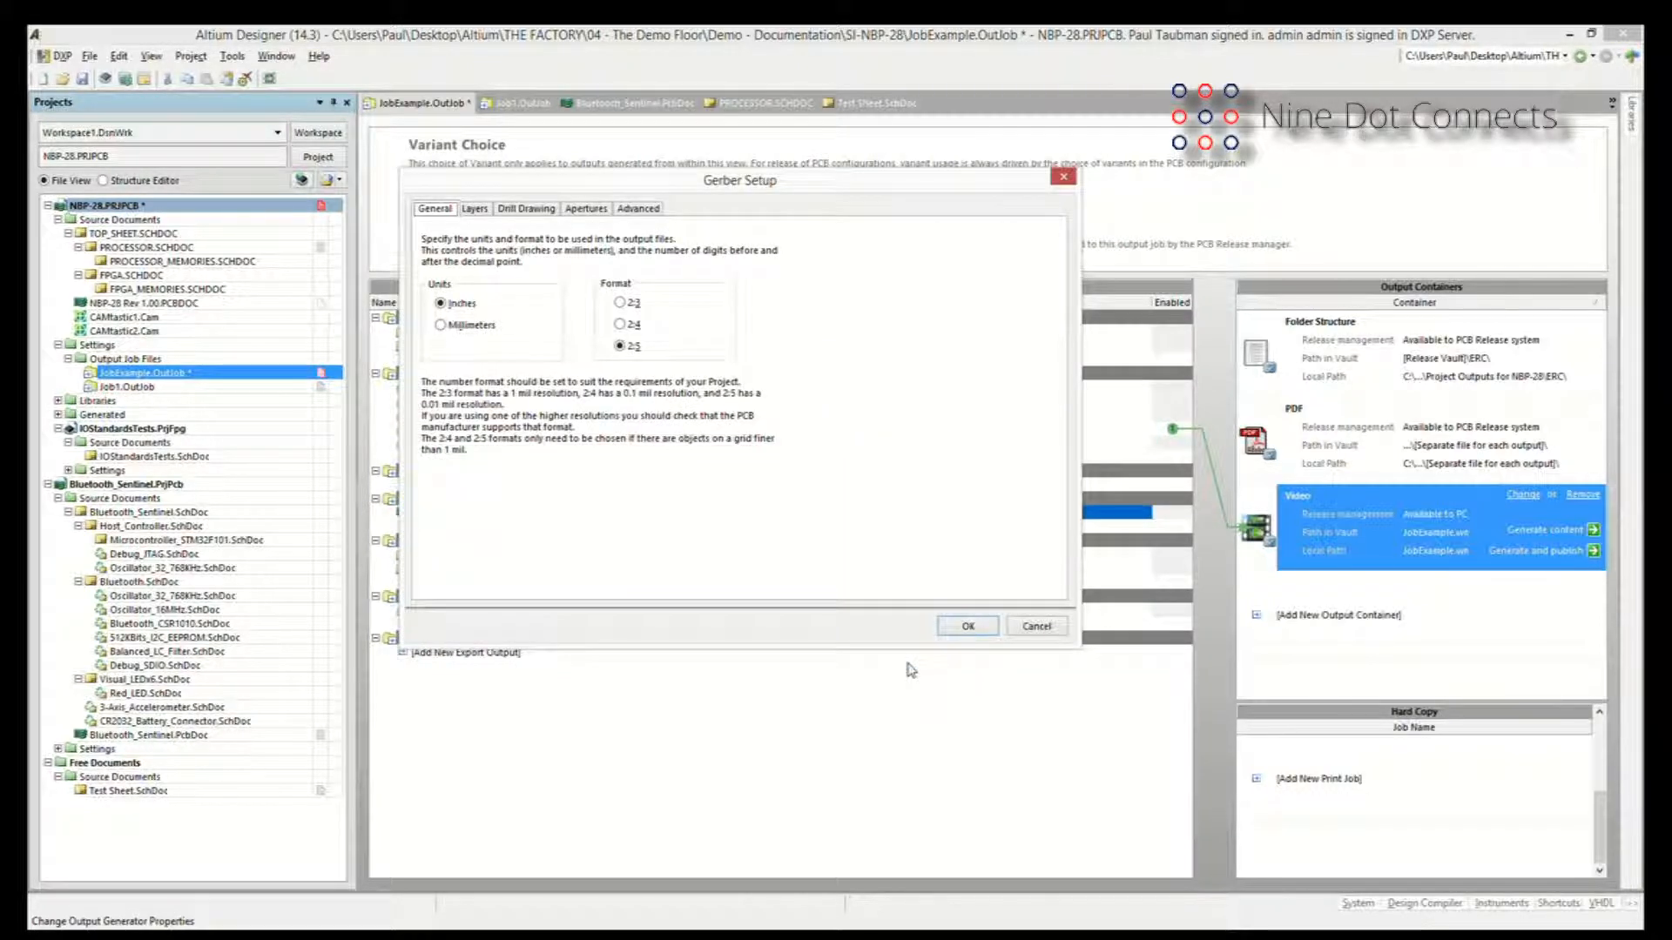
{"action": "left_click", "coordinate": [475, 209]}
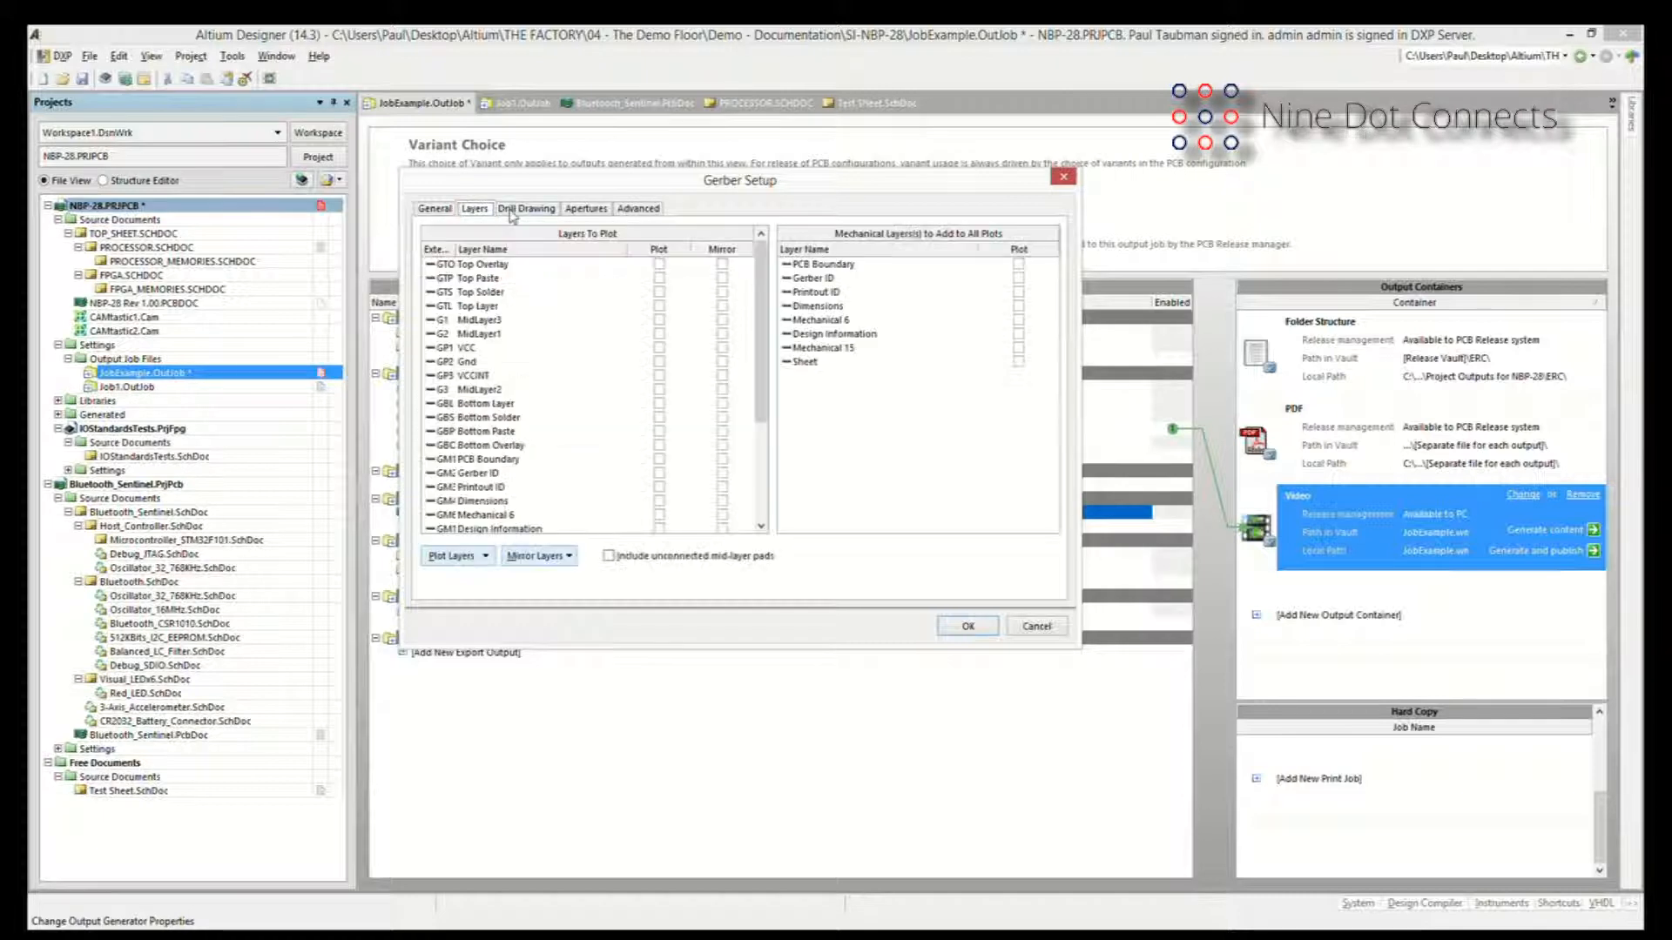
{"action": "left_click", "coordinate": [510, 209]}
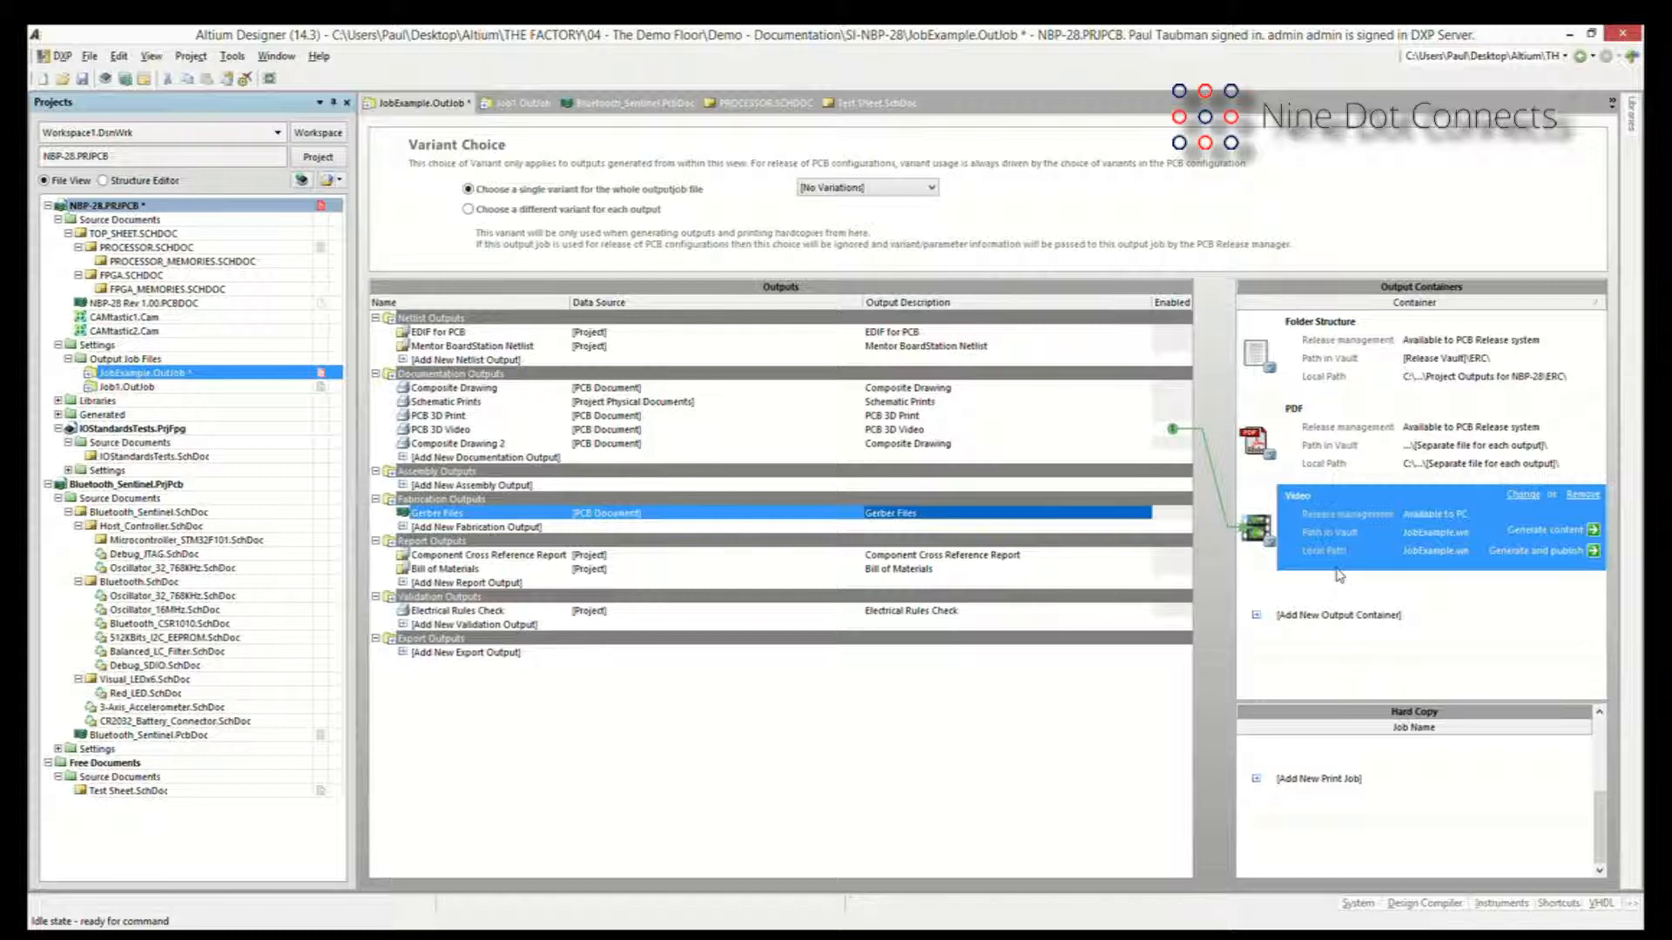
Review the outputs linked to the PDF and Video containers and the data sources offered for a new PCB 3D Video output.
{"action": "left_click", "coordinate": [1306, 447]}
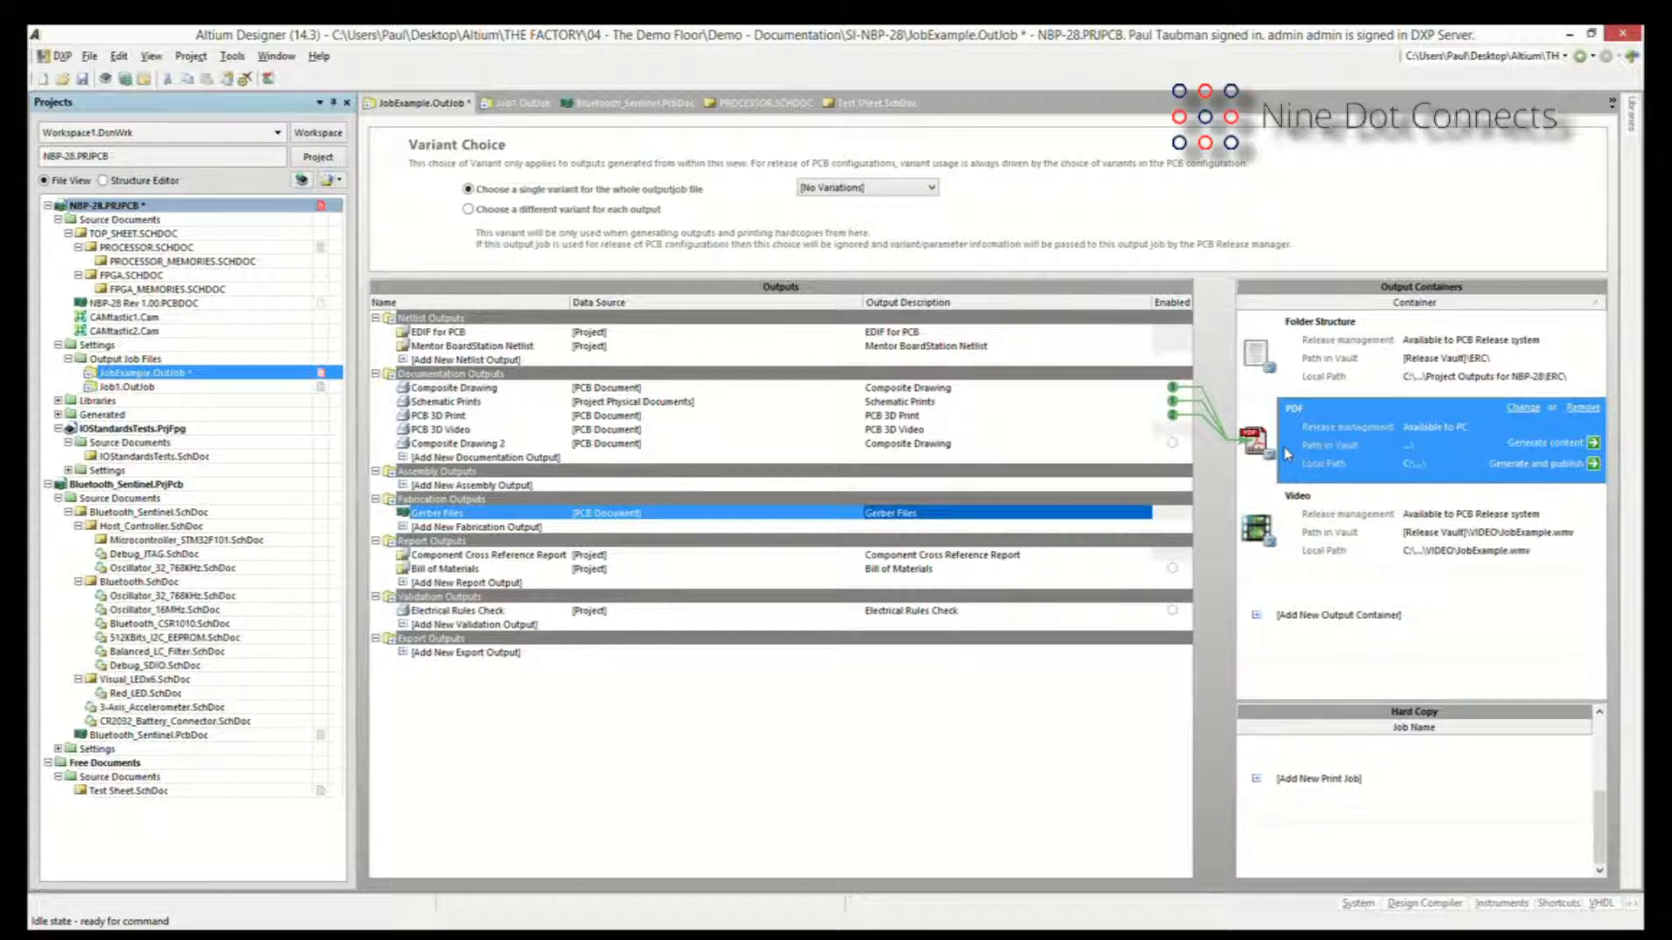
{"action": "left_click", "coordinate": [1314, 534]}
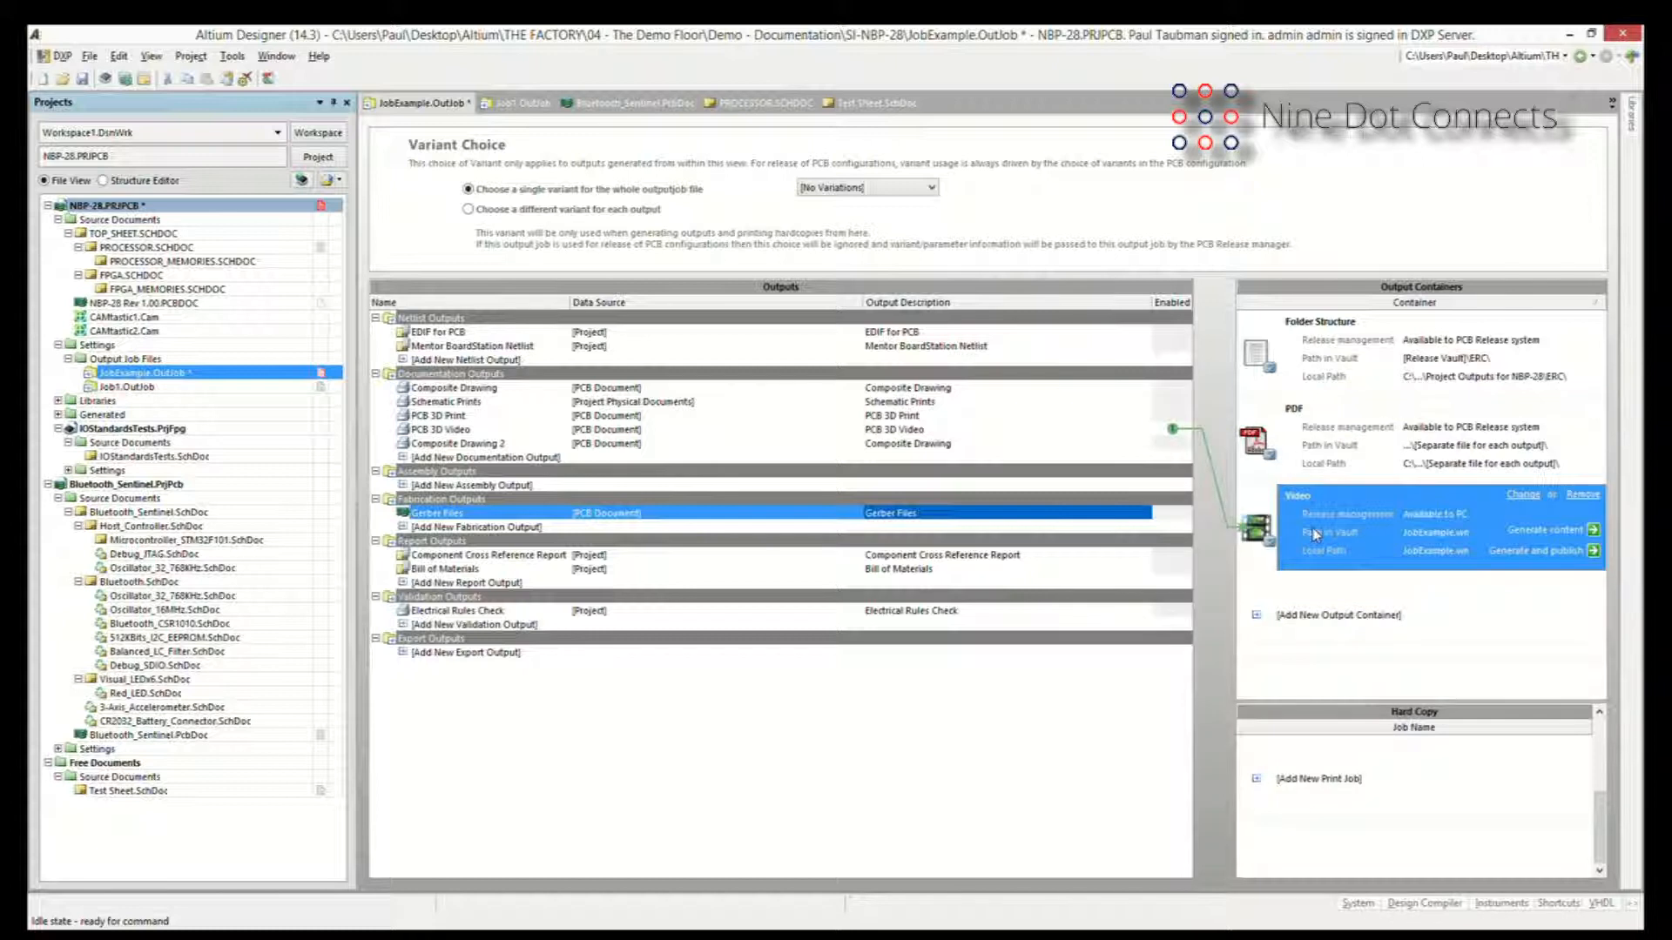
{"action": "left_click", "coordinate": [900, 433]}
{"action": "left_click", "coordinate": [433, 459]}
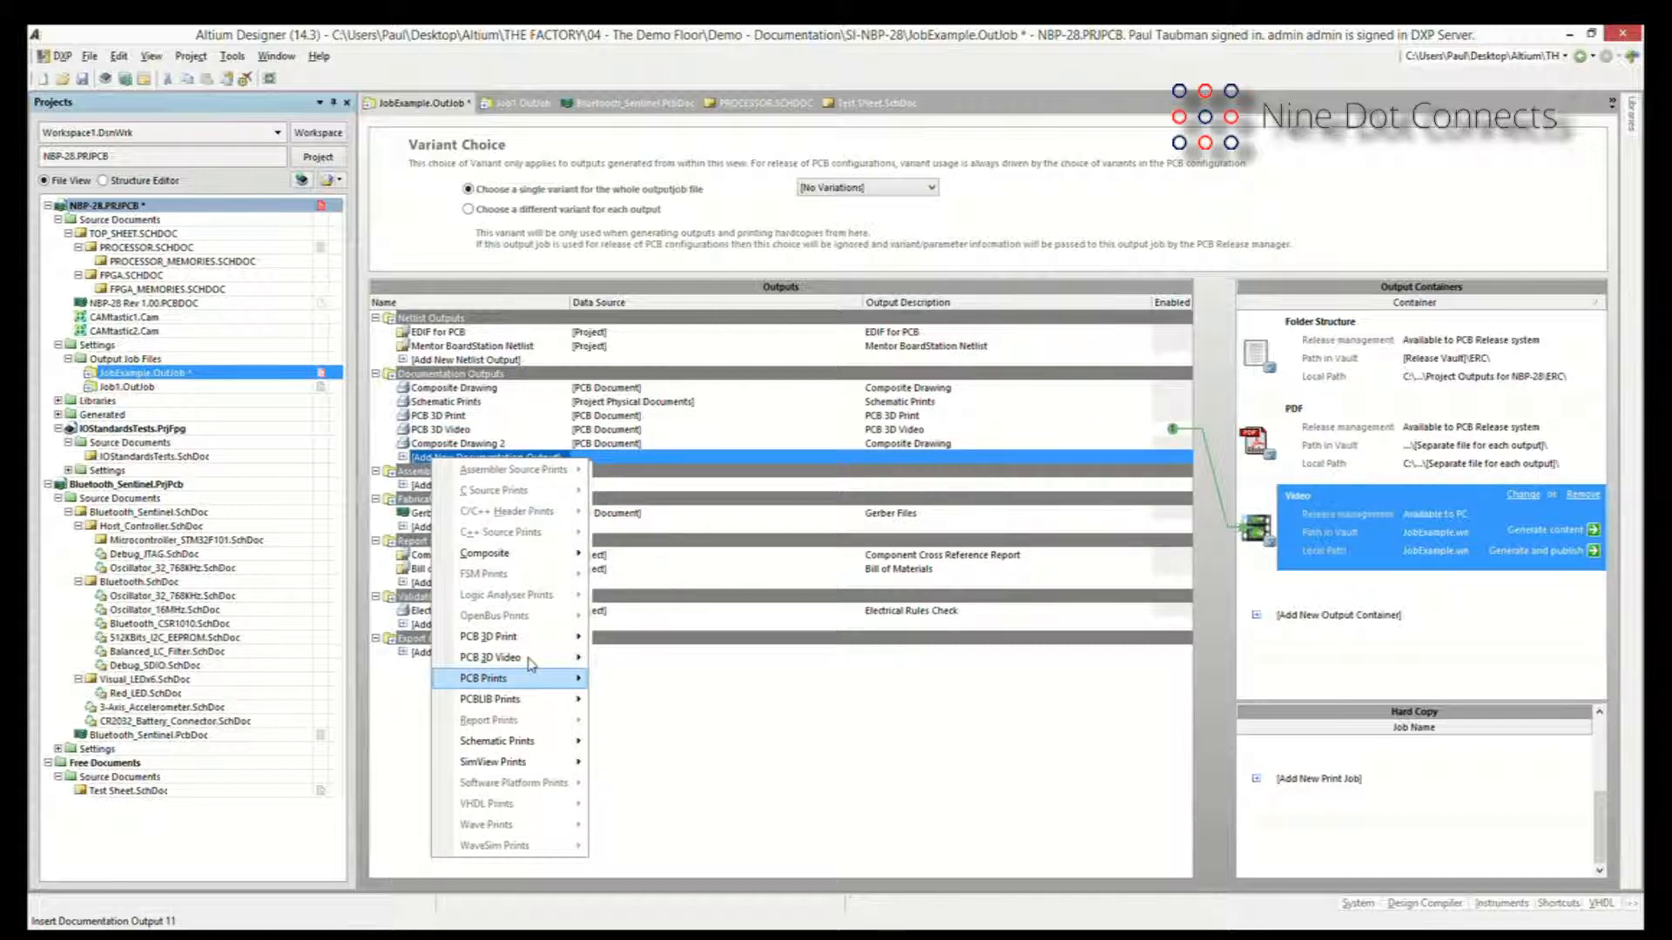
{"action": "mouse_move", "coordinate": [532, 659]}
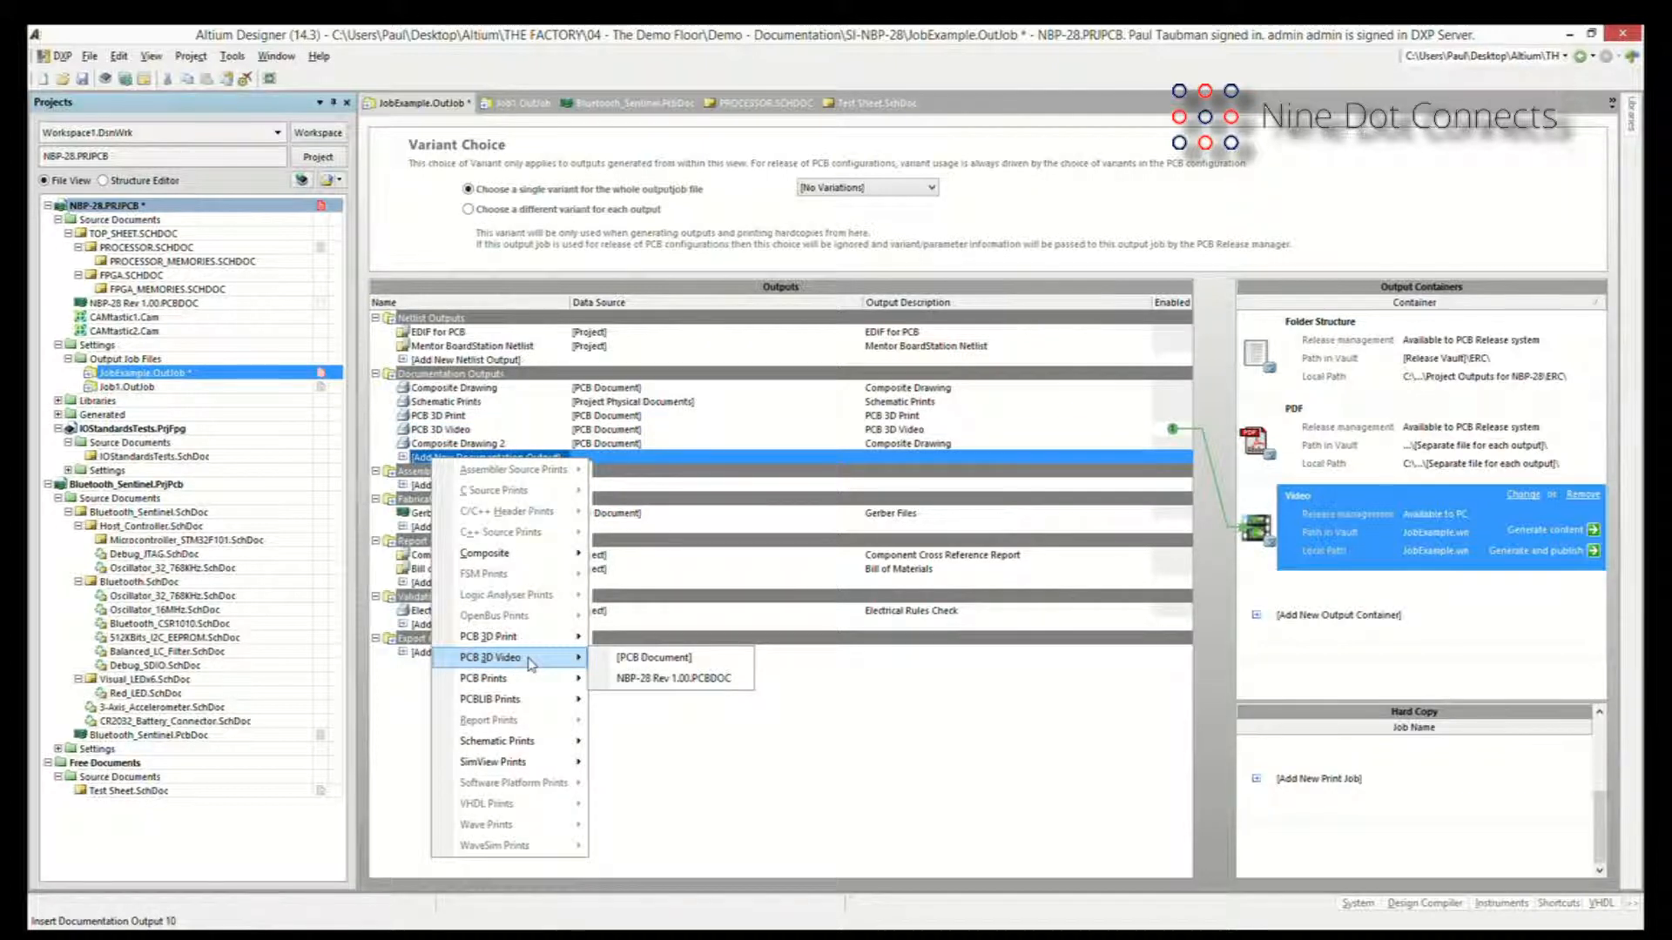
{"action": "left_click", "coordinate": [932, 462]}
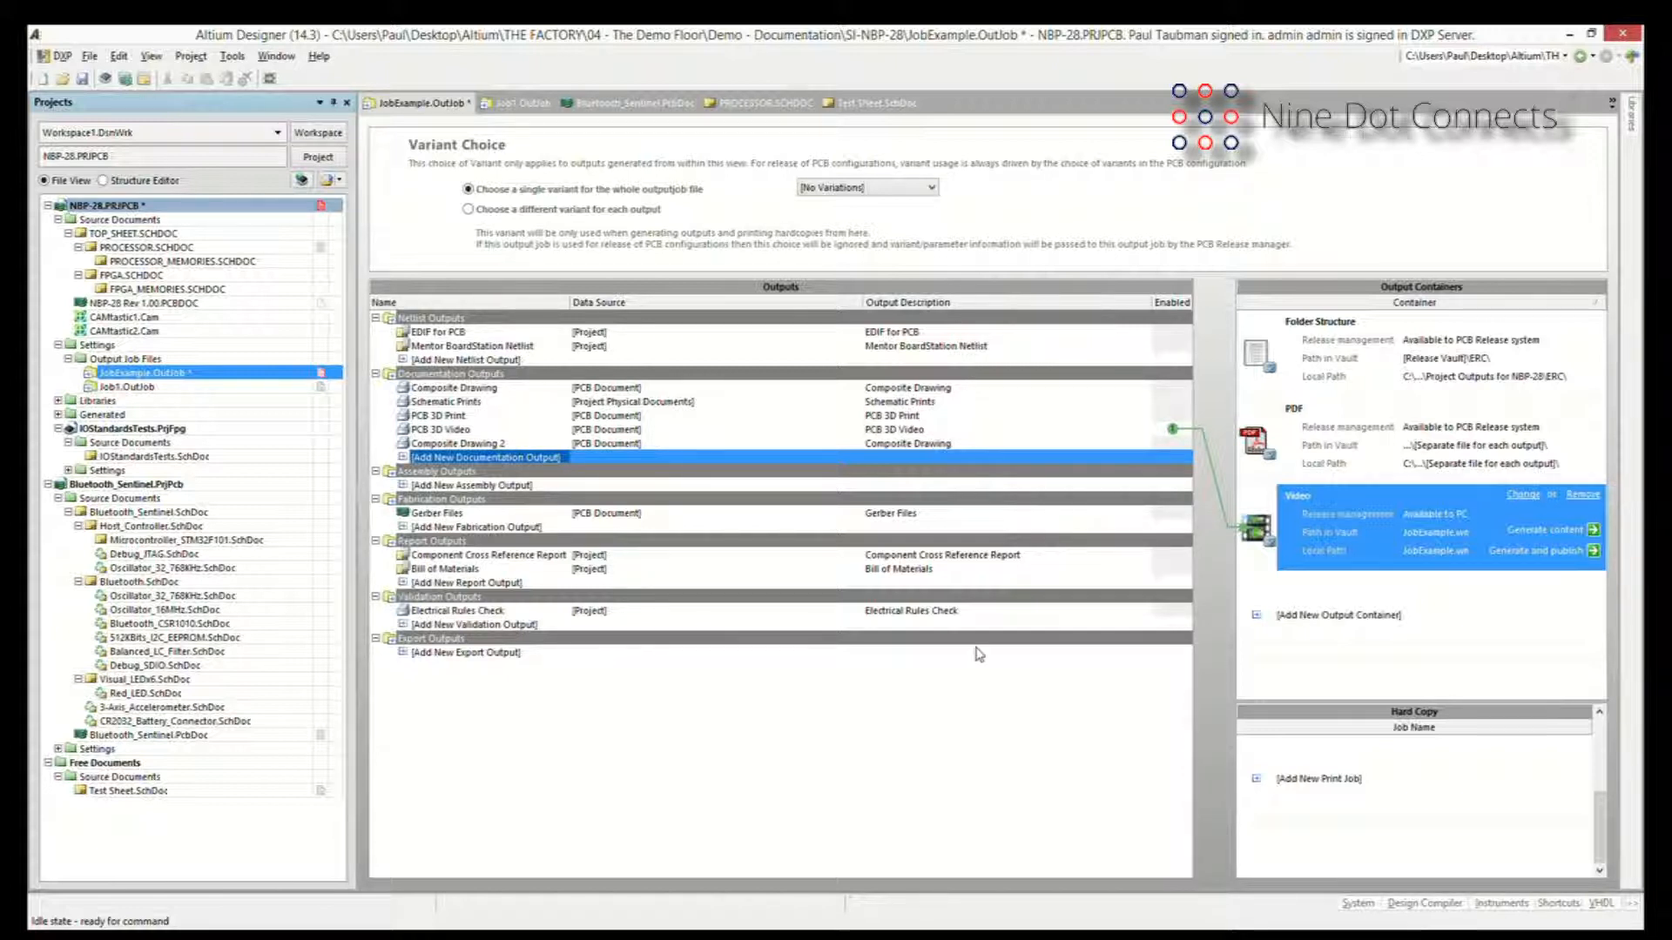
Review the configurations of the Composite Drawing 2 and PCB 3D Video outputs without changing them.
{"action": "left_click", "coordinate": [930, 444]}
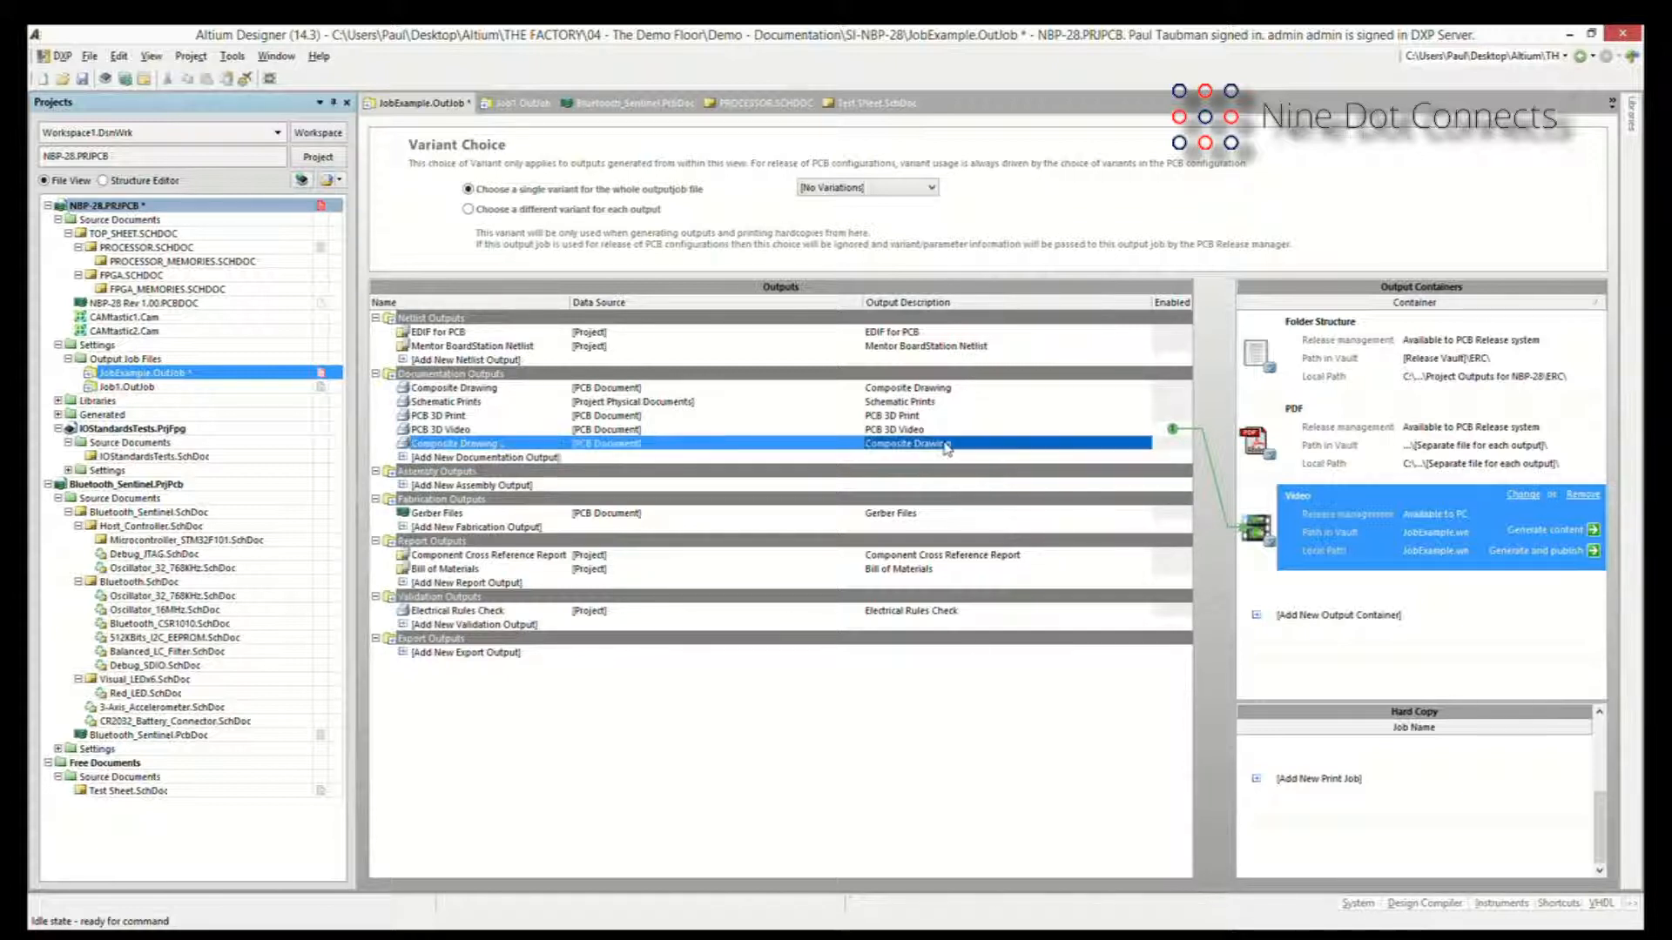
{"action": "right_click", "coordinate": [936, 442]}
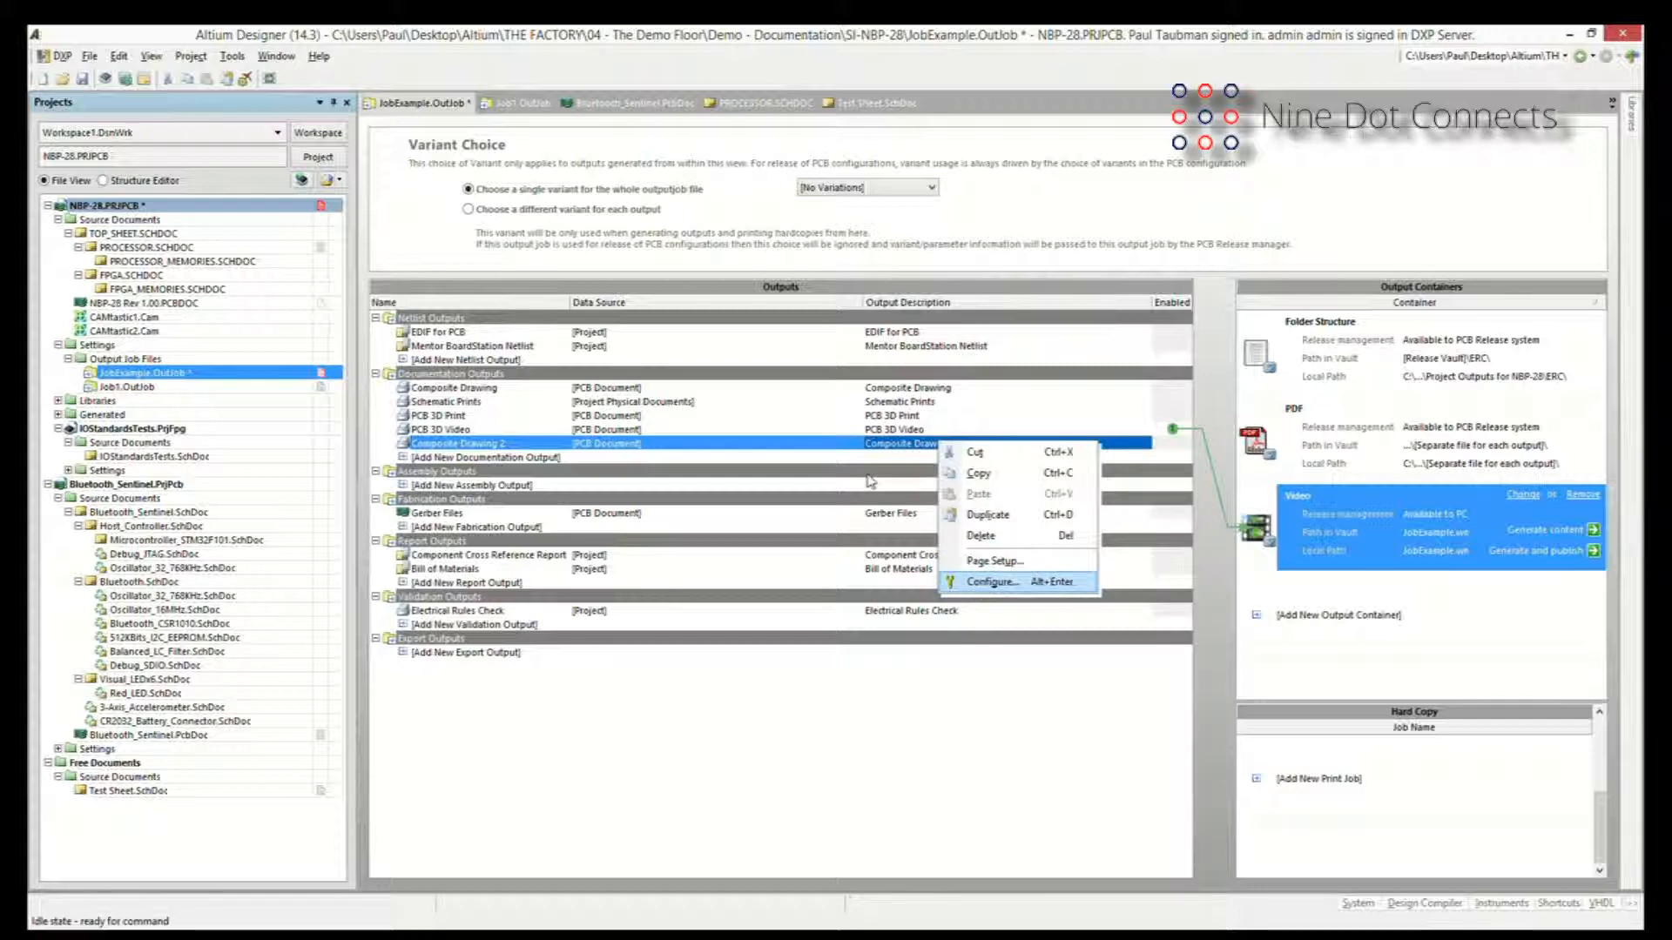
{"action": "left_click", "coordinate": [991, 581]}
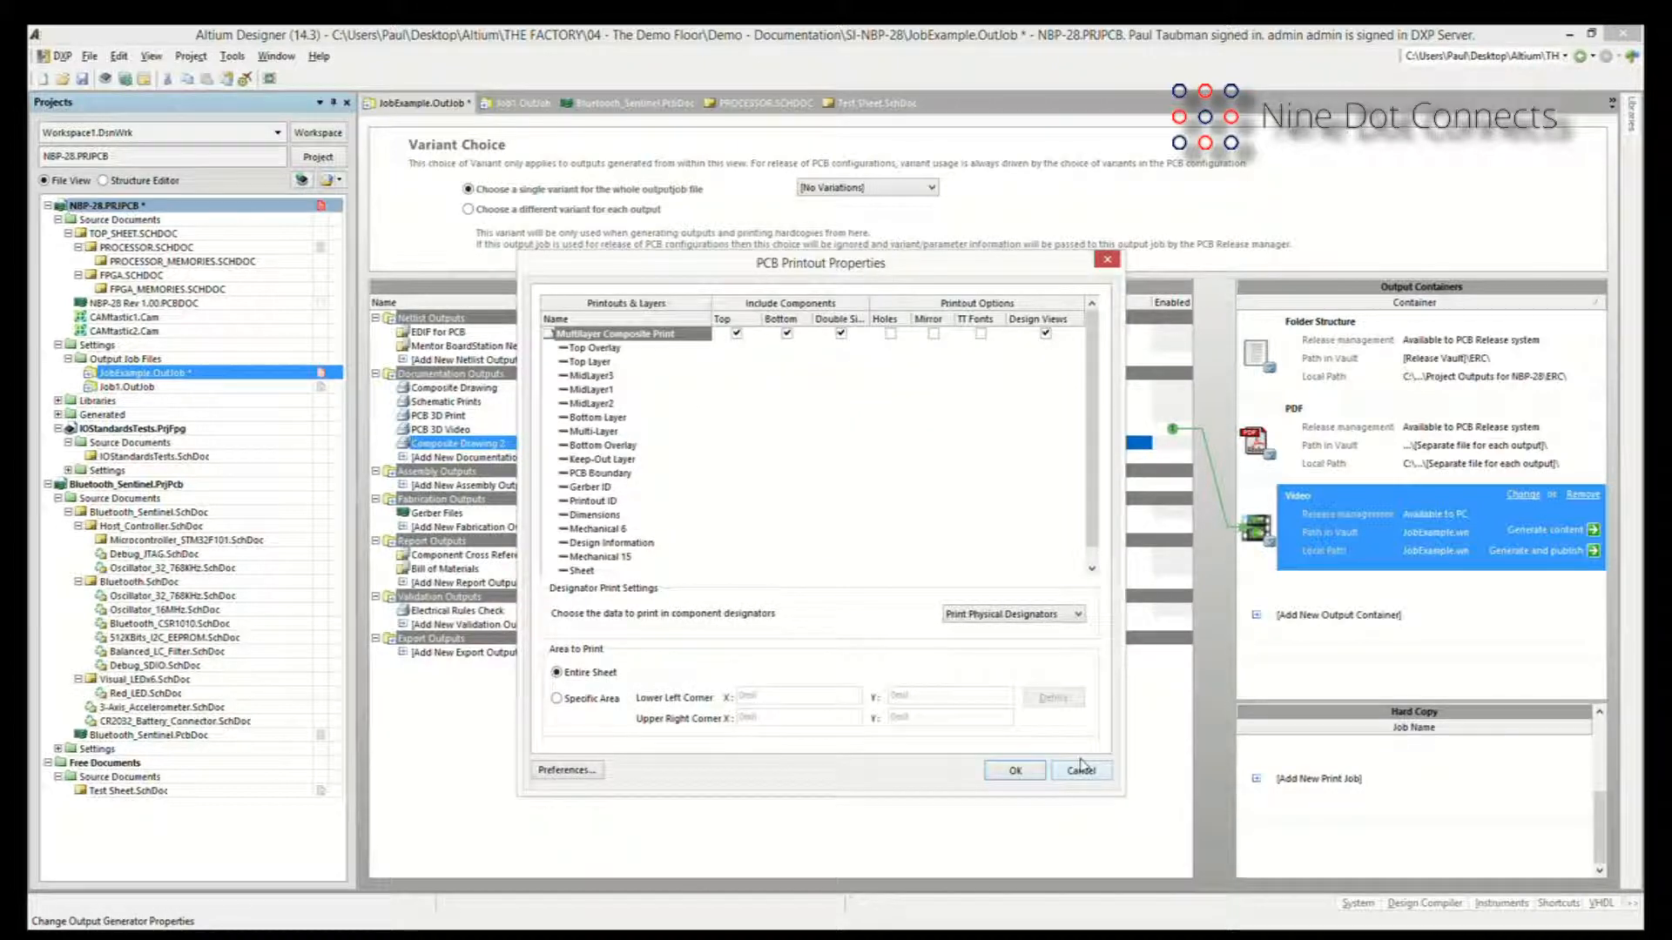
{"action": "left_click", "coordinate": [1080, 769]}
{"action": "right_click", "coordinate": [974, 429]}
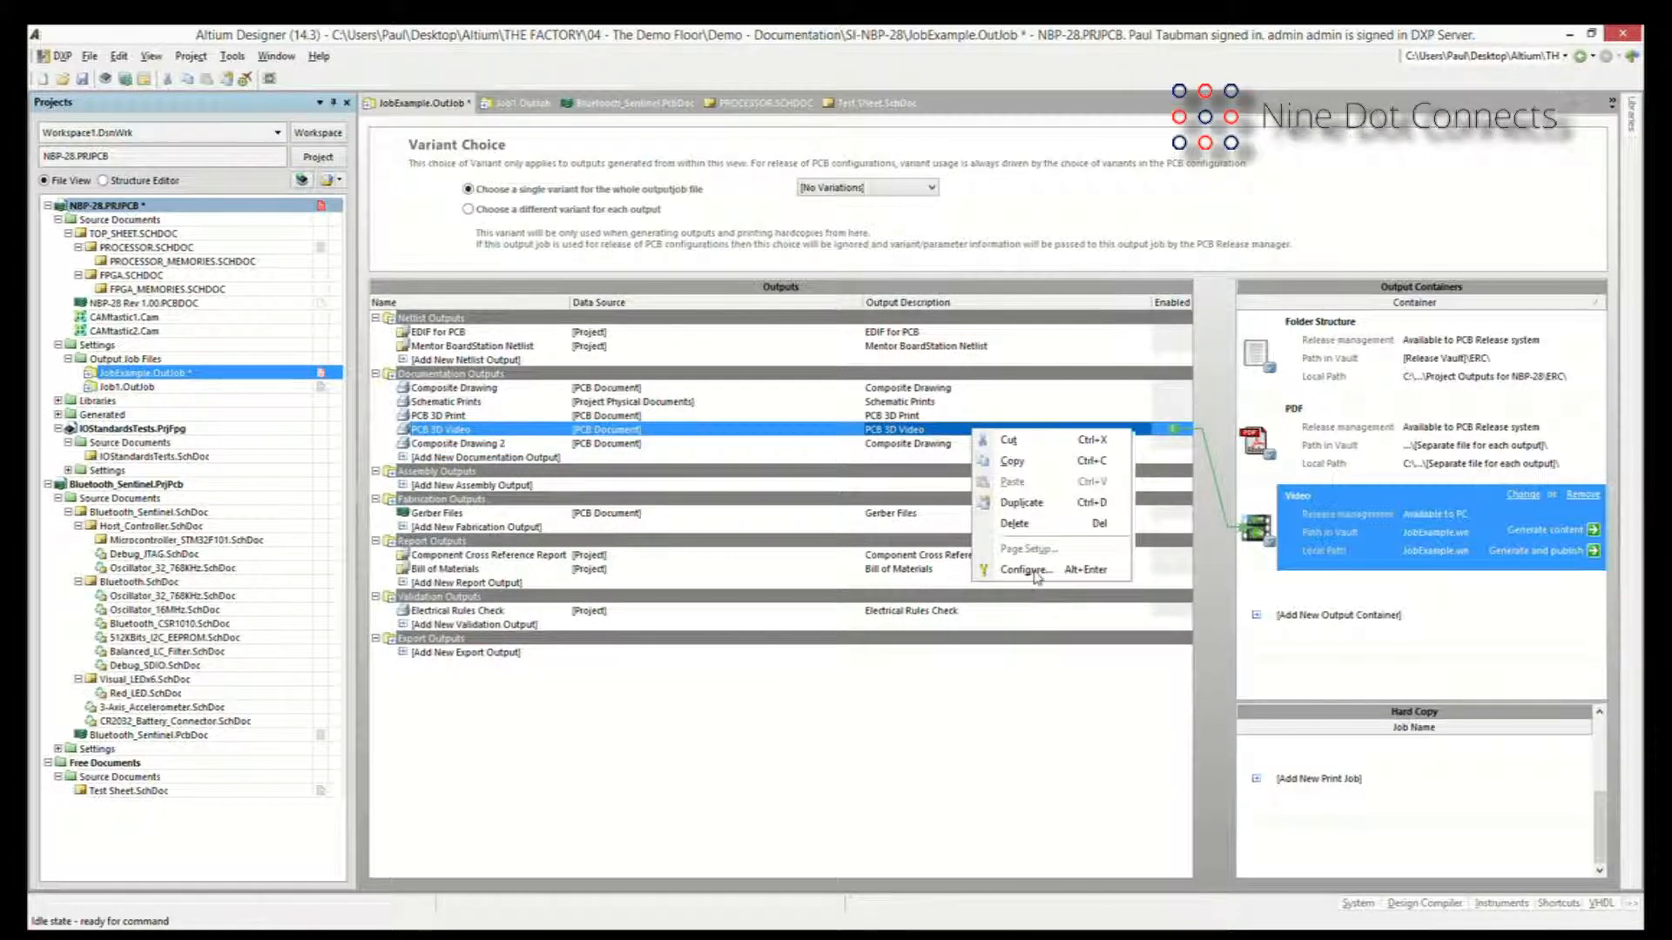
{"action": "left_click", "coordinate": [1026, 569]}
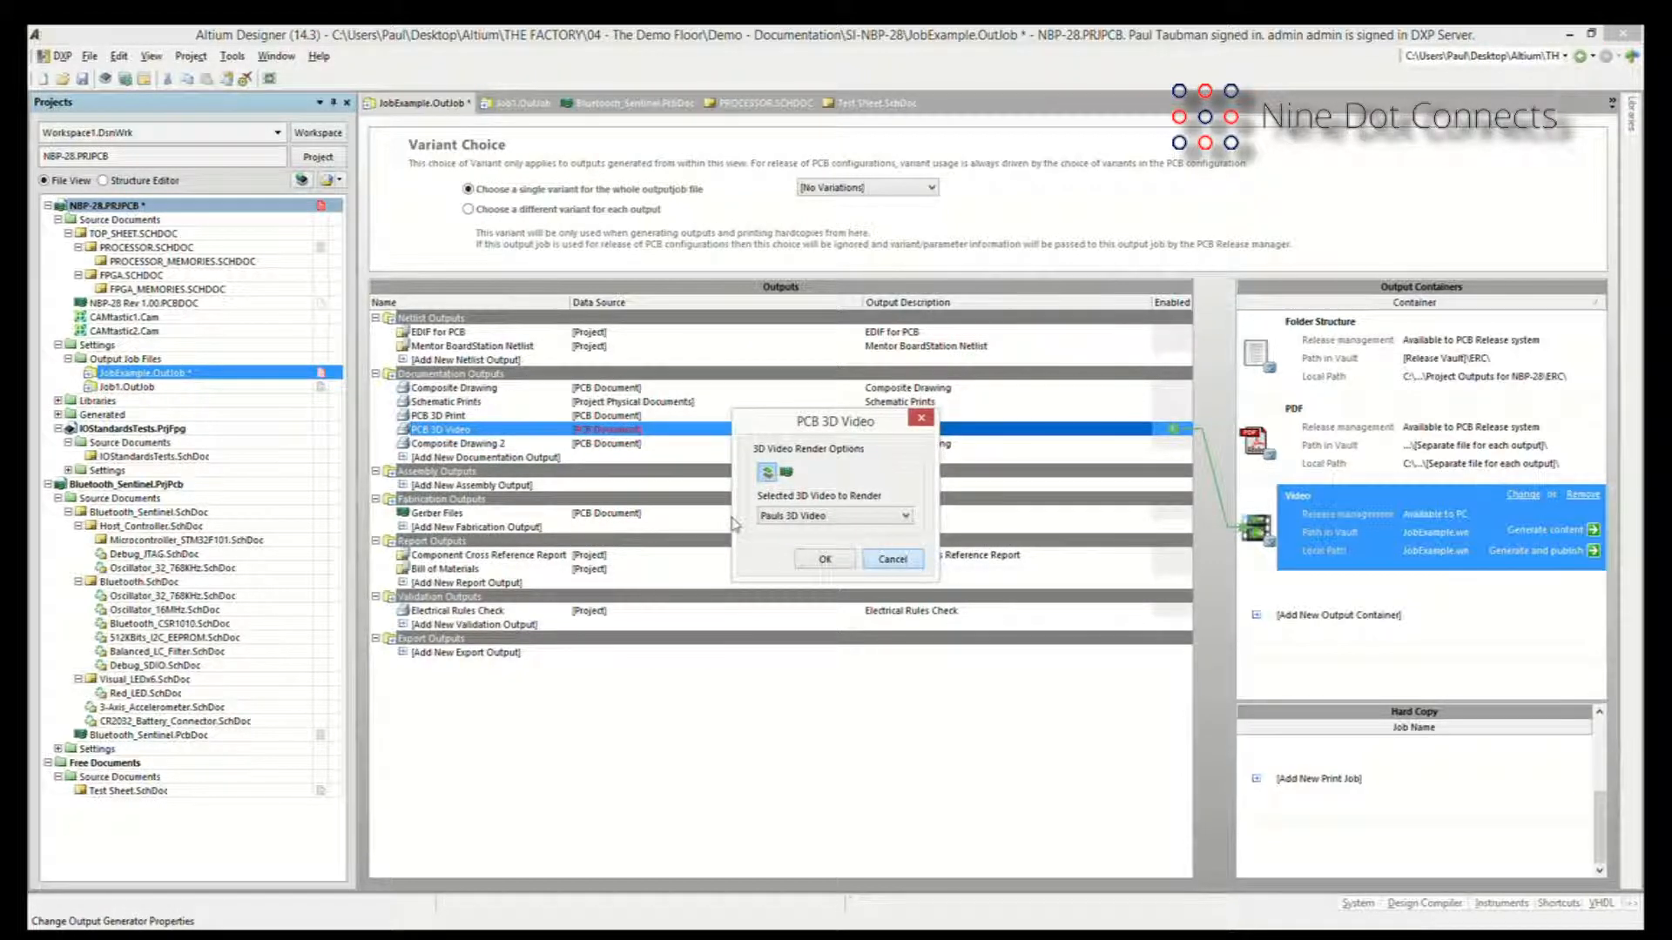
{"action": "left_click", "coordinate": [914, 561]}
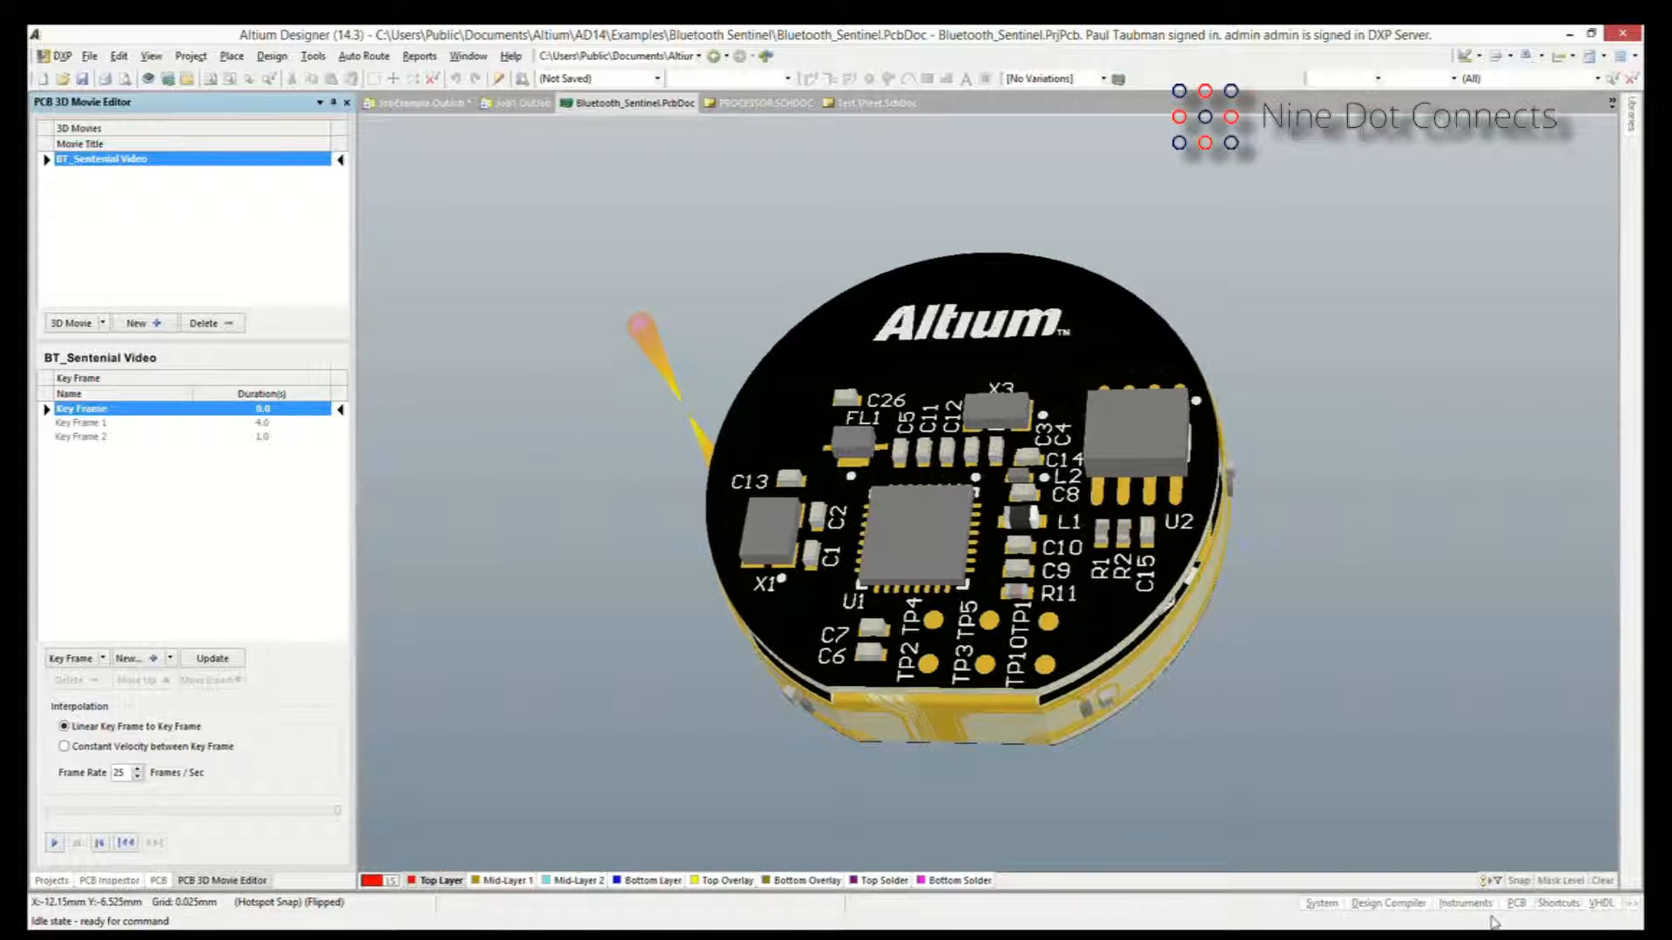
Add a new 3D movie to the Bluetooth_Sentinel board and delete it again.
{"action": "left_click", "coordinate": [1515, 903]}
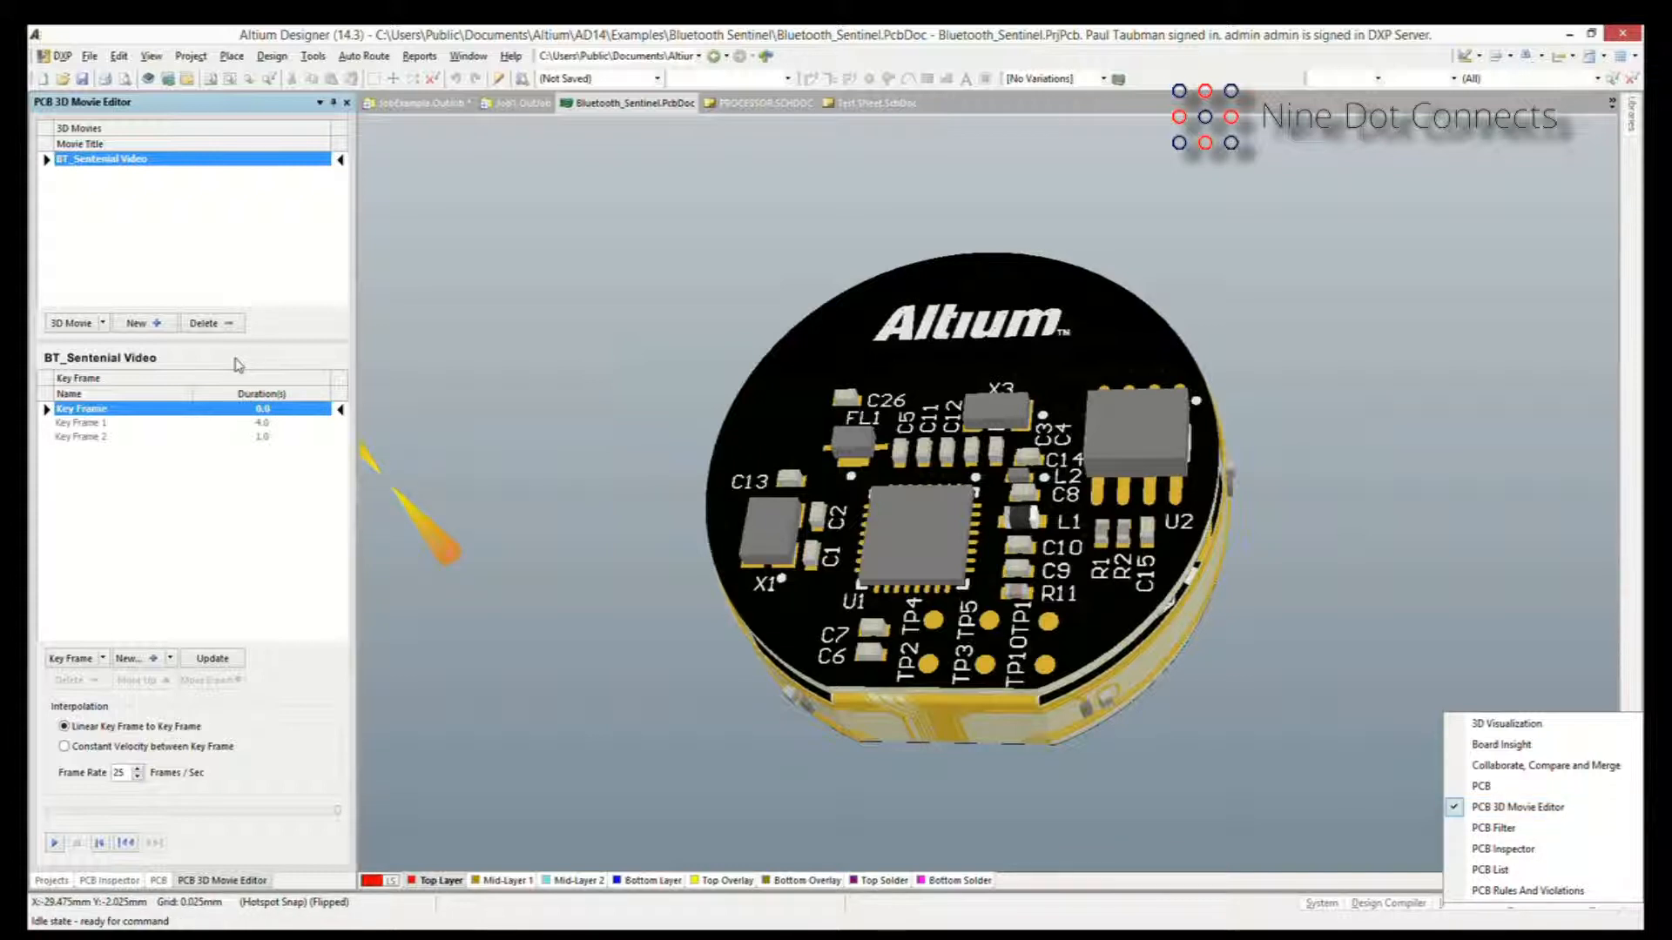
{"action": "left_click", "coordinate": [160, 234]}
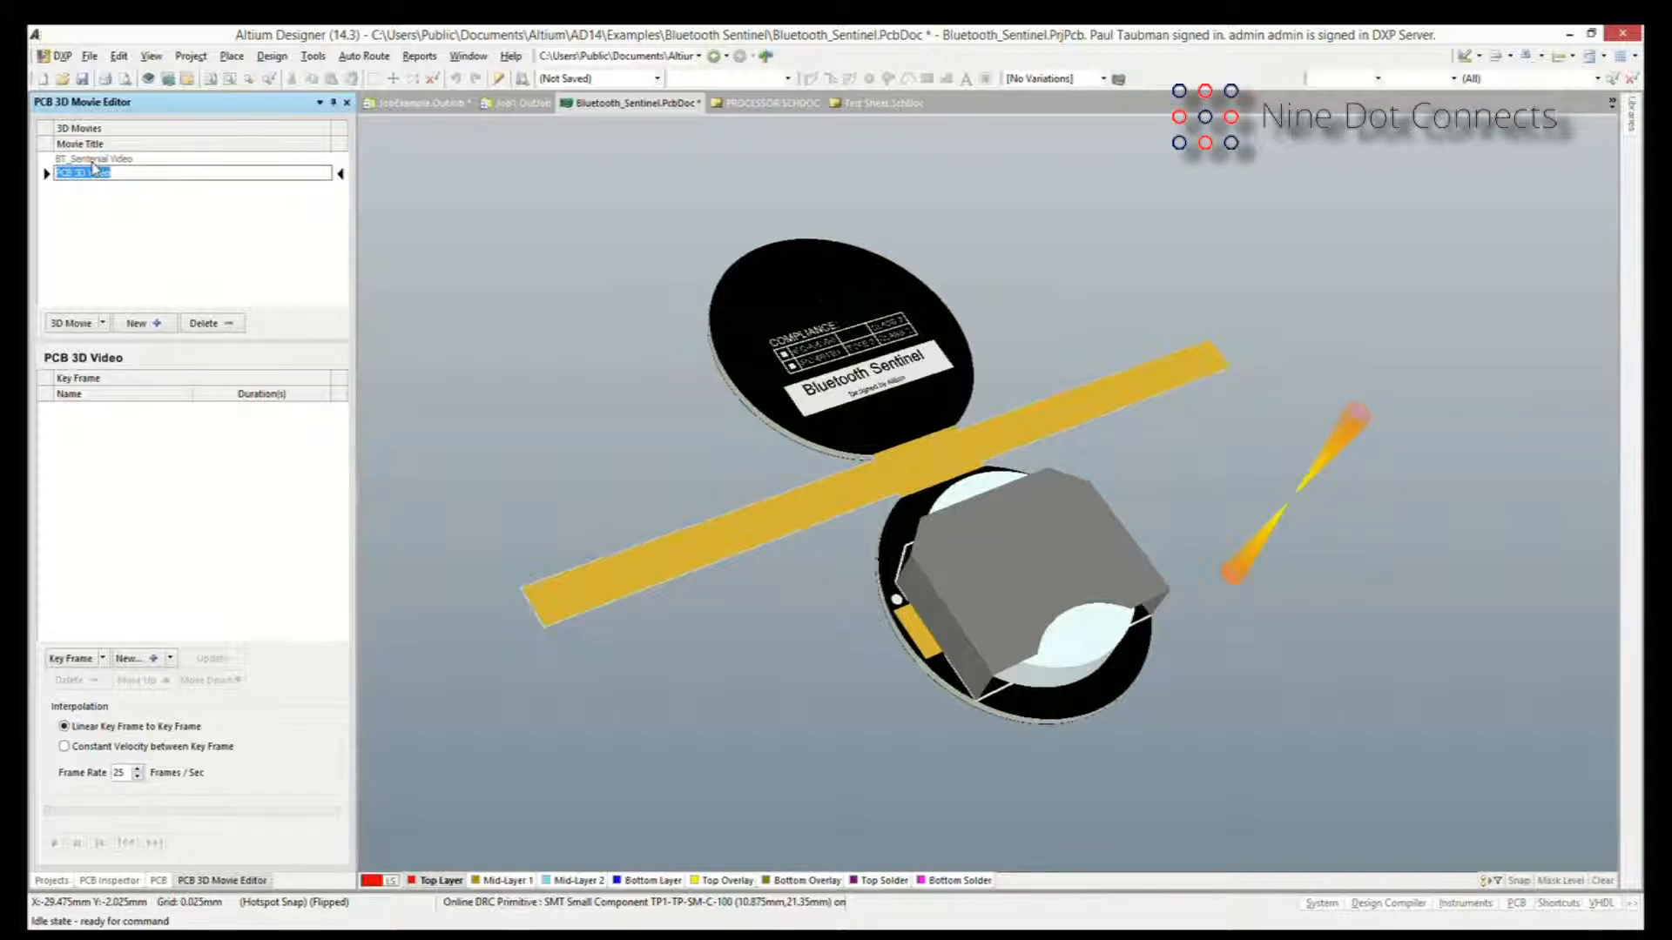
{"action": "left_click", "coordinate": [225, 325]}
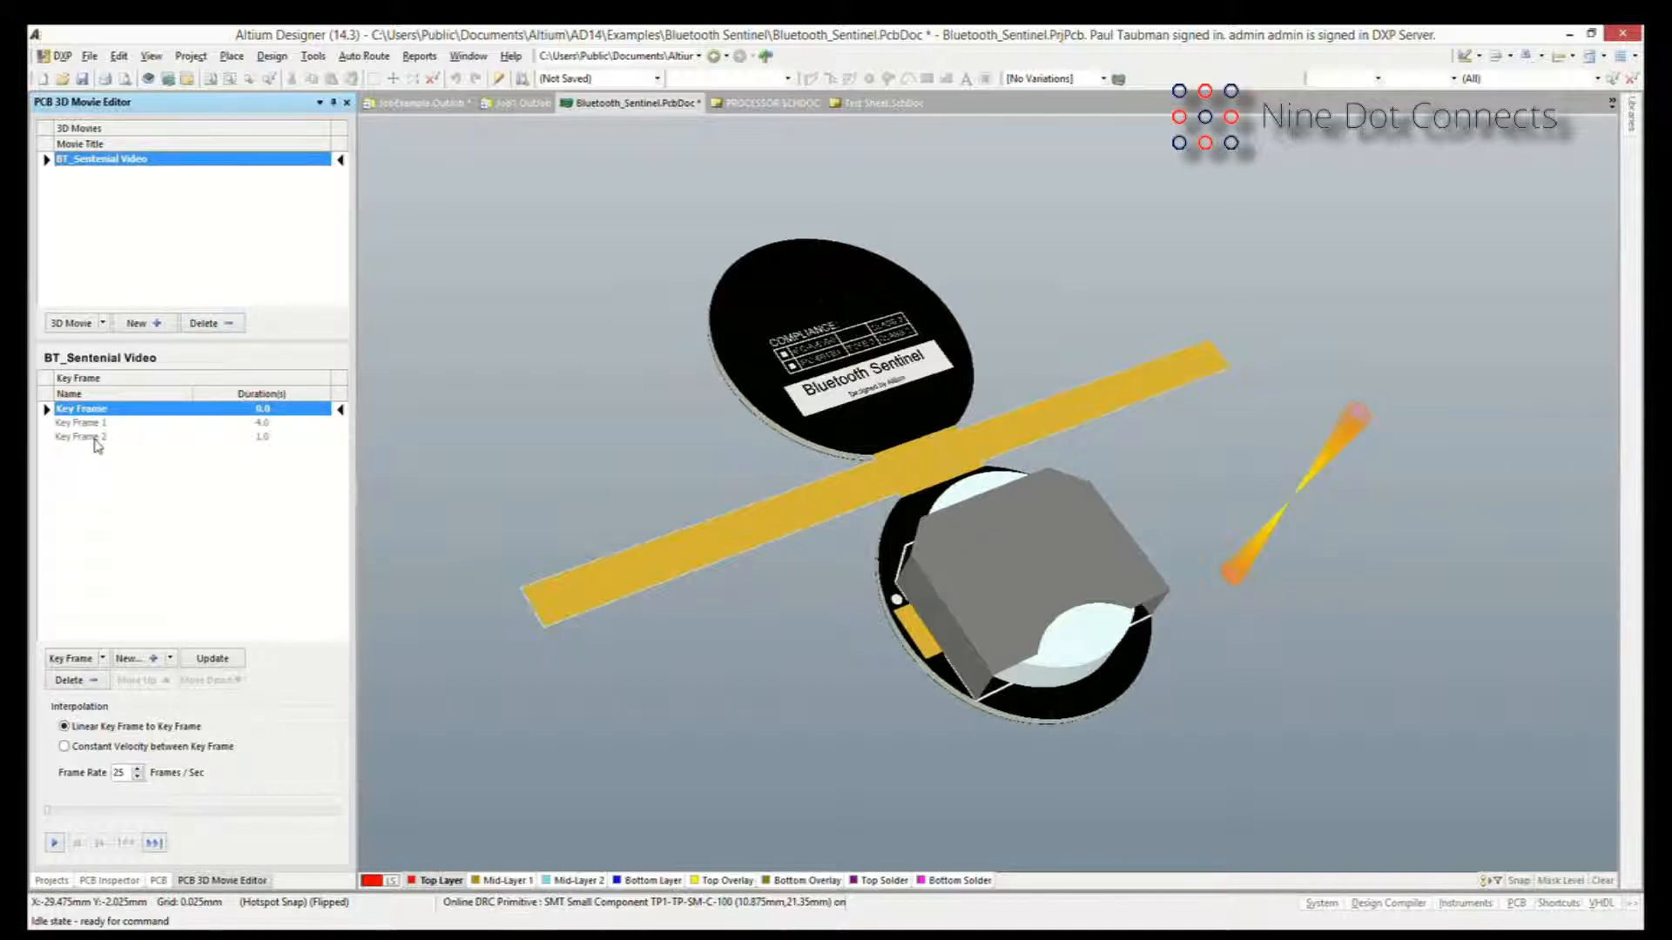
Add a 2-second key frame with a close side view of the board at the end of BT_Sentenial Video and play the movie.
{"action": "left_click", "coordinate": [96, 437]}
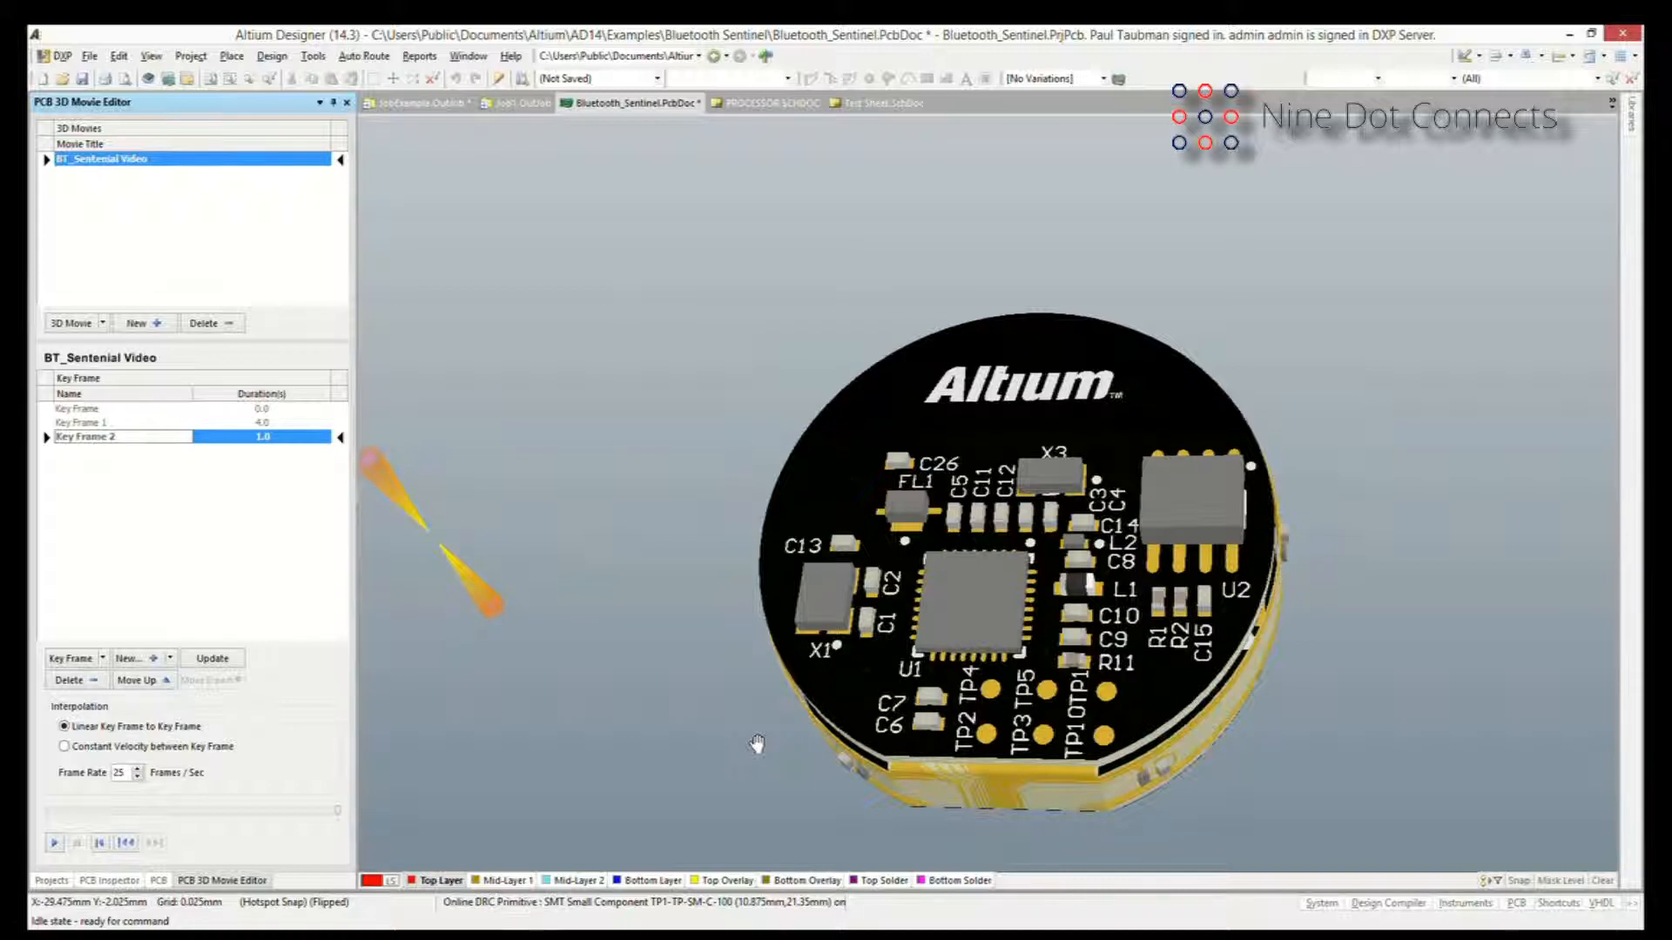
{"action": "right_click_drag", "start_coordinate": [756, 744], "coordinate": [748, 706]}
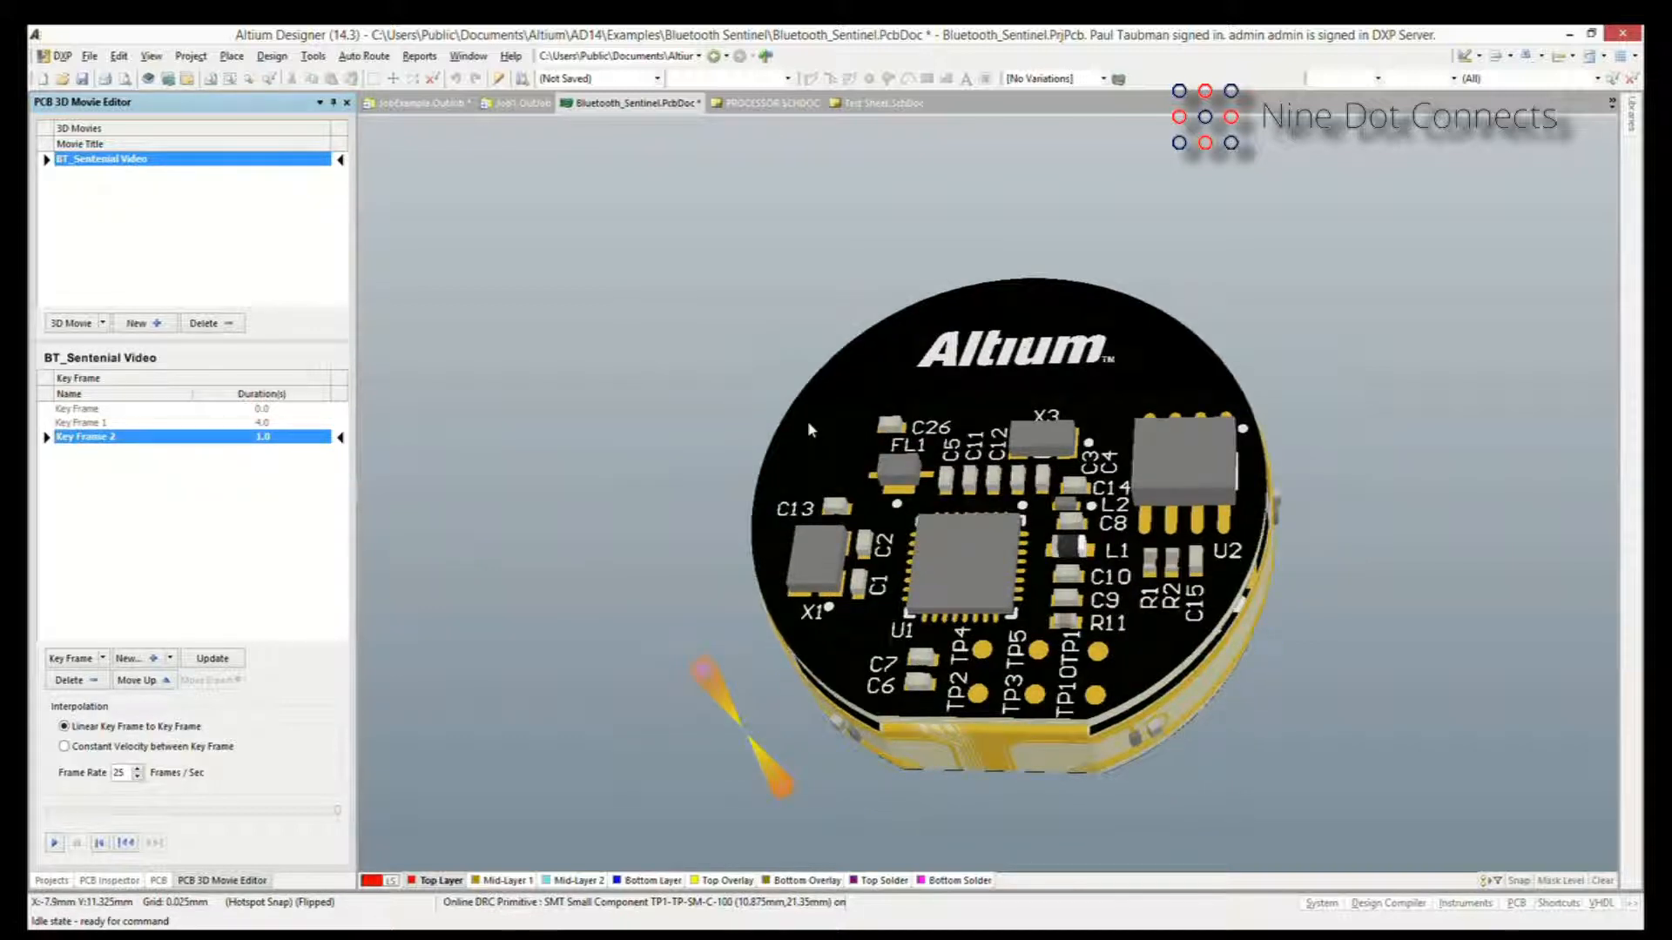
{"action": "right_click_drag", "start_coordinate": [807, 420], "coordinate": [813, 608], "text": "shift"}
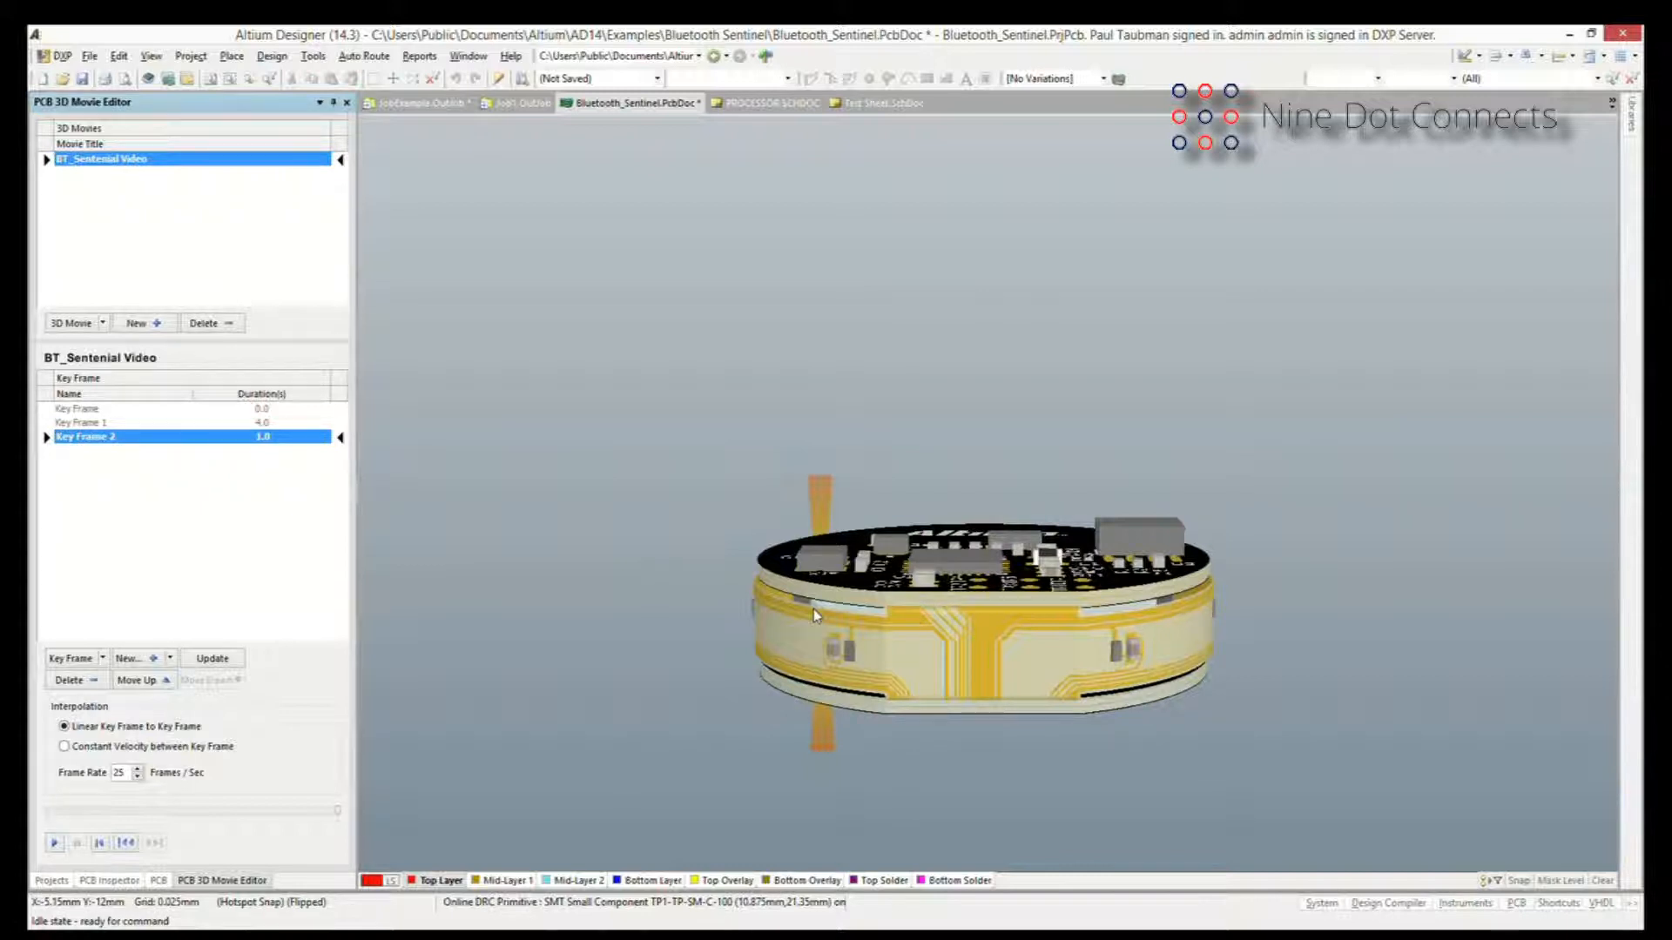
{"action": "scroll", "coordinate": [813, 609], "scroll_direction": "up", "scroll_amount": 2, "text": "ctrl"}
{"action": "left_click", "coordinate": [102, 658]}
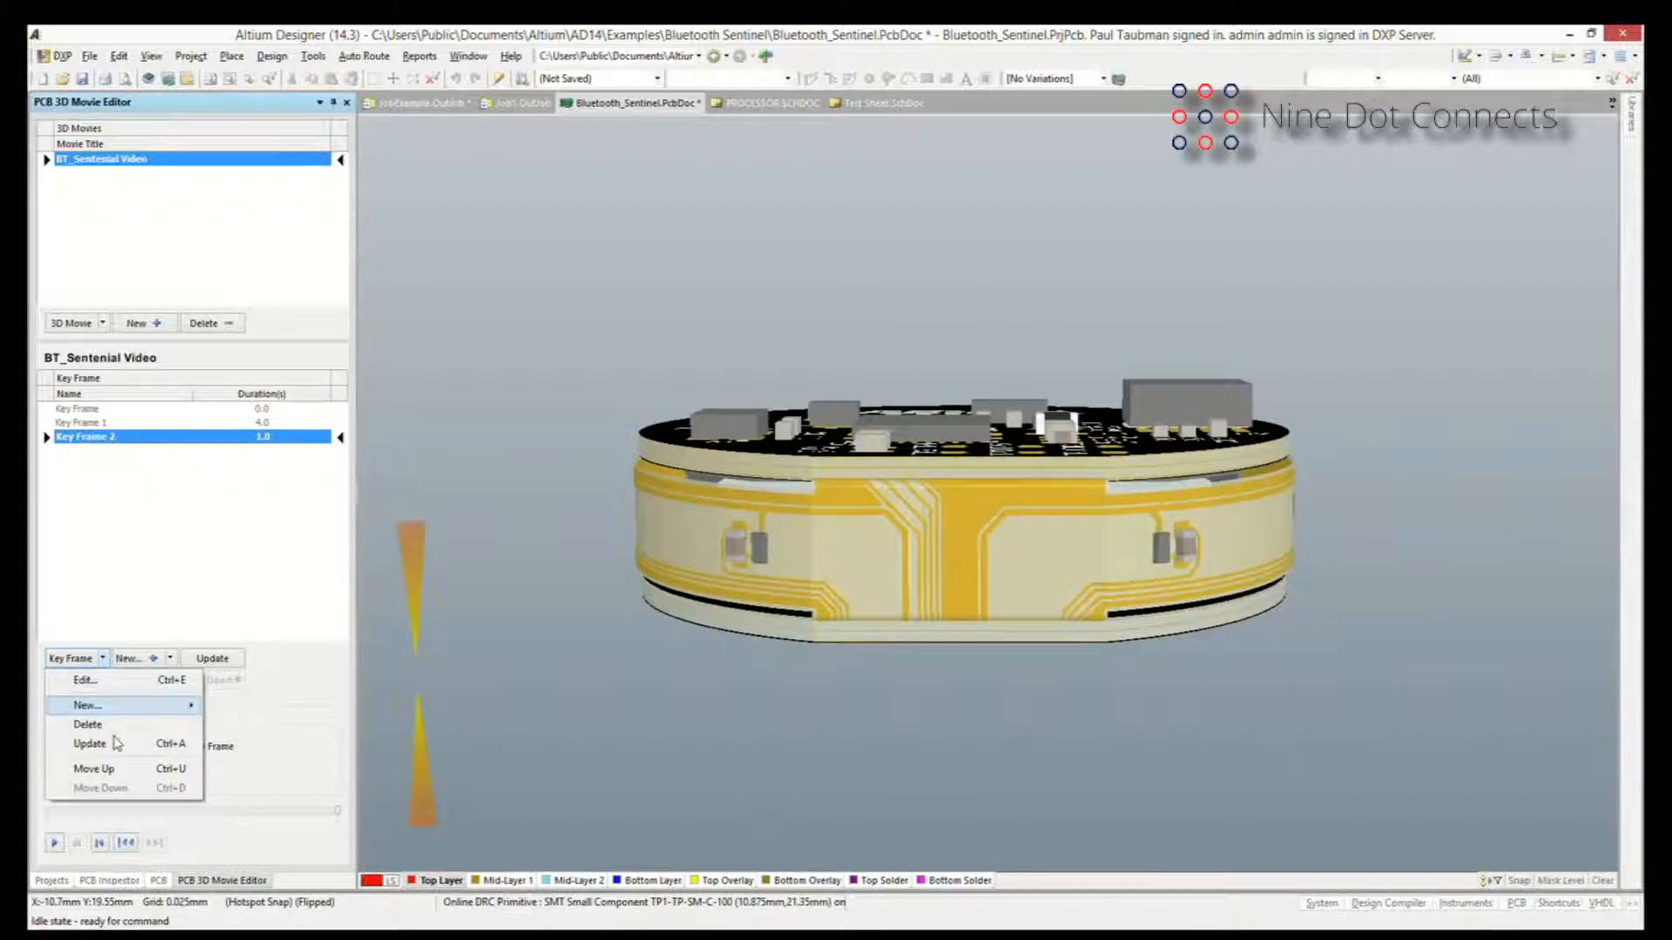
{"action": "mouse_move", "coordinate": [174, 706]}
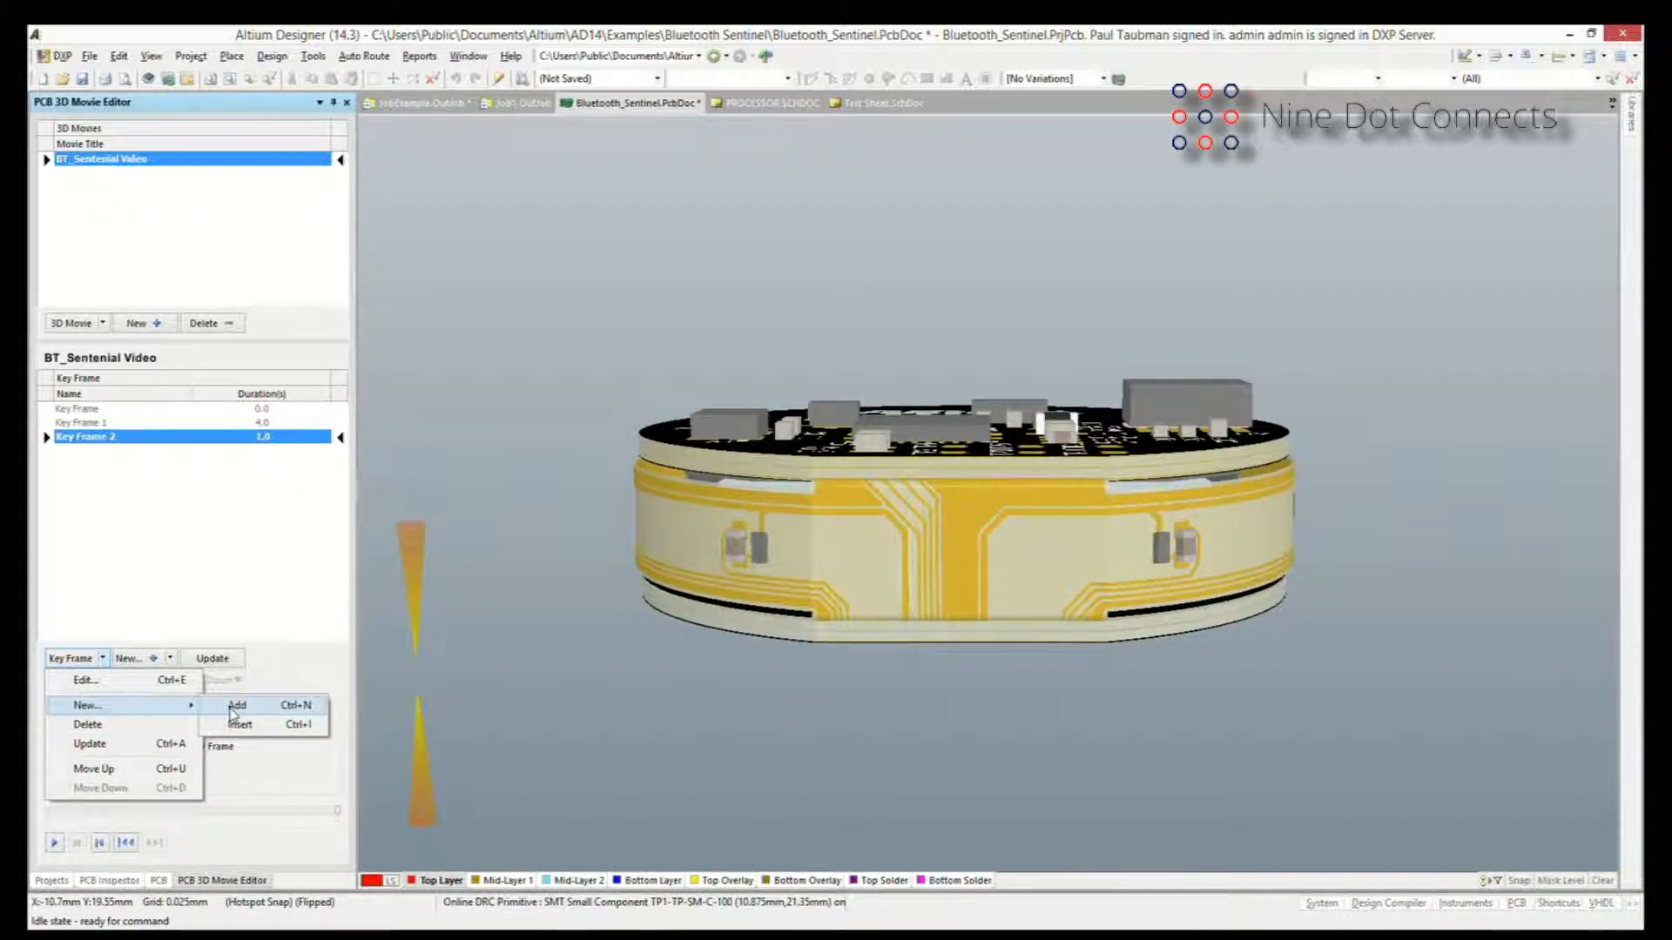
{"action": "left_click", "coordinate": [233, 706]}
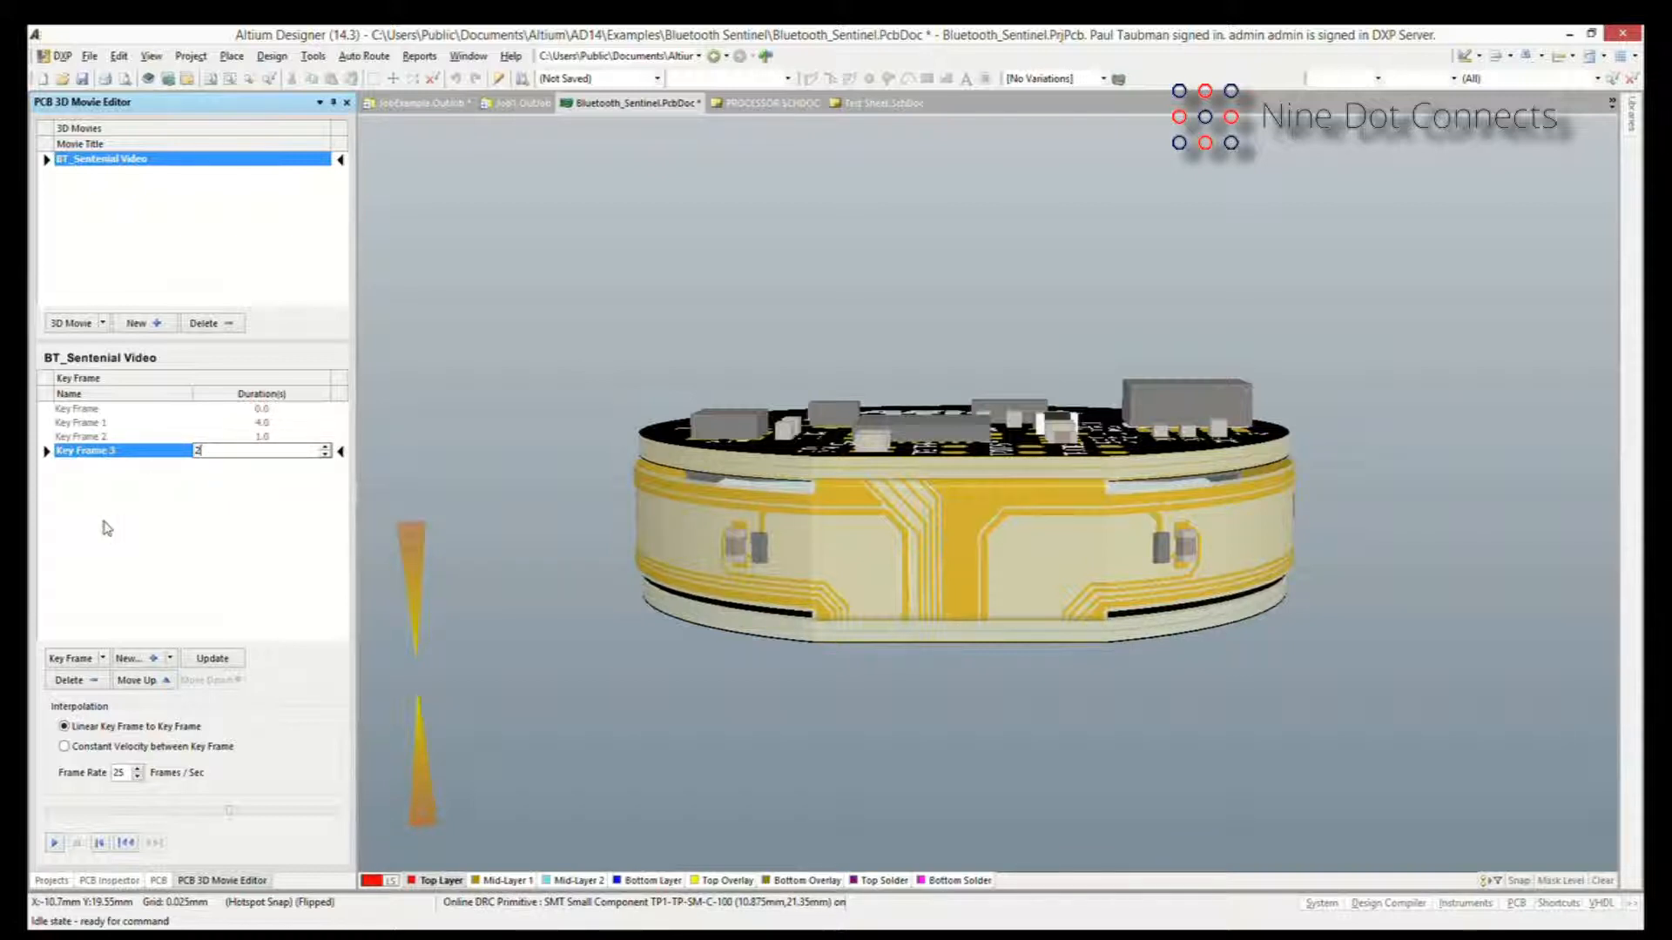
{"action": "key", "text": "Return"}
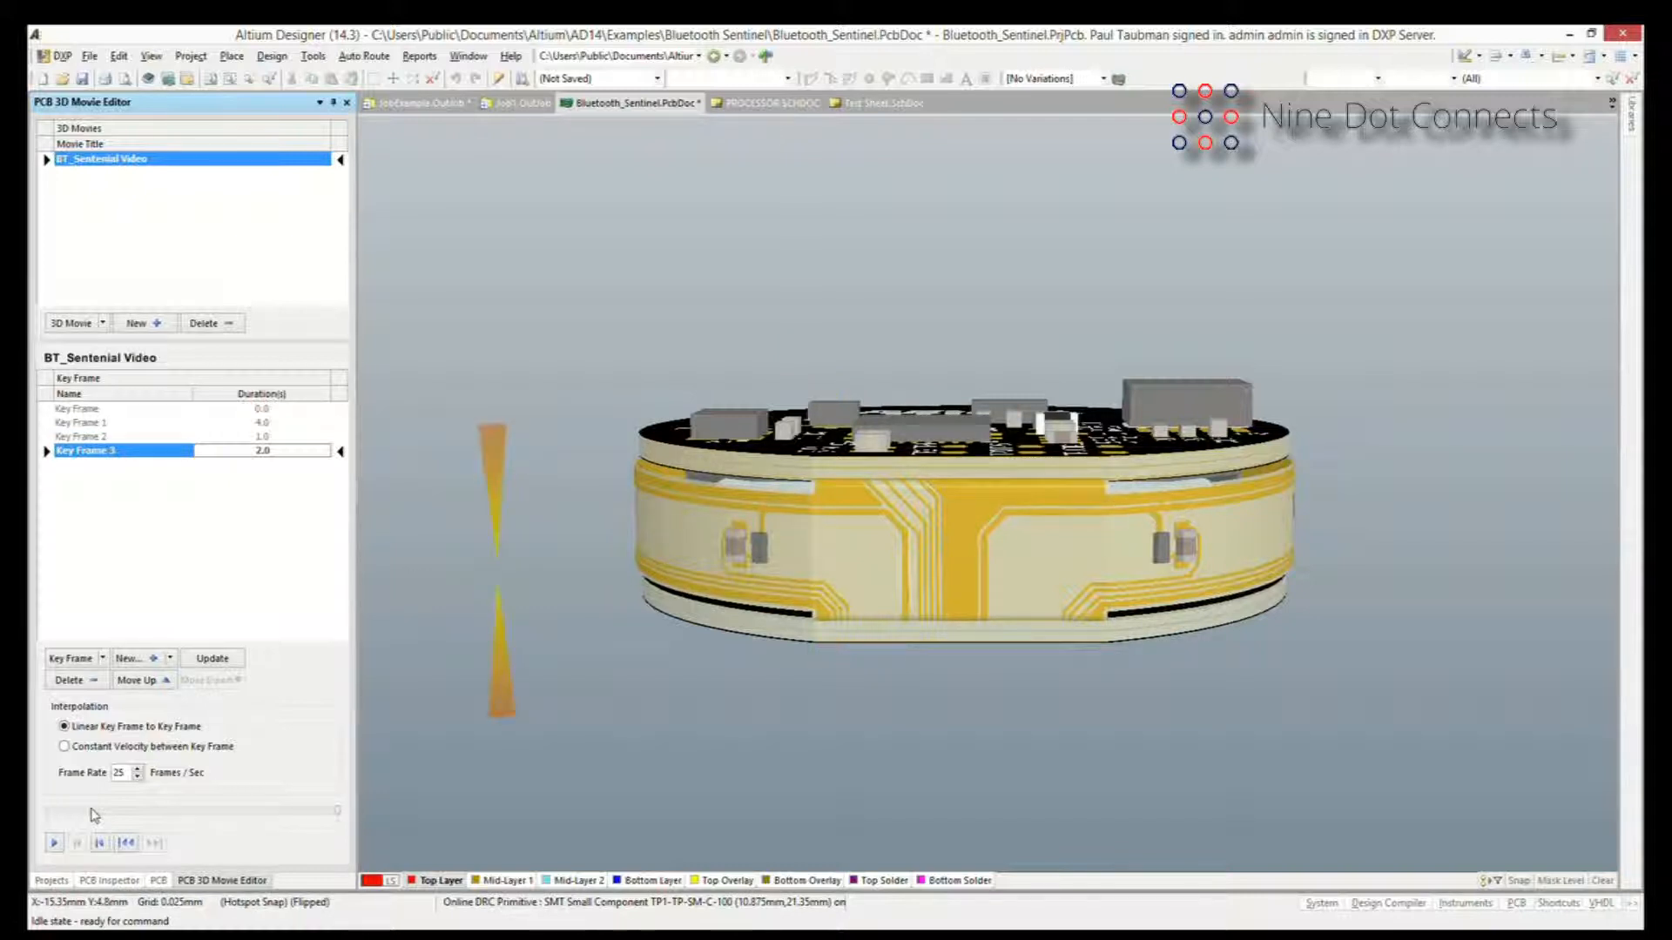
{"action": "left_click", "coordinate": [55, 843]}
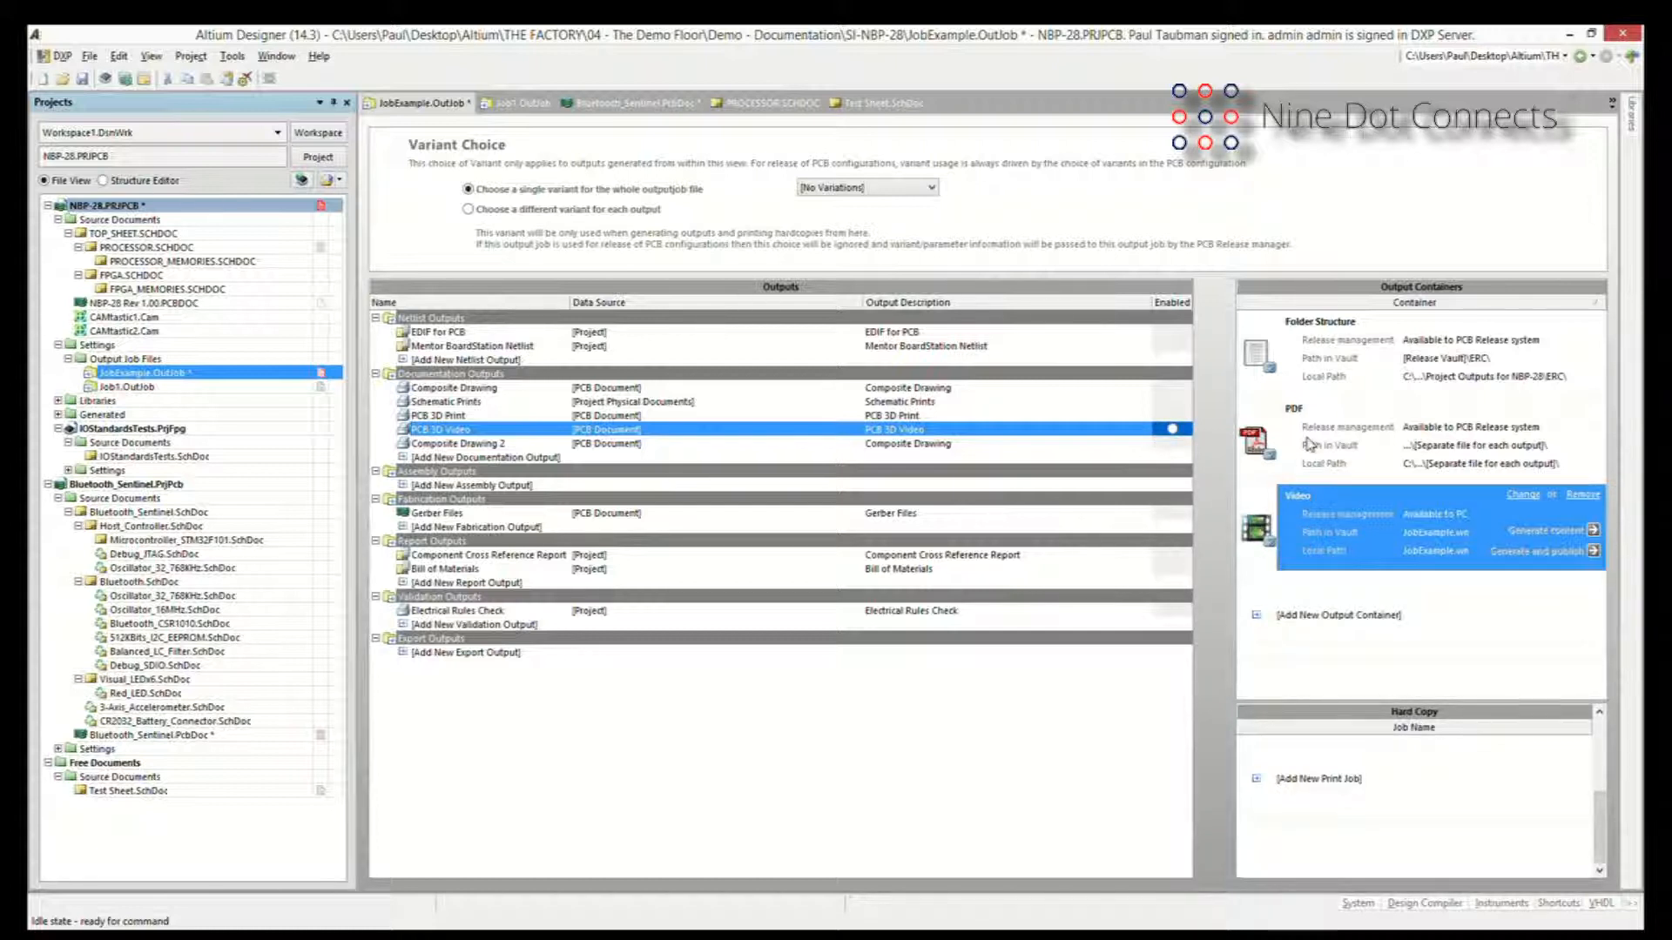
Enable the PCB 3D Video output for the Video container in JobExample.OutJob.
{"action": "left_click", "coordinate": [1270, 420]}
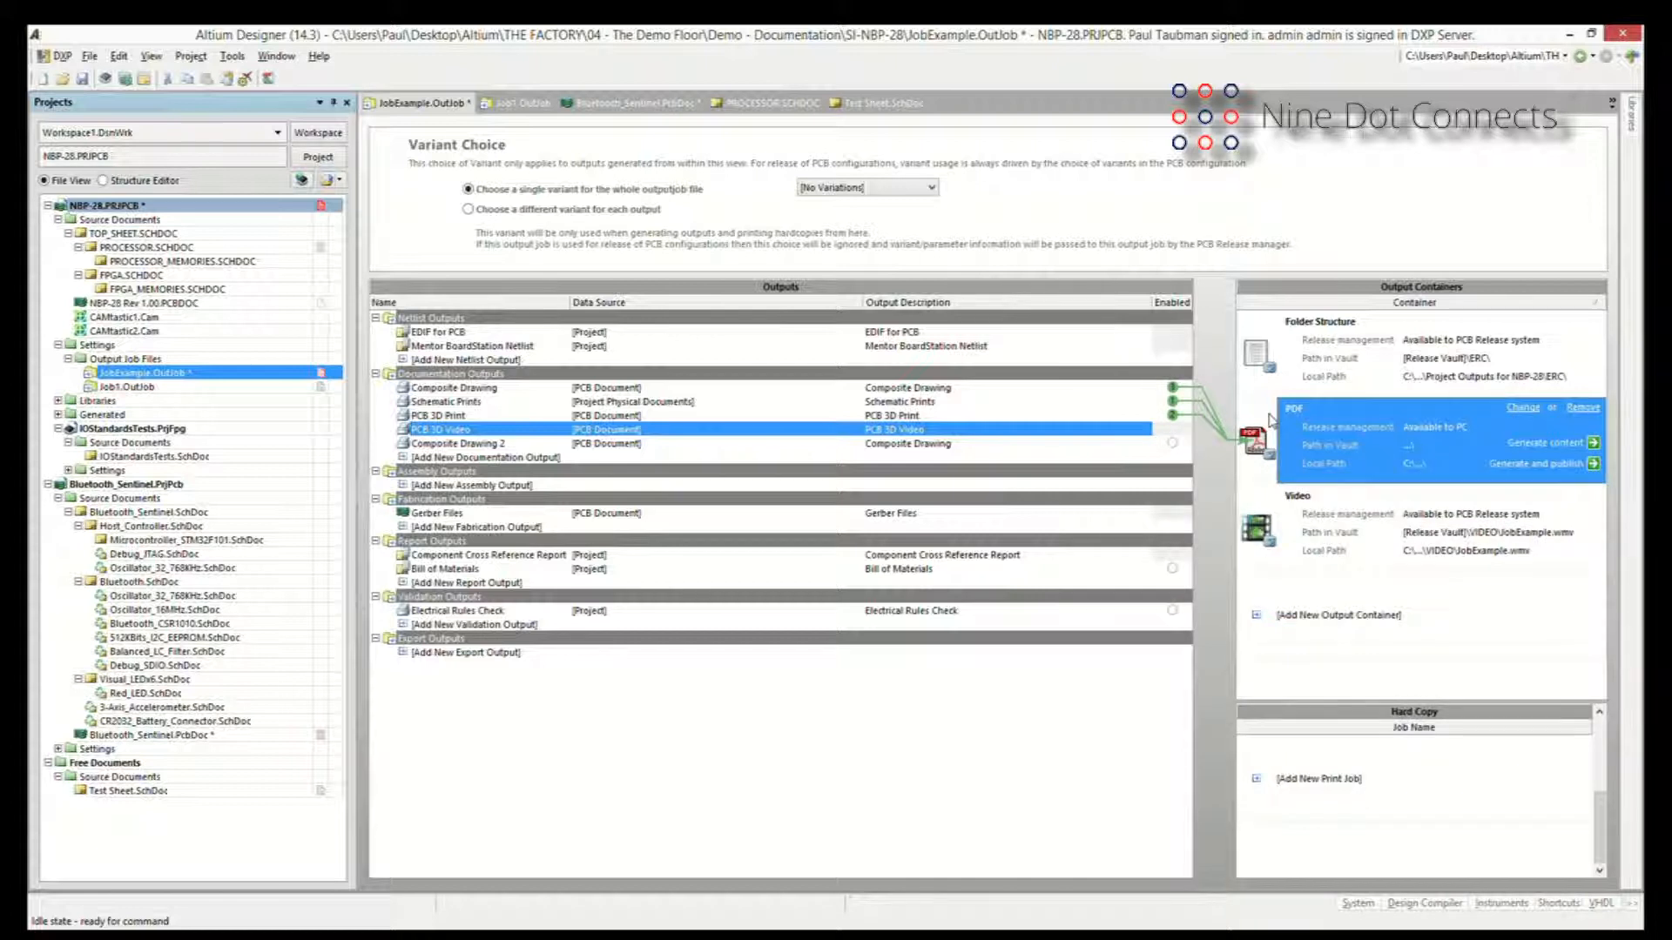
{"action": "left_click", "coordinate": [1276, 369]}
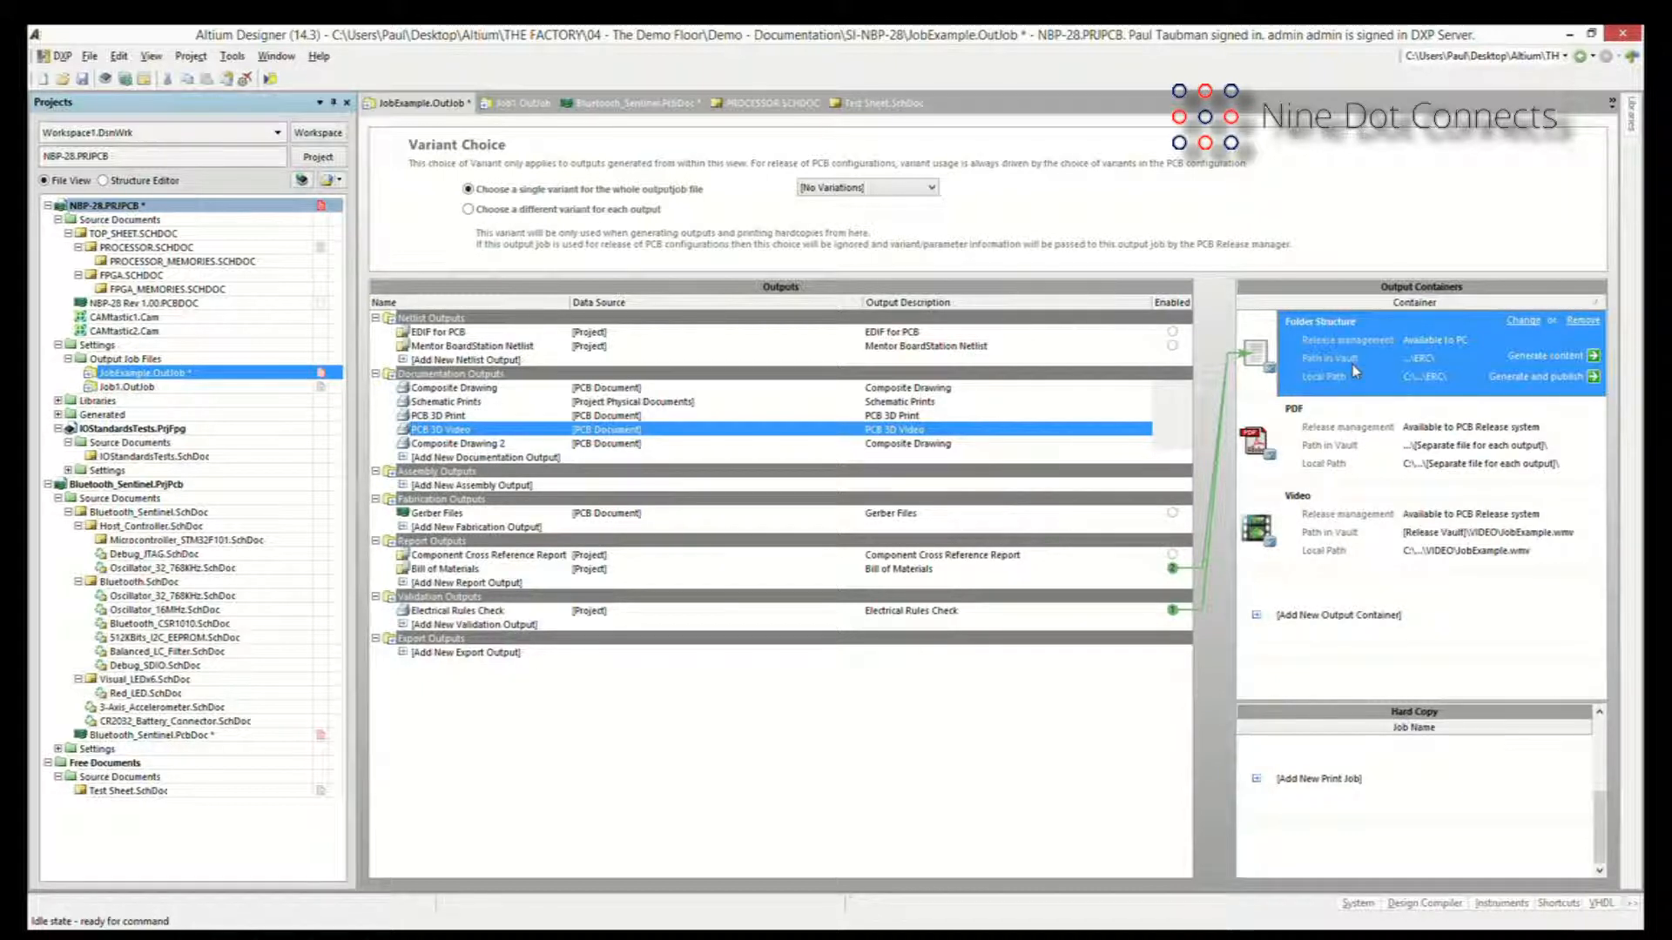
{"action": "left_click", "coordinate": [1294, 516]}
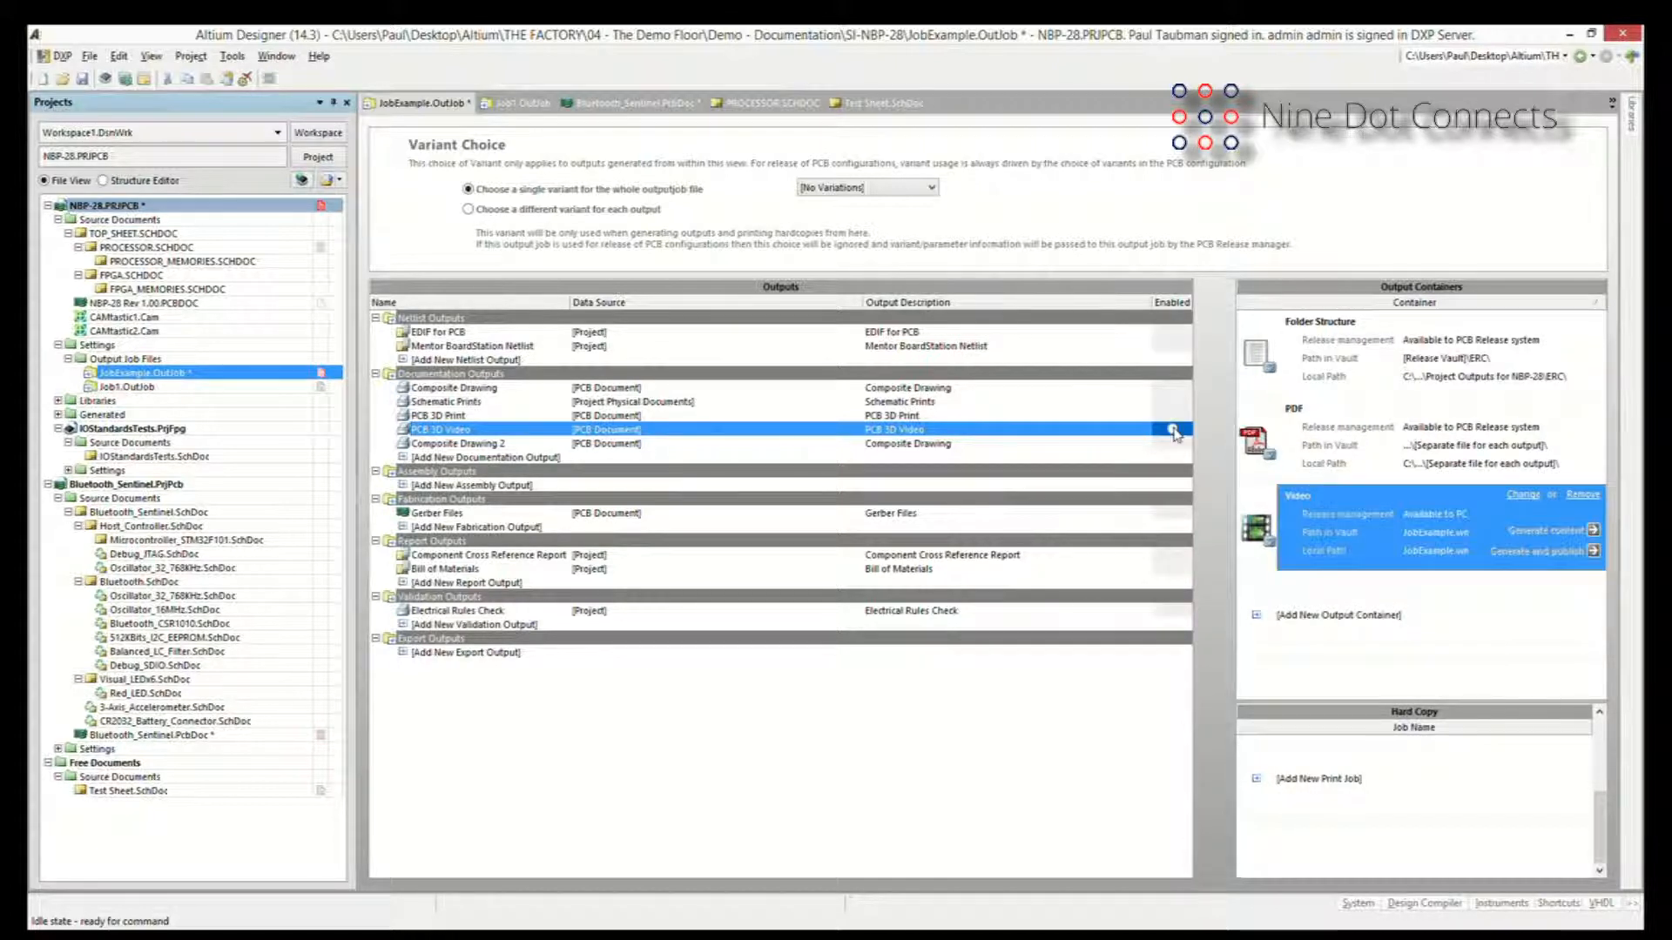
{"action": "left_click", "coordinate": [1172, 430]}
Enable the Mentor BoardStation Netlist output for the Folder Structure container.
{"action": "left_click", "coordinate": [1330, 372]}
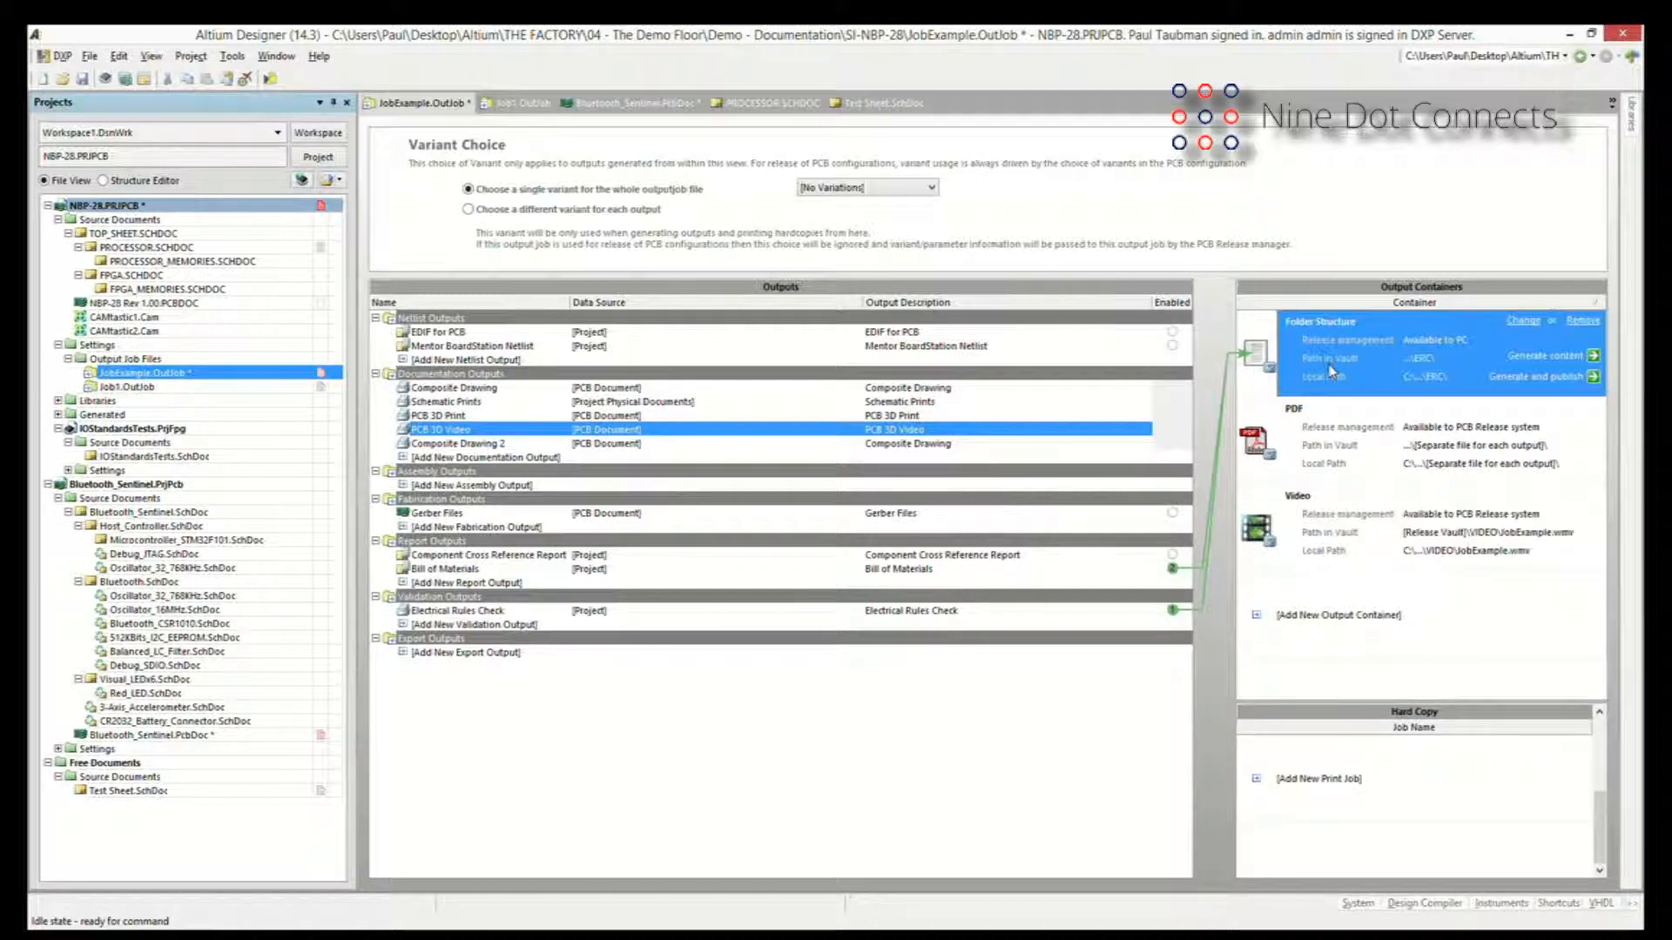
{"action": "left_click", "coordinate": [1304, 445]}
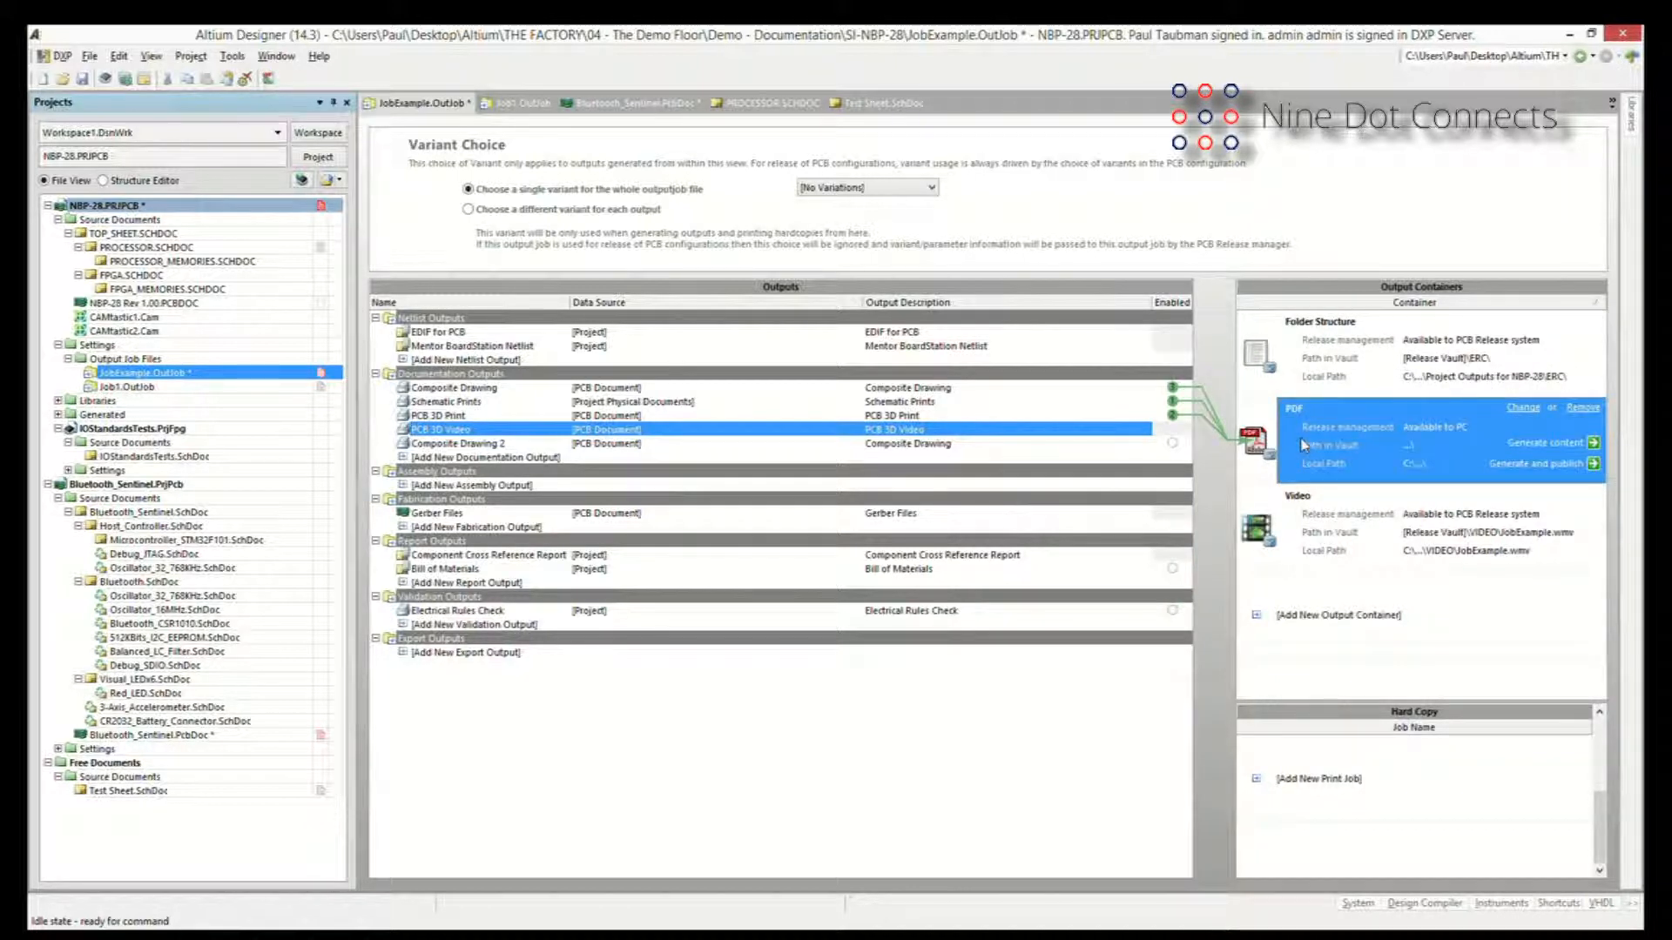
{"action": "left_click", "coordinate": [1313, 538]}
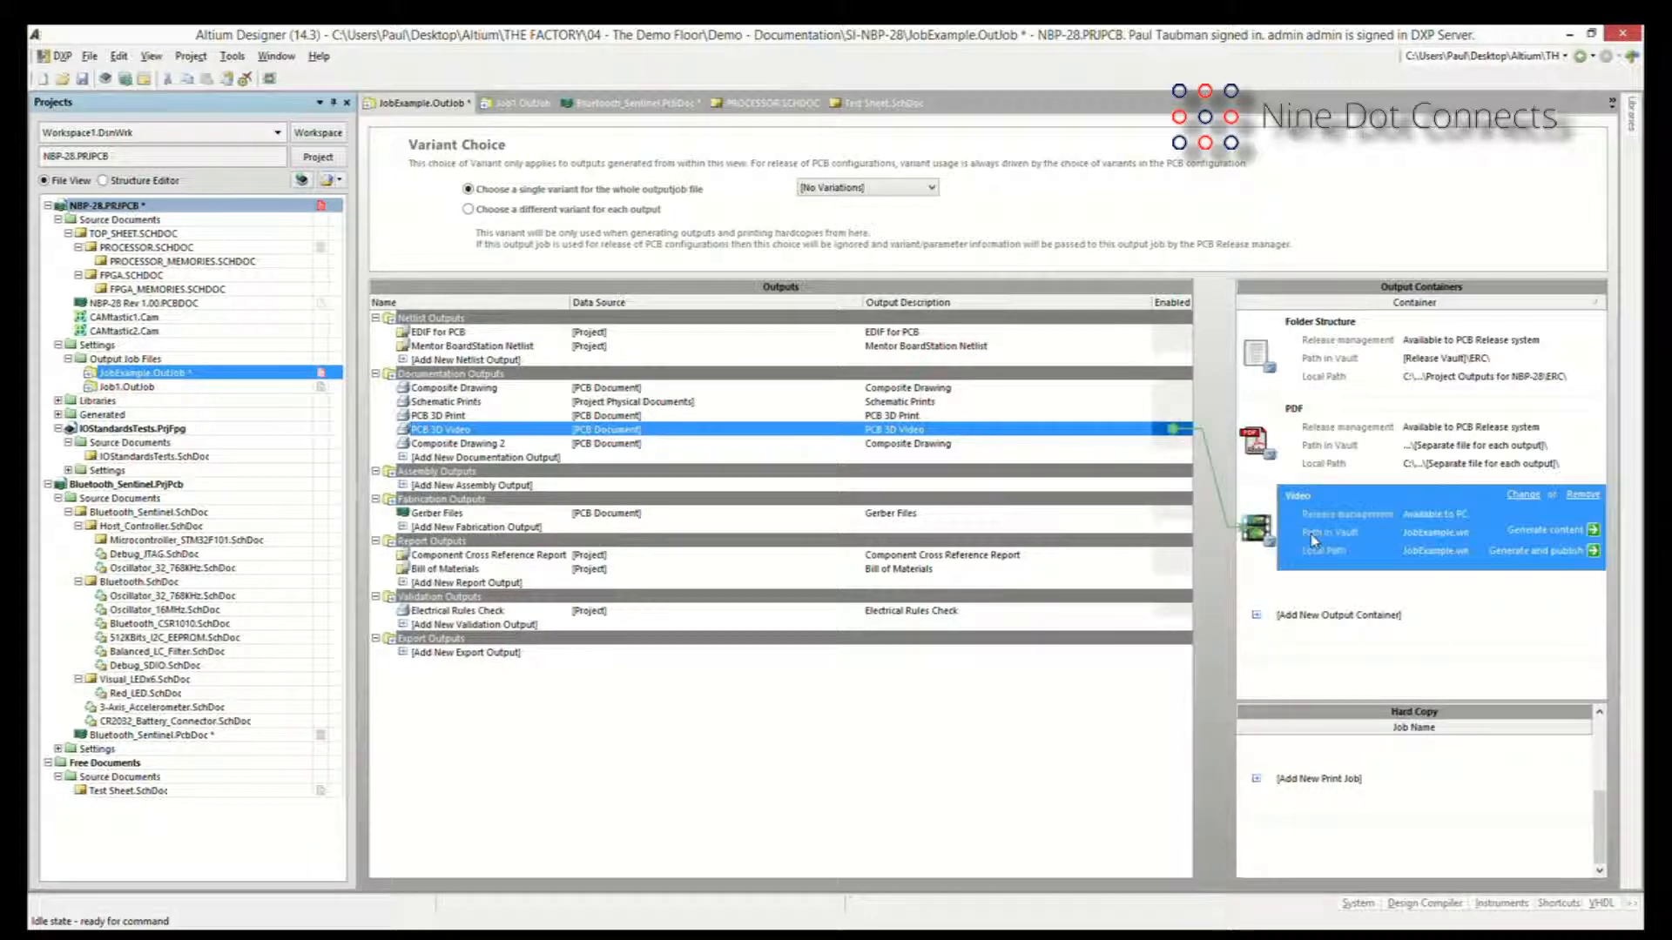
{"action": "left_click", "coordinate": [1382, 380]}
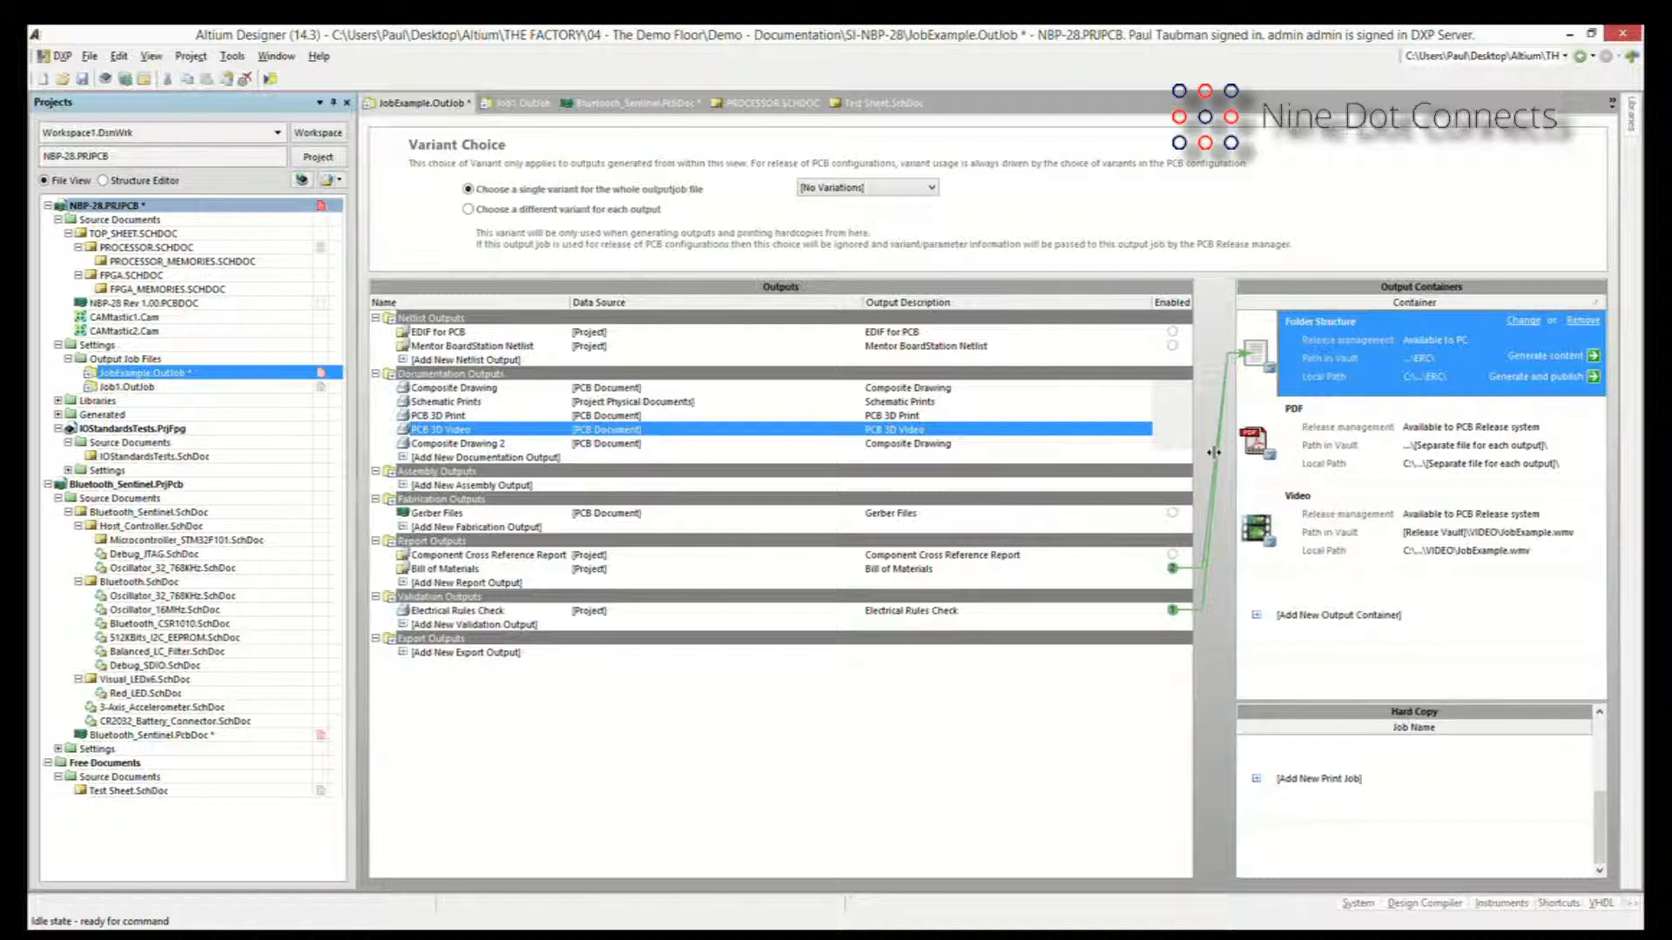
{"action": "left_click", "coordinate": [1173, 347]}
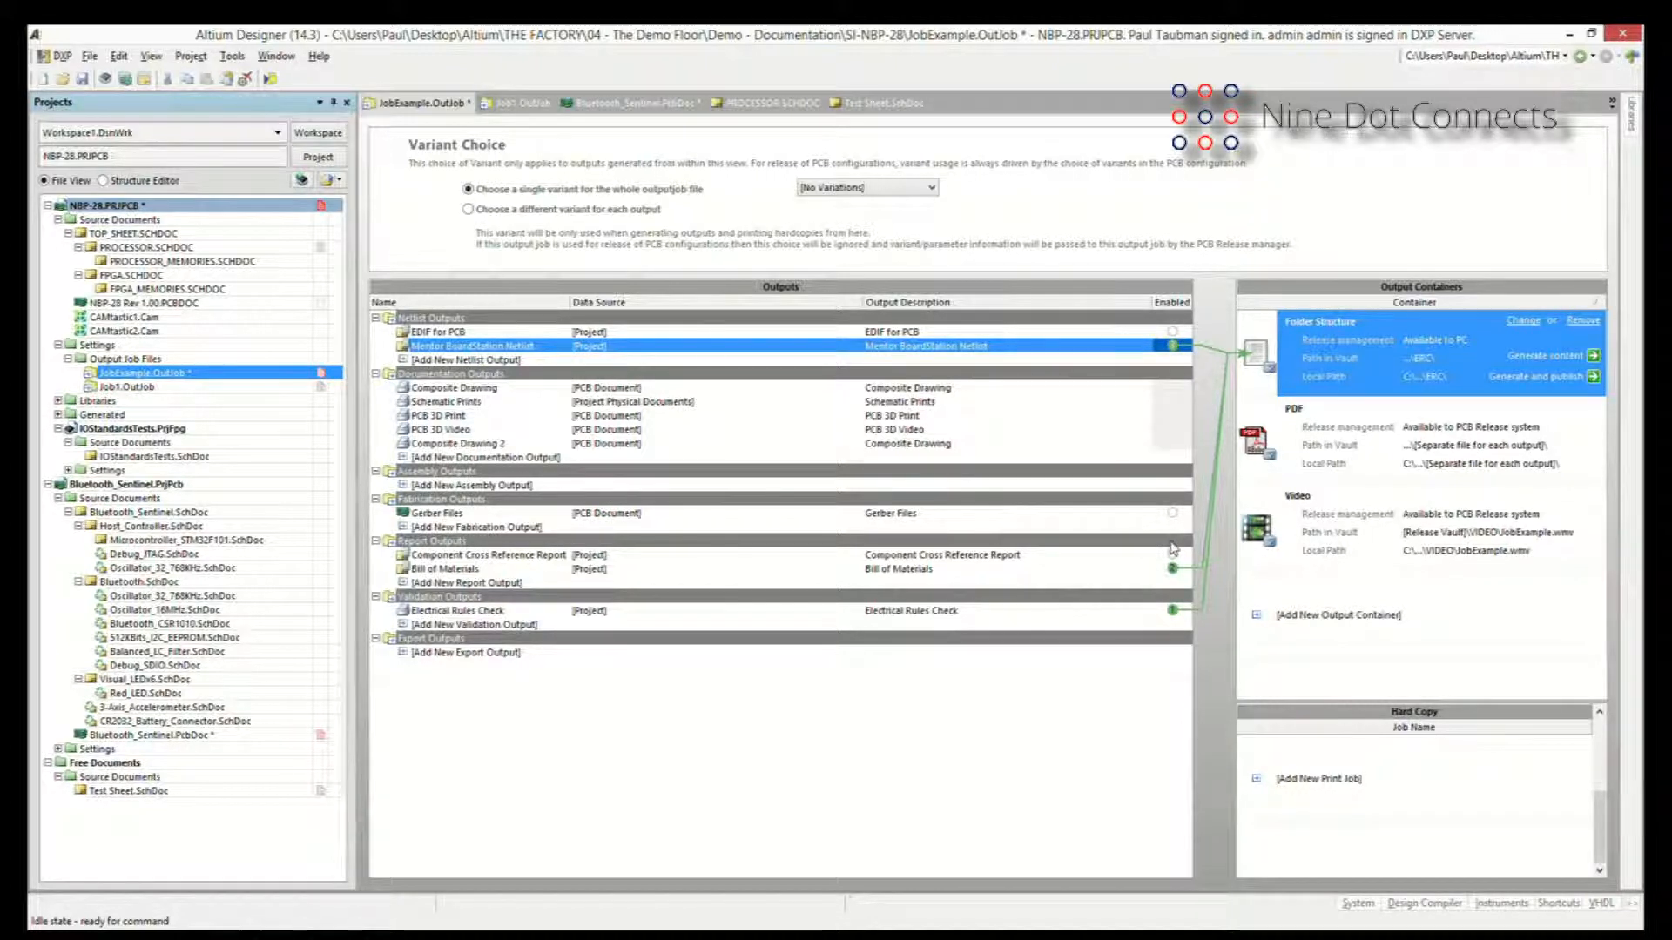
Examine the outputs linked to the PDF and Video containers and the container types available for a new one.
{"action": "left_click", "coordinate": [1512, 455]}
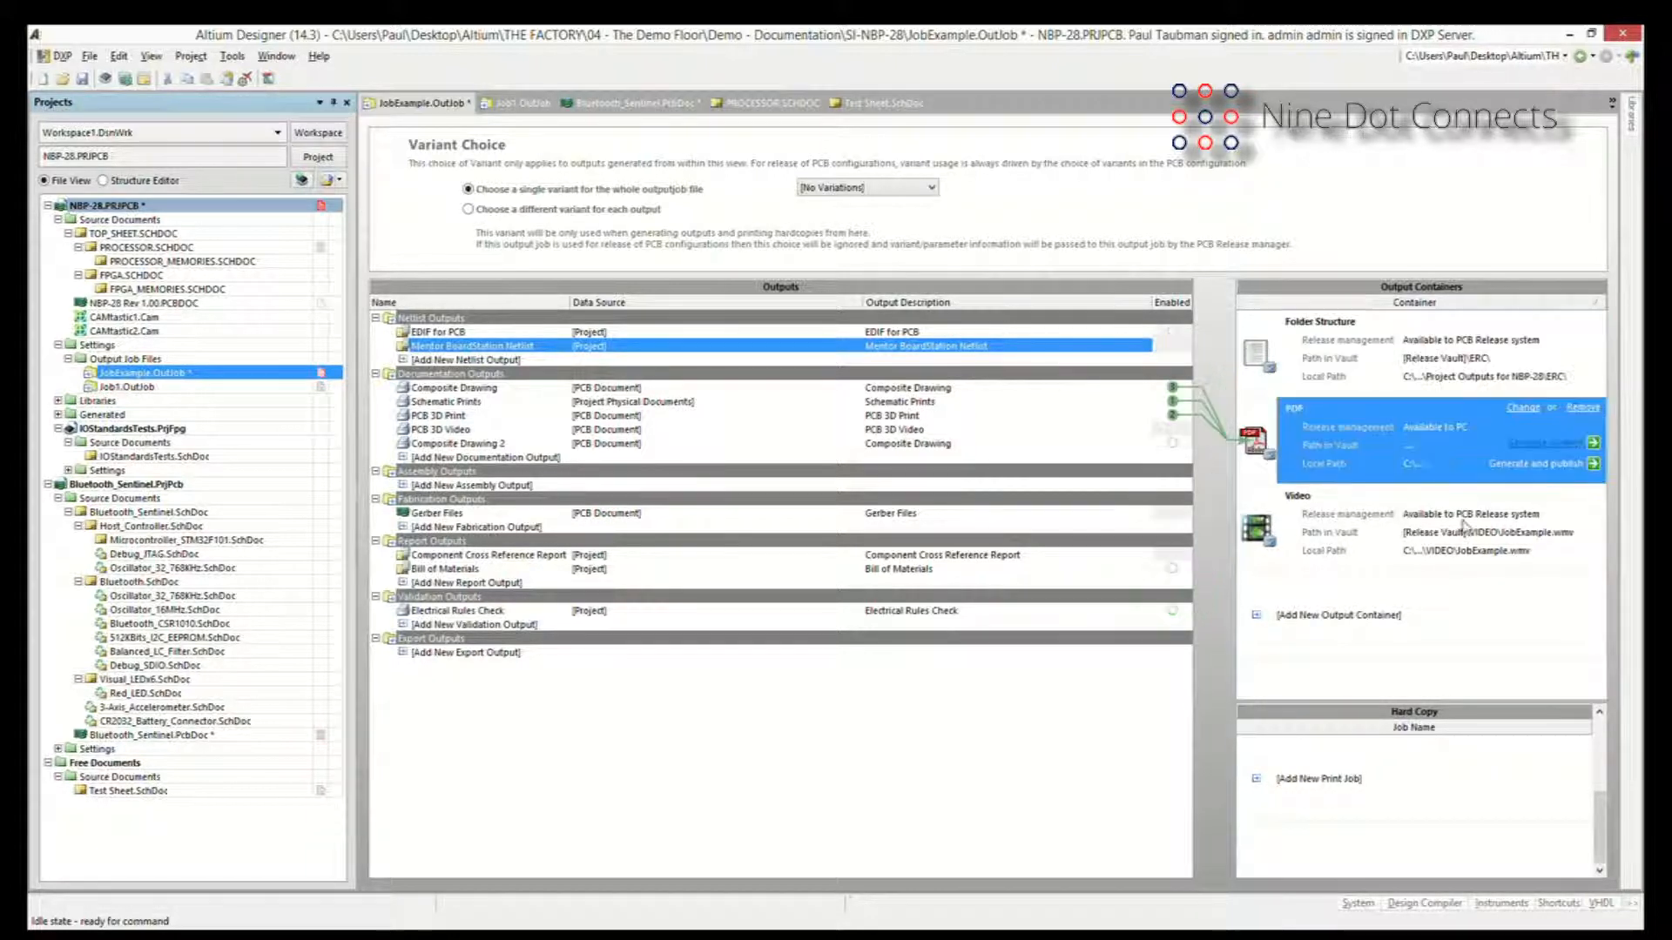
{"action": "left_click", "coordinate": [1454, 520]}
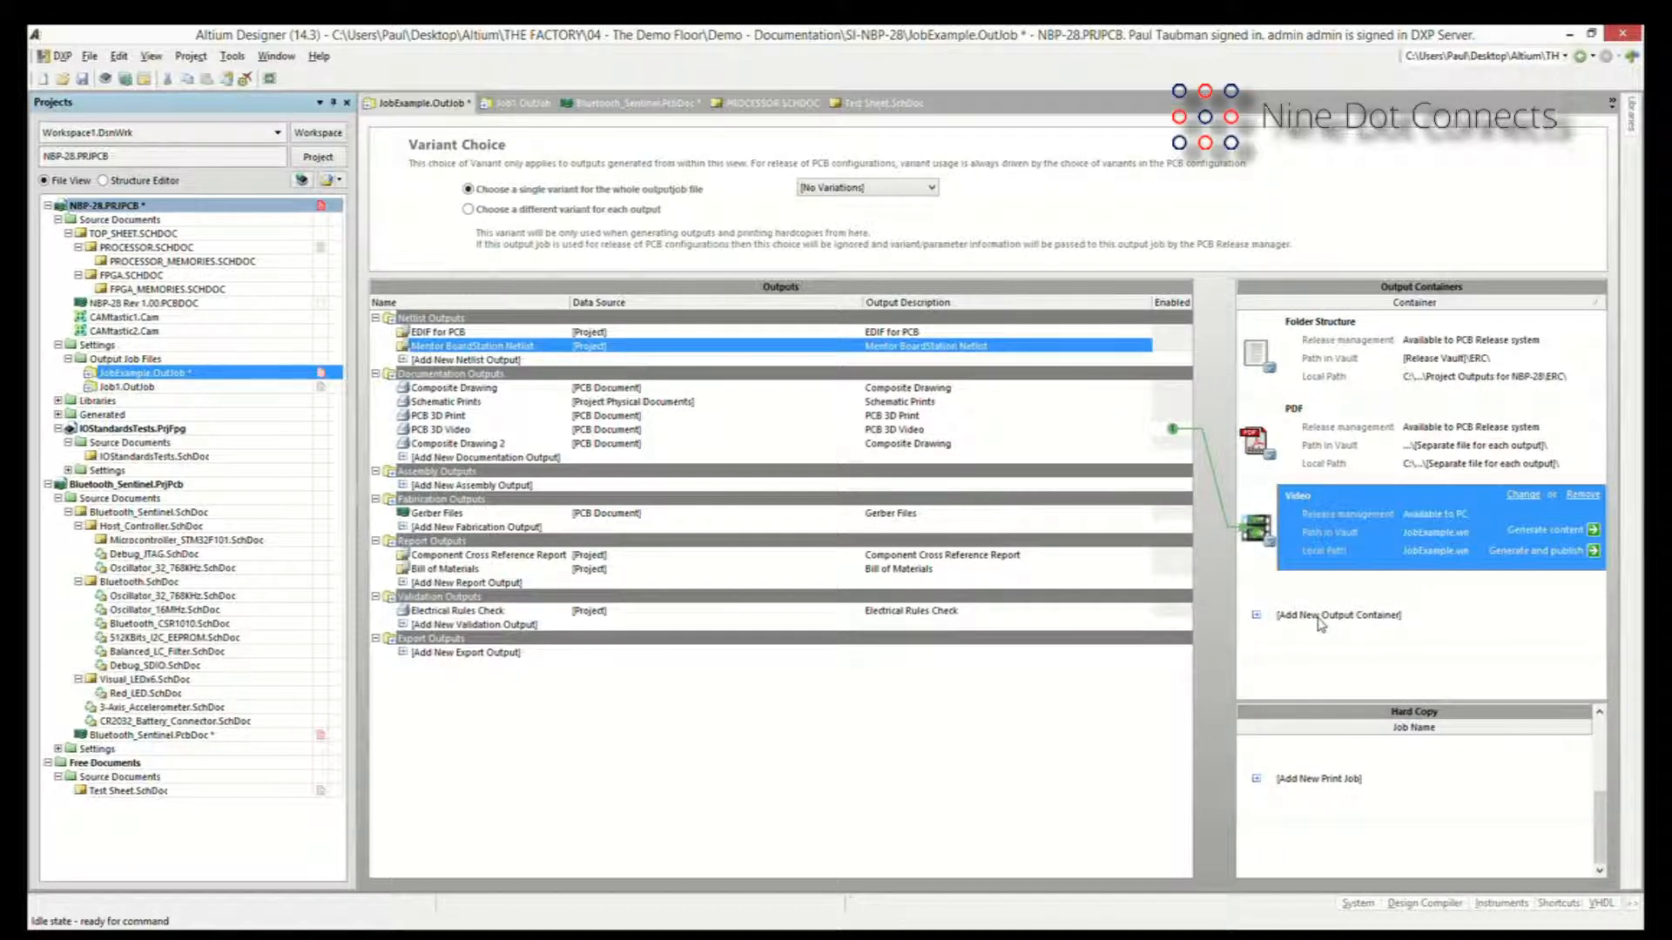
{"action": "left_click", "coordinate": [1321, 618]}
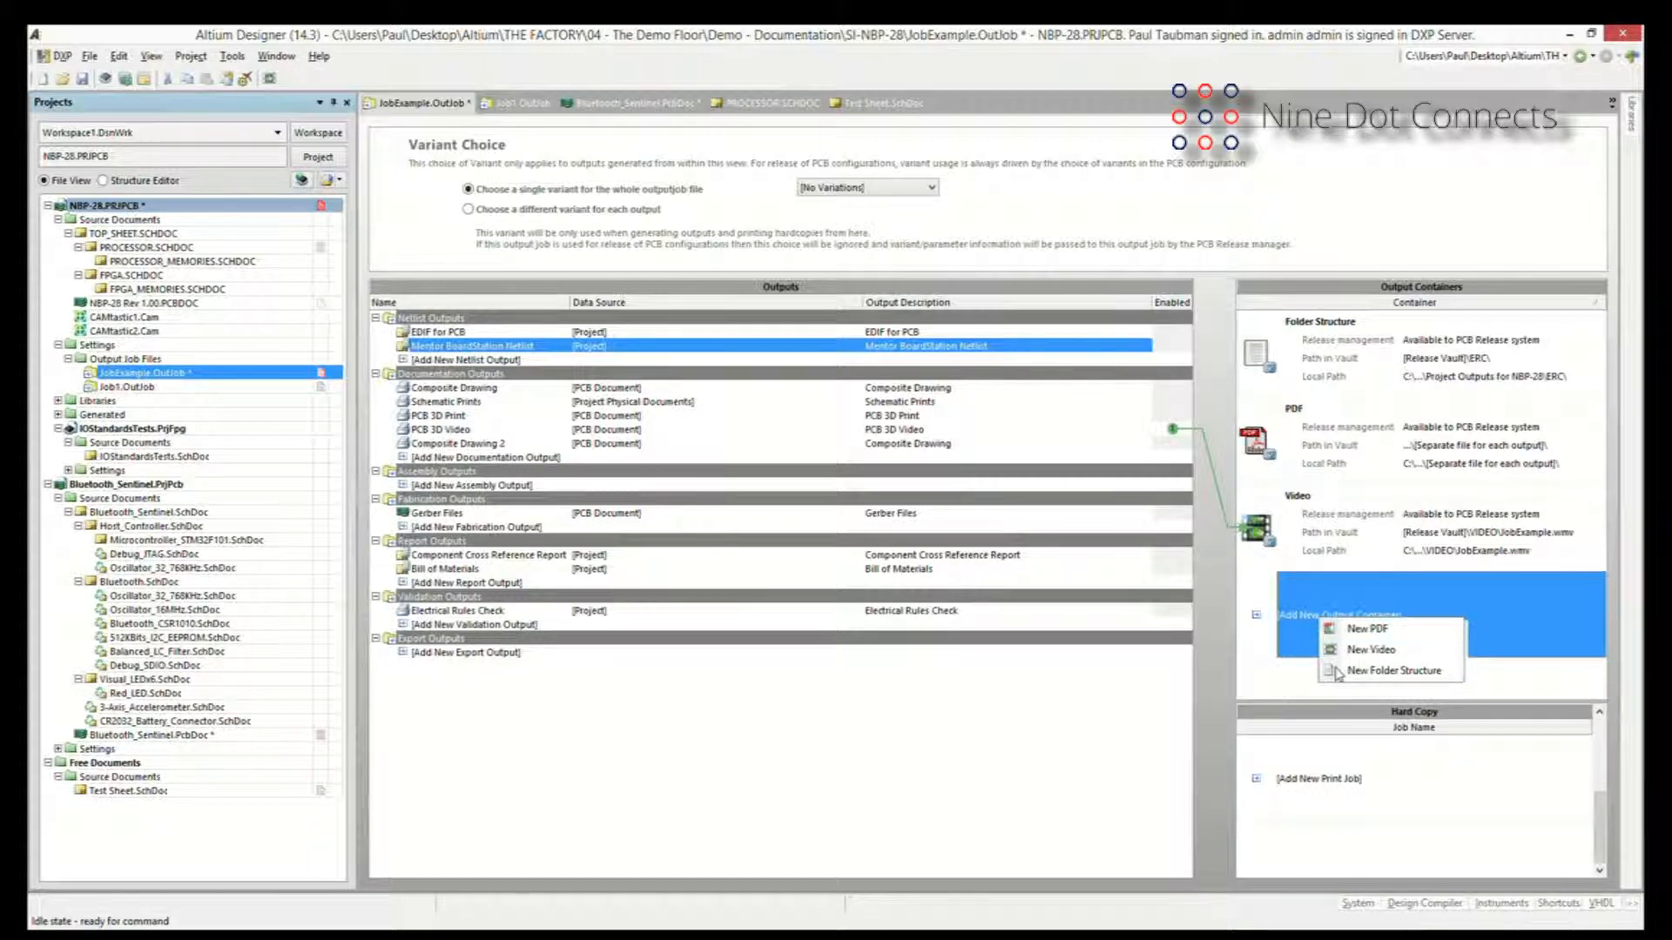
{"action": "left_click", "coordinate": [1348, 505]}
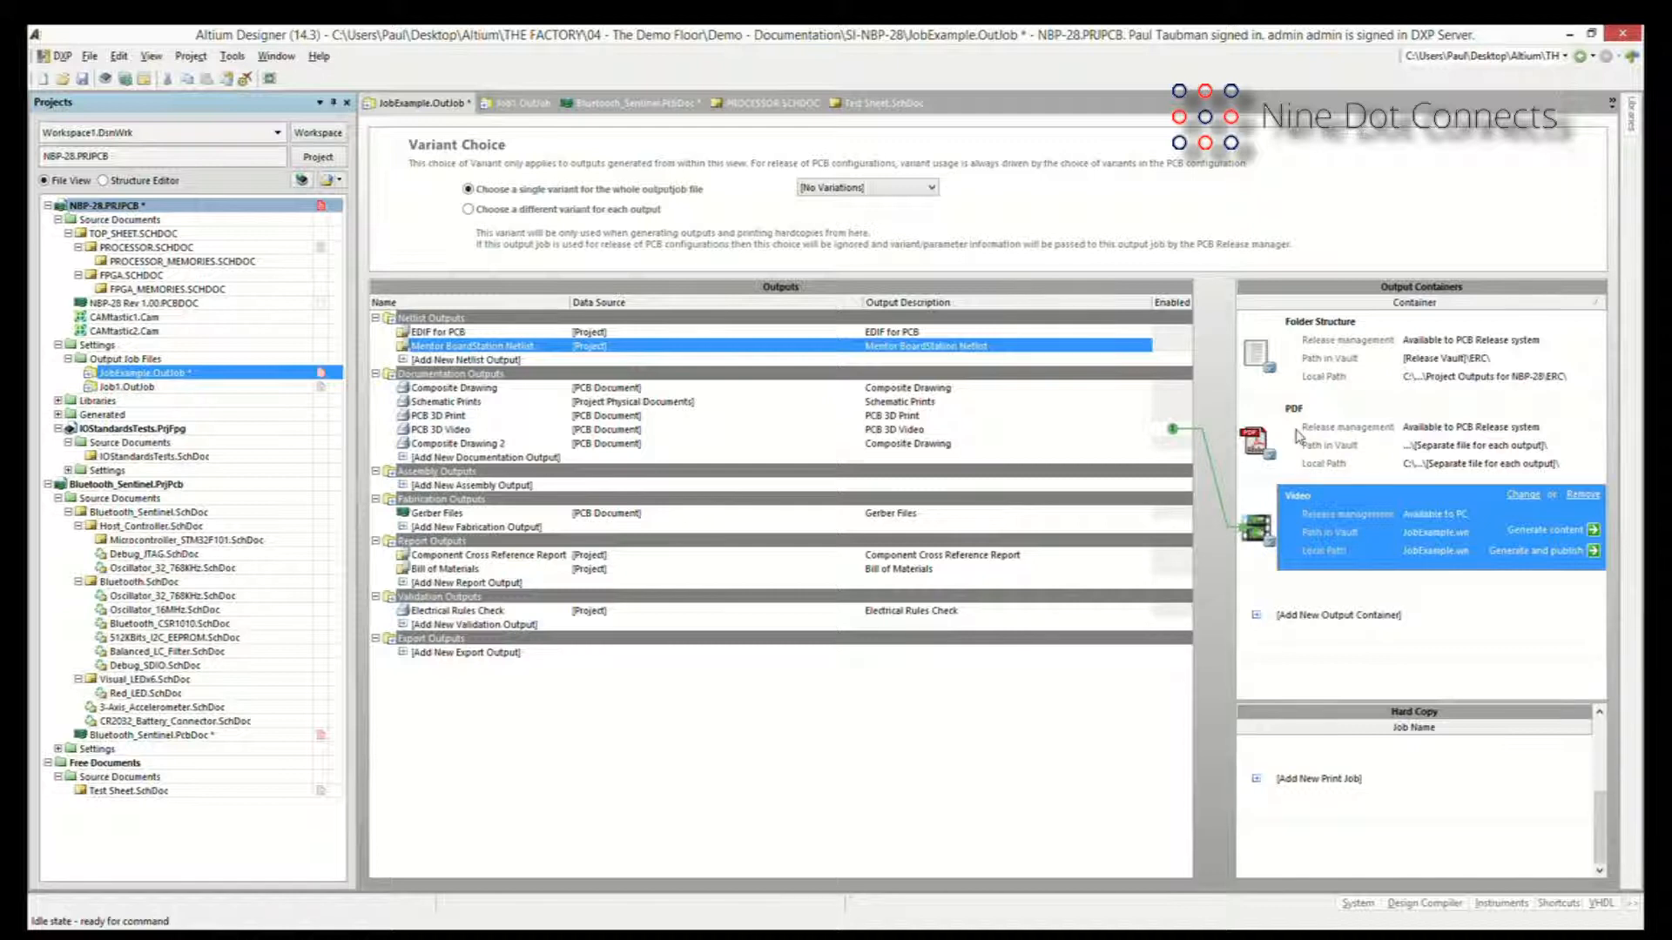
{"action": "left_click", "coordinate": [1418, 437]}
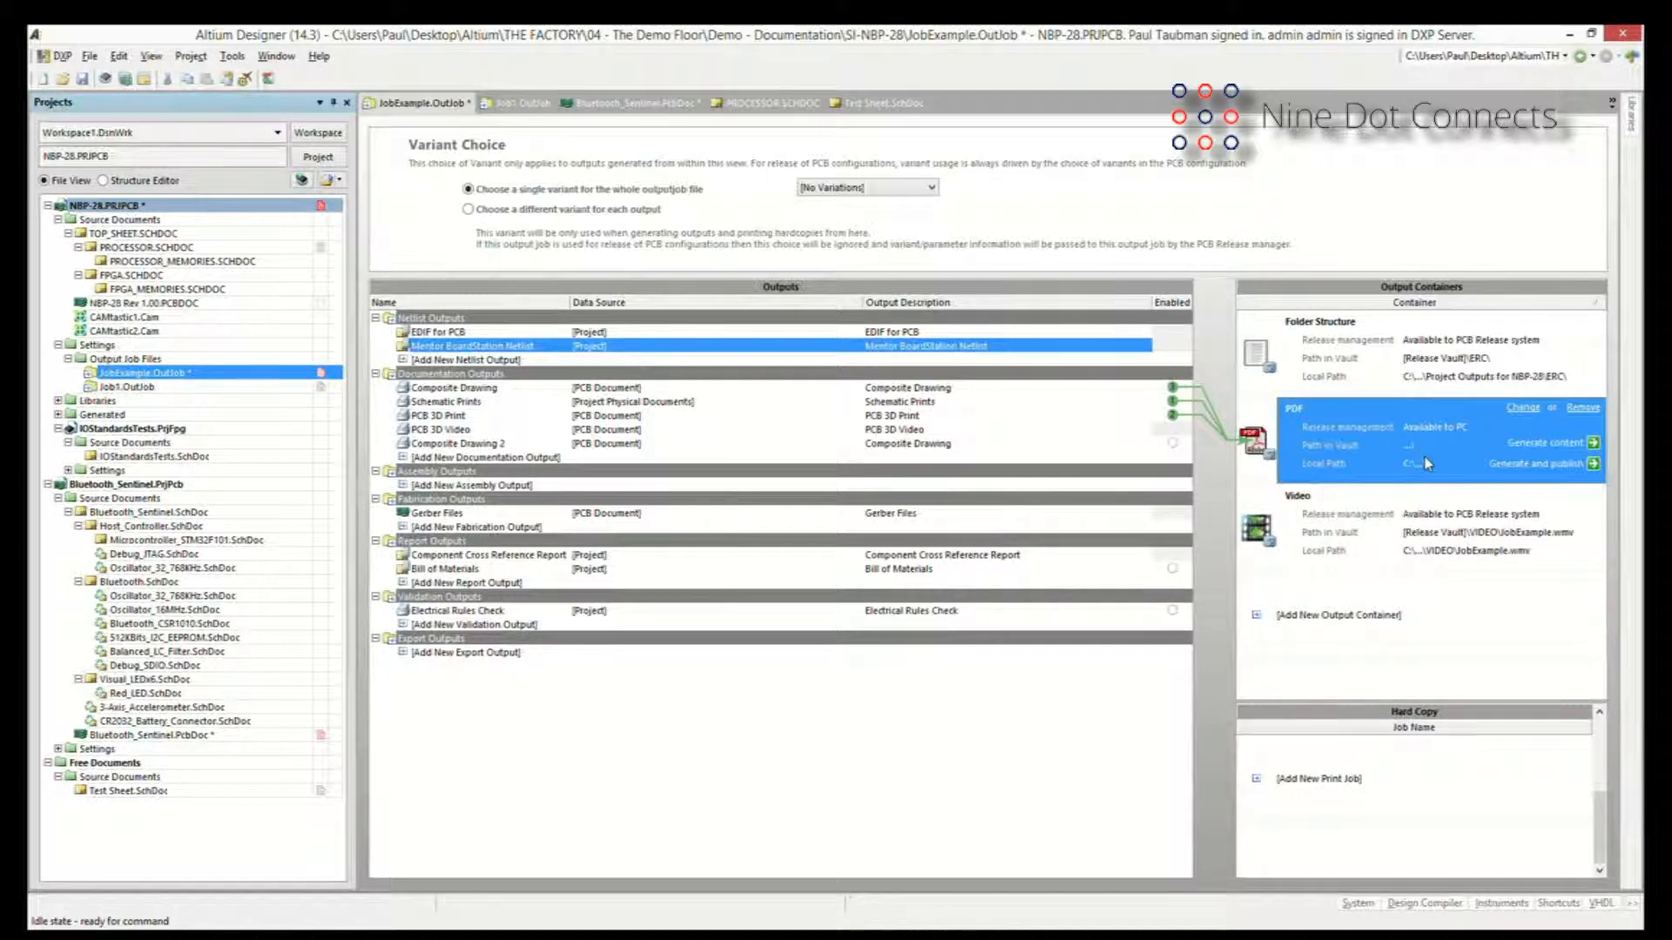
Examine the basic and advanced PDF settings of the PDF container, including zoom, page size and bookmark options, and leave without applying.
{"action": "left_click", "coordinate": [1514, 411]}
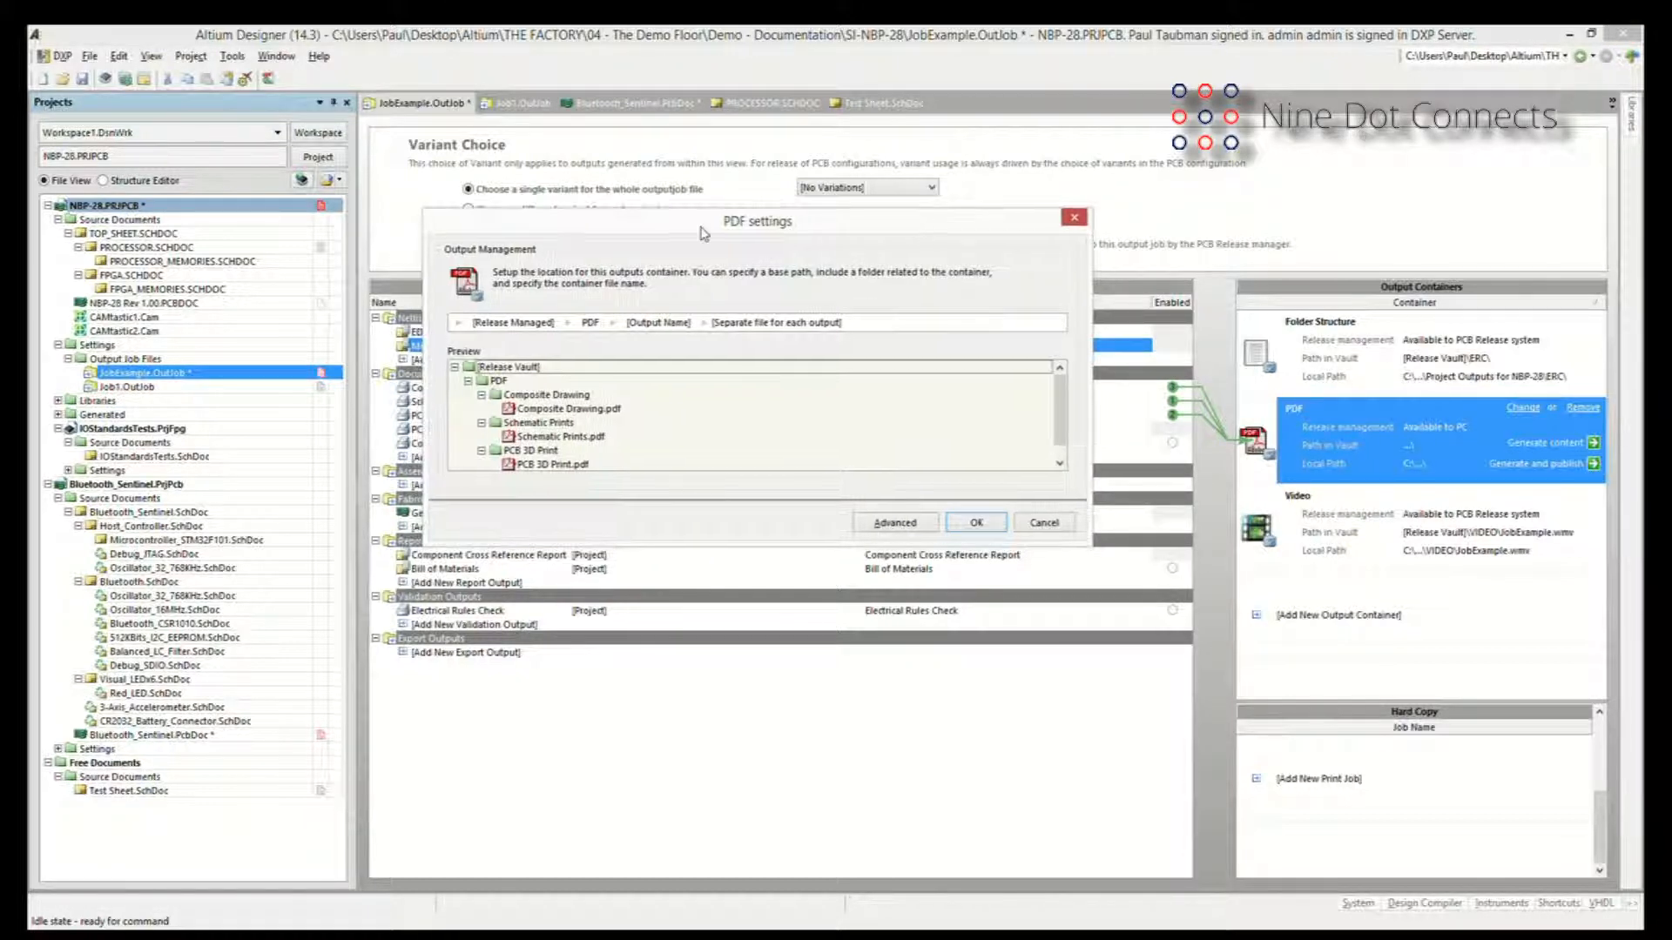
{"action": "left_click_drag", "start_coordinate": [919, 235], "coordinate": [932, 205]}
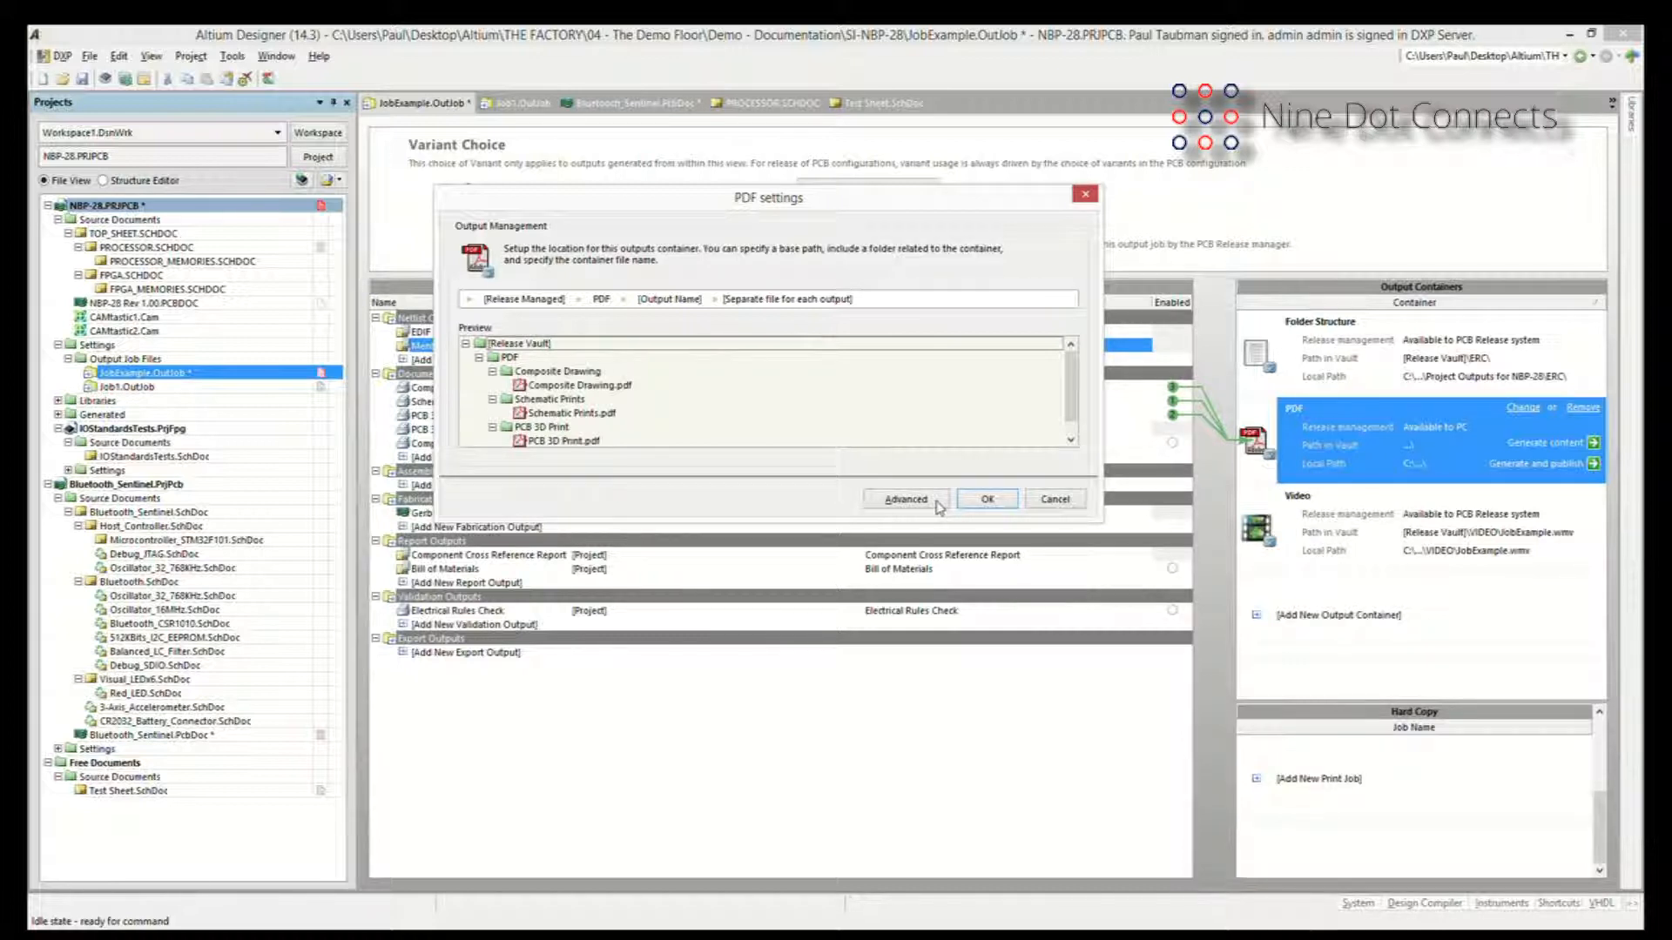
{"action": "left_click", "coordinate": [896, 500]}
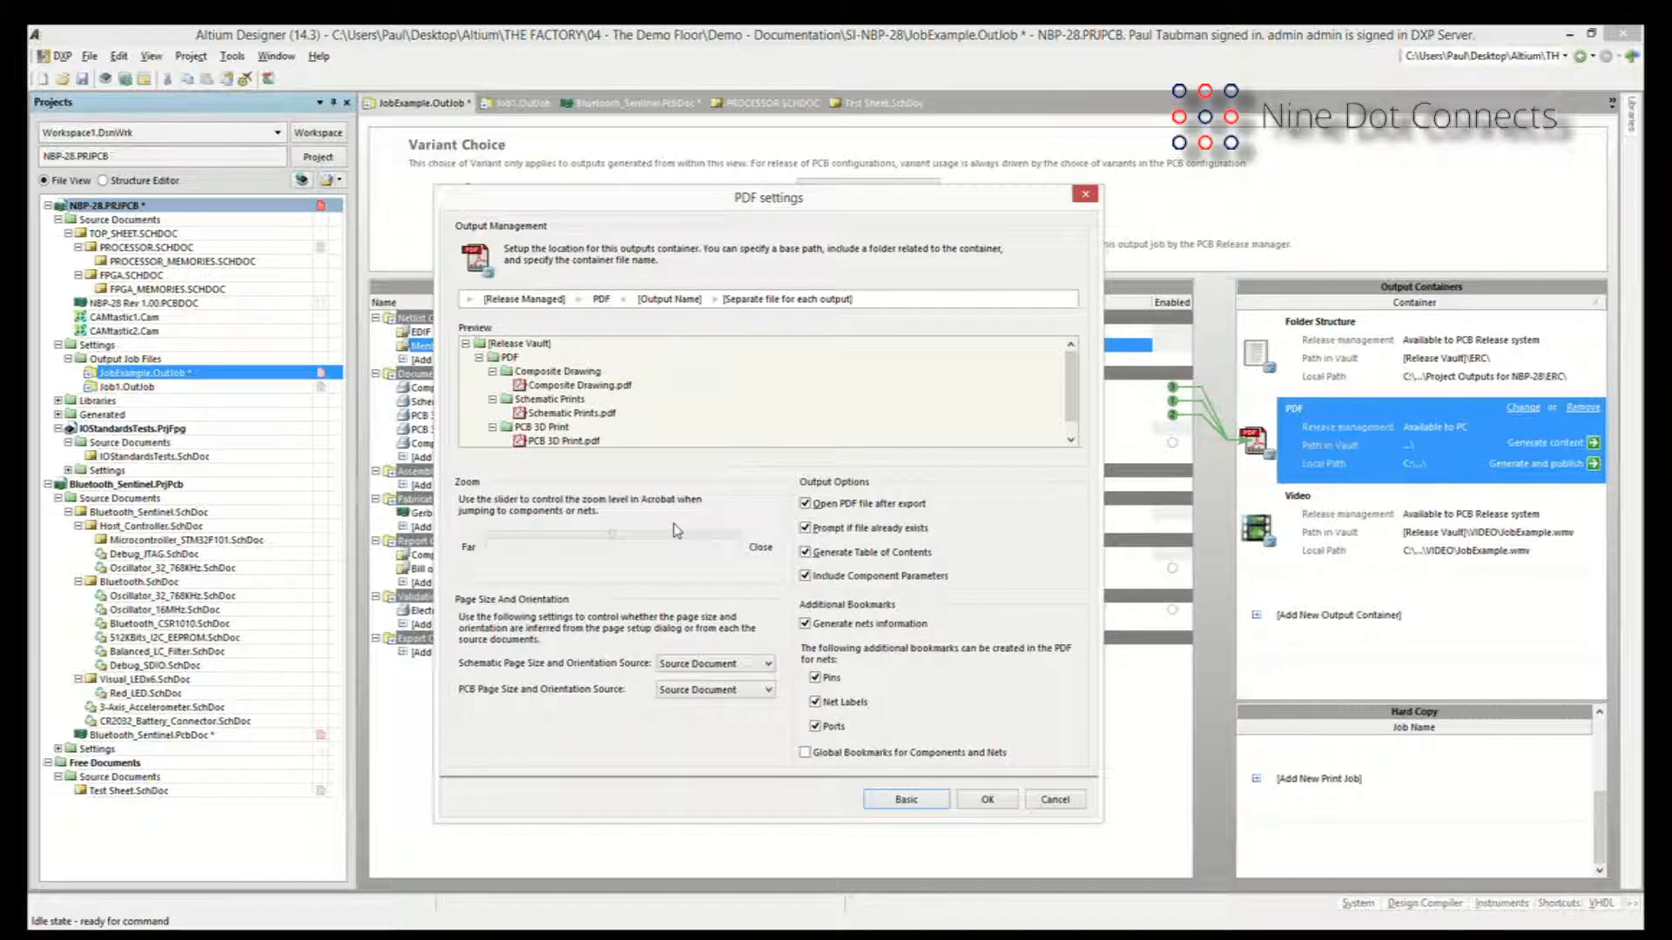
{"action": "left_click", "coordinate": [1054, 801]}
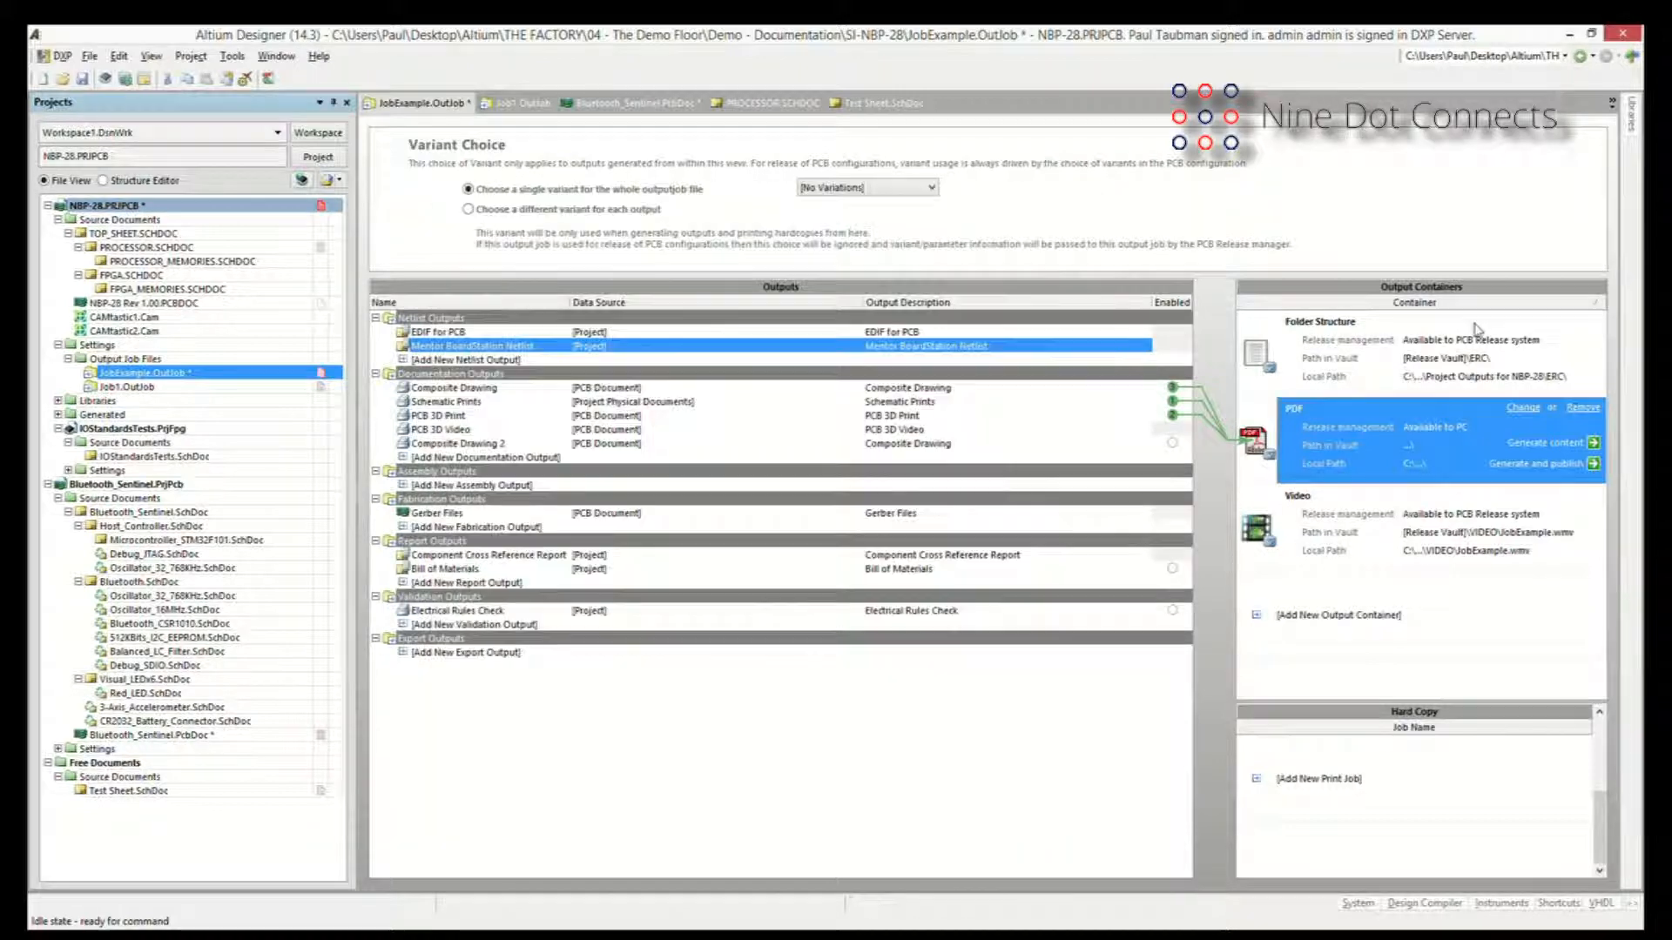
Examine the advanced settings of the Folder Structure container, including output options and CAMtastic auto-load options, and leave without applying.
{"action": "left_click", "coordinate": [1478, 329]}
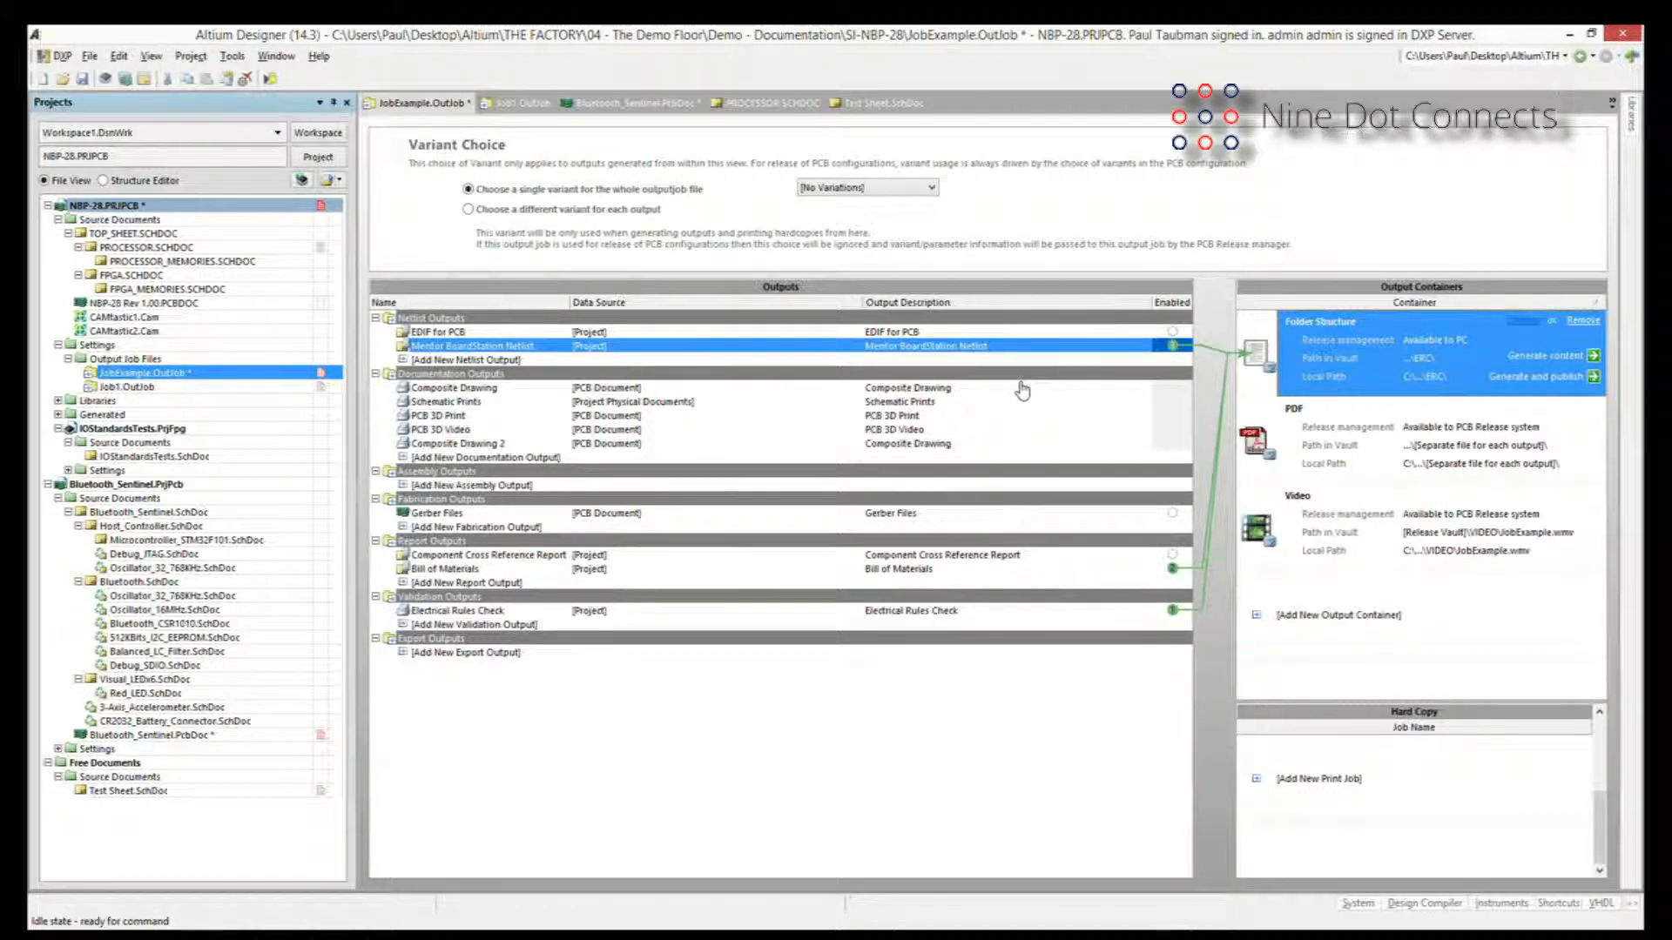
{"action": "left_click", "coordinate": [997, 647]}
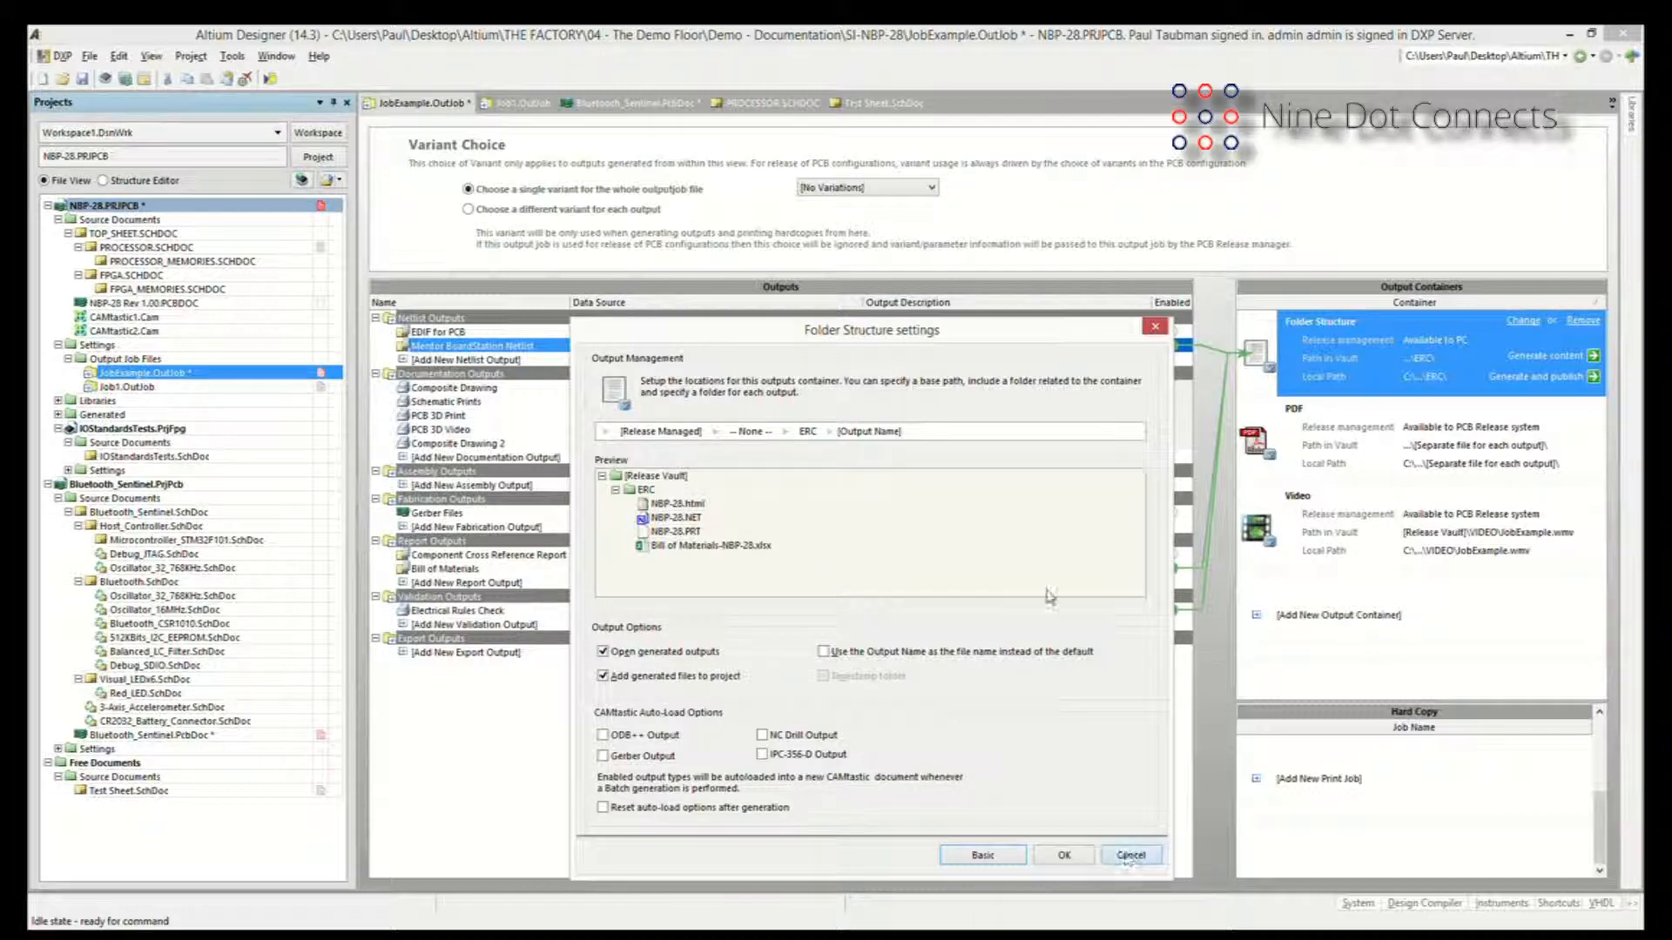
{"action": "key", "text": "Escape"}
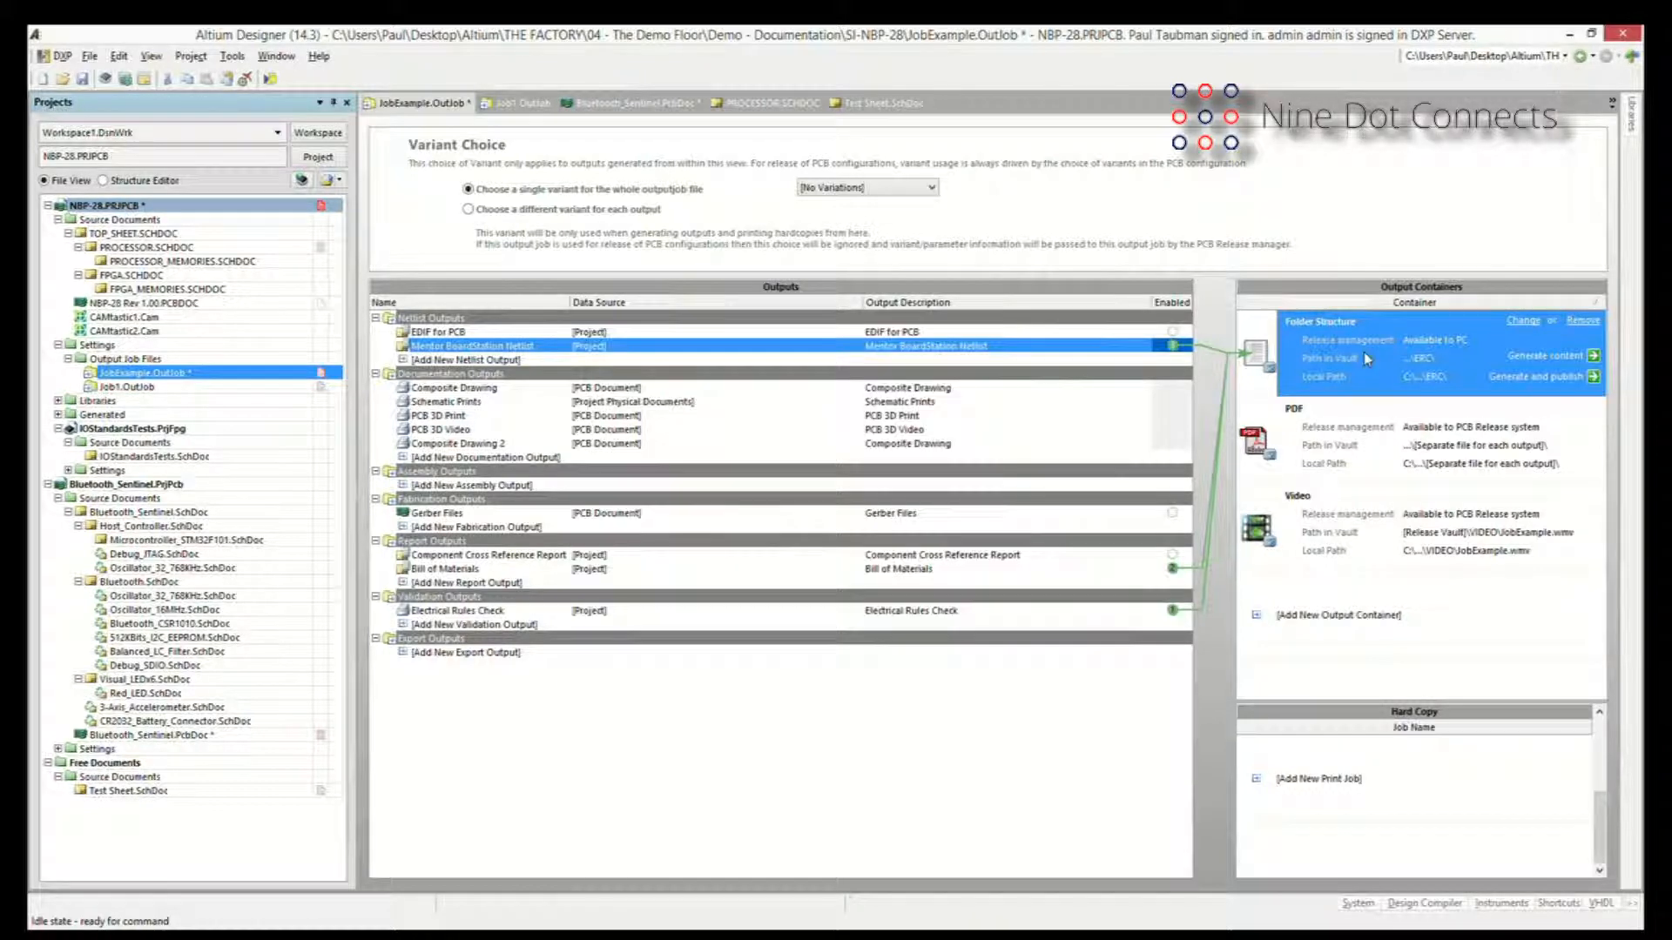
{"action": "left_click", "coordinate": [1520, 323]}
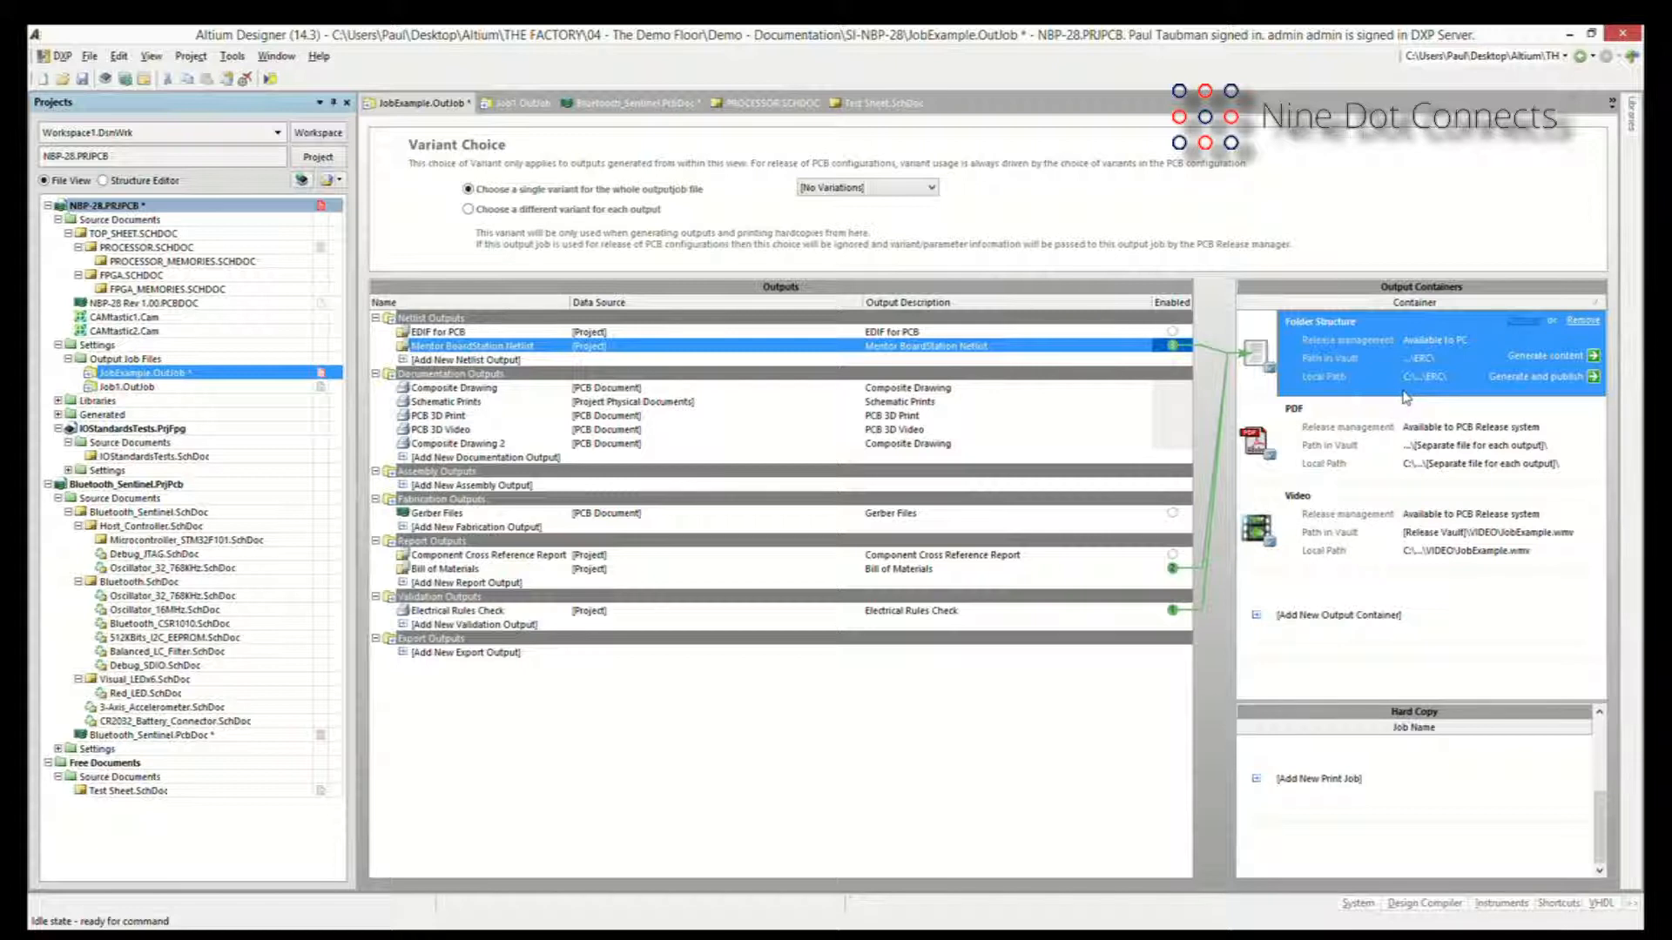
Examine the Release Managed and Manually Managed base path options in the PDF container's settings.
{"action": "left_click", "coordinate": [1532, 424]}
{"action": "left_click", "coordinate": [1523, 407]}
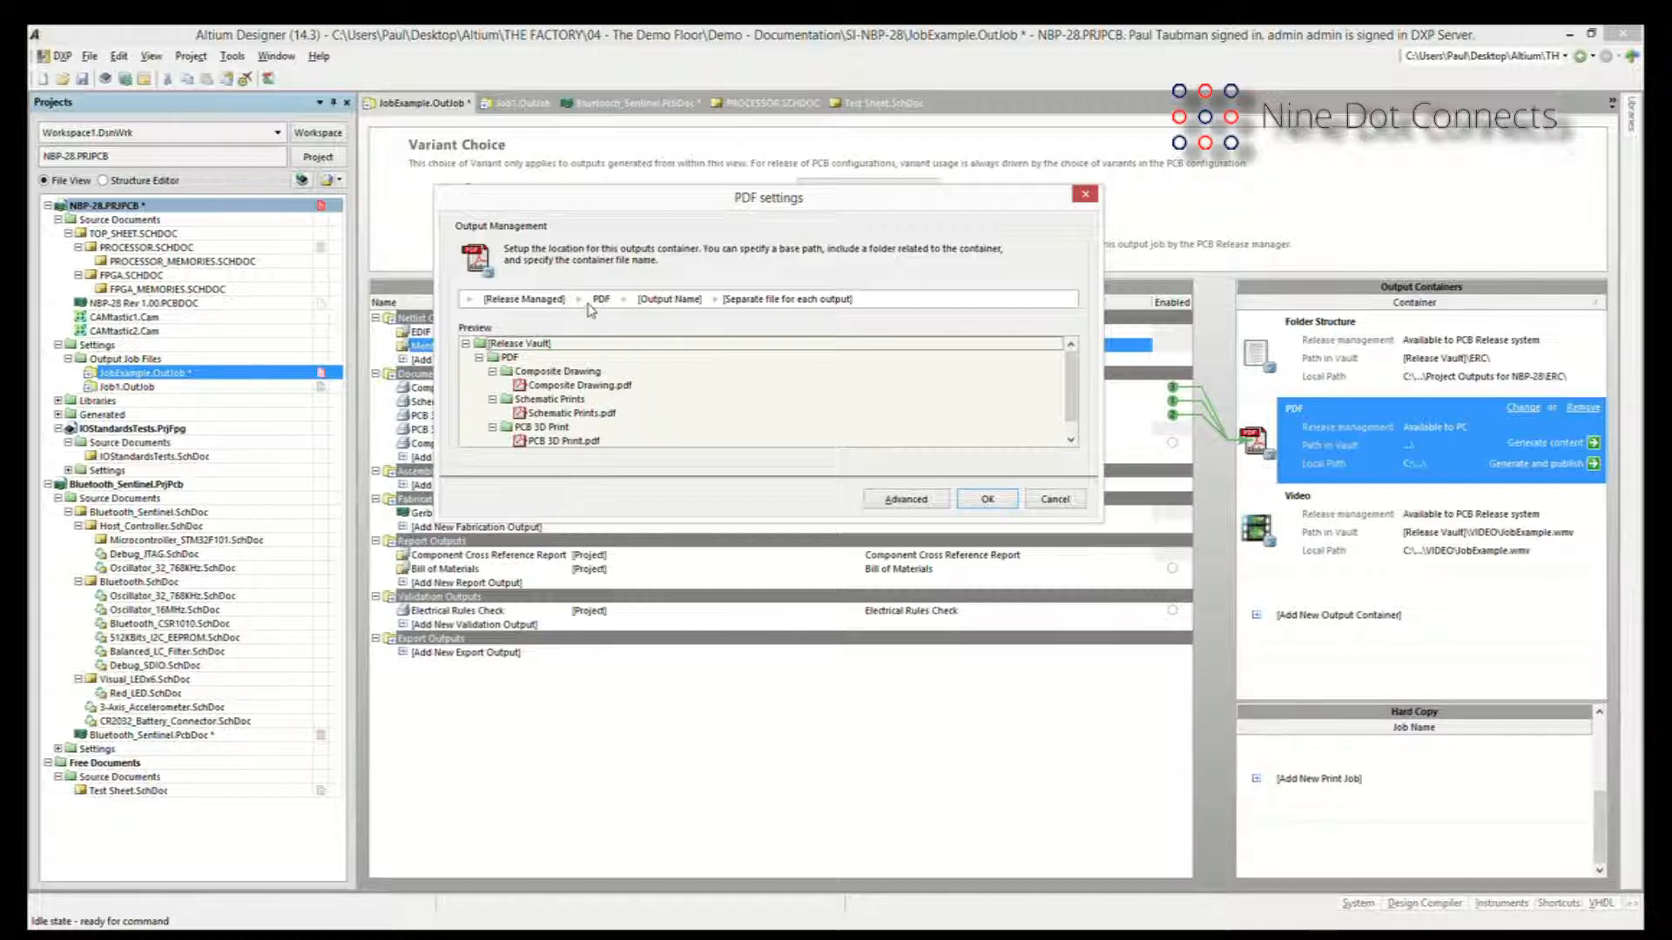
{"action": "left_click", "coordinate": [541, 303]}
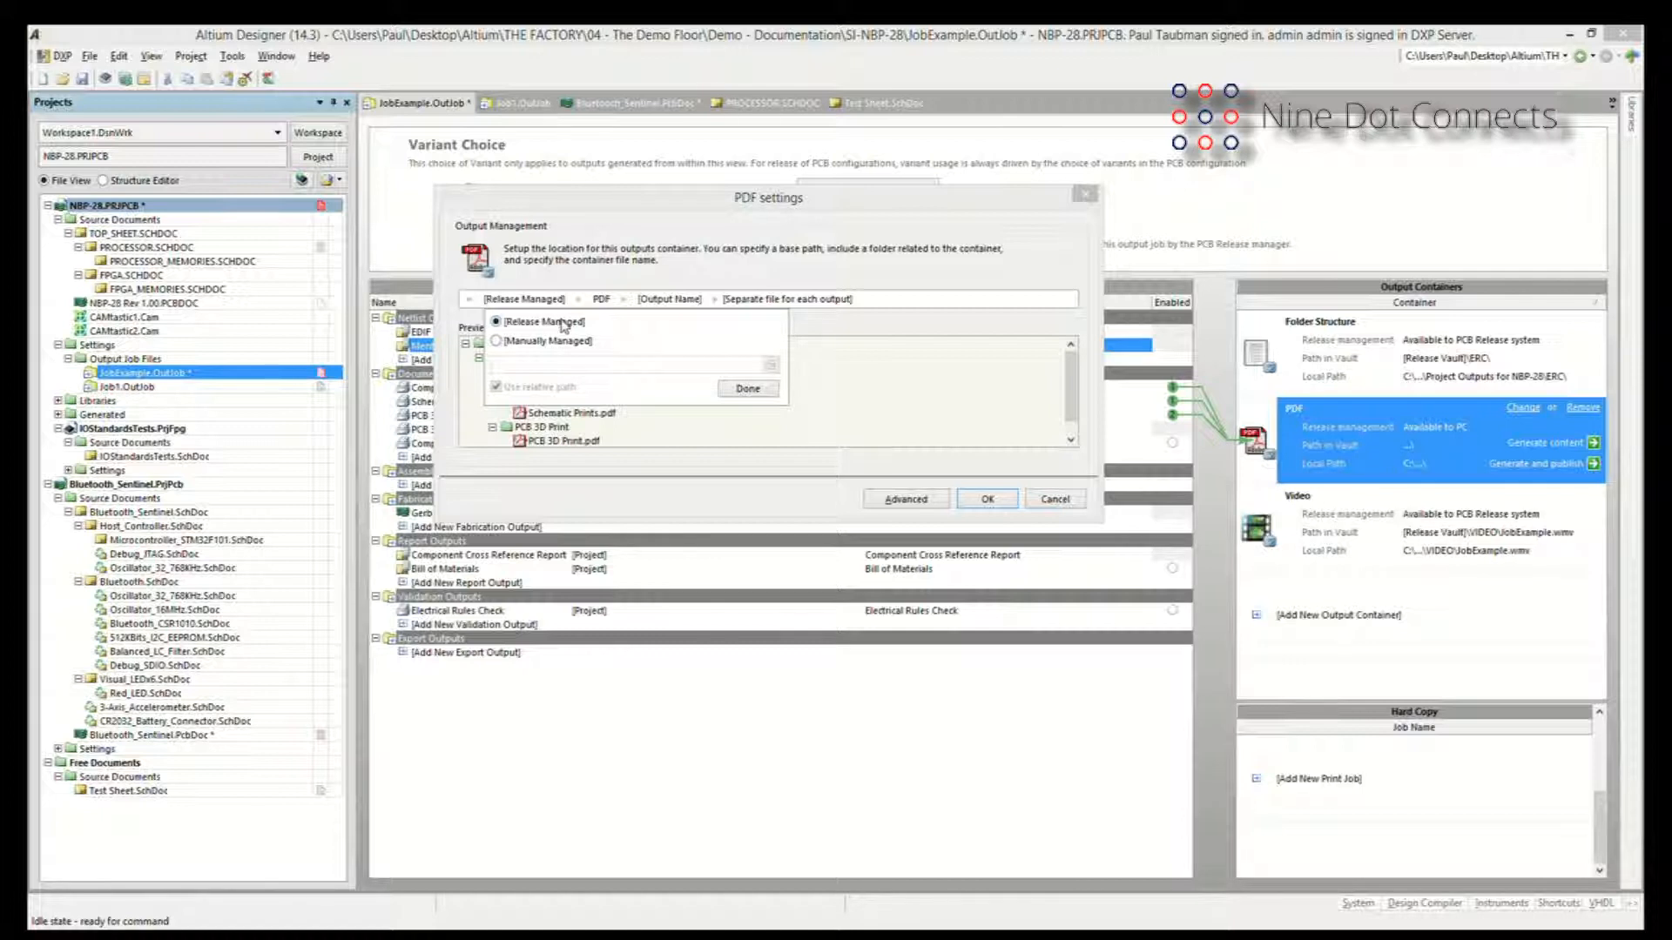
{"action": "left_click", "coordinate": [498, 341]}
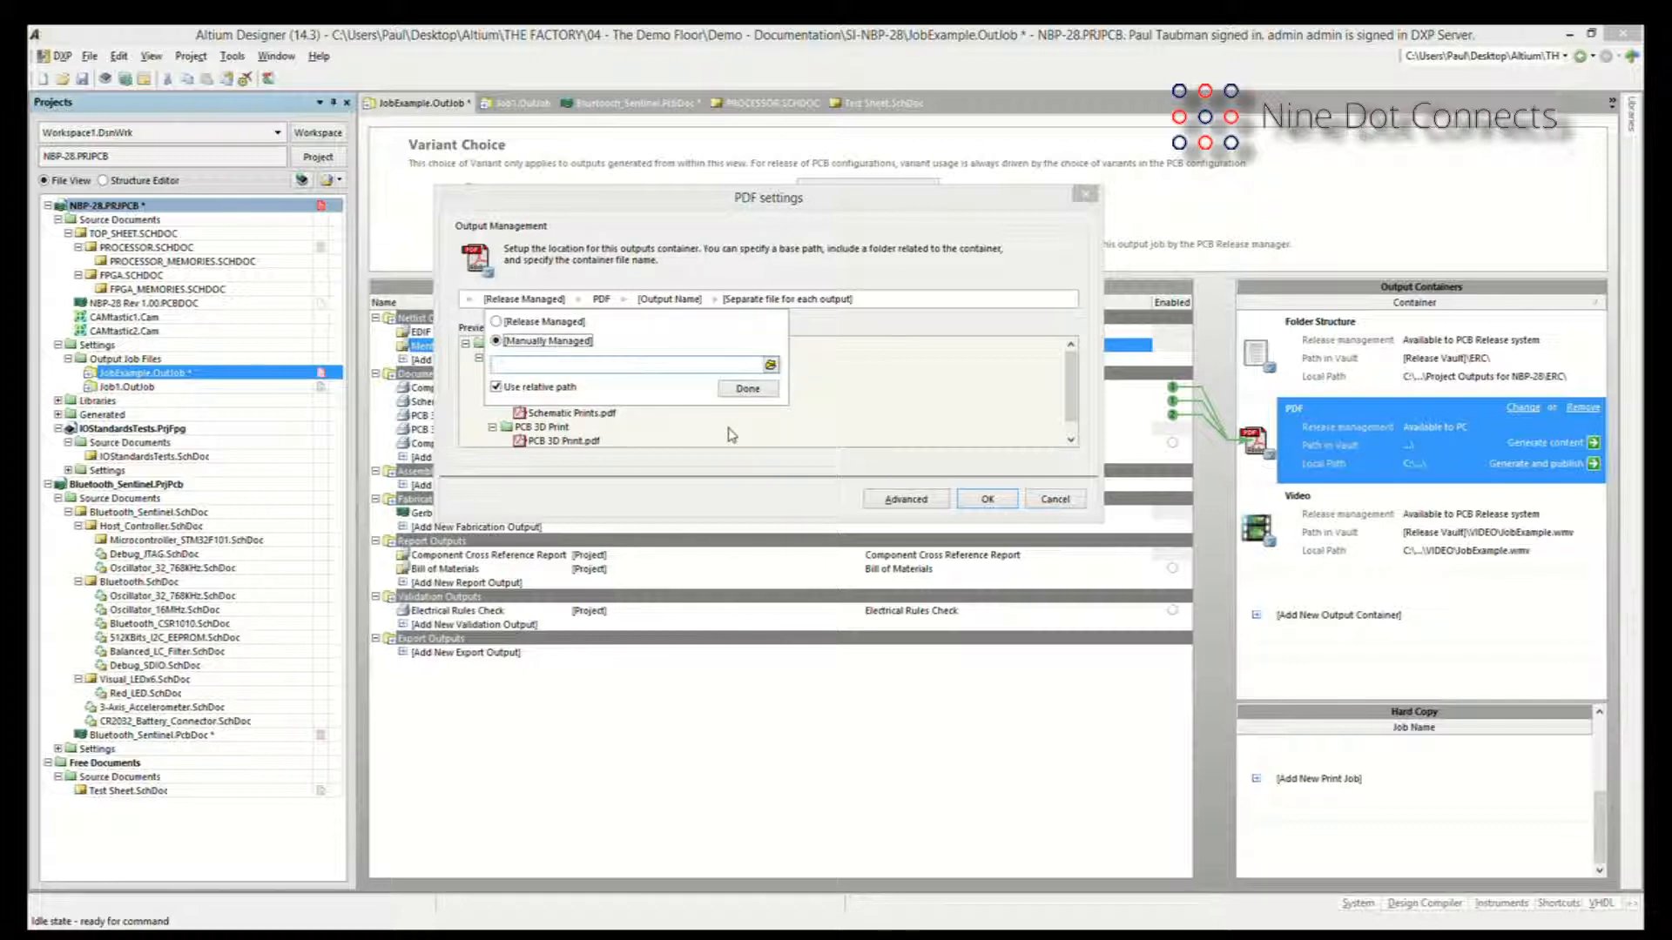
{"action": "left_click", "coordinate": [601, 301]}
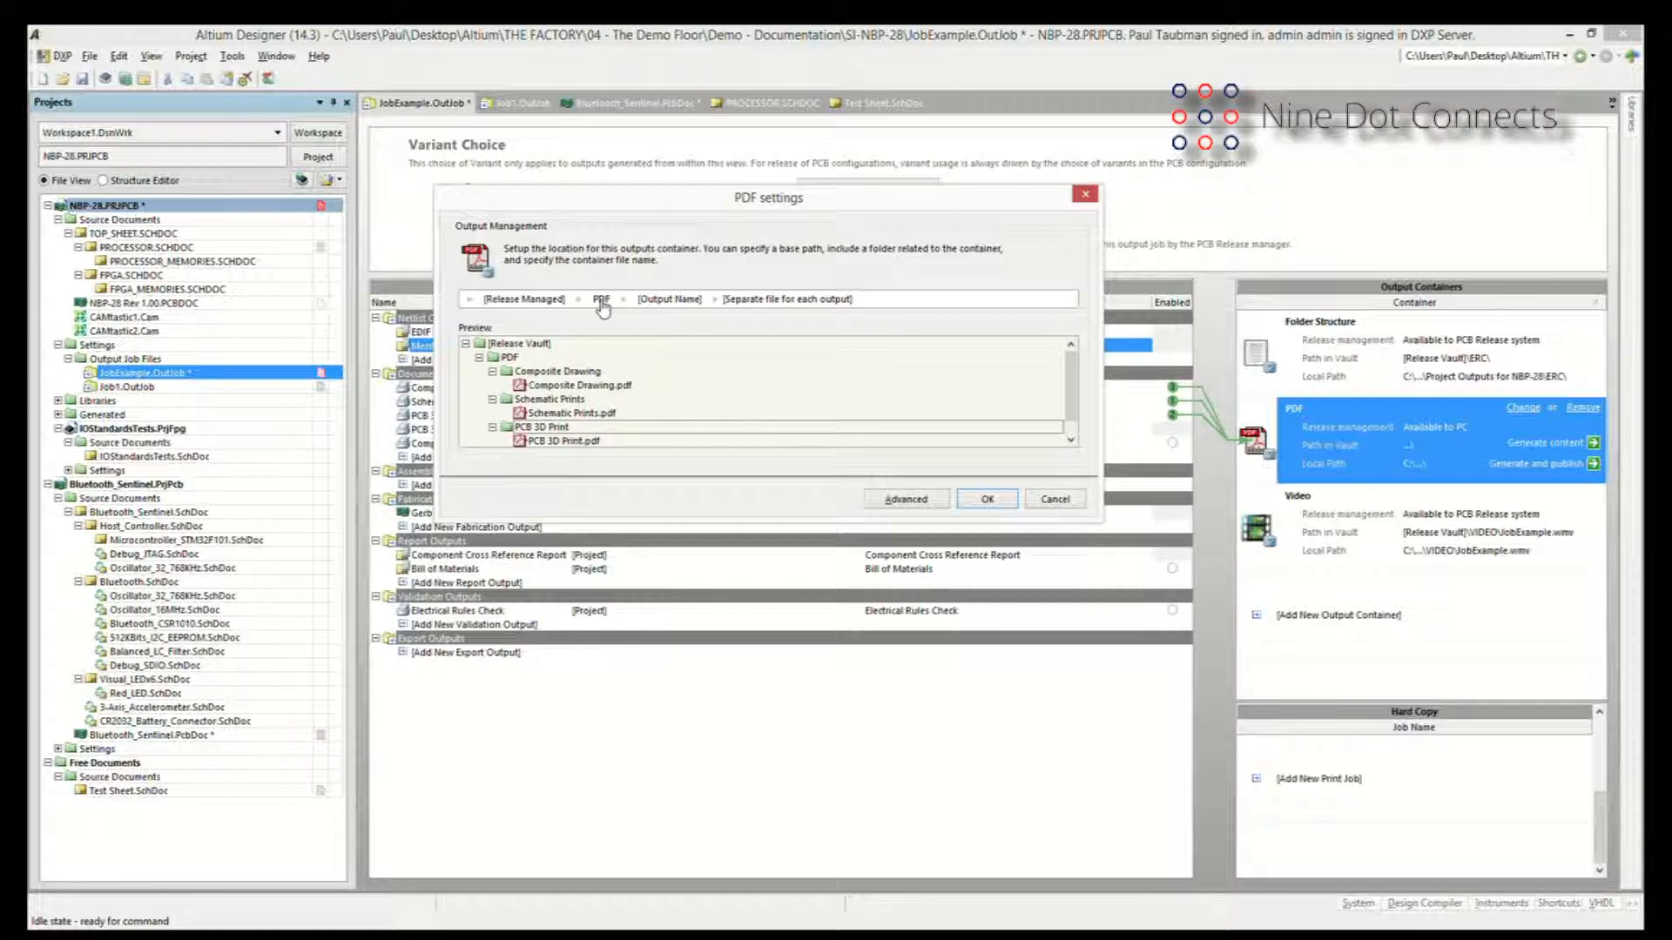
Examine the container folder naming options for the PDF container, including the special strings offered for a custom folder name.
{"action": "left_click", "coordinate": [600, 301]}
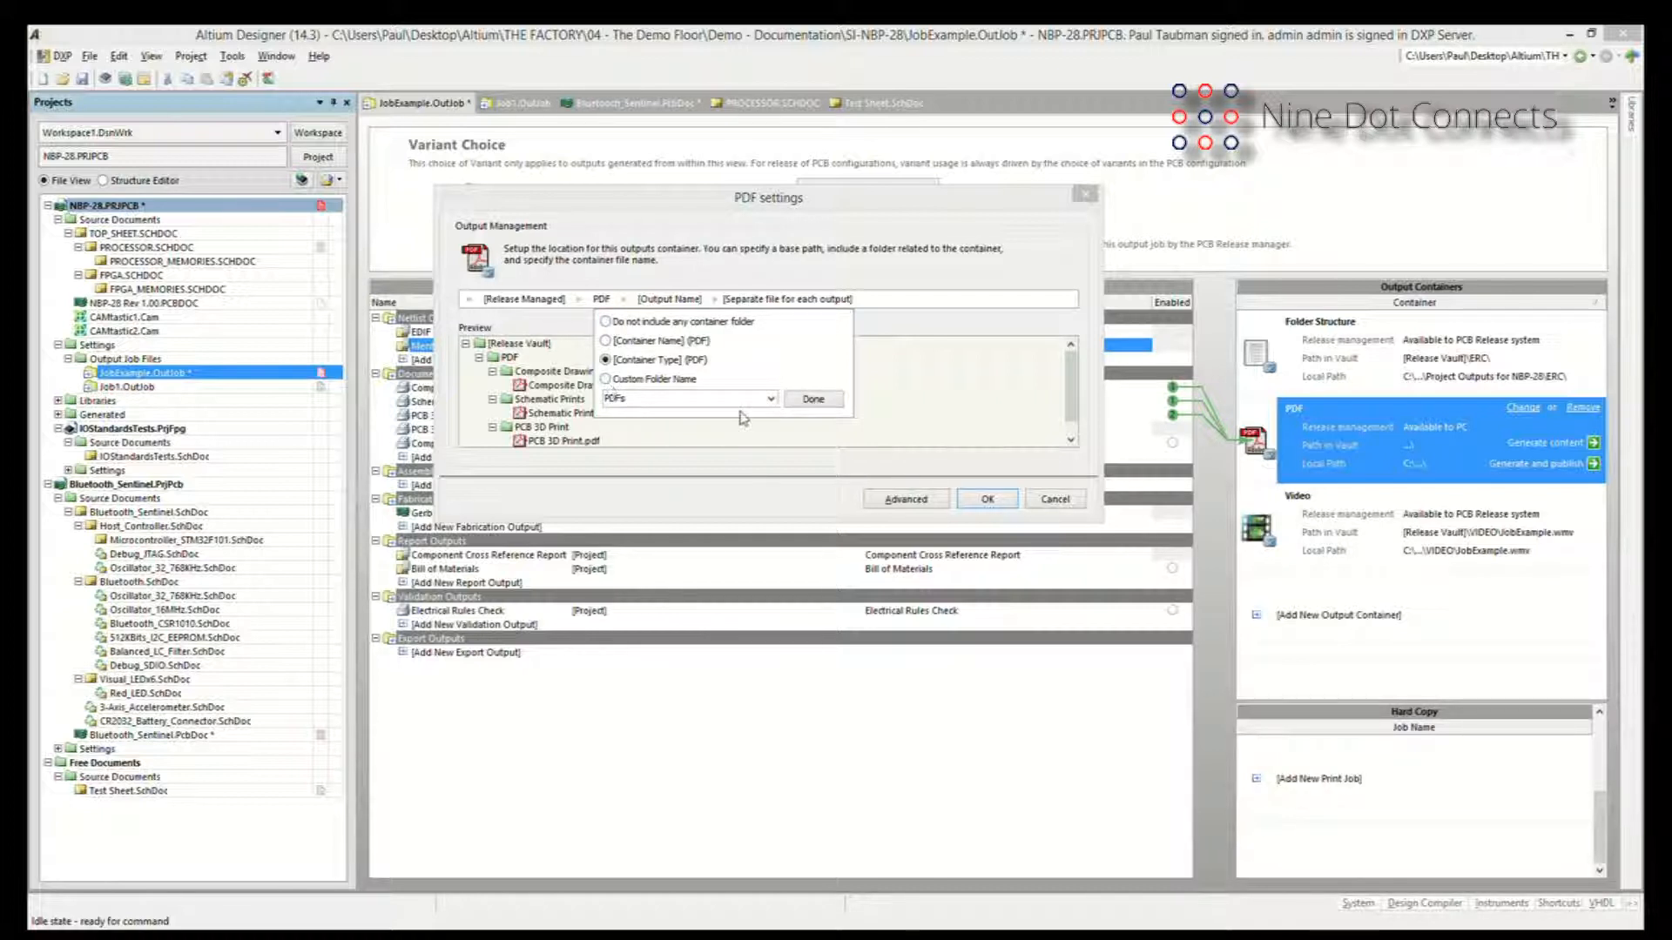
{"action": "left_click", "coordinate": [771, 400]}
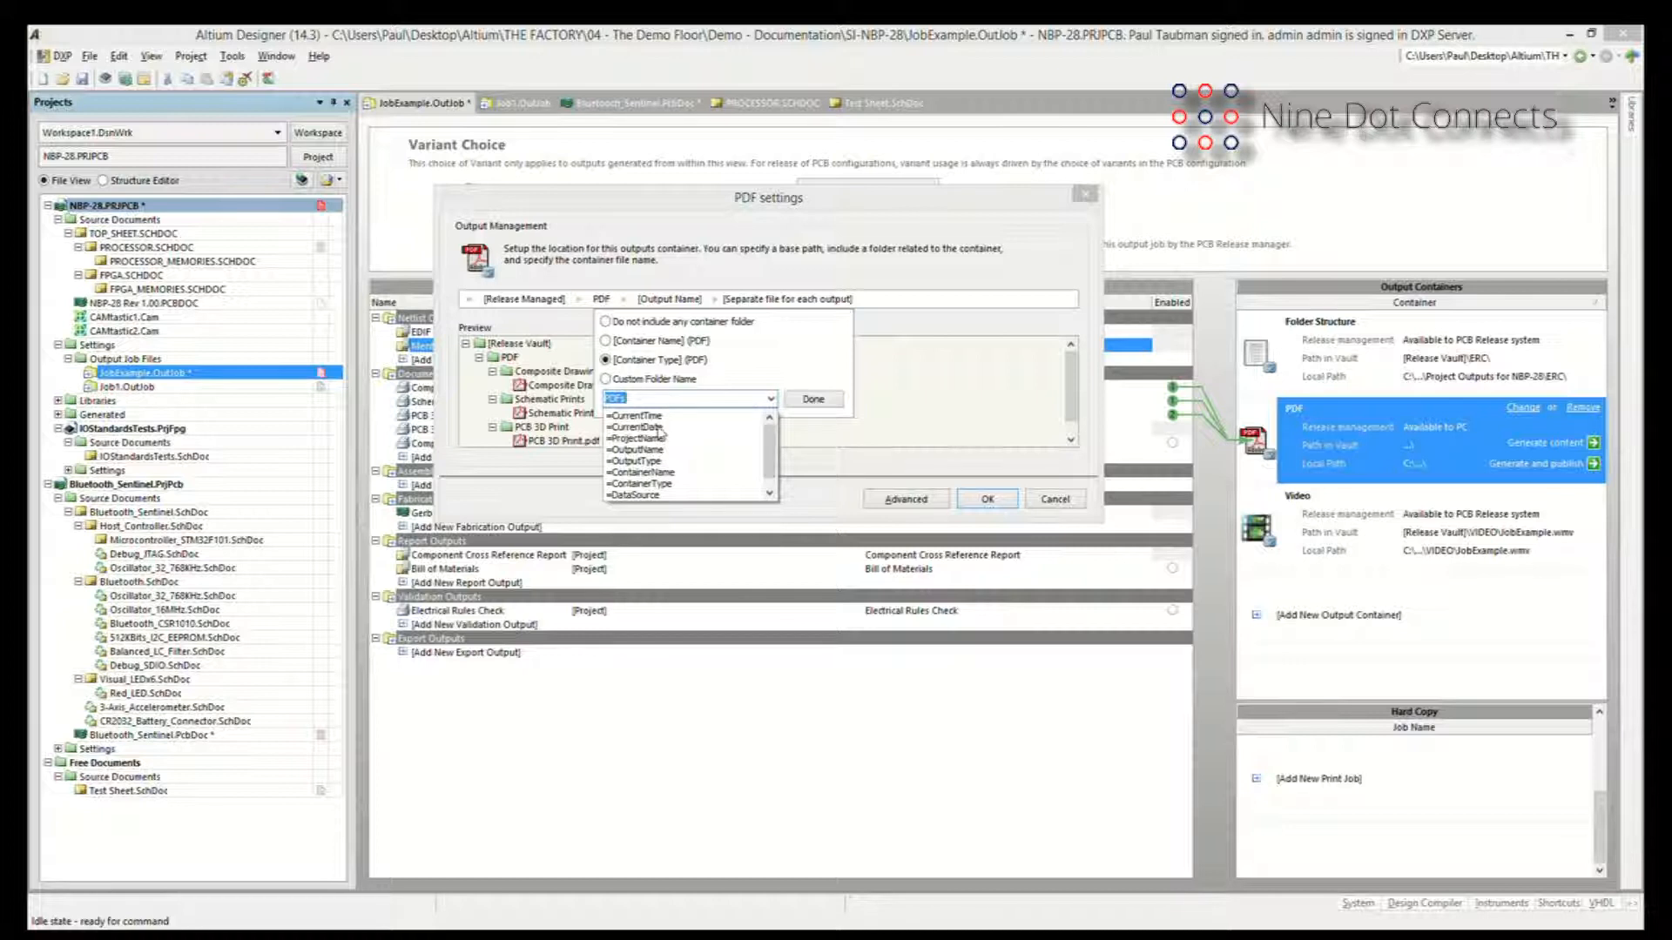
{"action": "left_click", "coordinate": [770, 398]}
{"action": "left_click", "coordinate": [753, 424]}
{"action": "left_click", "coordinate": [809, 402]}
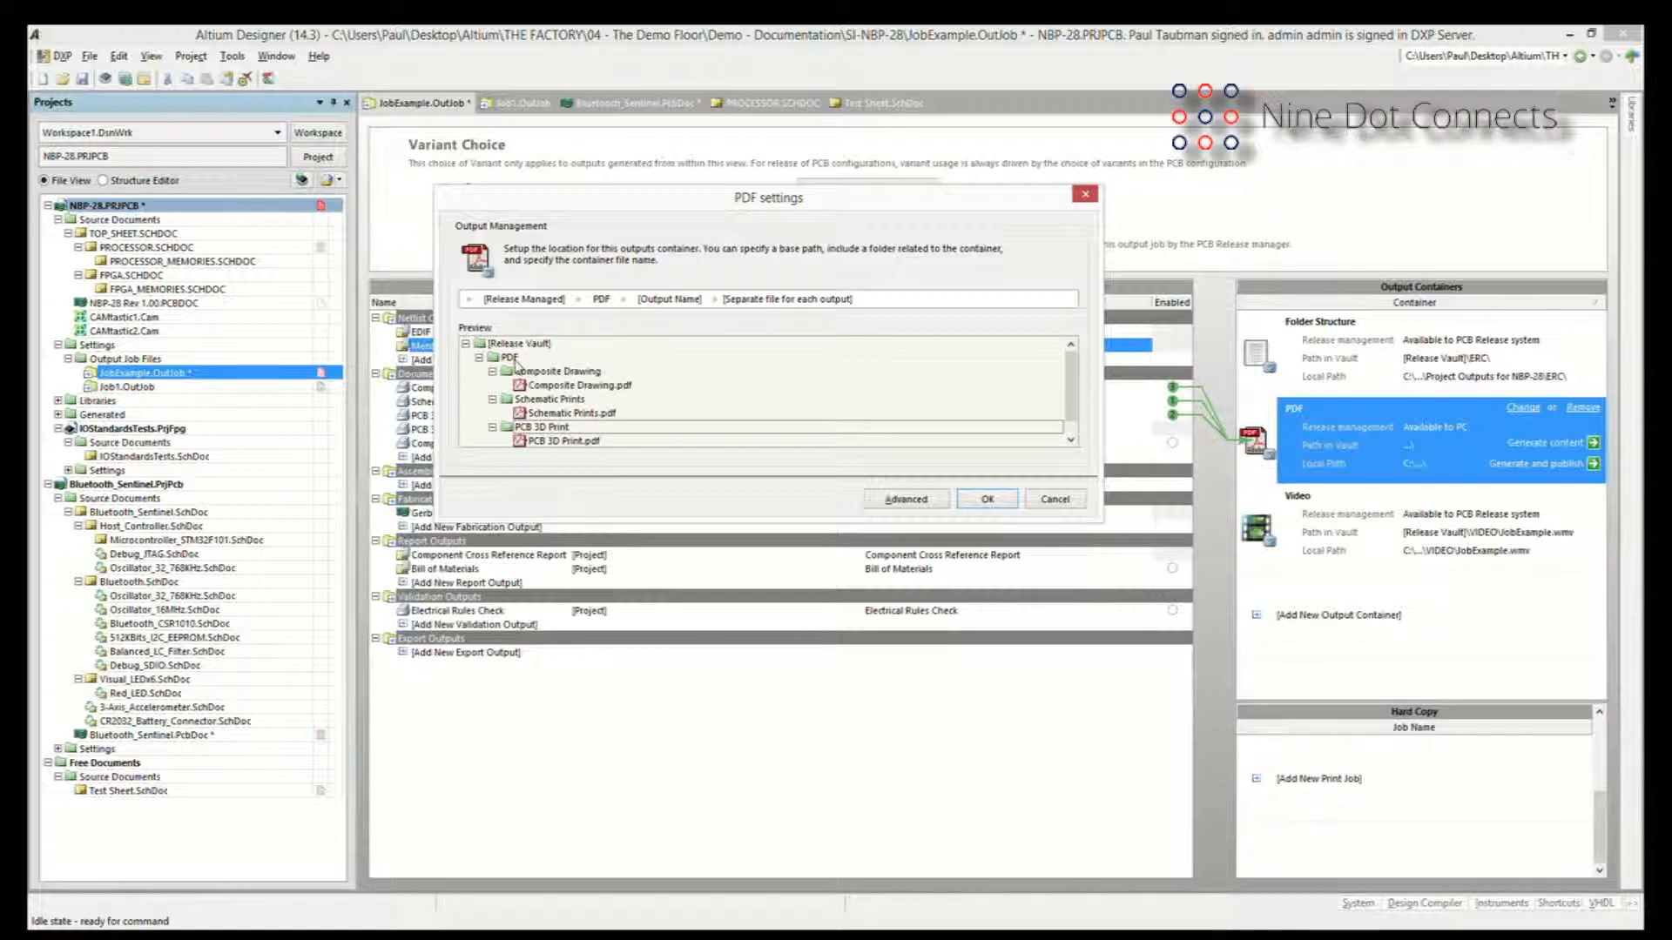
{"action": "left_click", "coordinate": [599, 300]}
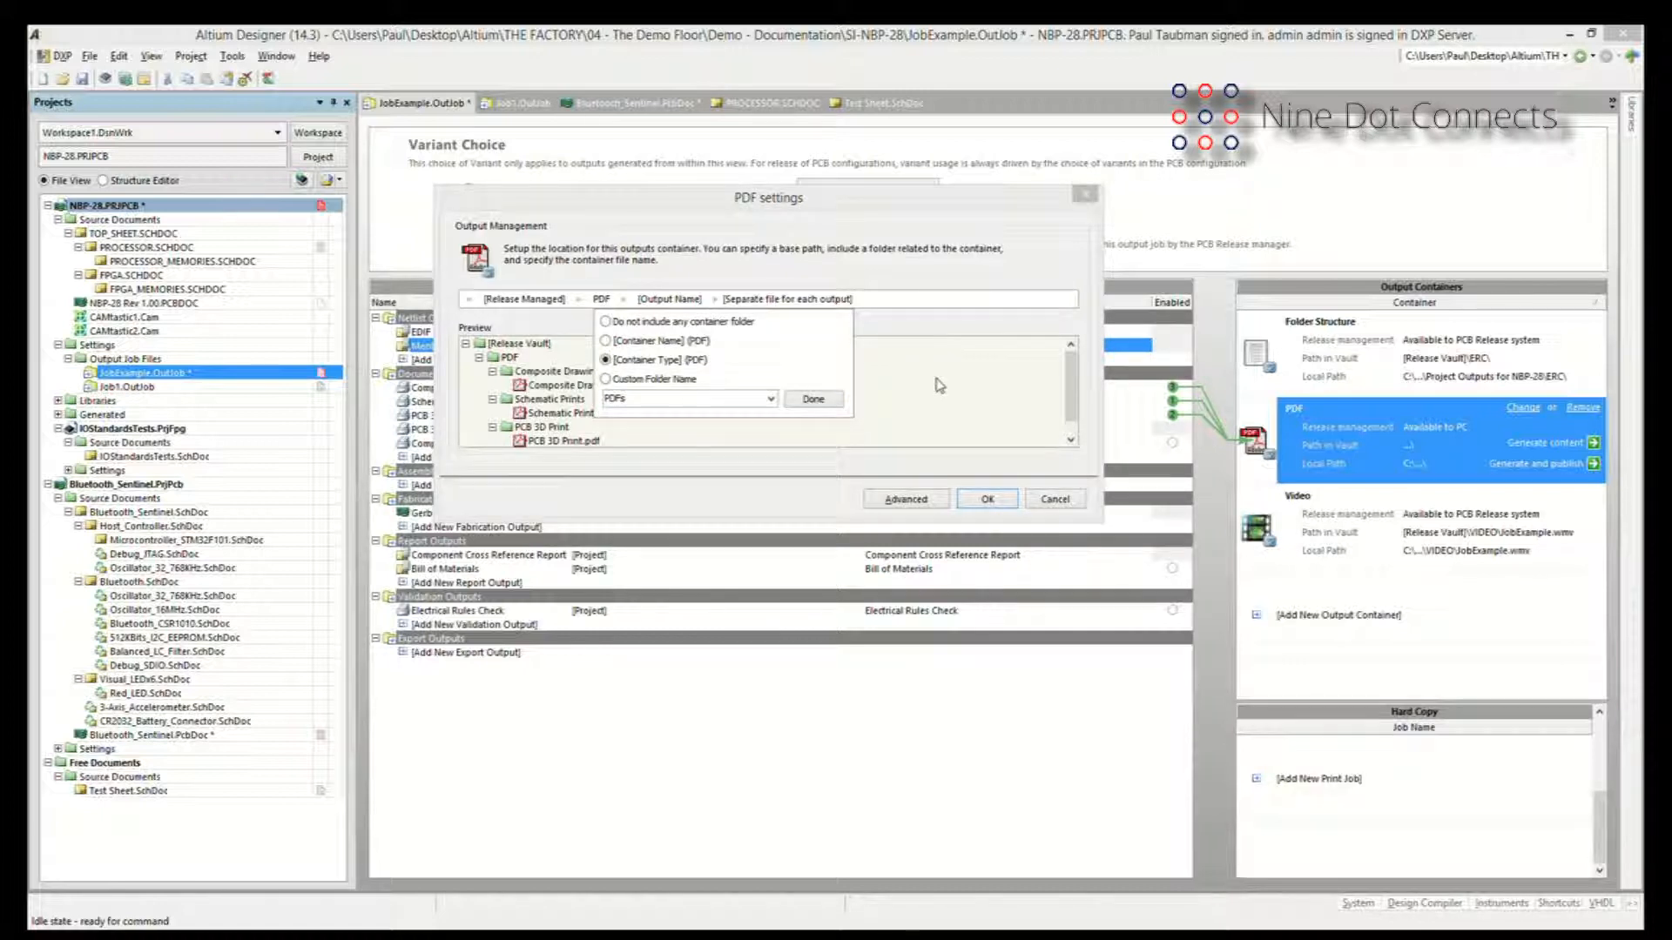
{"action": "left_click", "coordinate": [696, 304]}
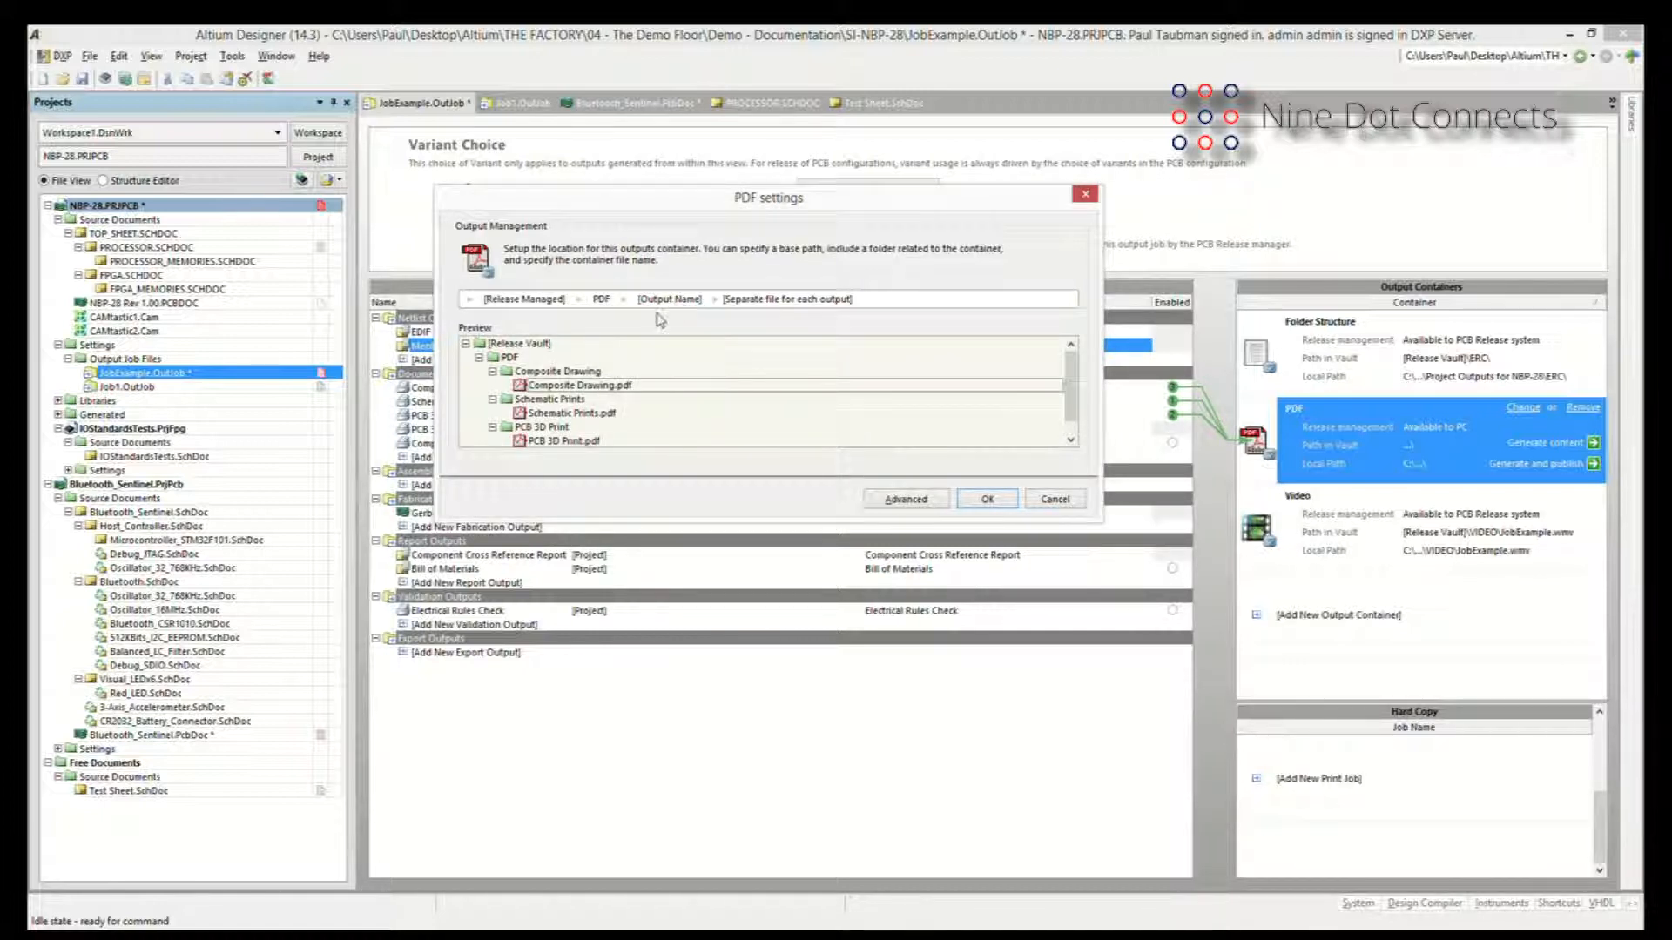
Examine the output folder options and the separate or collated file naming options for the PDF container, and close its settings.
{"action": "left_click", "coordinate": [666, 302]}
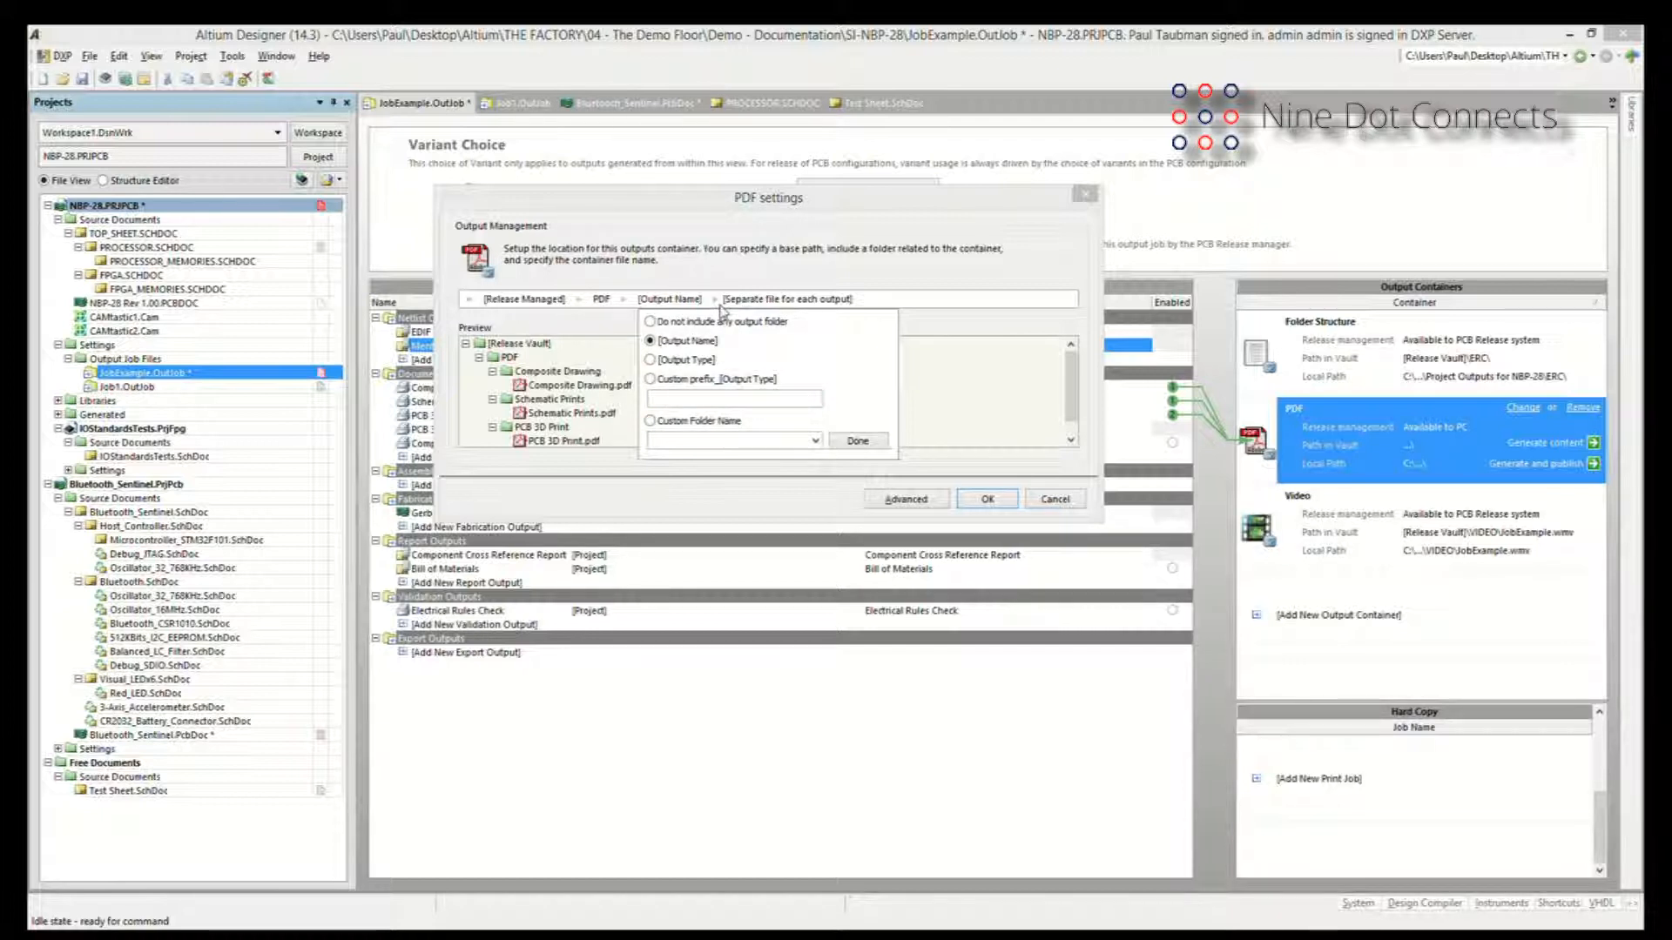
{"action": "left_click", "coordinate": [737, 199]}
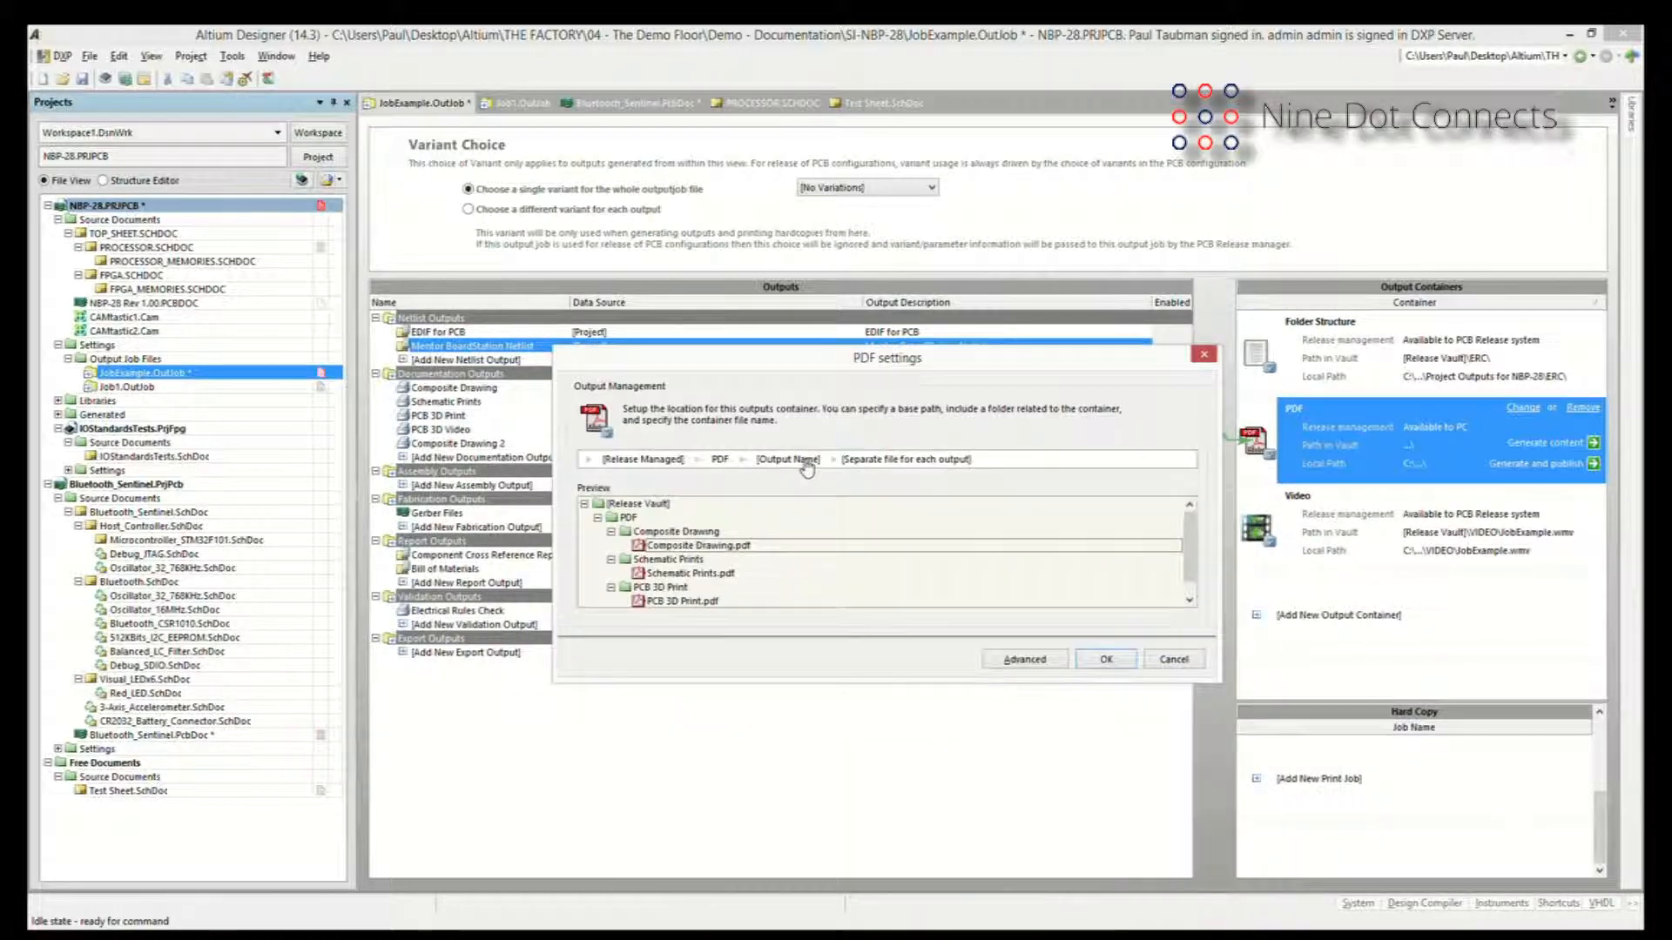
{"action": "left_click", "coordinate": [807, 465]}
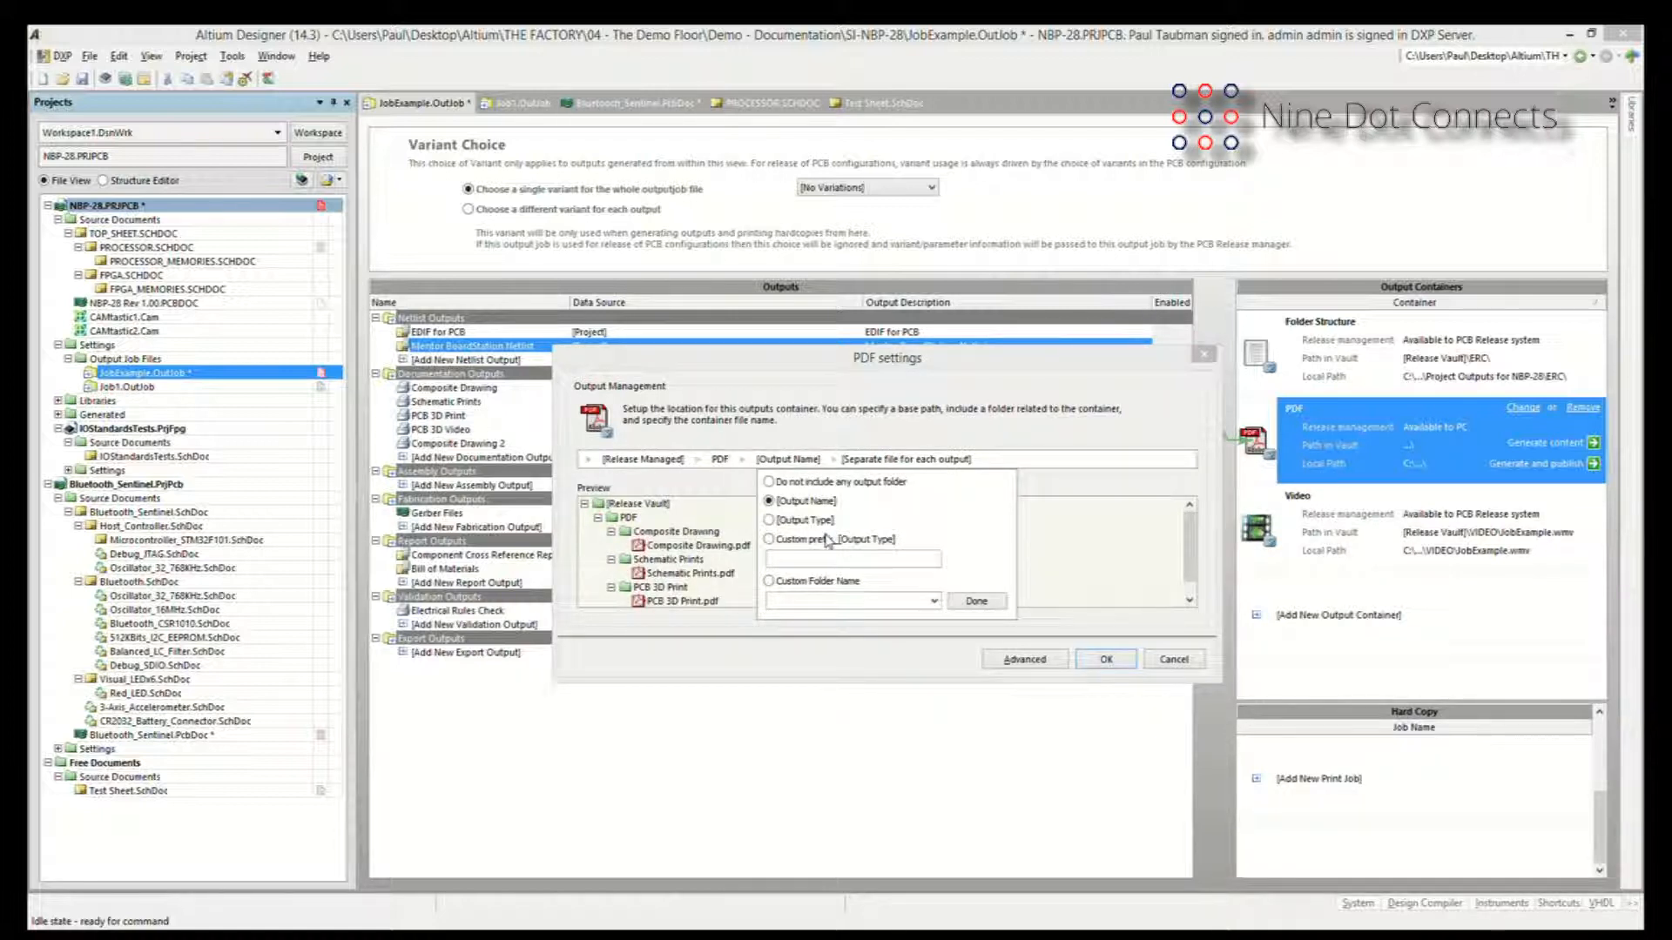
{"action": "left_click", "coordinate": [902, 463]}
{"action": "left_click", "coordinate": [902, 462]}
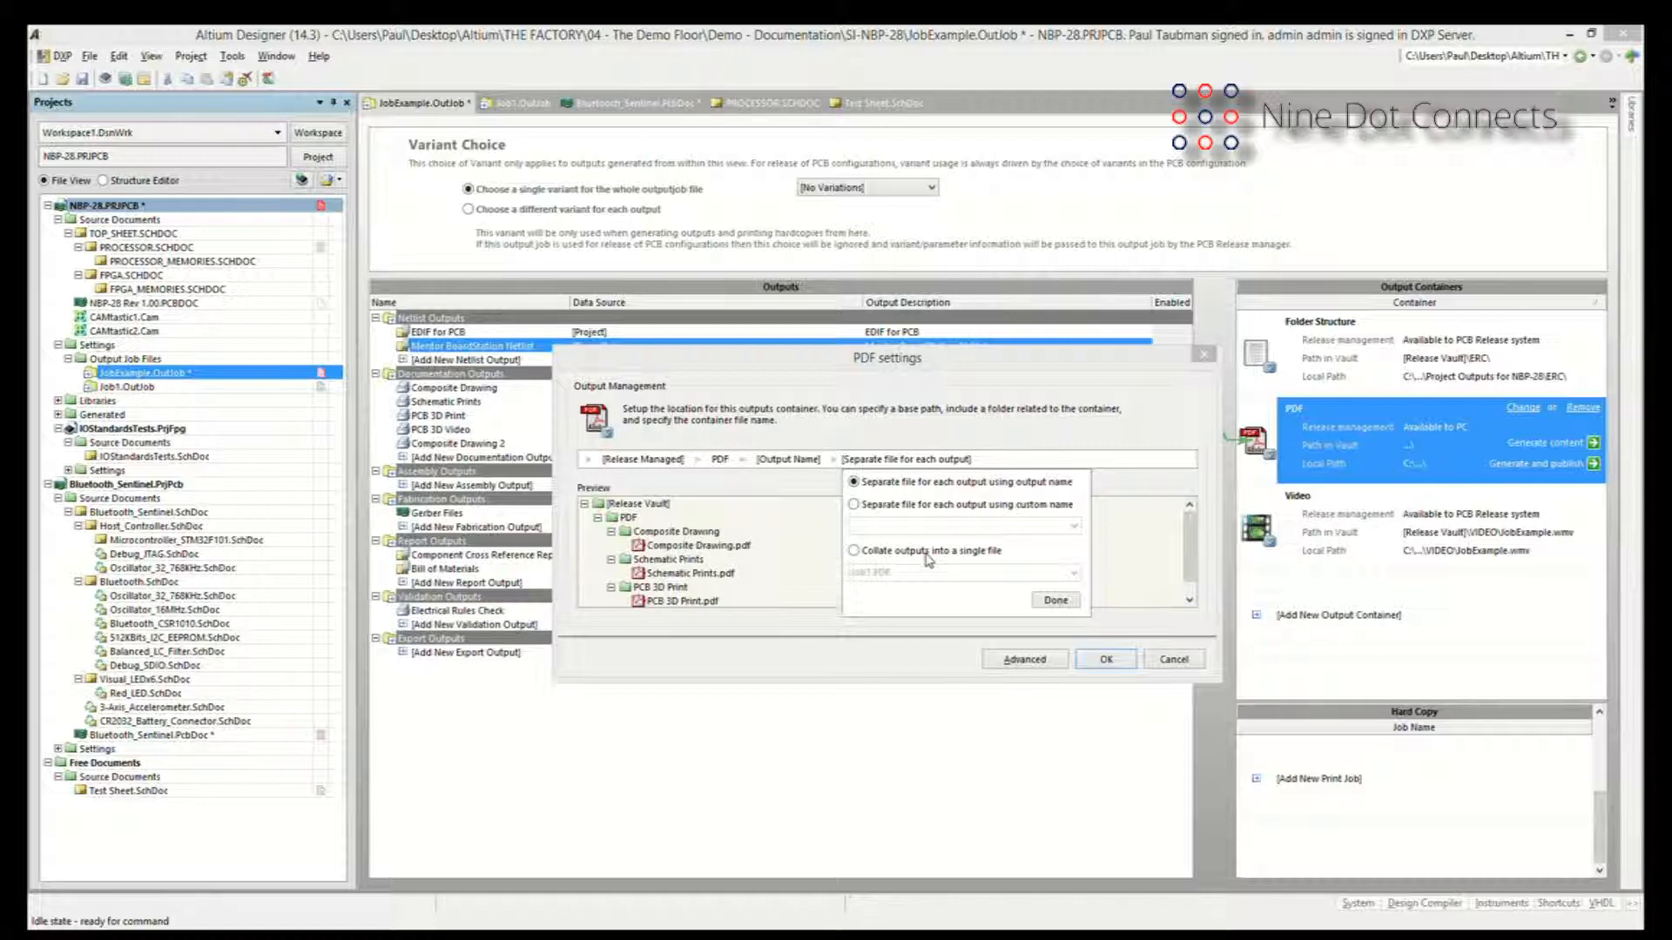
{"action": "left_click", "coordinate": [1054, 601]}
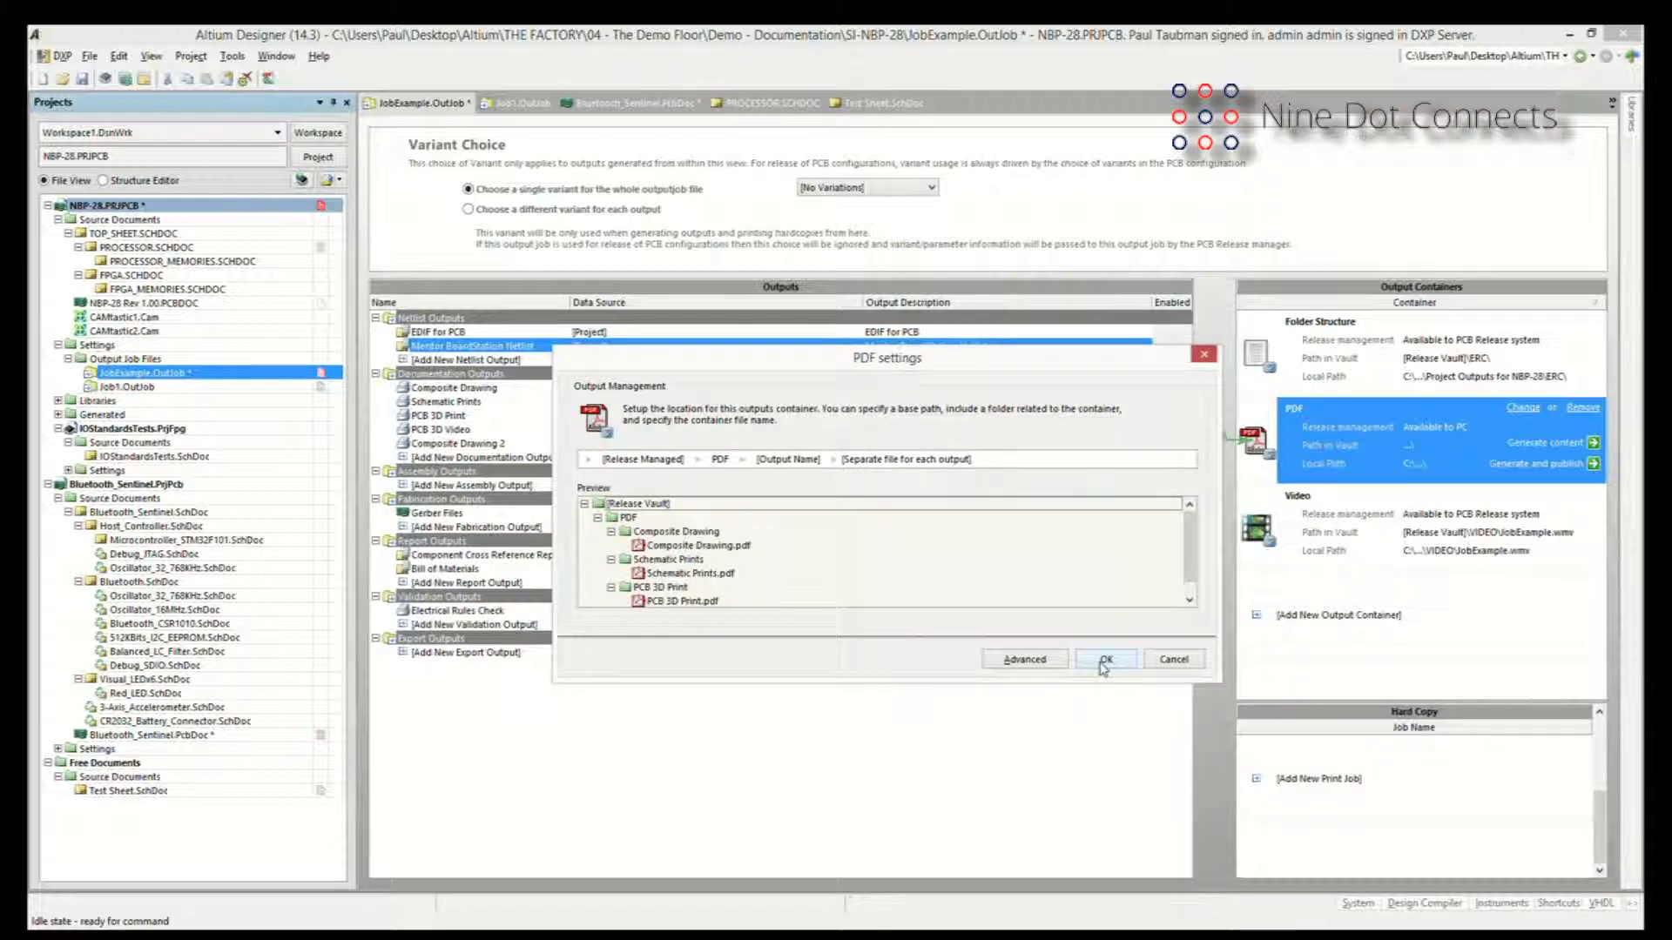
{"action": "left_click", "coordinate": [1104, 661]}
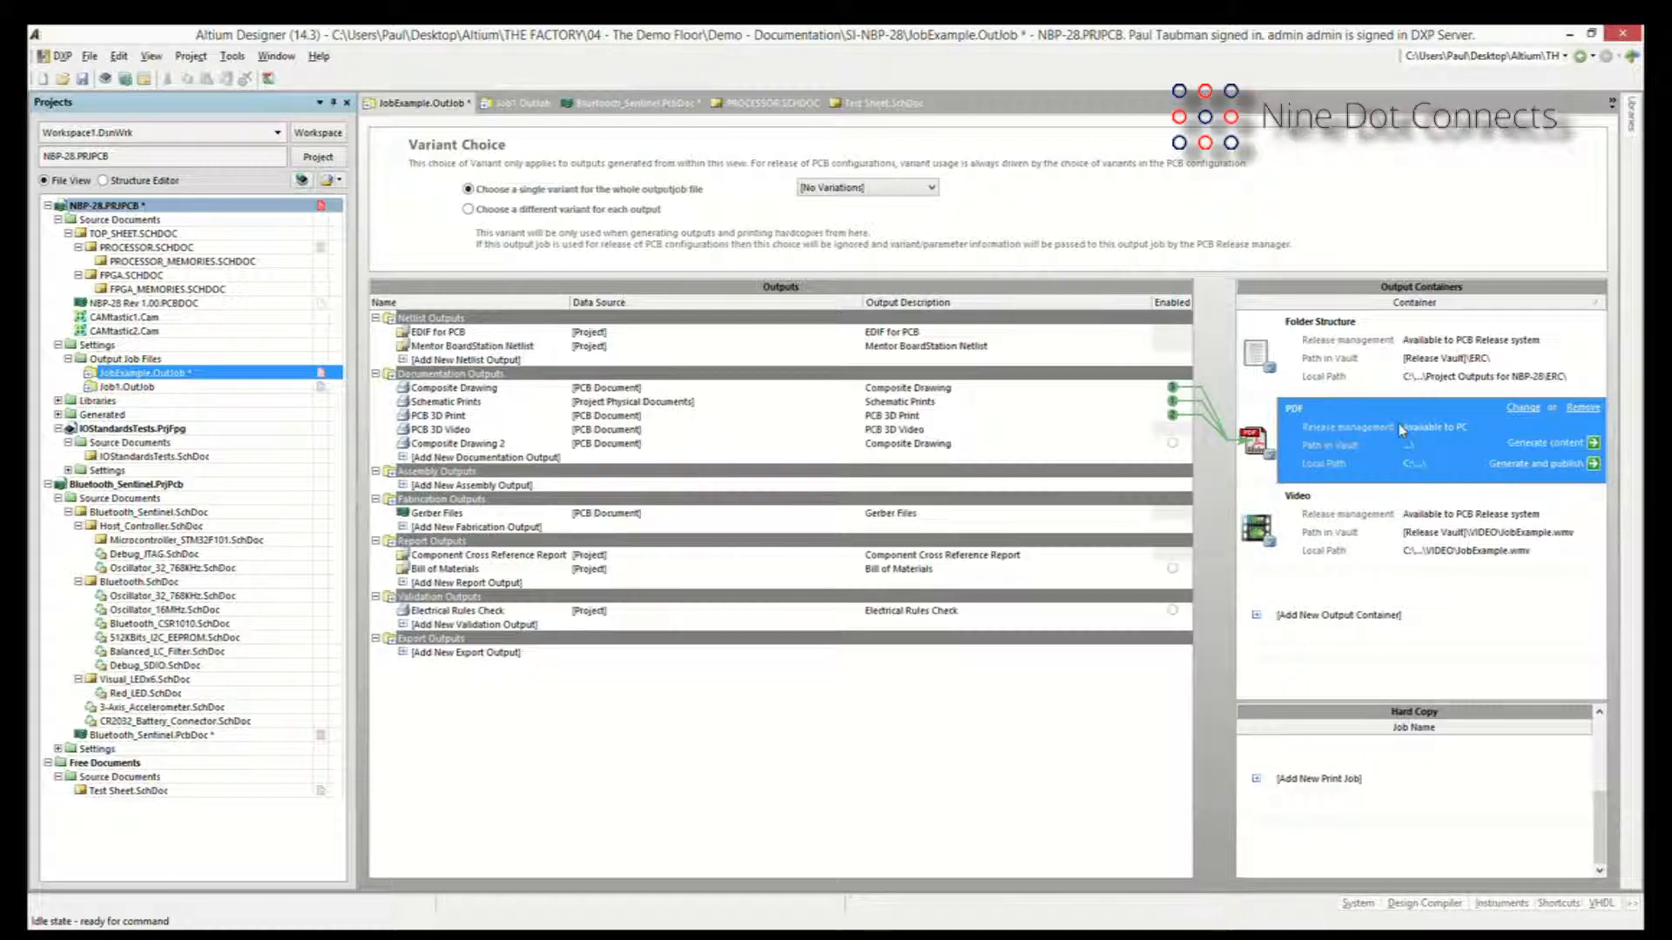
Examine the publishing destination types that can be added for the PDF container, and leave the preferences without adding one.
{"action": "left_click", "coordinate": [1531, 444]}
{"action": "left_click", "coordinate": [1508, 471]}
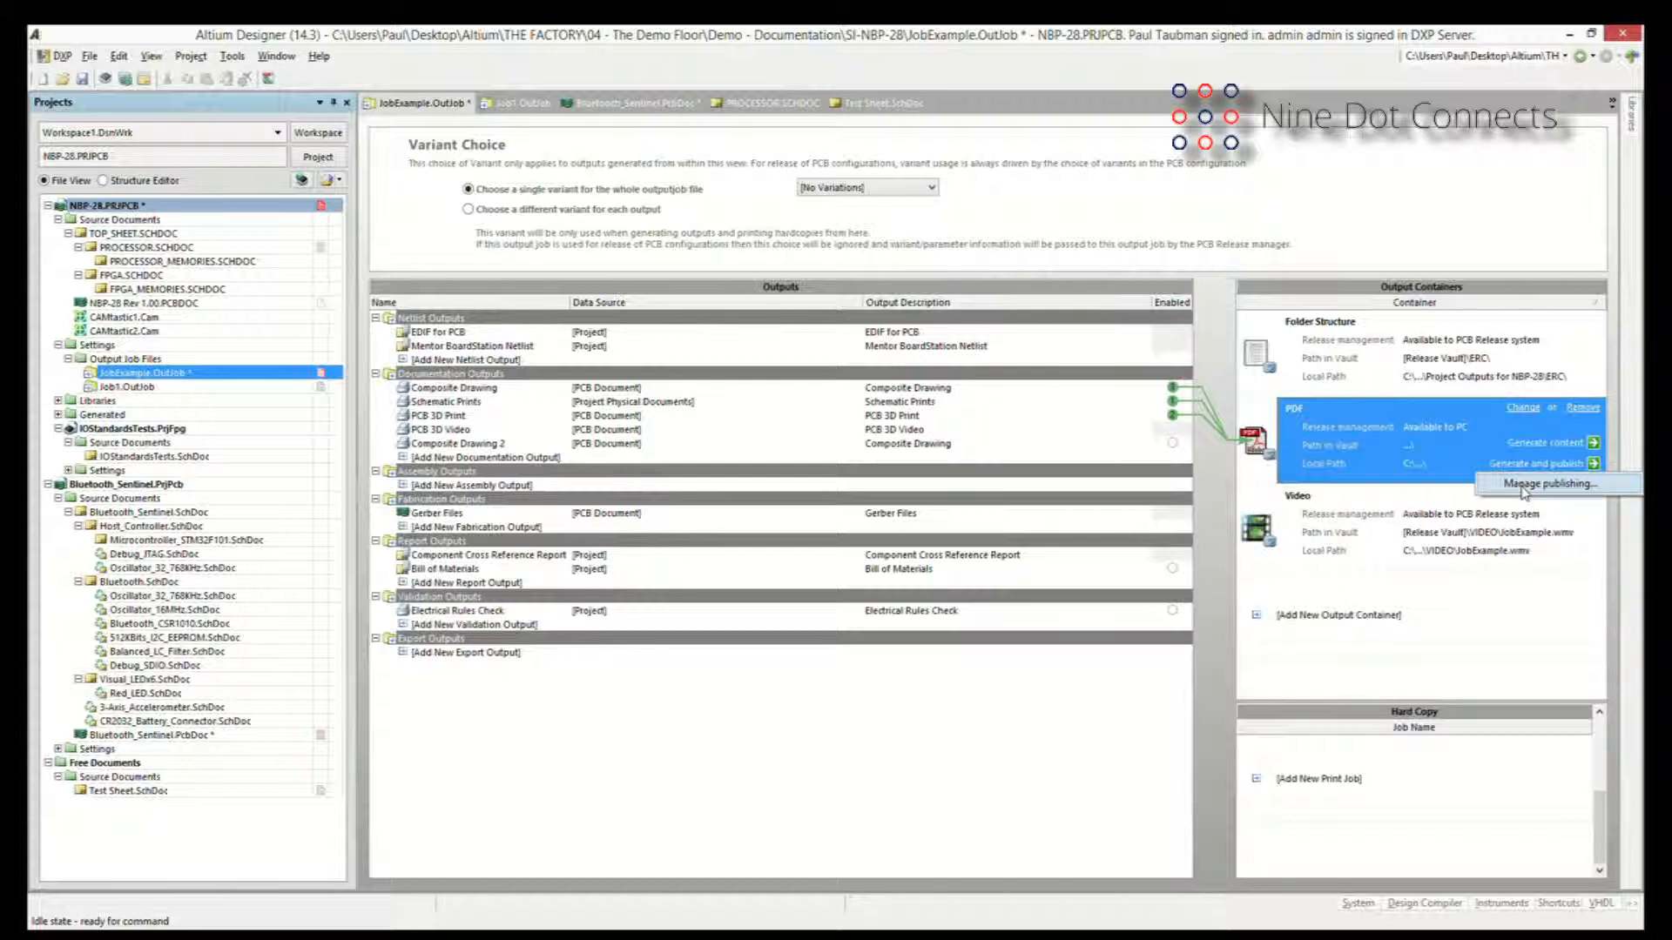
{"action": "left_click", "coordinate": [1523, 484]}
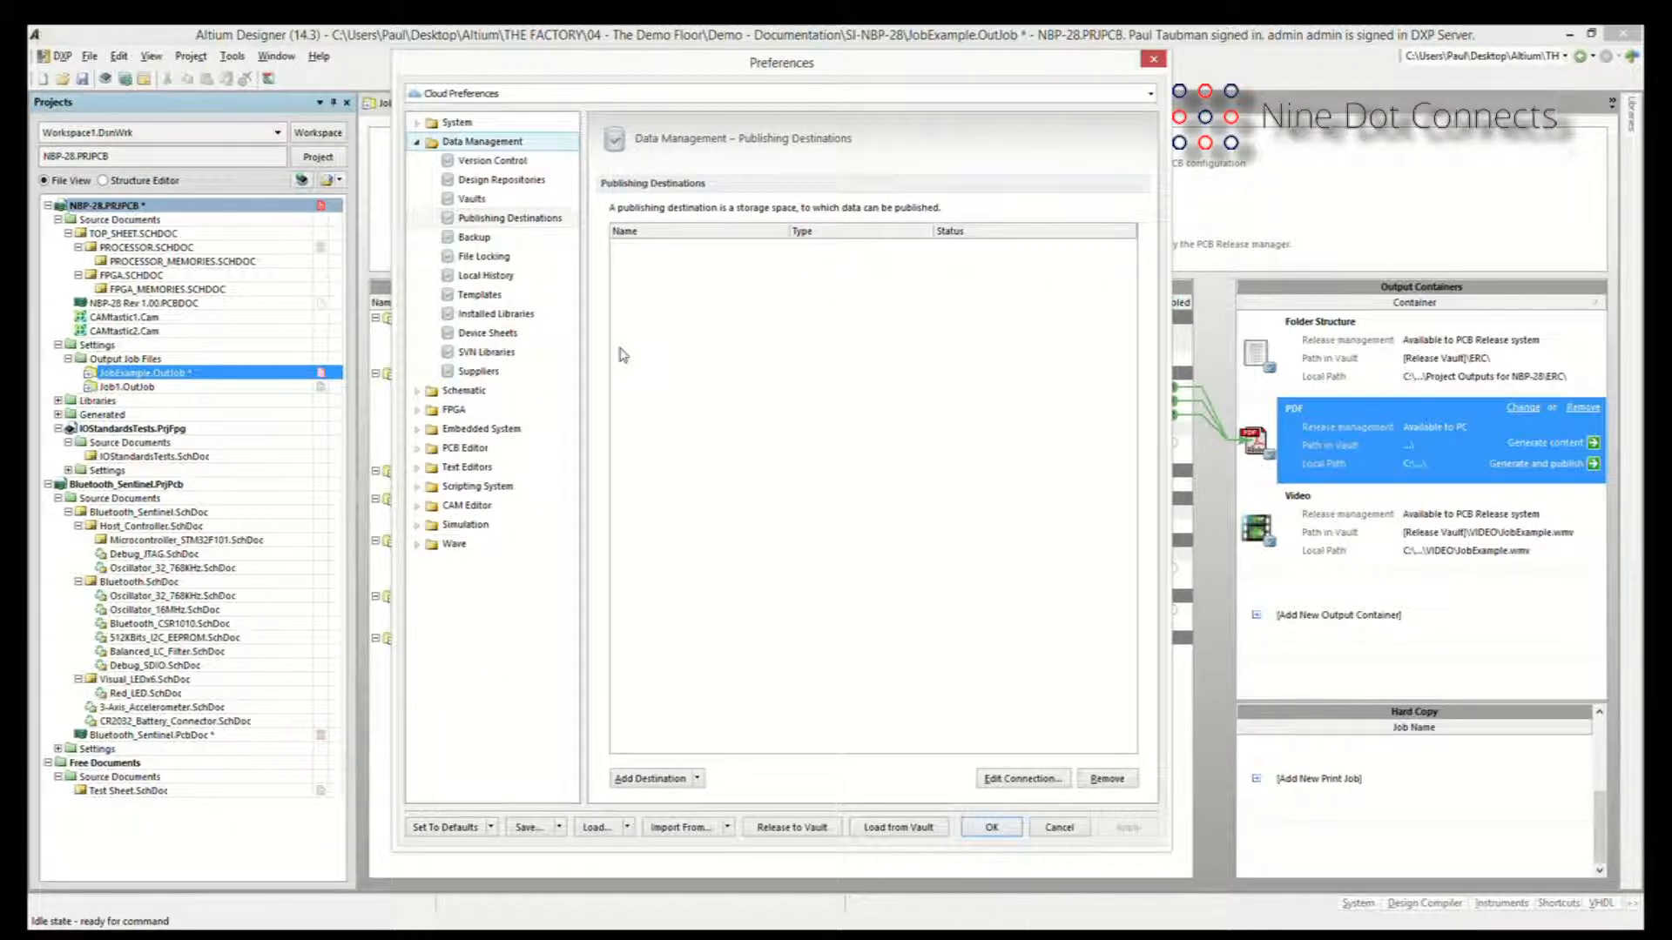
{"action": "left_click", "coordinate": [699, 780]}
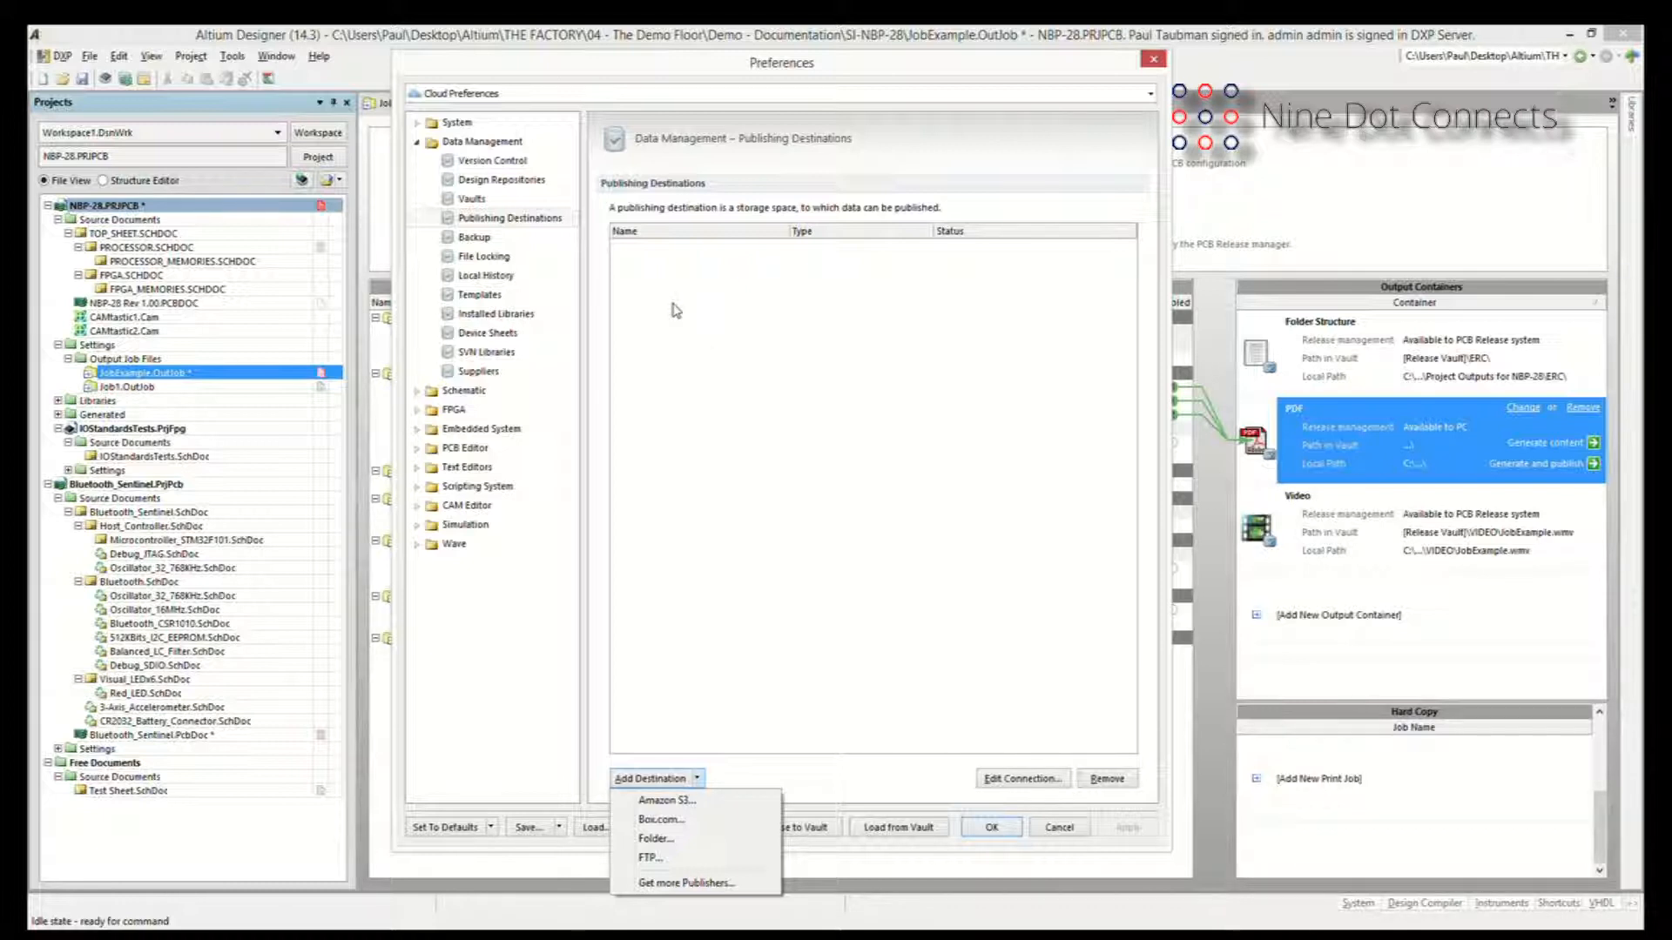
{"action": "left_click", "coordinate": [1057, 835]}
{"action": "left_click", "coordinate": [1057, 828]}
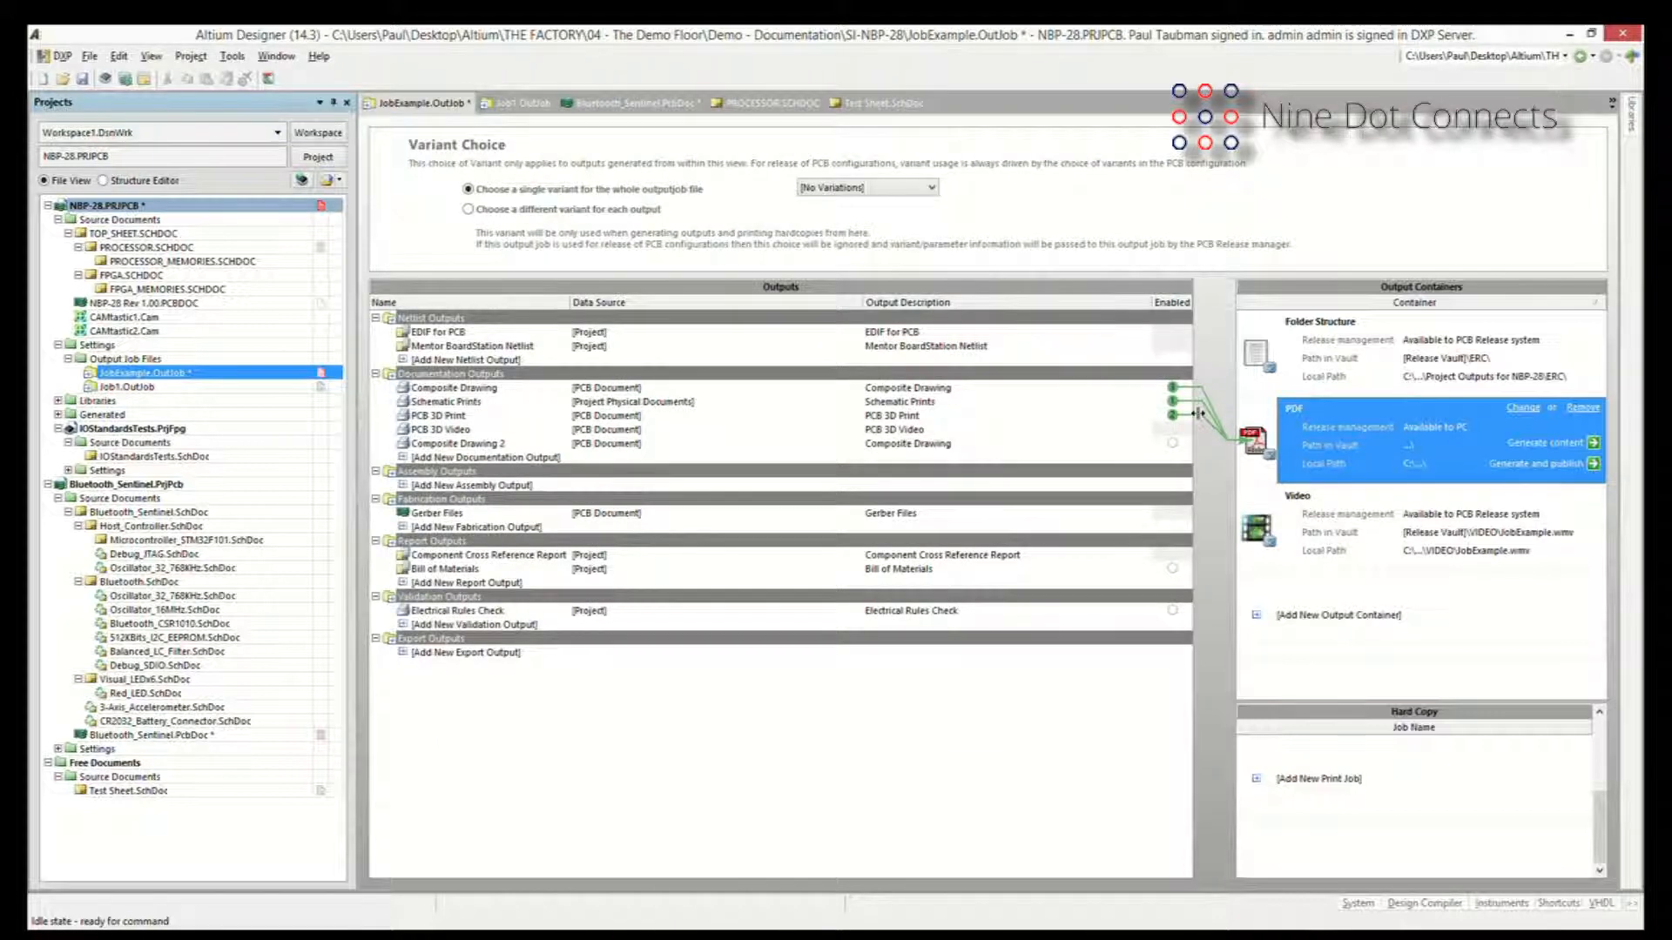
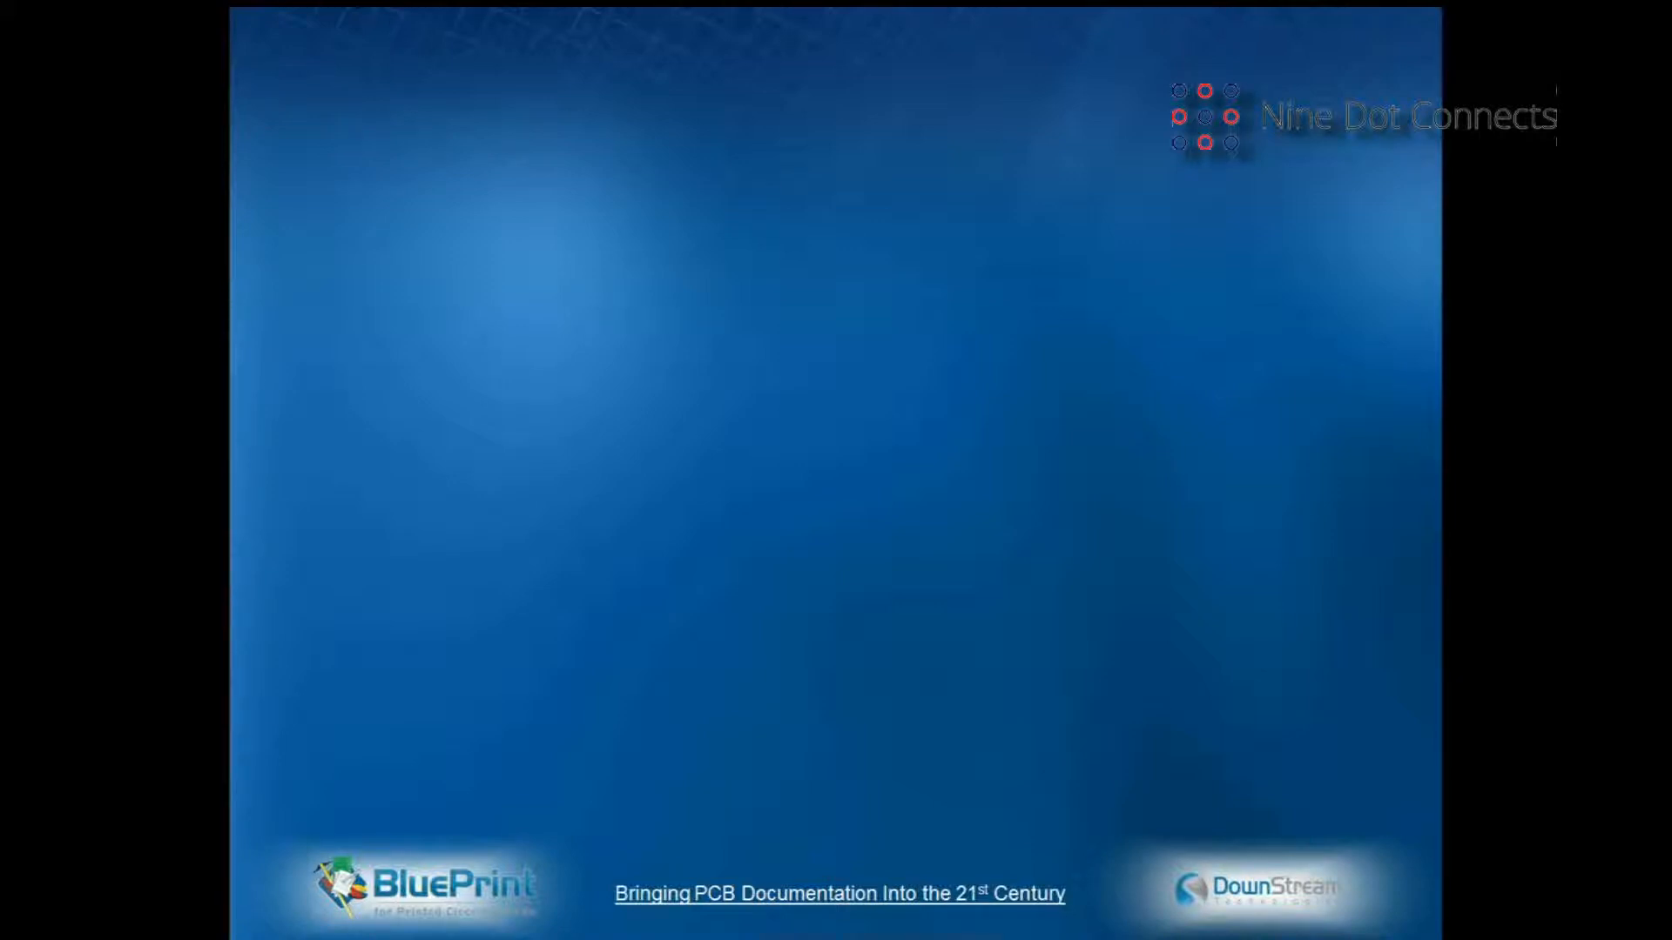
Leave the slide show, switch to BluePrint-PCB and show the sheets of the Nine Dots and DST template side by side.
{"action": "key", "text": "super"}
{"action": "key", "text": "Escape"}
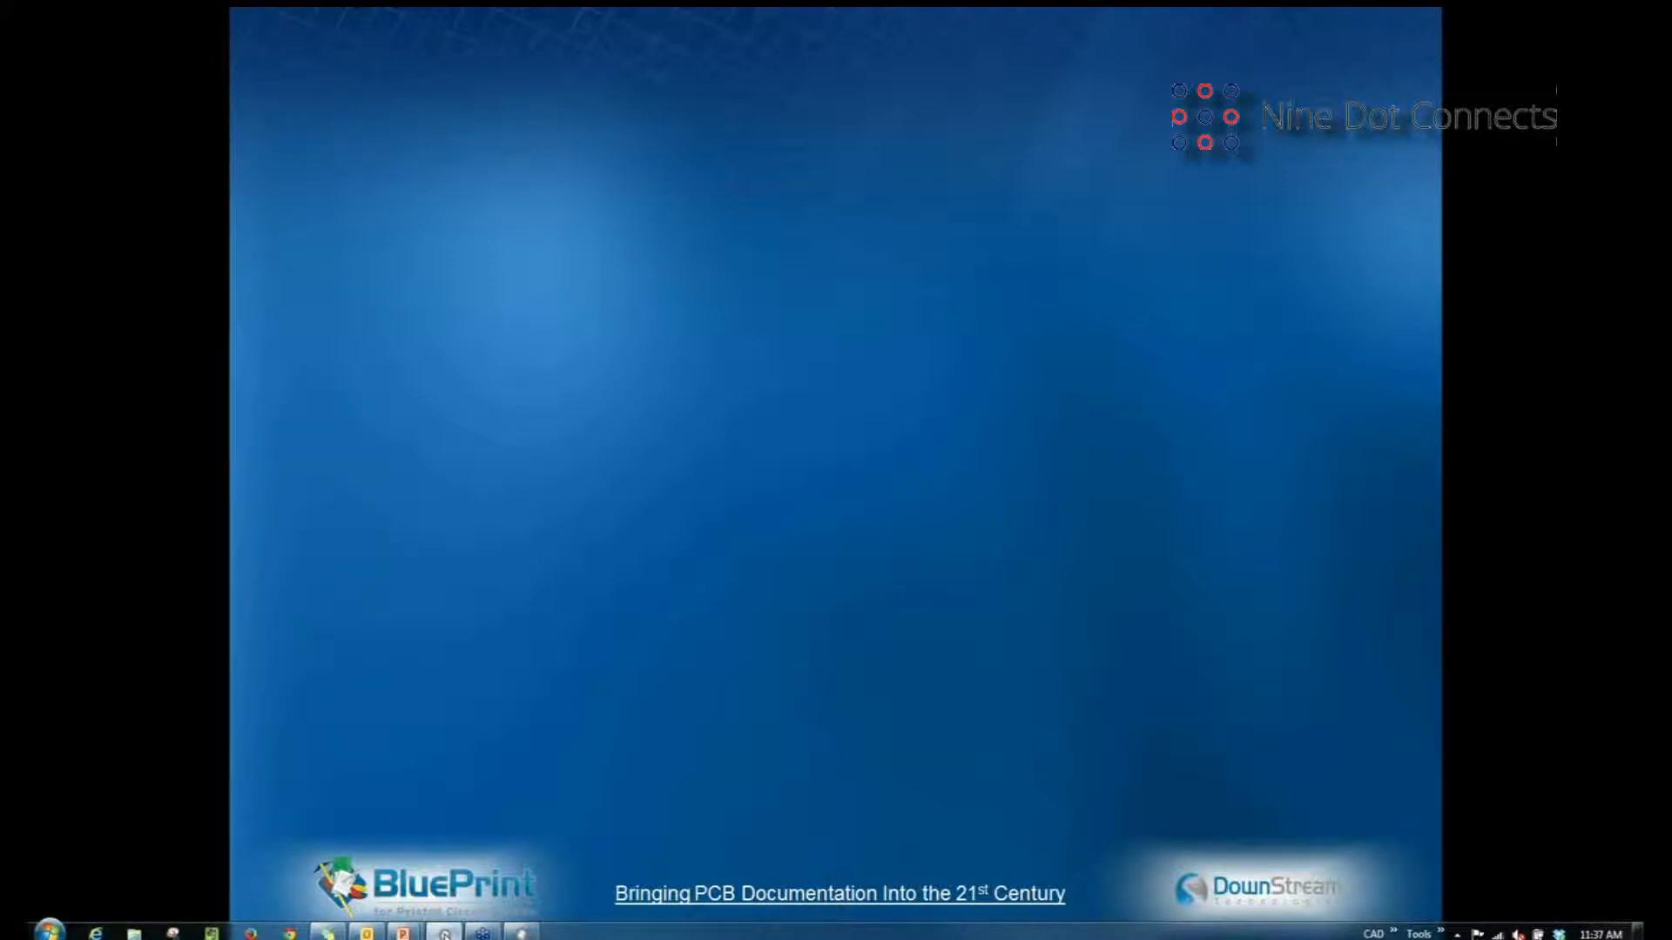
{"action": "left_click", "coordinate": [444, 934]}
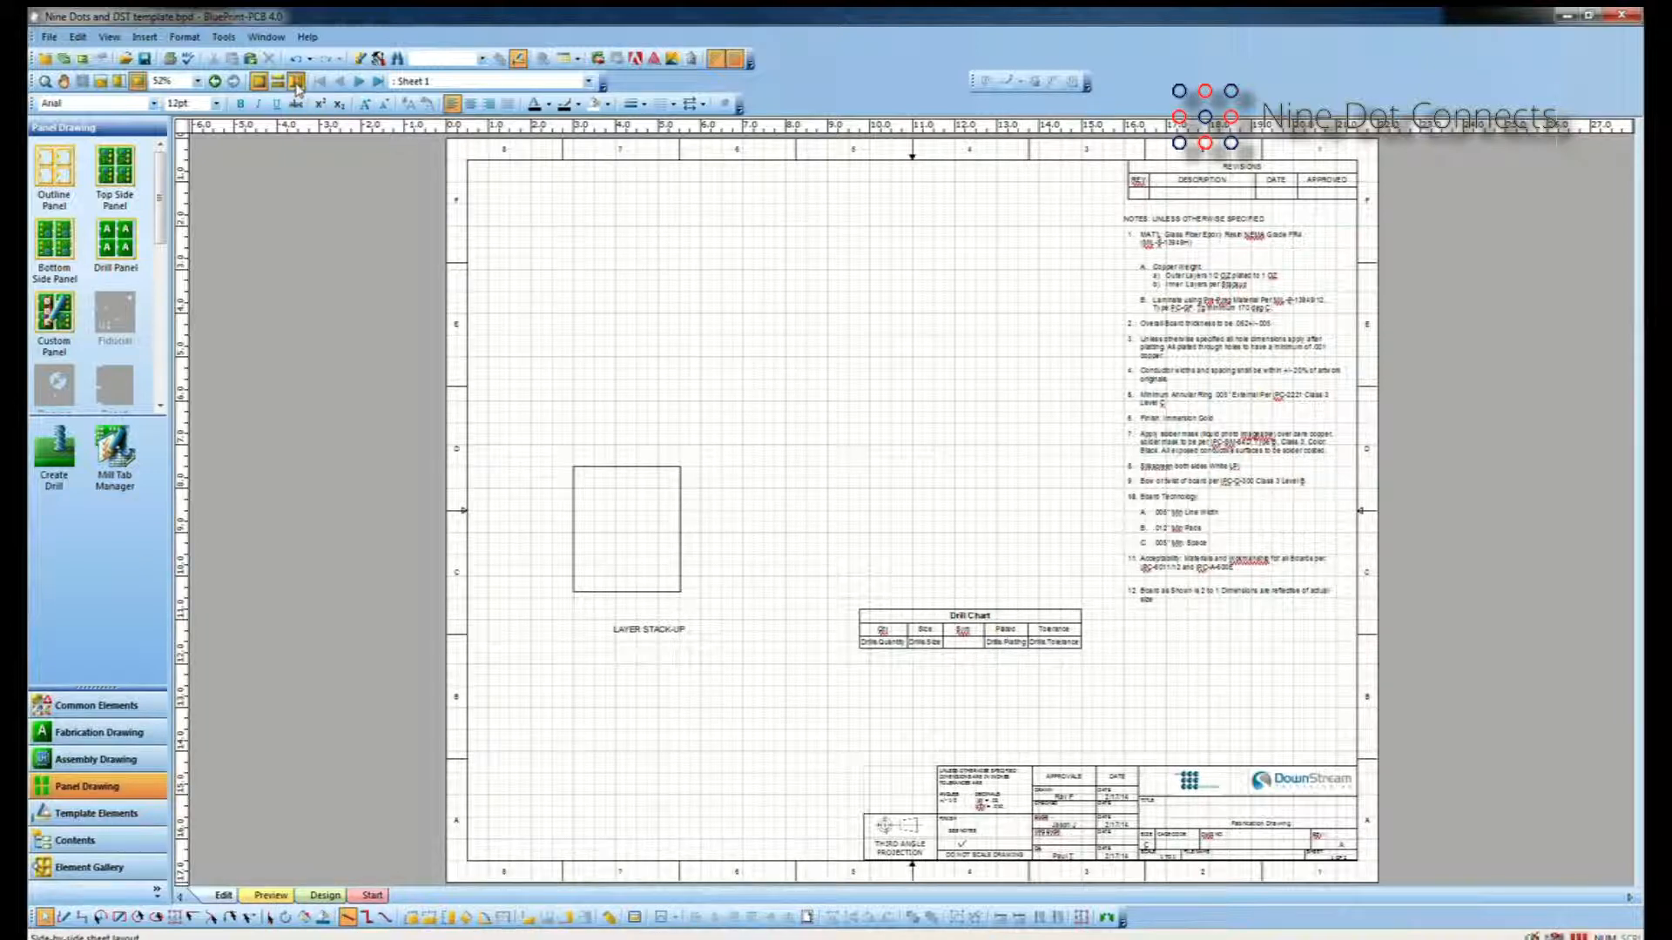
{"action": "left_click", "coordinate": [297, 83]}
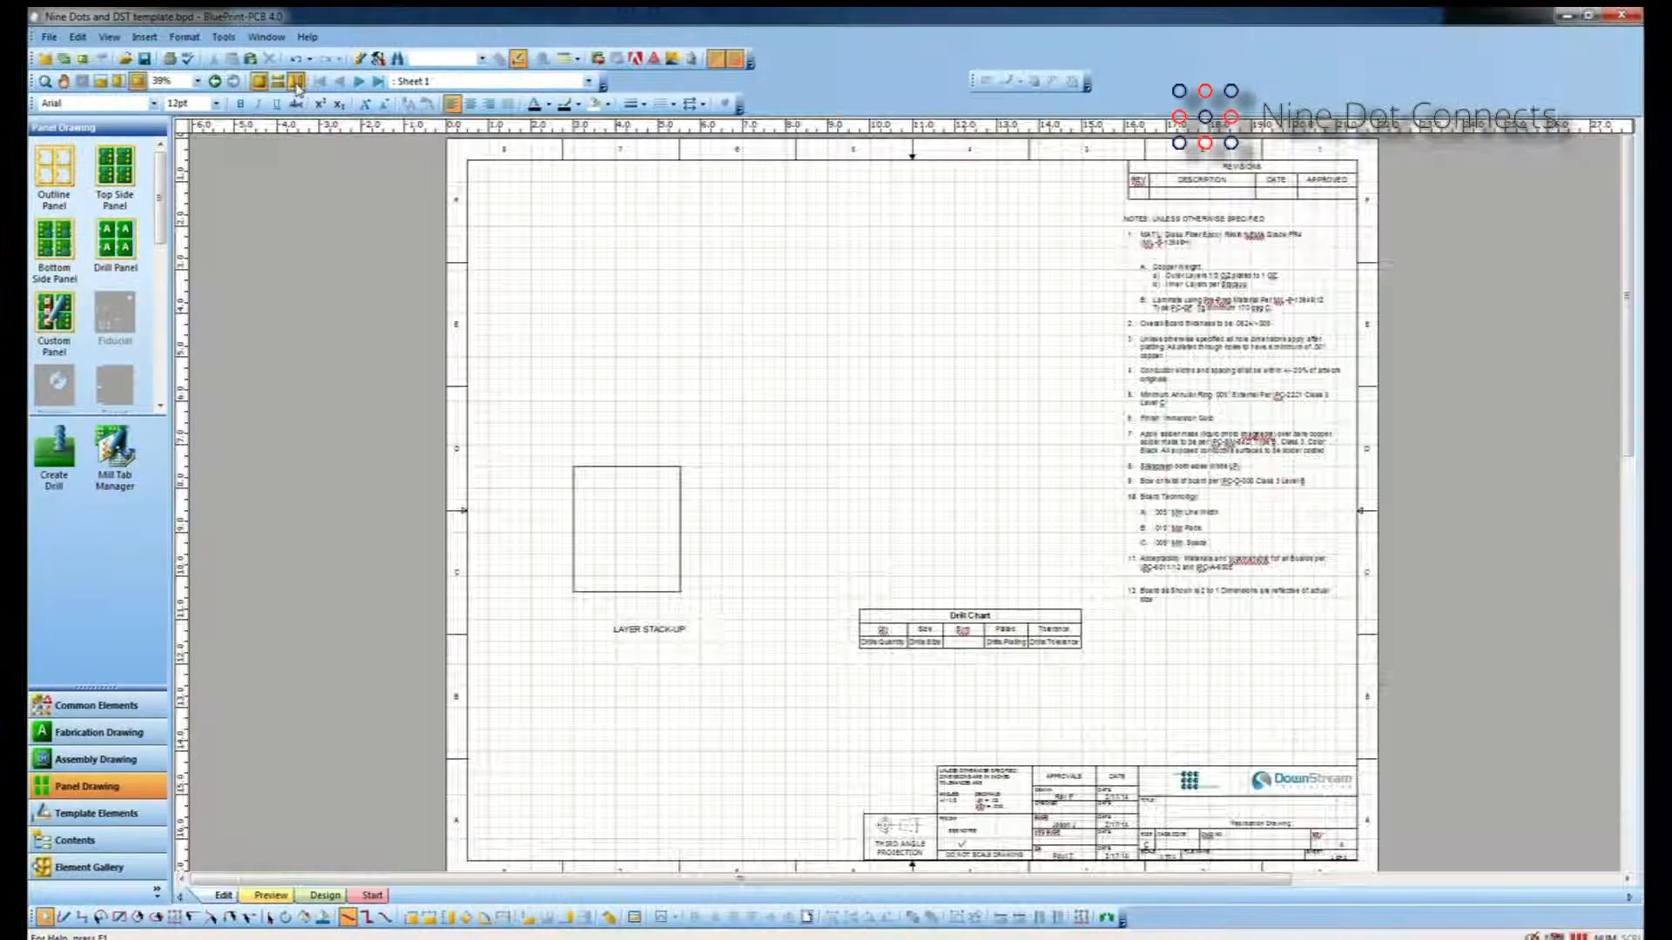
Look through the template's fabrication, panel, assembly, variant and parts list sheets, and return to the first sheets.
{"action": "scroll", "coordinate": [806, 445], "scroll_direction": "down", "scroll_amount": 5}
{"action": "scroll", "coordinate": [801, 442], "scroll_direction": "up", "scroll_amount": 2}
{"action": "scroll", "coordinate": [802, 444], "scroll_direction": "up", "scroll_amount": 5}
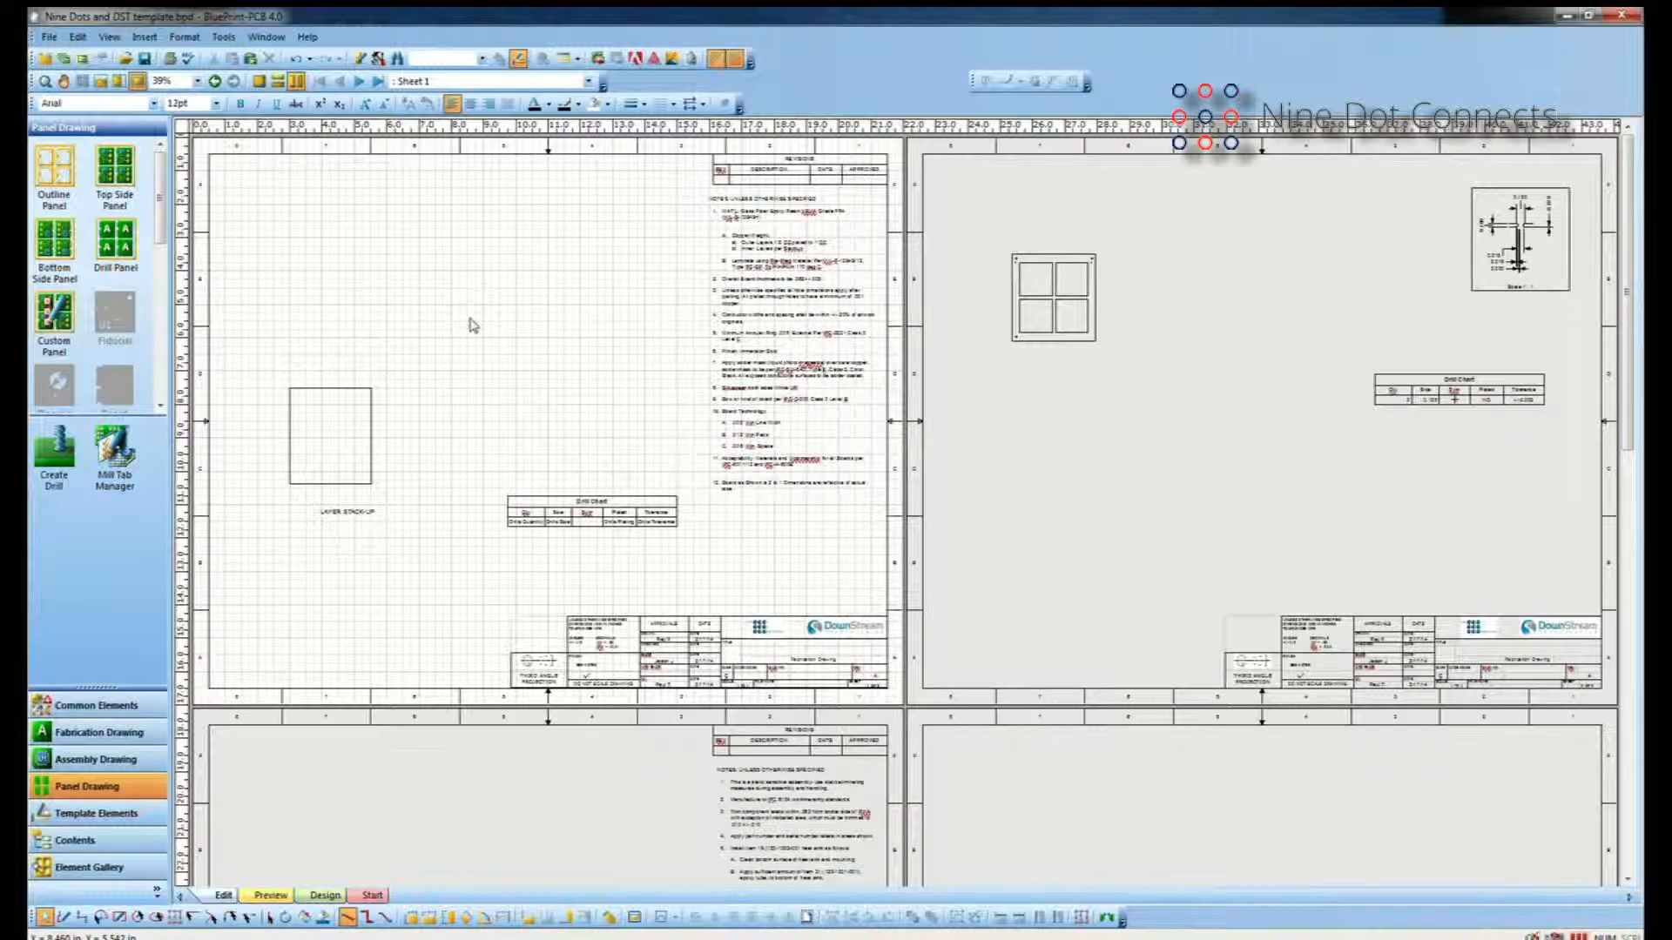
{"action": "scroll", "coordinate": [470, 326], "scroll_direction": "down", "scroll_amount": 1}
{"action": "scroll", "coordinate": [1082, 355], "scroll_direction": "up", "scroll_amount": 1}
{"action": "scroll", "coordinate": [1040, 531], "scroll_direction": "down", "scroll_amount": 2}
{"action": "scroll", "coordinate": [1052, 523], "scroll_direction": "down", "scroll_amount": 4}
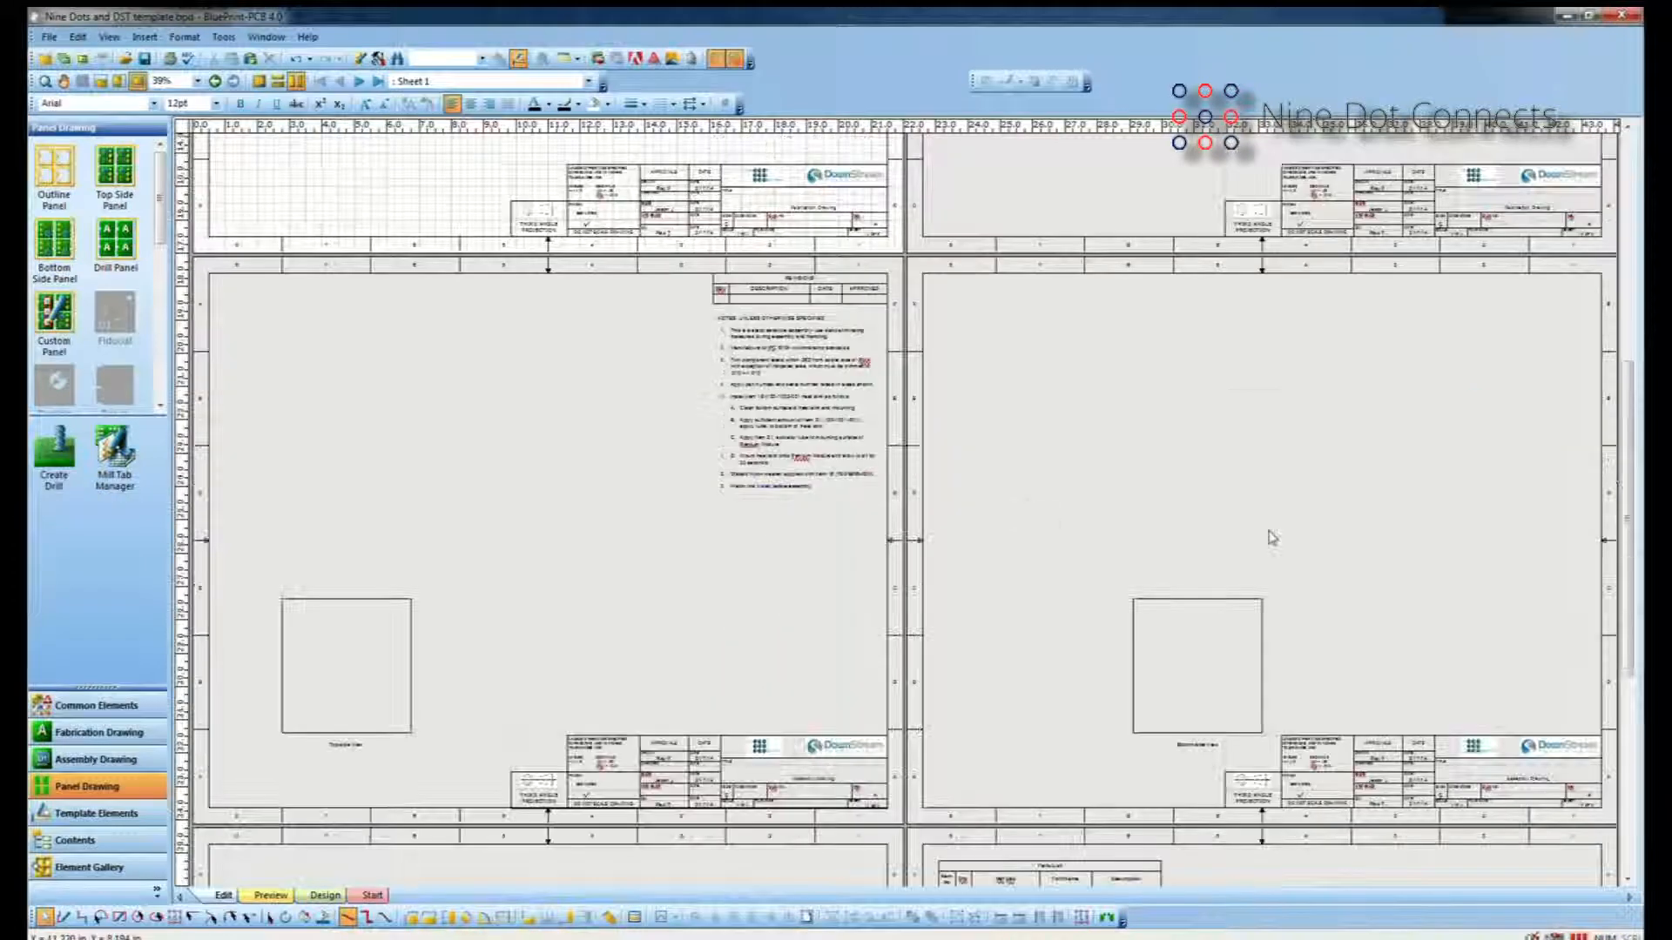
{"action": "scroll", "coordinate": [1268, 534], "scroll_direction": "down", "scroll_amount": 3}
{"action": "scroll", "coordinate": [735, 466], "scroll_direction": "down", "scroll_amount": 4}
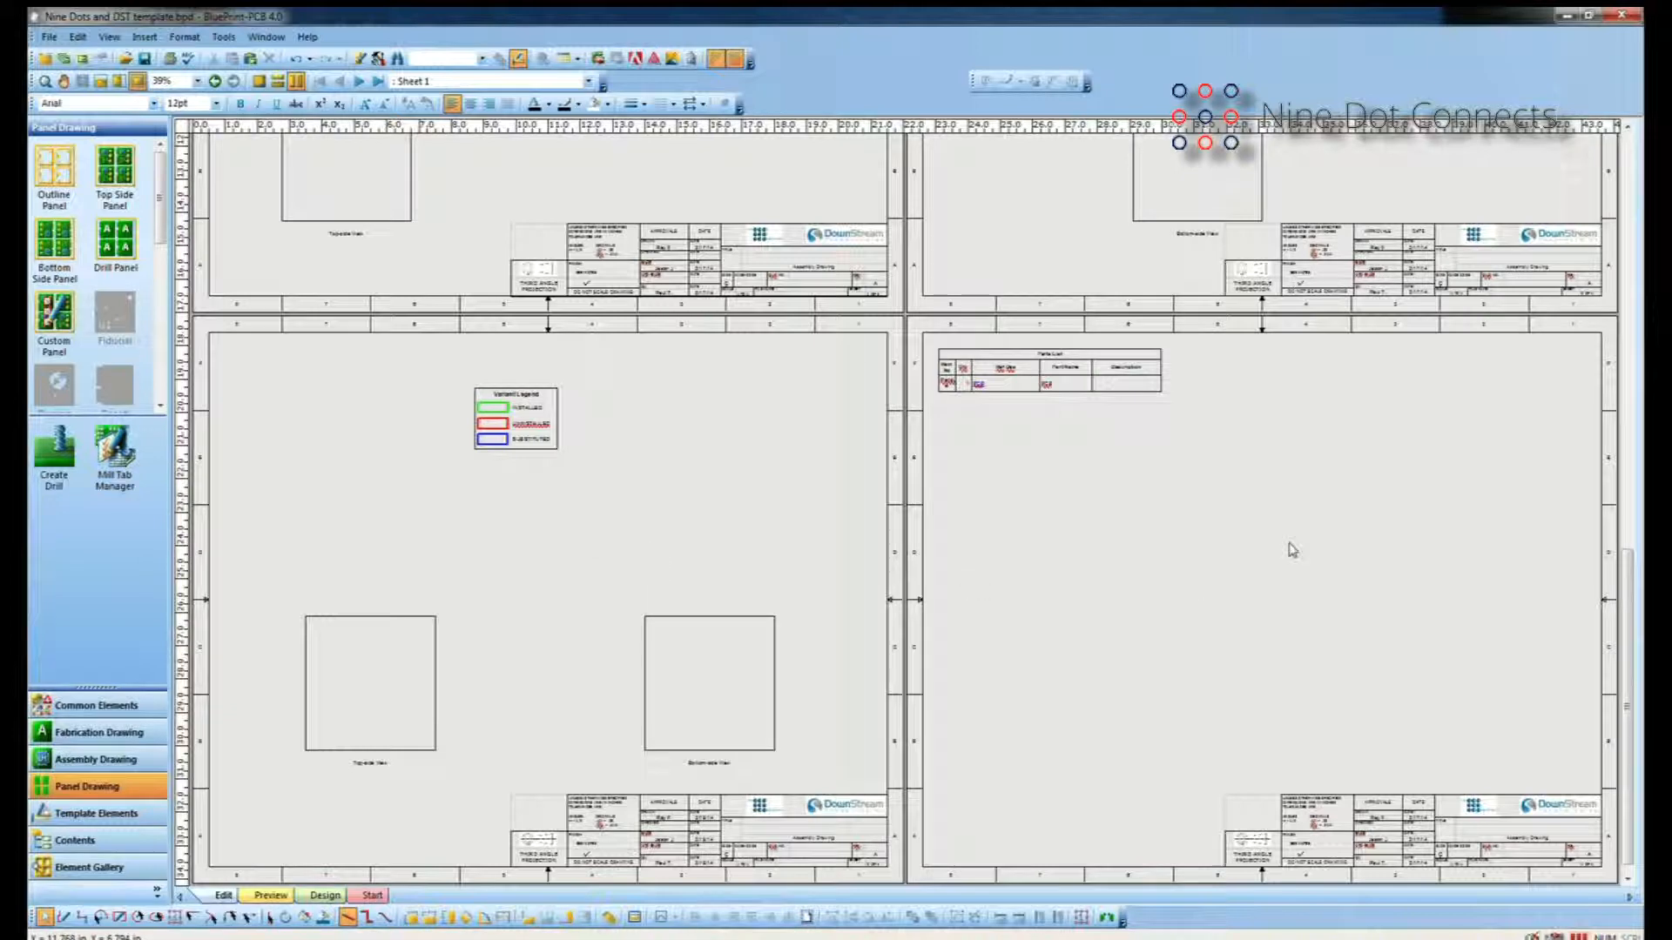
{"action": "scroll", "coordinate": [1292, 550], "scroll_direction": "up", "scroll_amount": 1}
{"action": "scroll", "coordinate": [1292, 550], "scroll_direction": "up", "scroll_amount": 12}
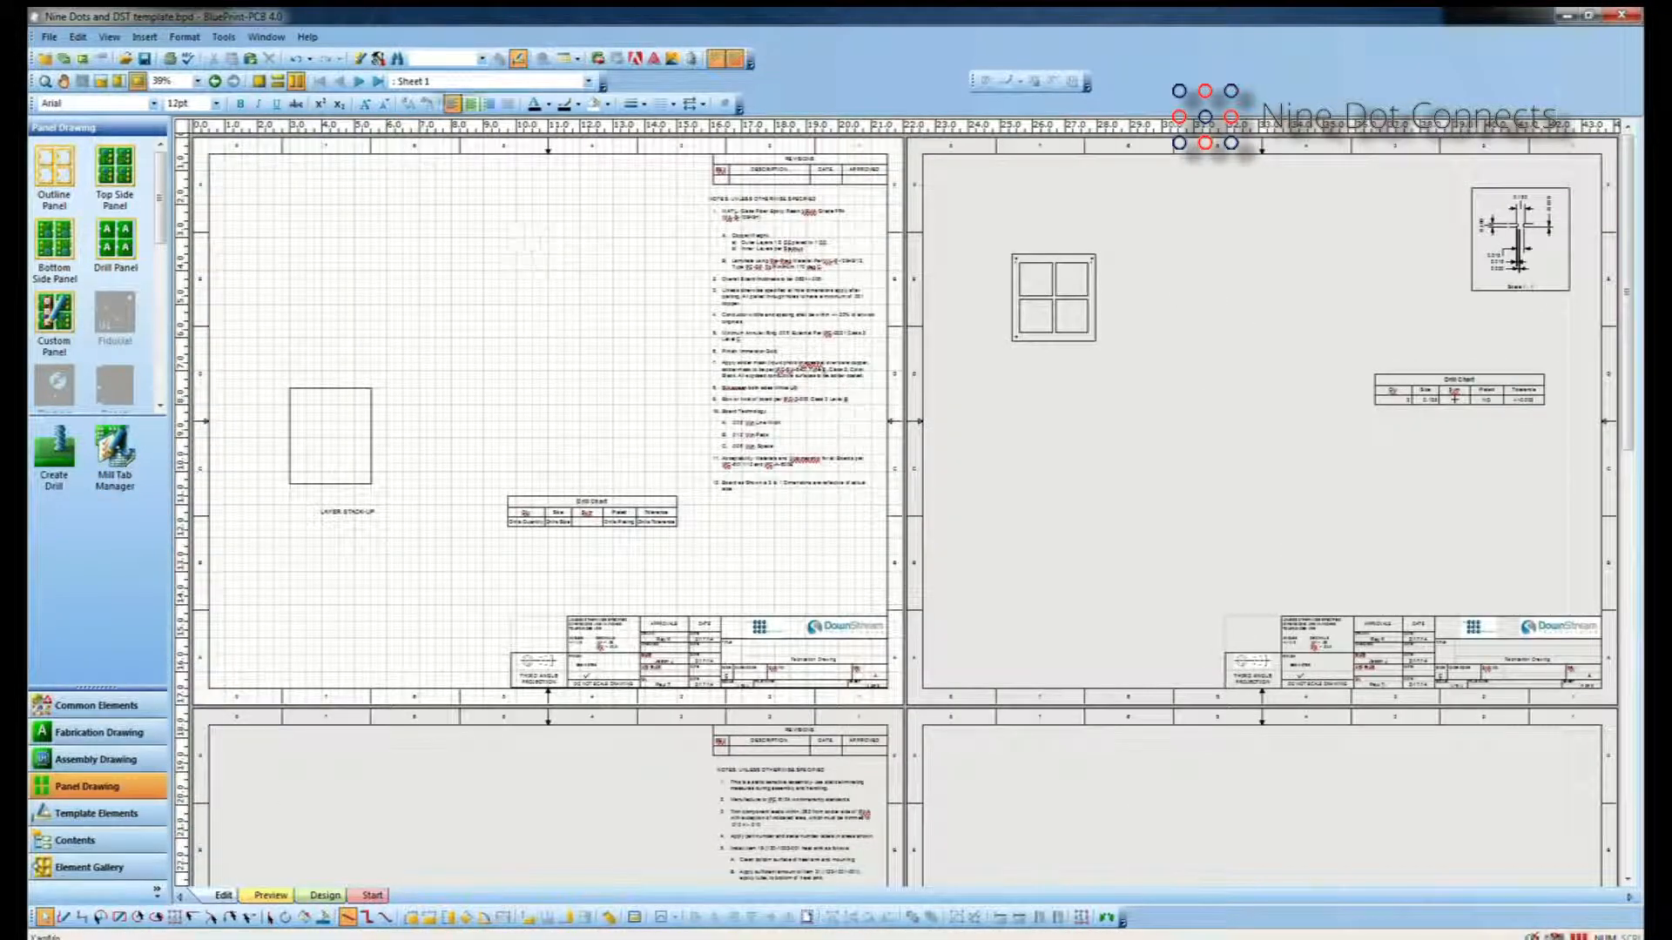
Show the template one sheet at a time and examine the fabrication sheet, the four-board panel and its detail view.
{"action": "left_click", "coordinate": [261, 82]}
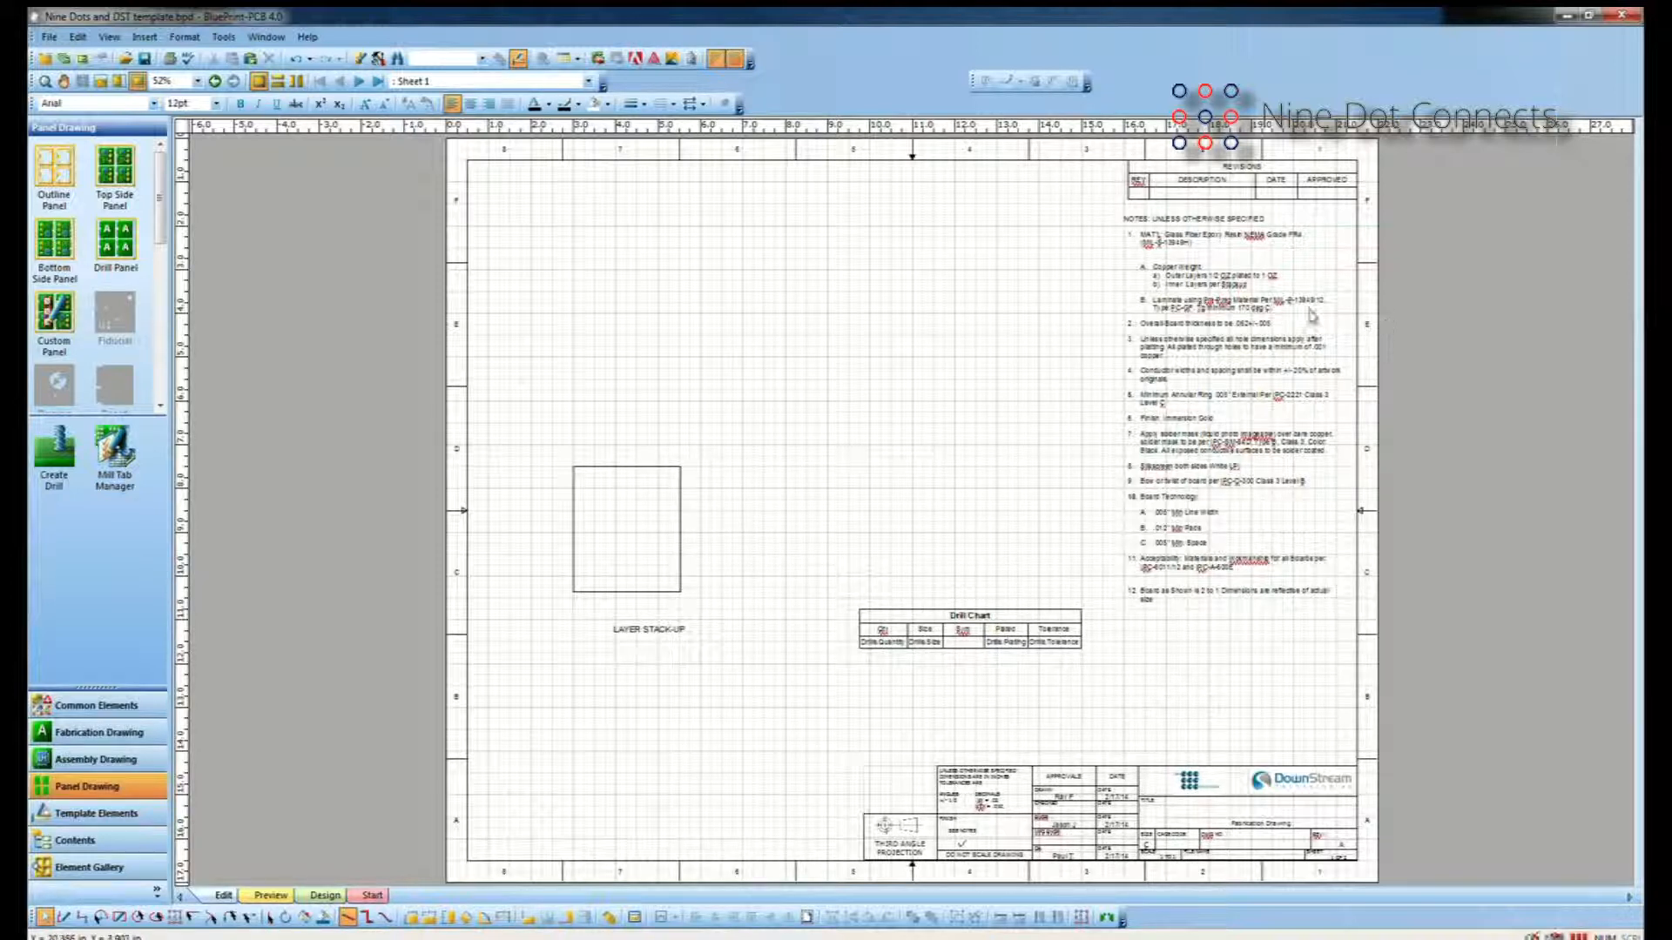
{"action": "left_click", "coordinate": [359, 82]}
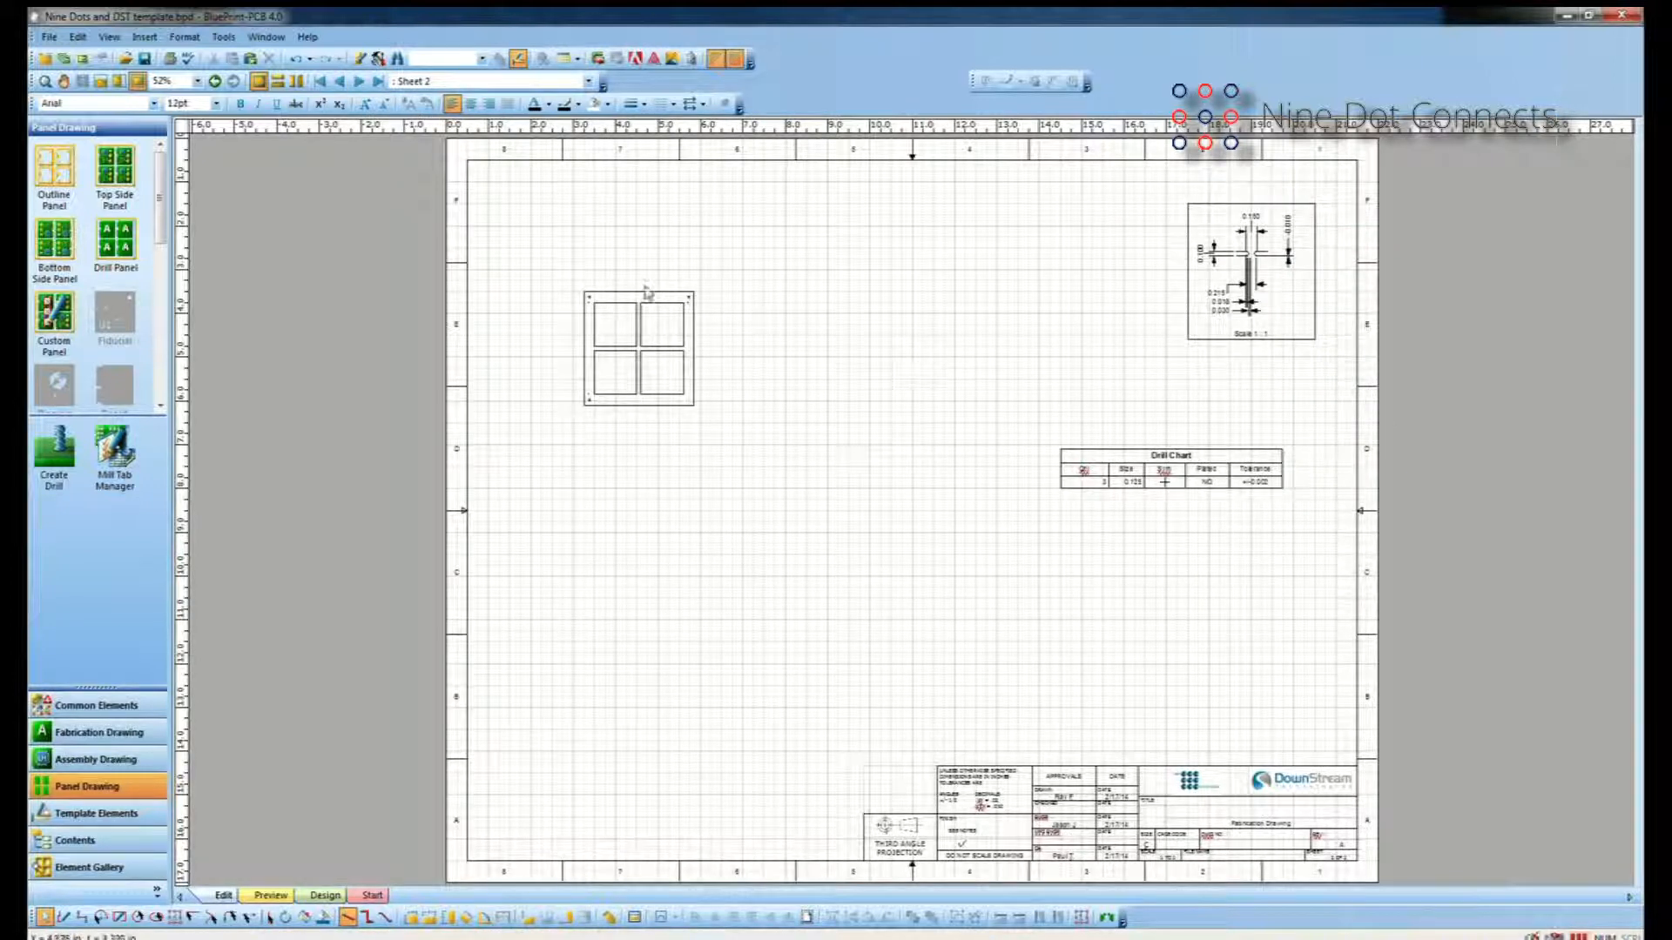
{"action": "middle_click_drag", "start_coordinate": [675, 359], "coordinate": [599, 273]}
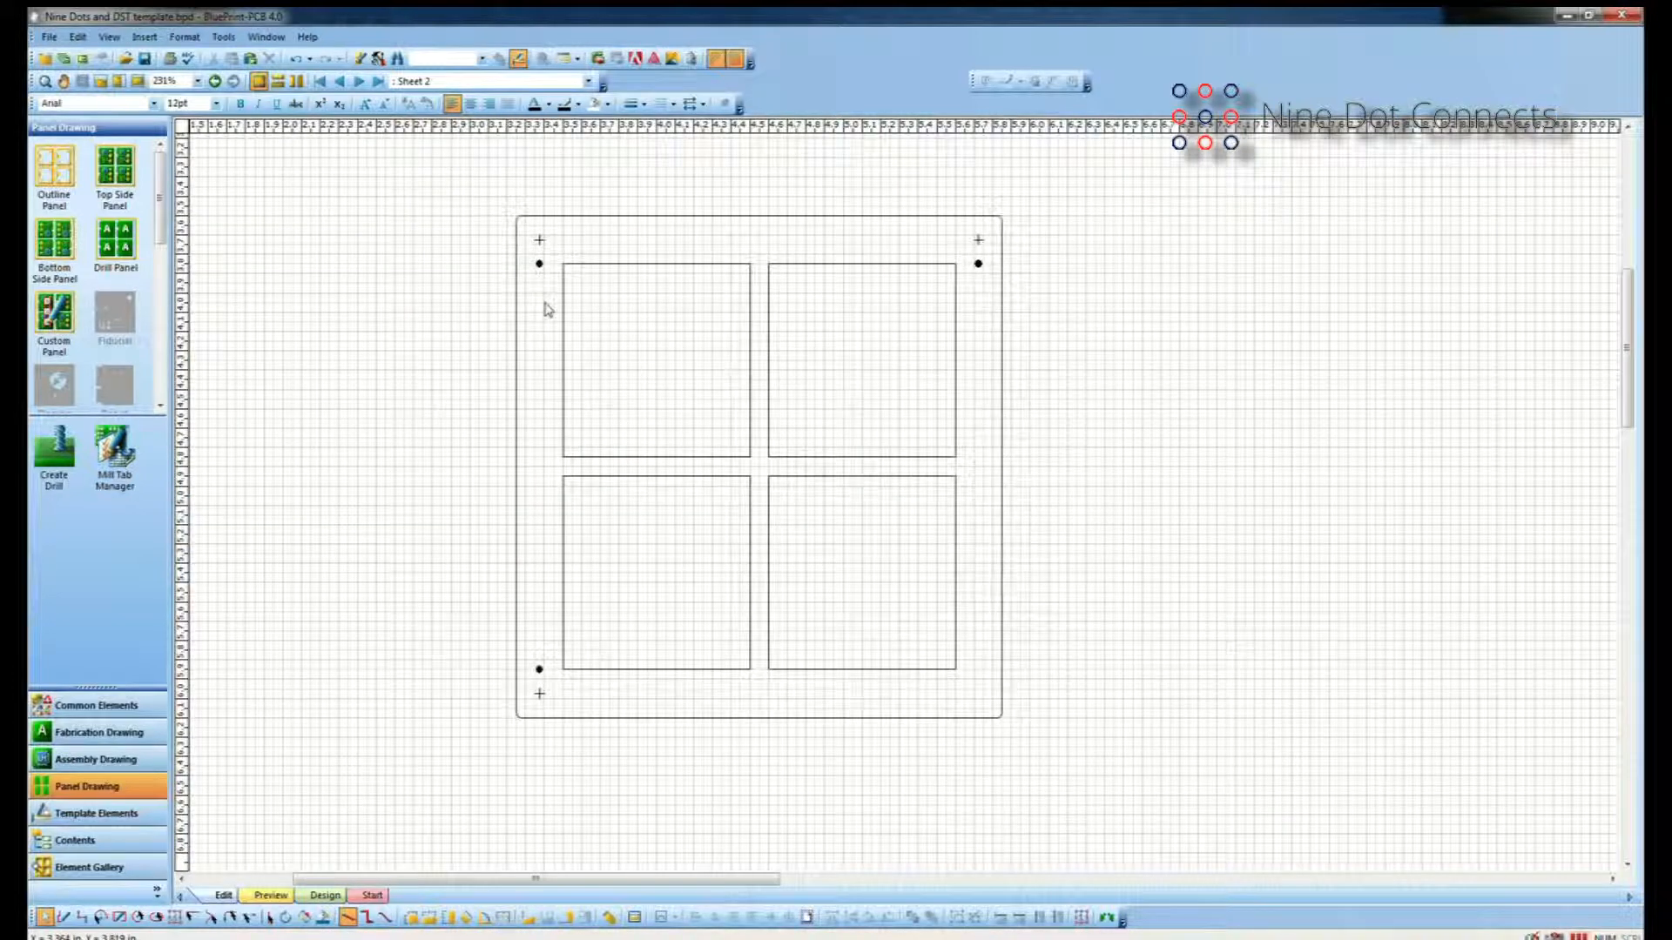
{"action": "middle_click_drag", "start_coordinate": [1060, 415], "coordinate": [1093, 466]}
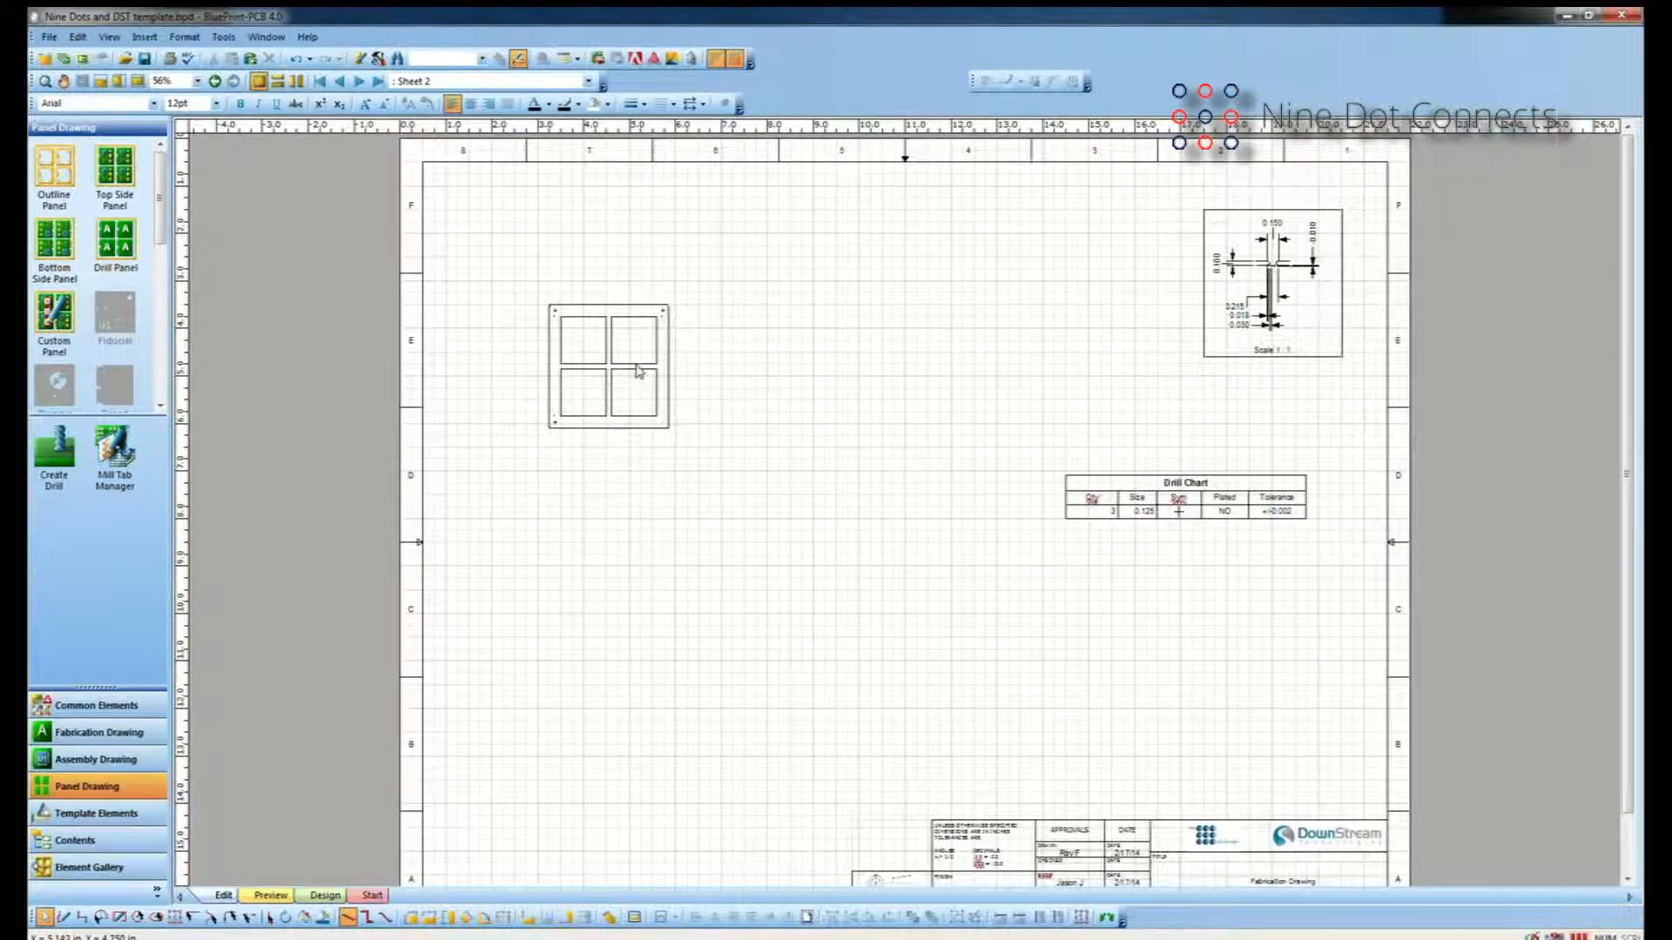
{"action": "middle_click_drag", "start_coordinate": [1251, 289], "coordinate": [1290, 195]}
{"action": "middle_click_drag", "start_coordinate": [686, 443], "coordinate": [758, 527]}
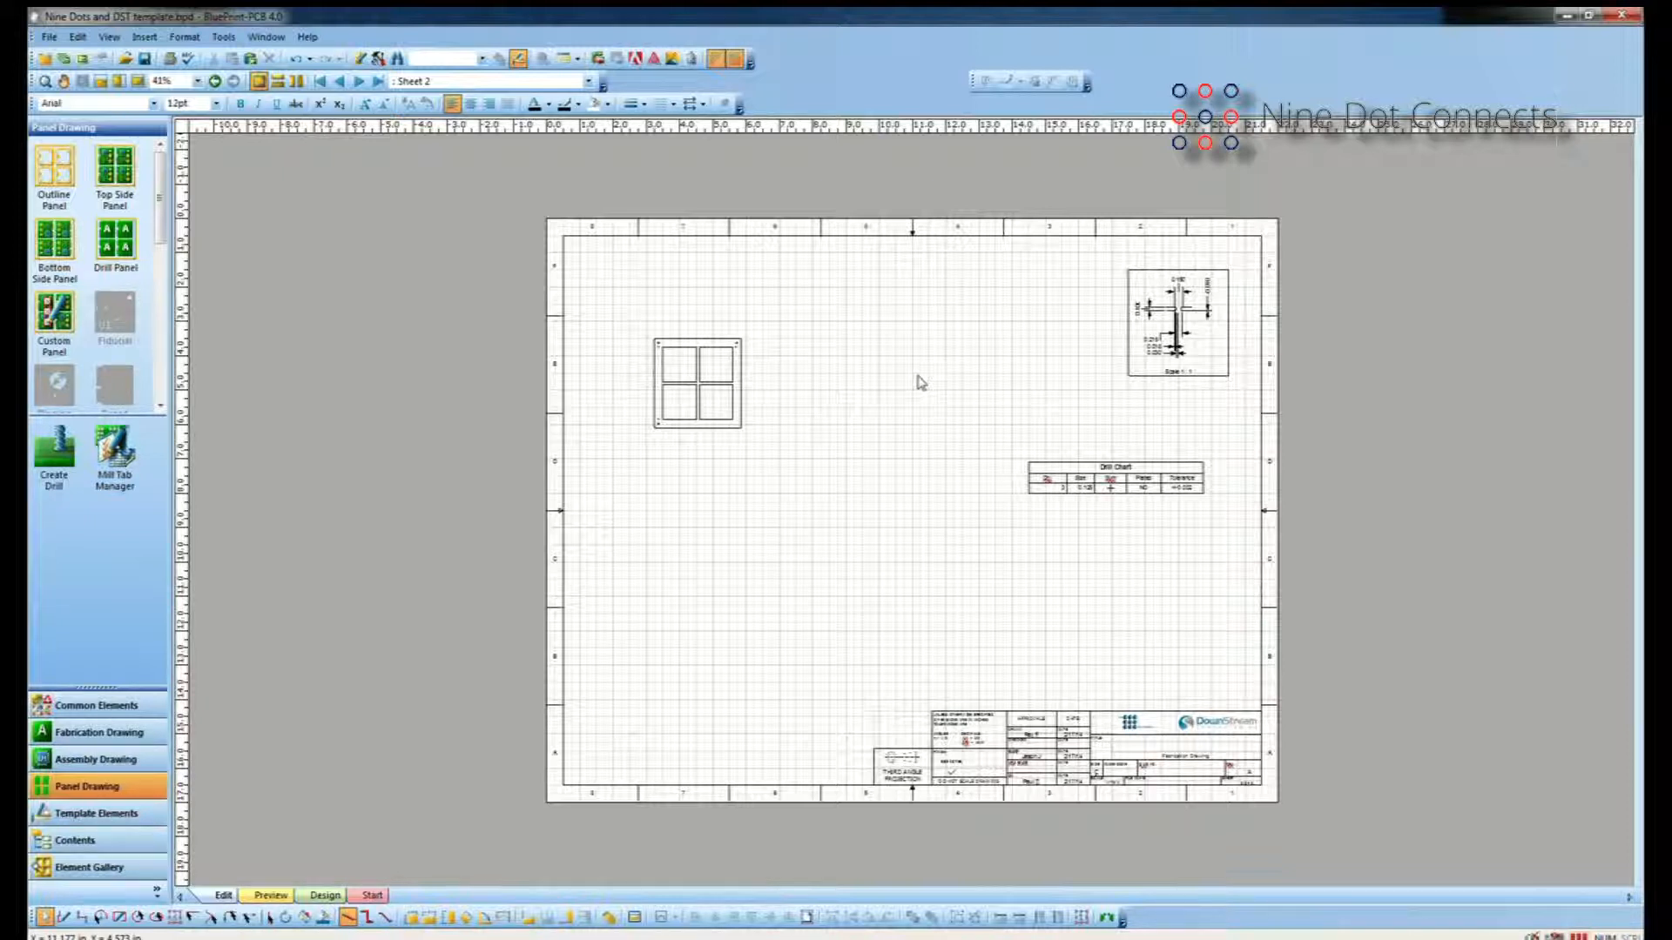
Look through the assembly, variant legend and parts list sheets one by one, and return to the first fabrication sheet.
{"action": "left_click", "coordinate": [360, 82]}
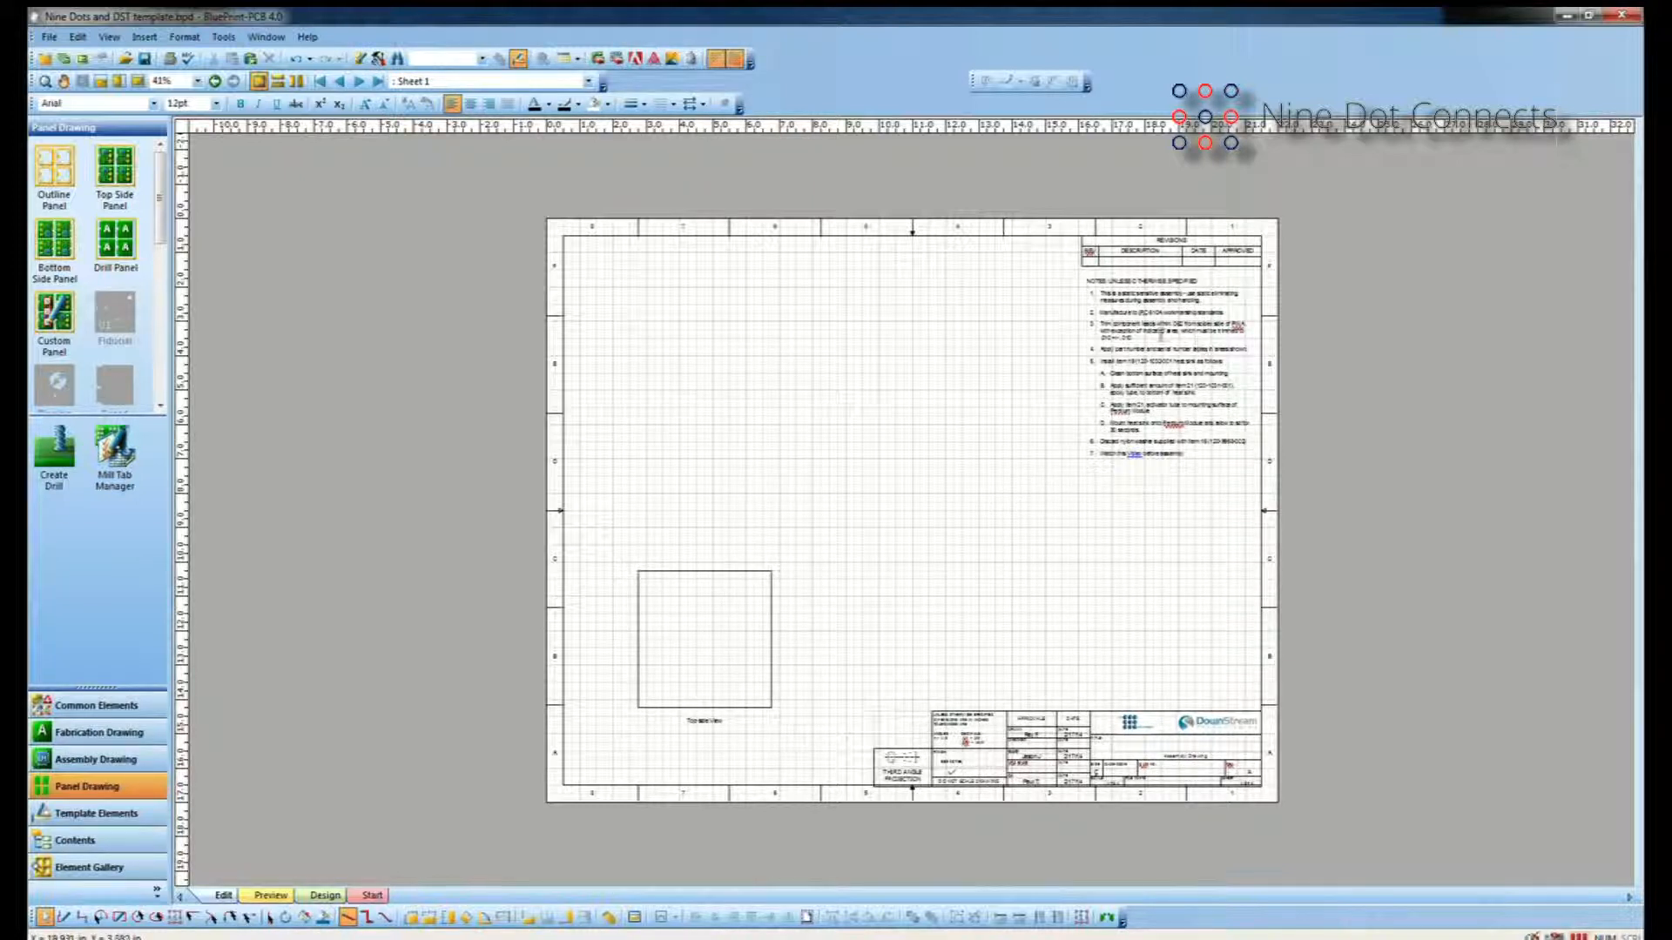
{"action": "left_click", "coordinate": [359, 82]}
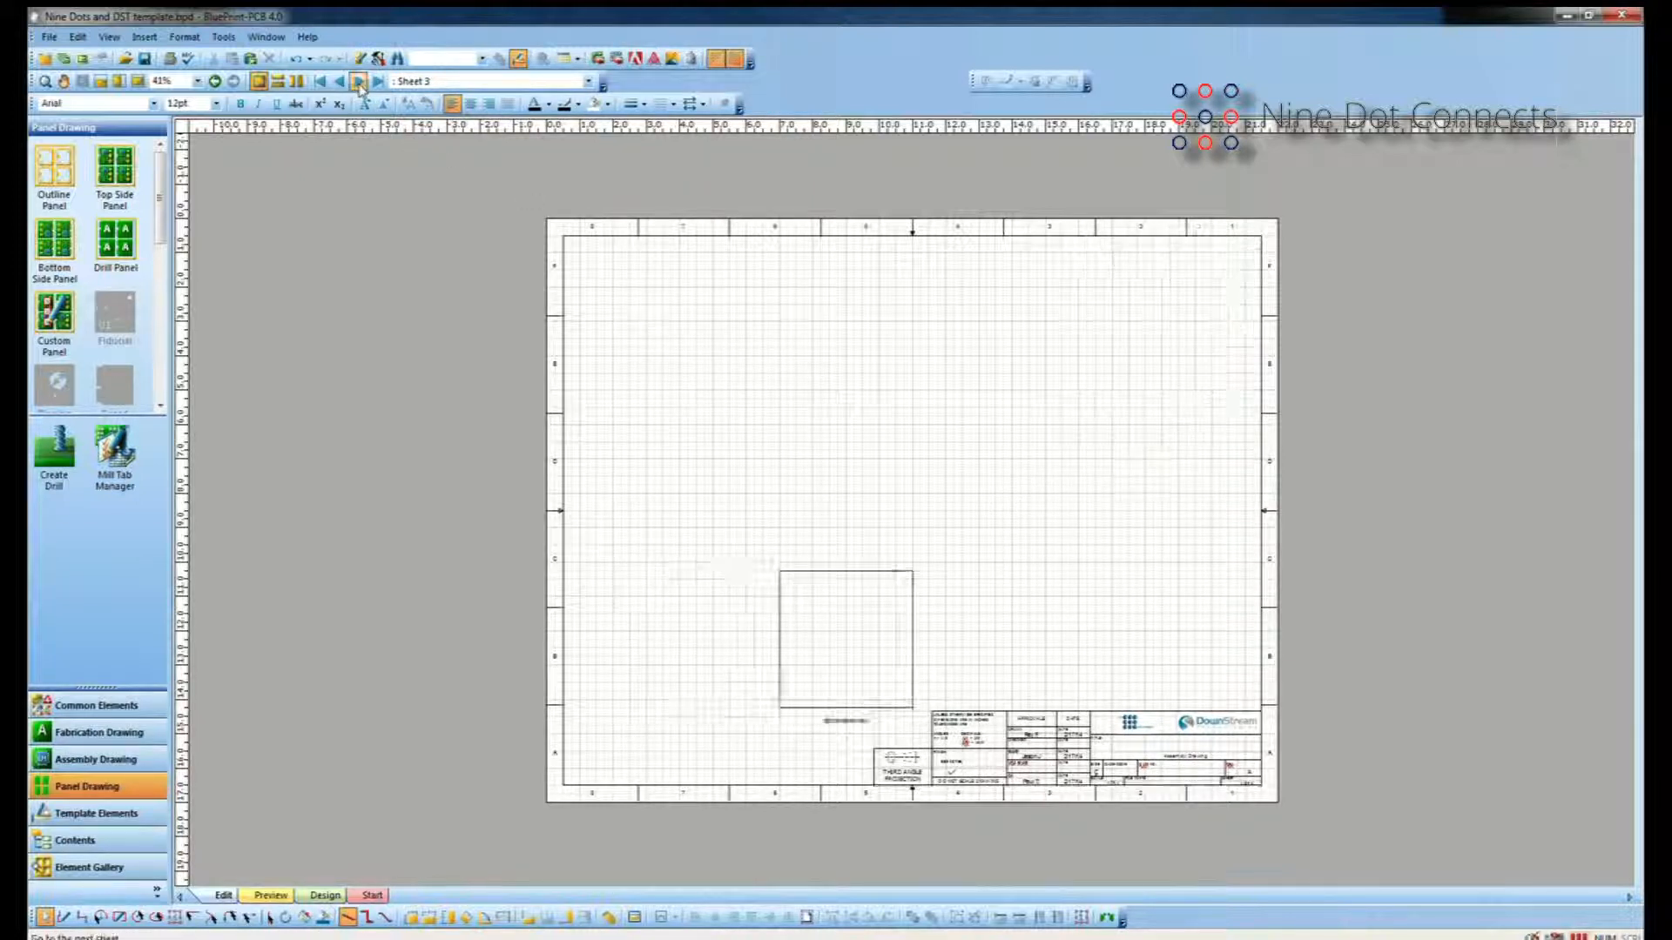
{"action": "left_click", "coordinate": [360, 82]}
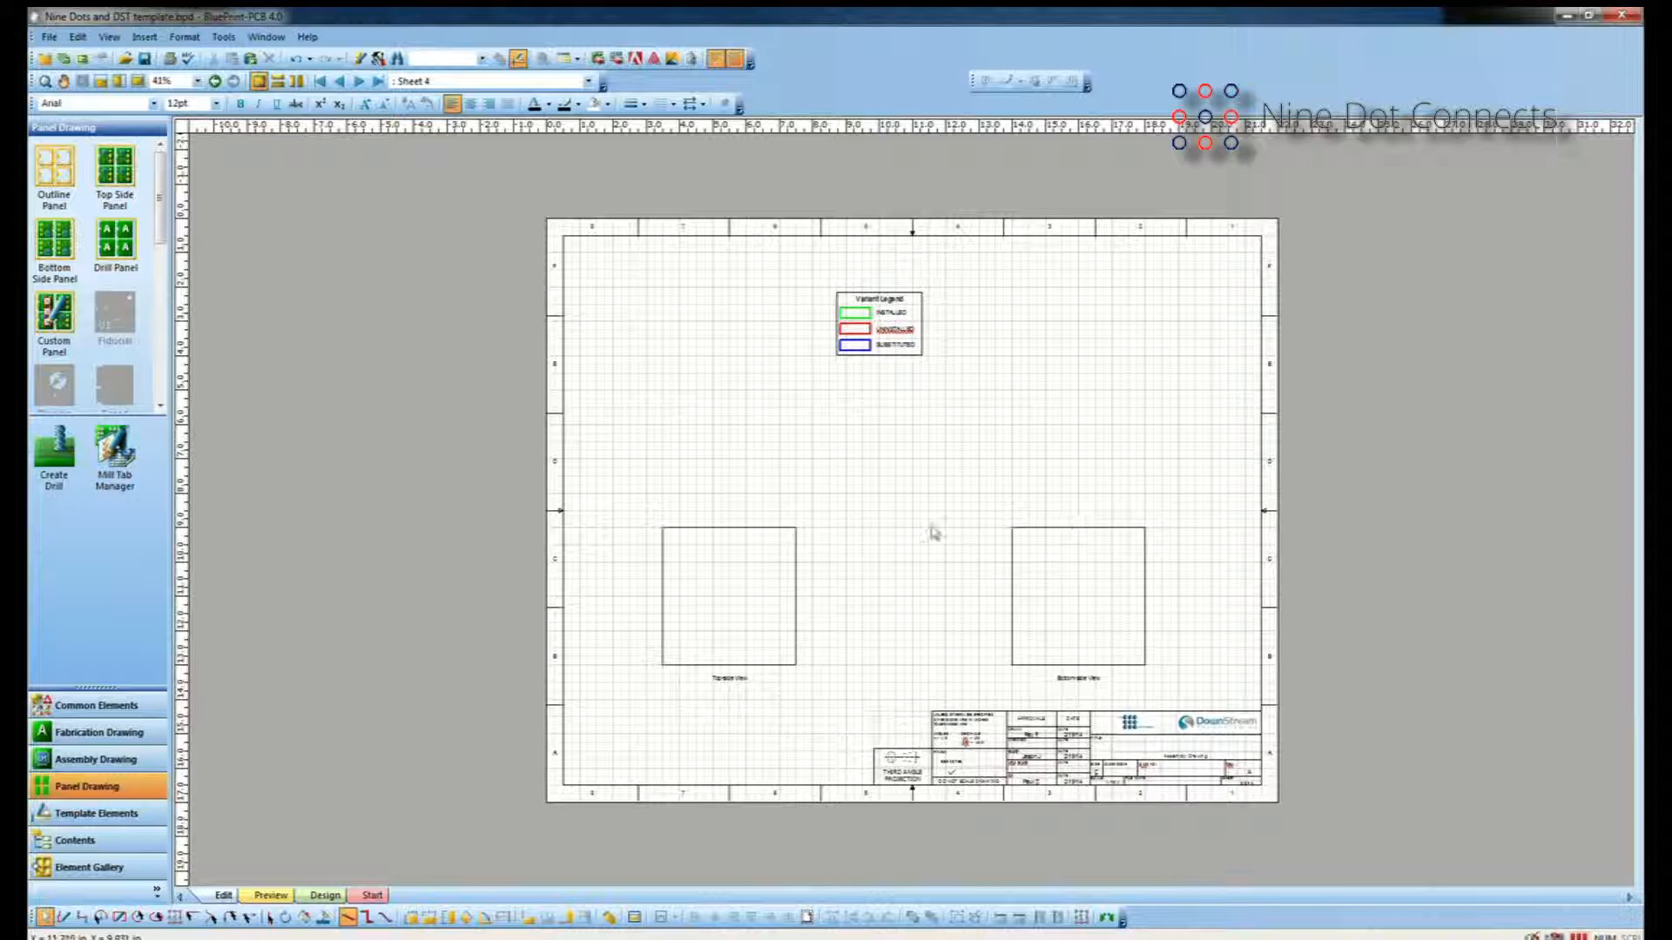
{"action": "left_click", "coordinate": [359, 81]}
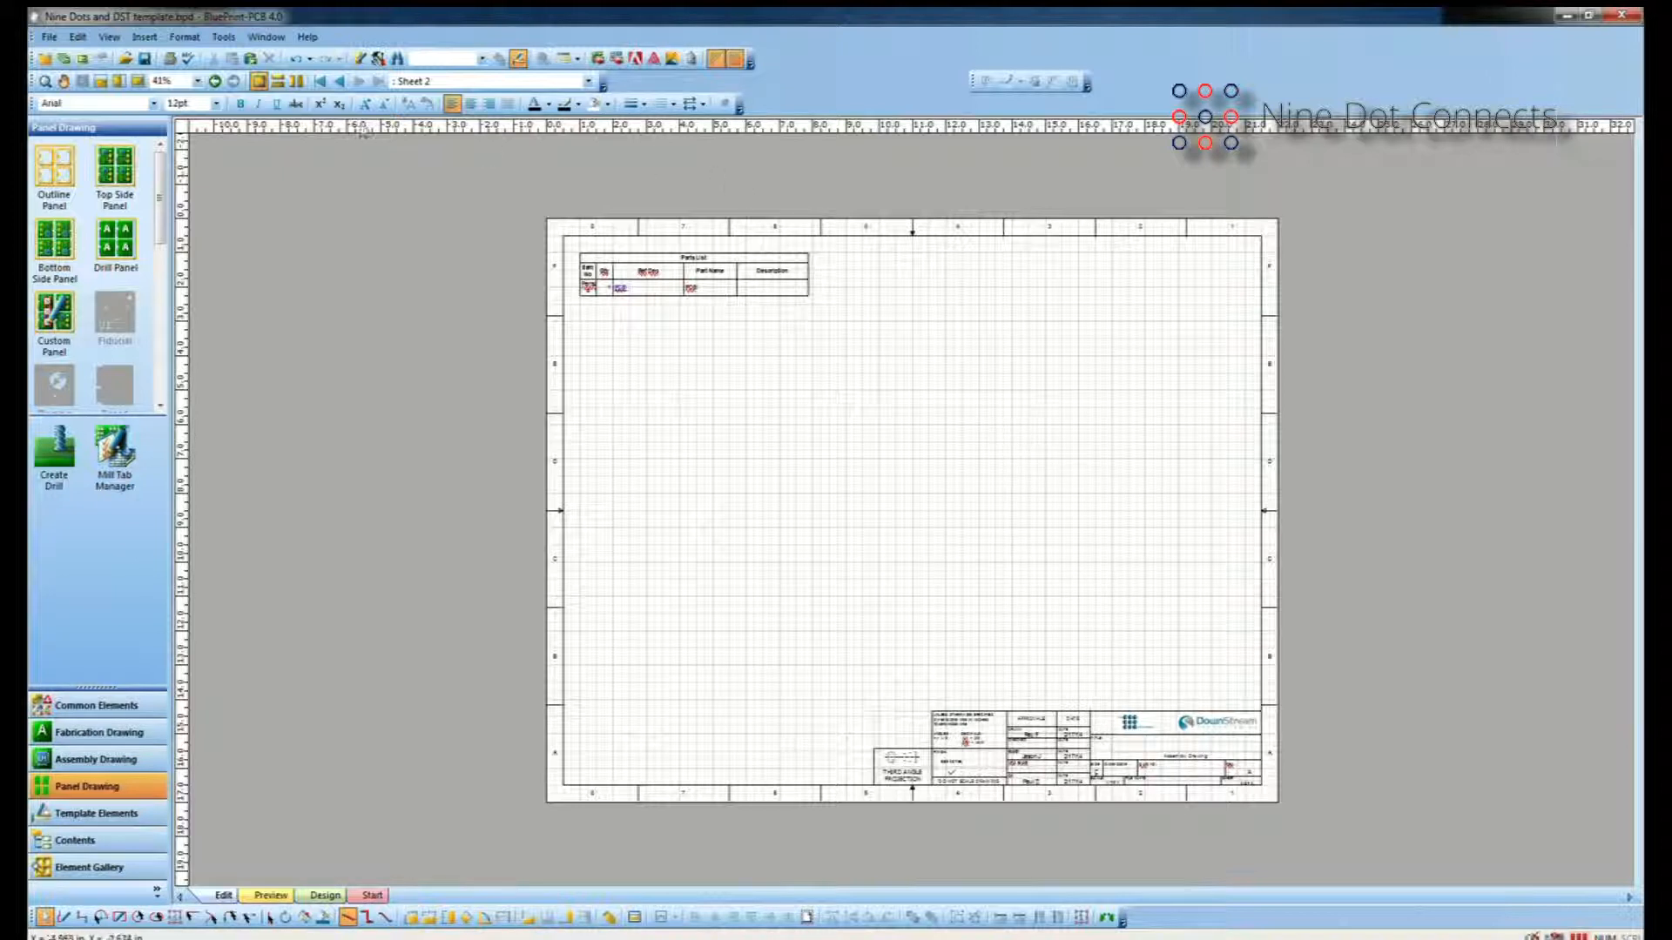
{"action": "left_click", "coordinate": [320, 81]}
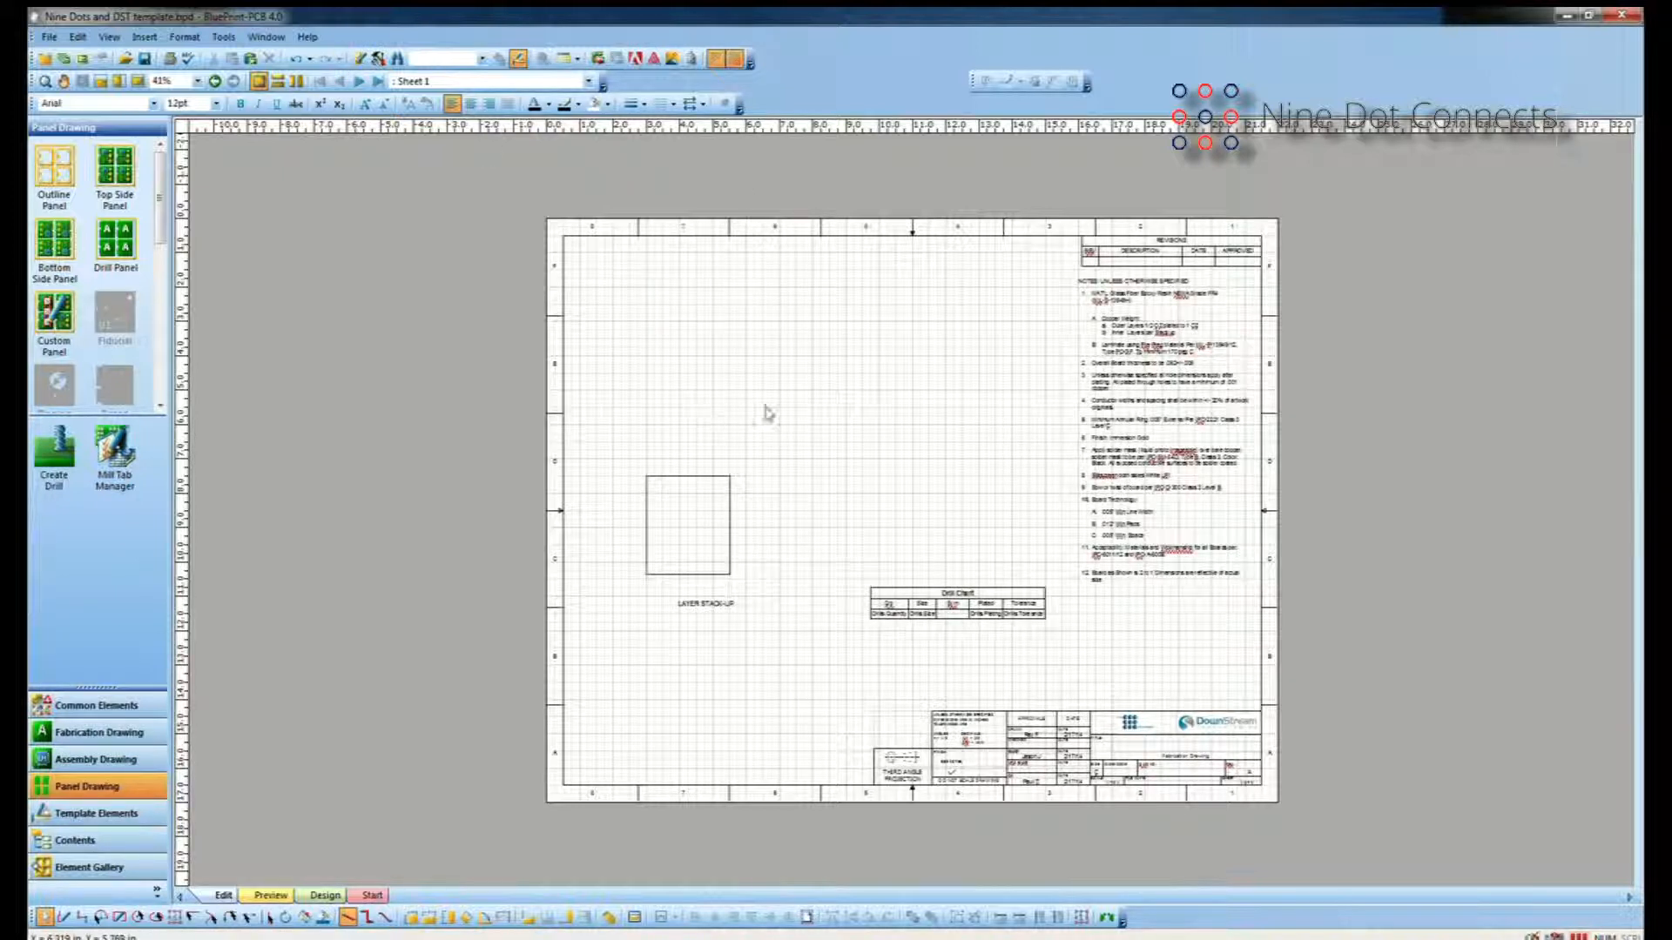
Import the Altium ODB++ data from the odb folder of Altium Road Show ODB with Relative Origin, auto-updating all listed template elements.
{"action": "left_click", "coordinate": [49, 38]}
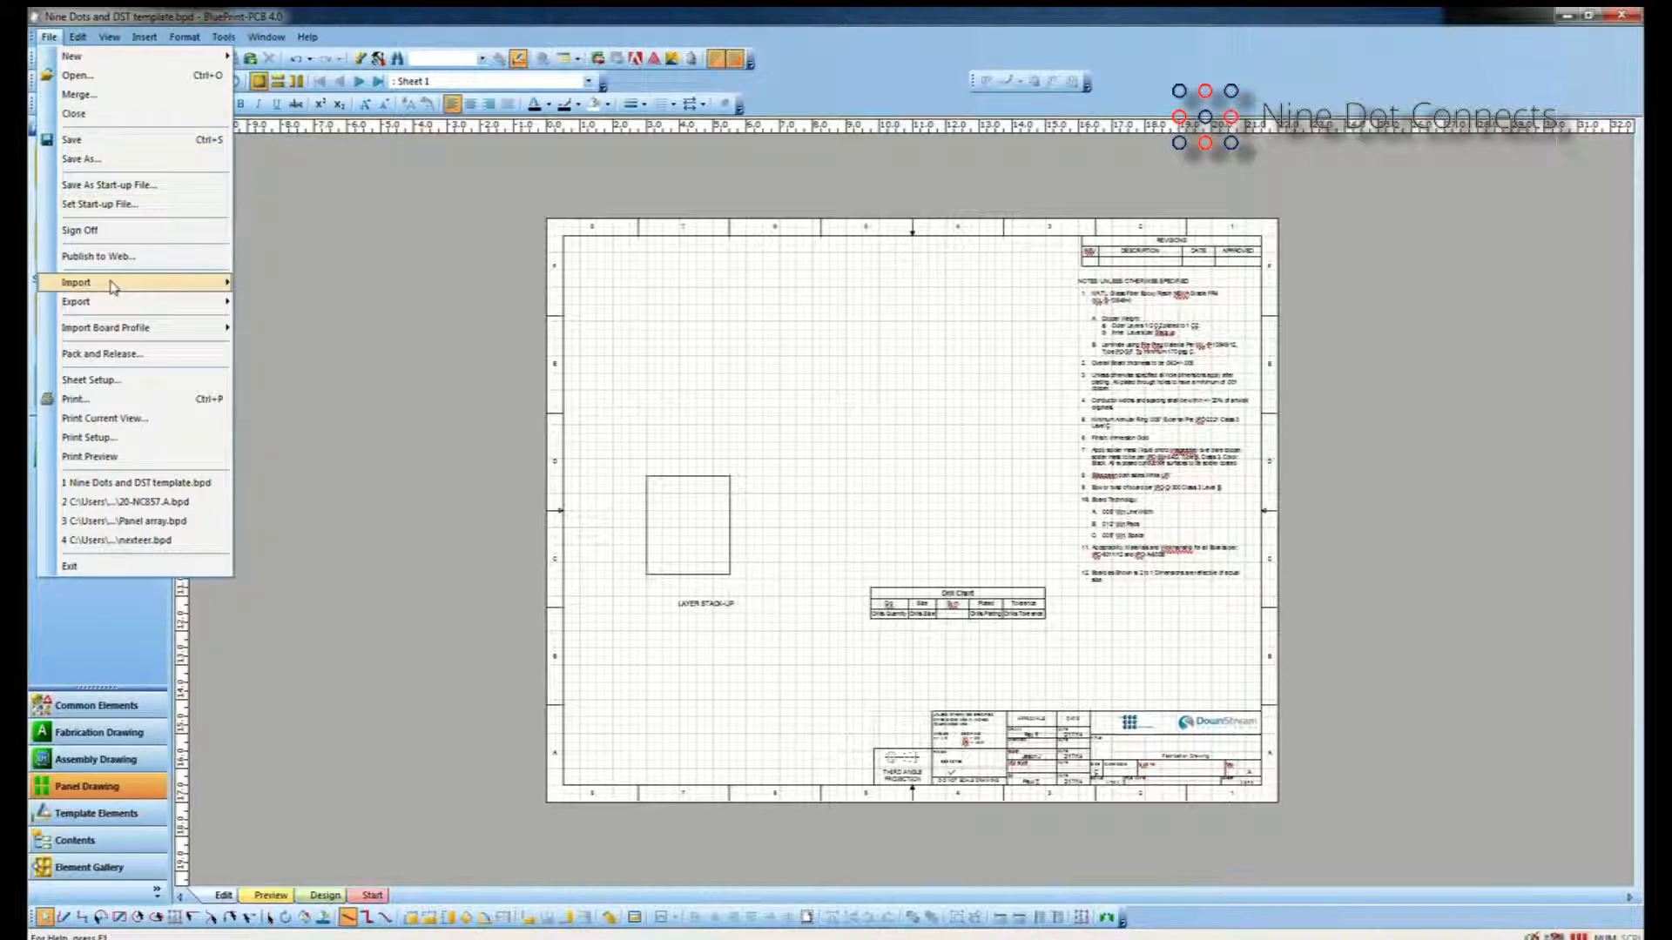
{"action": "mouse_move", "coordinate": [114, 290]}
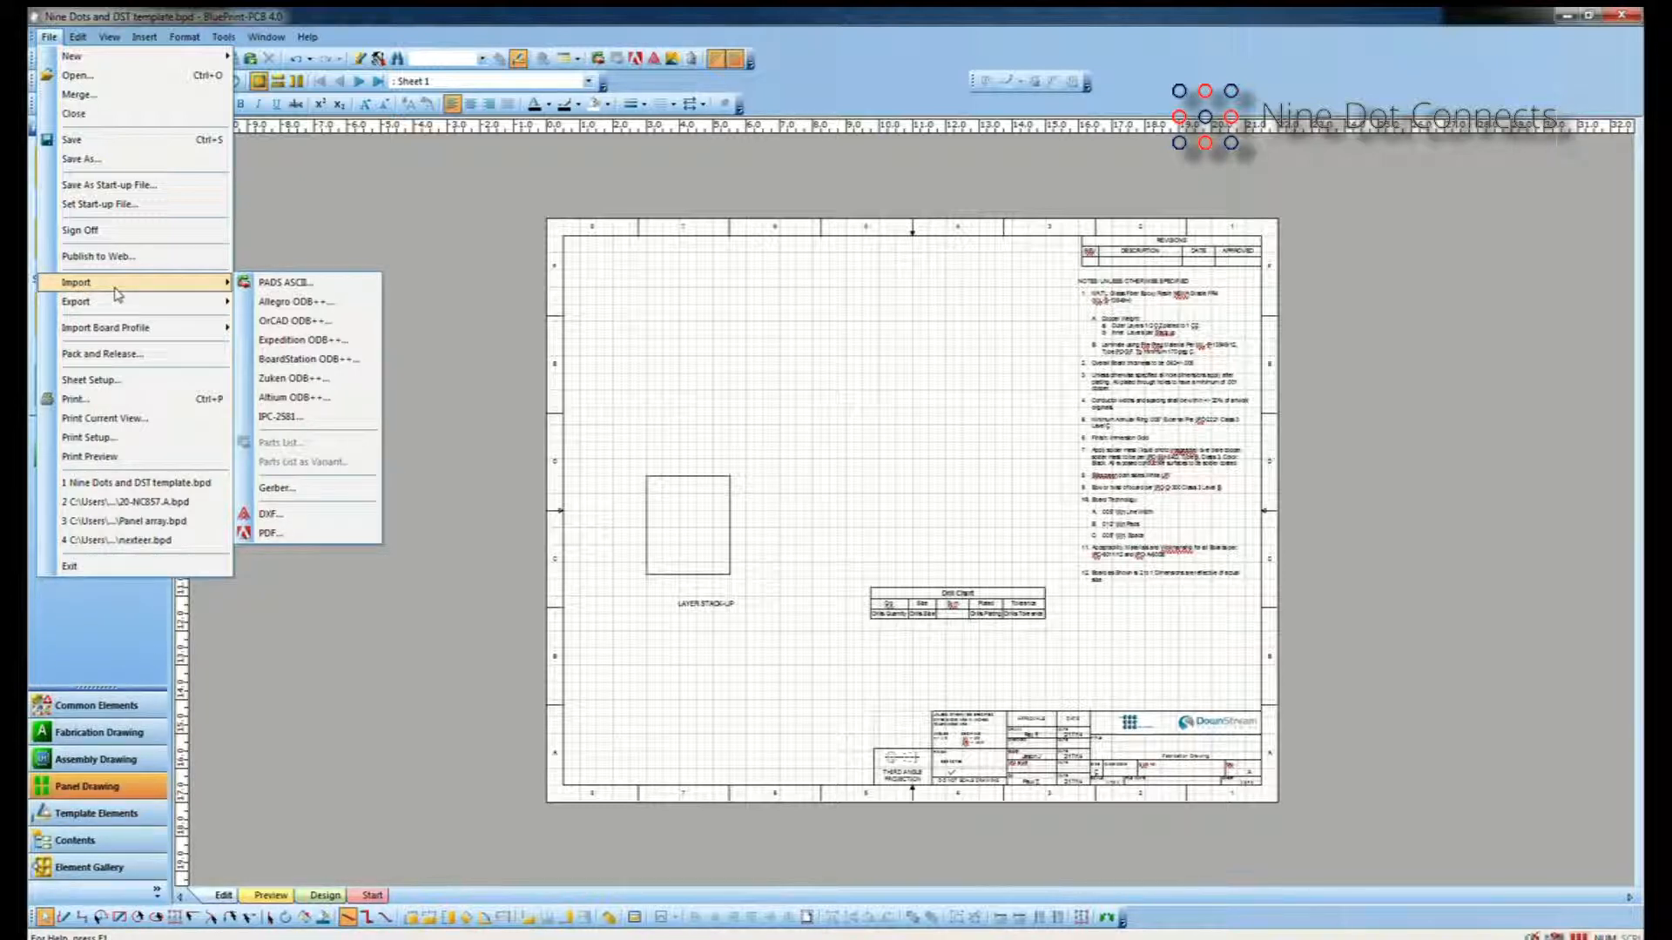
{"action": "left_click", "coordinate": [320, 397]}
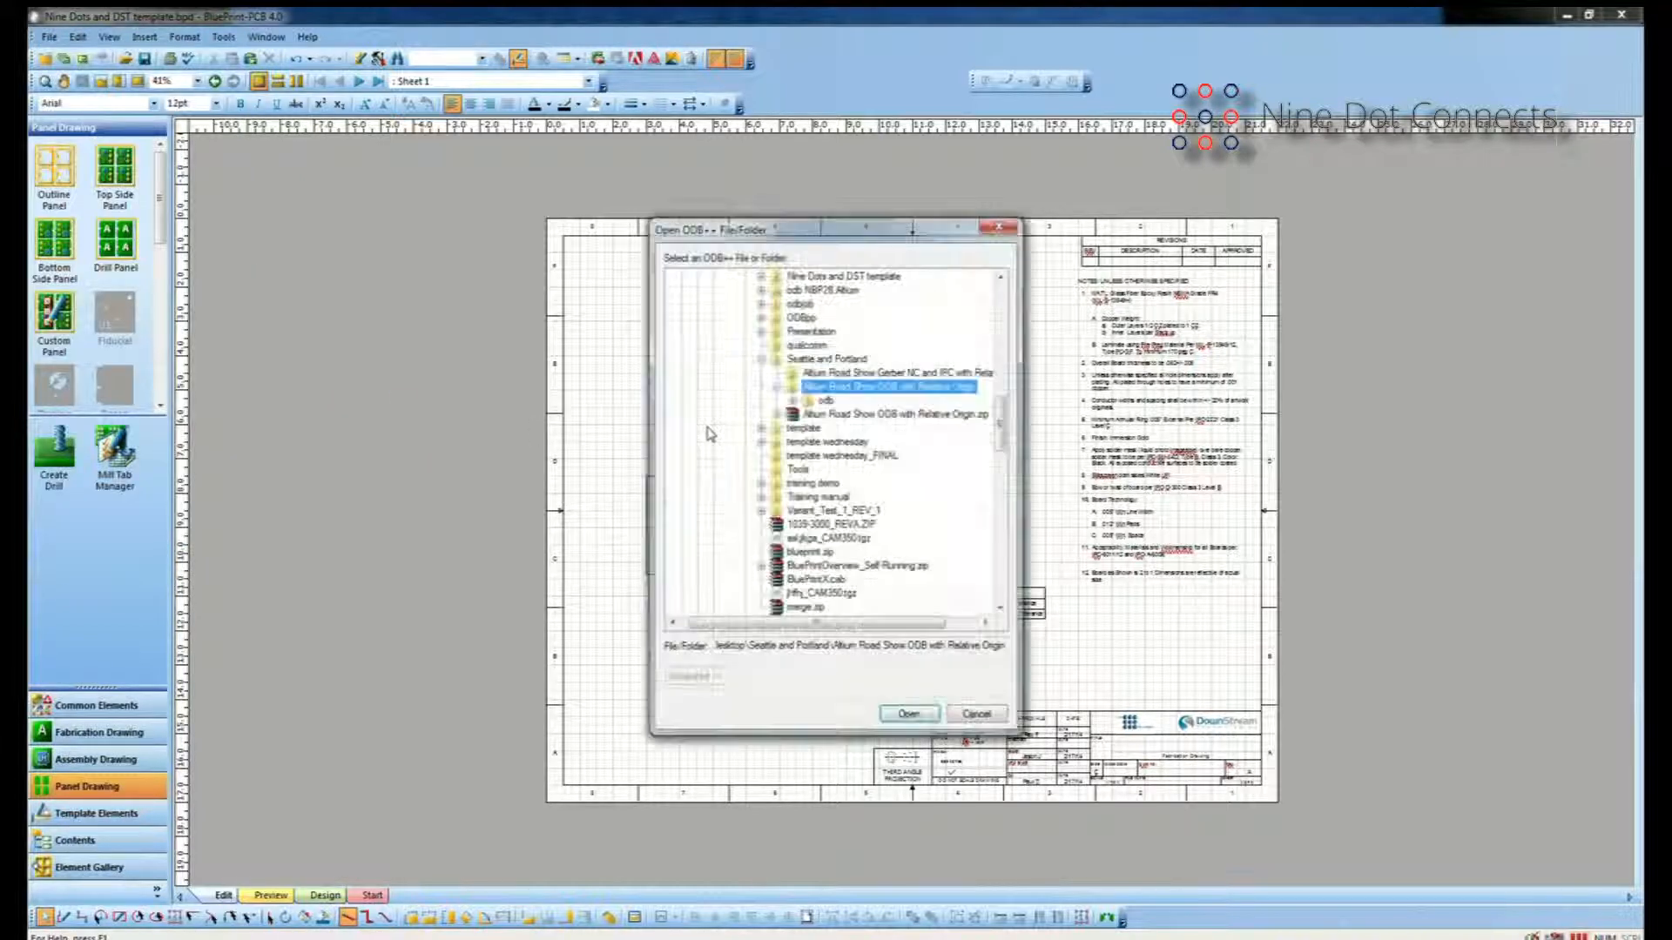
{"action": "left_click", "coordinate": [826, 401]}
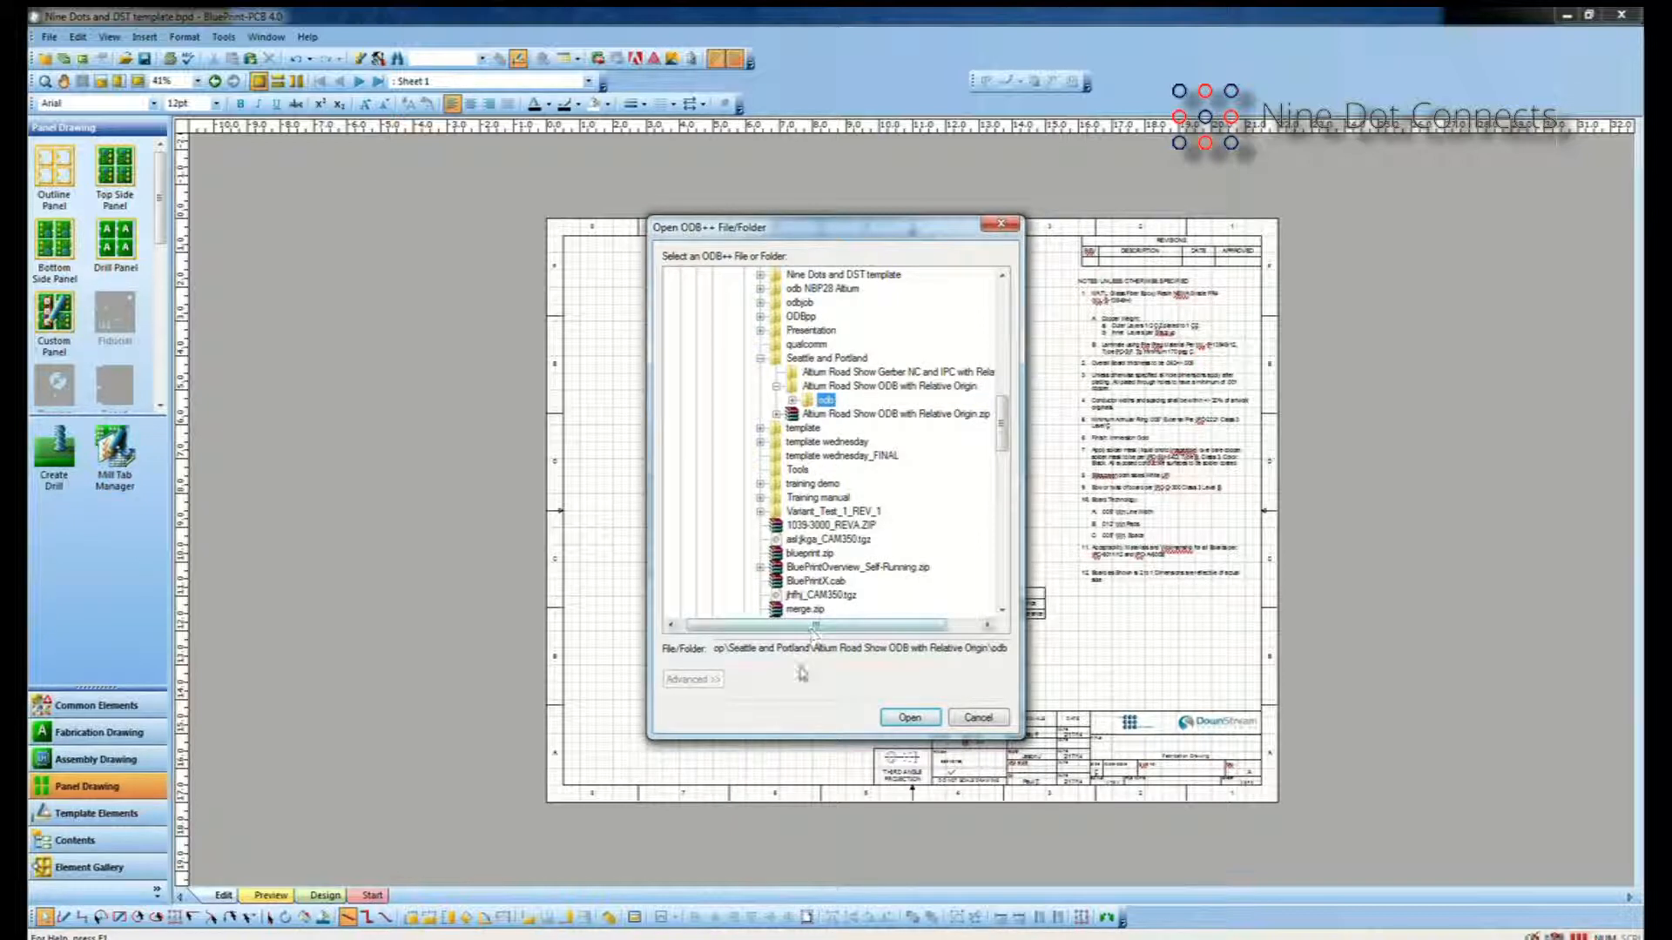
{"action": "left_click", "coordinate": [910, 717]}
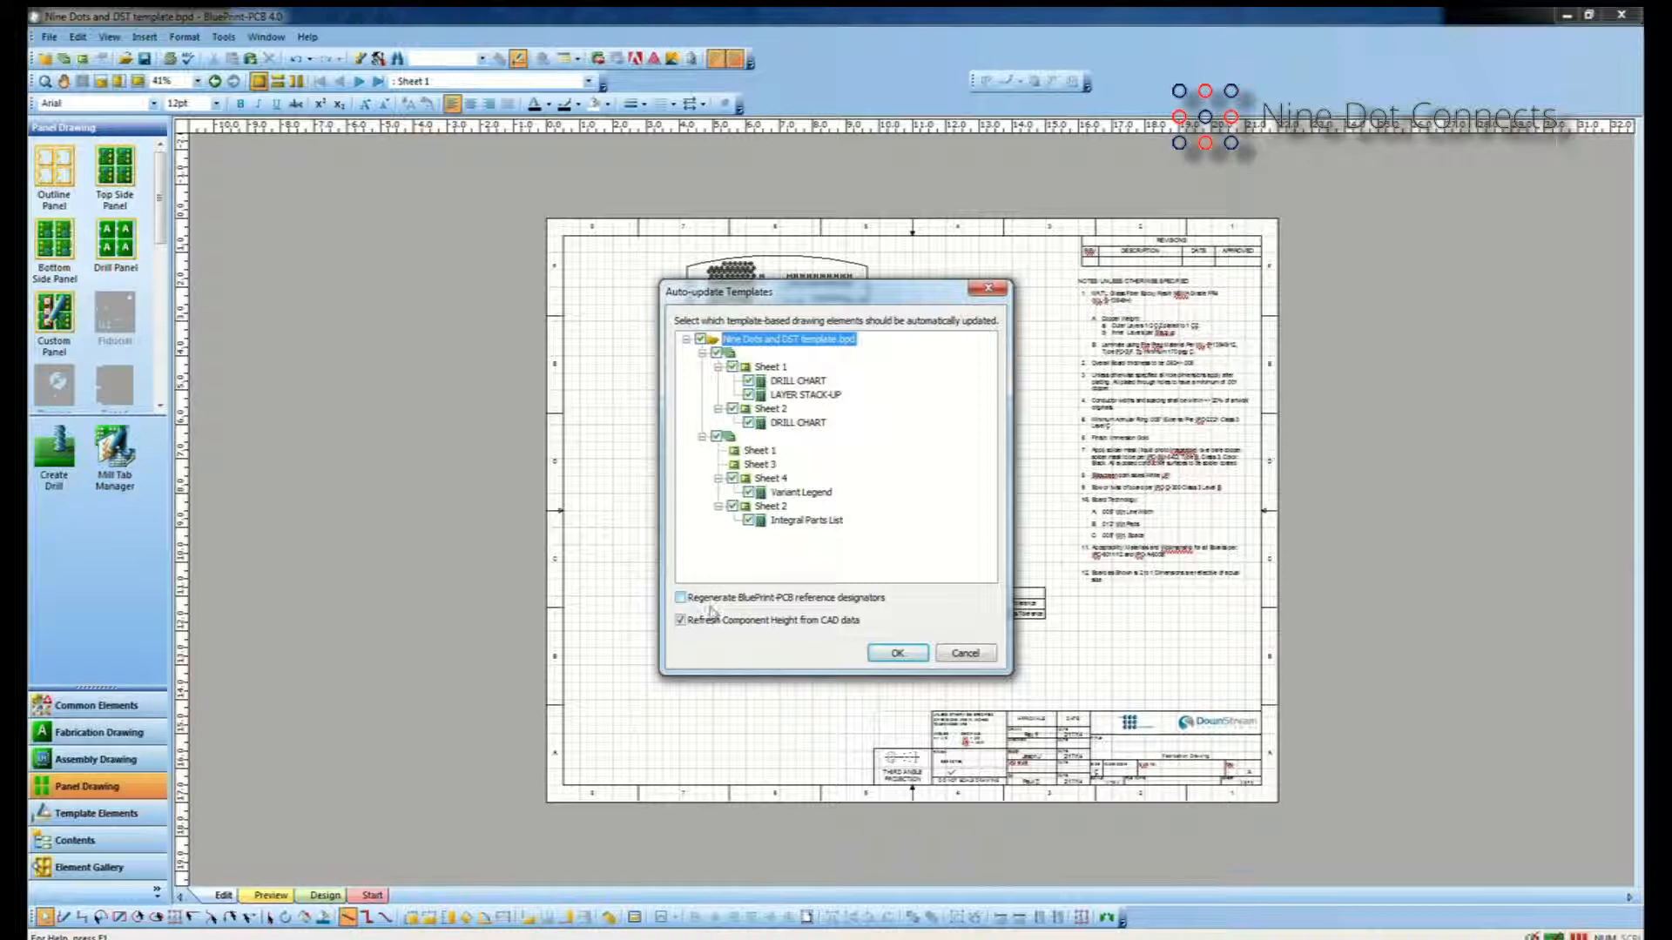
{"action": "left_click", "coordinate": [897, 655]}
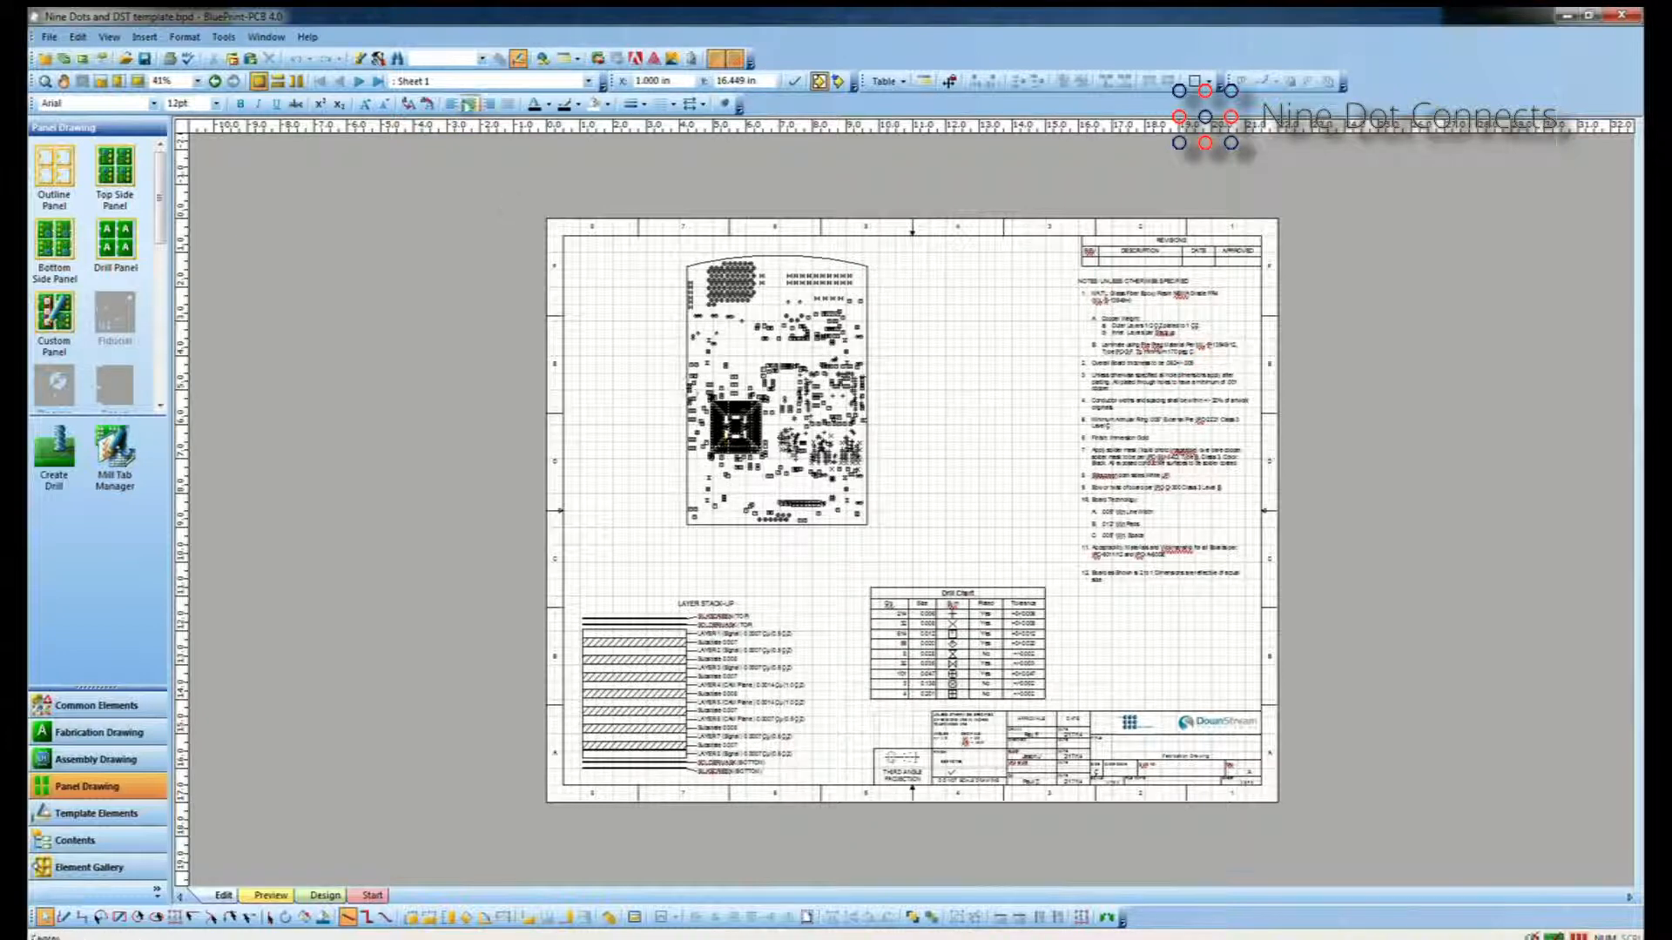
Show the sheets side by side to examine the populated fabrication, panel and assembly drawings, and return to the single-sheet layout.
{"action": "left_click", "coordinate": [297, 83]}
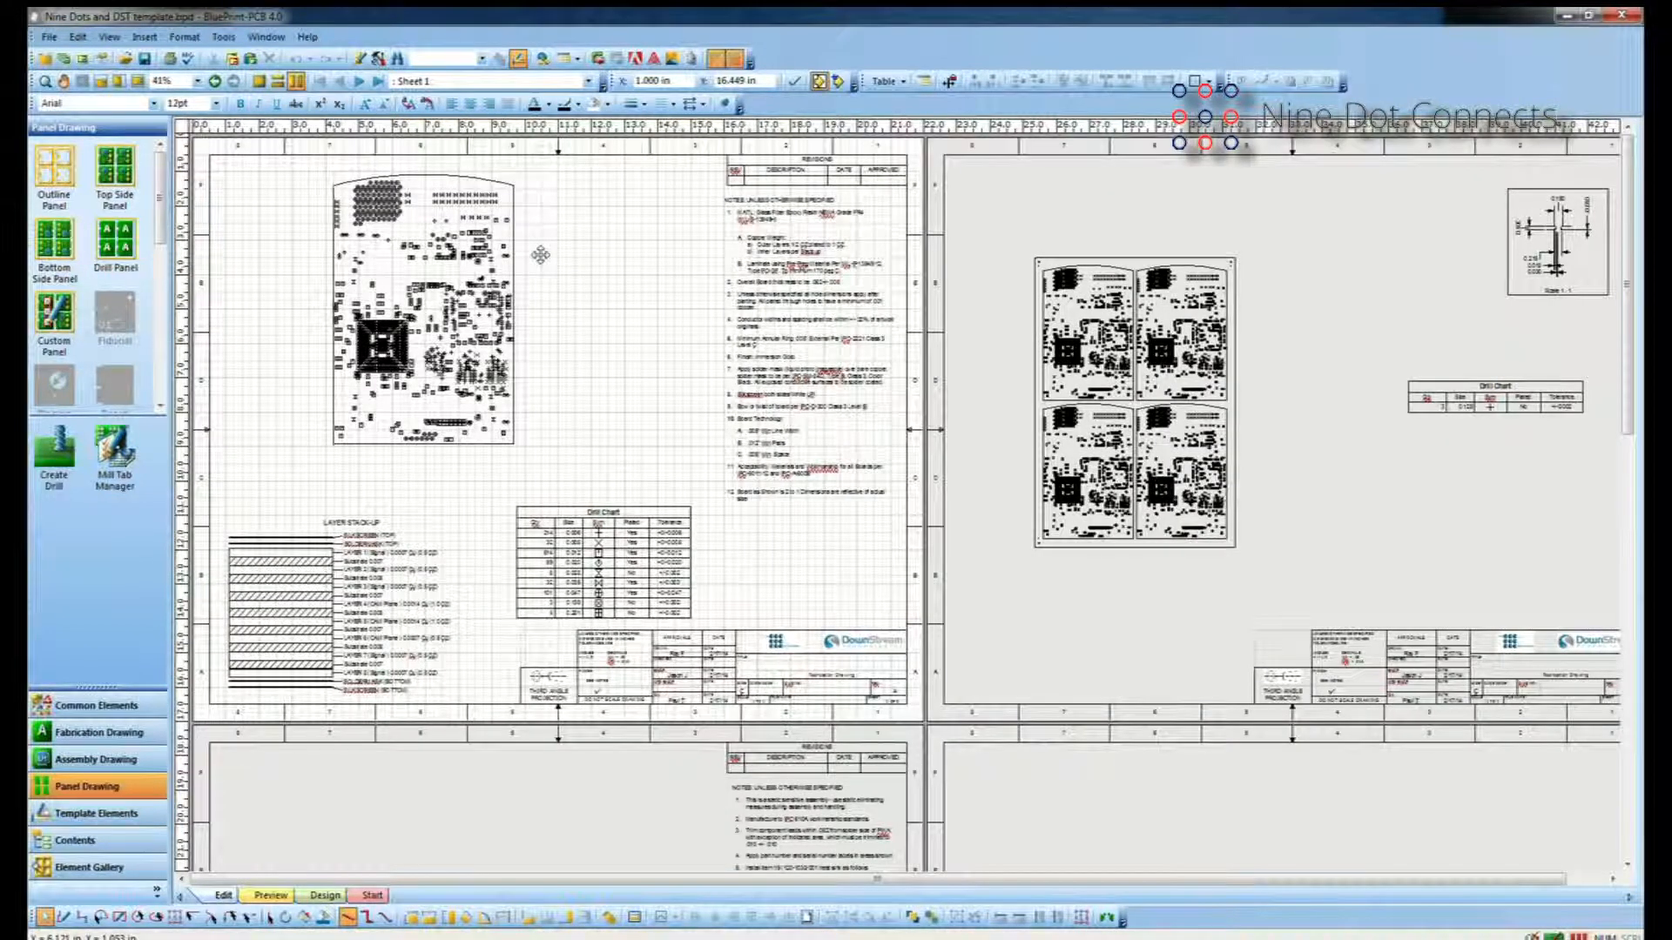
{"action": "scroll", "coordinate": [858, 509], "scroll_direction": "down", "scroll_amount": 12}
{"action": "scroll", "coordinate": [856, 517], "scroll_direction": "up", "scroll_amount": 10}
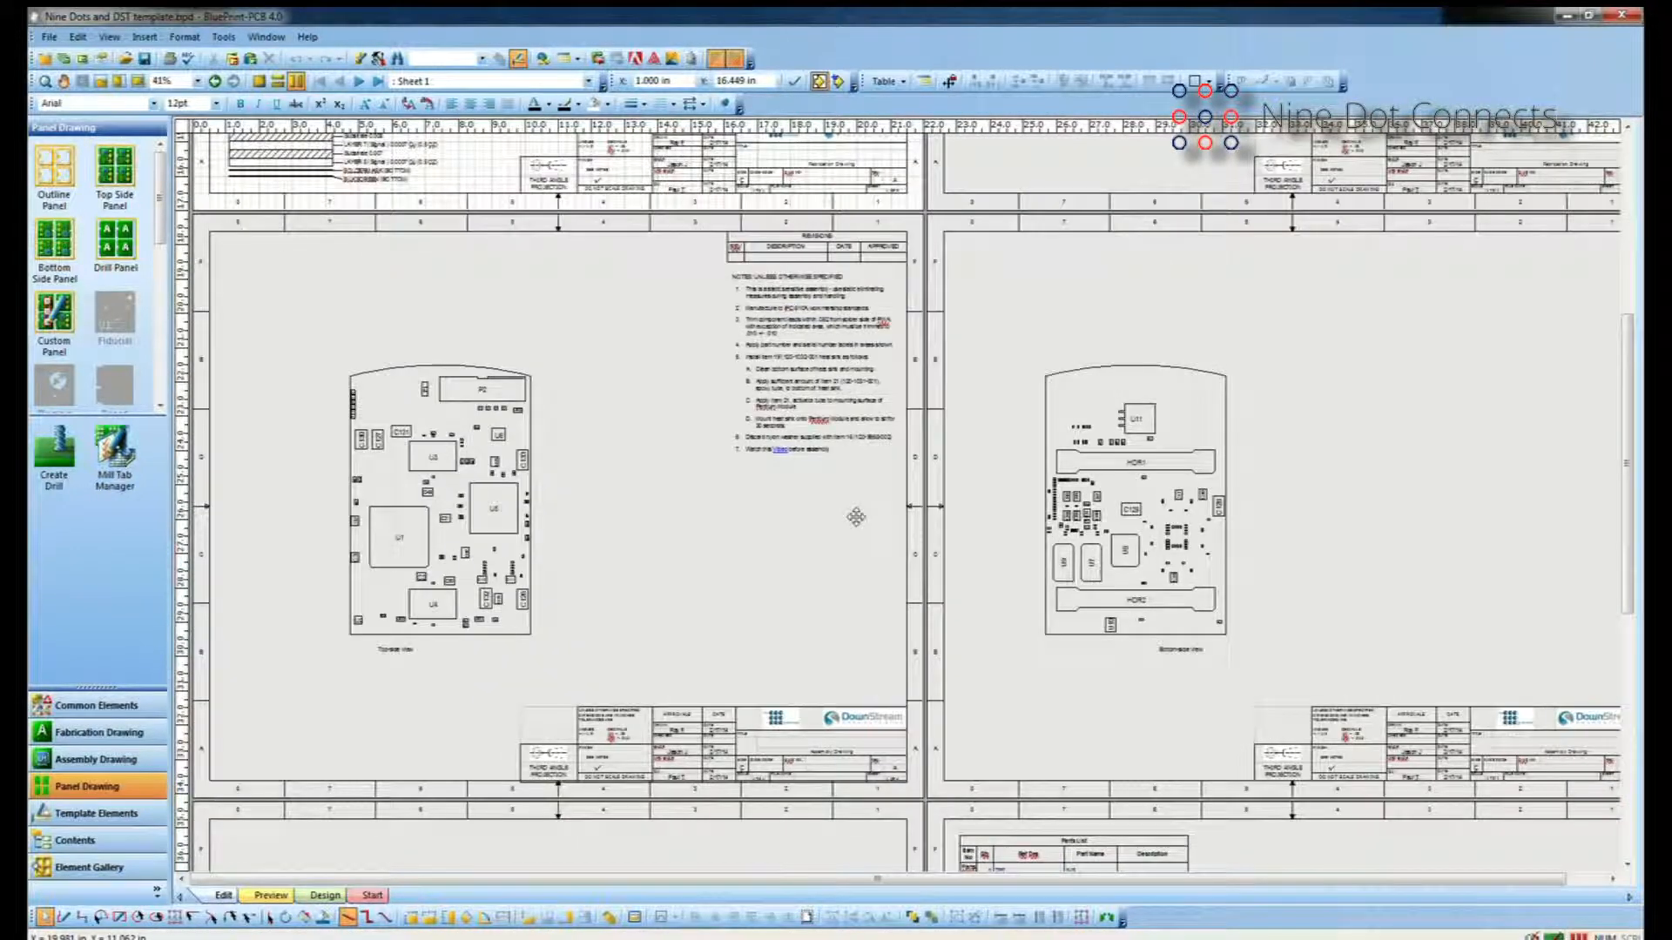
{"action": "scroll", "coordinate": [856, 517], "scroll_direction": "up", "scroll_amount": 10}
{"action": "scroll", "coordinate": [662, 365], "scroll_direction": "up", "scroll_amount": 4}
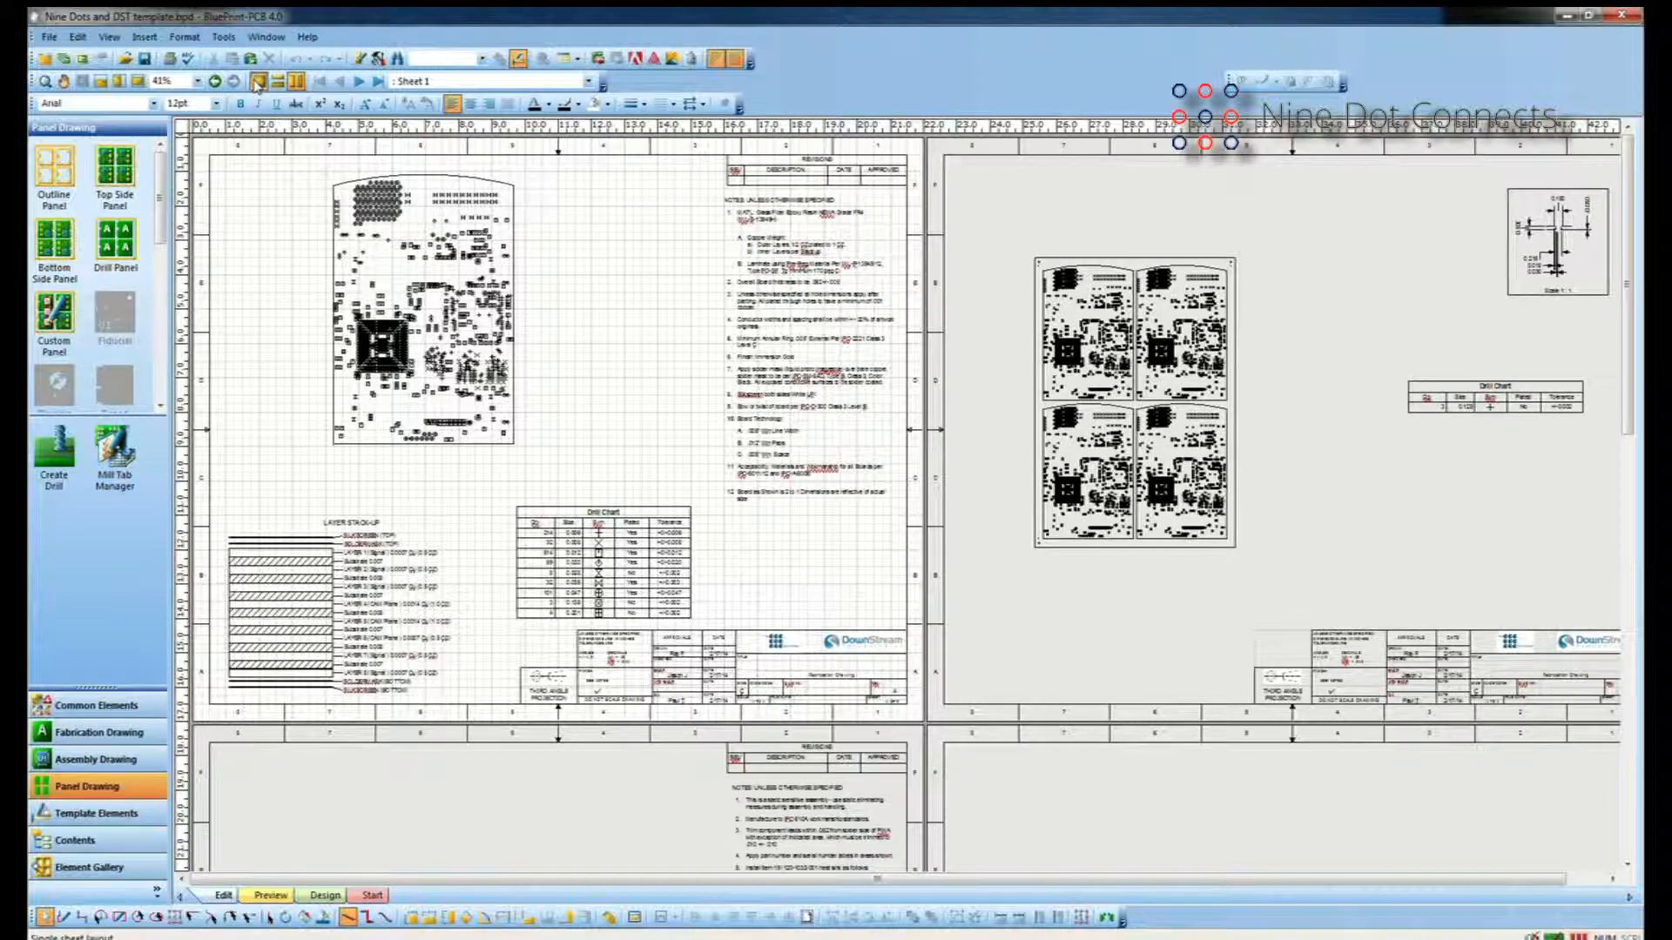
{"action": "left_click", "coordinate": [258, 83]}
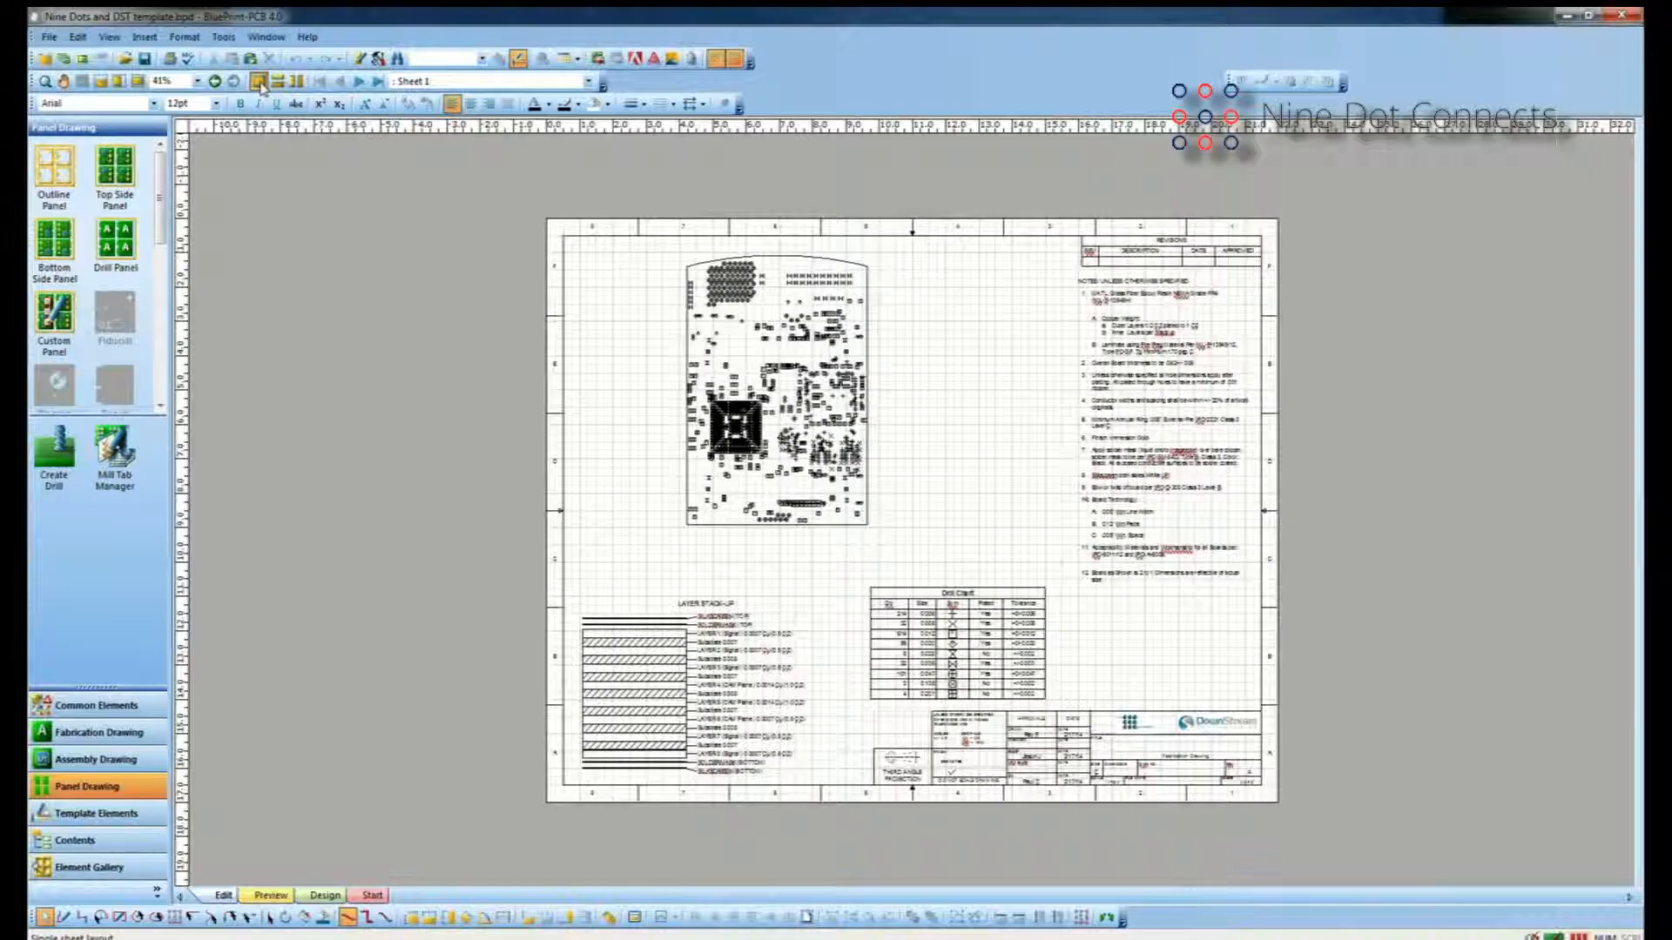
Examine the editing options available for the board's drill view and for the fabrication notes, leaving the board view selected.
{"action": "left_click", "coordinate": [806, 434]}
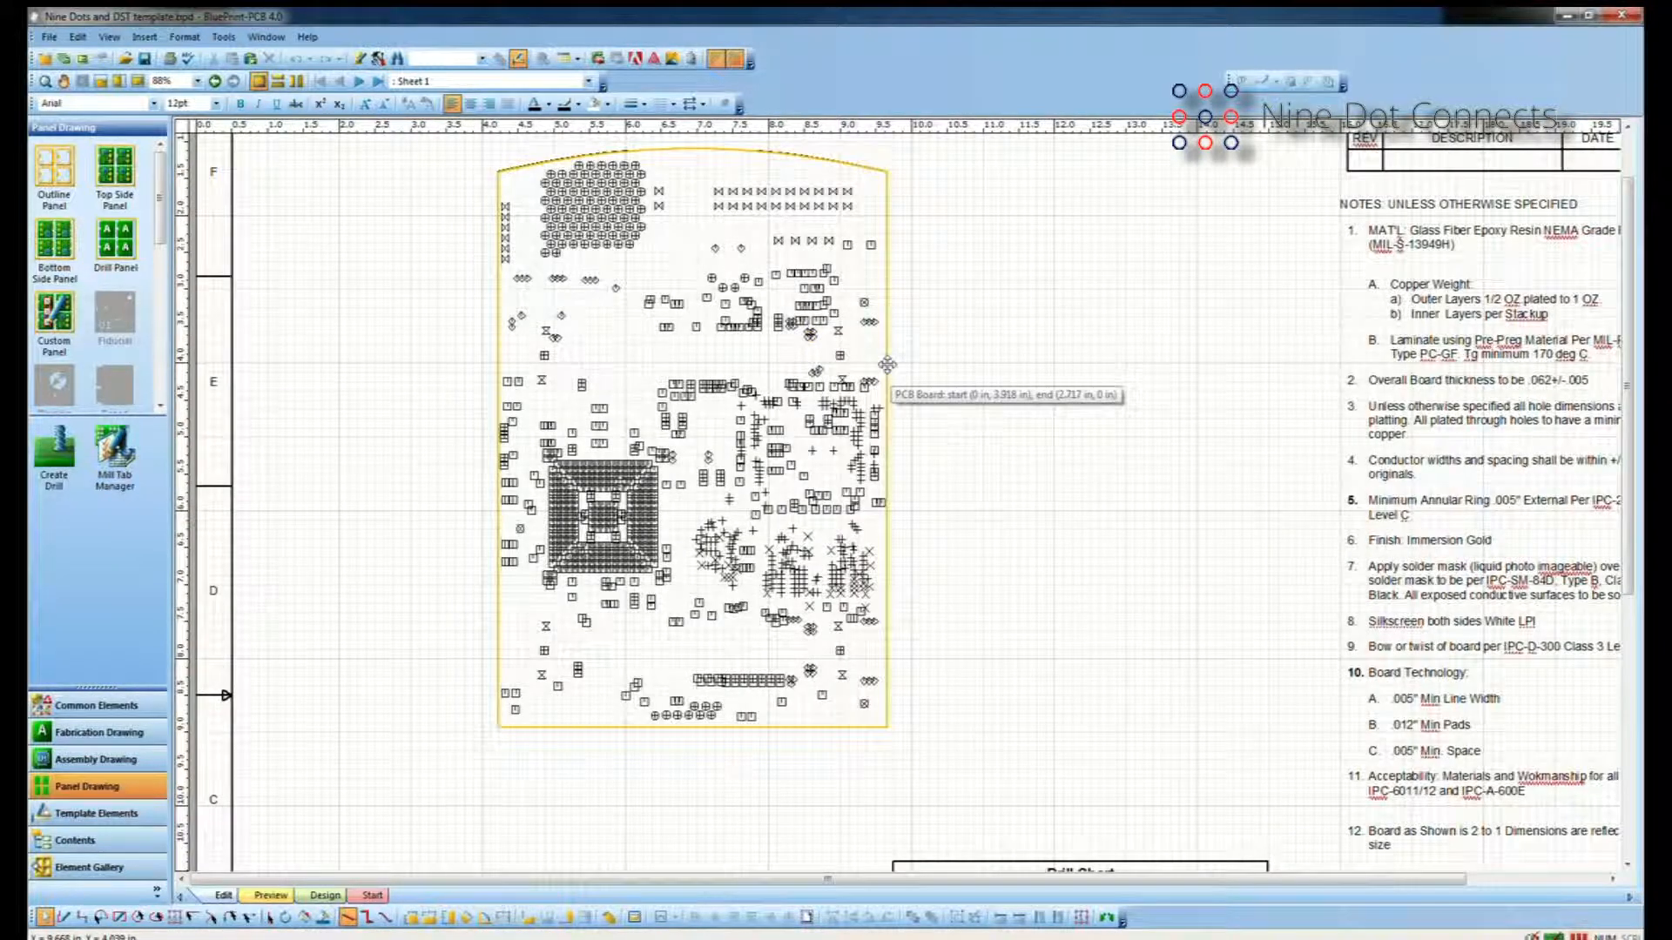
{"action": "left_click", "coordinate": [887, 364]}
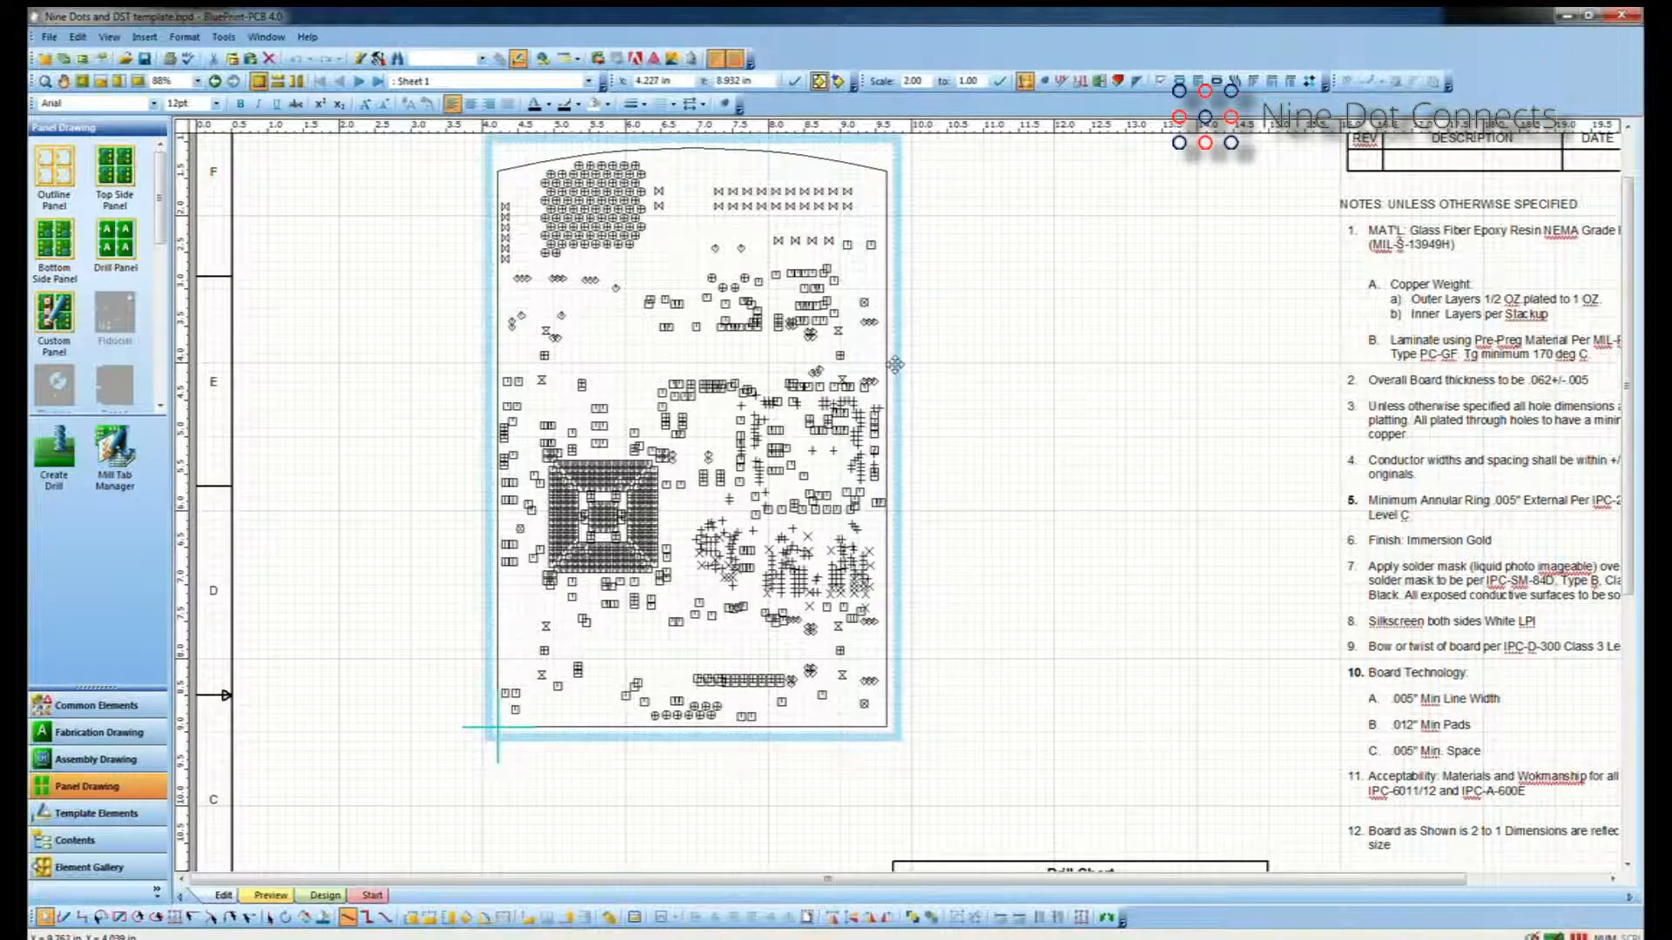
{"action": "right_click", "coordinate": [895, 364]}
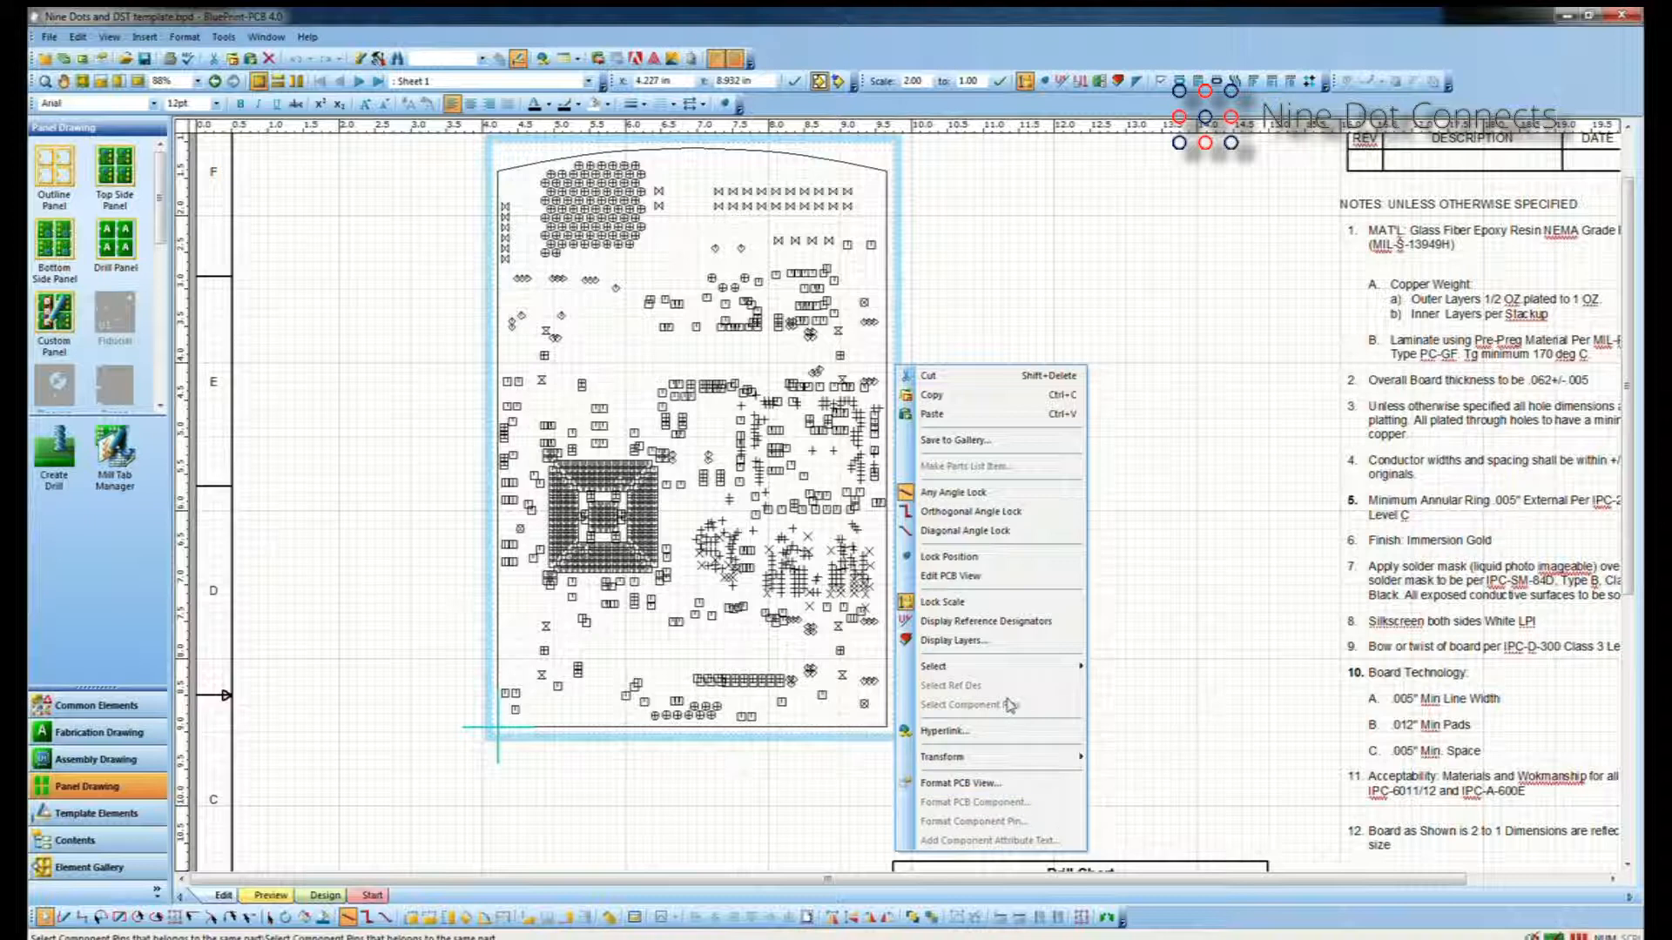
{"action": "left_click", "coordinate": [979, 248]}
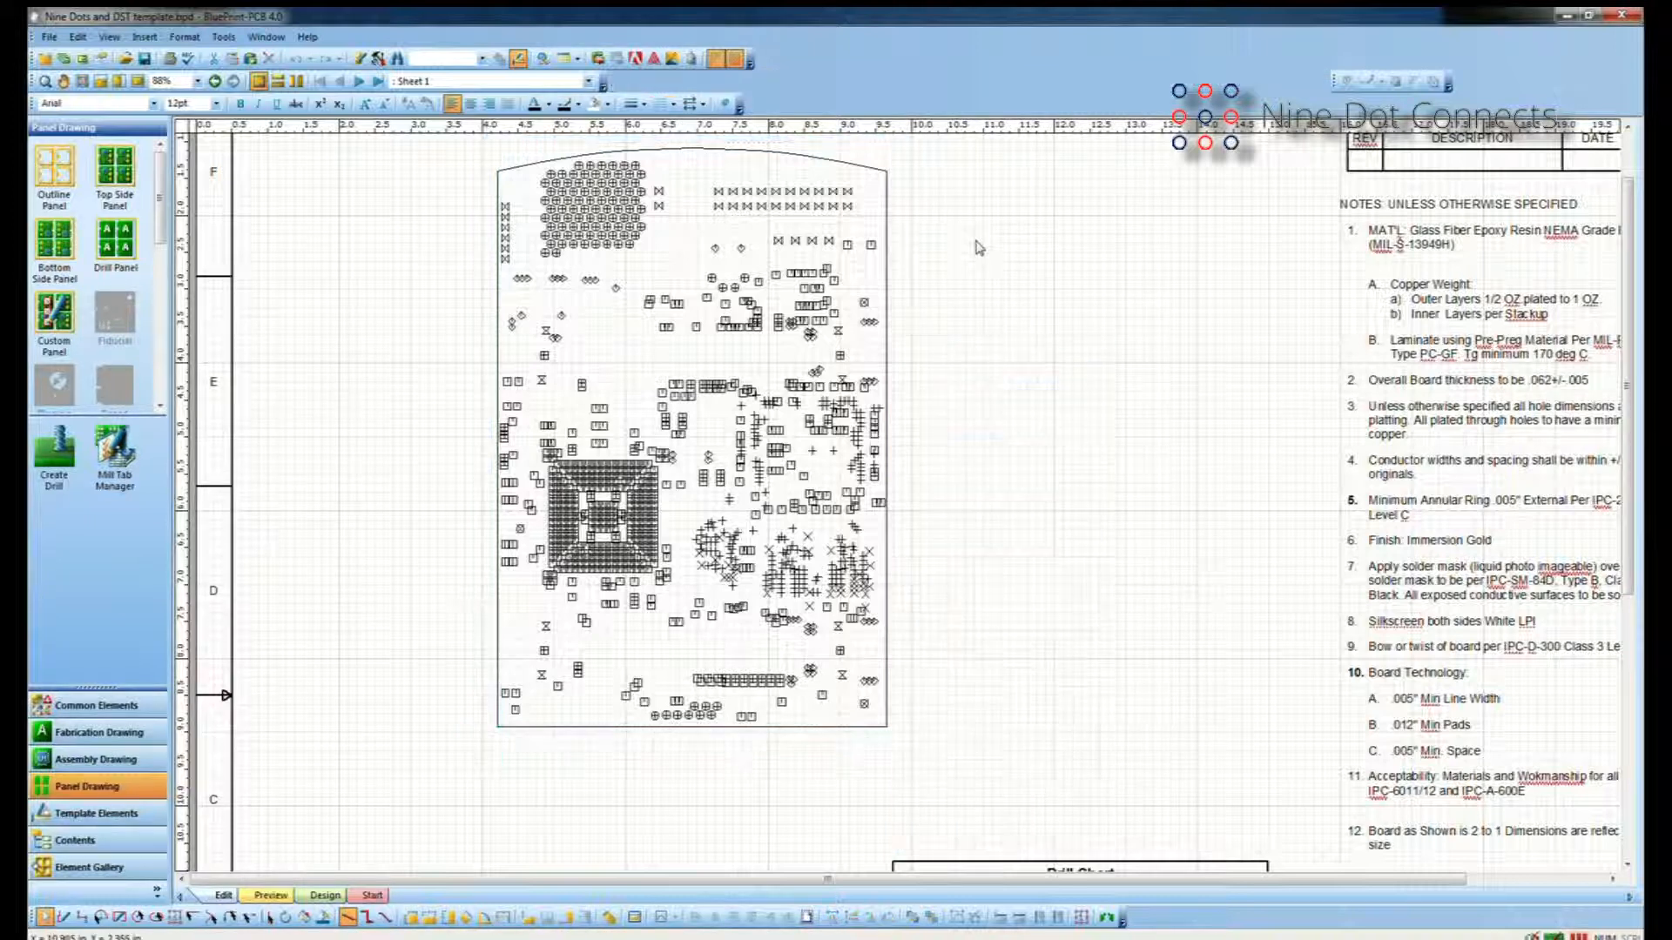
{"action": "left_click", "coordinate": [889, 213]}
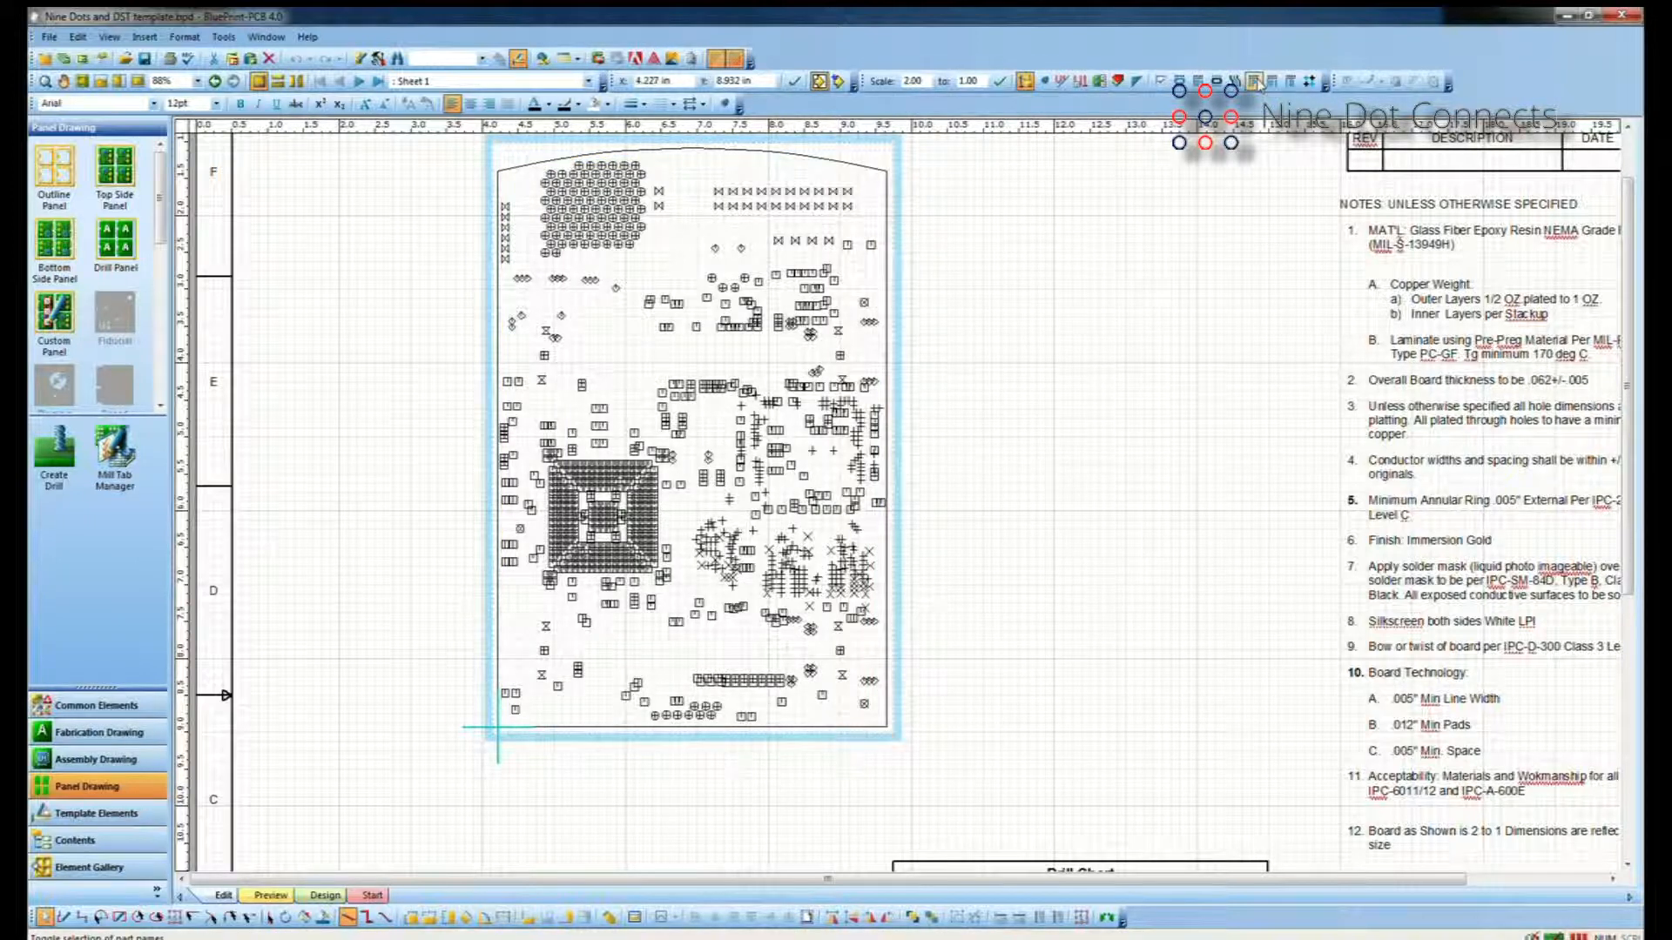
{"action": "left_click", "coordinate": [1391, 235]}
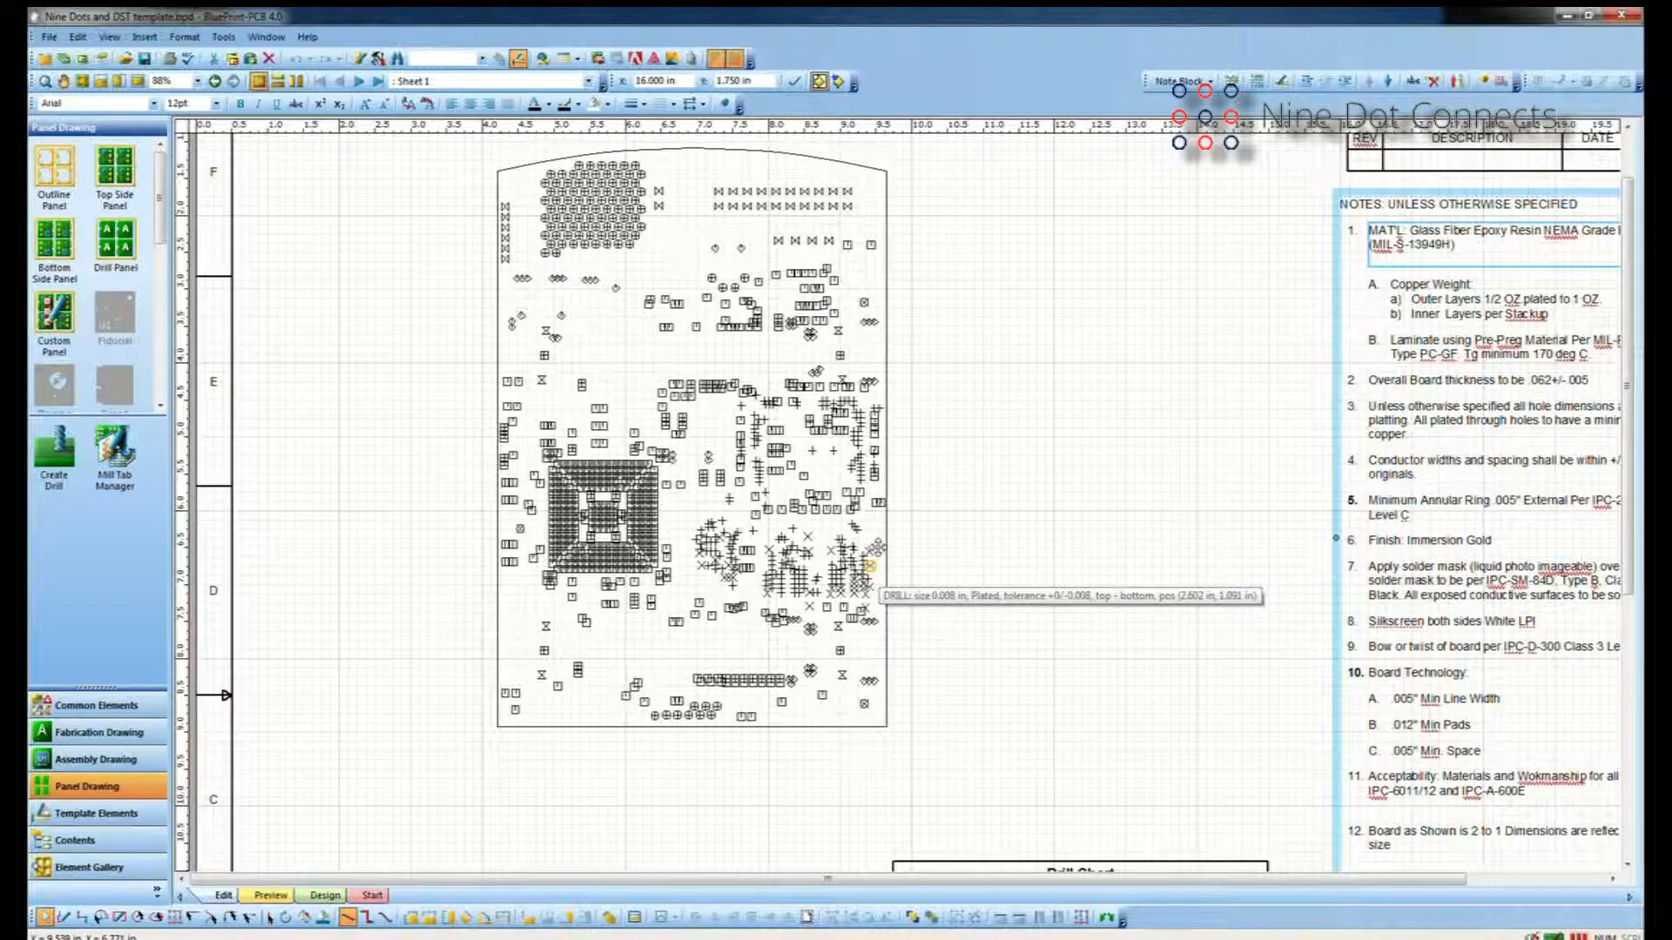
{"action": "left_click", "coordinate": [889, 503]}
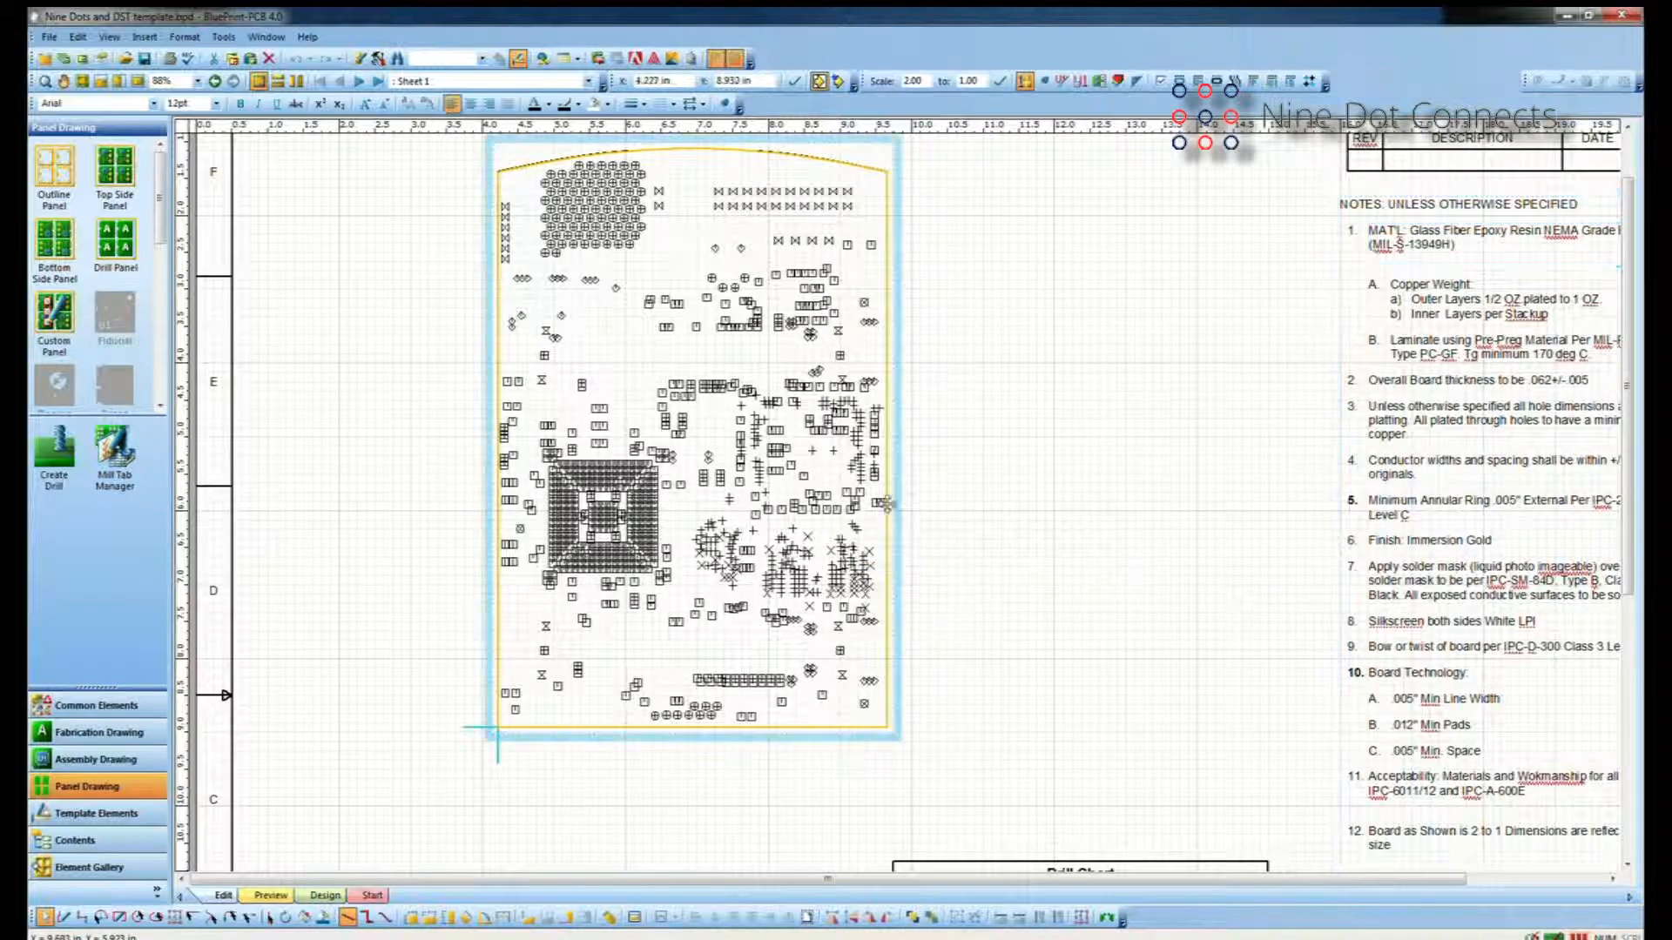
Display the Fabrication Drawing elements, enlarge their list and look through the available elements.
{"action": "left_click", "coordinate": [98, 732]}
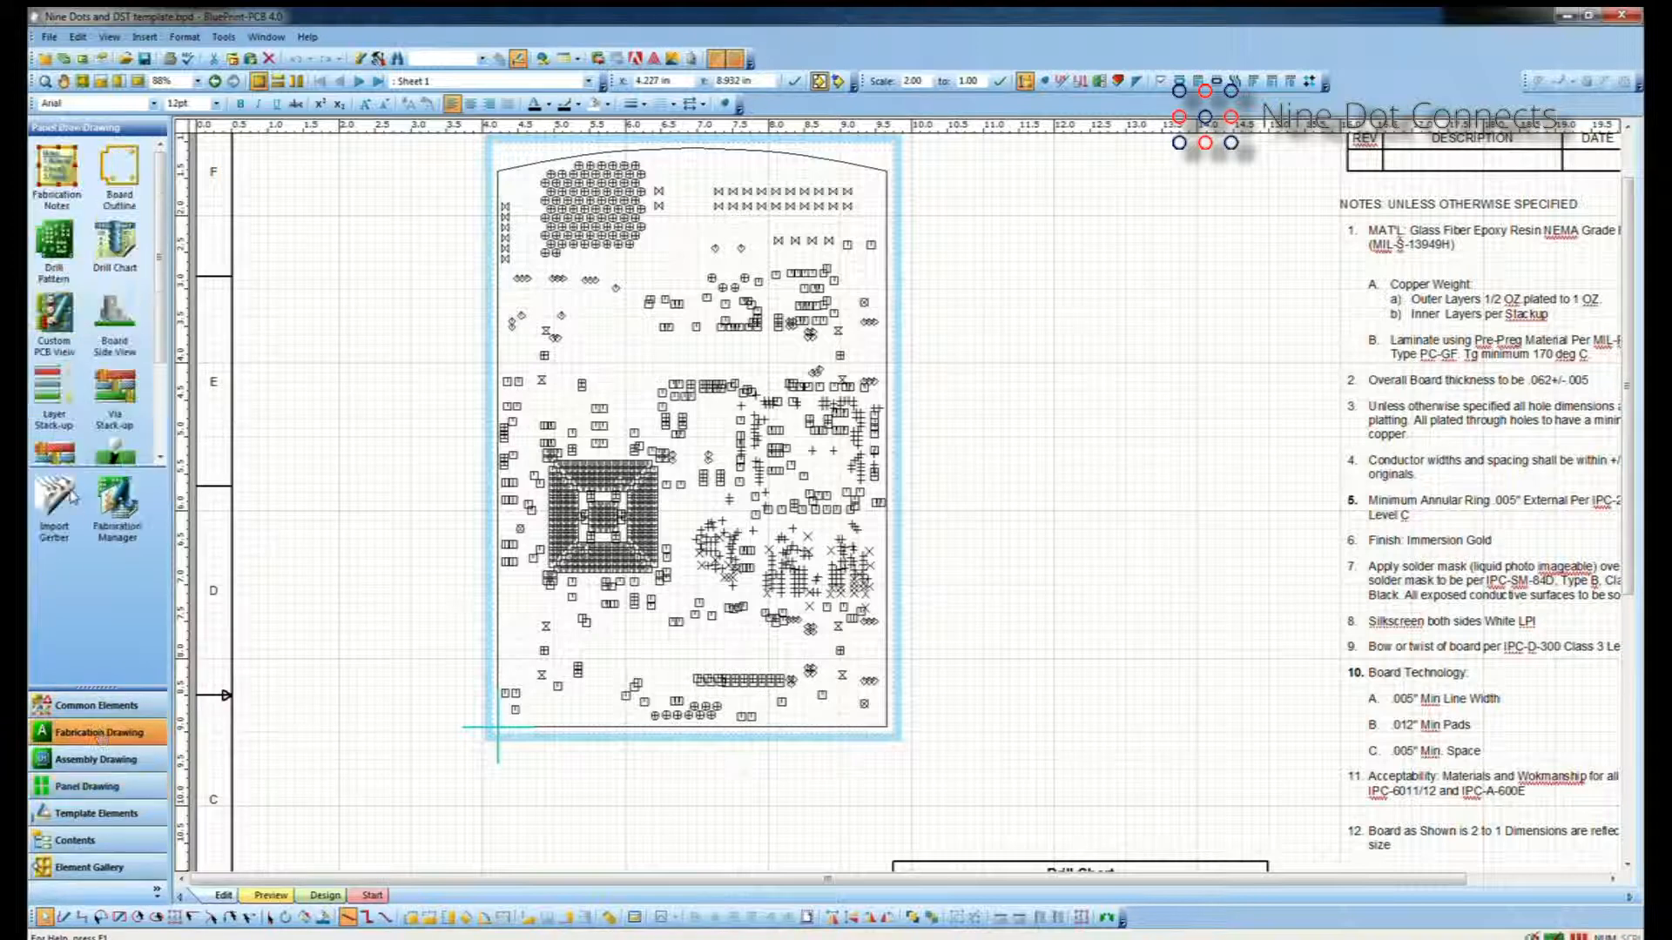
{"action": "left_click_drag", "start_coordinate": [92, 526], "coordinate": [91, 560]}
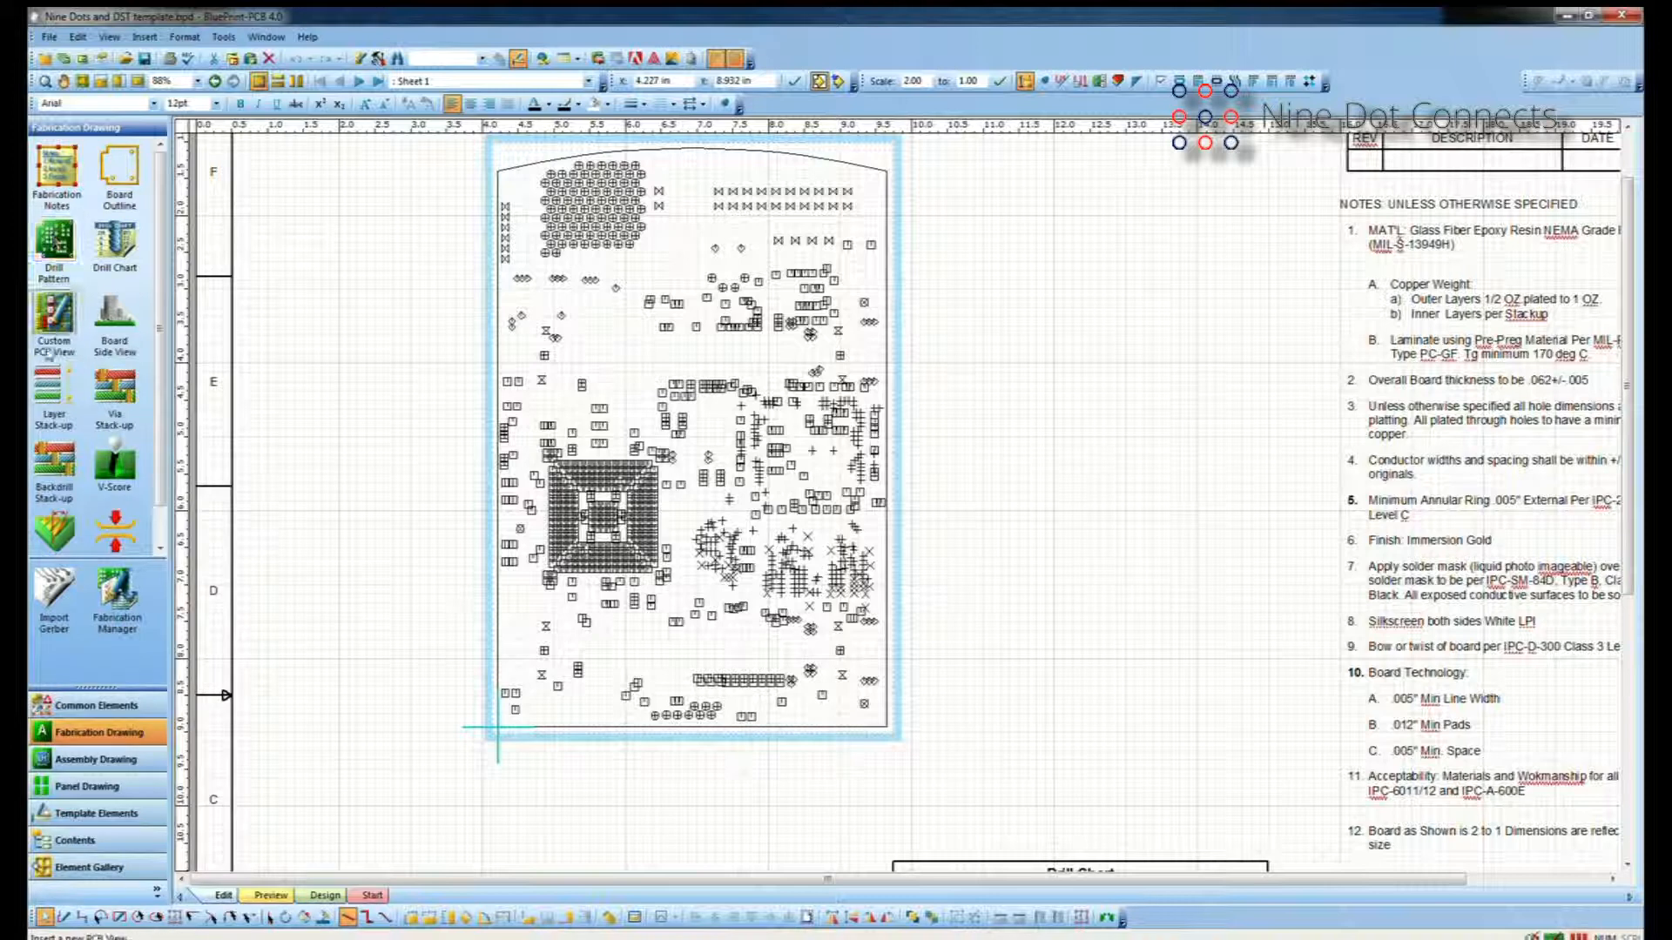
{"action": "mouse_move", "coordinate": [159, 303]}
{"action": "left_mouse_down"}
{"action": "mouse_move", "coordinate": [159, 340]}
{"action": "mouse_move", "coordinate": [158, 300]}
{"action": "left_mouse_up"}
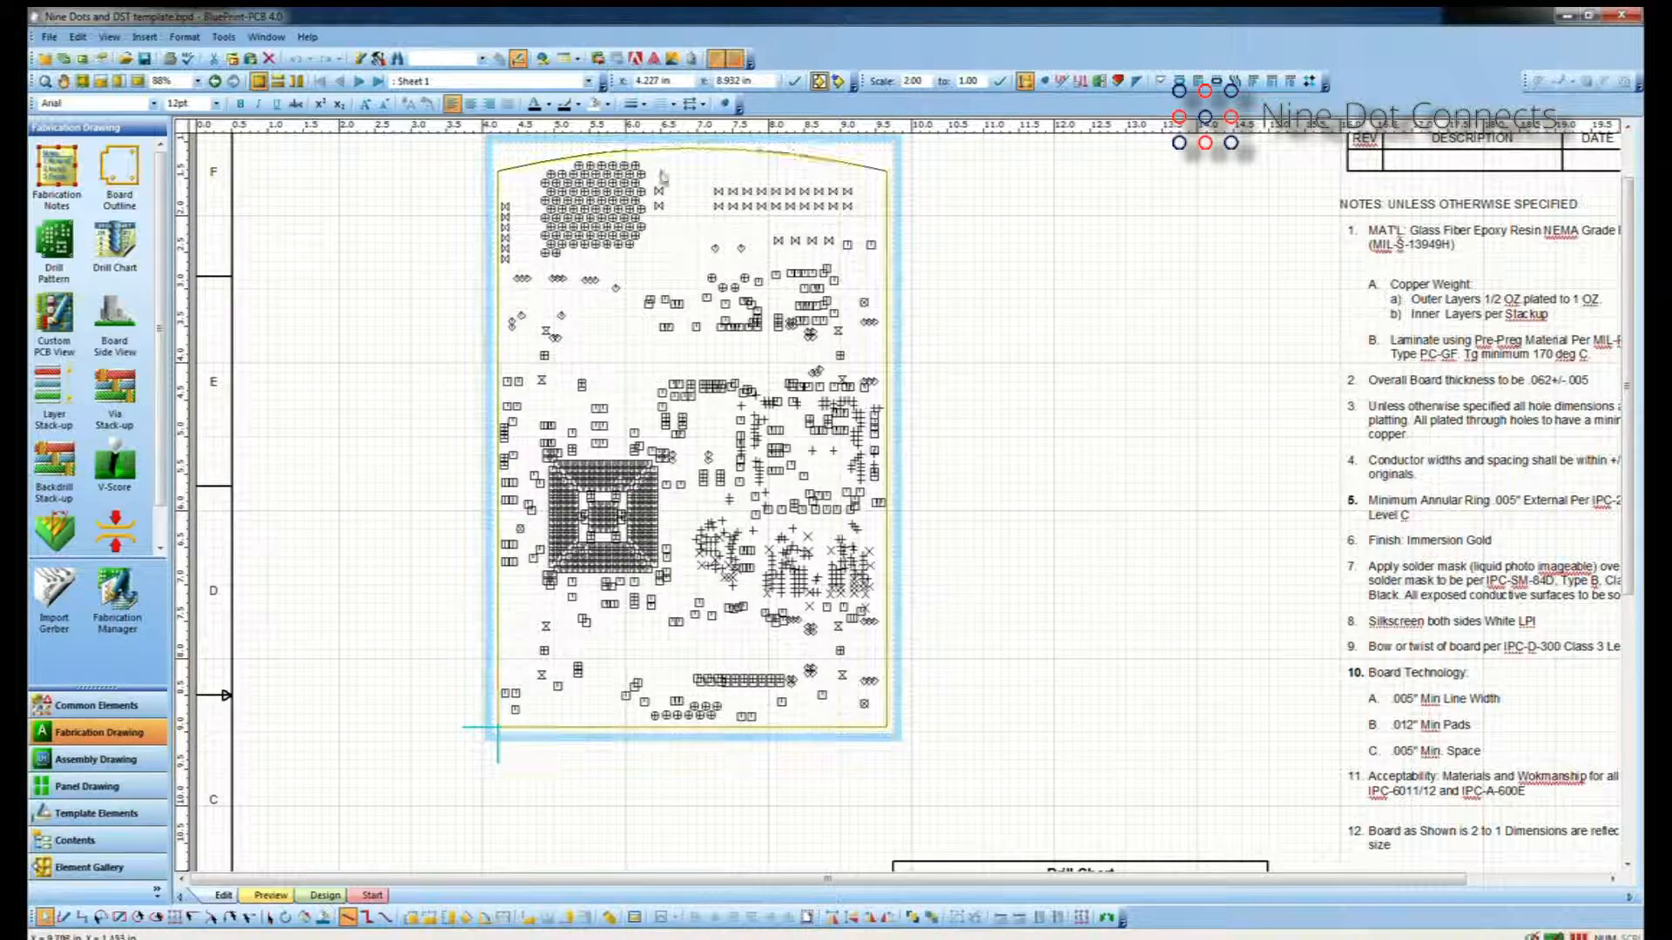
Examine the Size and Position settings in the board view's Format PCB View options, and close them without changes.
{"action": "right_click", "coordinate": [898, 409]}
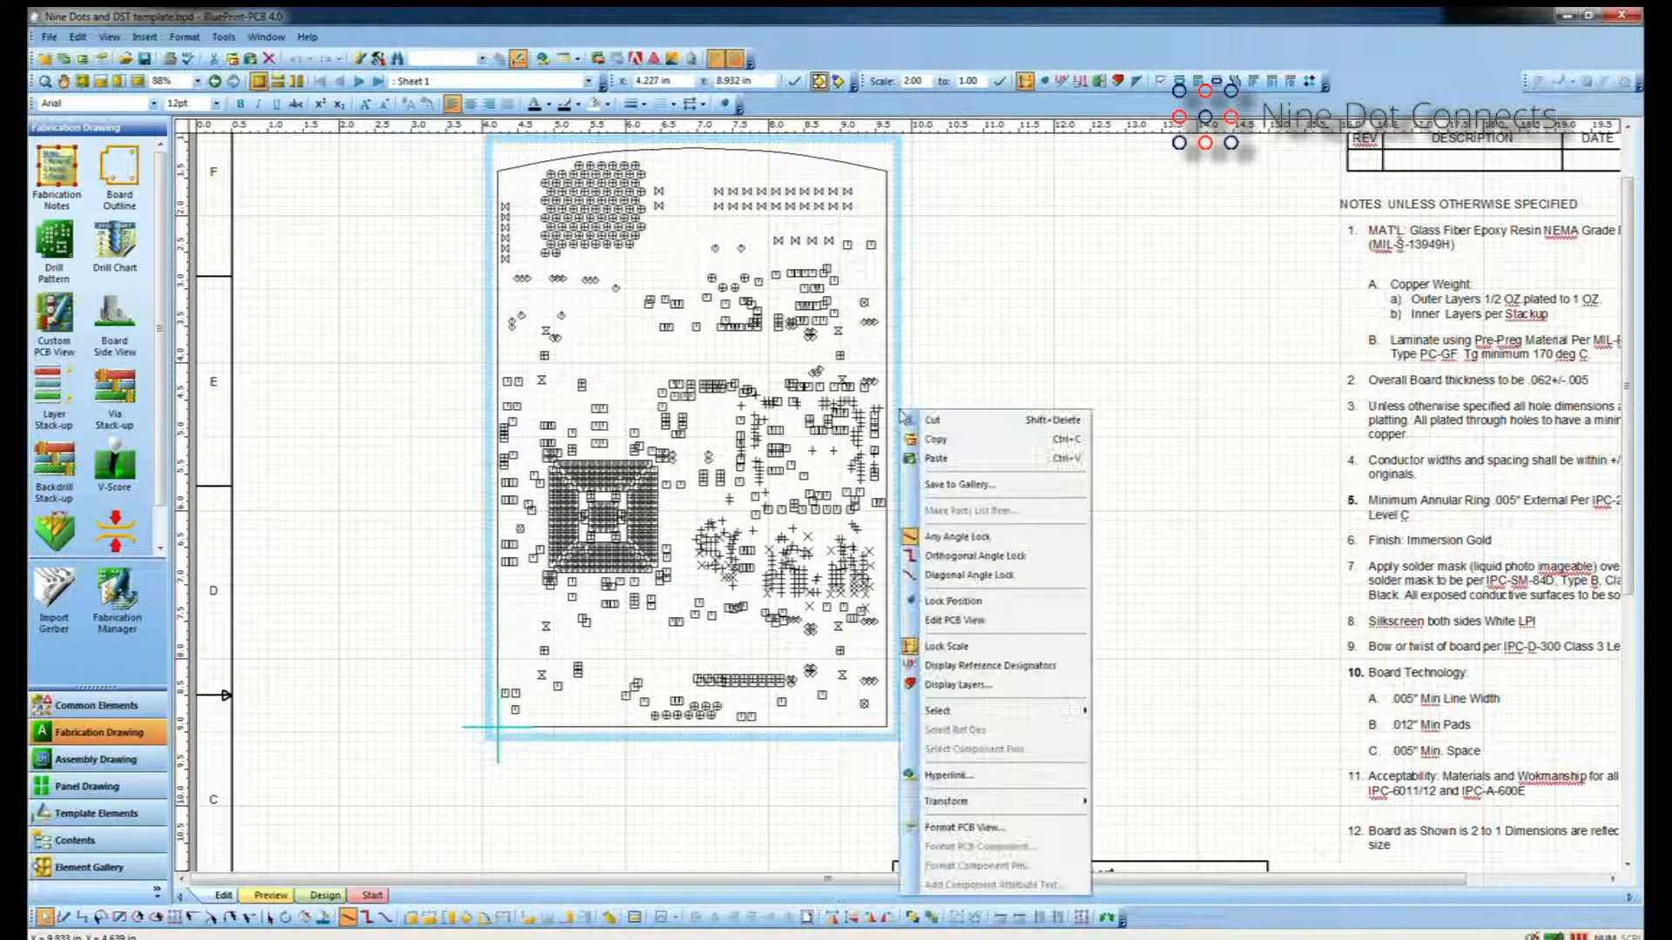
{"action": "left_click", "coordinate": [957, 826]}
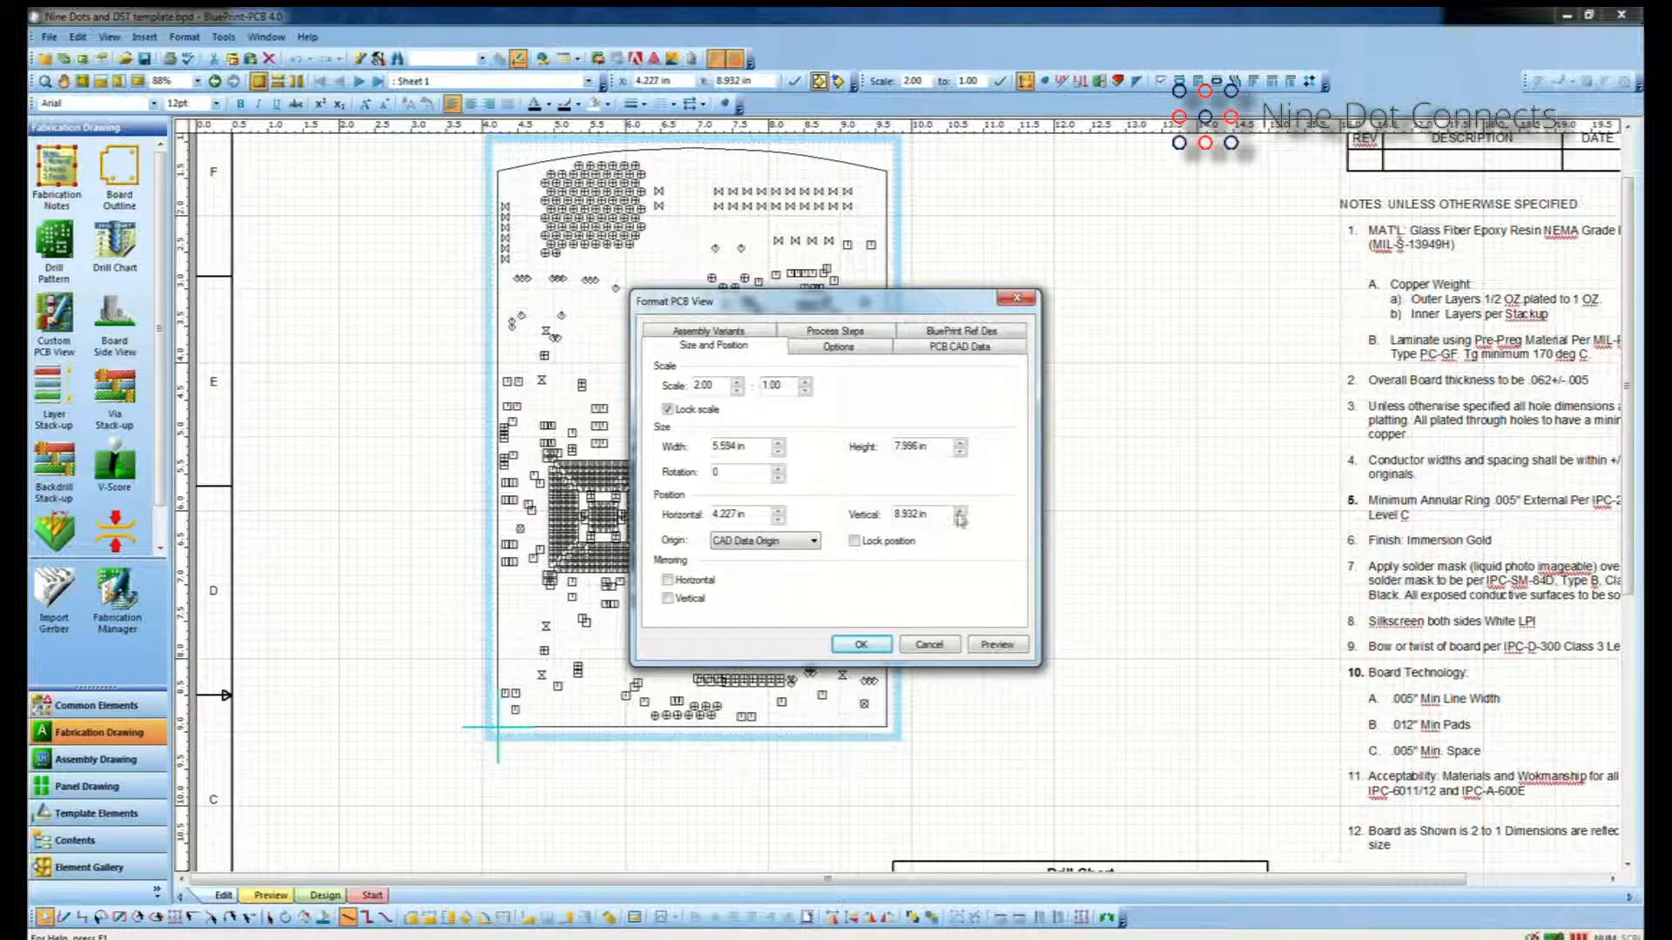
{"action": "left_click", "coordinate": [930, 644]}
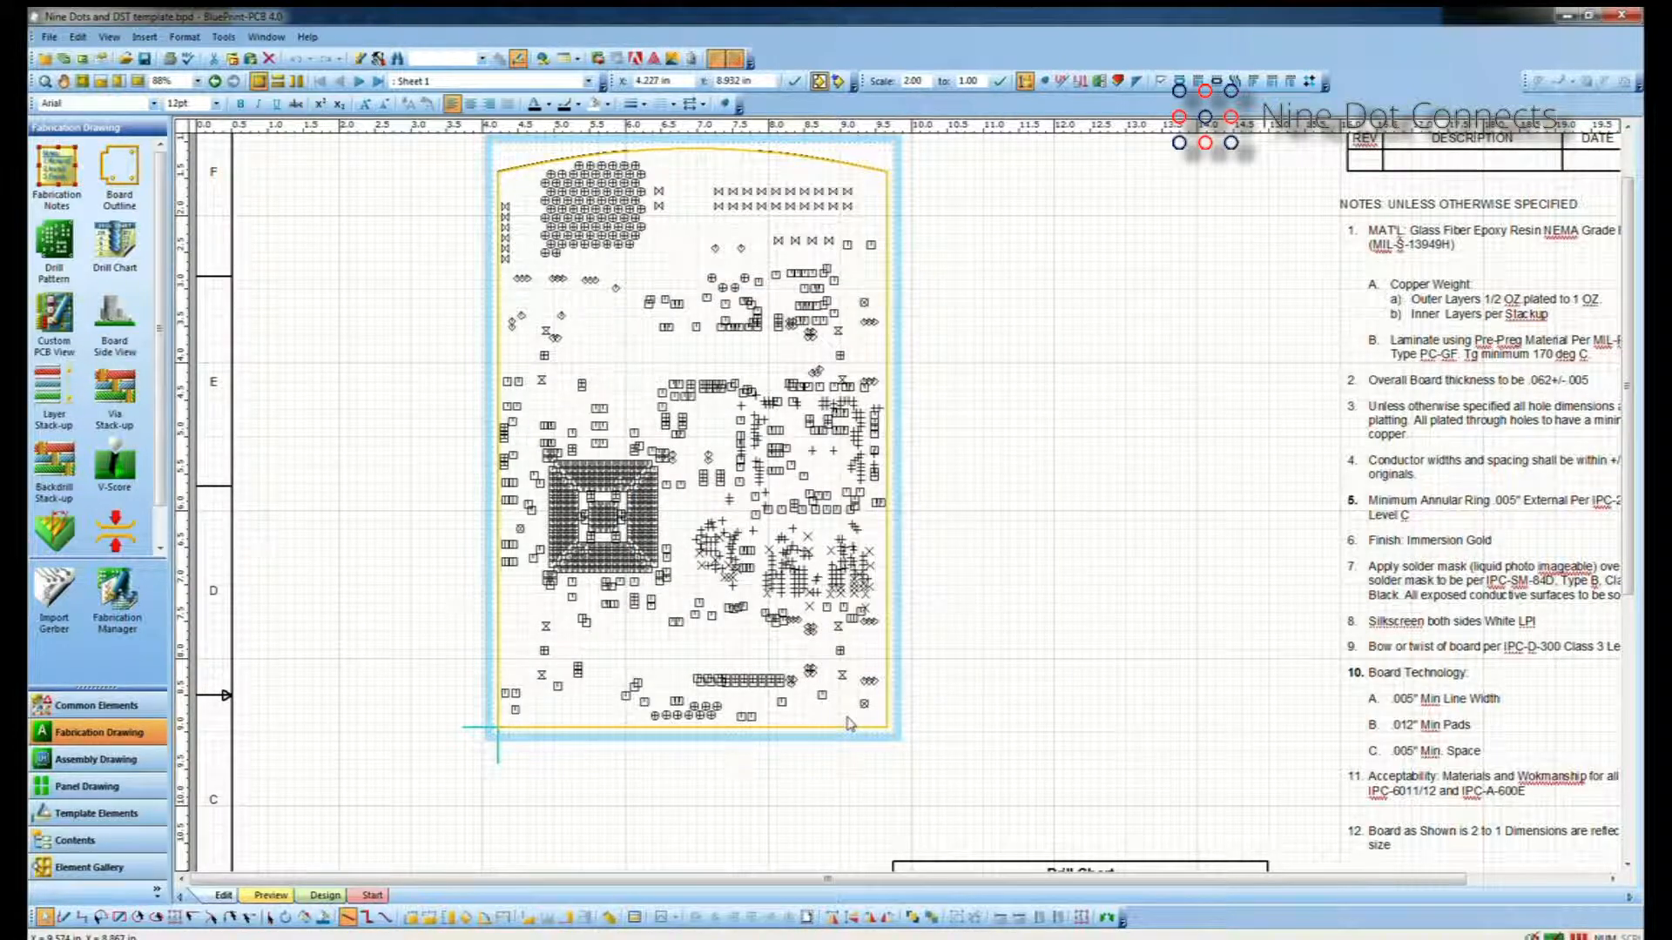
Add a vertical dimension for the board outline's straight left edge, placed just outside the board.
{"action": "scroll", "coordinate": [848, 722], "scroll_direction": "down", "scroll_amount": 1}
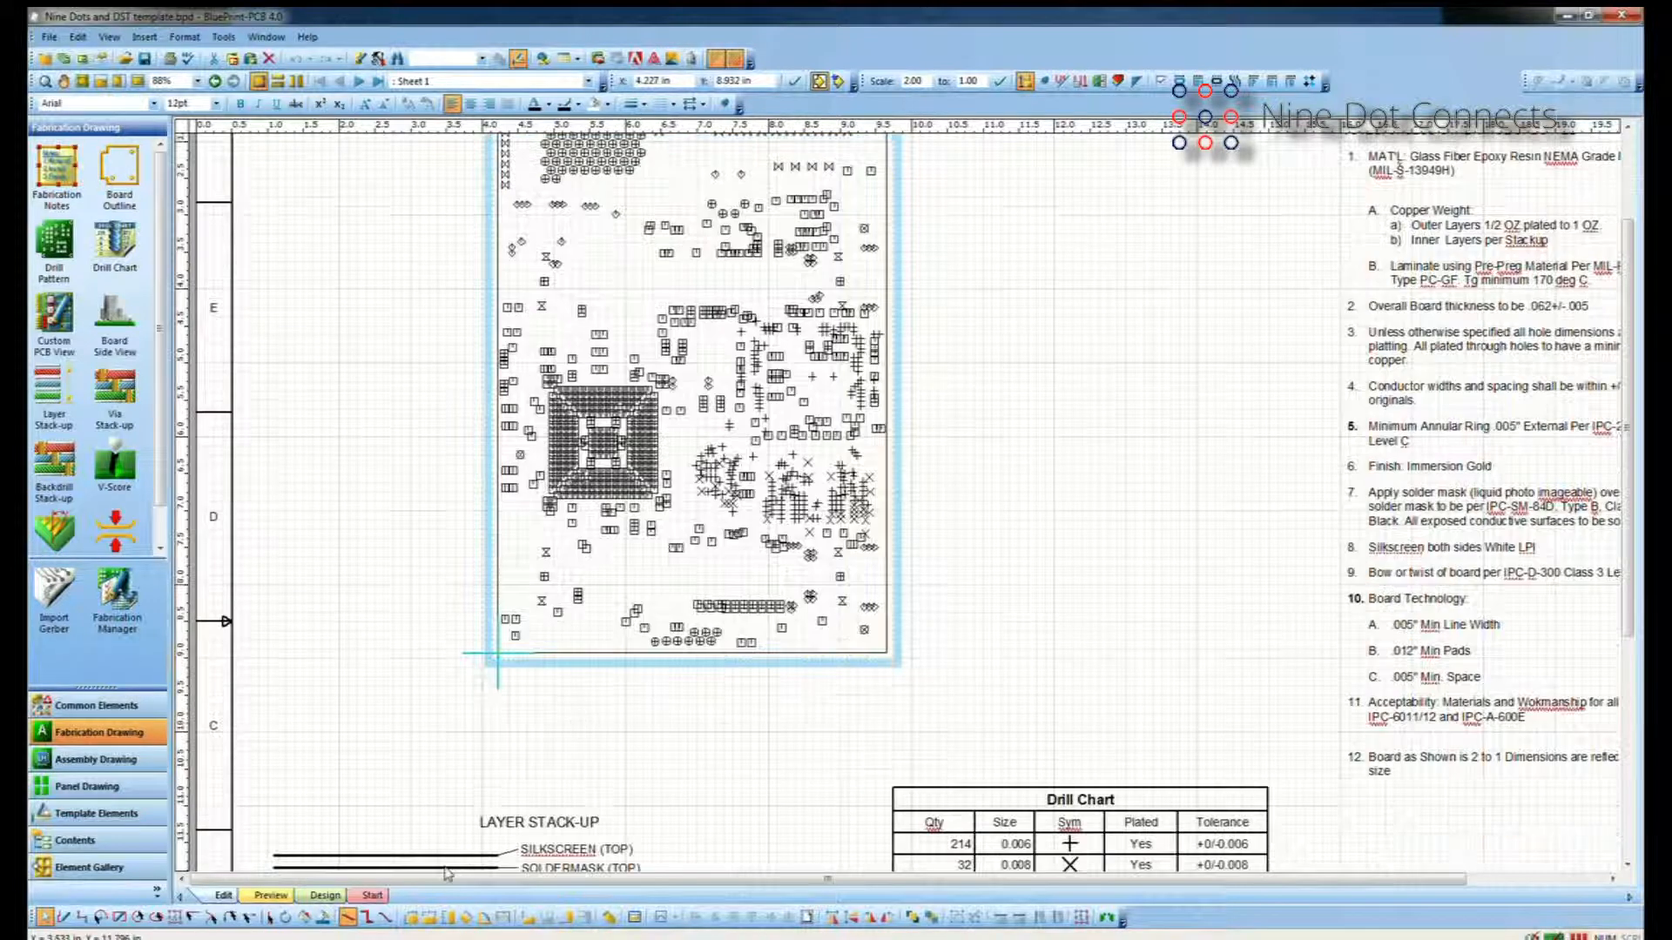
{"action": "left_click", "coordinate": [410, 918]}
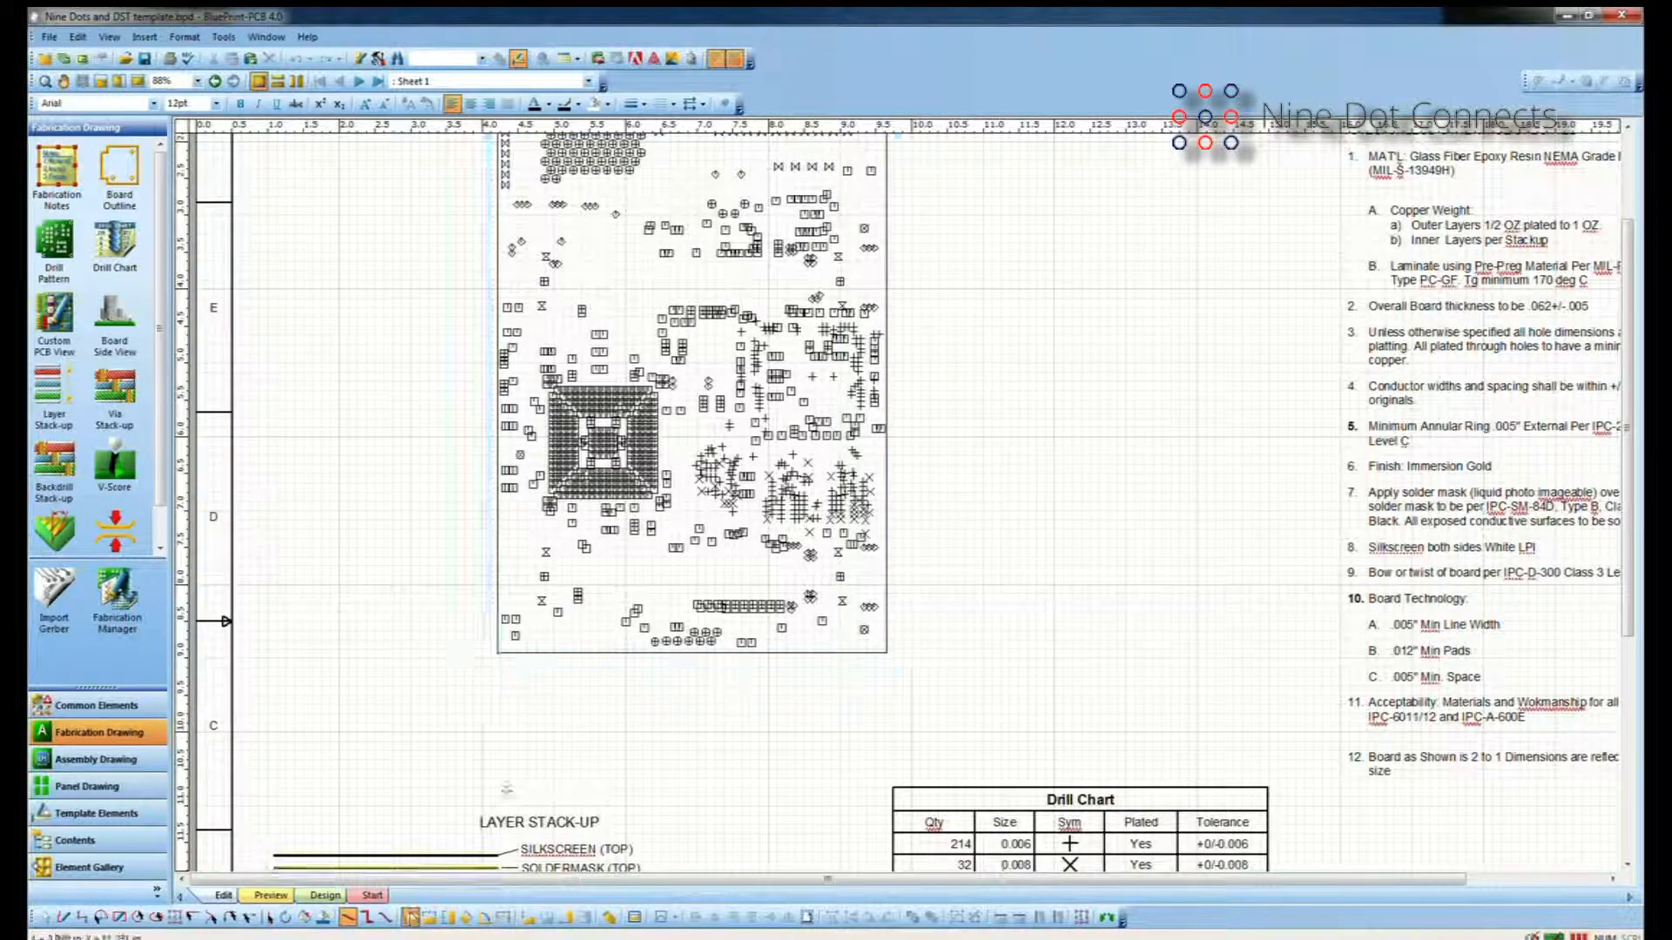
{"action": "left_click_drag", "start_coordinate": [497, 561], "coordinate": [437, 561]}
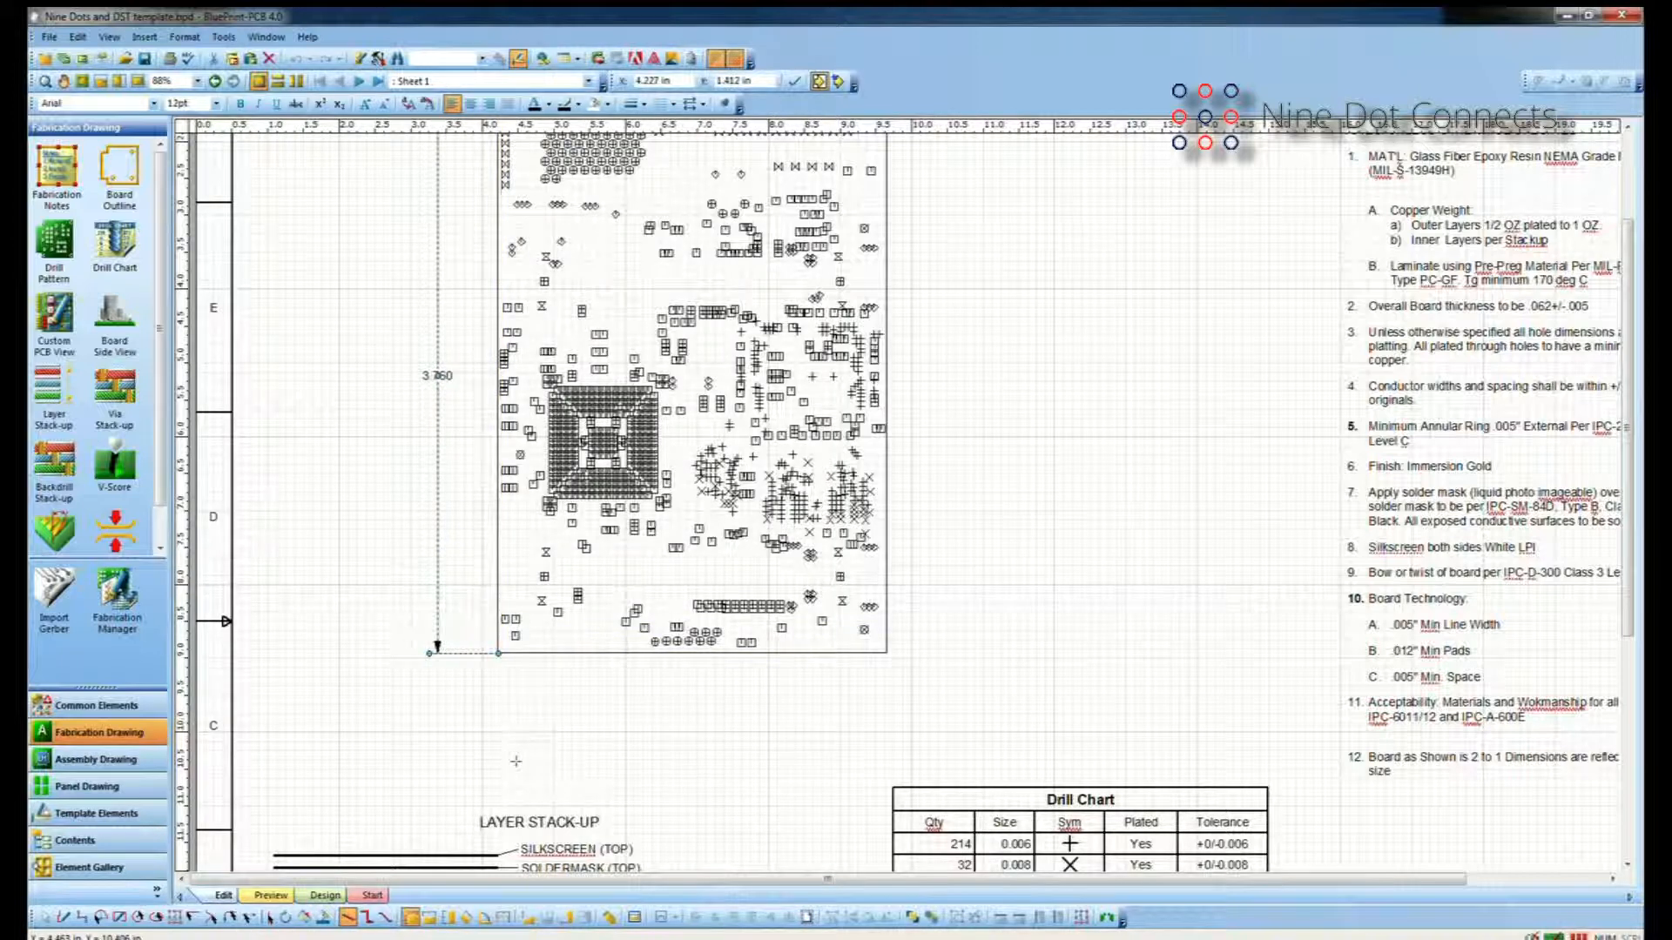
Place a horizontal coordinate origin at the board outline's lower-left corner.
{"action": "scroll", "coordinate": [752, 607], "scroll_direction": "down", "scroll_amount": 1}
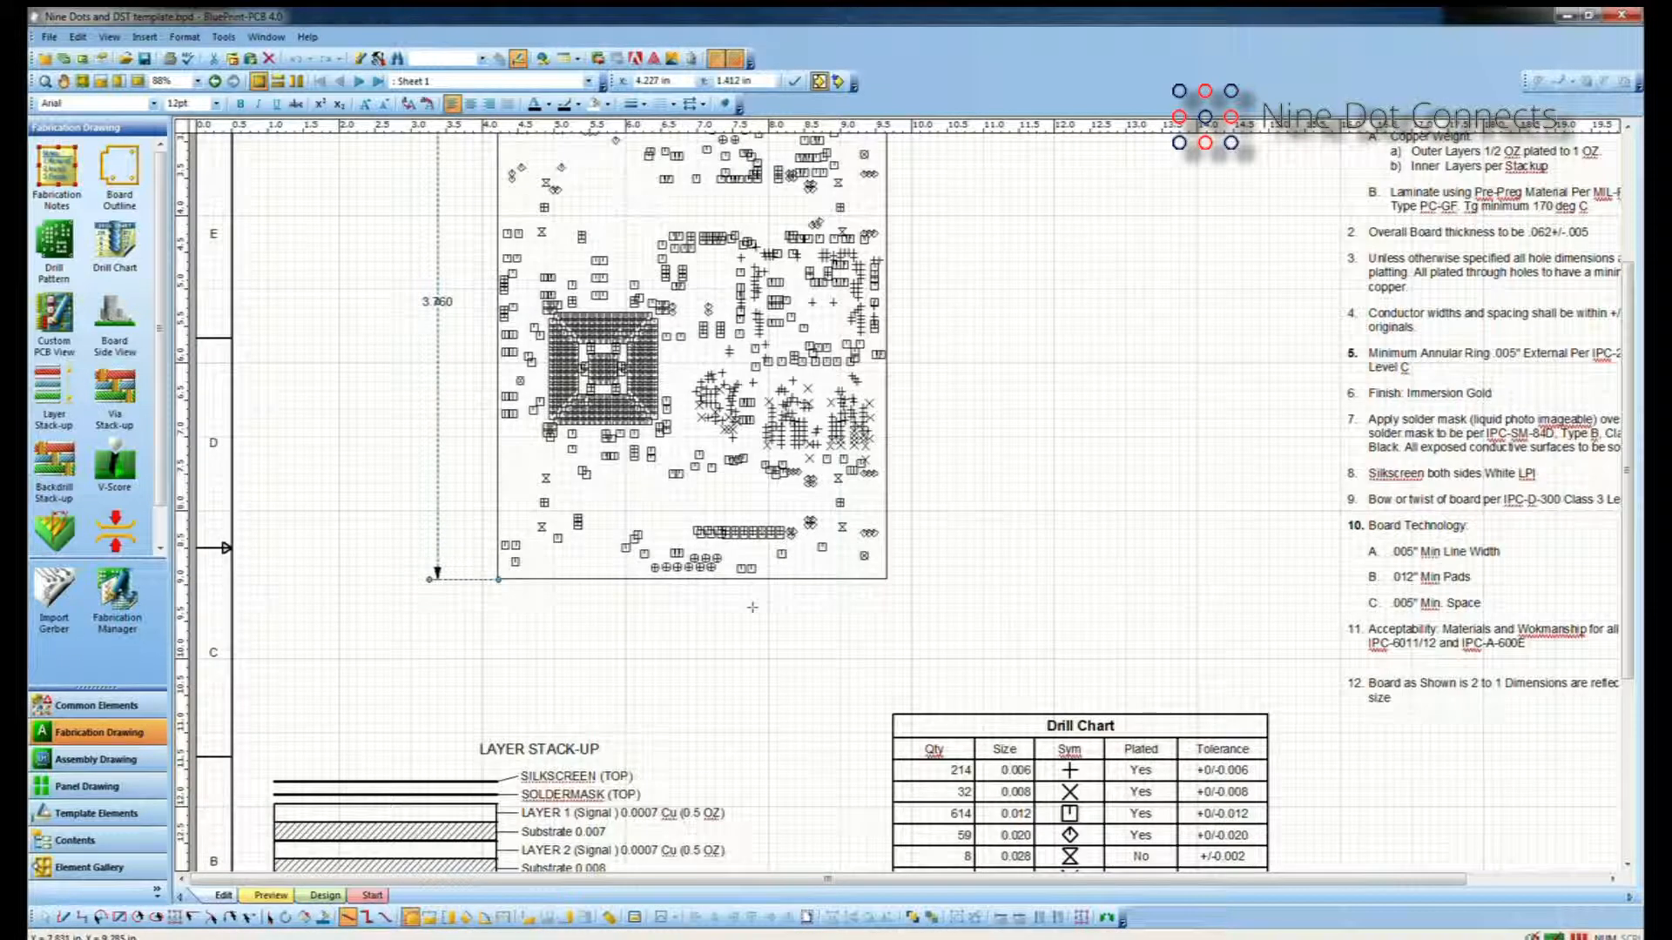
{"action": "scroll", "coordinate": [752, 607], "scroll_direction": "down", "scroll_amount": 1}
{"action": "left_click", "coordinate": [528, 917]}
{"action": "left_click", "coordinate": [498, 427]}
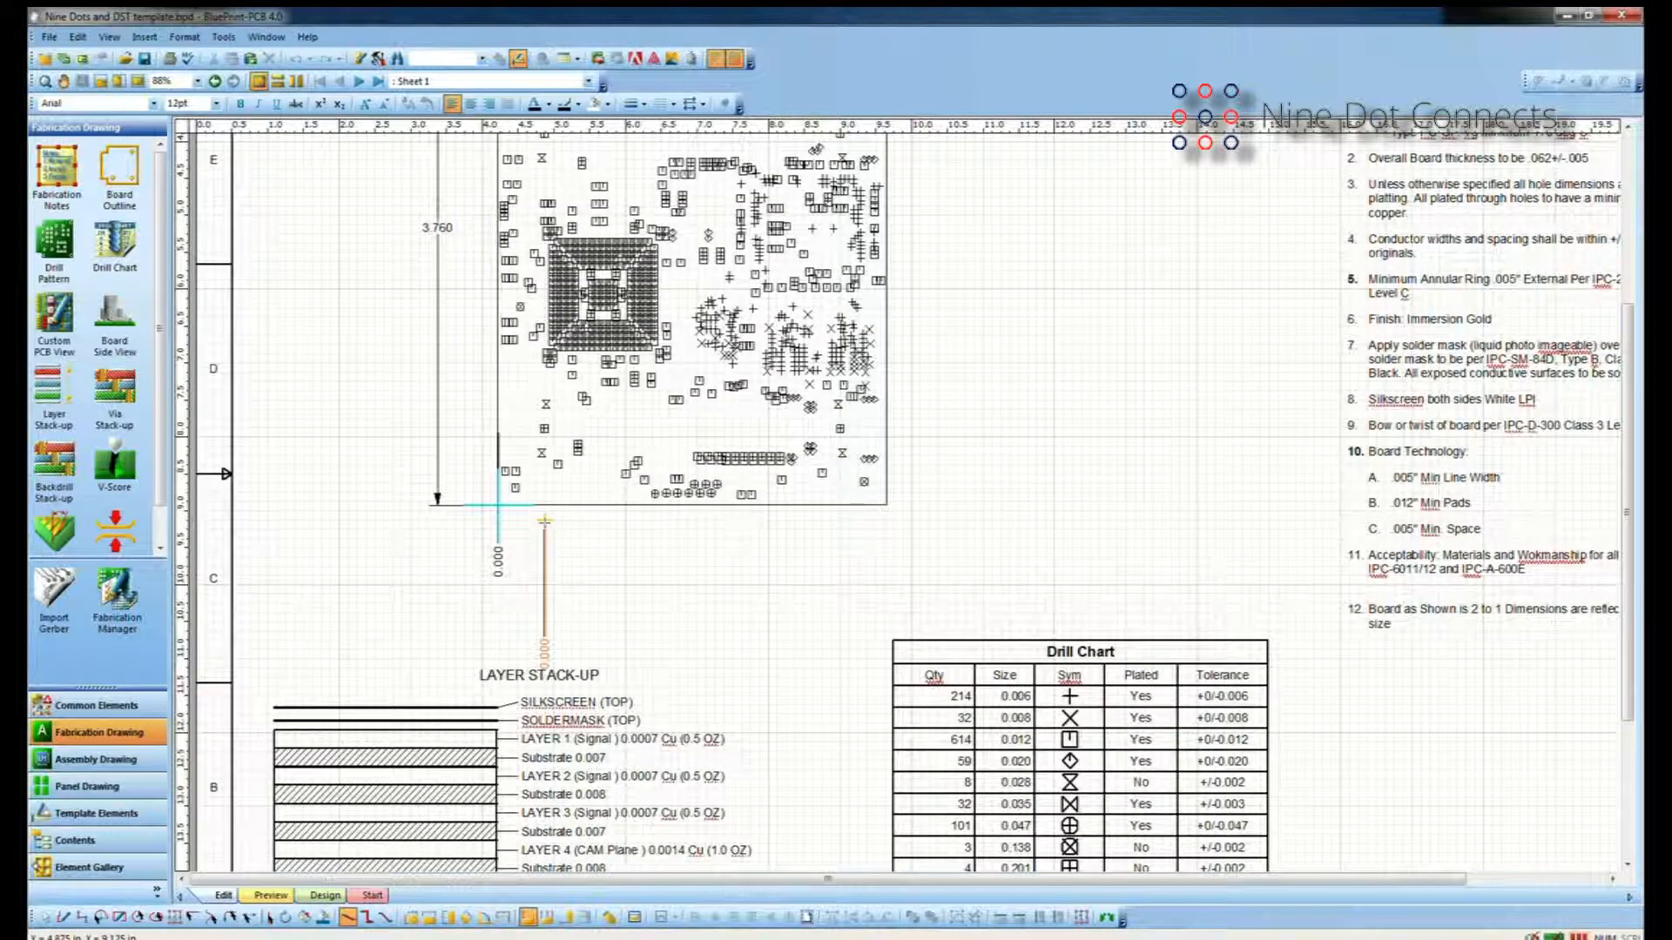
{"action": "key", "text": "Escape"}
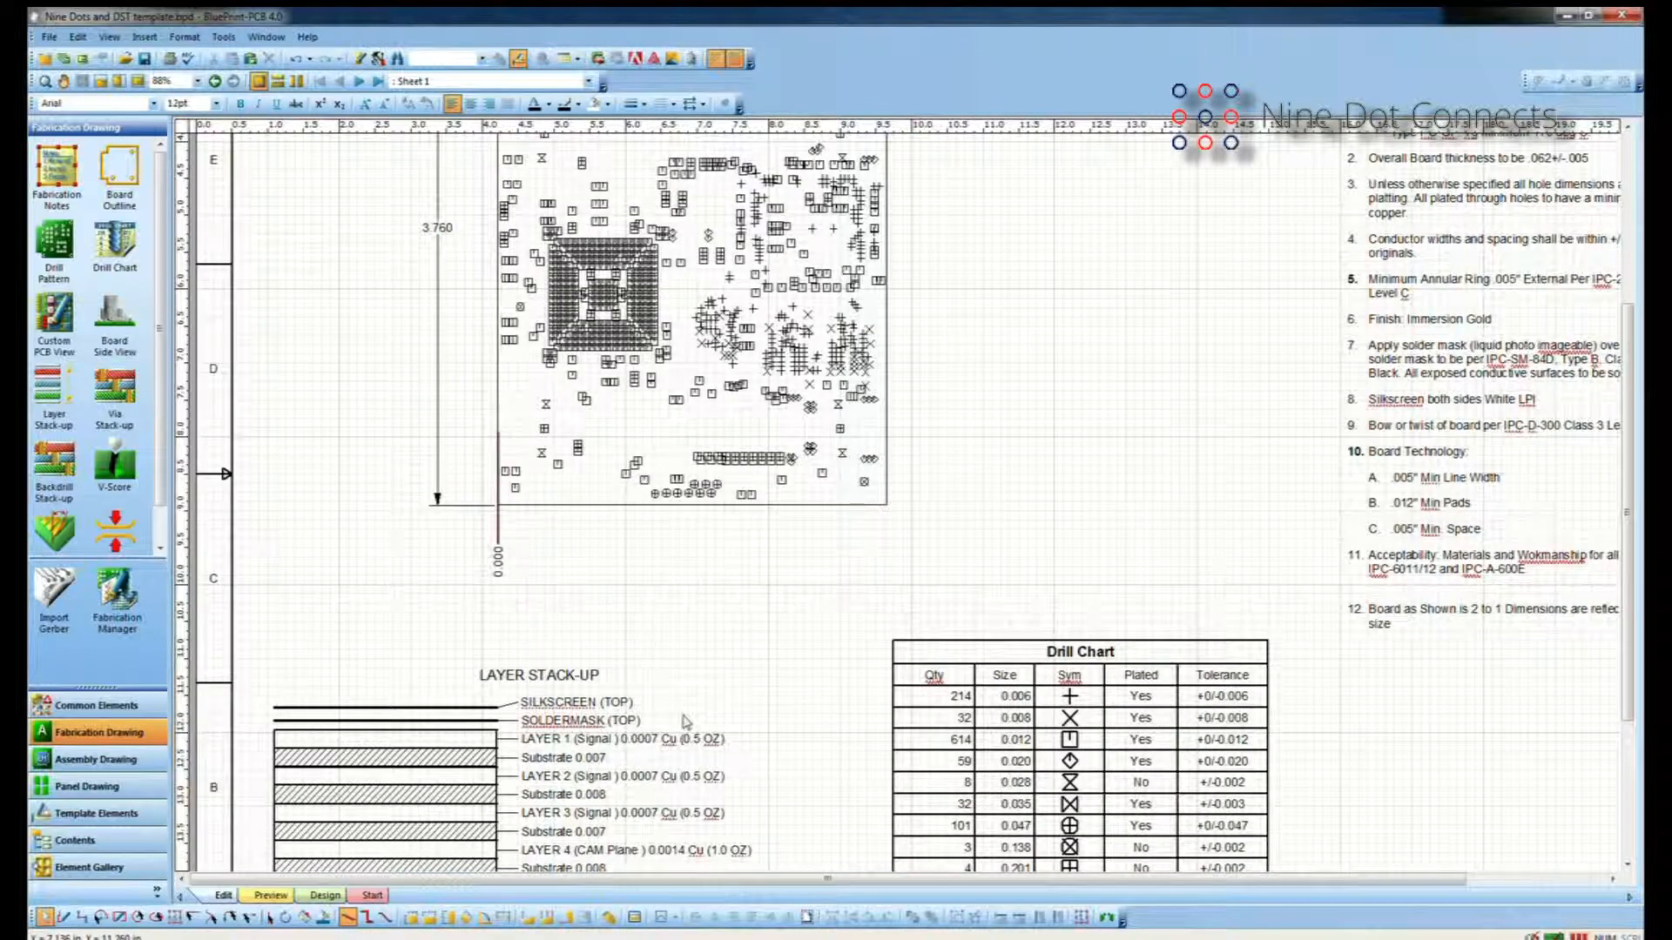
Add horizontal coordinate dimensions for five holes along the board's lower edge and for the board's right edge.
{"action": "left_click", "coordinate": [547, 916]}
{"action": "left_click", "coordinate": [700, 493]}
{"action": "left_click", "coordinate": [712, 494]}
{"action": "left_click", "coordinate": [766, 503]}
{"action": "left_click", "coordinate": [835, 481]}
{"action": "left_click", "coordinate": [864, 482]}
{"action": "left_click", "coordinate": [887, 483]}
Align all the horizontal coordinate dimensions below the board level with the origin dimension.
{"action": "left_click_drag", "start_coordinate": [455, 531], "coordinate": [911, 666]}
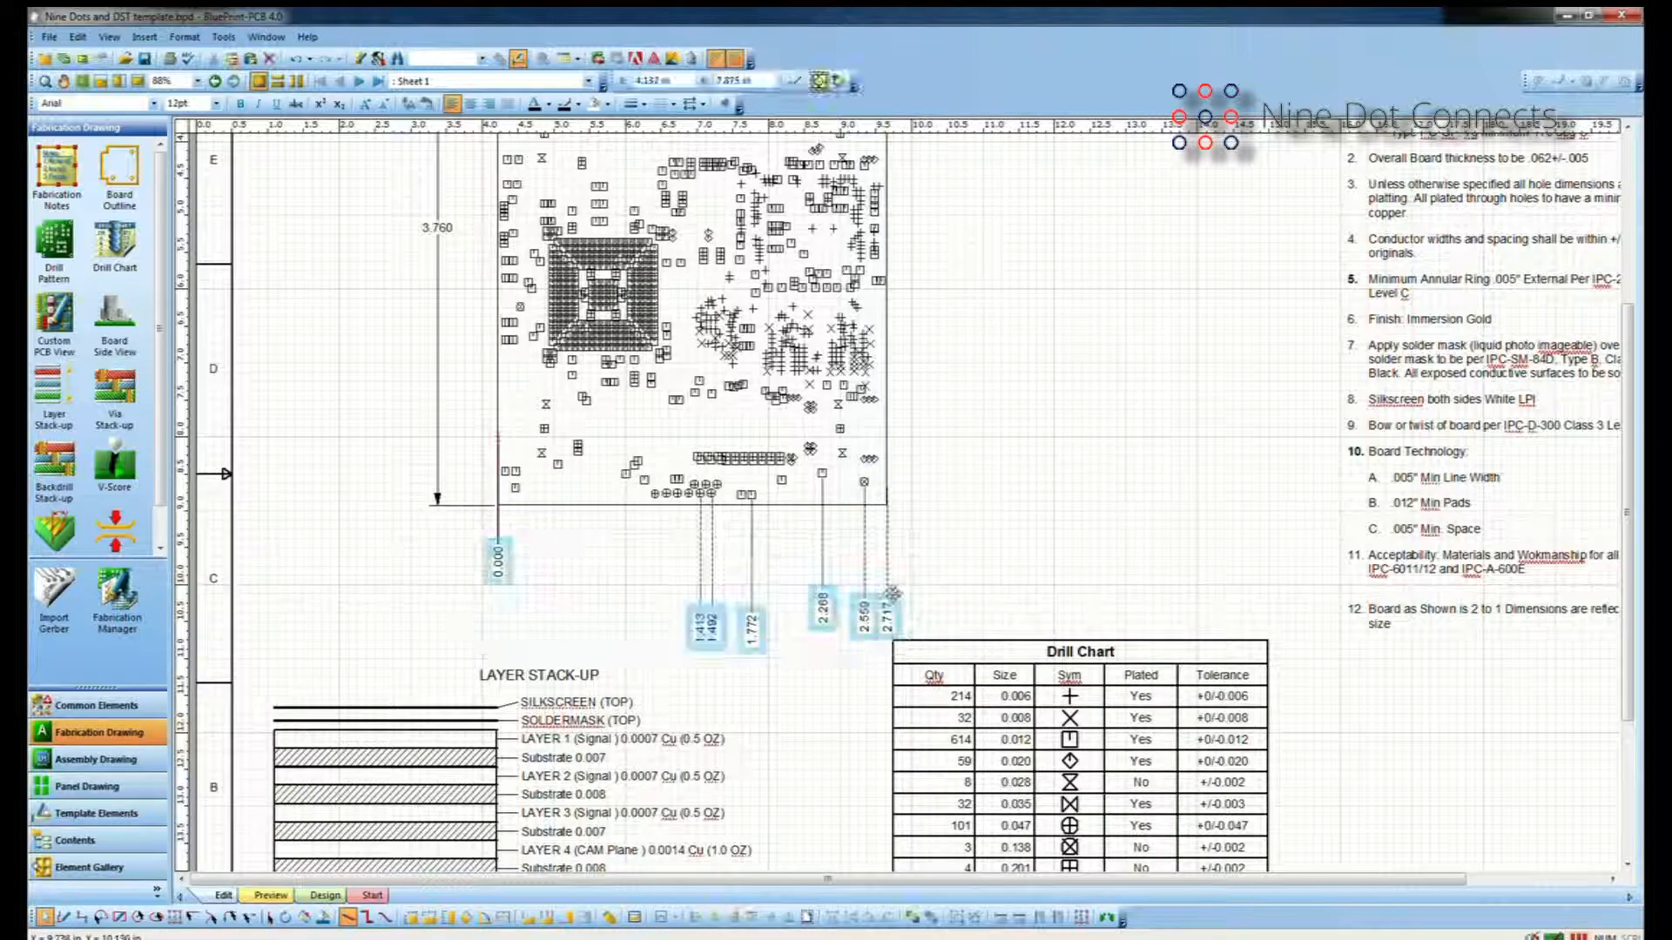
{"action": "right_click", "coordinate": [892, 600]}
{"action": "left_click", "coordinate": [975, 724]}
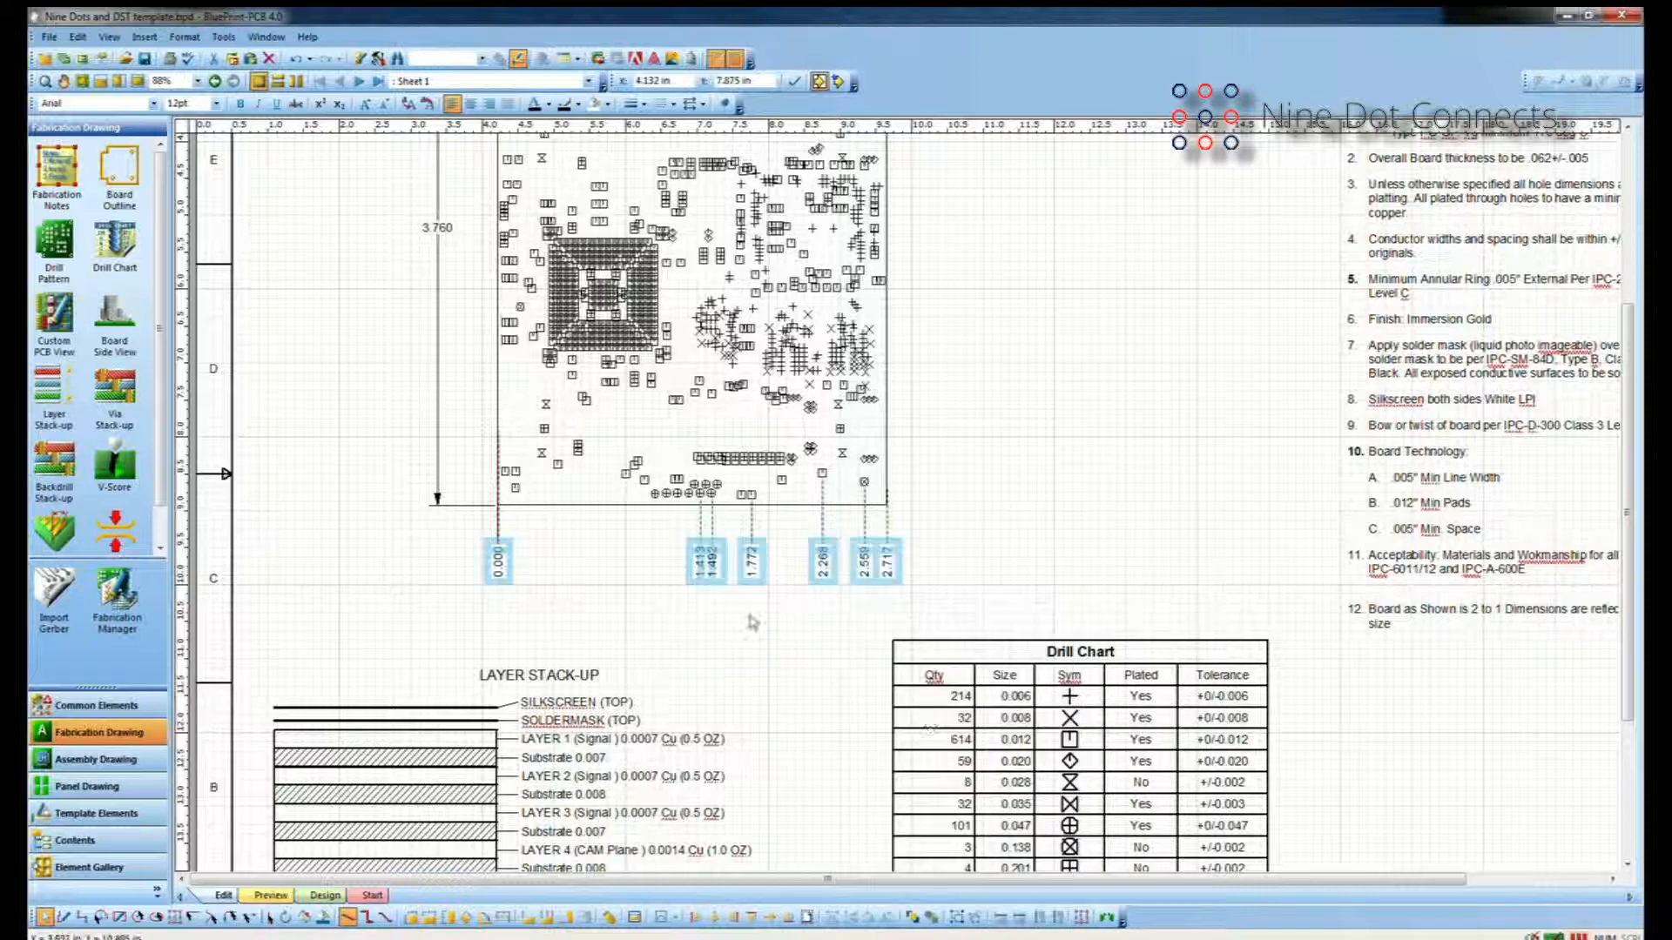
Examine the Text, Dual Dimensions, Lines and Units format settings of the coordinate dimensions, and close them without changes.
{"action": "right_click", "coordinate": [692, 579]}
{"action": "left_click", "coordinate": [762, 892]}
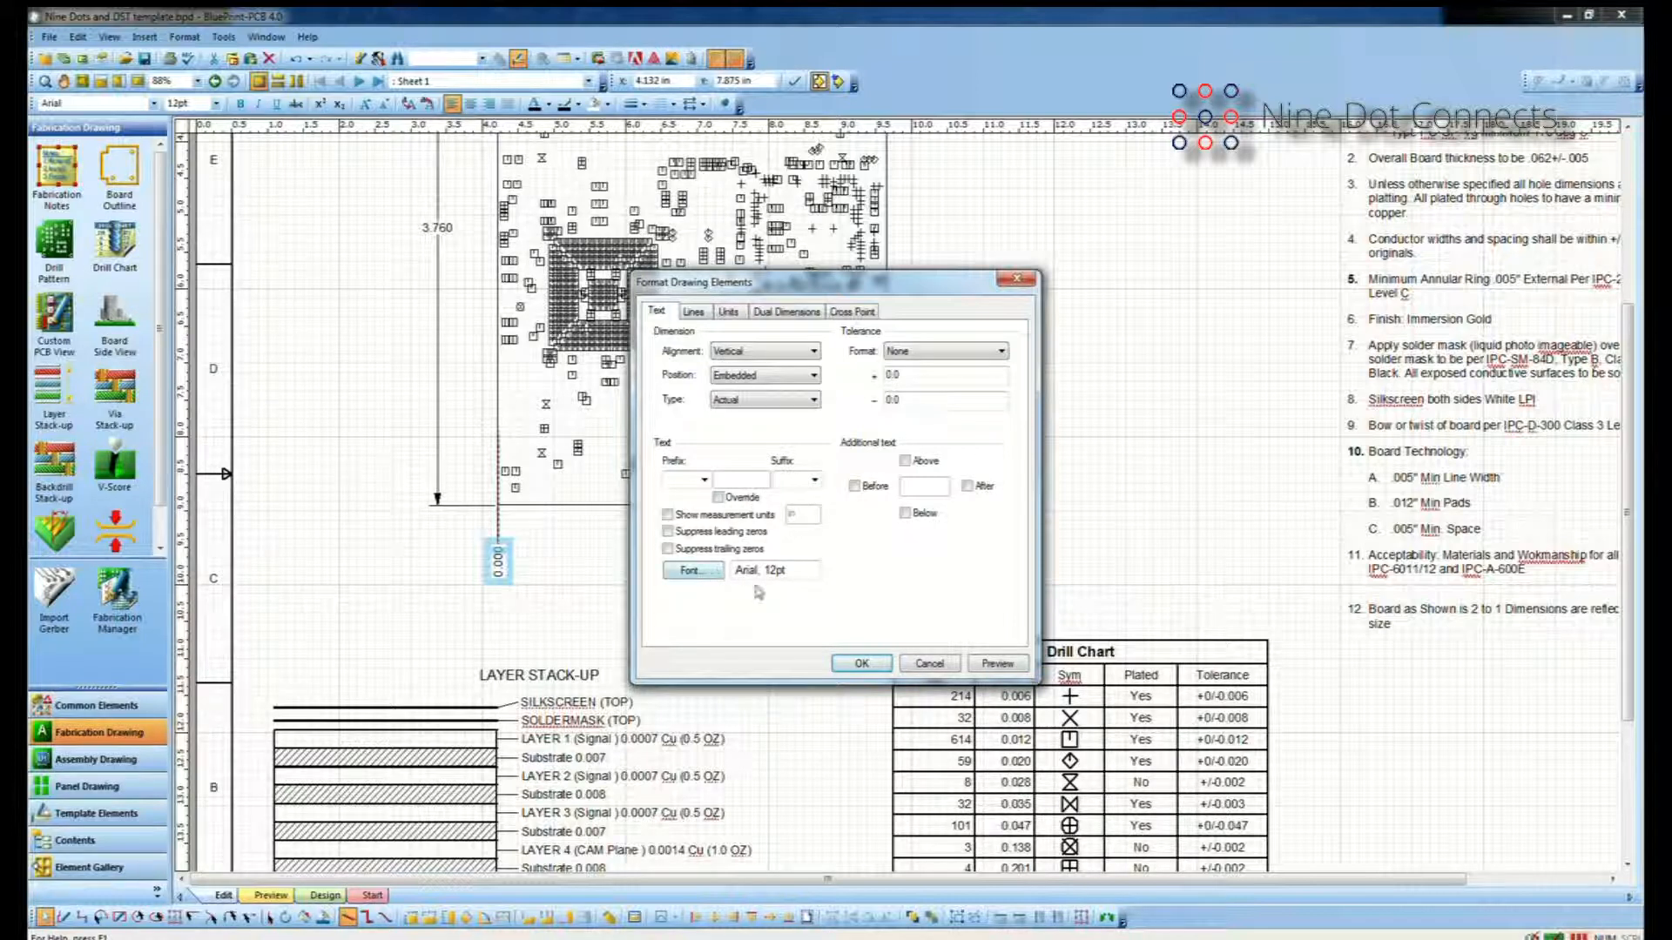
{"action": "left_click", "coordinate": [766, 311]}
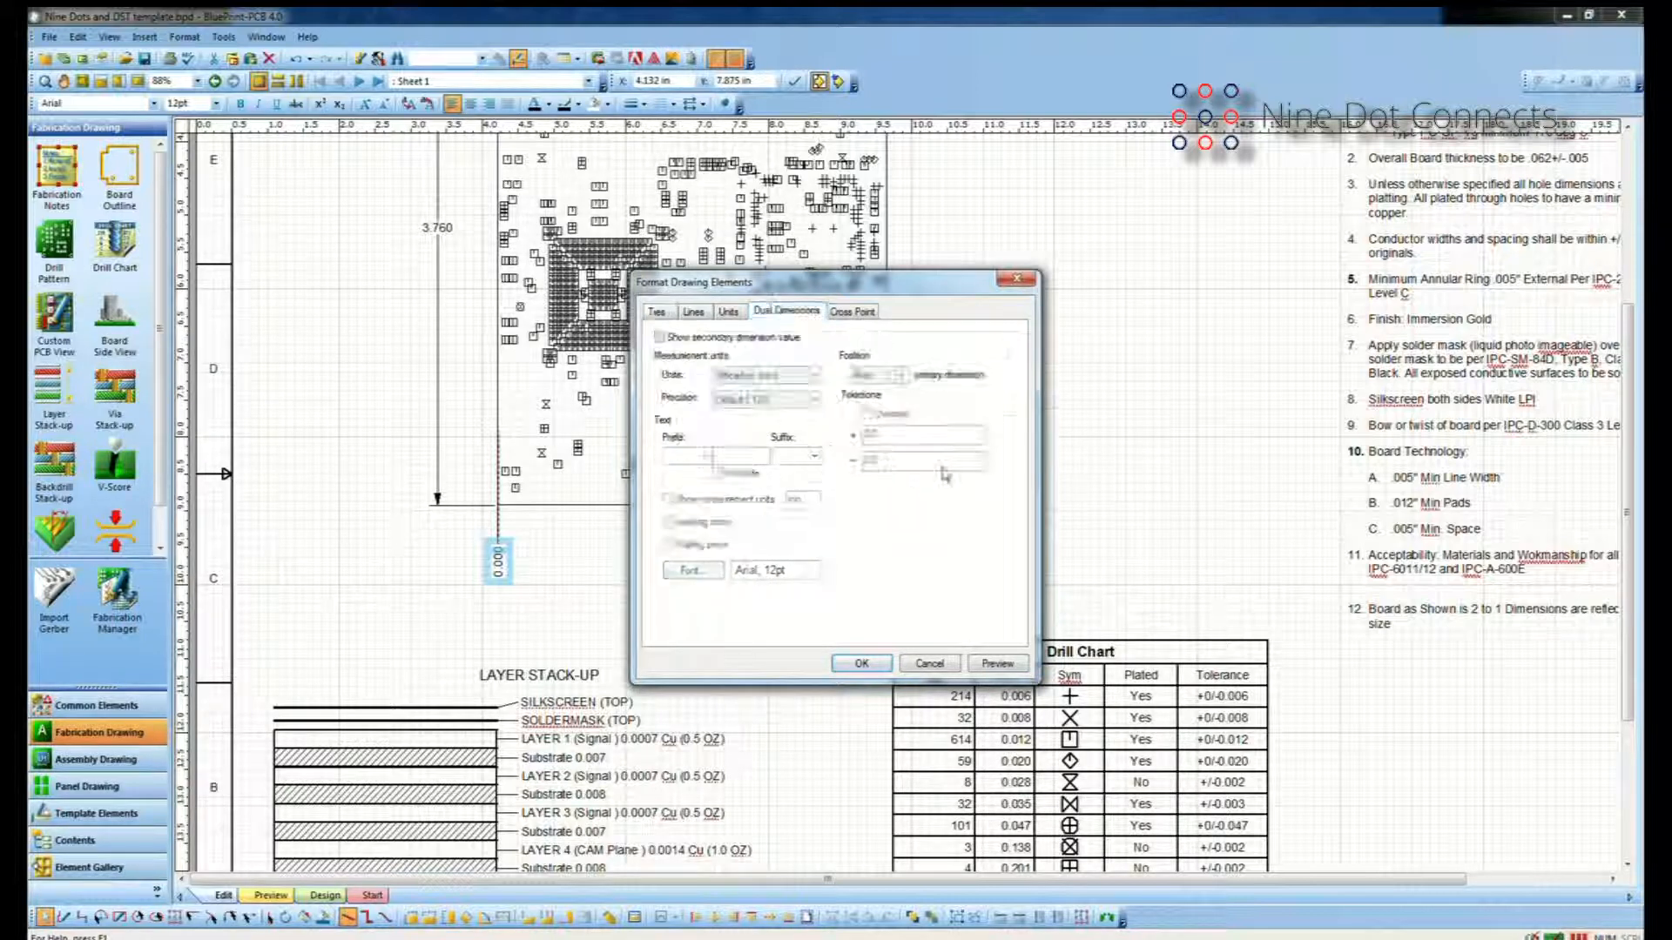
{"action": "left_click", "coordinate": [711, 315]}
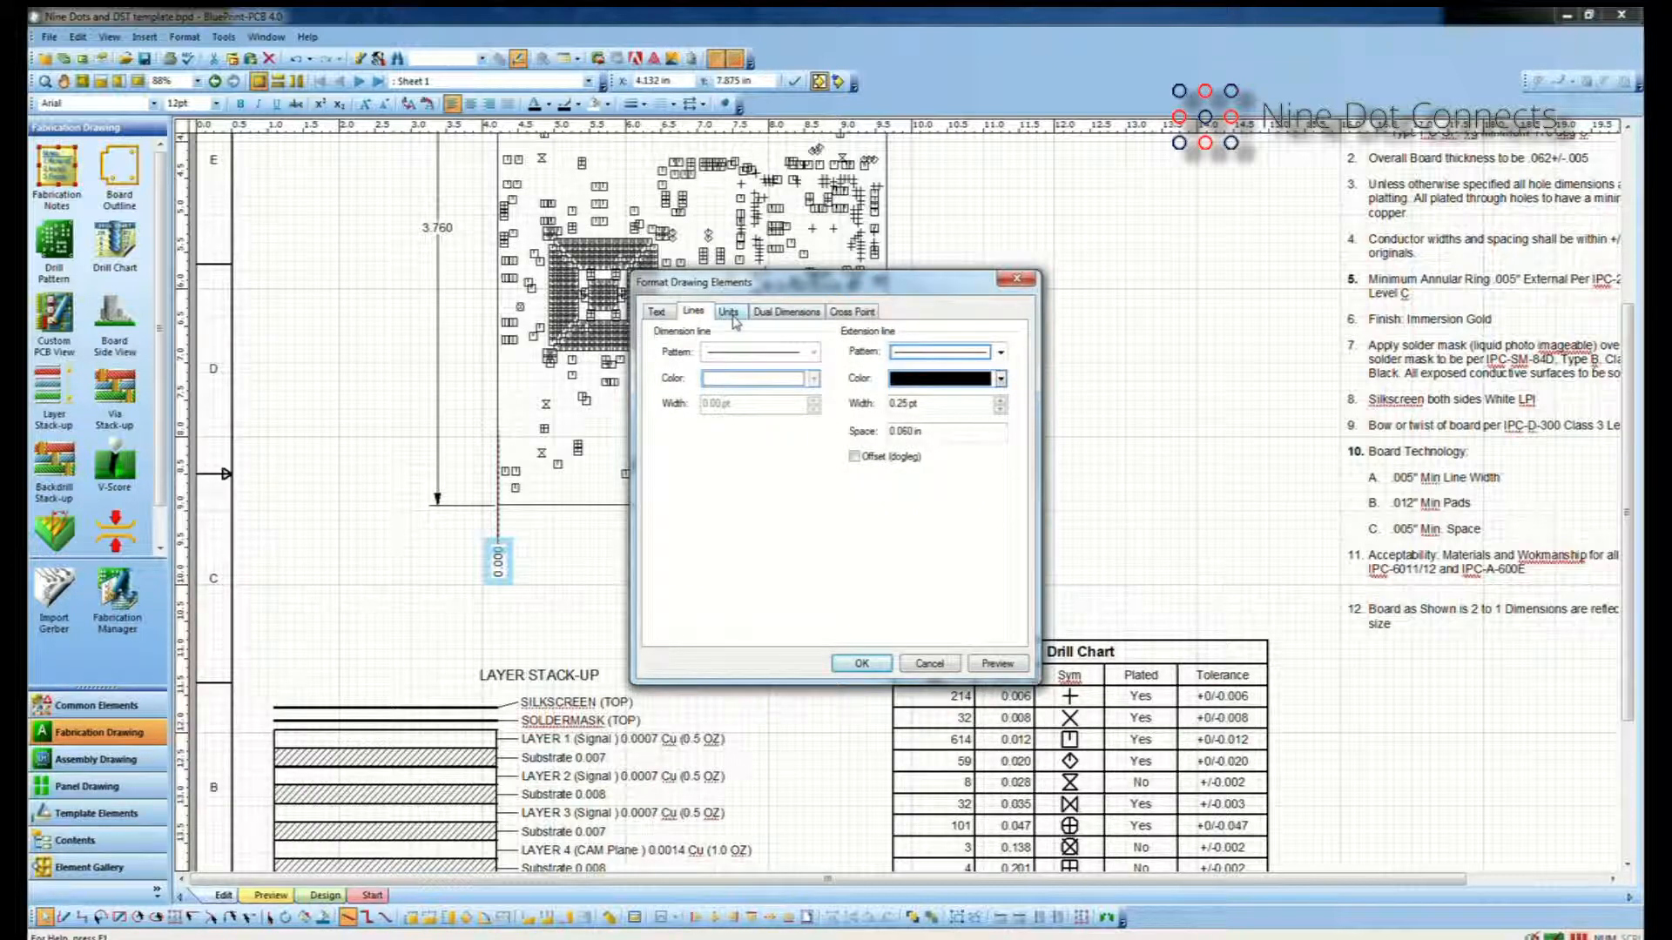
{"action": "left_click", "coordinate": [731, 317]}
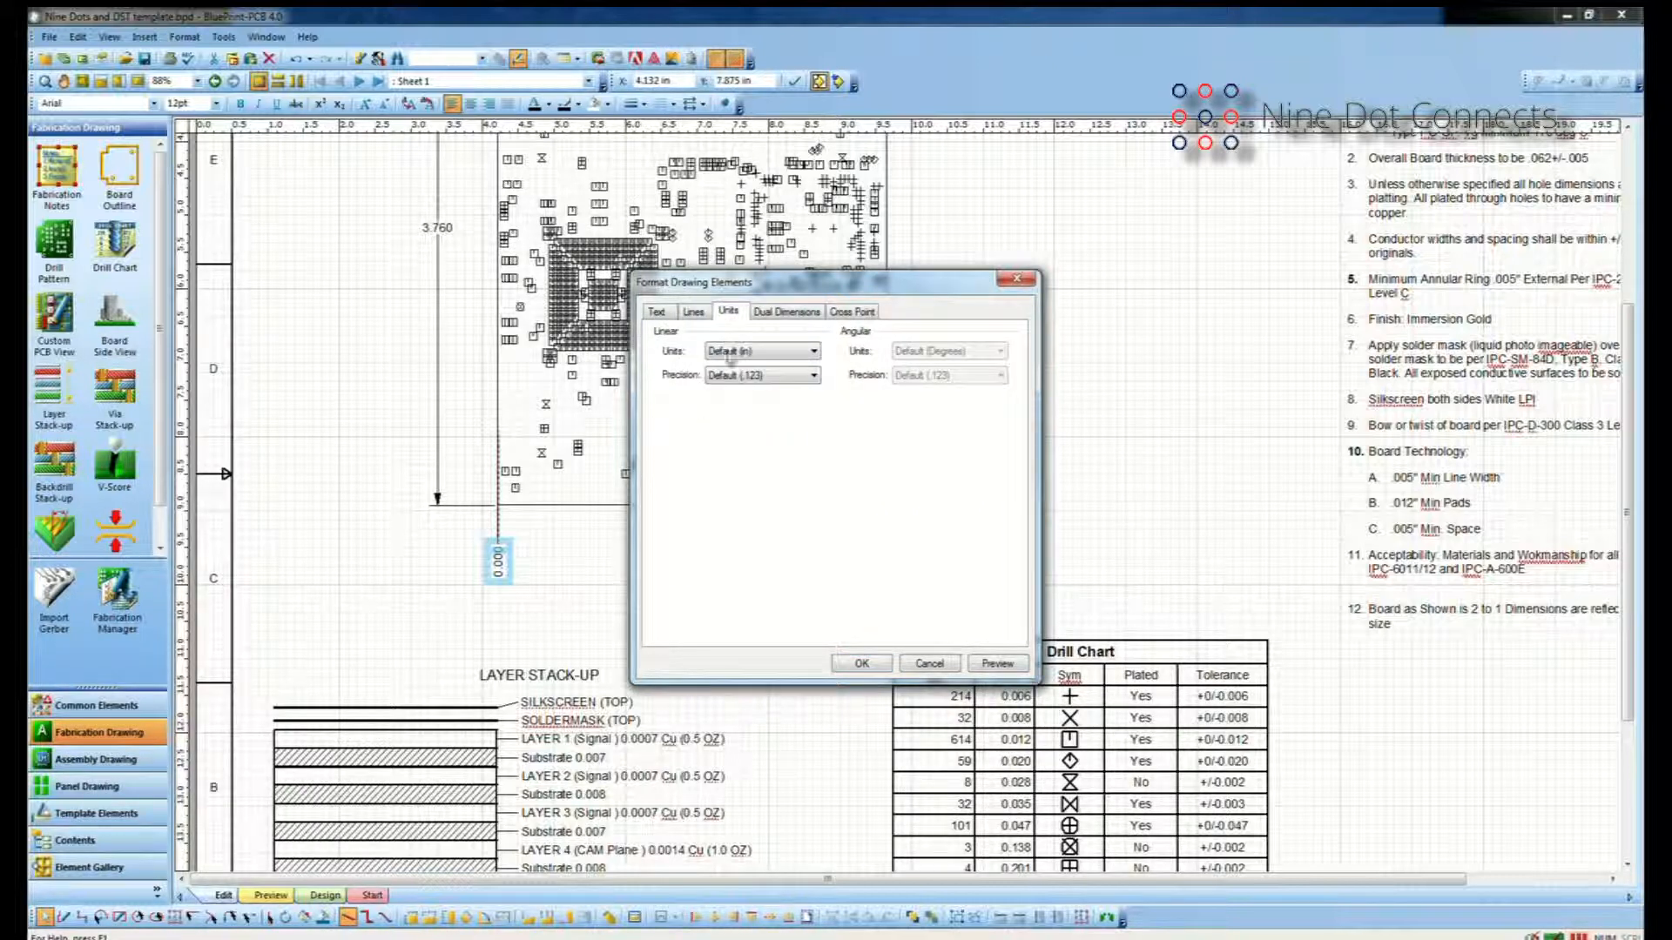
{"action": "left_click", "coordinate": [657, 314]}
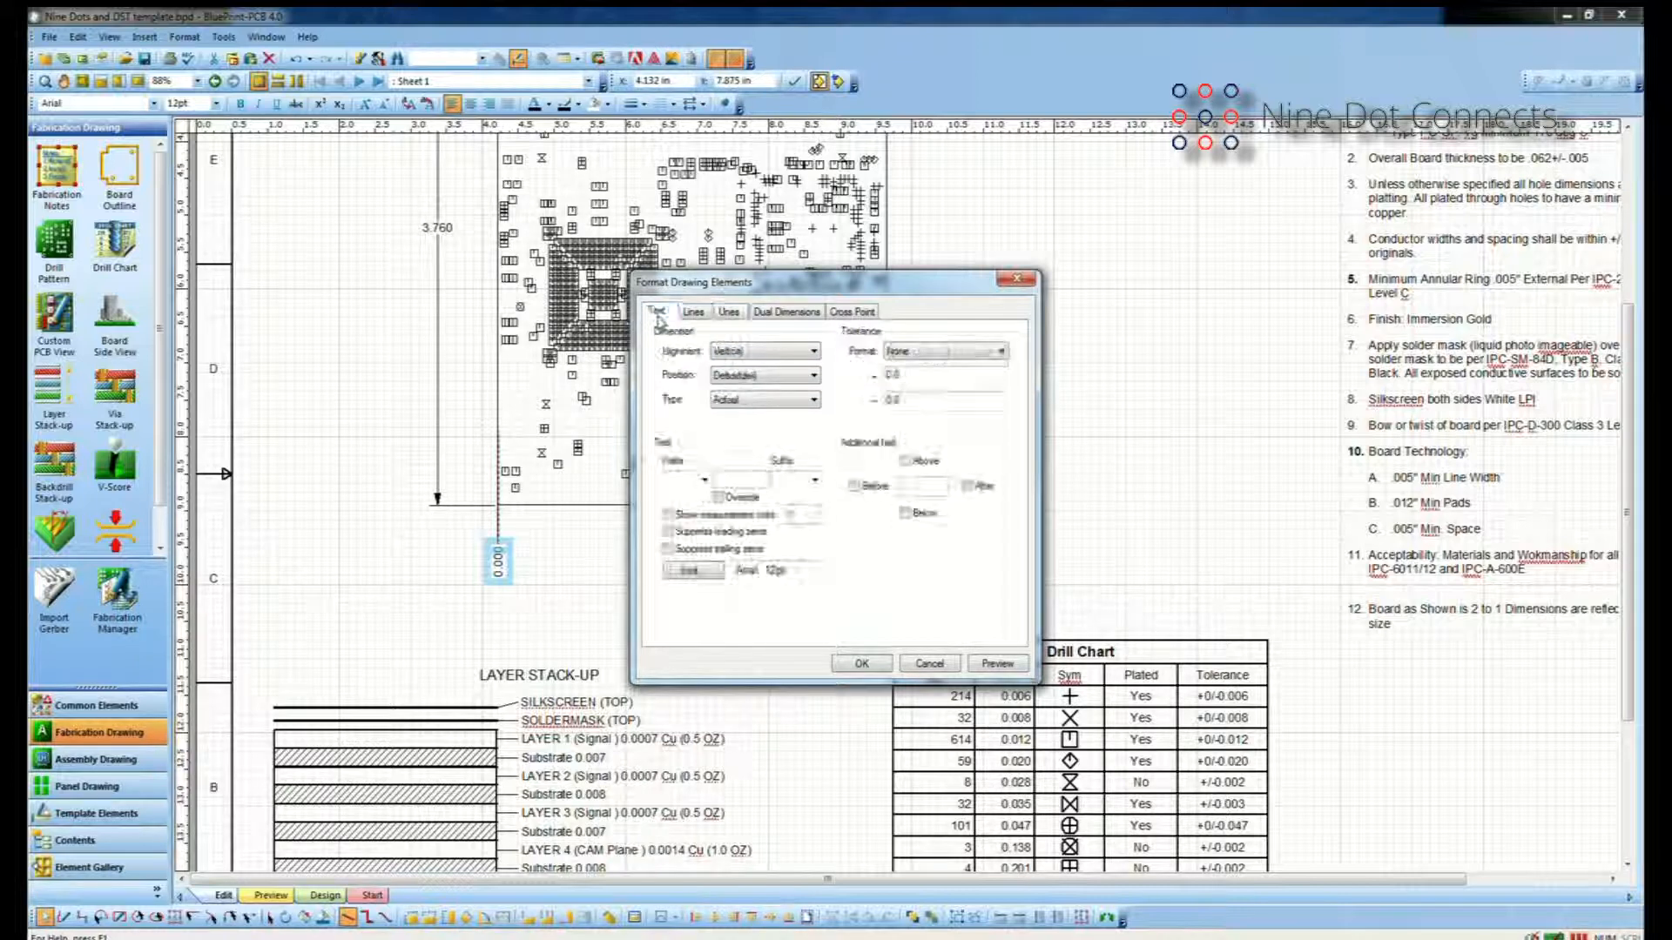
{"action": "left_click", "coordinate": [930, 664]}
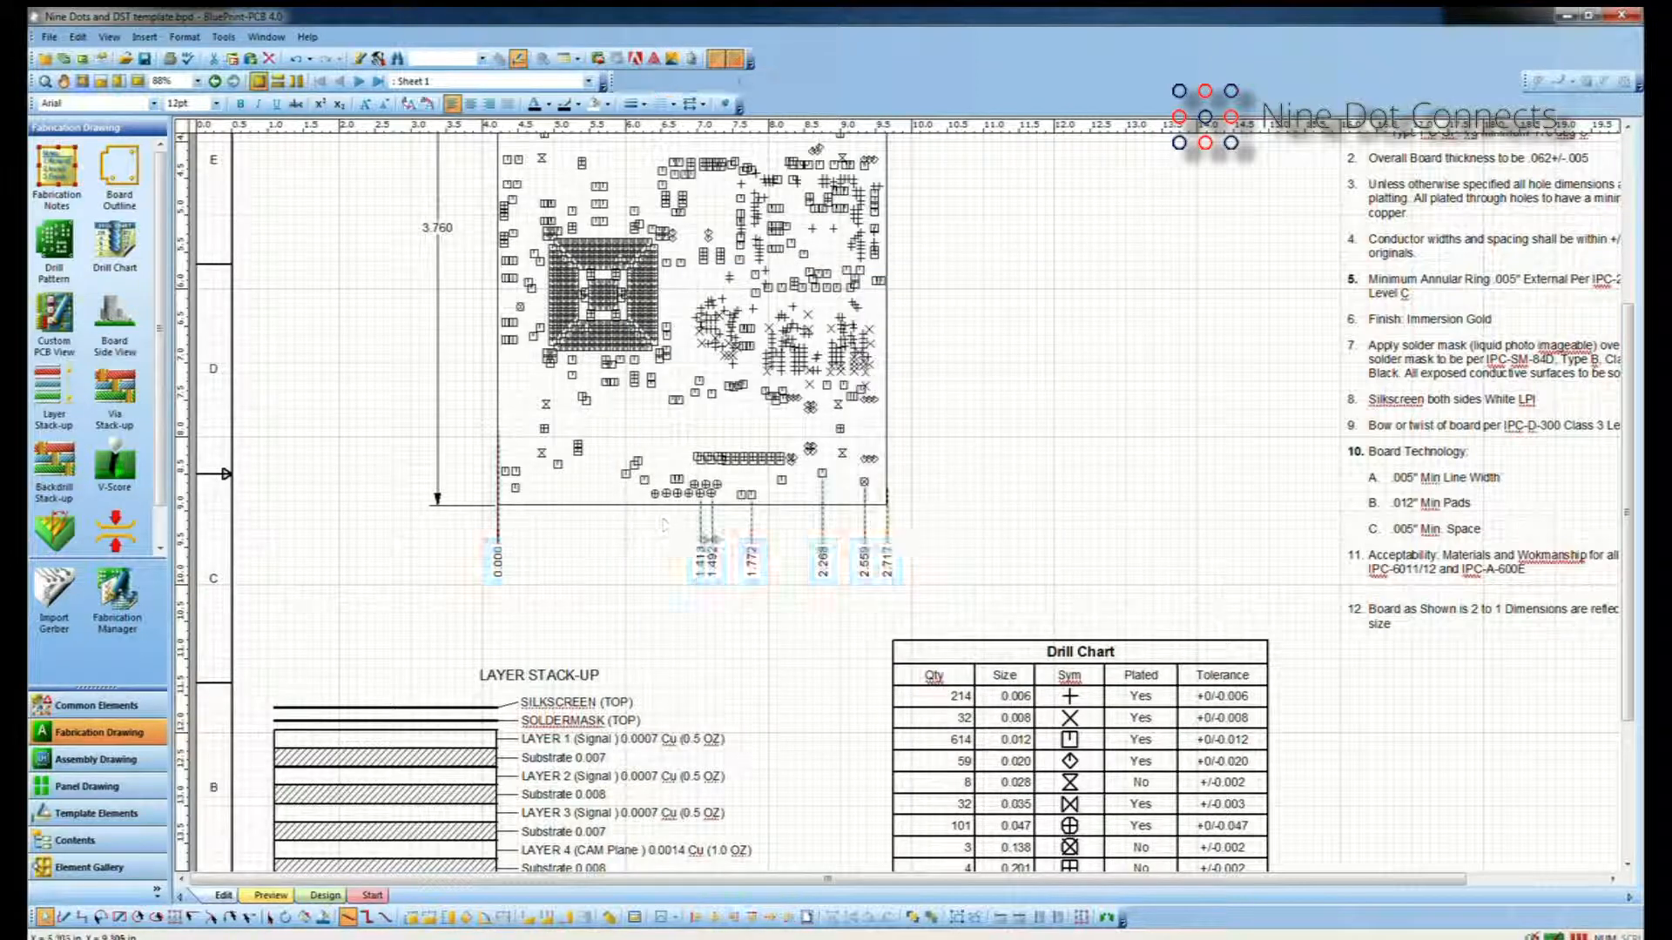
Bend the extension line of the second hole's coordinate dimension to separate its text from the first hole's dimension.
{"action": "mouse_move", "coordinate": [709, 541]}
{"action": "left_mouse_down"}
{"action": "mouse_move", "coordinate": [729, 541]}
{"action": "mouse_move", "coordinate": [700, 547]}
{"action": "left_mouse_up"}
{"action": "left_click", "coordinate": [700, 540]}
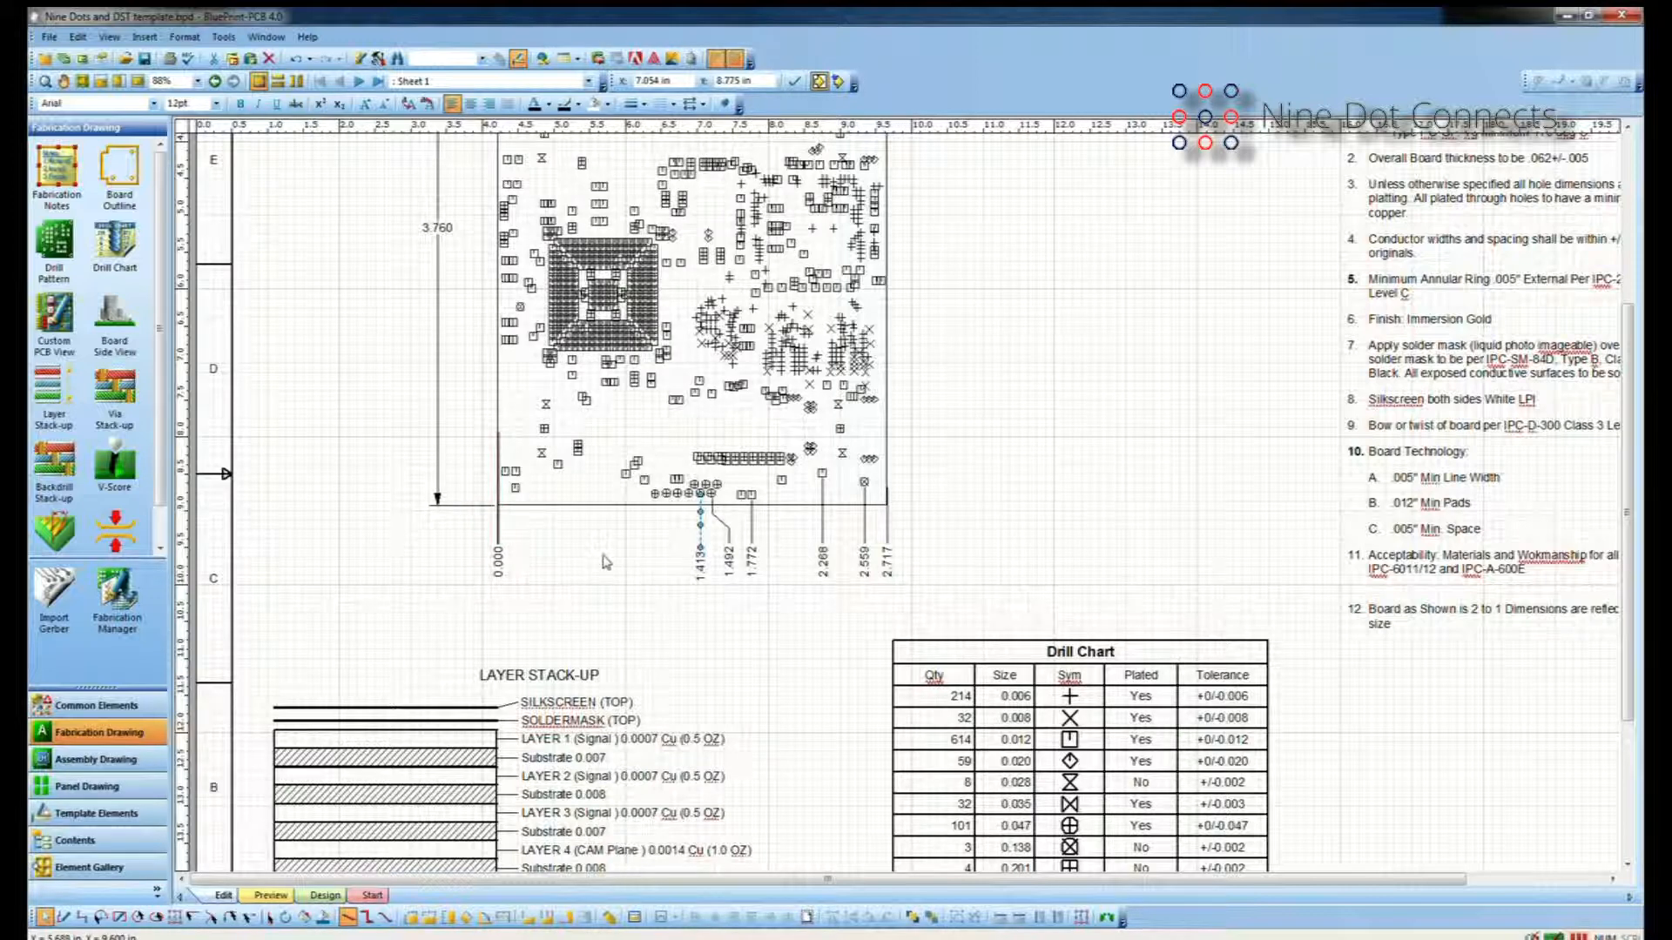
Place a Feature Control Frame from the Common Elements in the empty area between the board and the notes.
{"action": "left_click", "coordinate": [88, 714]}
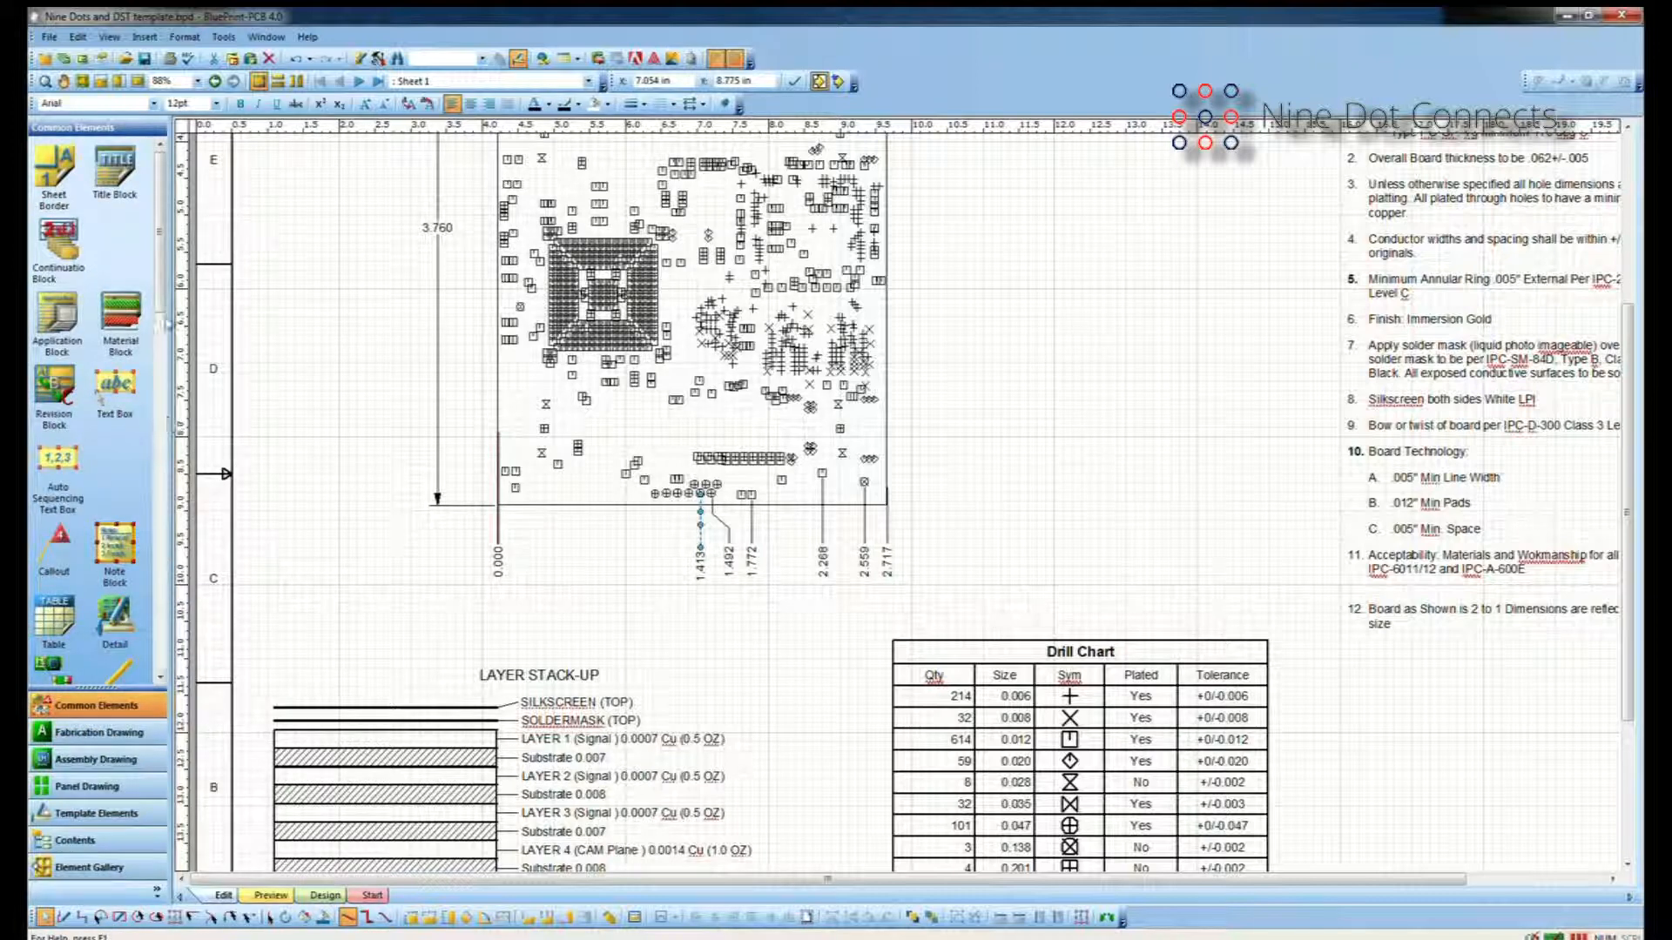
{"action": "scroll", "coordinate": [160, 474], "scroll_direction": "down", "scroll_amount": 5}
{"action": "scroll", "coordinate": [159, 475], "scroll_direction": "down", "scroll_amount": 8}
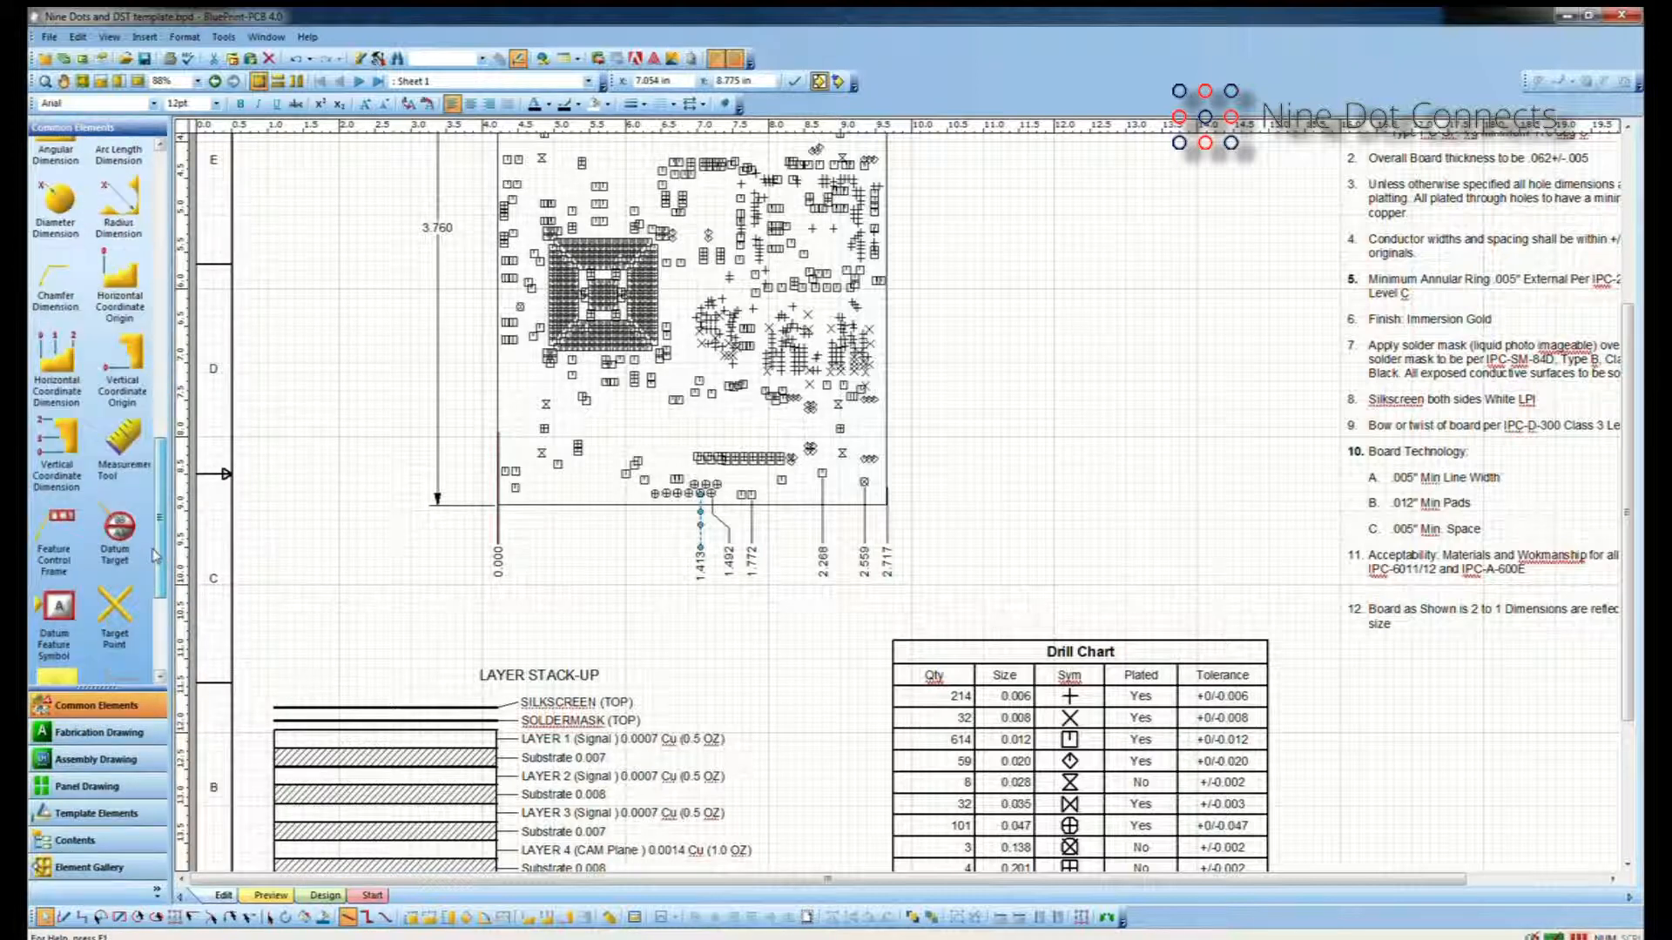
{"action": "mouse_move", "coordinate": [55, 383]}
{"action": "left_mouse_down"}
{"action": "mouse_move", "coordinate": [977, 374]}
{"action": "mouse_move", "coordinate": [1076, 351]}
{"action": "left_mouse_up"}
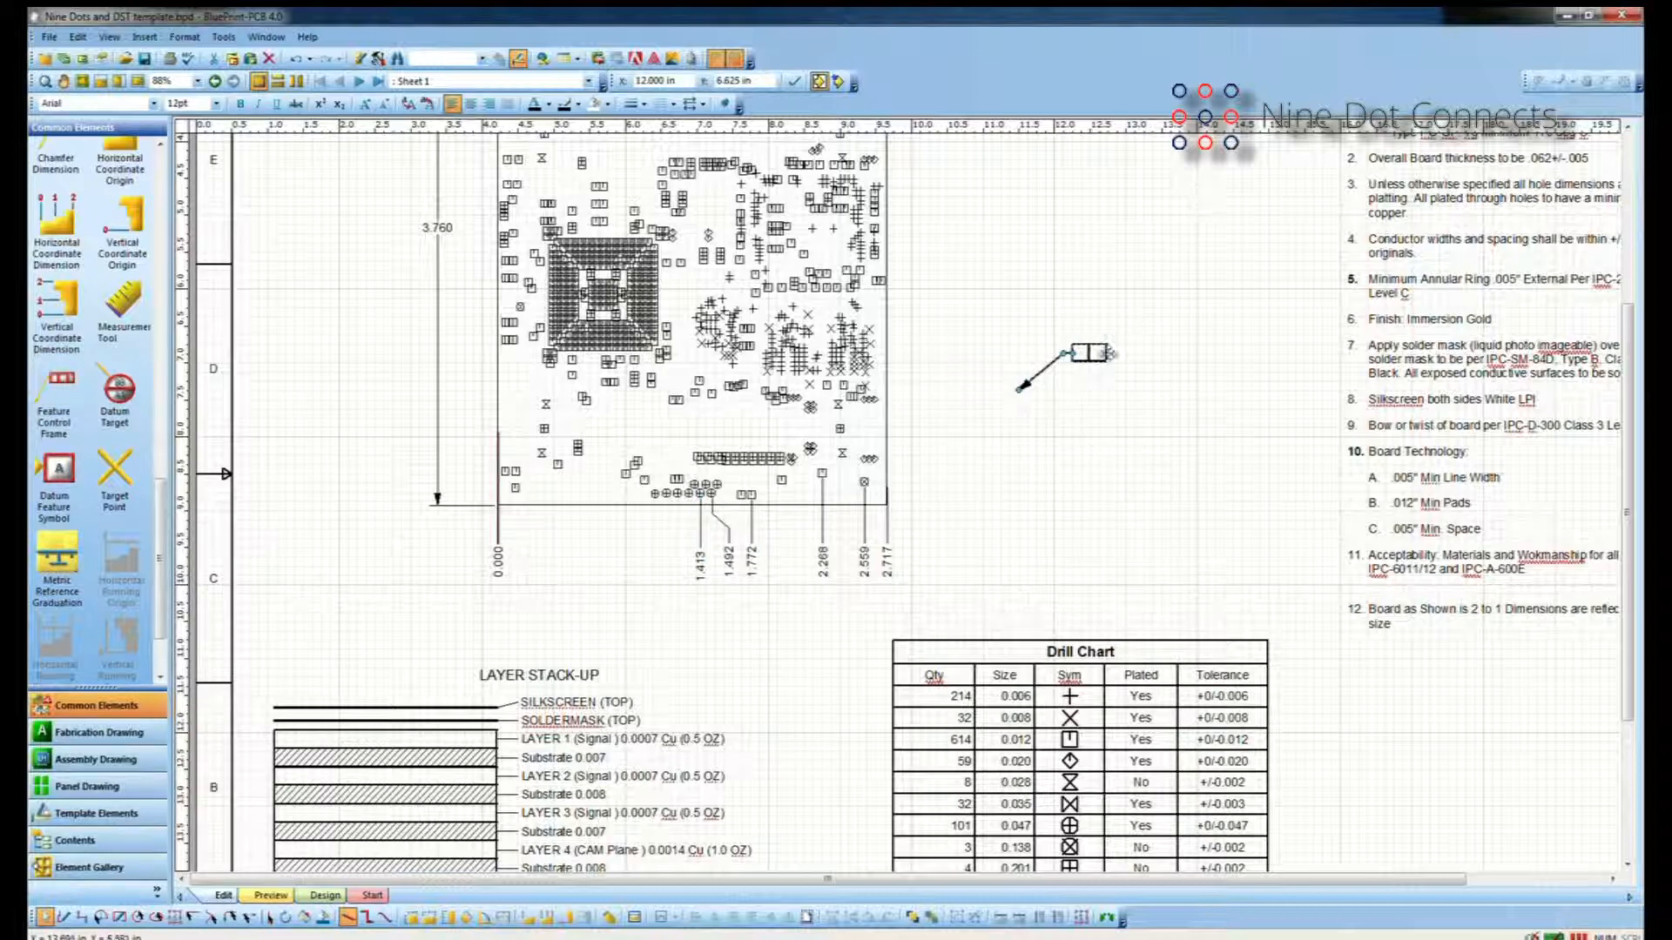
Insert the diameter symbol into the second compartment of the feature control frame.
{"action": "left_click", "coordinate": [1071, 359]}
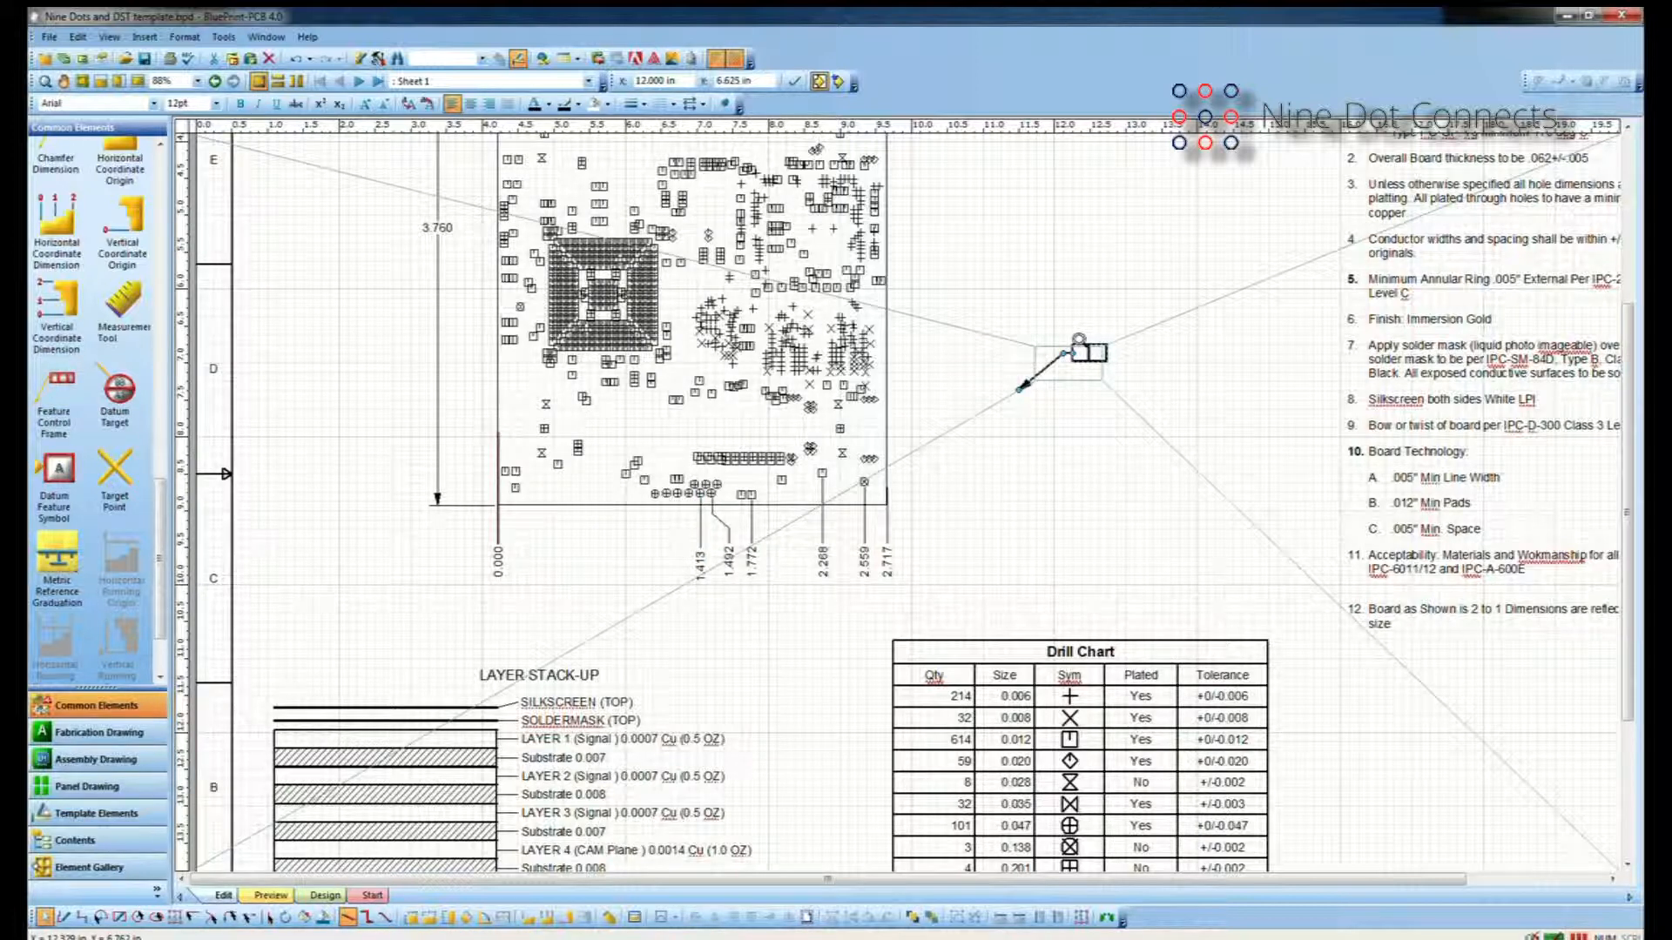
{"action": "left_click", "coordinate": [1104, 403]}
{"action": "left_click", "coordinate": [665, 917]}
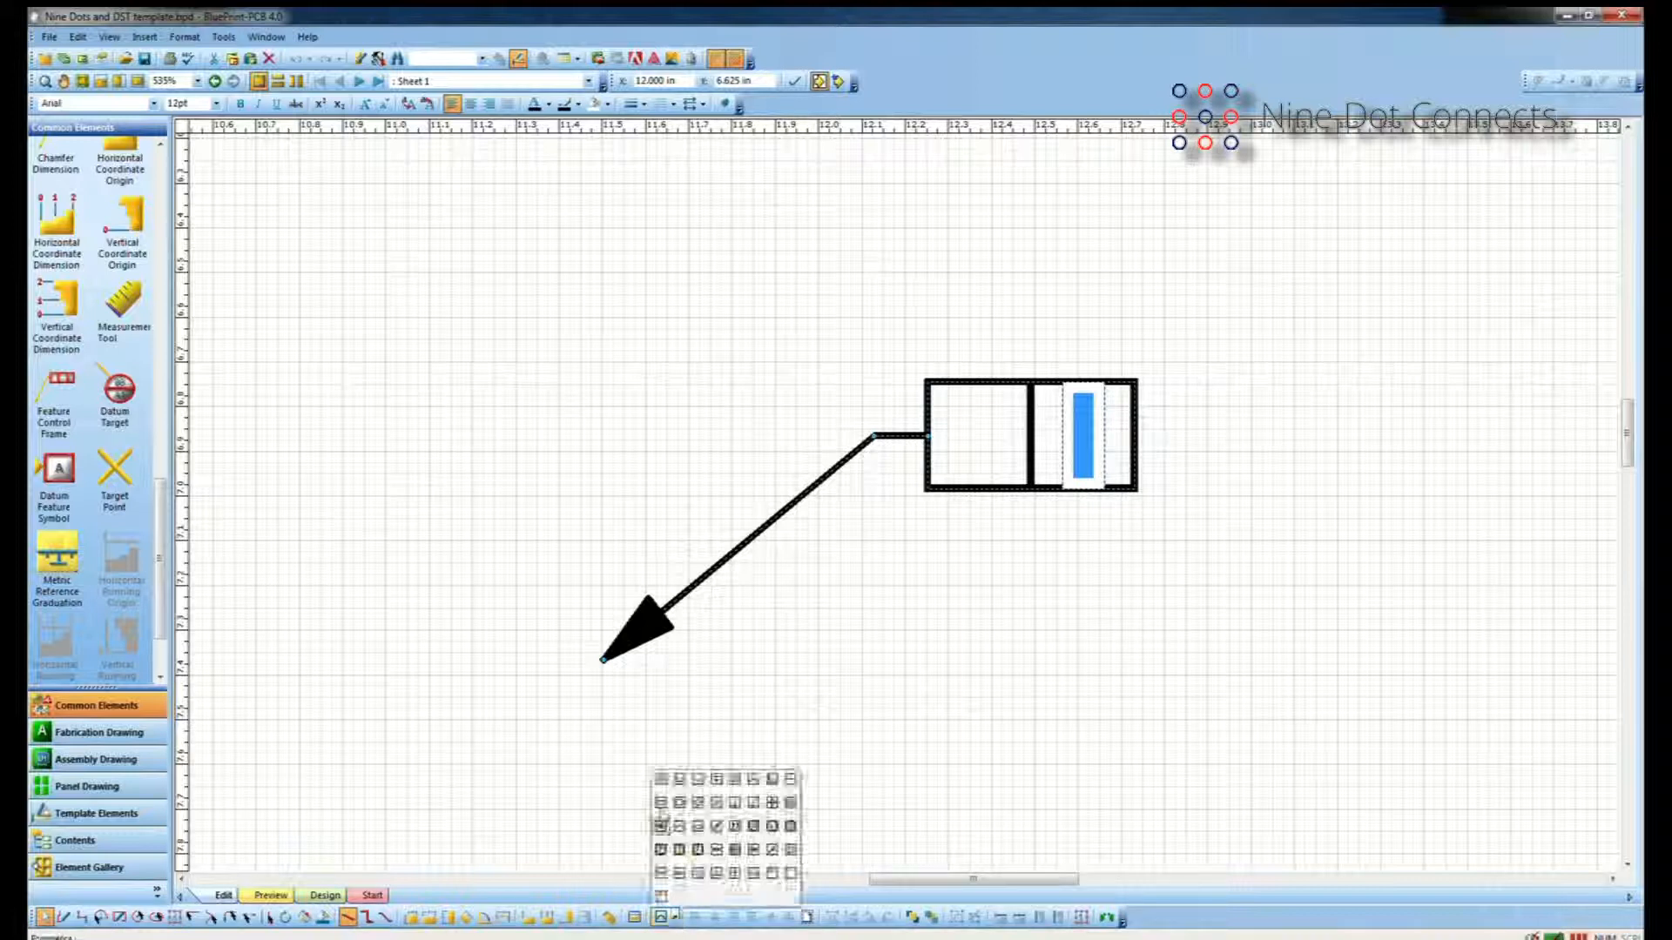
{"action": "left_click", "coordinate": [660, 779]}
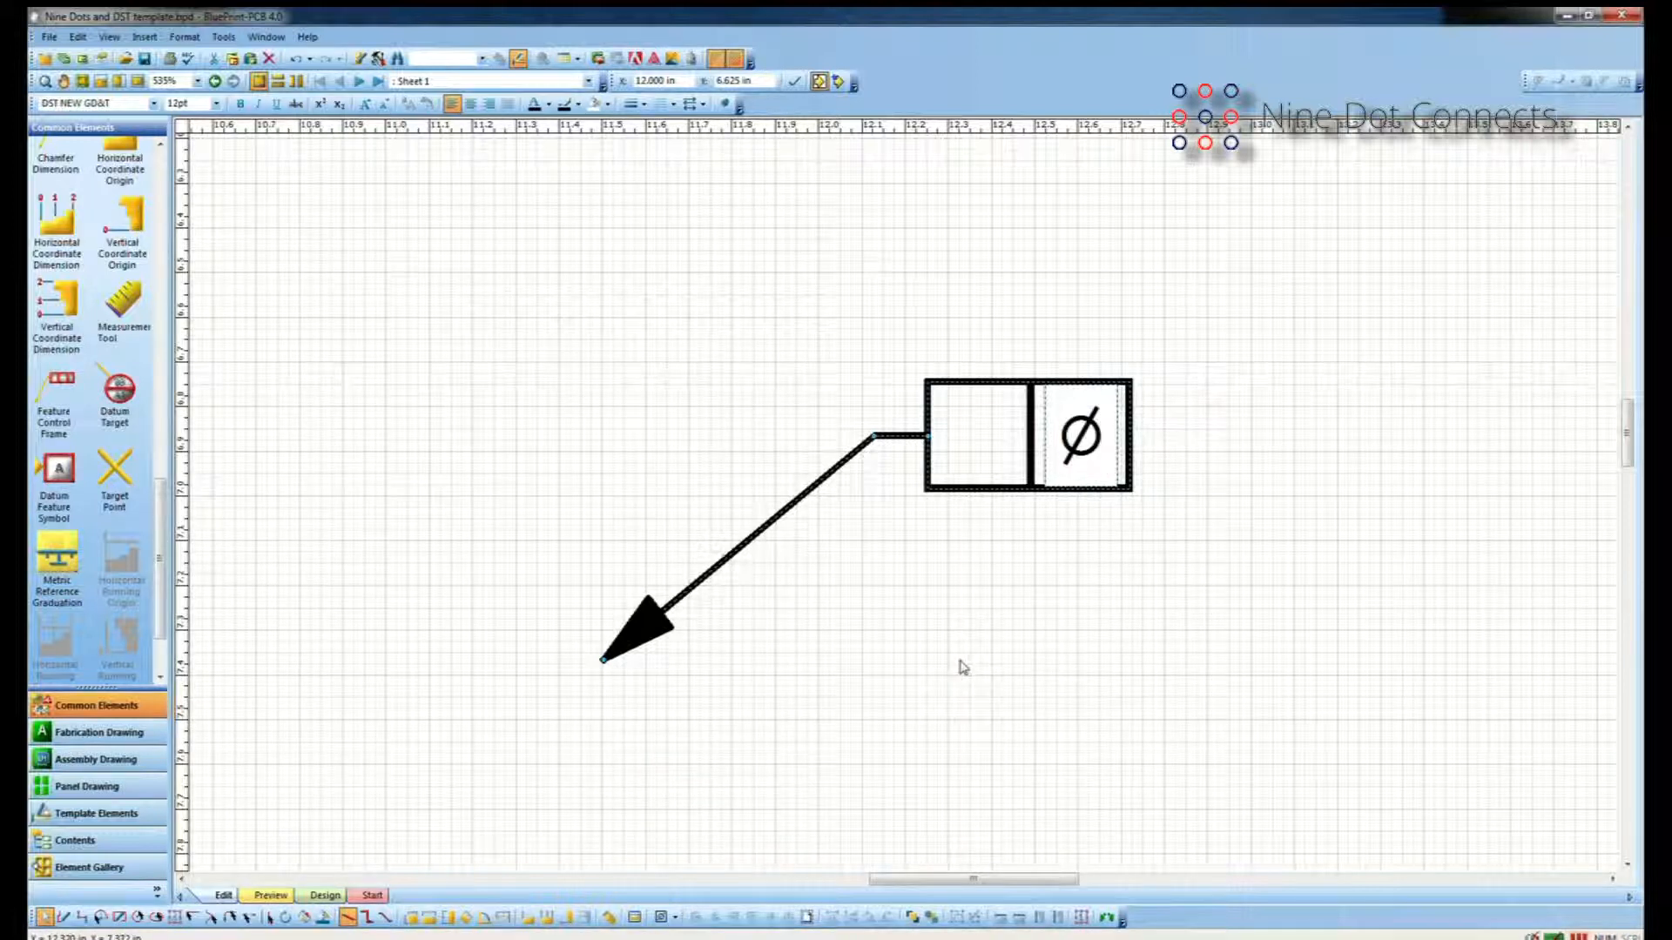
{"action": "left_click", "coordinate": [962, 667]}
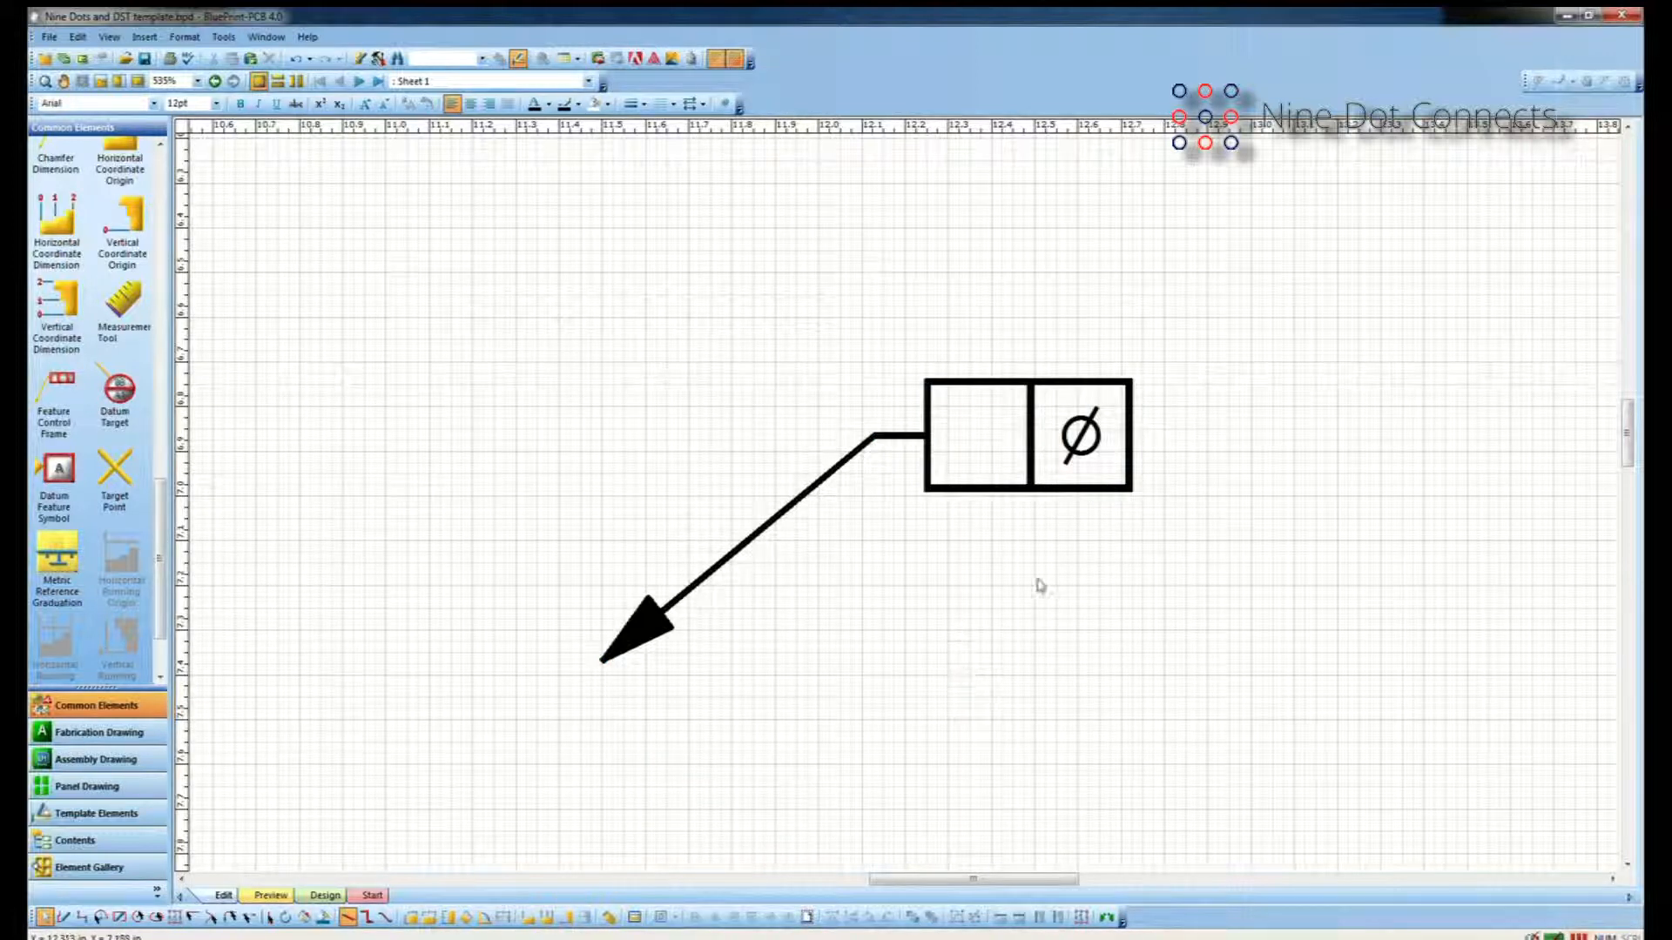
Examine the layer stack-up's underlying template in edit mode, and execute it to return to the populated stack-up.
{"action": "middle_click_drag", "start_coordinate": [1107, 558], "coordinate": [1116, 586]}
{"action": "middle_click_drag", "start_coordinate": [1025, 543], "coordinate": [1041, 591]}
{"action": "middle_click_drag", "start_coordinate": [880, 549], "coordinate": [898, 588]}
{"action": "left_click", "coordinate": [614, 634]}
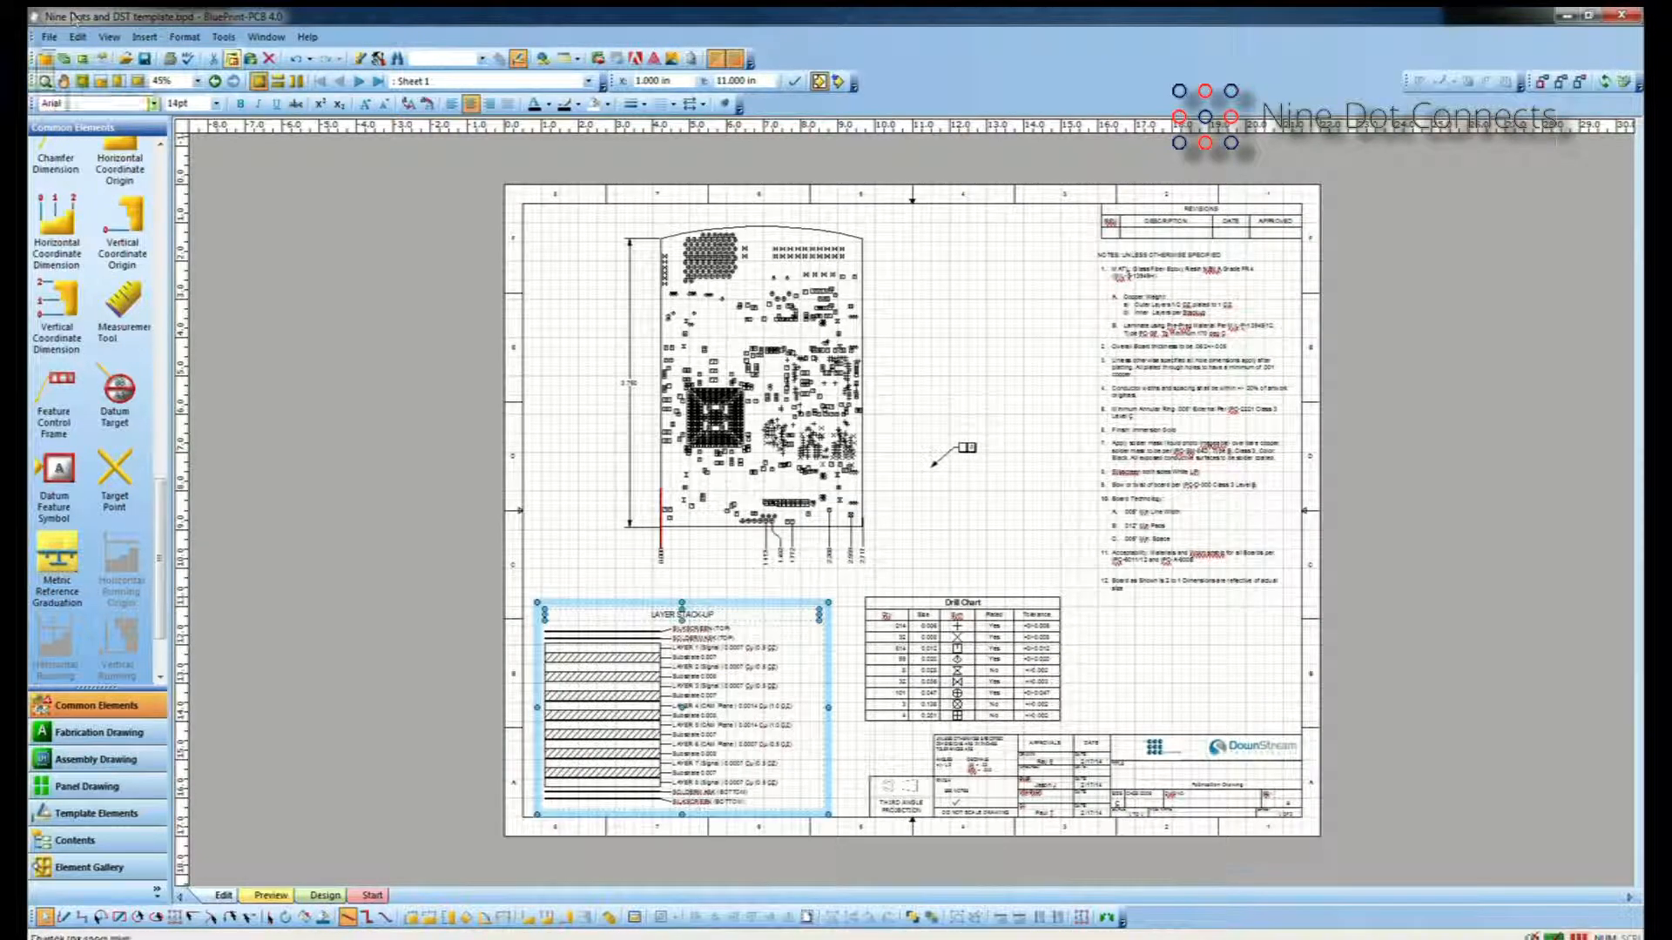
{"action": "left_click", "coordinate": [83, 83]}
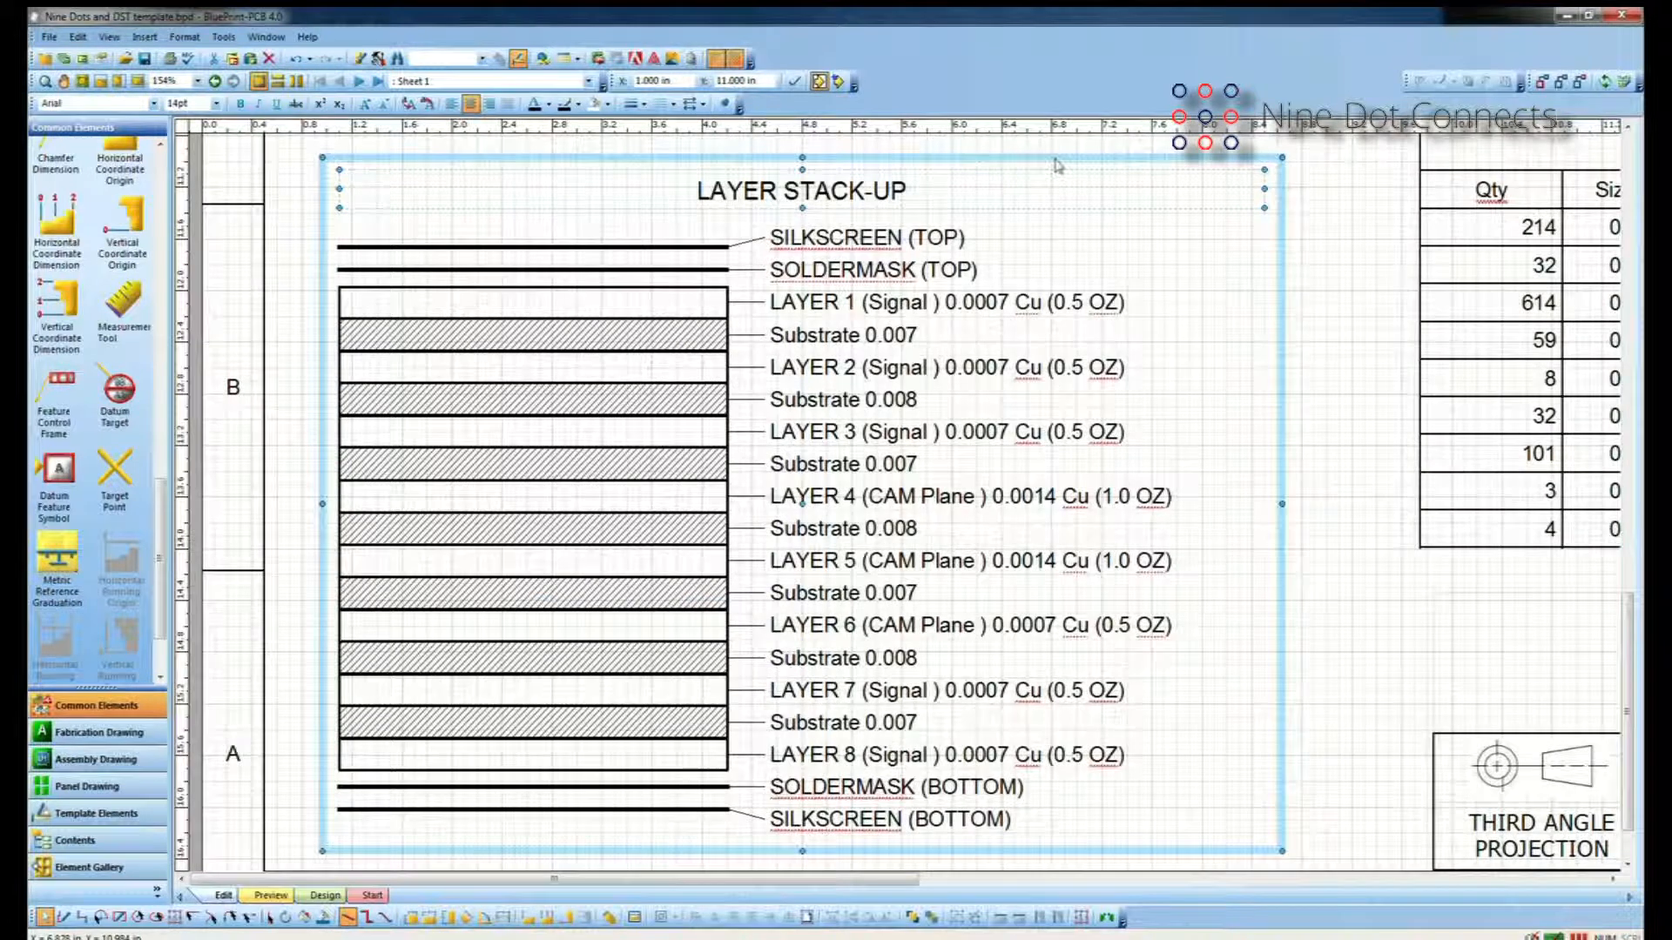
{"action": "right_click", "coordinate": [1051, 155]}
{"action": "left_click", "coordinate": [1149, 686]}
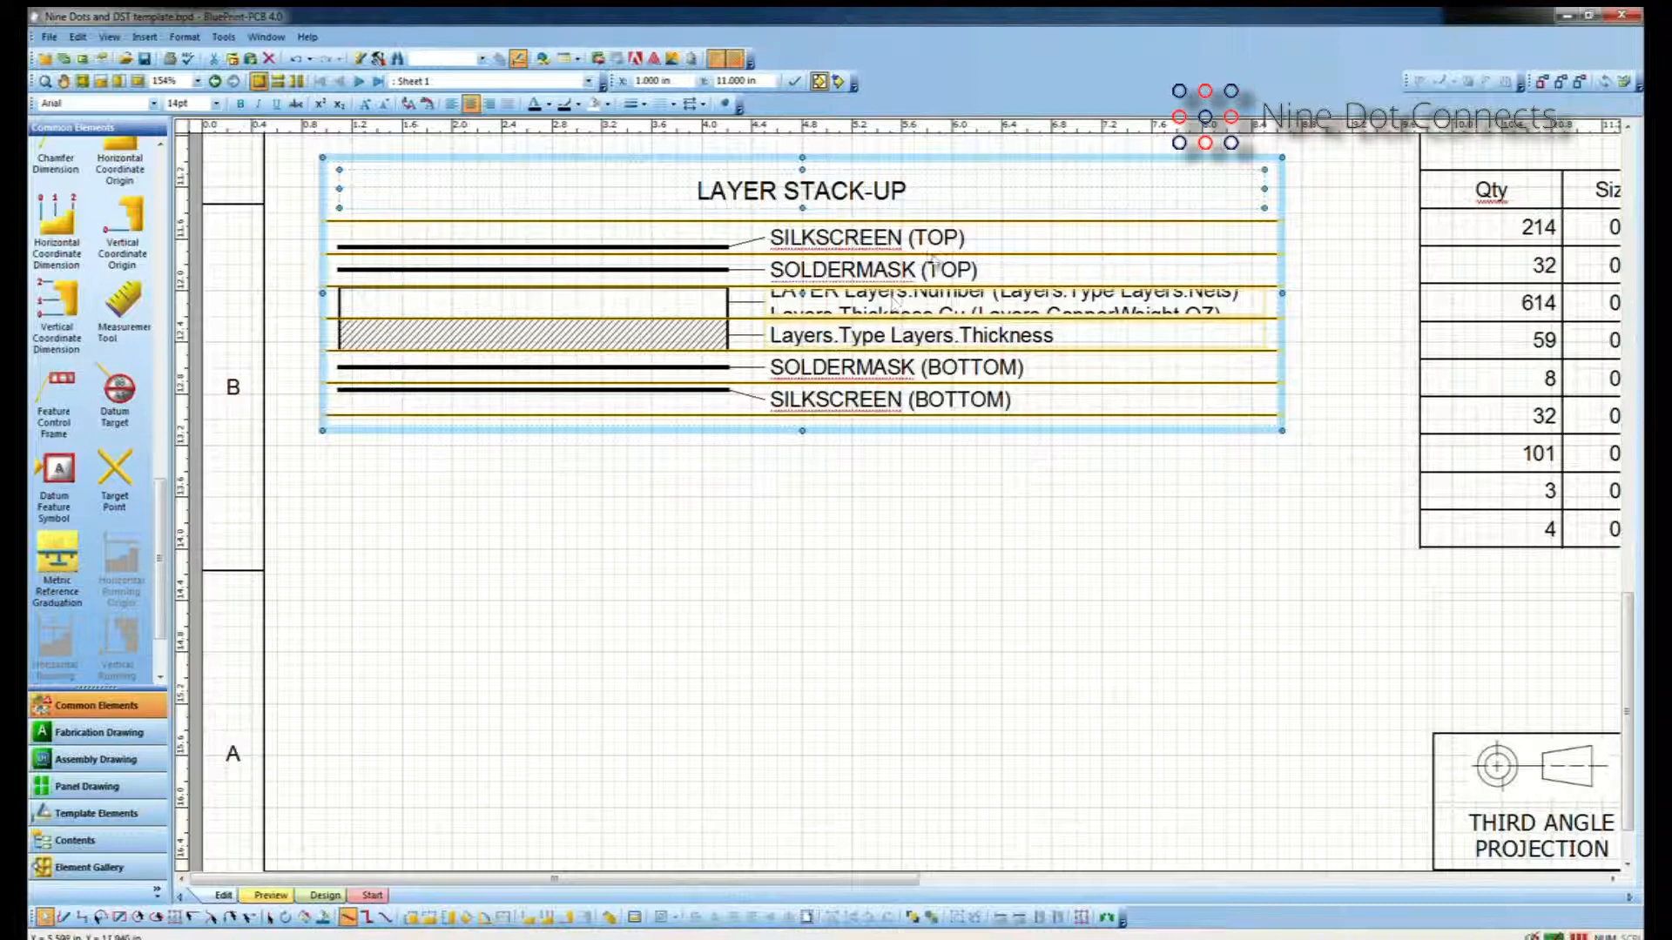
{"action": "right_click", "coordinate": [987, 164]}
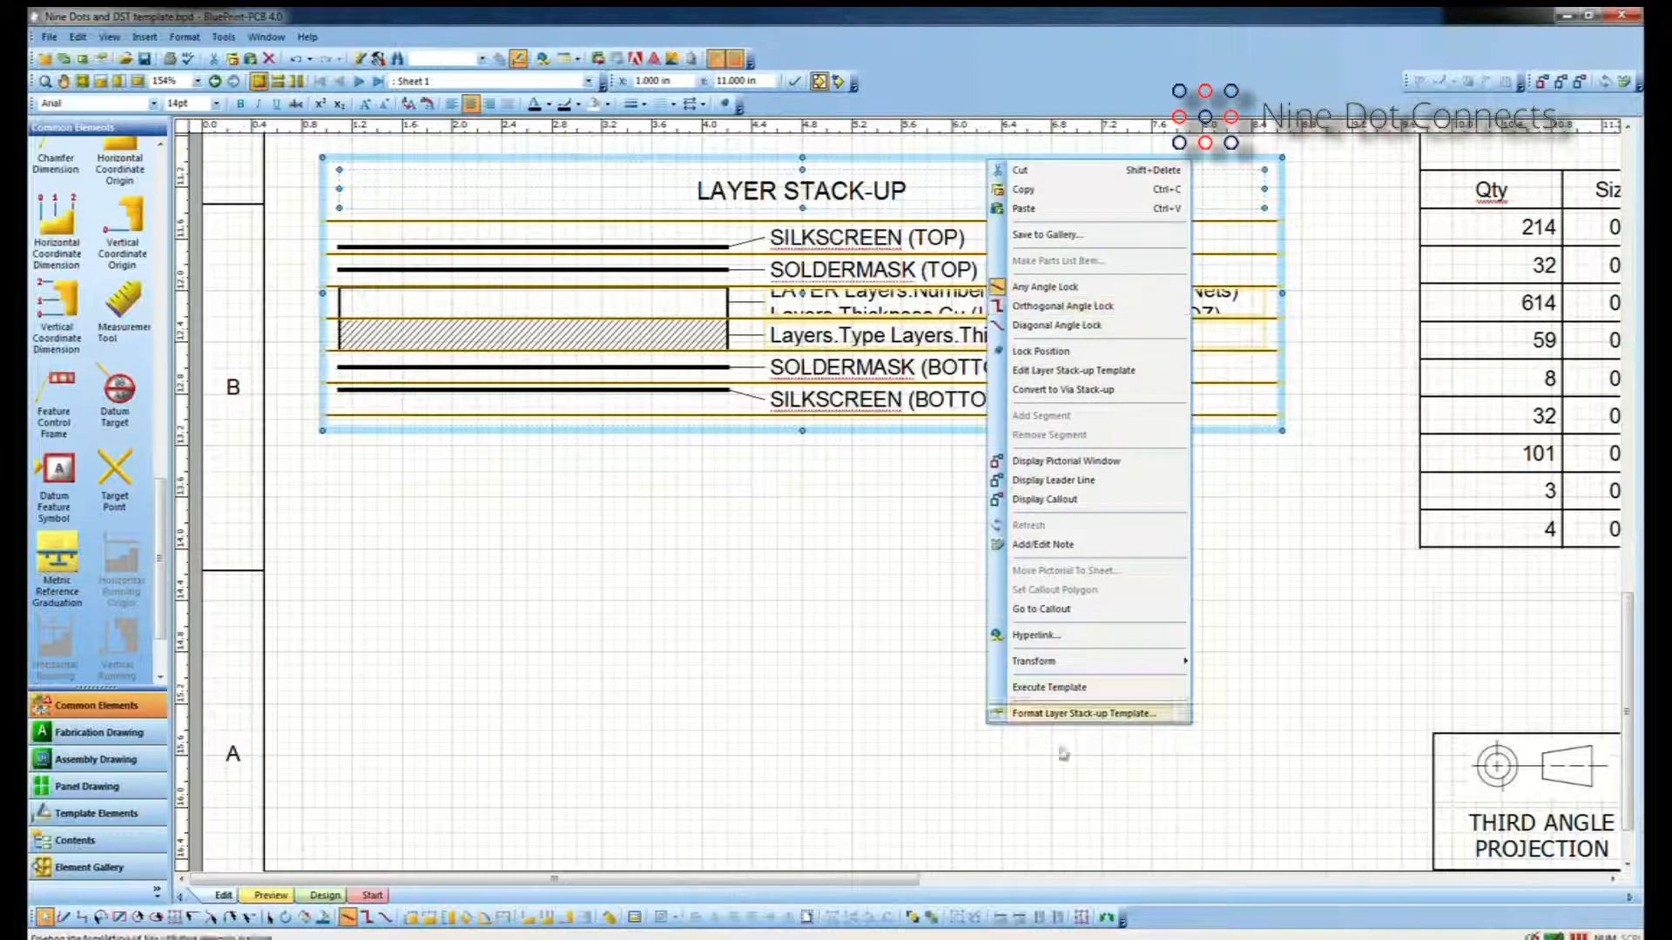
{"action": "left_click", "coordinate": [1061, 686]}
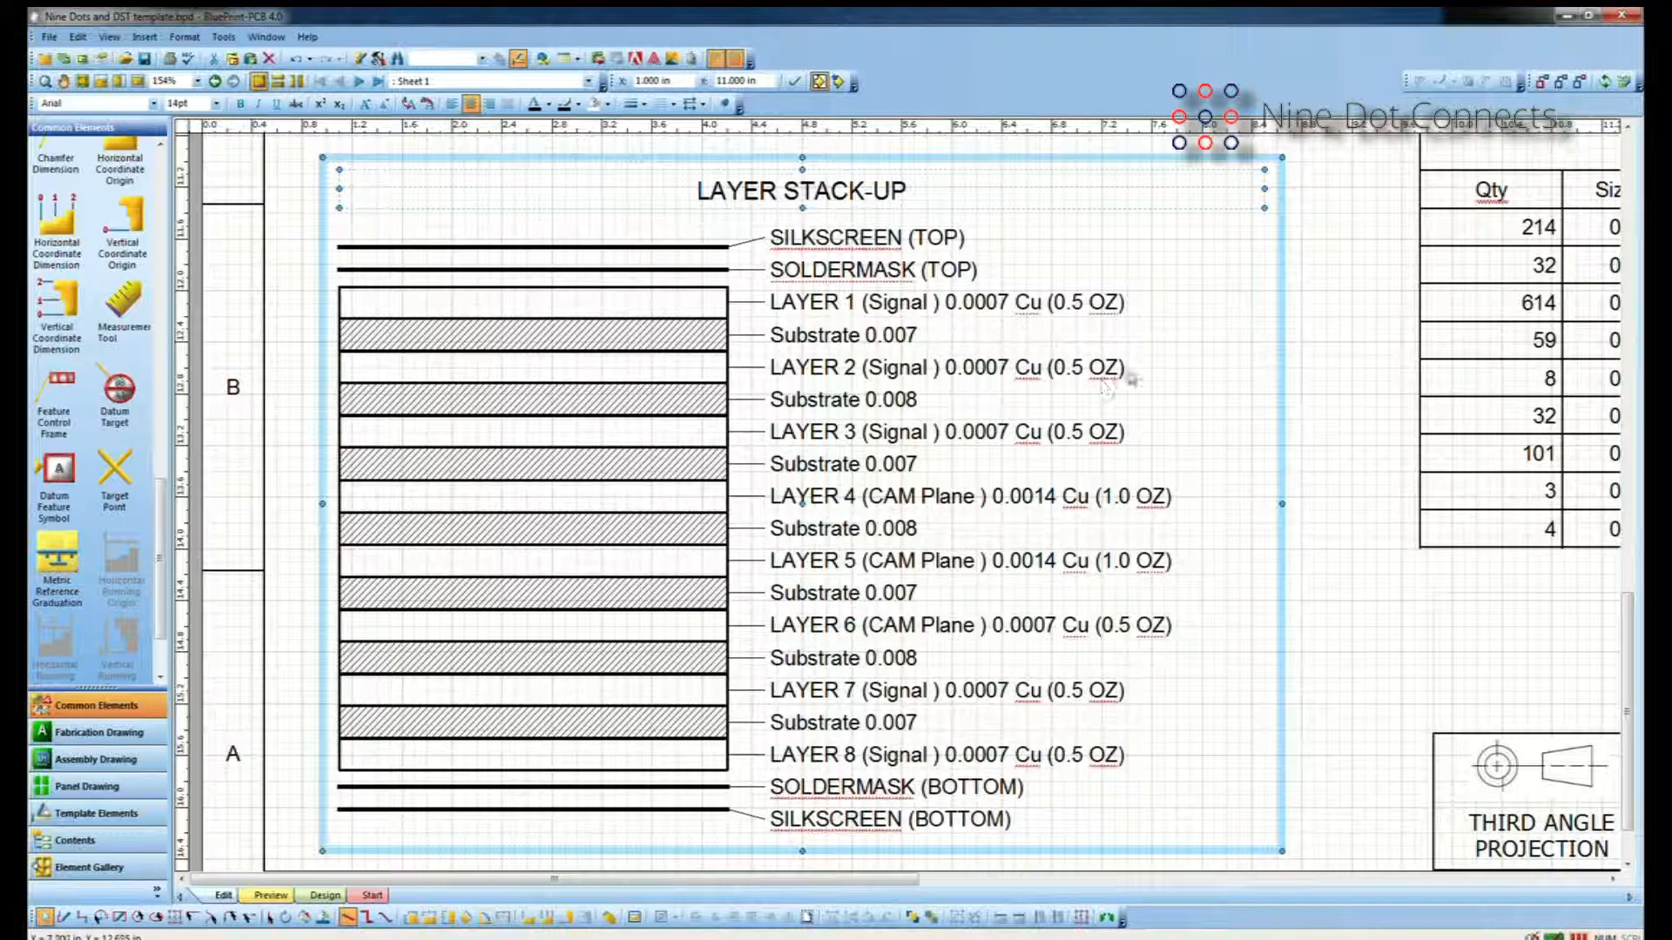
Add a callout by number for fabrication note 4, placed between the board and the notes.
{"action": "scroll", "coordinate": [1513, 439], "scroll_direction": "down", "scroll_amount": 3}
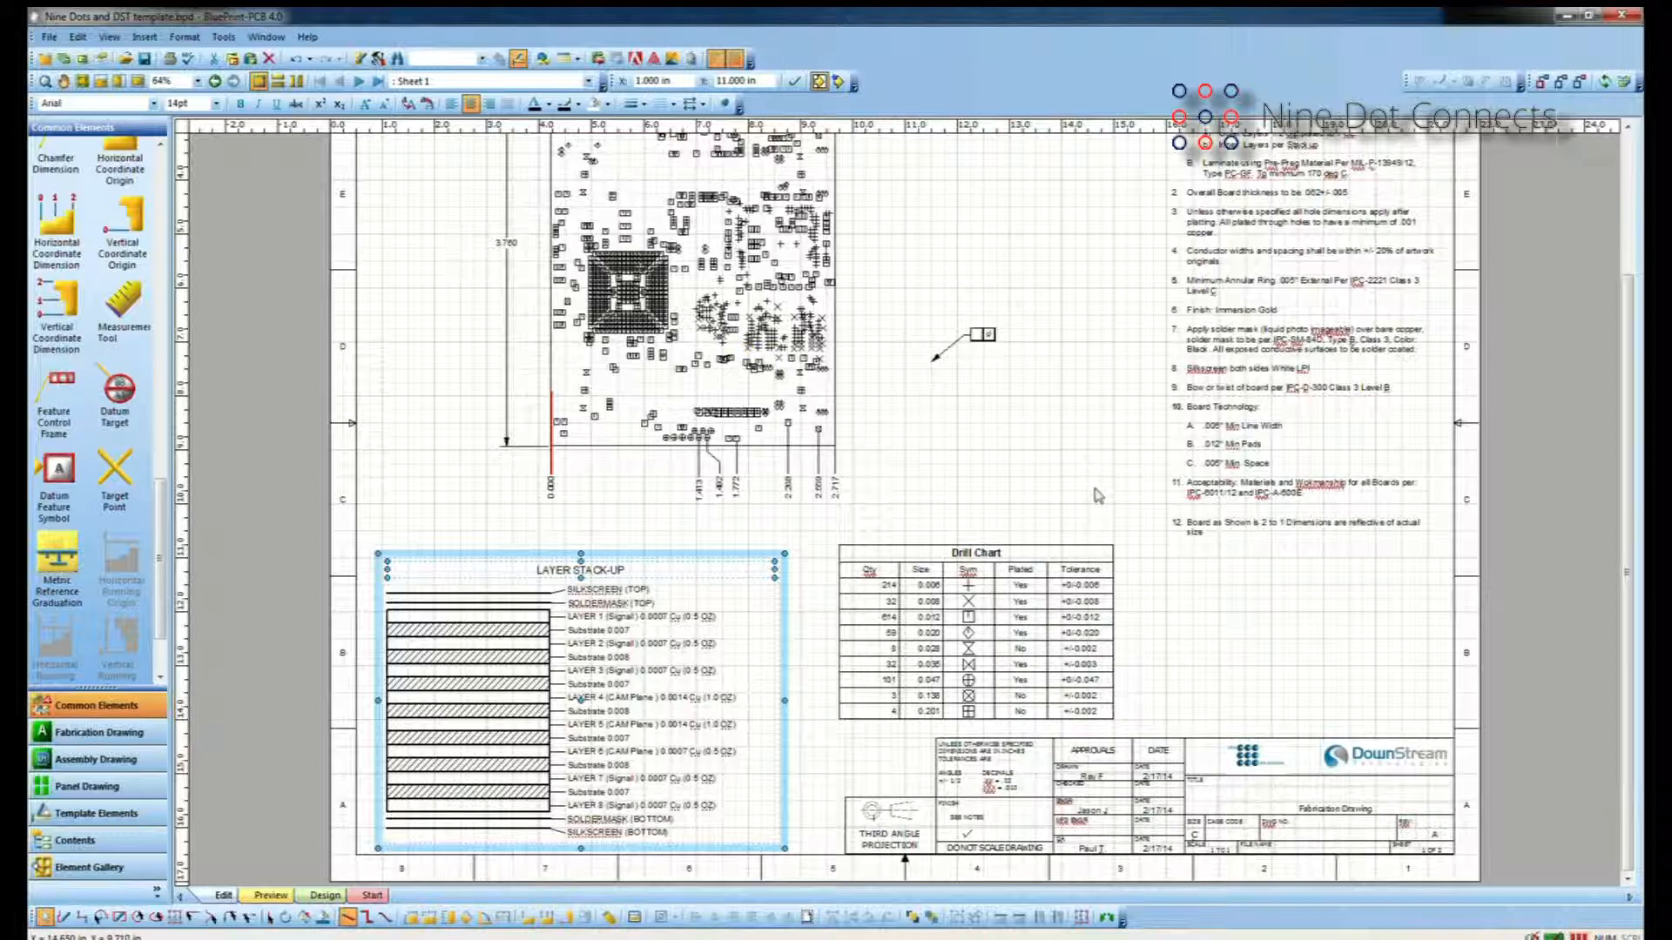
{"action": "scroll", "coordinate": [1097, 495], "scroll_direction": "up", "scroll_amount": 2}
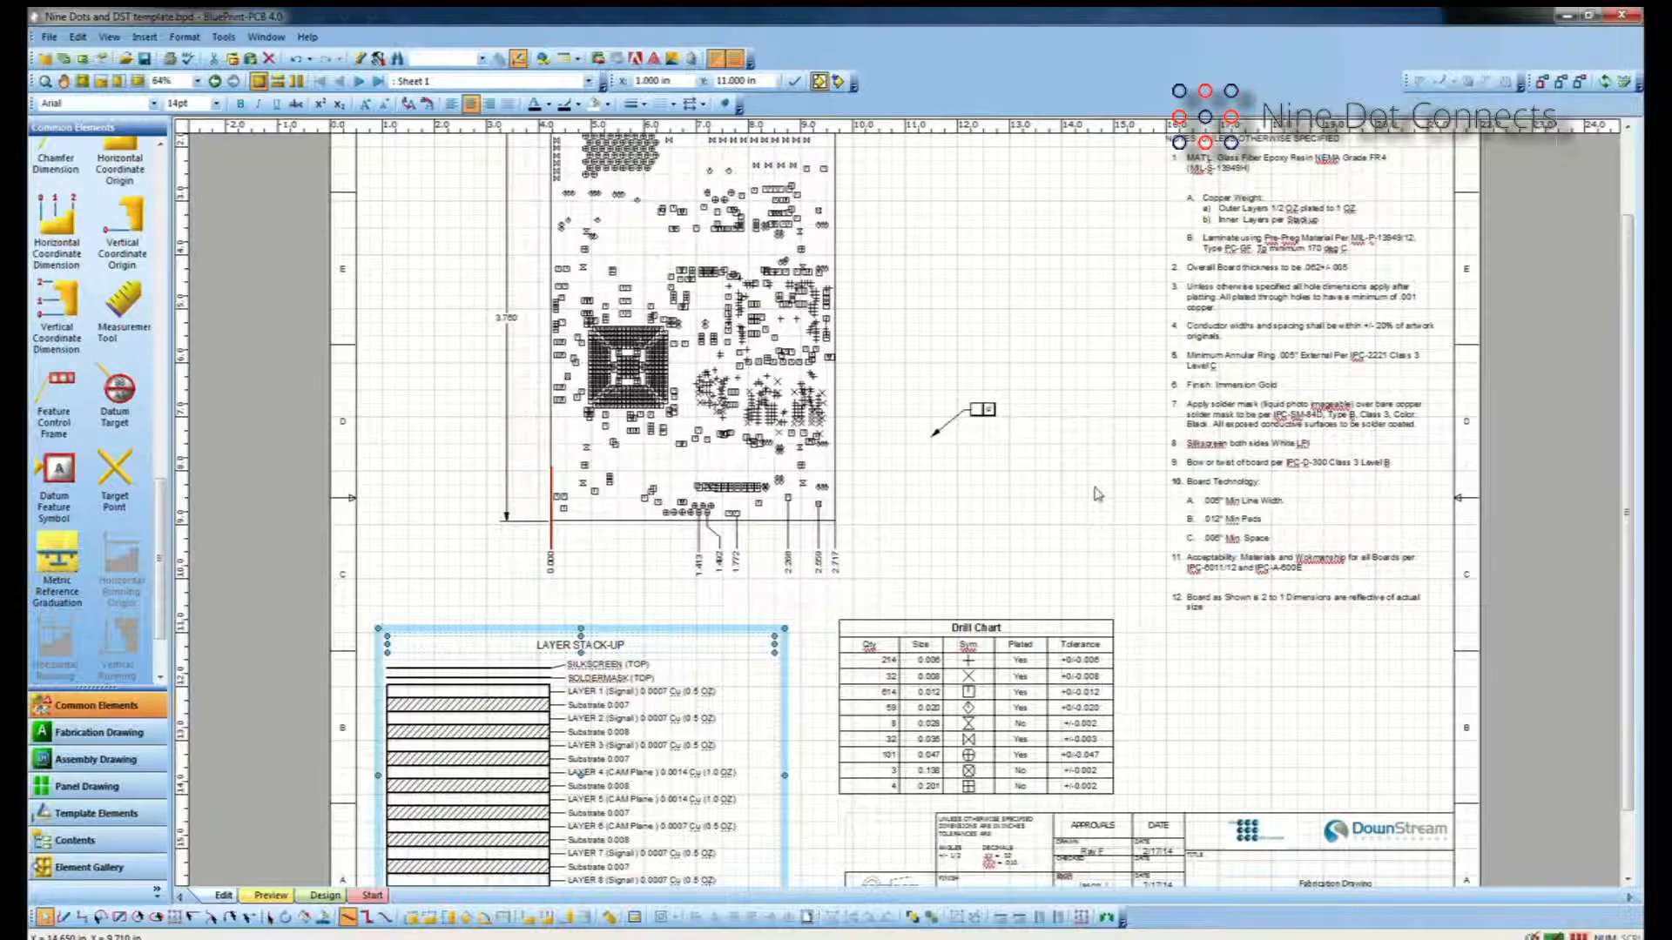
{"action": "scroll", "coordinate": [1097, 494], "scroll_direction": "up", "scroll_amount": 2}
{"action": "left_click", "coordinate": [1187, 496]}
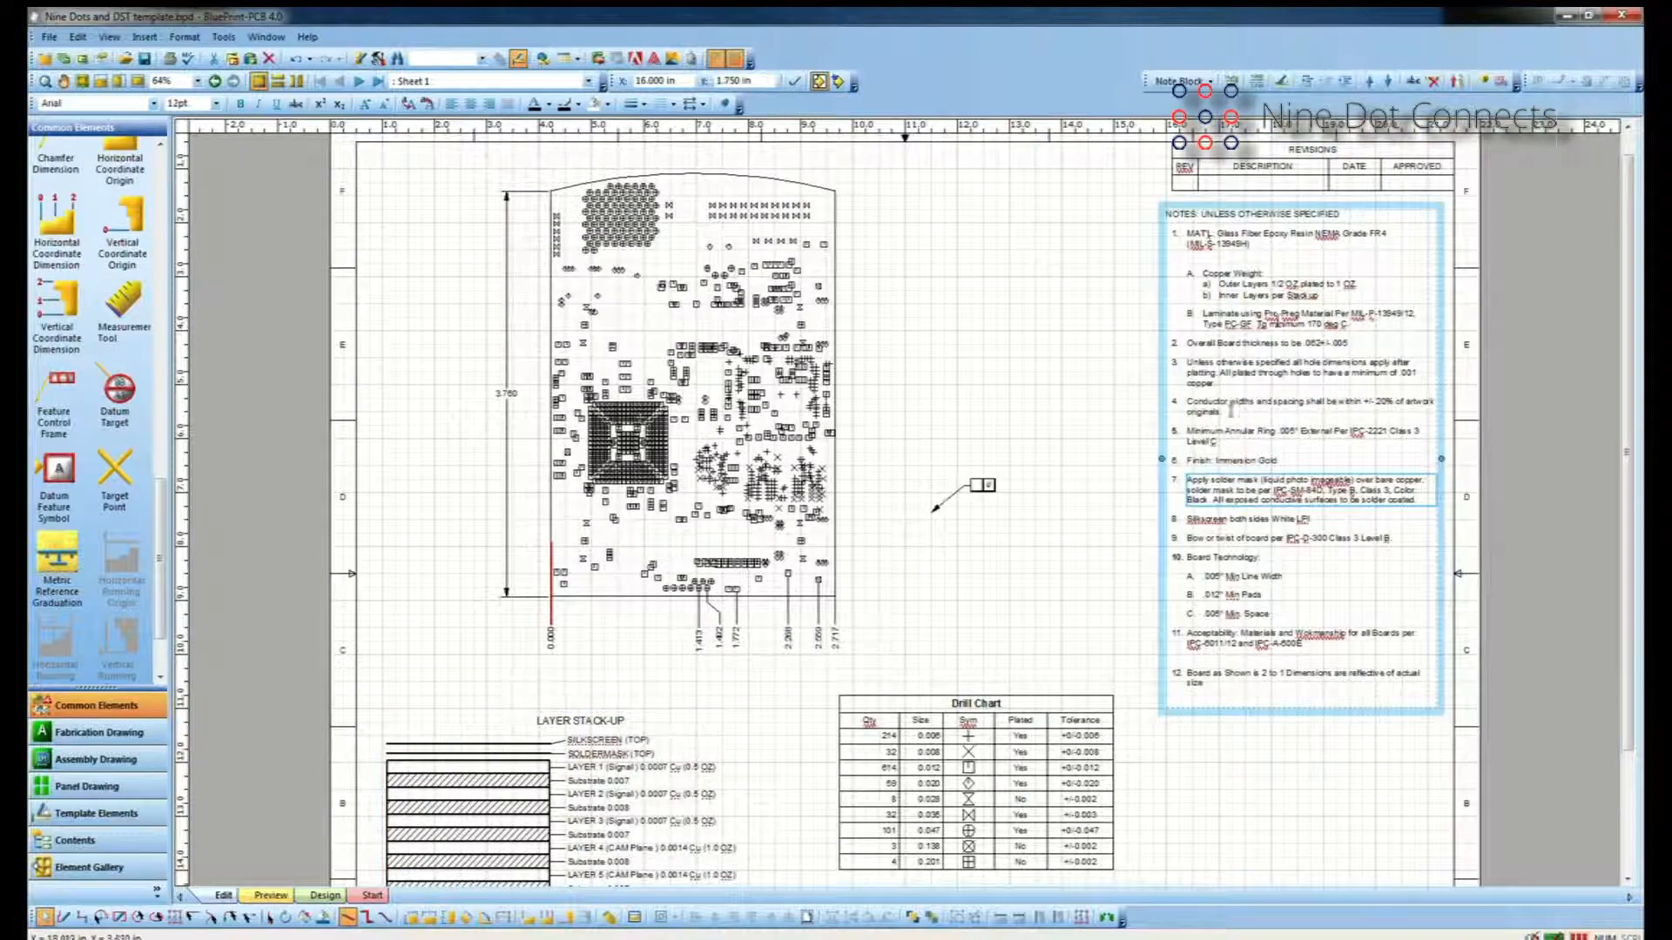
{"action": "middle_click_drag", "start_coordinate": [1226, 418], "coordinate": [1235, 287]}
{"action": "right_click", "coordinate": [803, 484]}
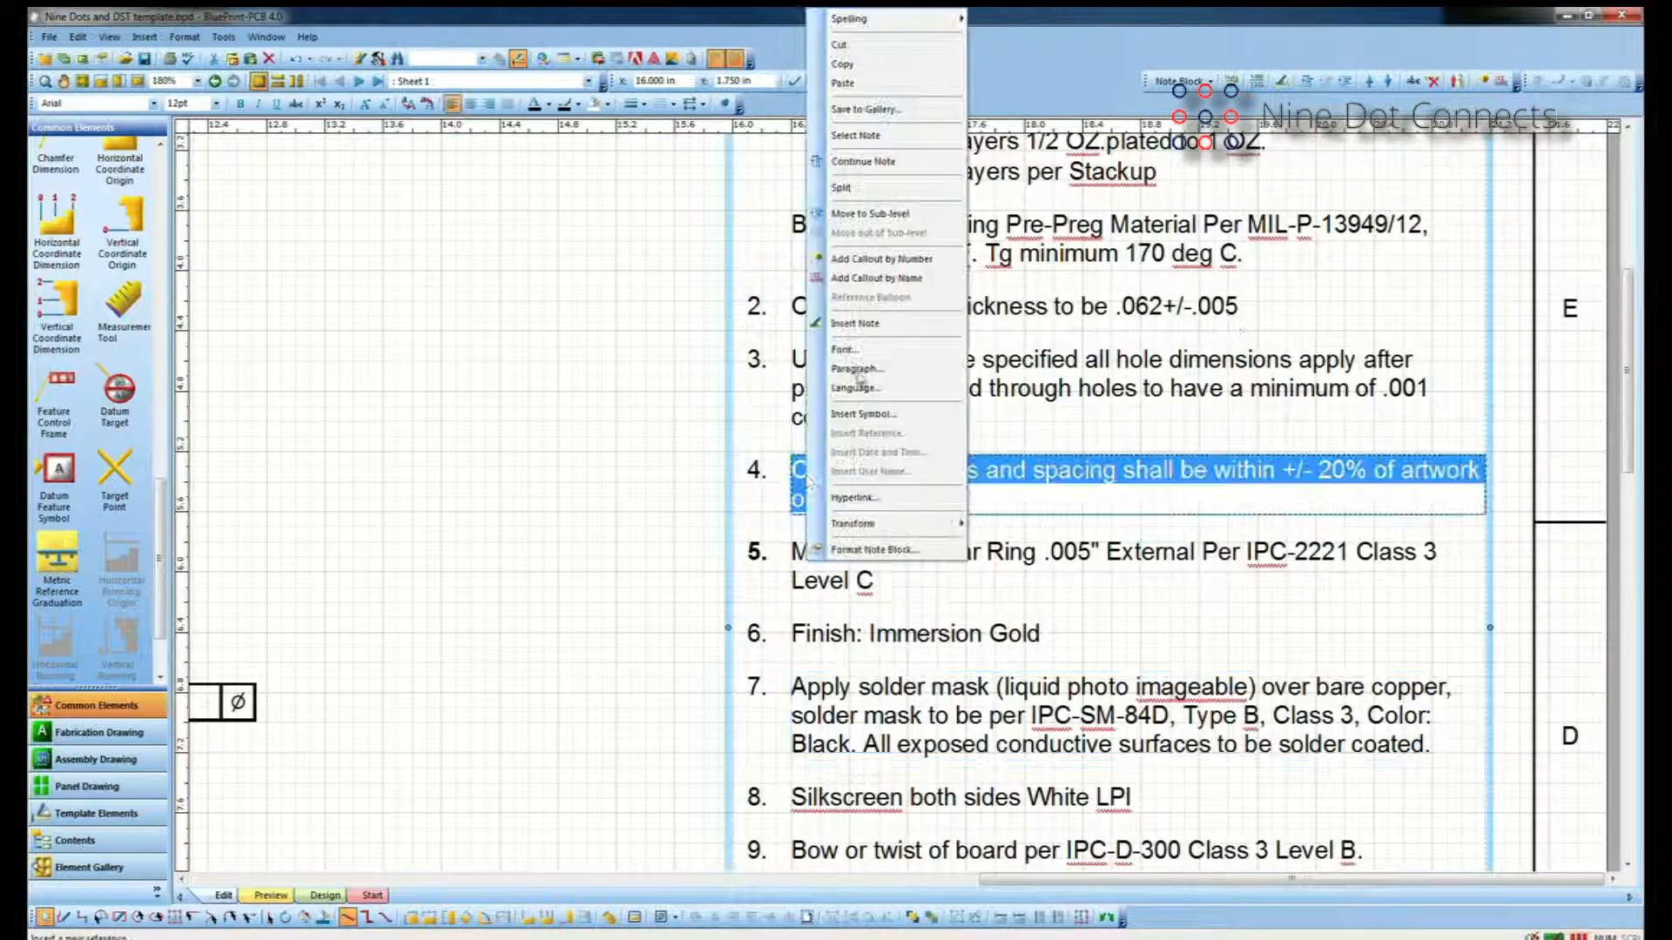
{"action": "left_click", "coordinate": [899, 265]}
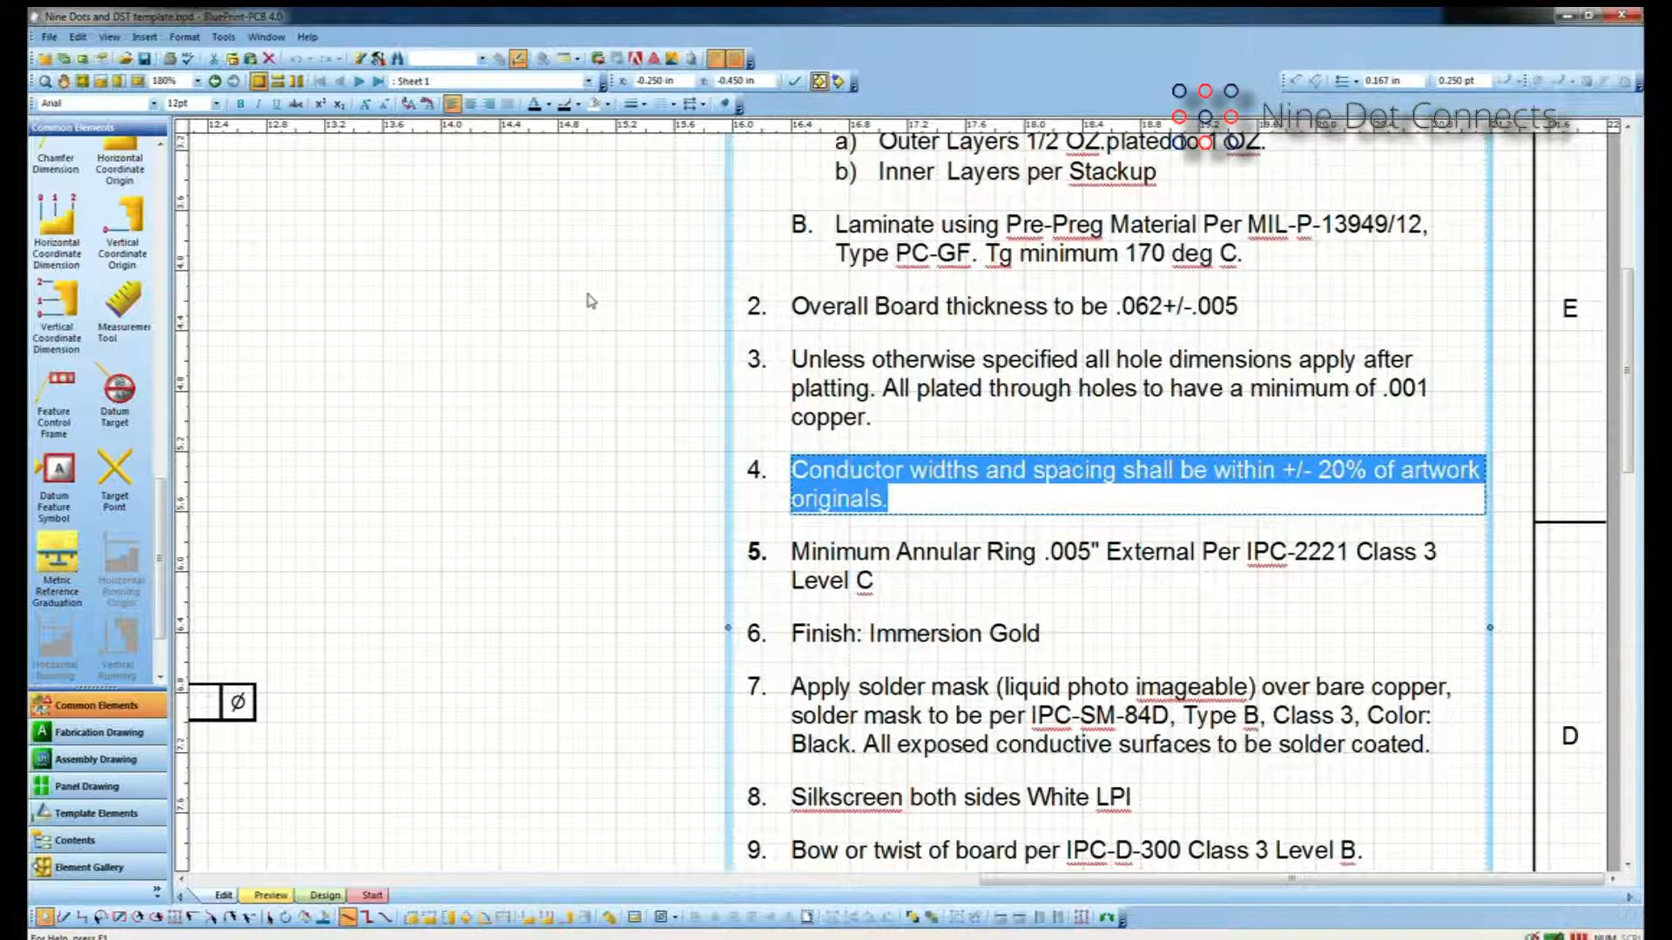
{"action": "left_click", "coordinate": [303, 375]}
{"action": "middle_click_drag", "start_coordinate": [456, 456], "coordinate": [475, 498]}
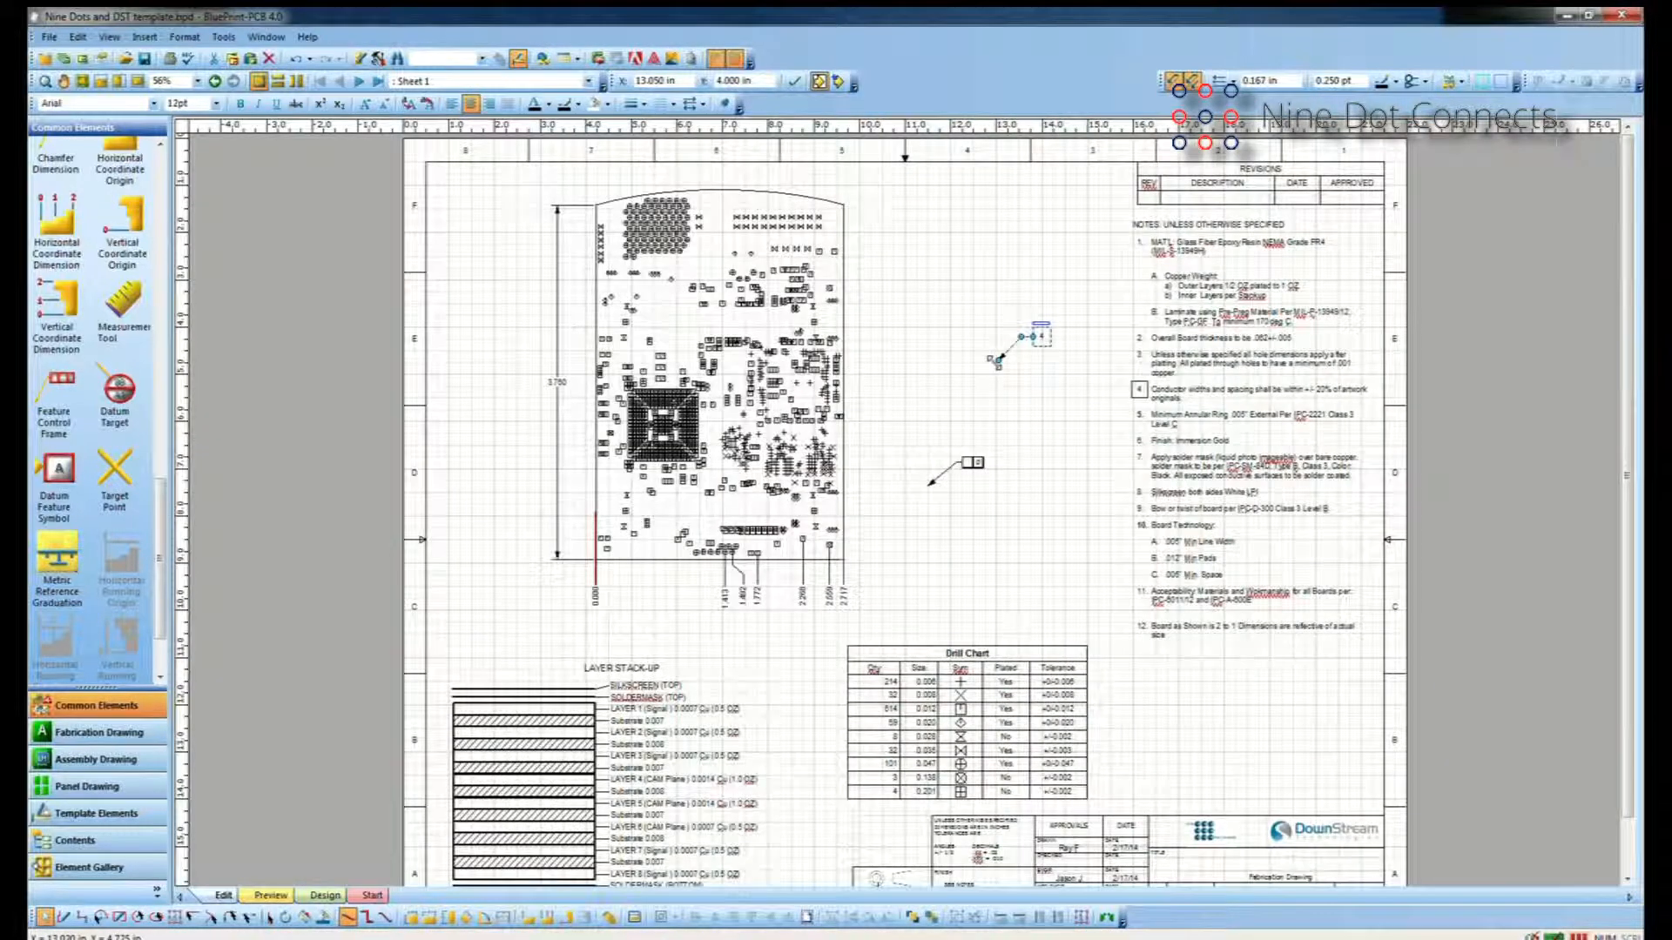
Point the note 4 callout's leader at the hole near the board's lower-right corner, and shift the board view slightly left.
{"action": "left_click_drag", "start_coordinate": [997, 360], "coordinate": [828, 423]}
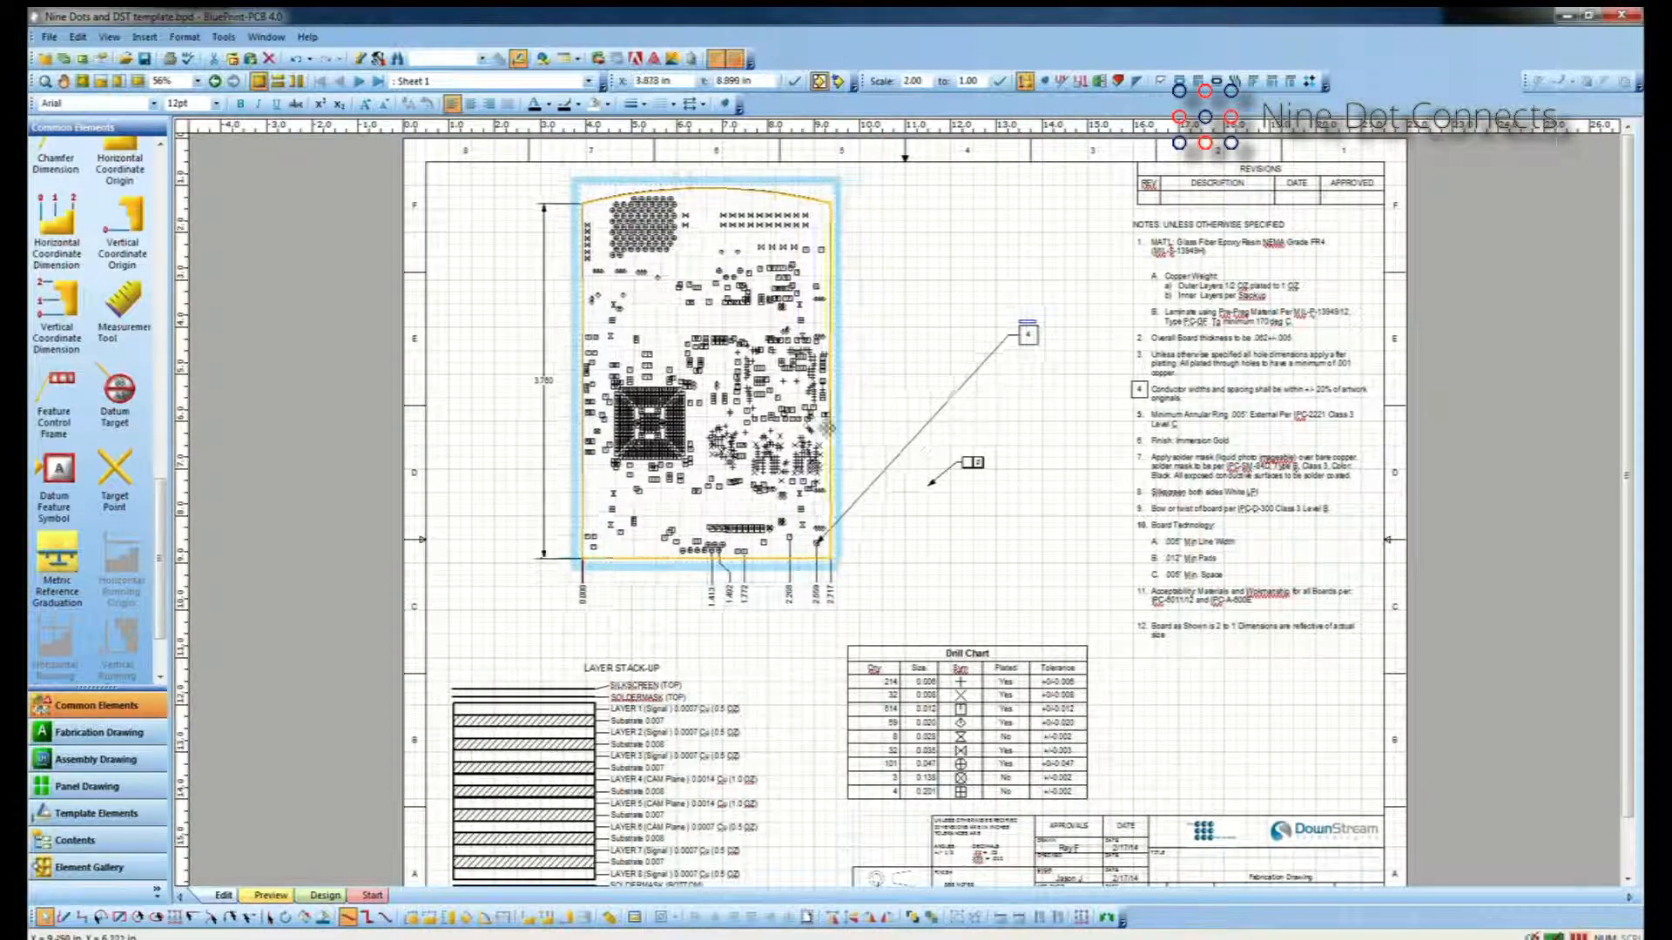
{"action": "left_click", "coordinate": [1026, 335]}
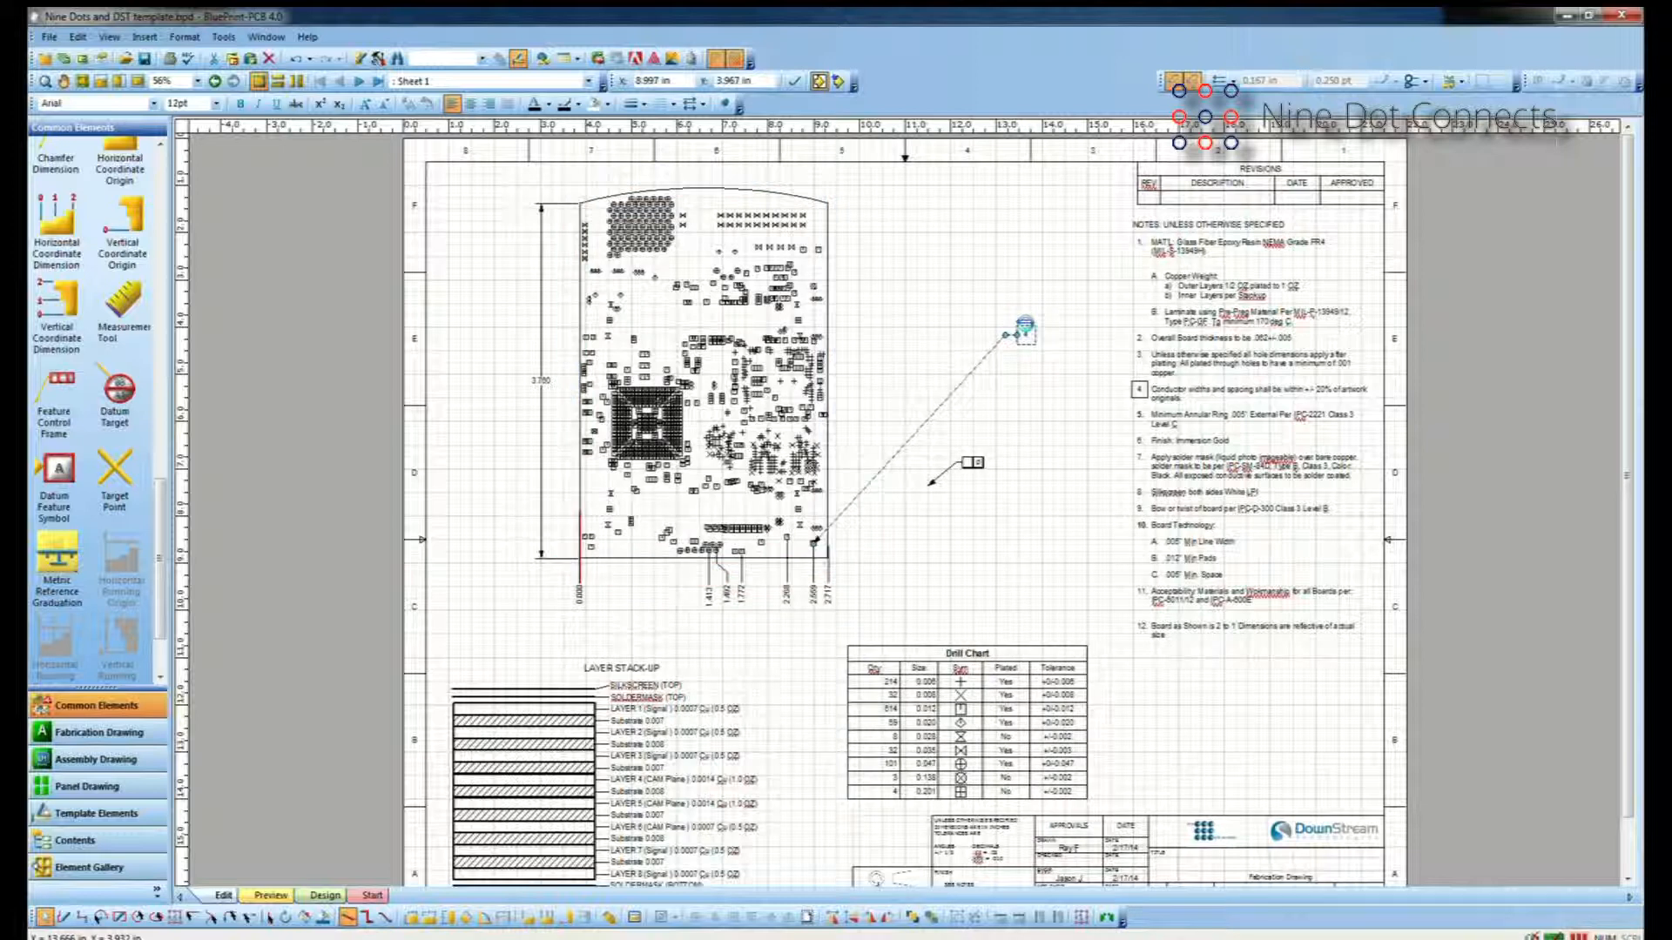
Inspect the document variable behind the REV field in the title block, and close the variable list without changing it.
{"action": "left_click", "coordinate": [1026, 325]}
{"action": "left_click", "coordinate": [1076, 228]}
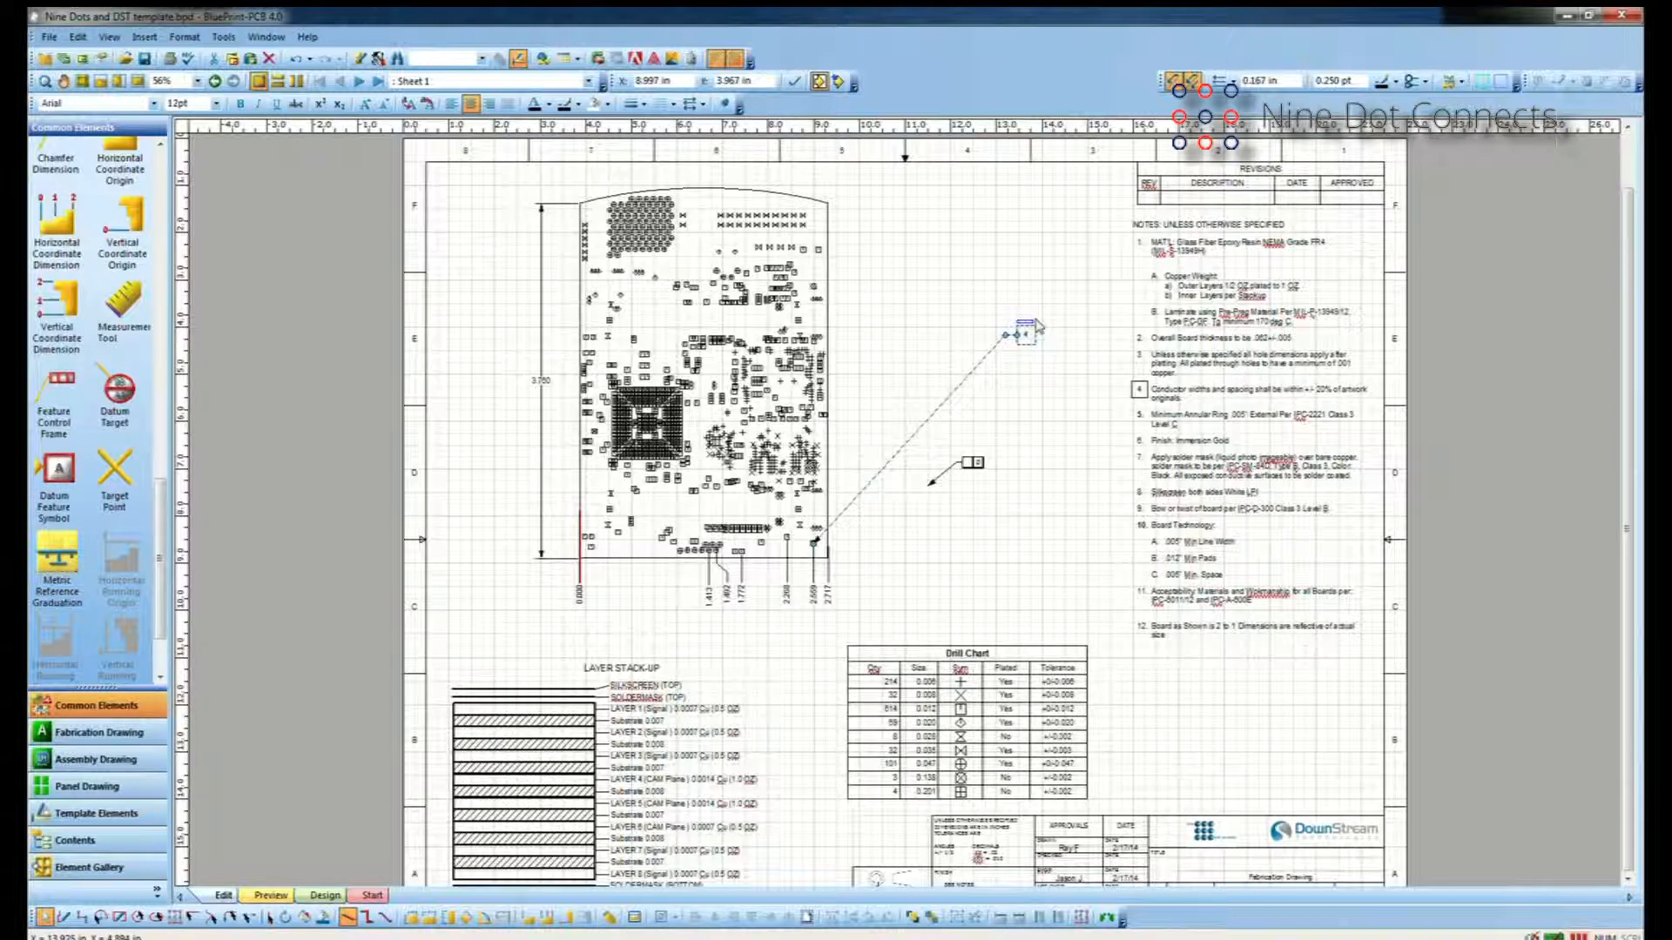
{"action": "scroll", "coordinate": [1036, 326], "scroll_direction": "down", "scroll_amount": 1}
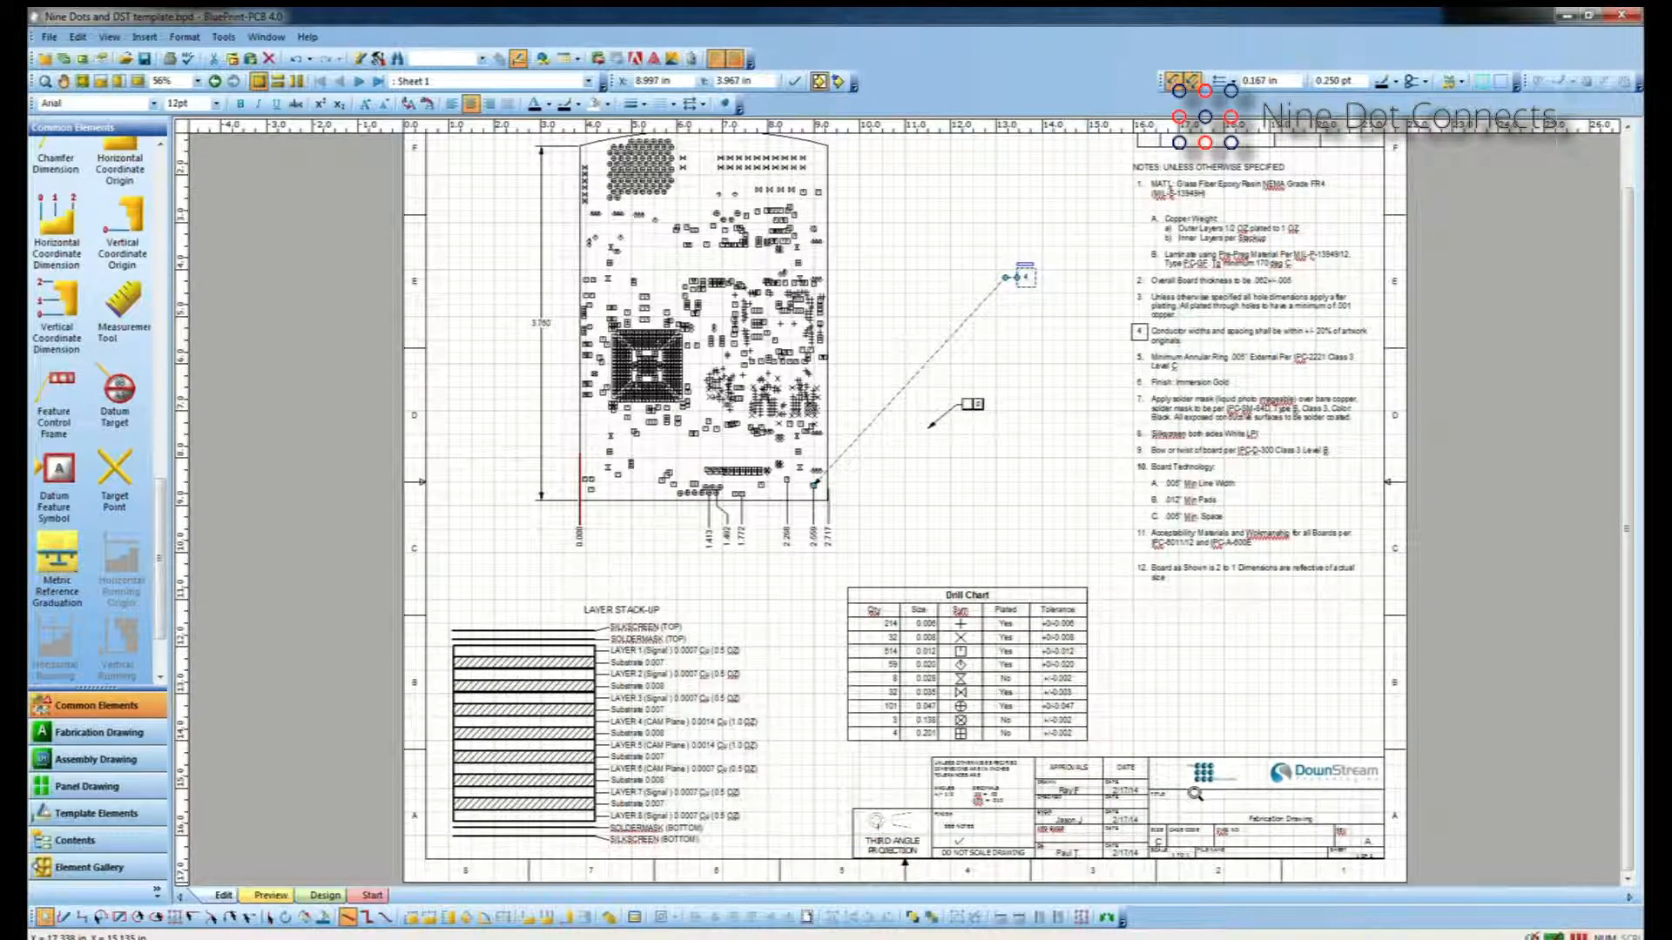
{"action": "left_click_drag", "start_coordinate": [1106, 695], "coordinate": [1104, 692]}
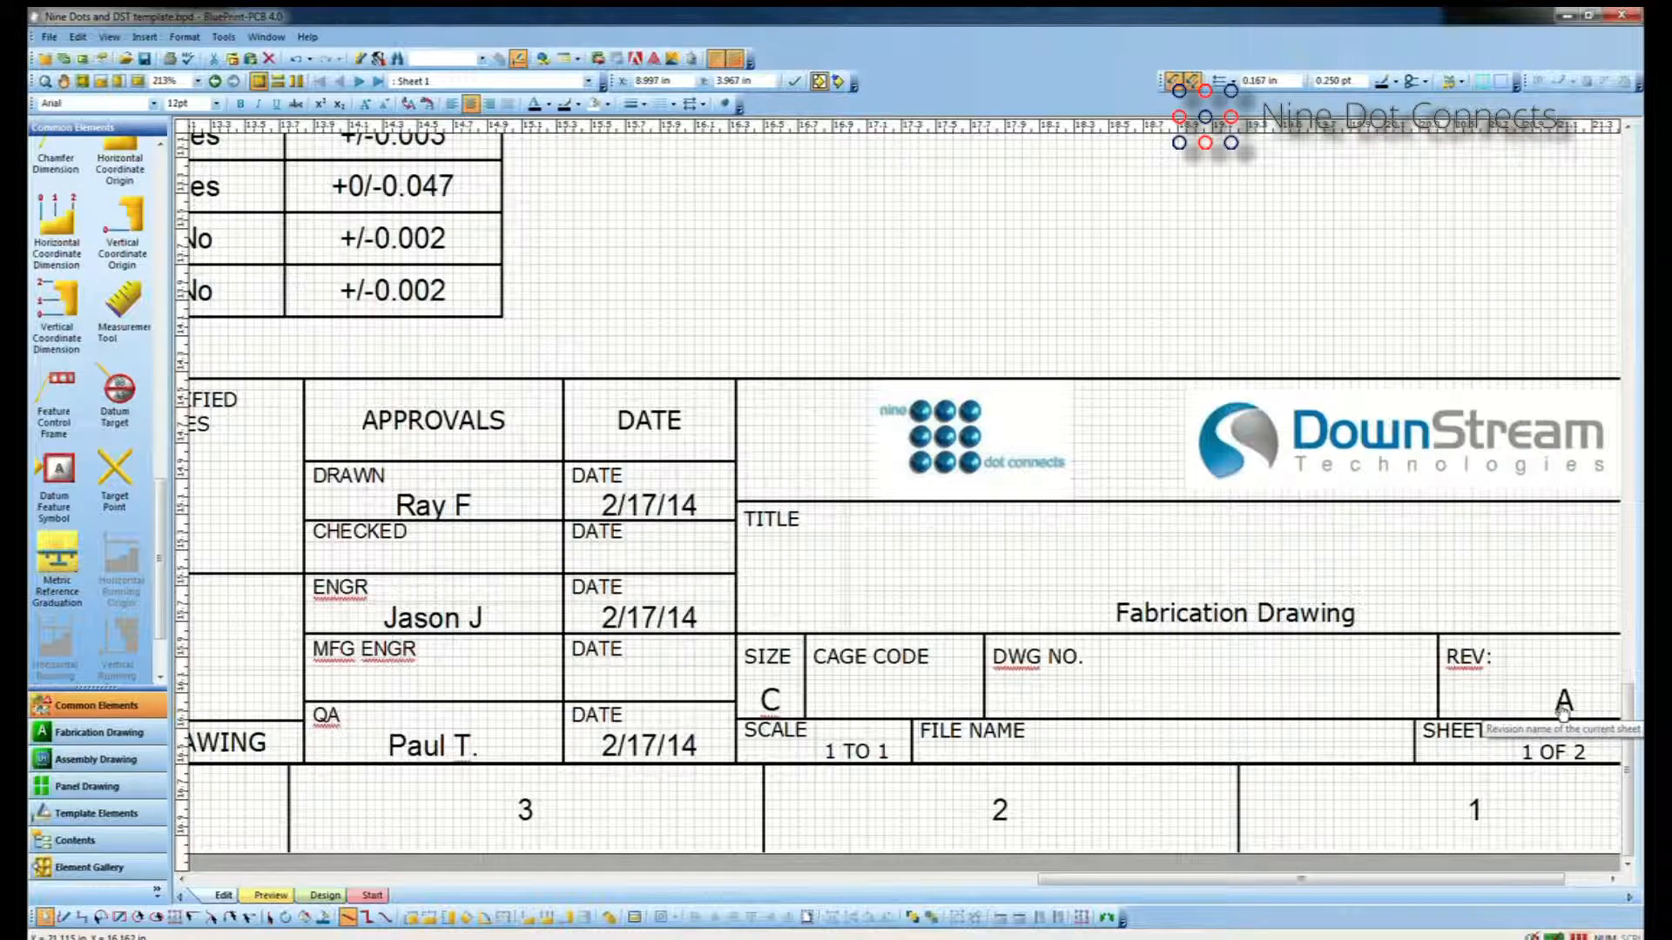
{"action": "double_click", "coordinate": [1561, 707]}
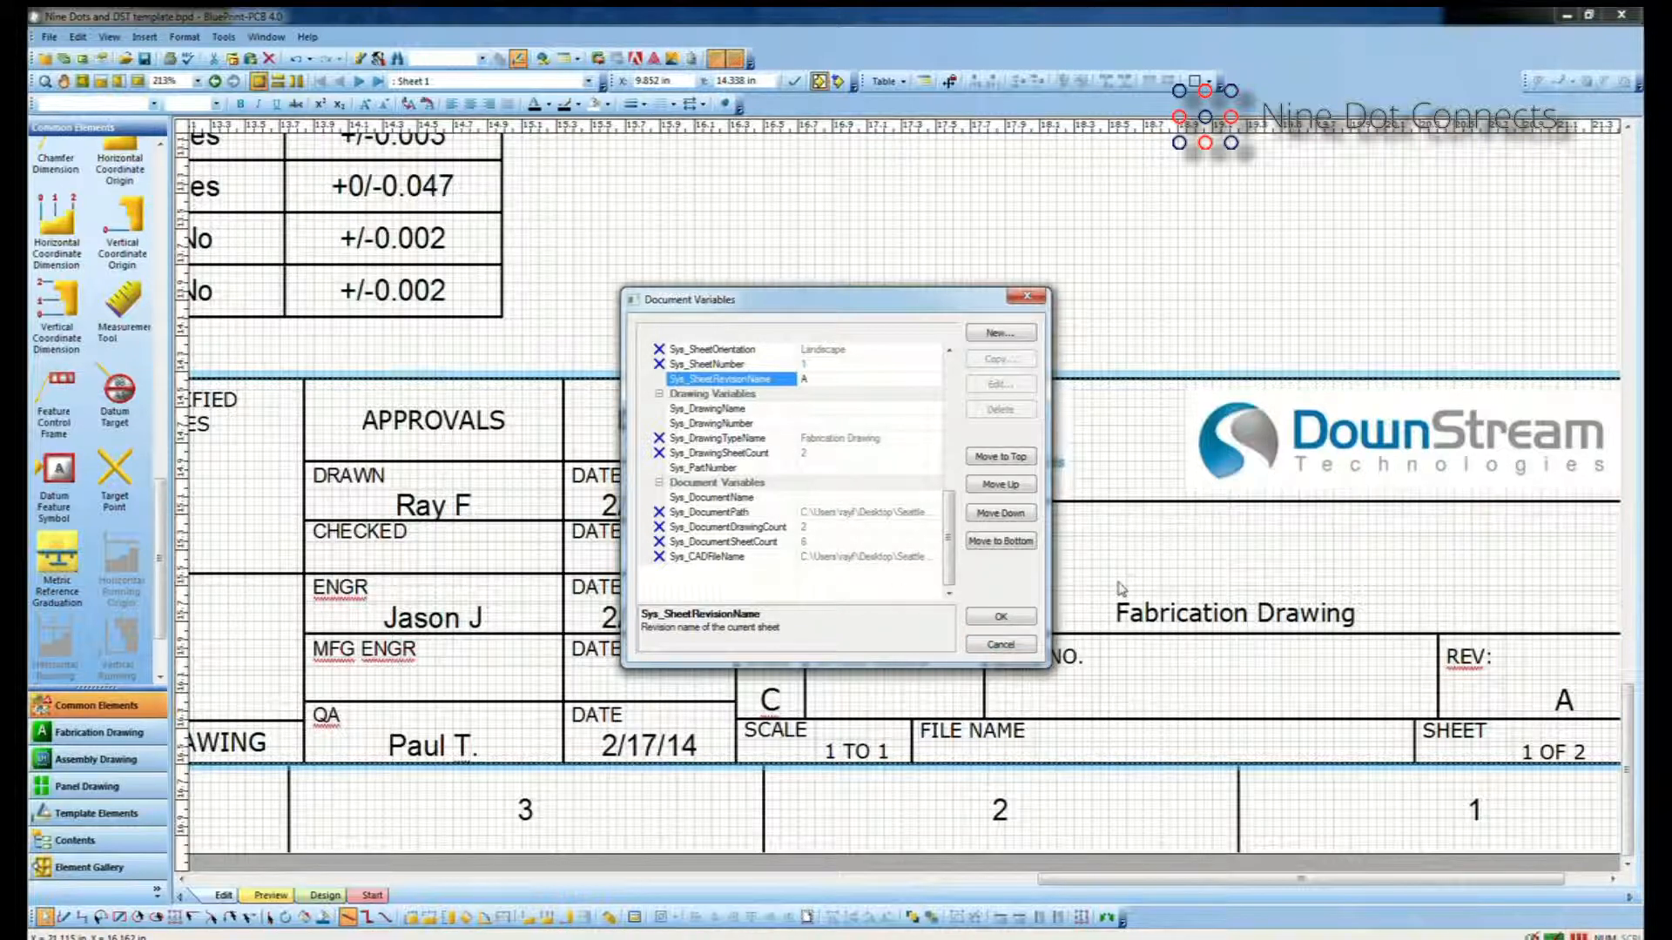
{"action": "left_click", "coordinate": [992, 645]}
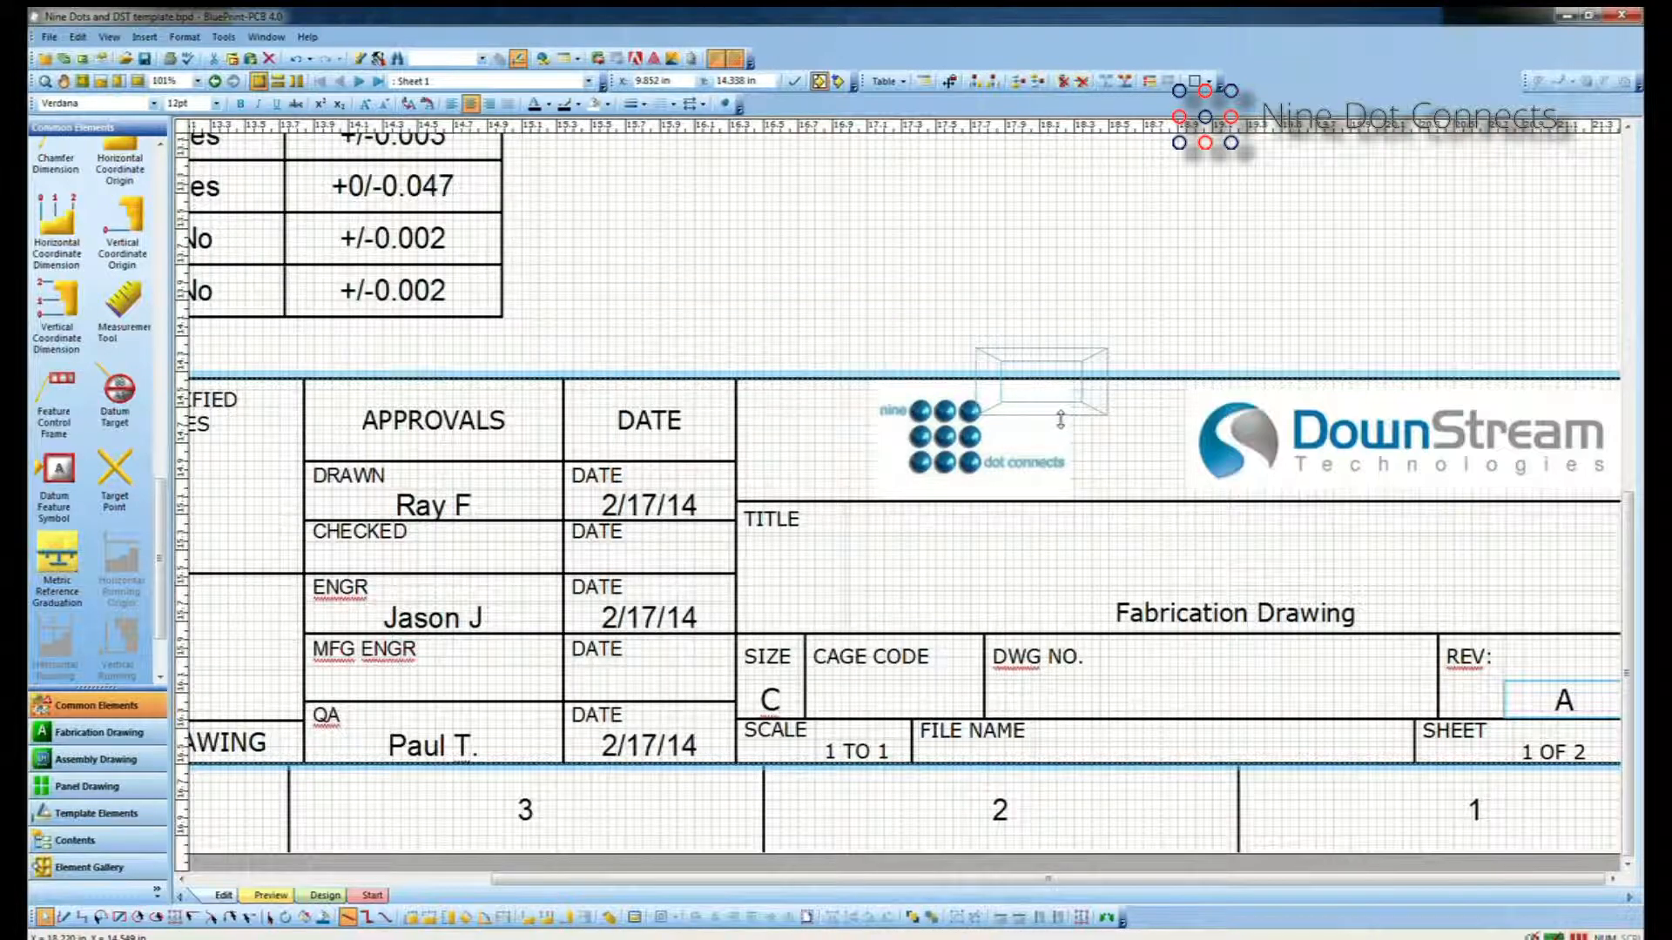
Go past the fabrication panel sheet to the first assembly drawing sheet and its topside board view.
{"action": "middle_click_drag", "start_coordinate": [1061, 420], "coordinate": [1063, 427]}
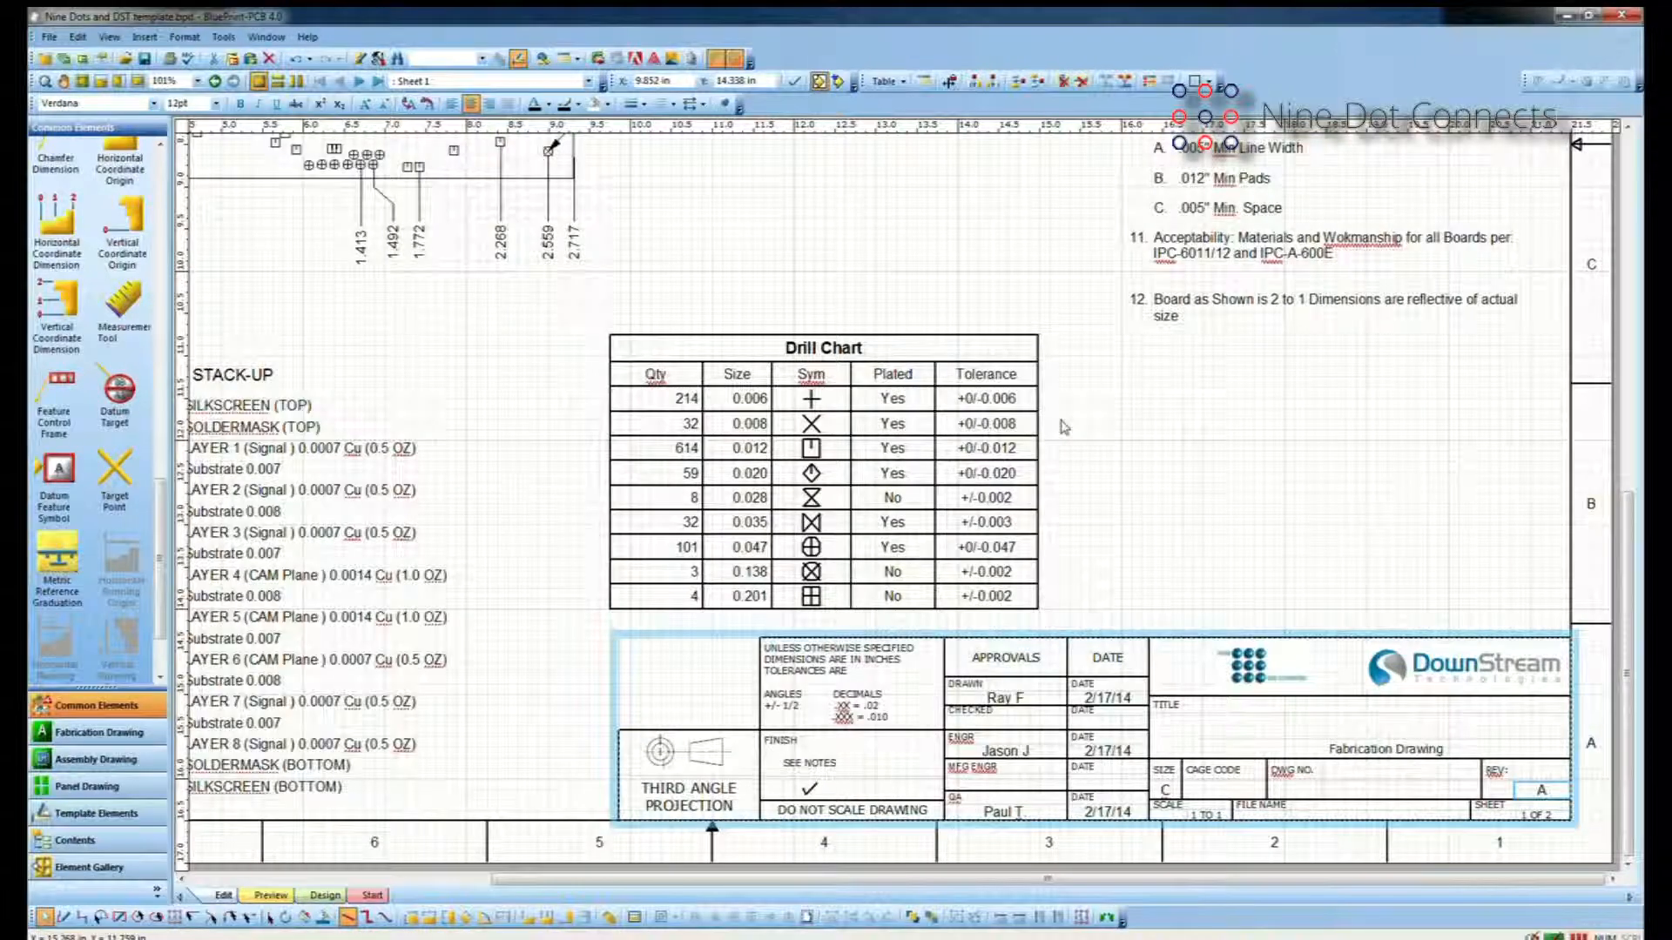
{"action": "left_click", "coordinate": [358, 82]}
{"action": "left_click", "coordinate": [358, 81]}
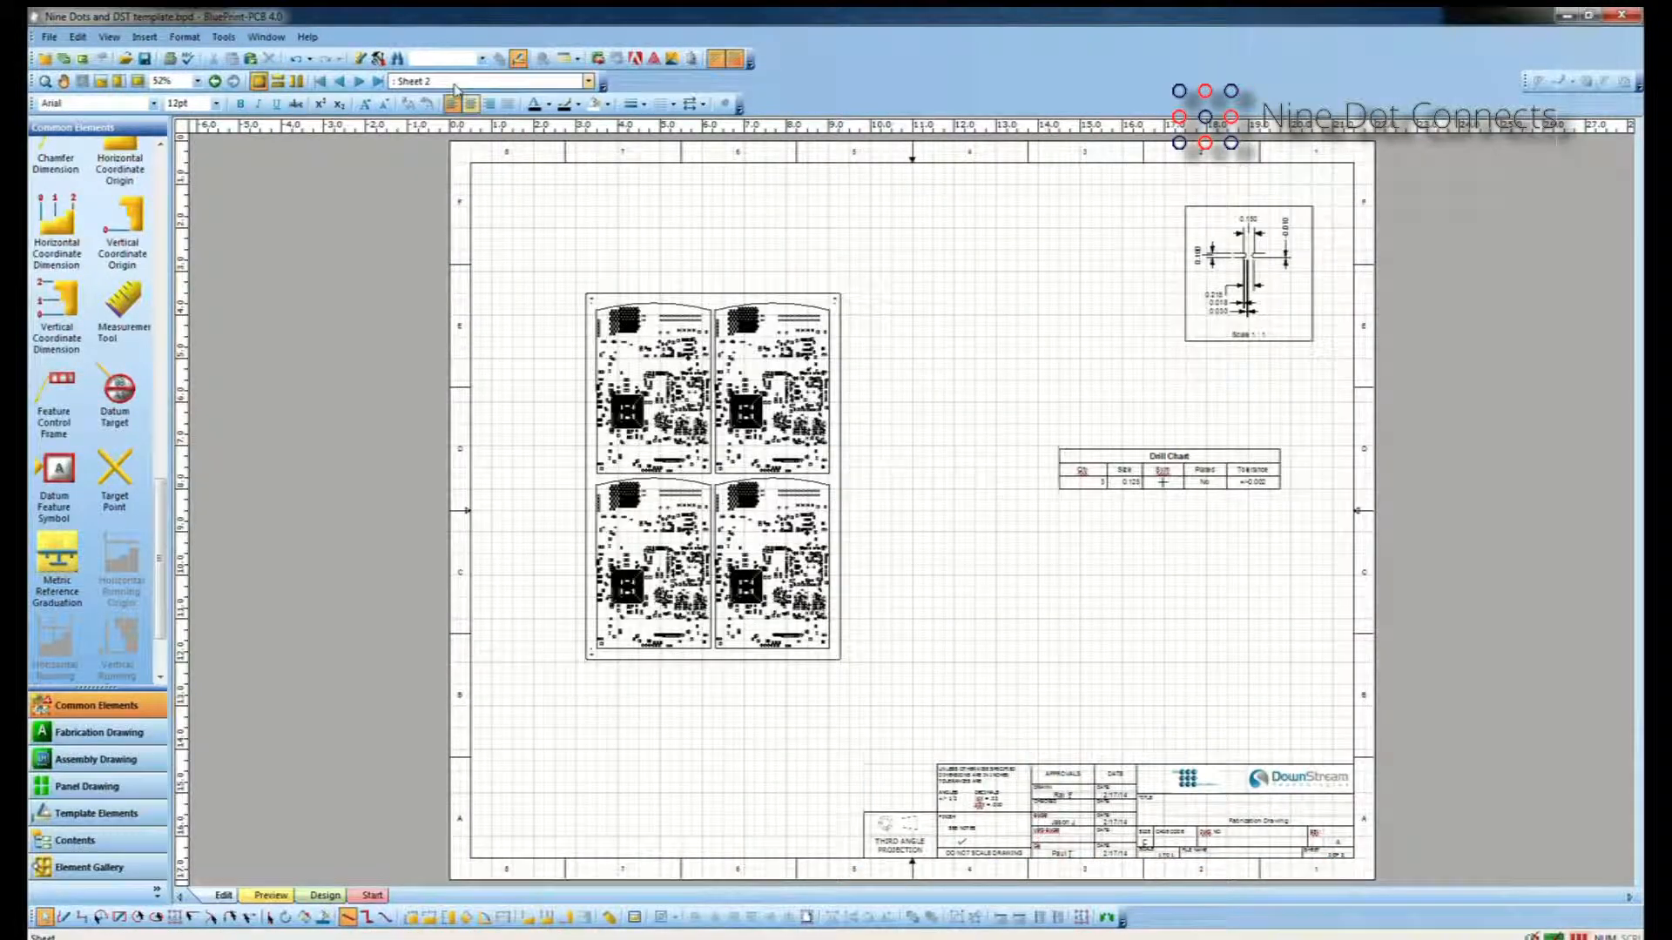
{"action": "left_click", "coordinate": [358, 82]}
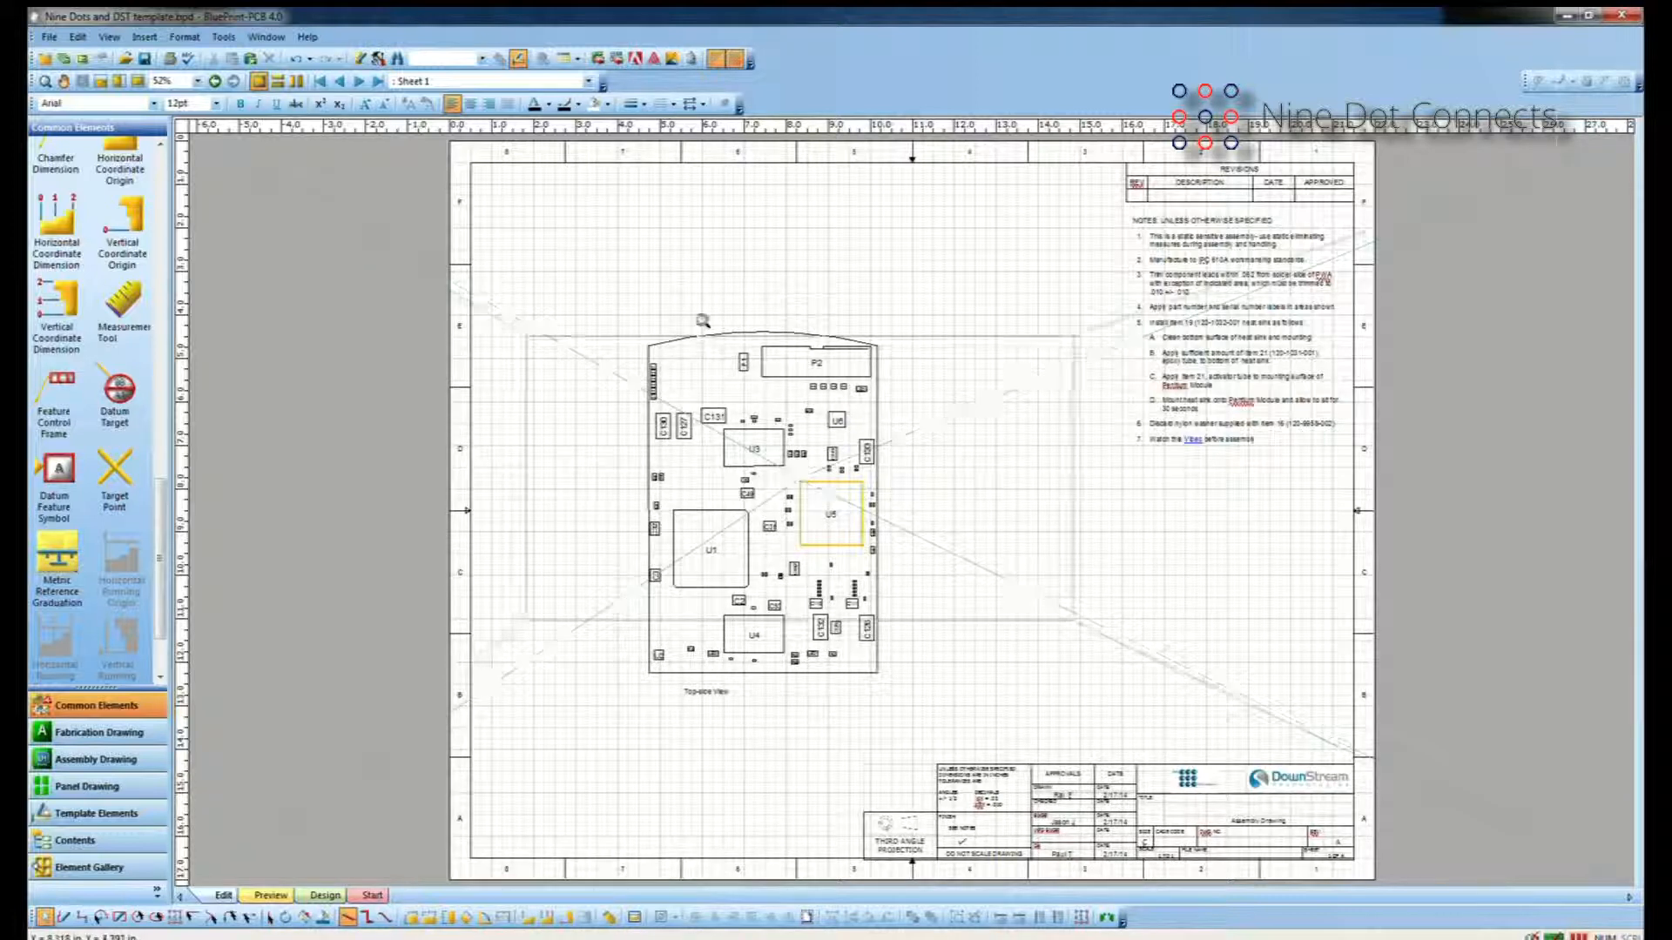
{"action": "middle_click_drag", "start_coordinate": [700, 279], "coordinate": [700, 275]}
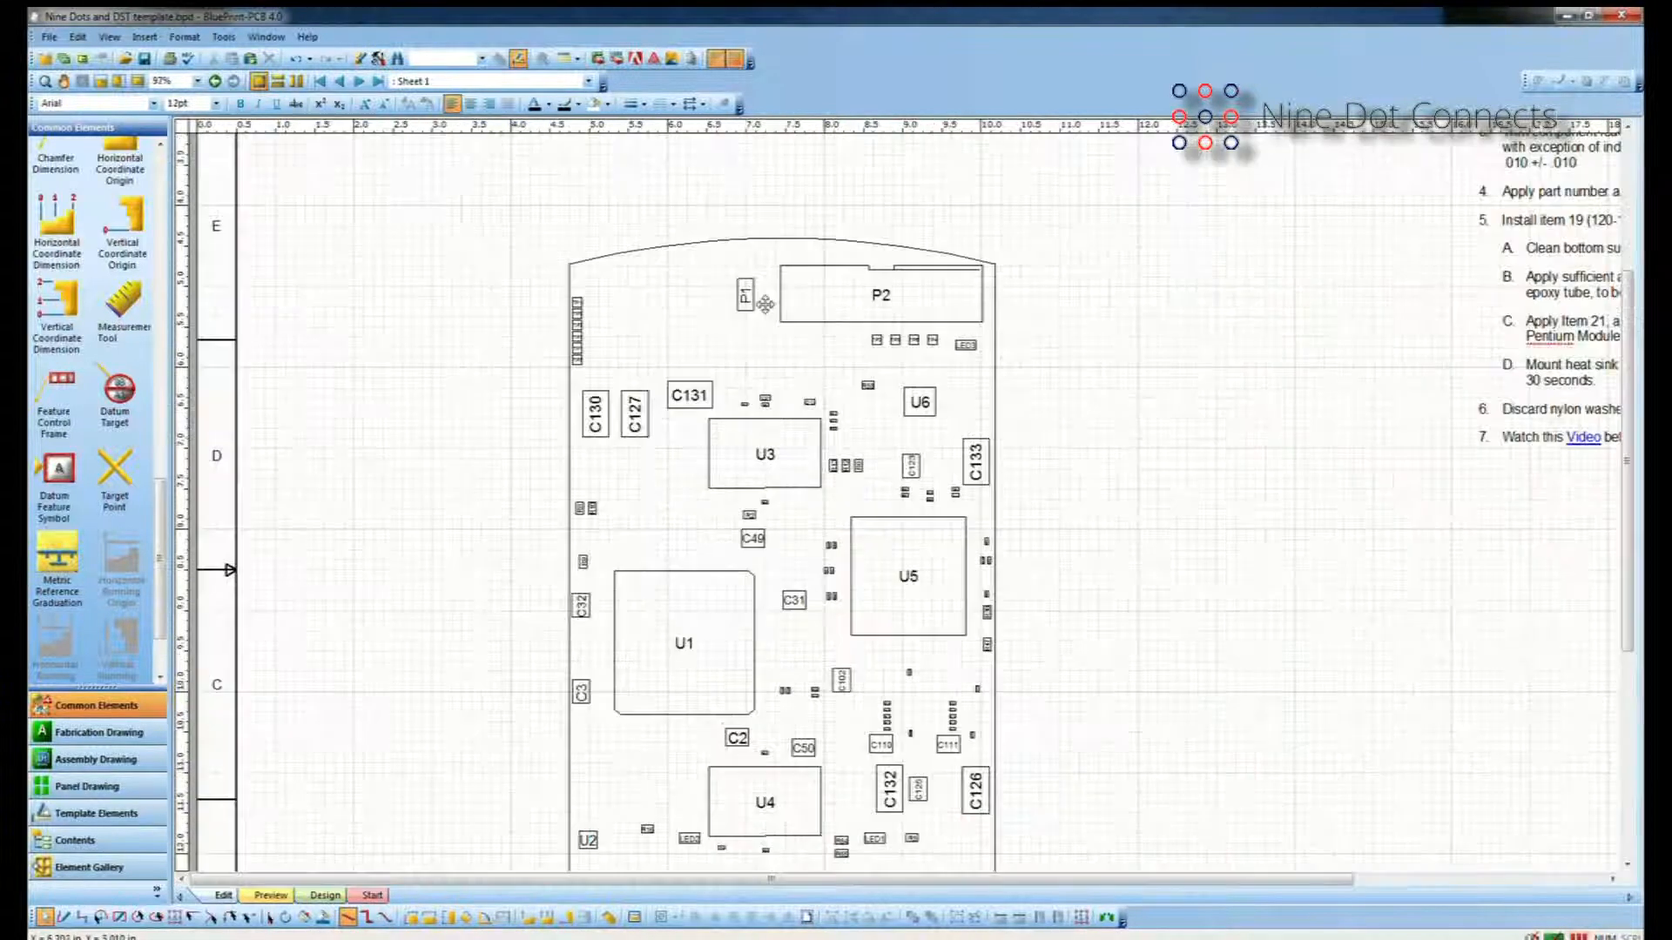
Open the format settings of the assembly board view at its PCB CAD data display items.
{"action": "right_click", "coordinate": [997, 295]}
{"action": "left_click", "coordinate": [1071, 723]}
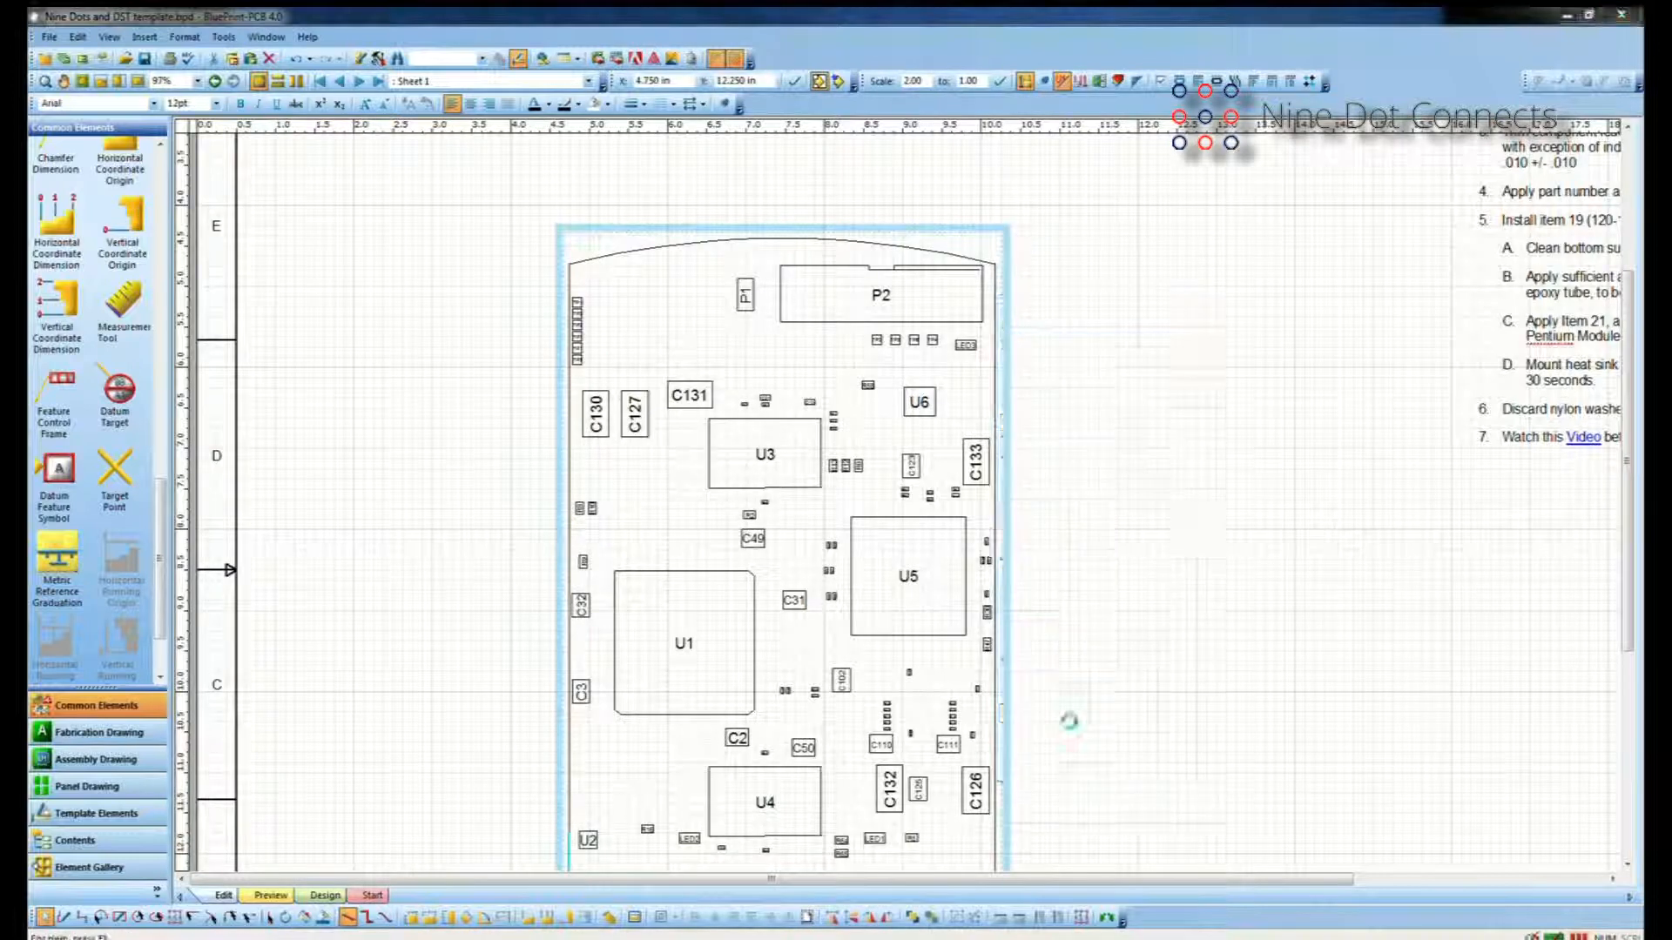
{"action": "left_click_drag", "start_coordinate": [827, 307], "coordinate": [1319, 300]}
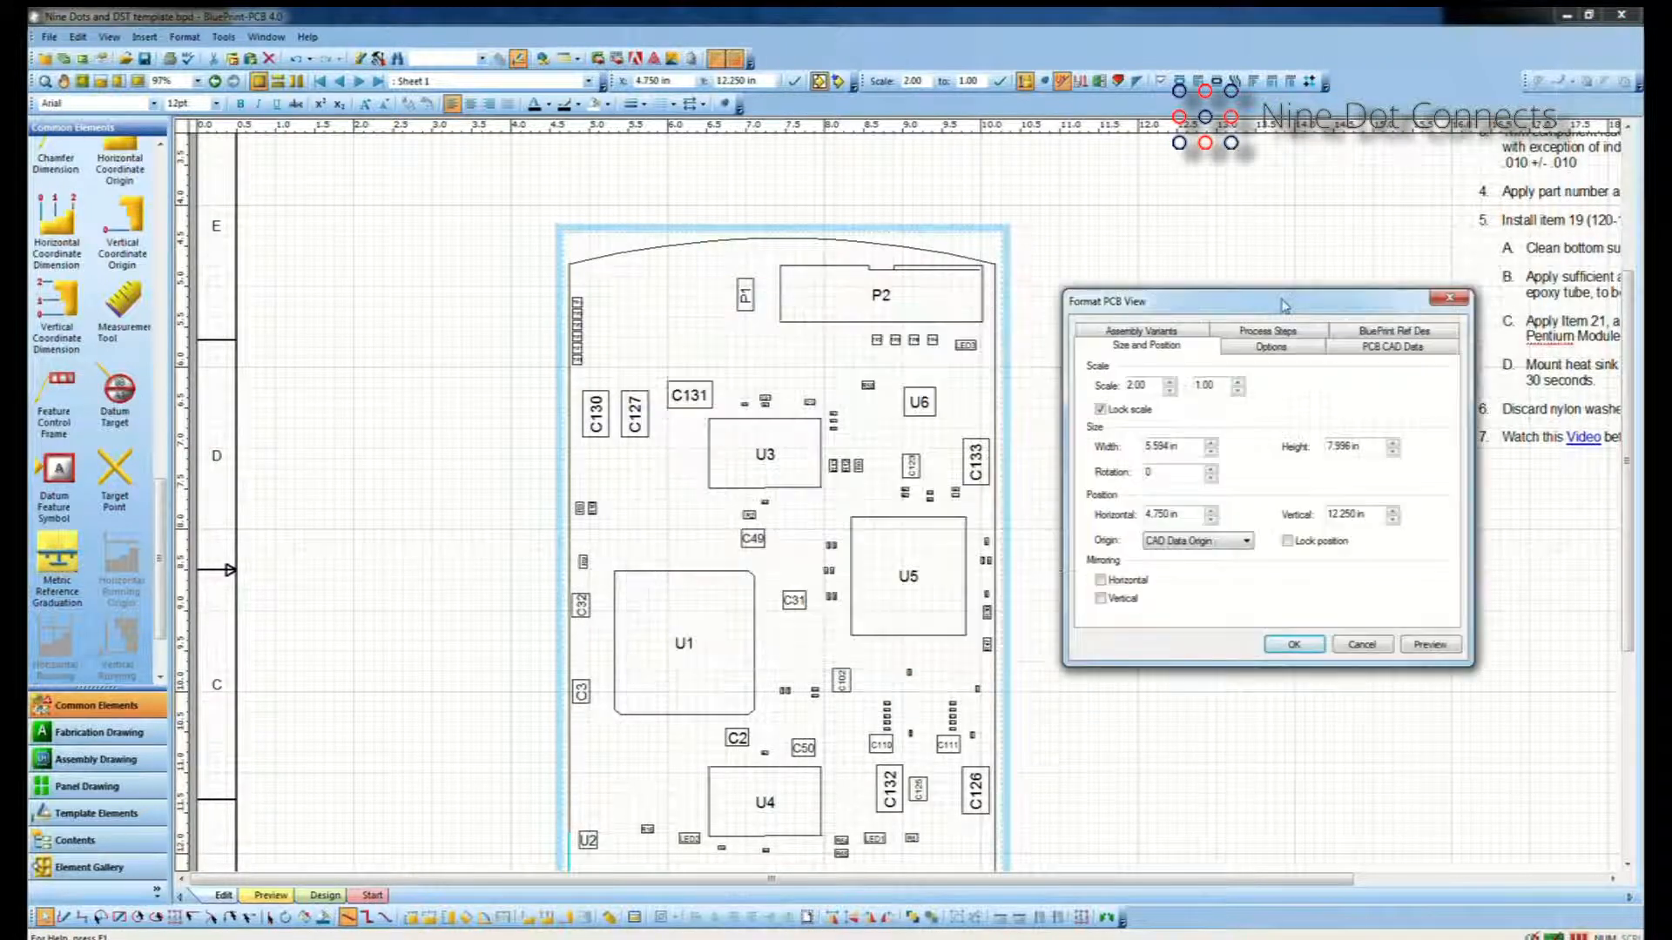
{"action": "left_click", "coordinate": [1471, 341]}
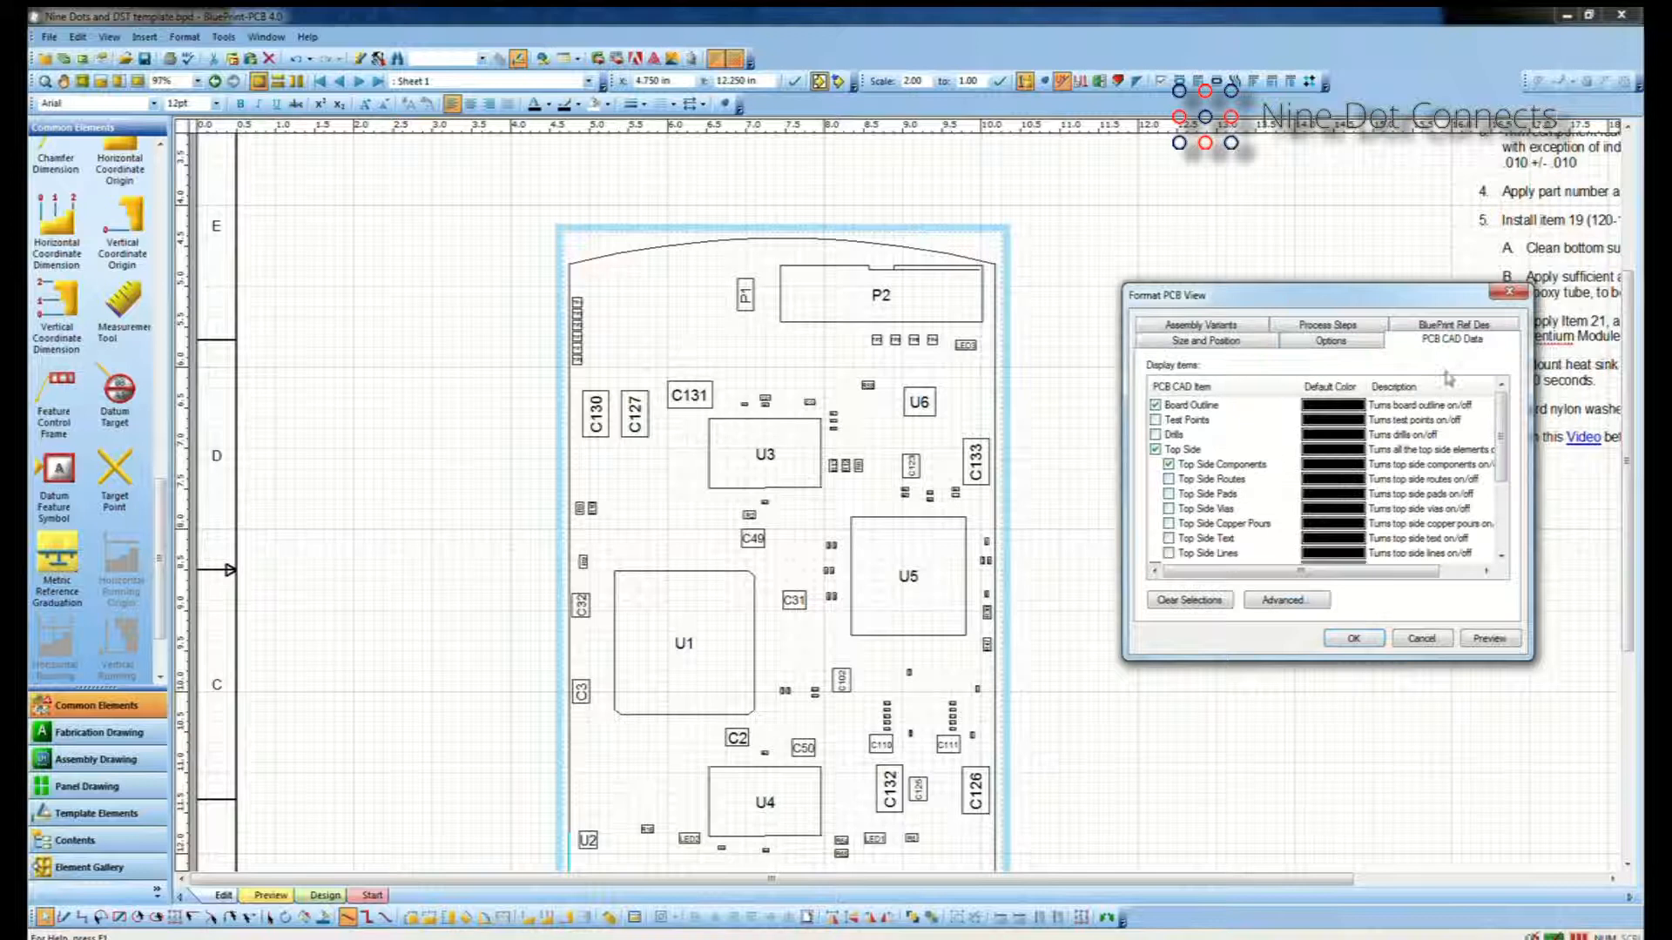
Display the top side routes, pads, vias and copper pours in the board view and preview the result.
{"action": "left_click", "coordinate": [1169, 479]}
{"action": "left_click", "coordinate": [1169, 493]}
{"action": "left_click", "coordinate": [1168, 509]}
{"action": "left_click", "coordinate": [1168, 523]}
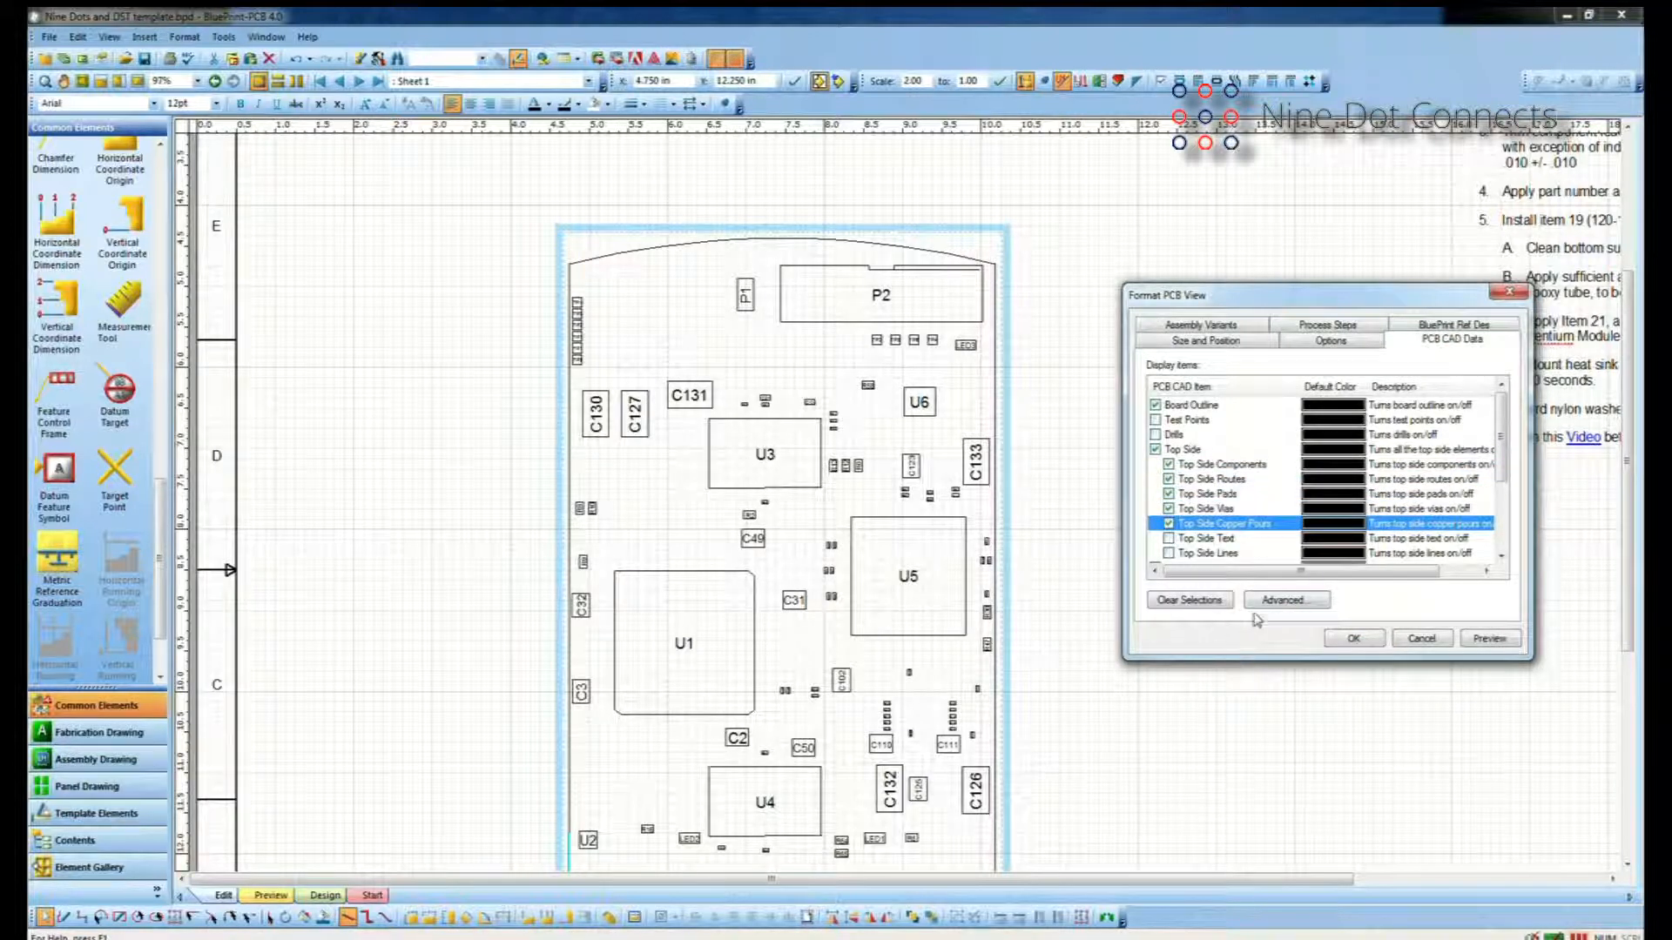
{"action": "left_click", "coordinate": [1489, 638]}
Hide the top side copper pours, vias, pads and routes again and preview the board view.
{"action": "left_click", "coordinate": [1169, 523]}
{"action": "left_click", "coordinate": [1168, 508]}
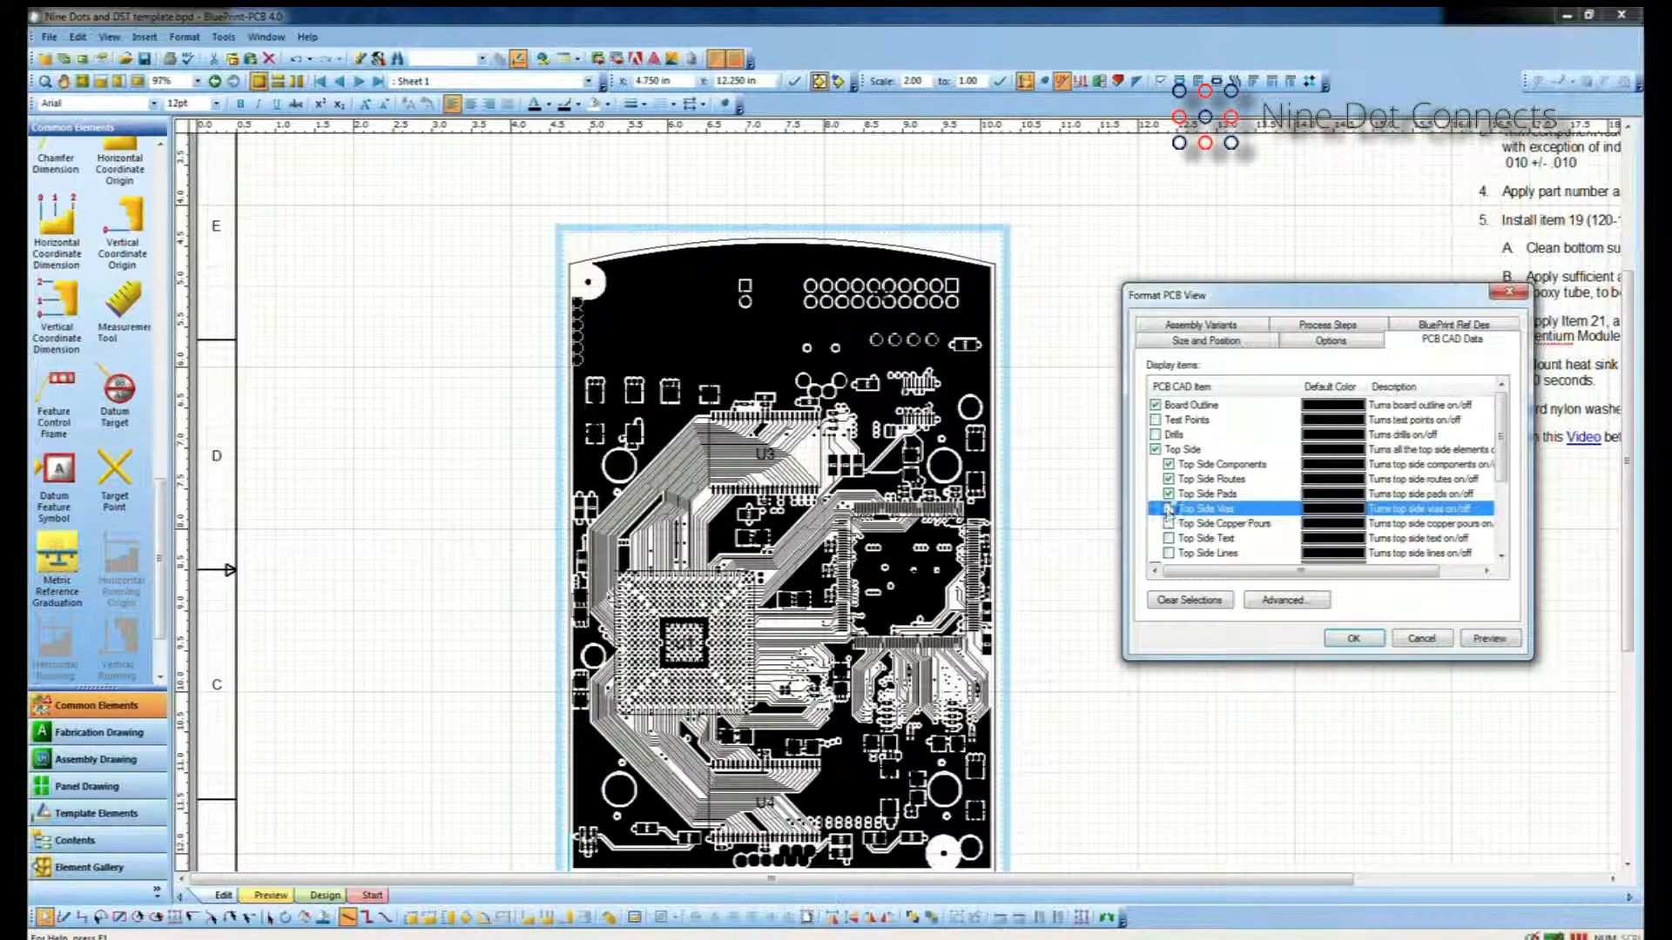
{"action": "left_click", "coordinate": [1168, 494]}
{"action": "left_click", "coordinate": [1169, 479]}
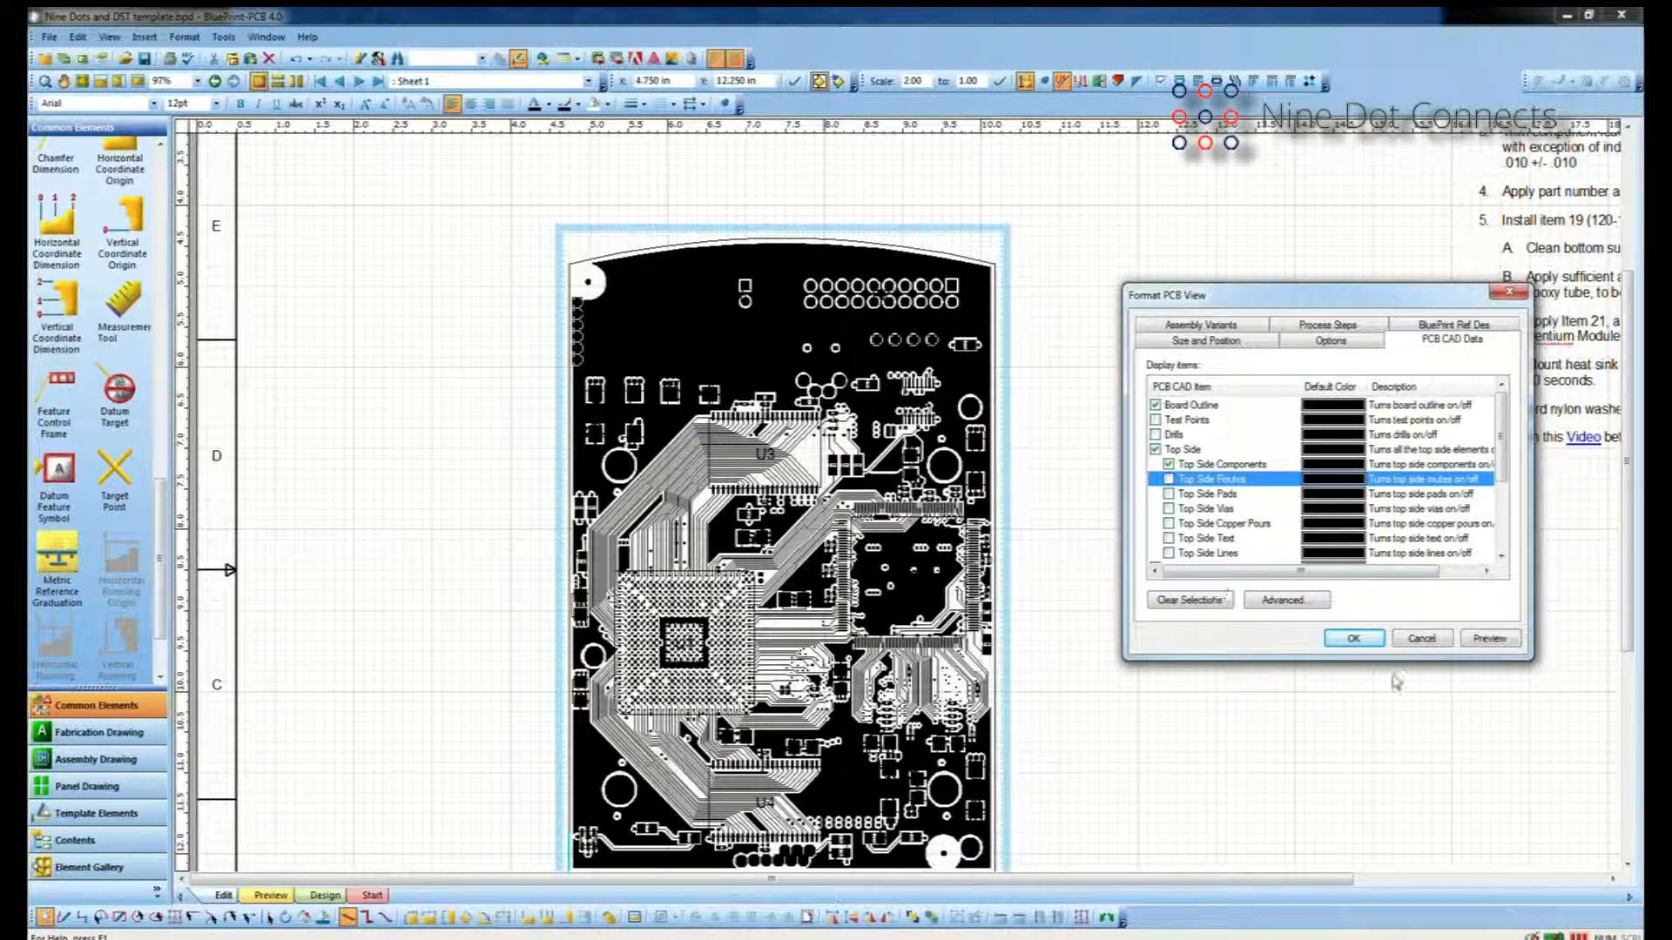
{"action": "left_click", "coordinate": [1508, 640]}
Open the advanced PCB CAD data customization and review its decal, layer and drill settings before returning to the components.
{"action": "left_click", "coordinate": [1310, 601]}
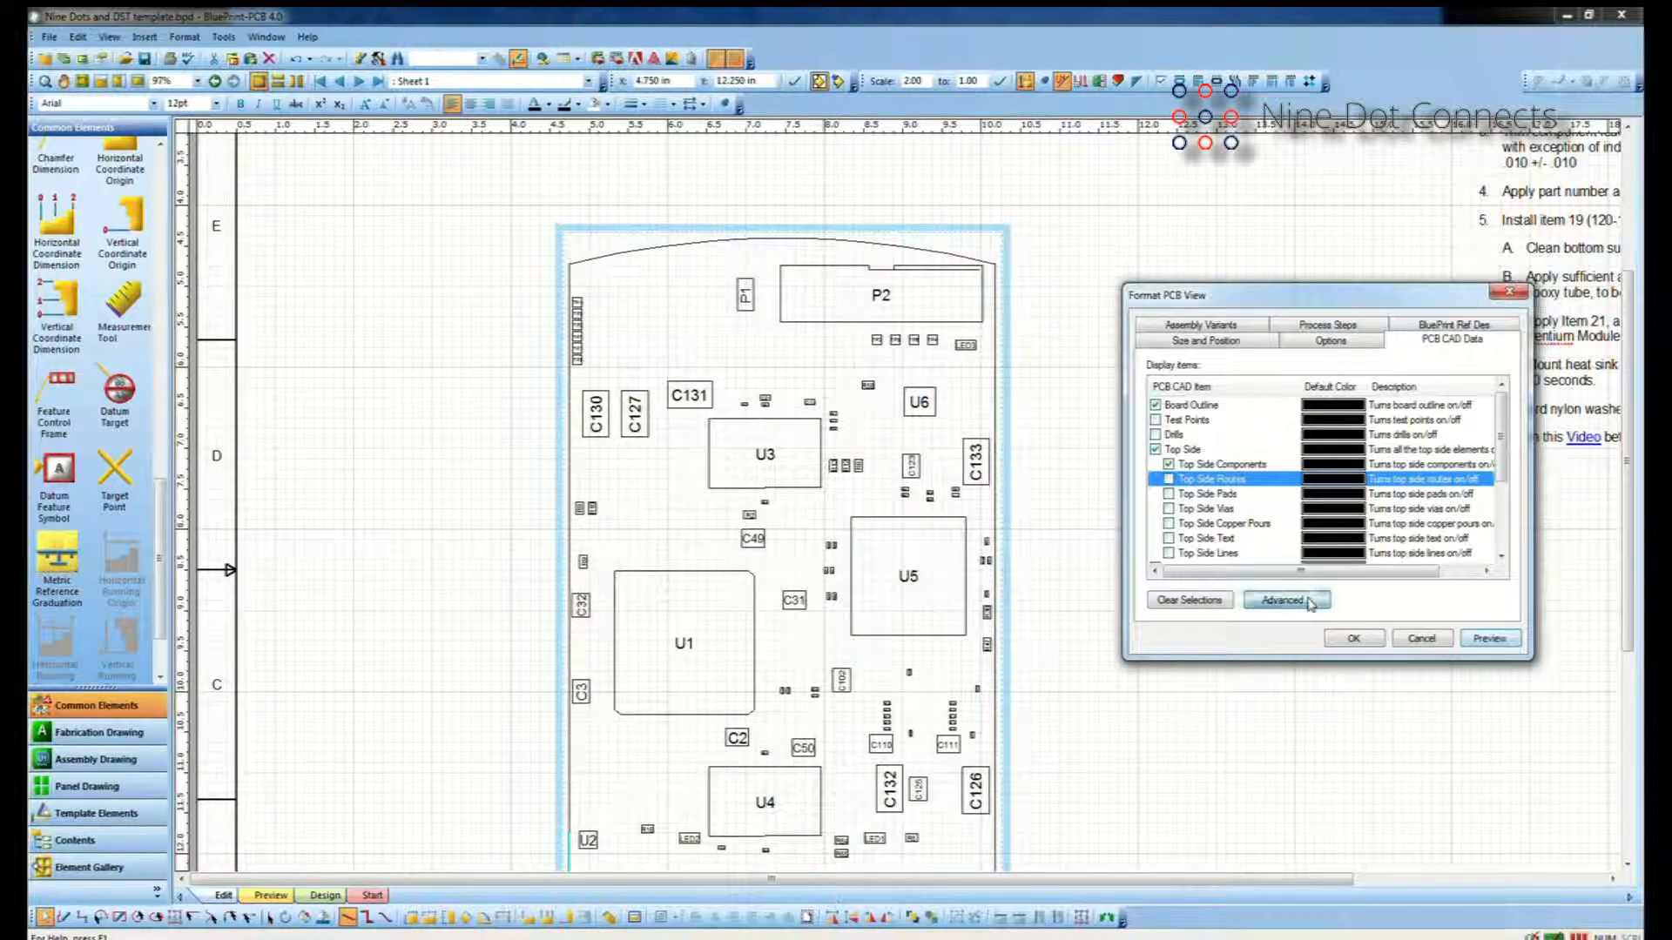
{"action": "left_click_drag", "start_coordinate": [1278, 244], "coordinate": [1145, 258]}
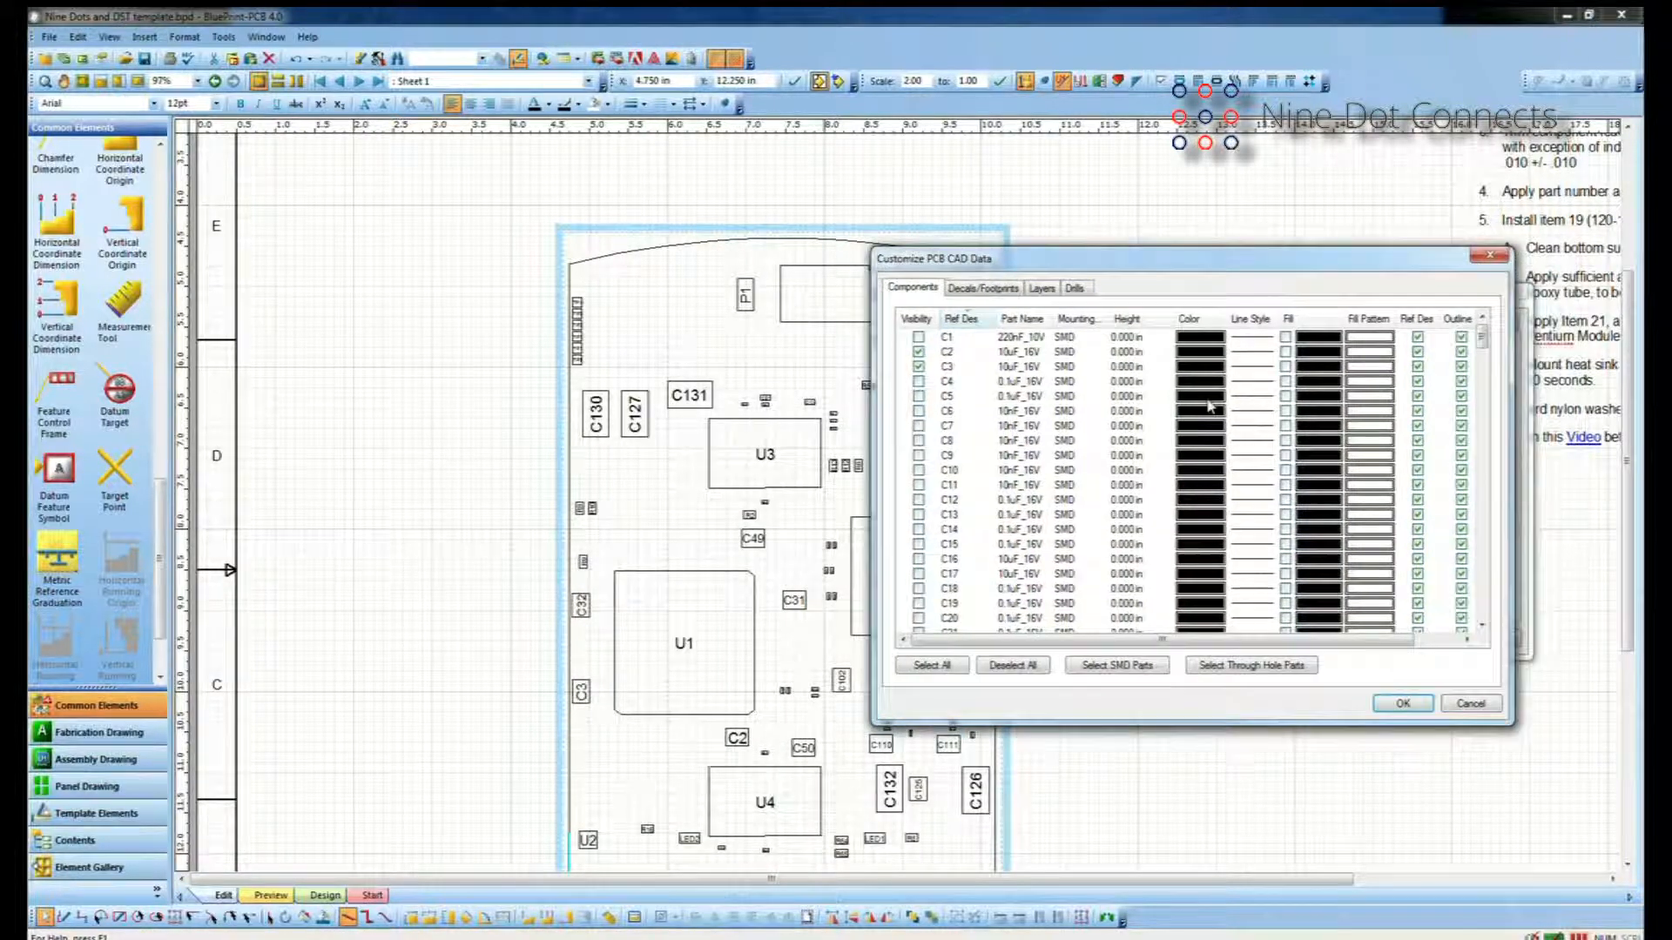
{"action": "left_click", "coordinate": [989, 291]}
{"action": "left_click", "coordinate": [1044, 292]}
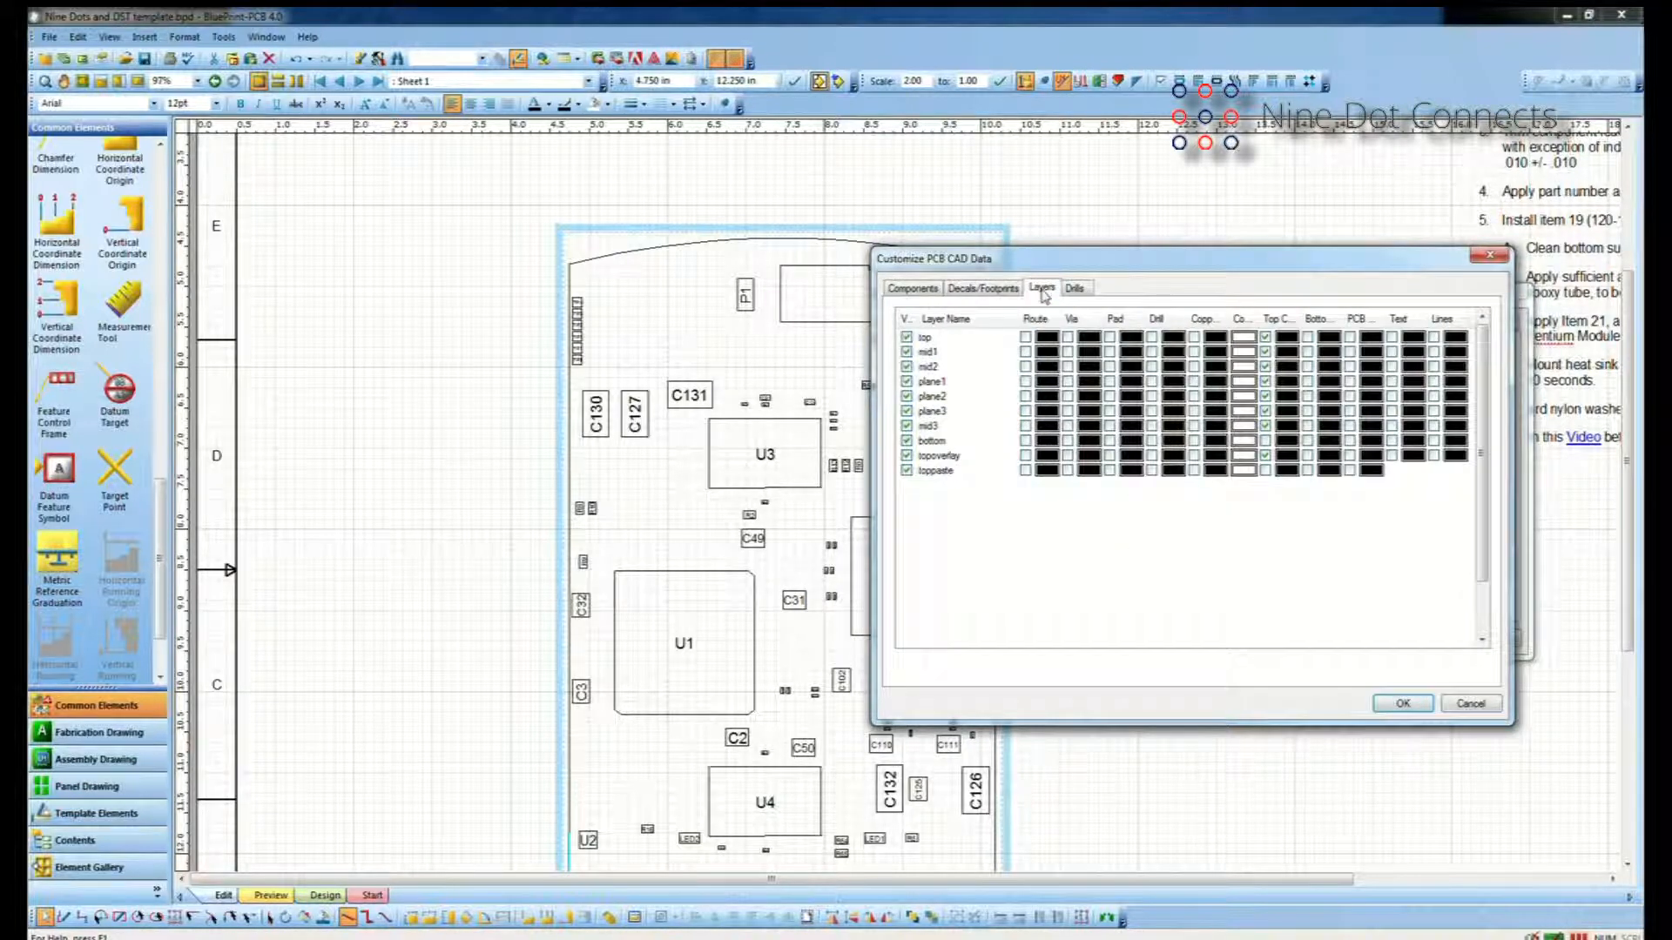
{"action": "left_click", "coordinate": [1080, 291]}
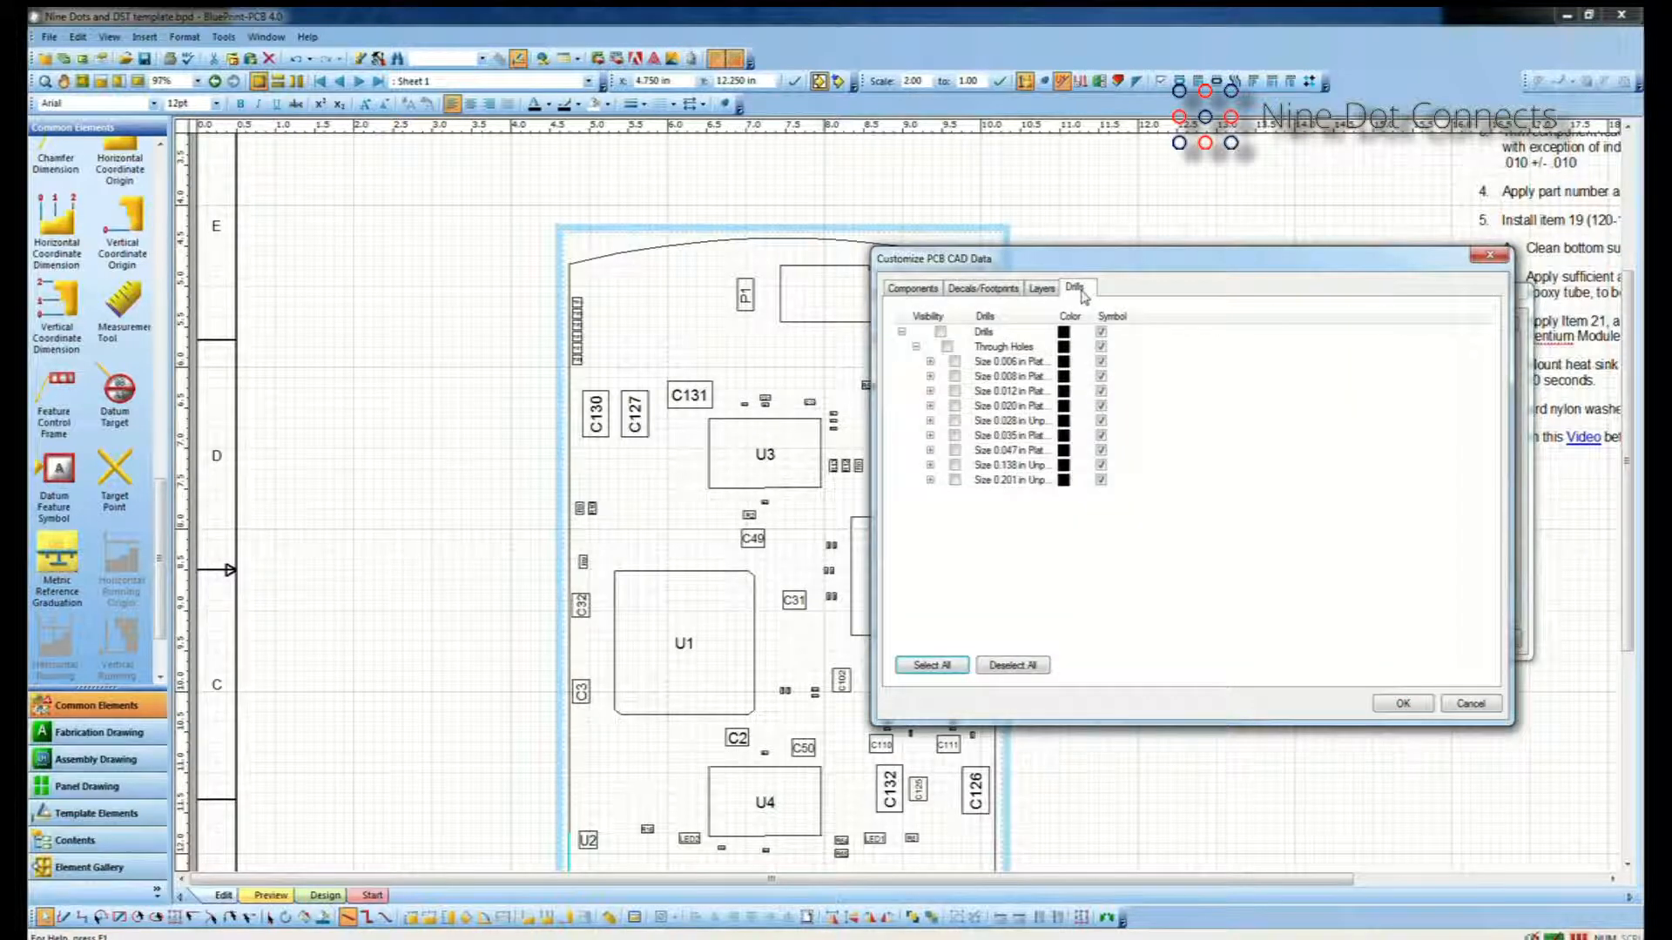
{"action": "left_click", "coordinate": [917, 291]}
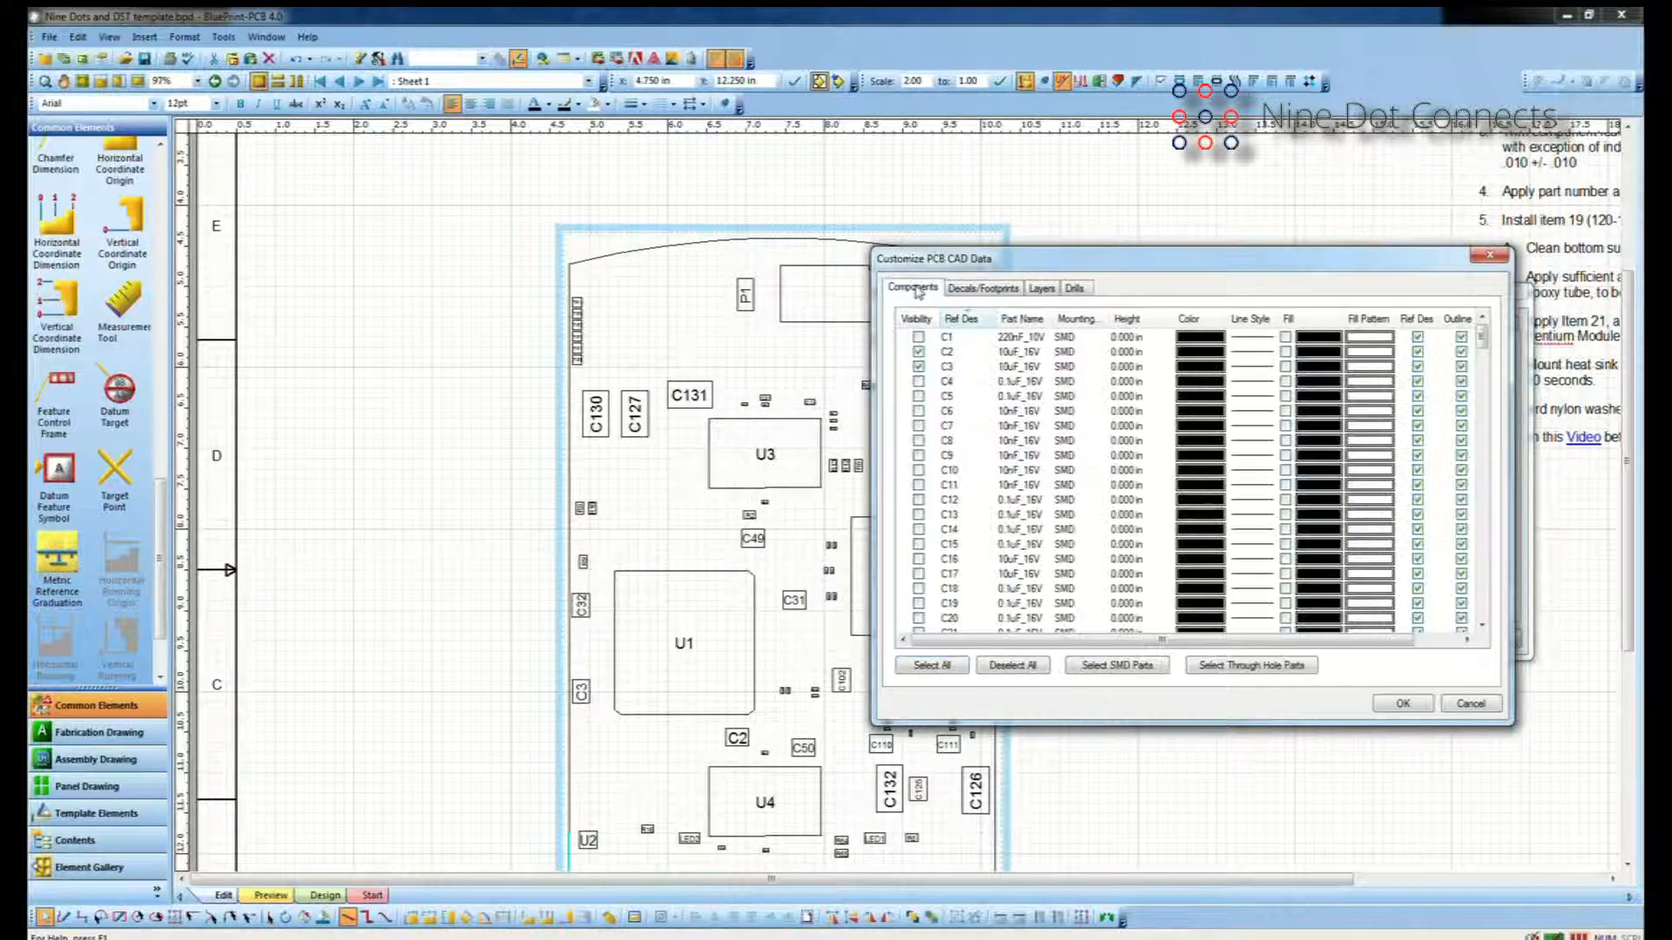
Fill components U1 through U6 with green in a diagonal hatch pattern, and apply the board view's formatting.
{"action": "left_click", "coordinate": [961, 318]}
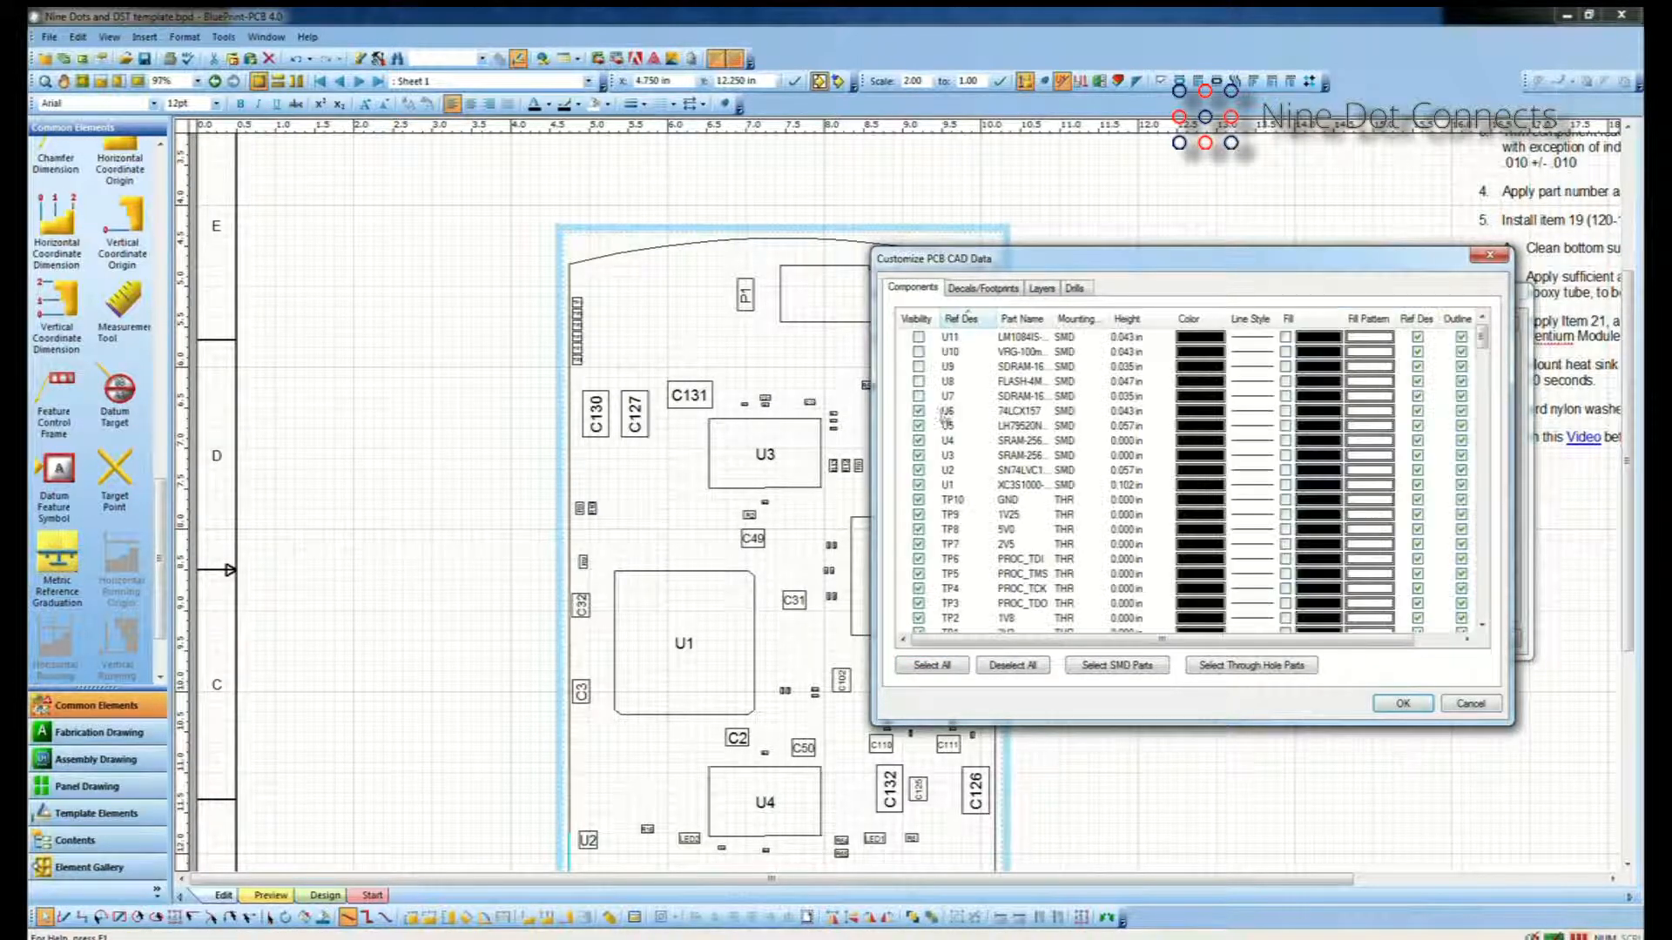
{"action": "left_click", "coordinate": [937, 413]}
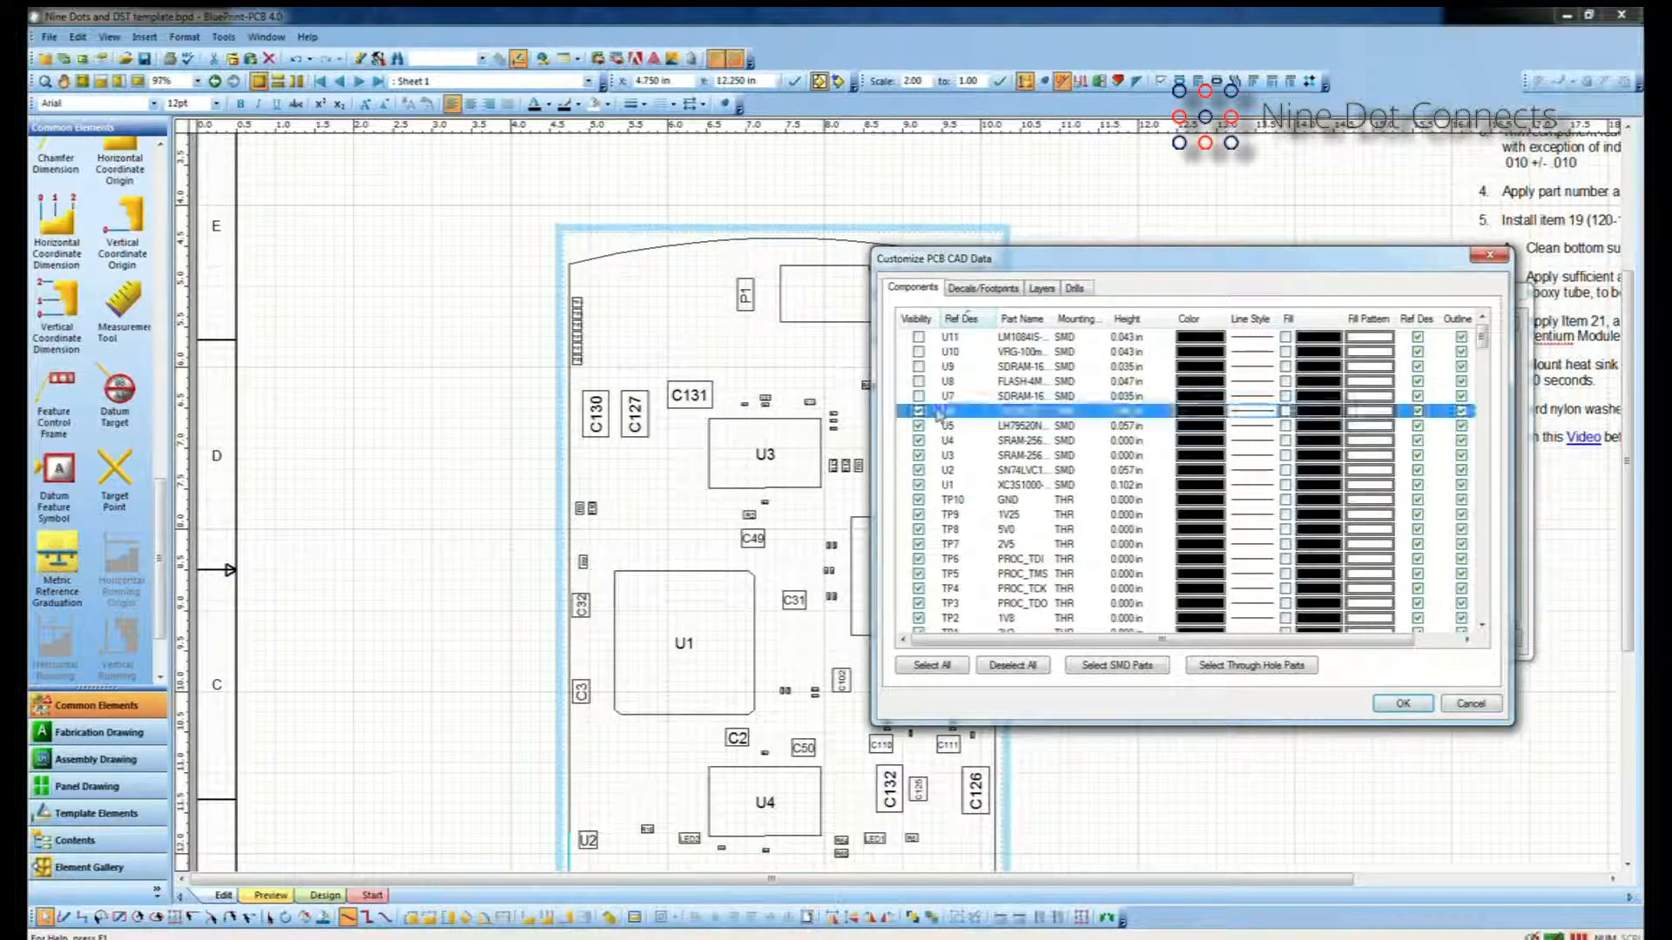
{"action": "left_click", "coordinate": [949, 485], "text": "shift"}
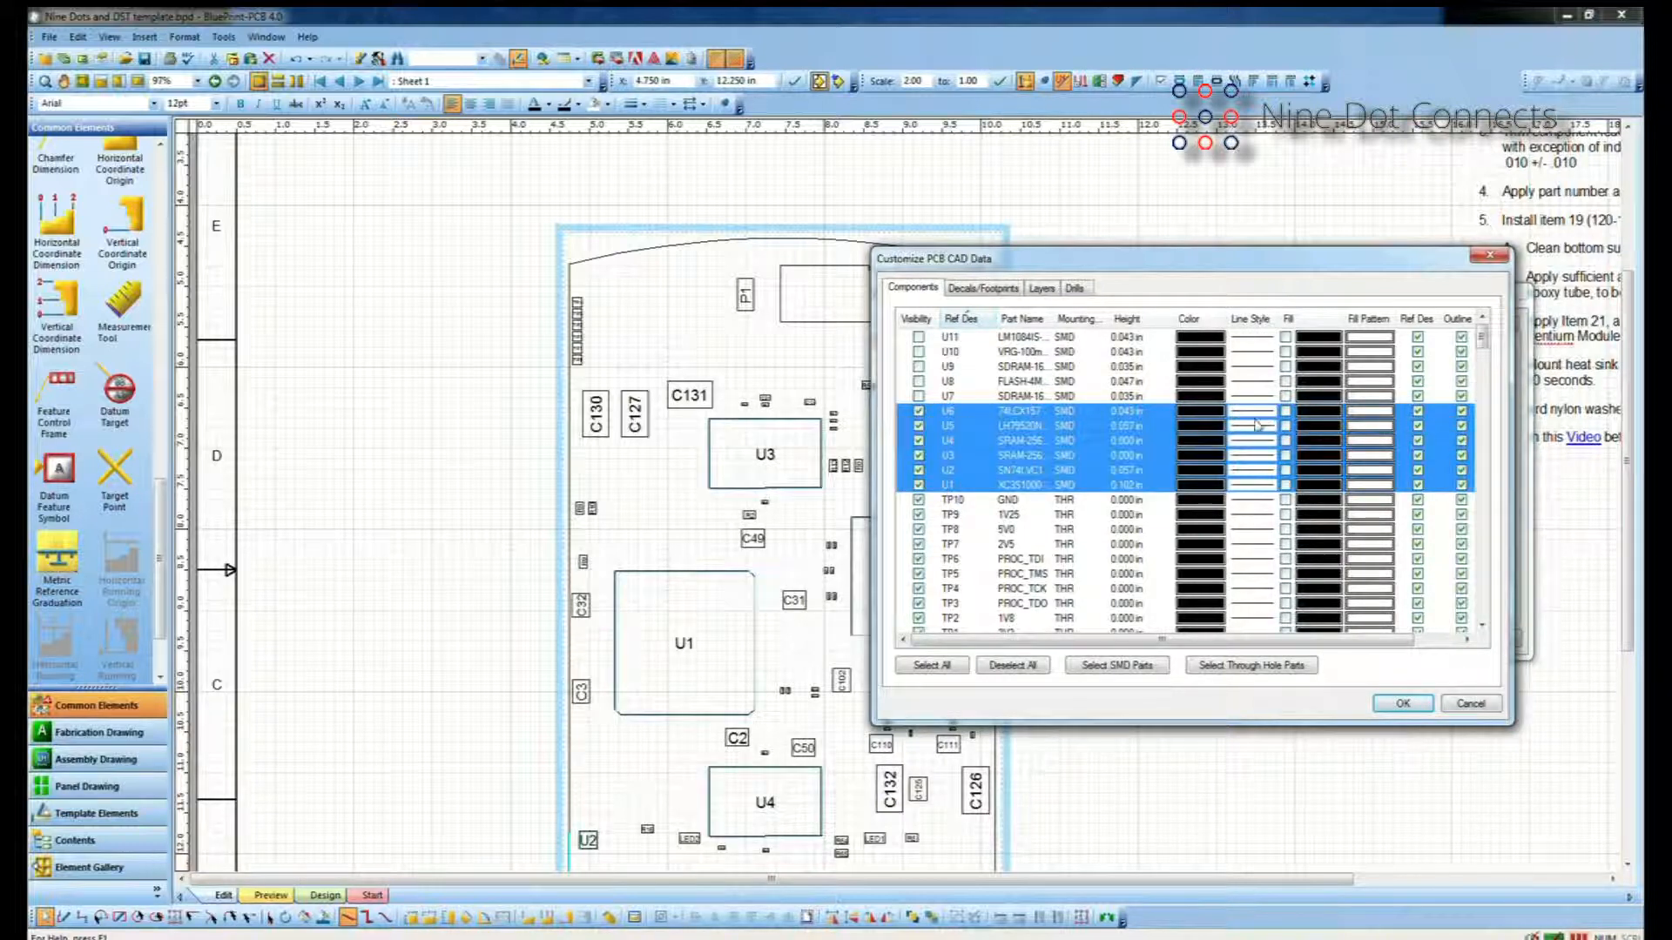
{"action": "left_click", "coordinate": [1286, 411]}
{"action": "left_click", "coordinate": [1333, 411]}
{"action": "left_click", "coordinate": [1360, 484]}
{"action": "left_click", "coordinate": [1387, 411]}
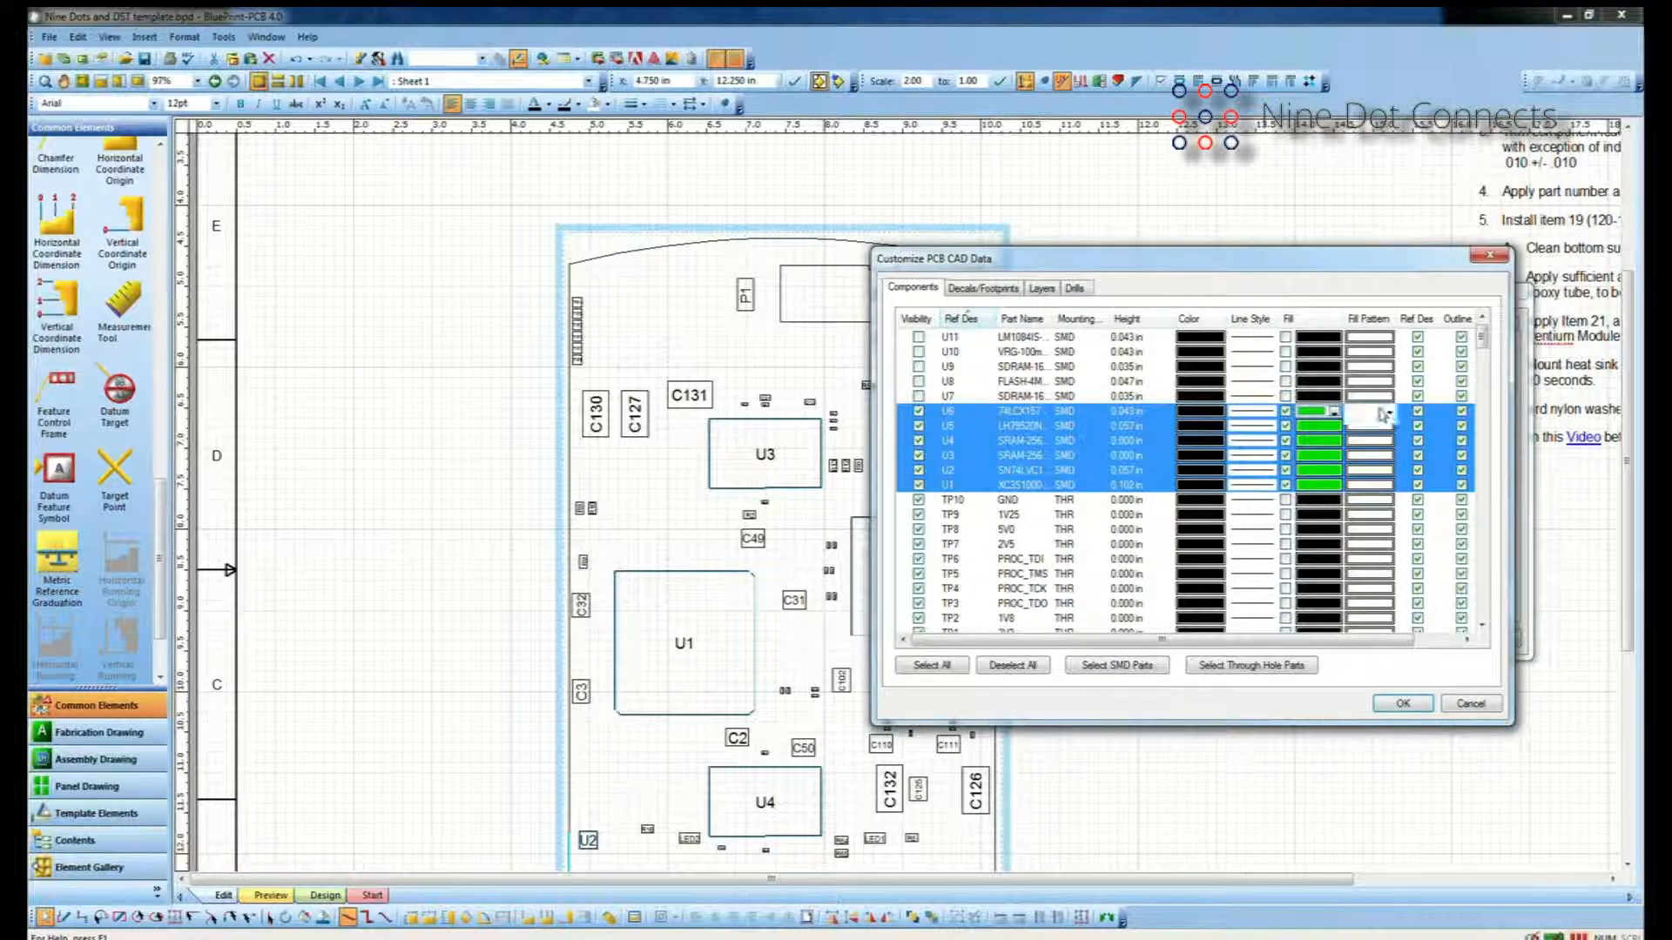
{"action": "left_click", "coordinate": [1371, 486]}
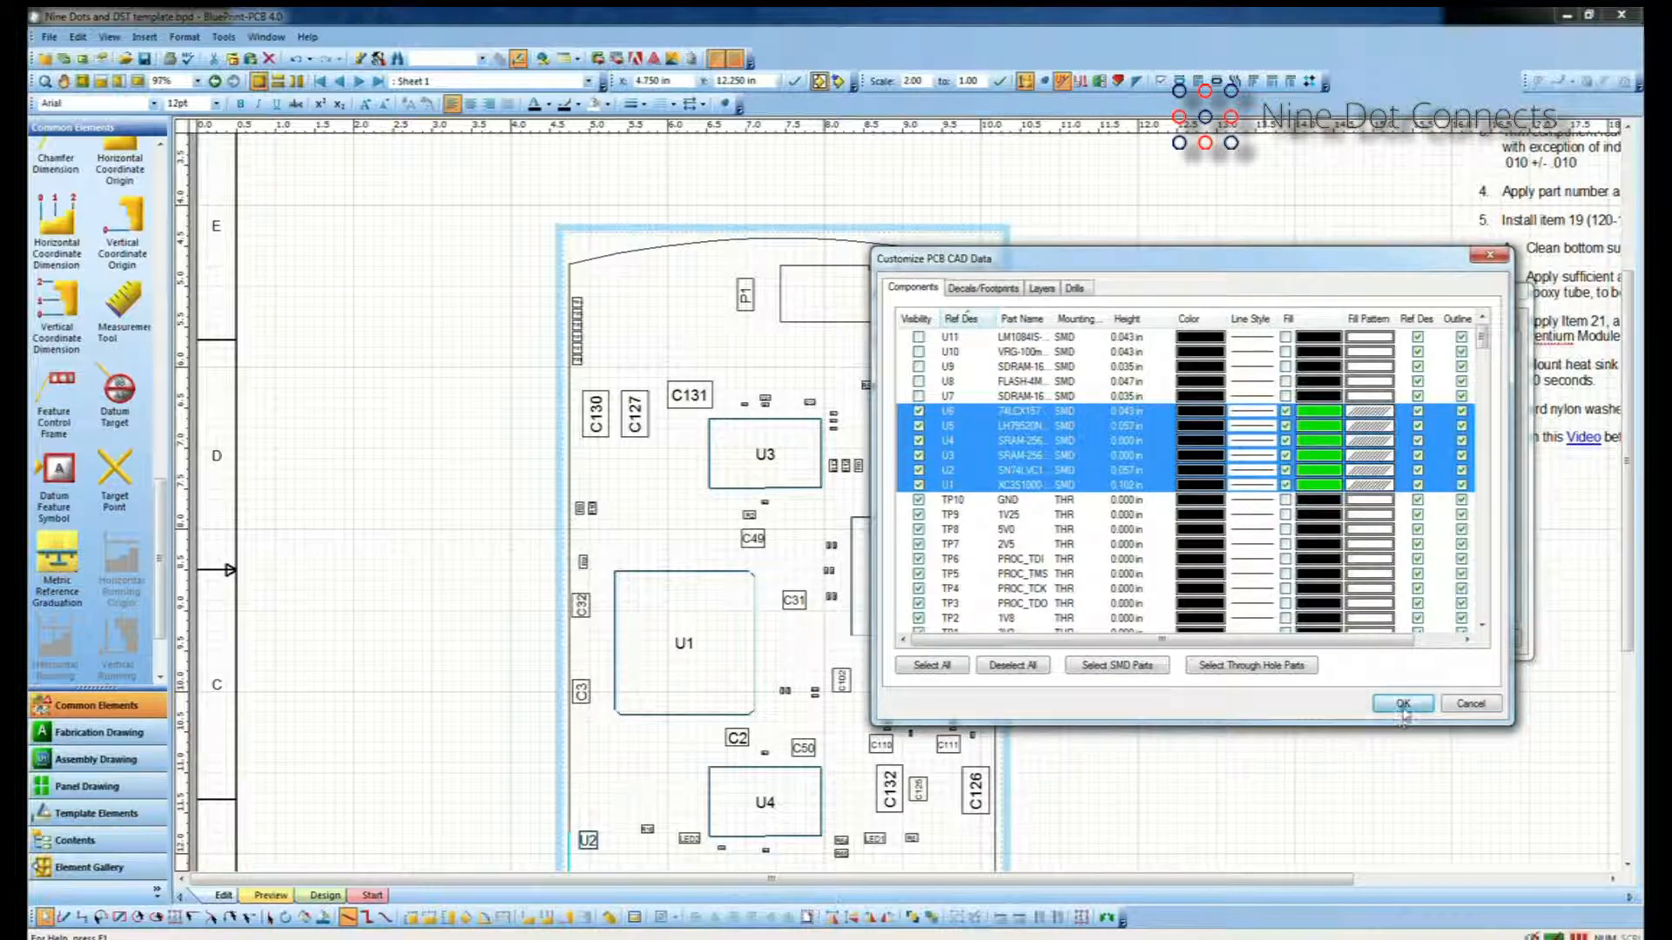
{"action": "left_click", "coordinate": [1402, 705]}
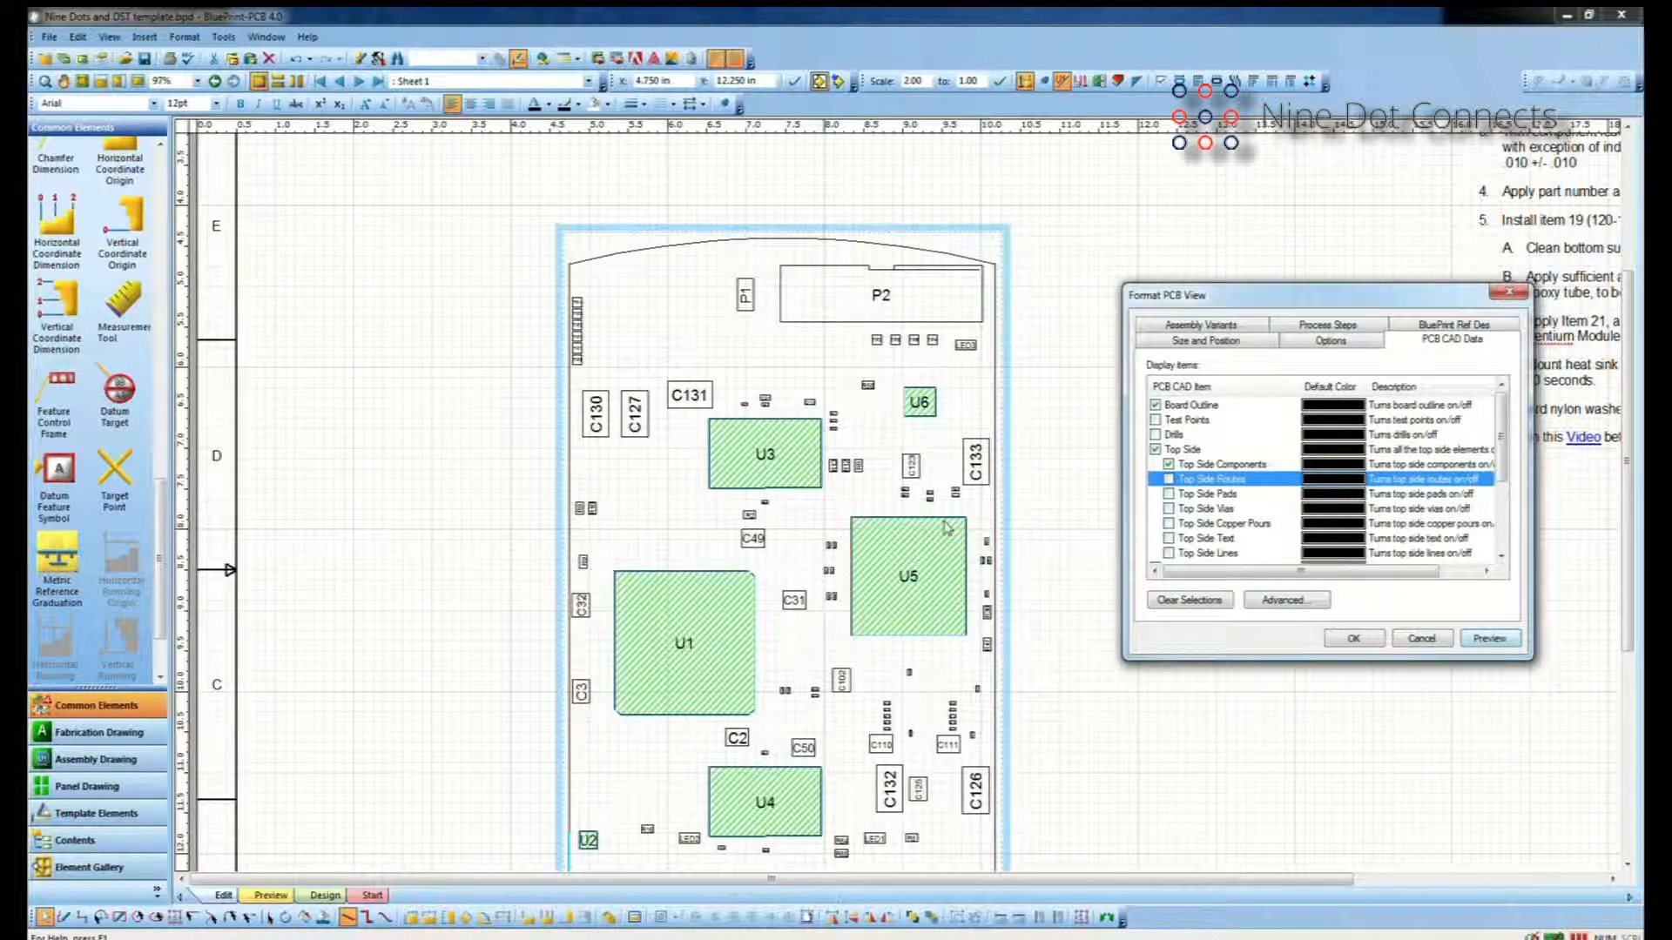
{"action": "left_click", "coordinate": [1353, 641]}
Enable selecting individual components in the board view, and open the component format settings for R58 above U5.
{"action": "right_click", "coordinate": [867, 387]}
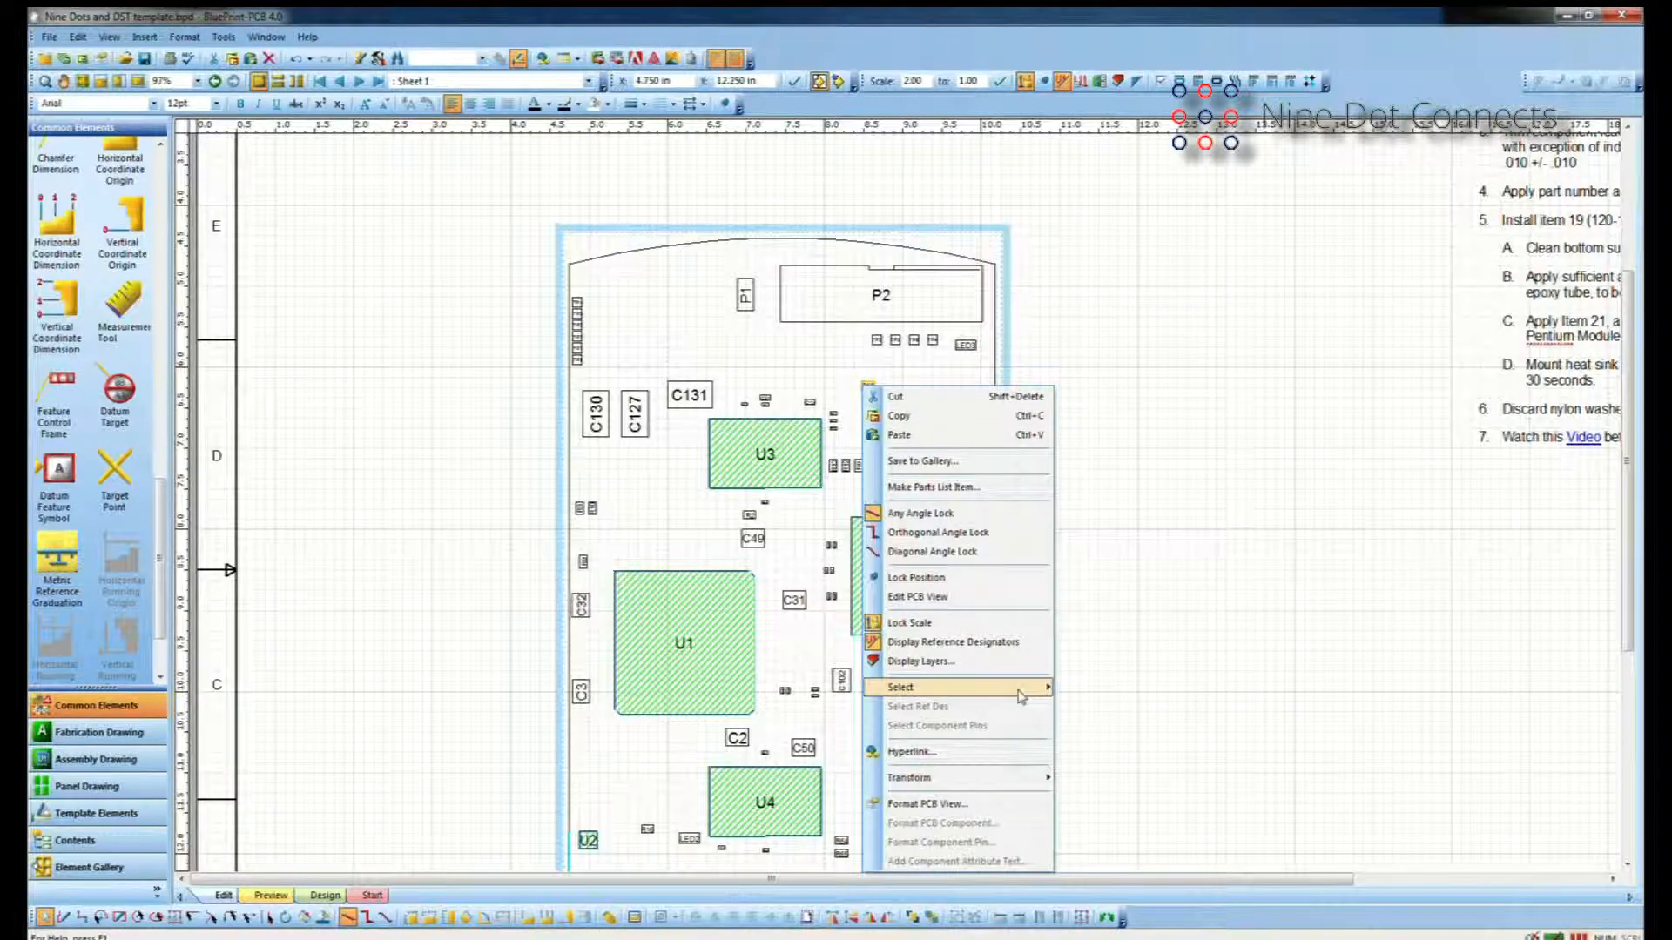
{"action": "mouse_move", "coordinate": [1024, 695]}
{"action": "left_click", "coordinate": [1105, 706]}
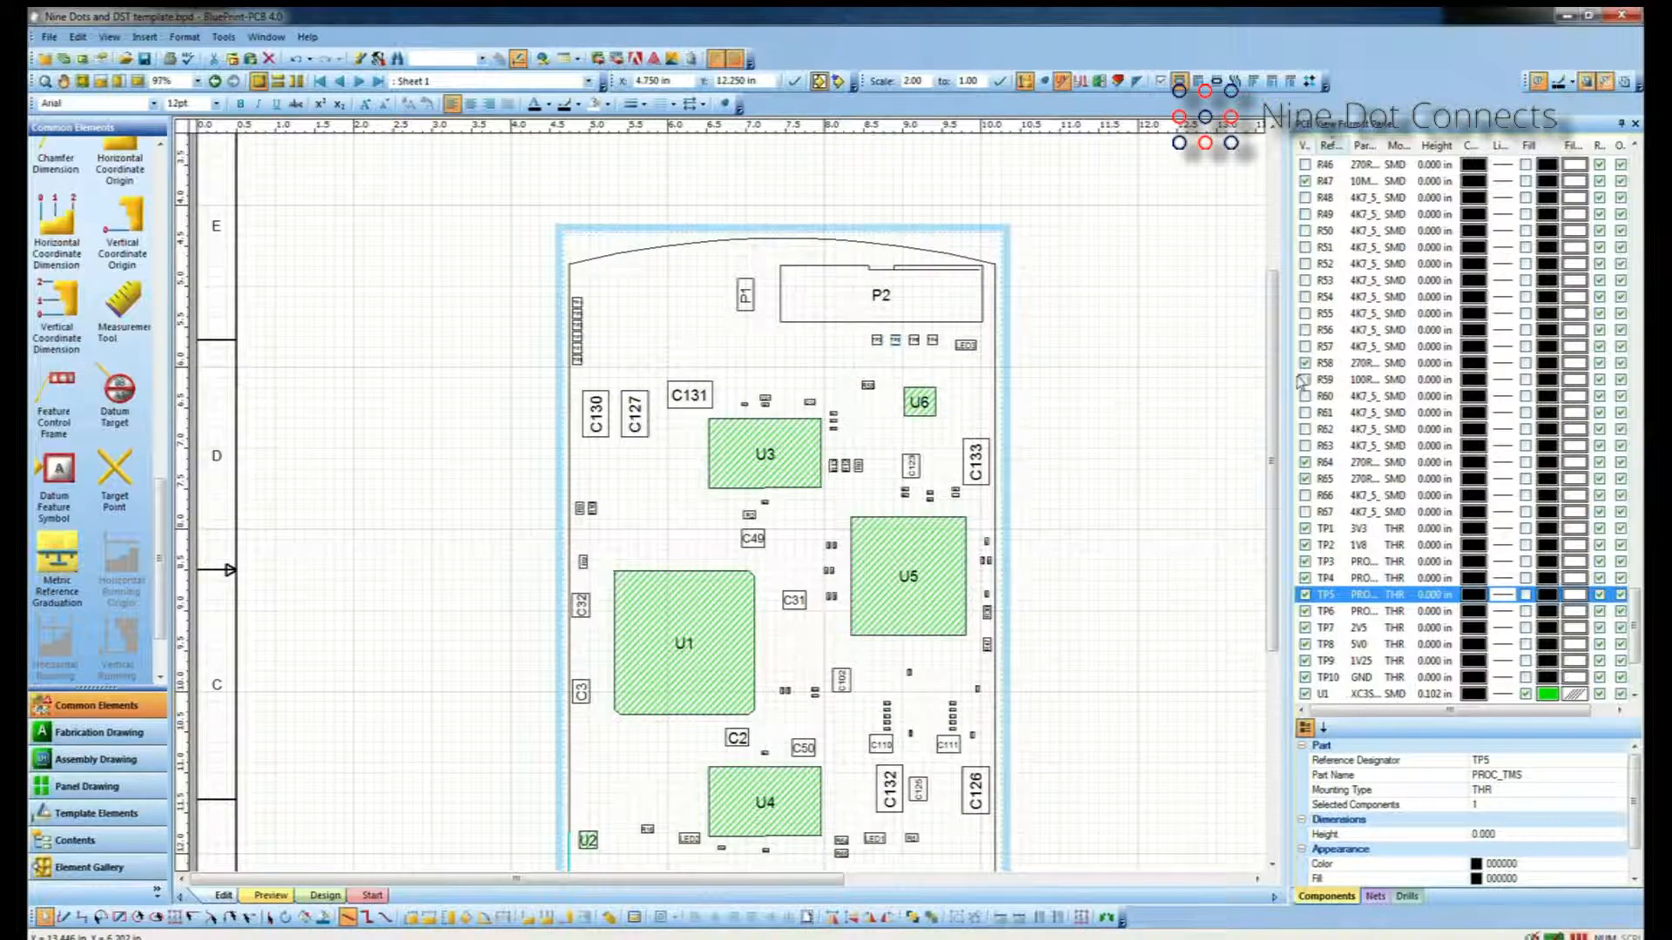
{"action": "left_click", "coordinate": [869, 387]}
{"action": "double_click", "coordinate": [871, 392]}
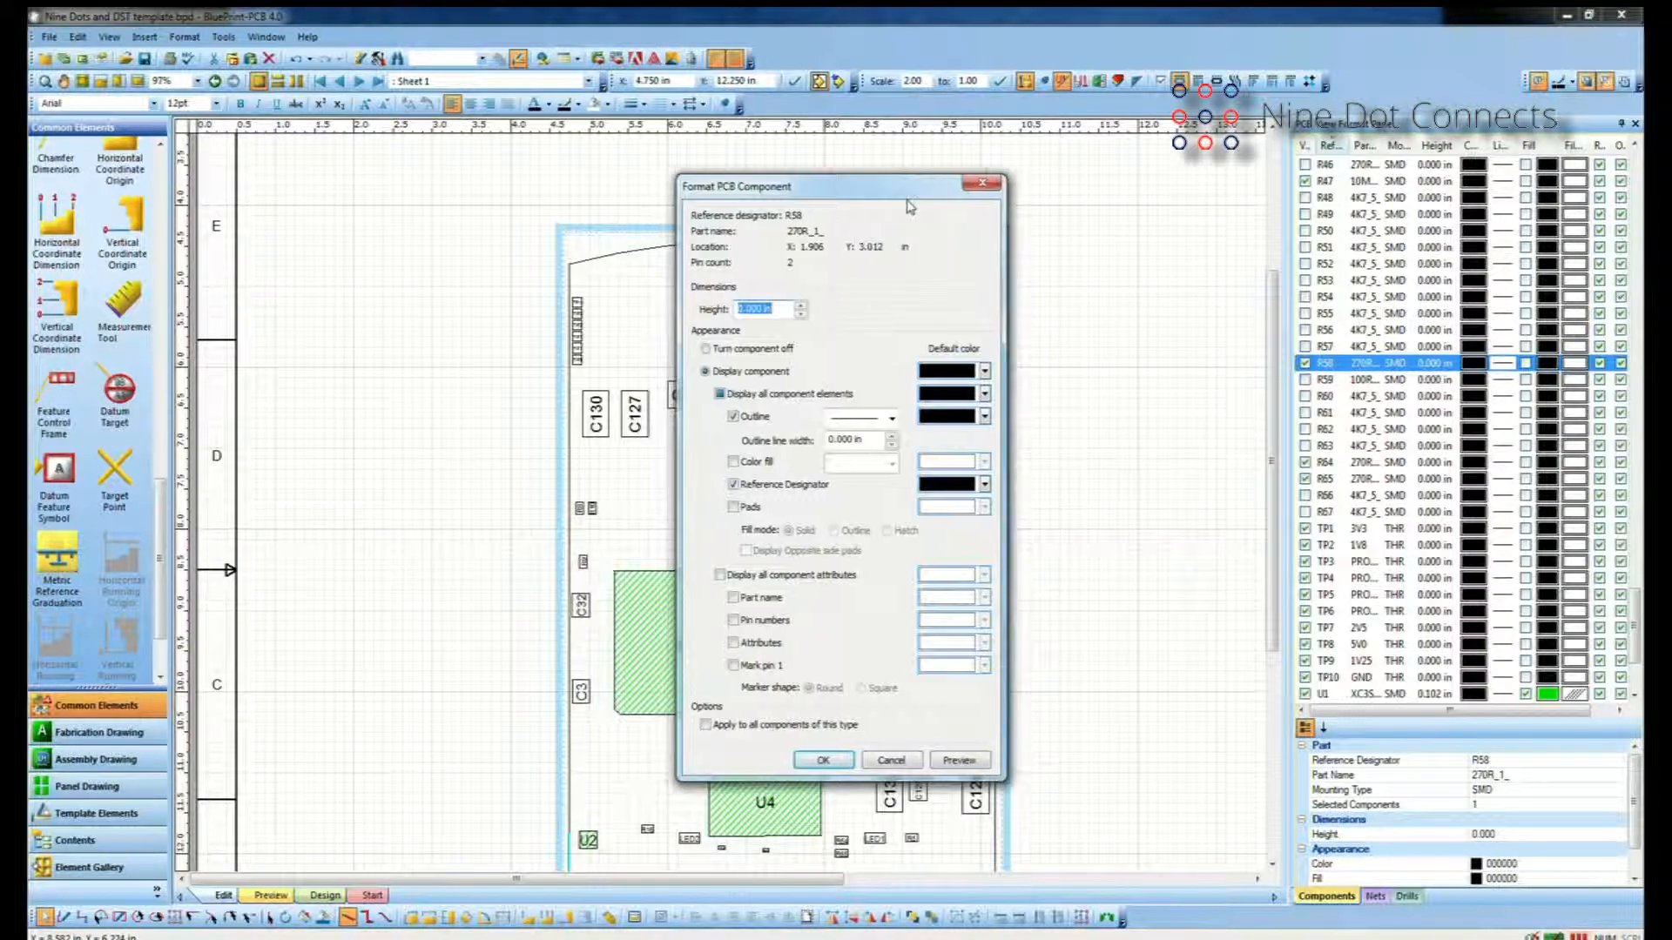
{"action": "left_click_drag", "start_coordinate": [910, 185], "coordinate": [1223, 161]}
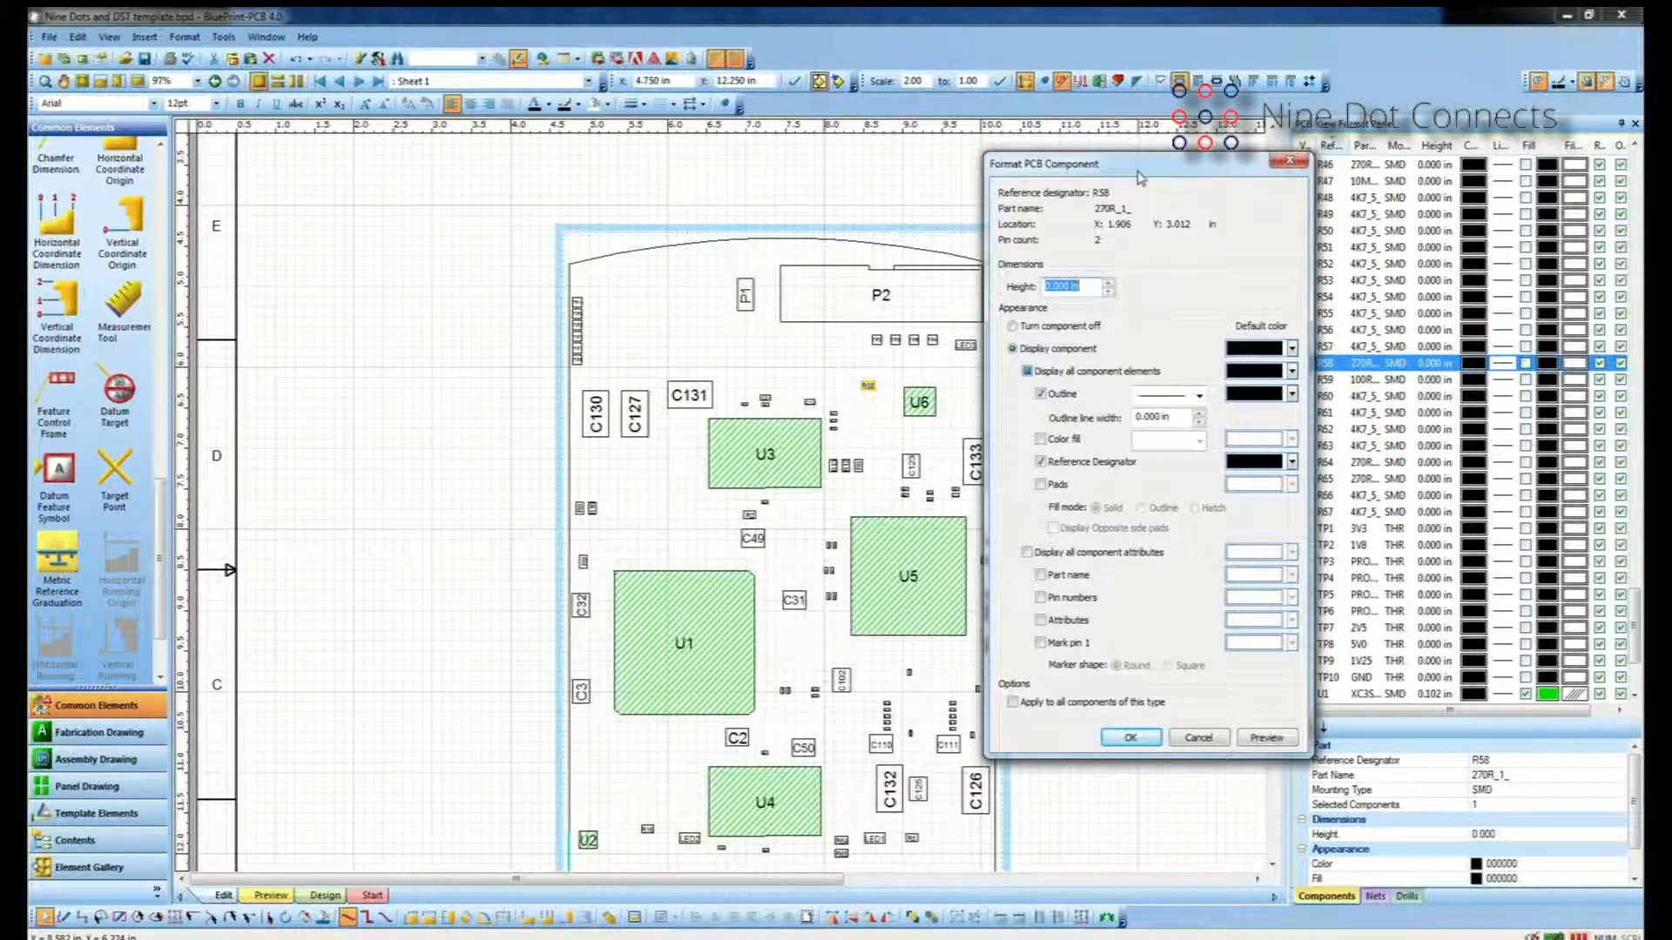
Show R58's pads as outlines, mark pin 1 with a square, apply this to all components of its type, and close the component list.
{"action": "left_click", "coordinate": [1046, 483]}
{"action": "left_click", "coordinate": [1148, 506]}
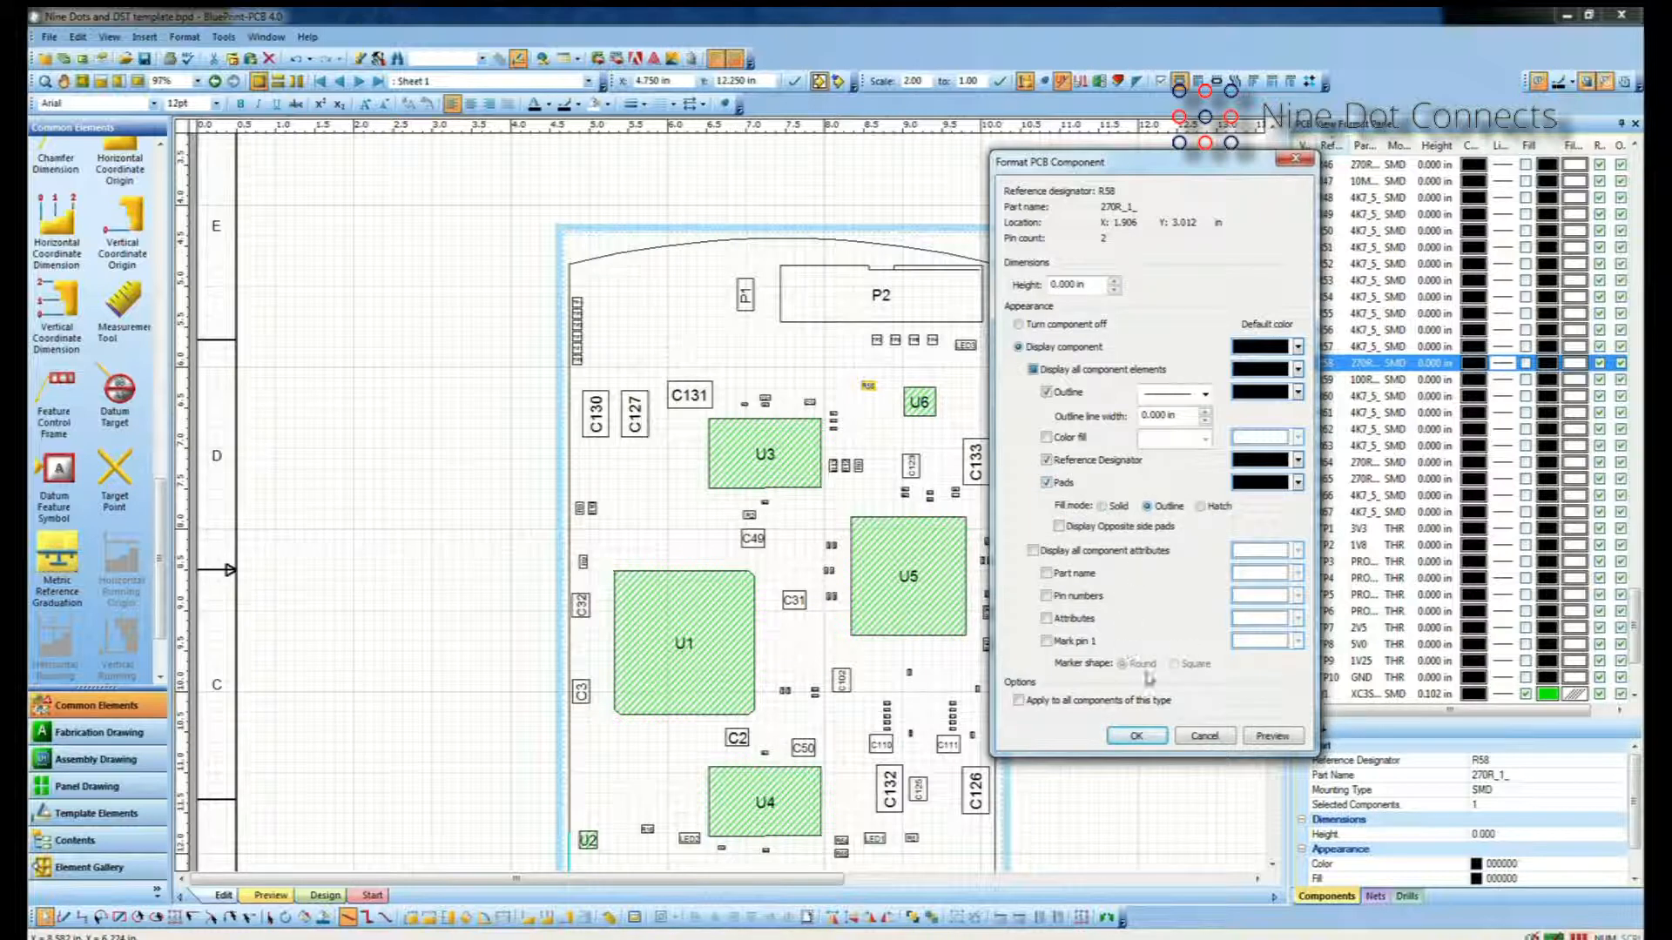
{"action": "left_click", "coordinate": [1047, 642]}
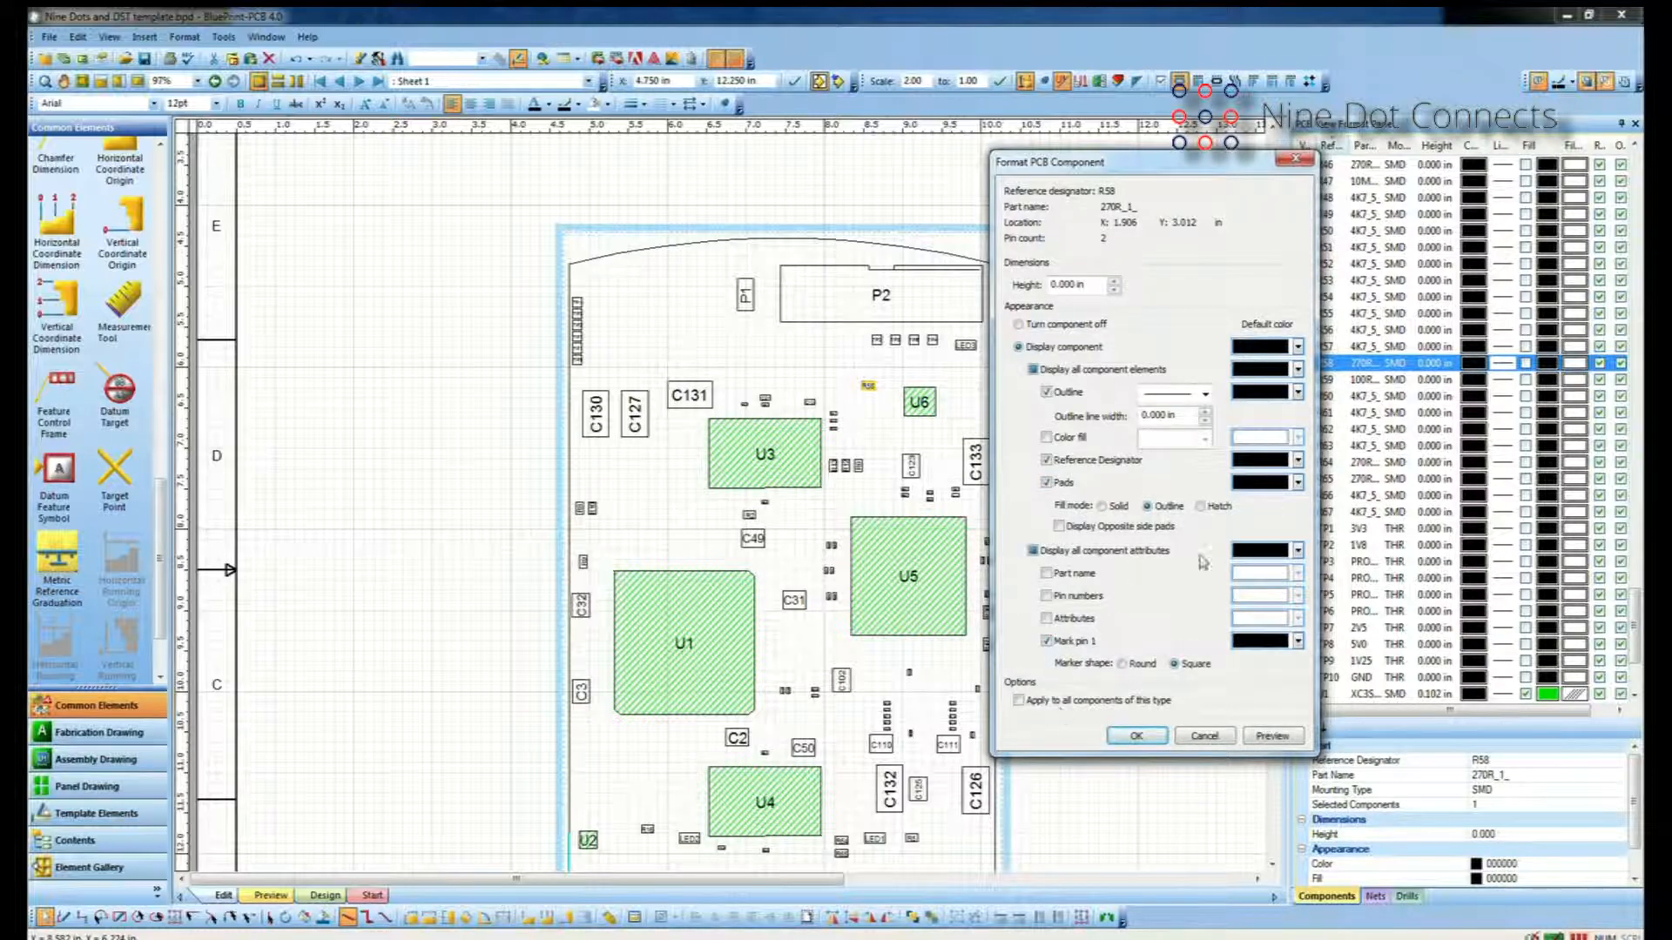
{"action": "left_click", "coordinate": [1020, 702]}
{"action": "left_click", "coordinate": [1136, 736]}
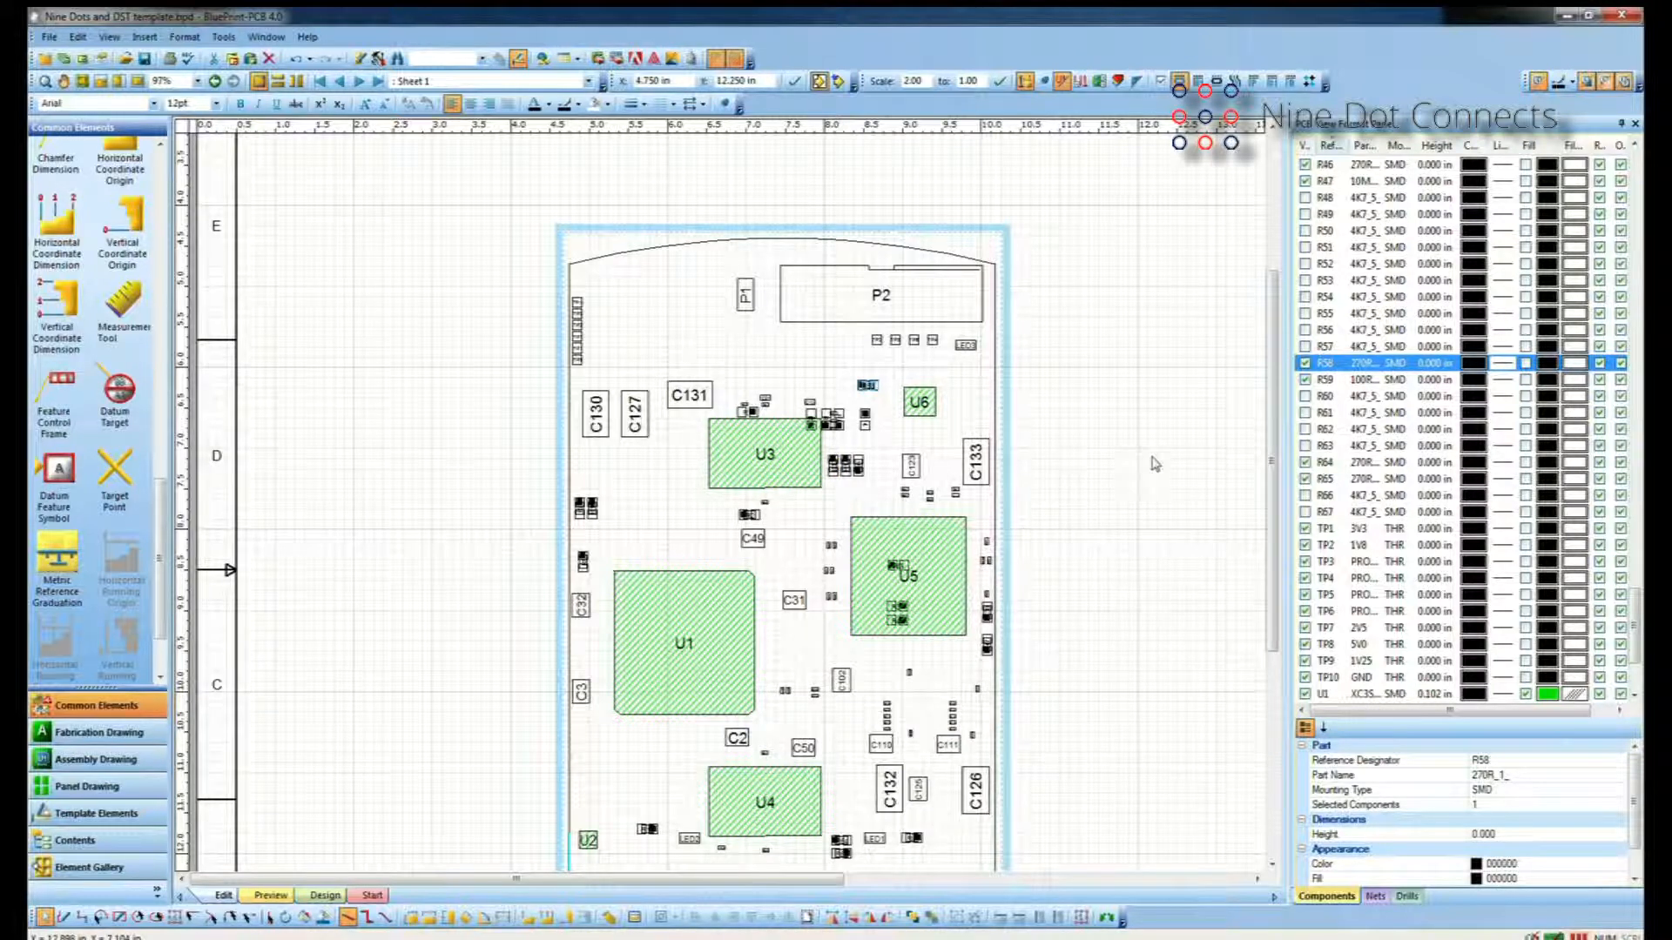
{"action": "left_click", "coordinate": [1634, 124]}
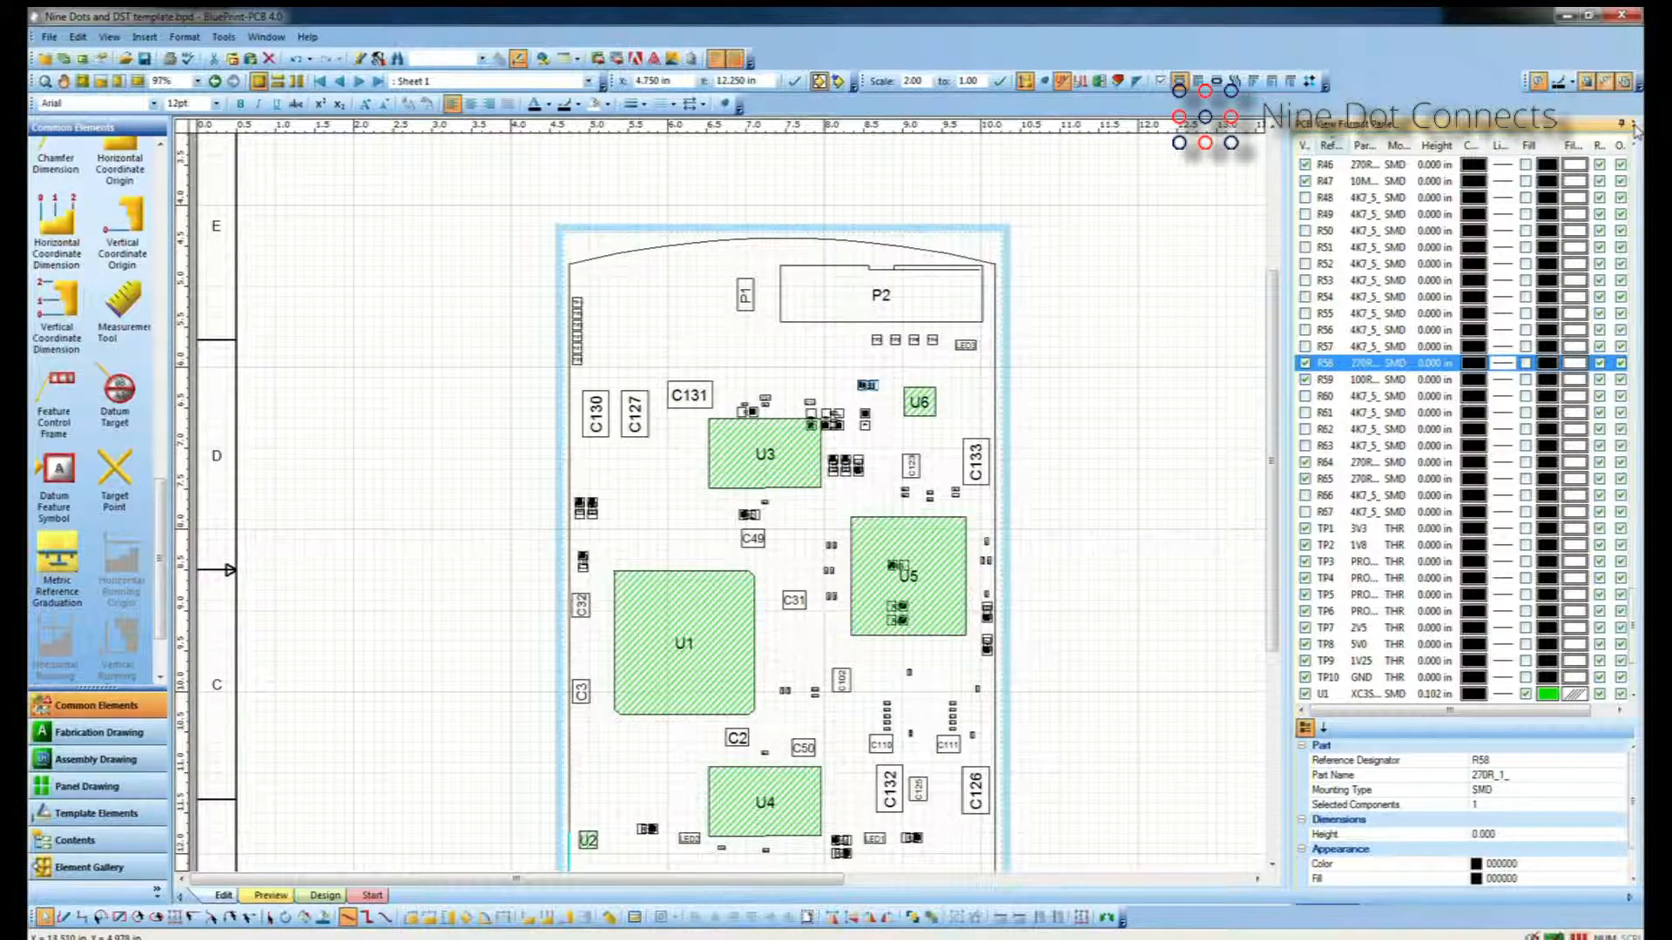
{"action": "scroll", "coordinate": [885, 575], "scroll_direction": "down", "scroll_amount": 3}
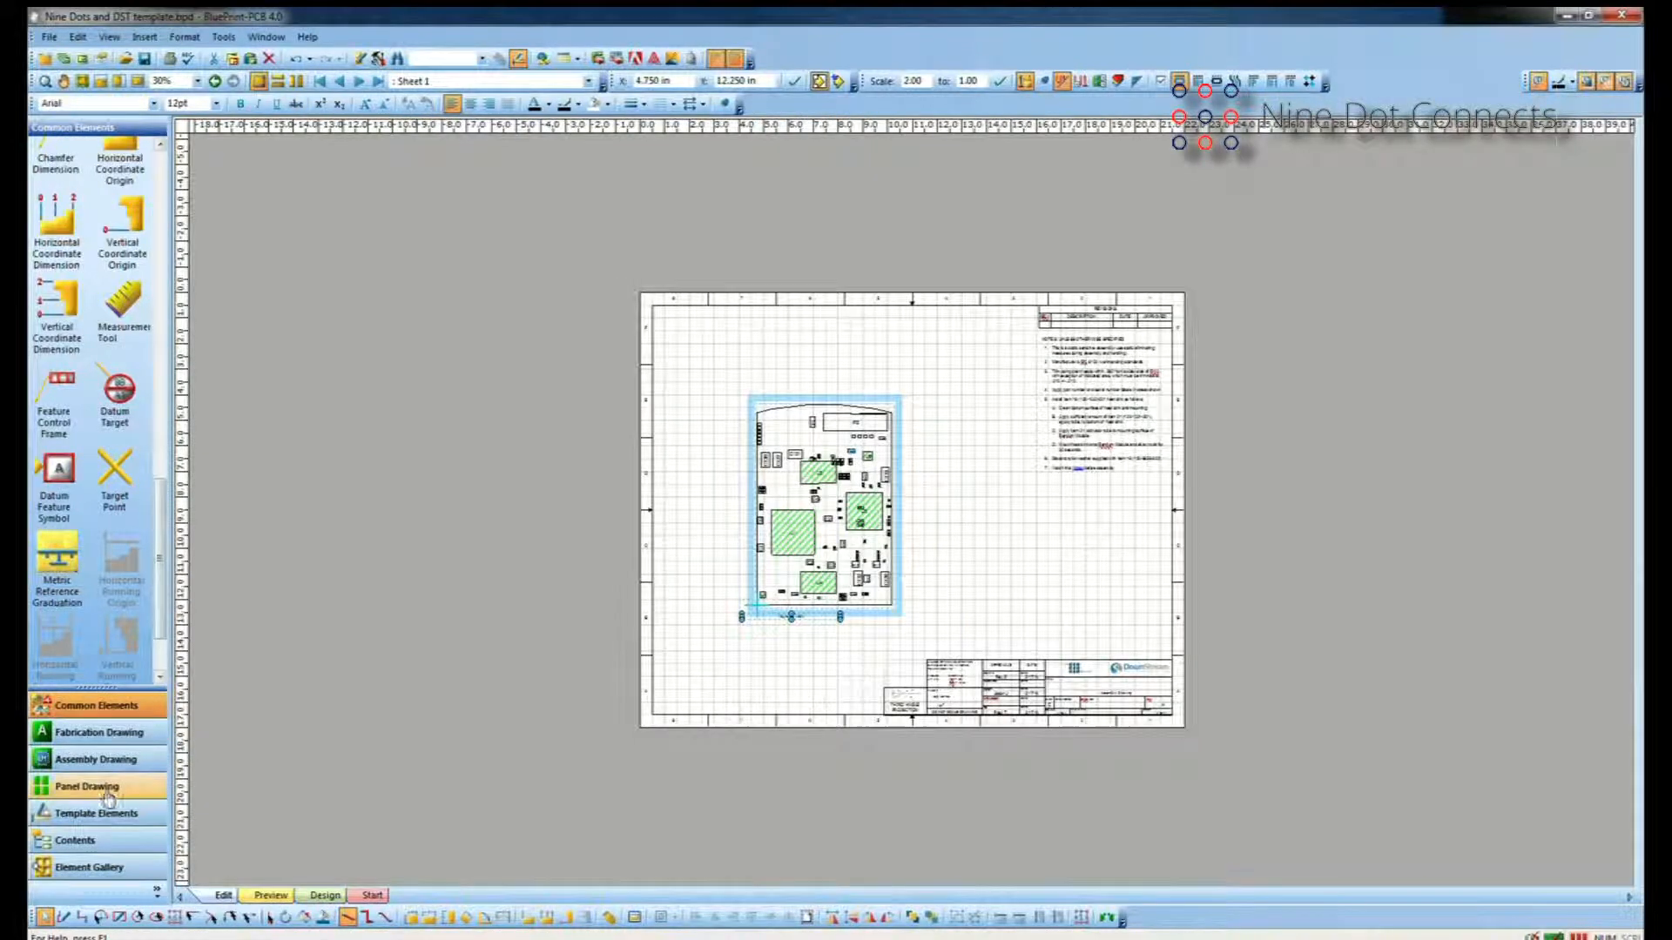
Add an exploded view of the area around C123 and U5, enlarging its callout circle and its detail to about 2.3 in wide.
{"action": "left_click", "coordinate": [94, 759]}
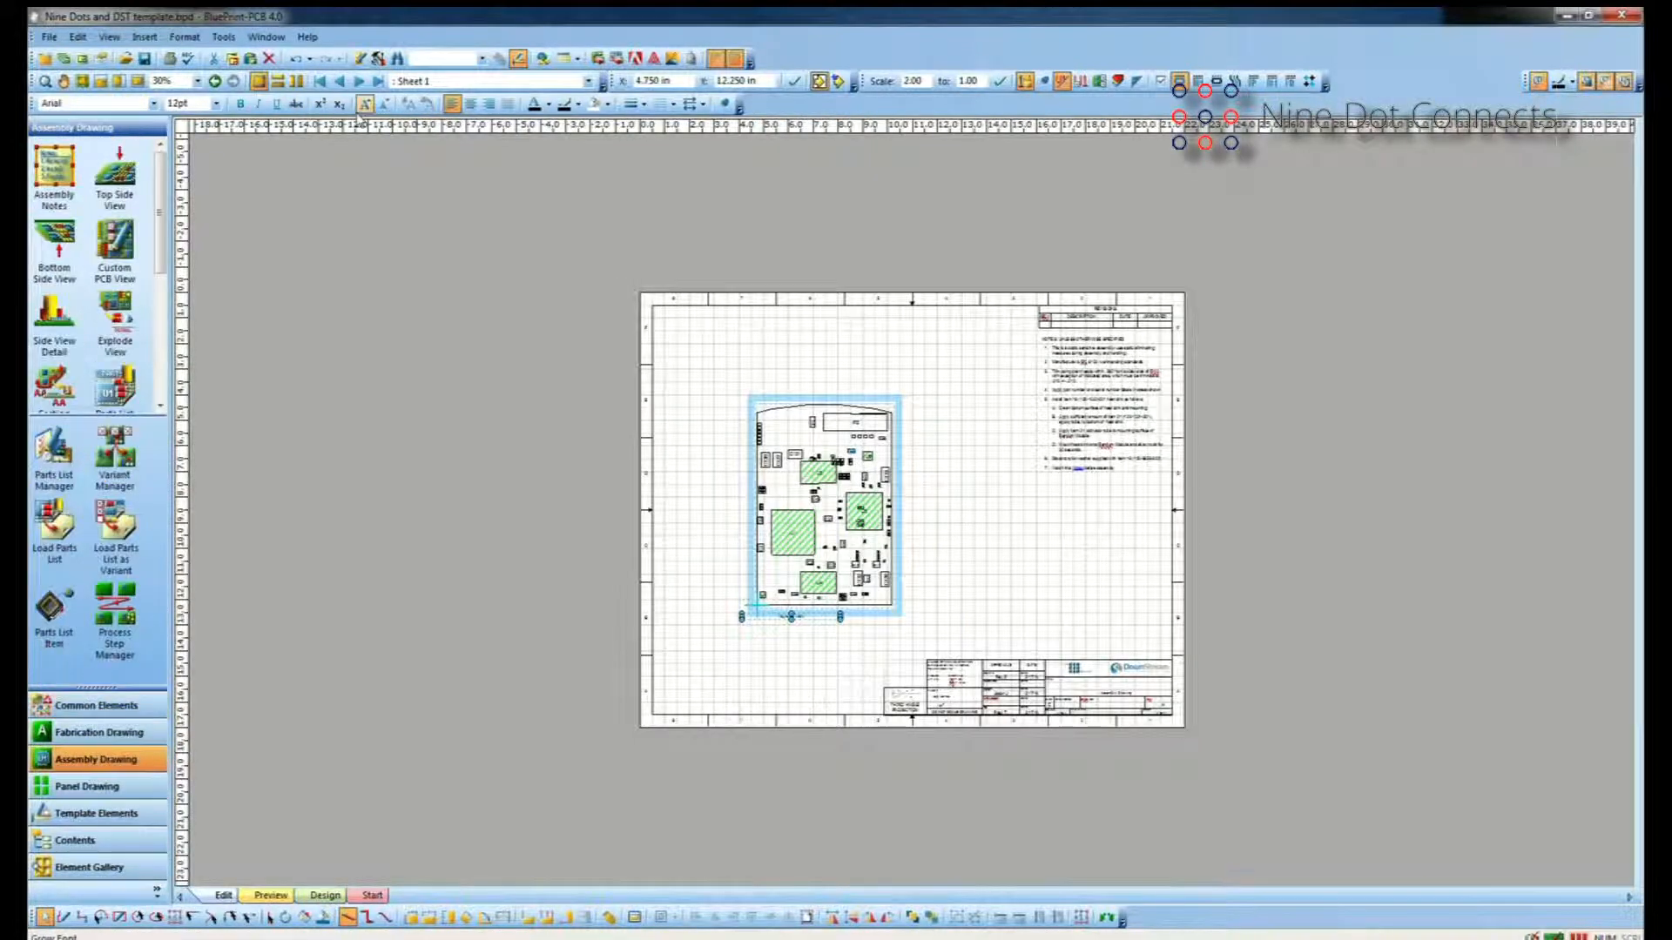
{"action": "scroll", "coordinate": [153, 306], "scroll_direction": "down", "scroll_amount": 2}
{"action": "scroll", "coordinate": [153, 306], "scroll_direction": "up", "scroll_amount": 1}
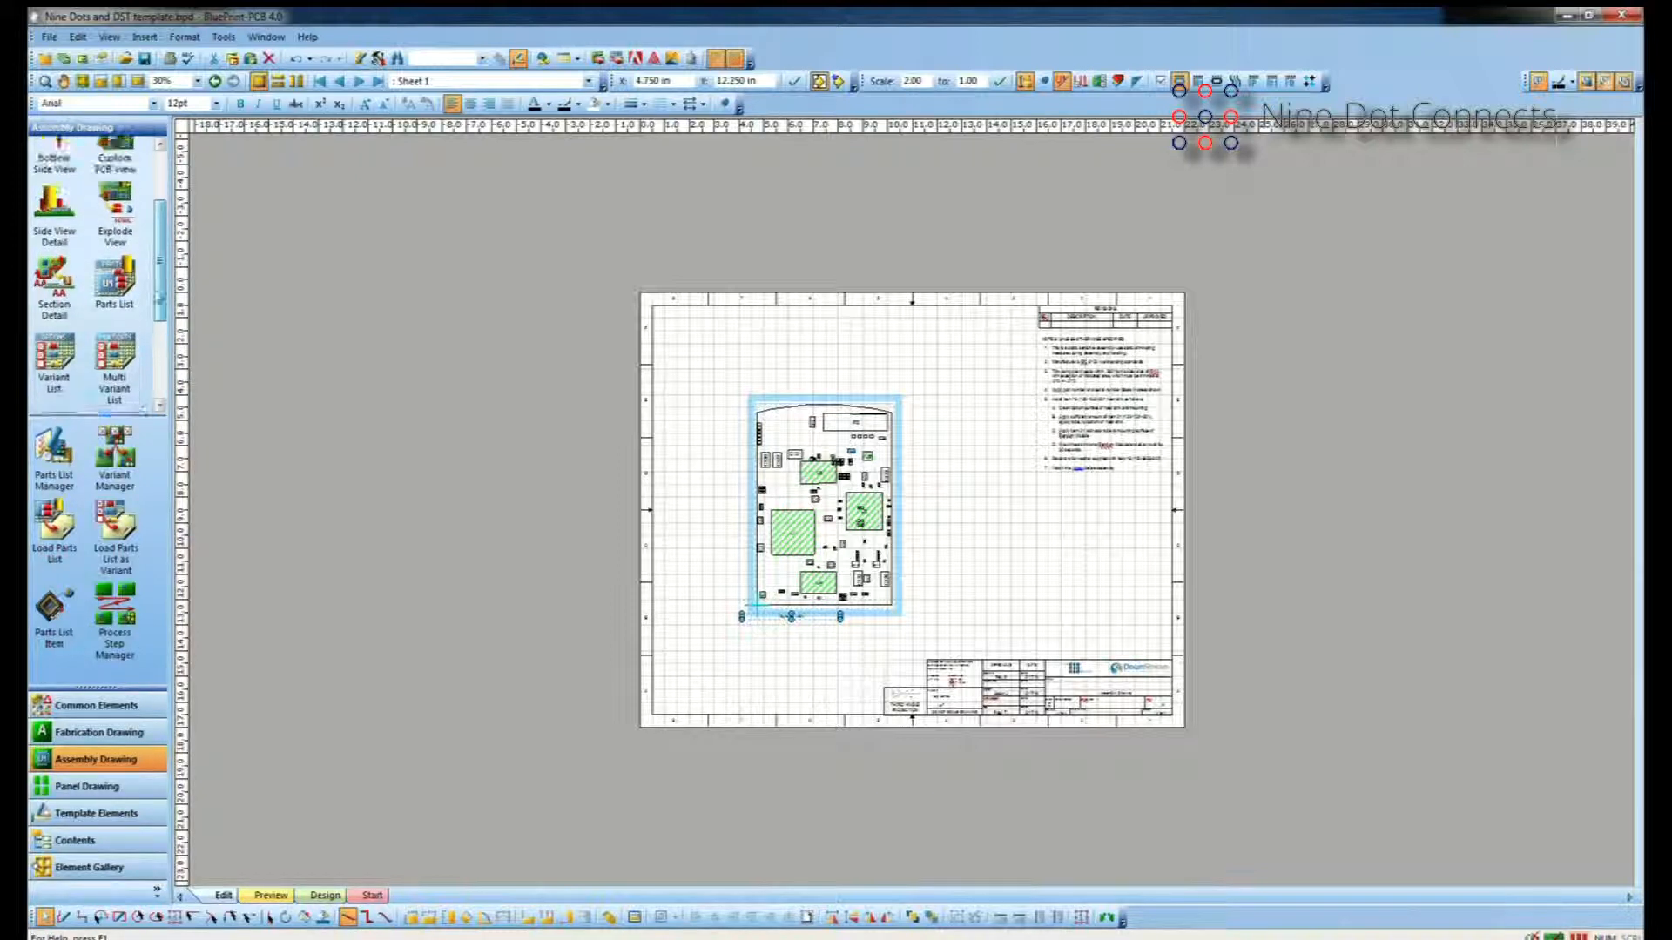
{"action": "mouse_move", "coordinate": [116, 209]}
{"action": "left_mouse_down"}
{"action": "mouse_move", "coordinate": [742, 522]}
{"action": "mouse_move", "coordinate": [963, 534]}
{"action": "mouse_move", "coordinate": [851, 477]}
{"action": "left_mouse_up"}
{"action": "middle_click_drag", "start_coordinate": [852, 491], "coordinate": [846, 447]}
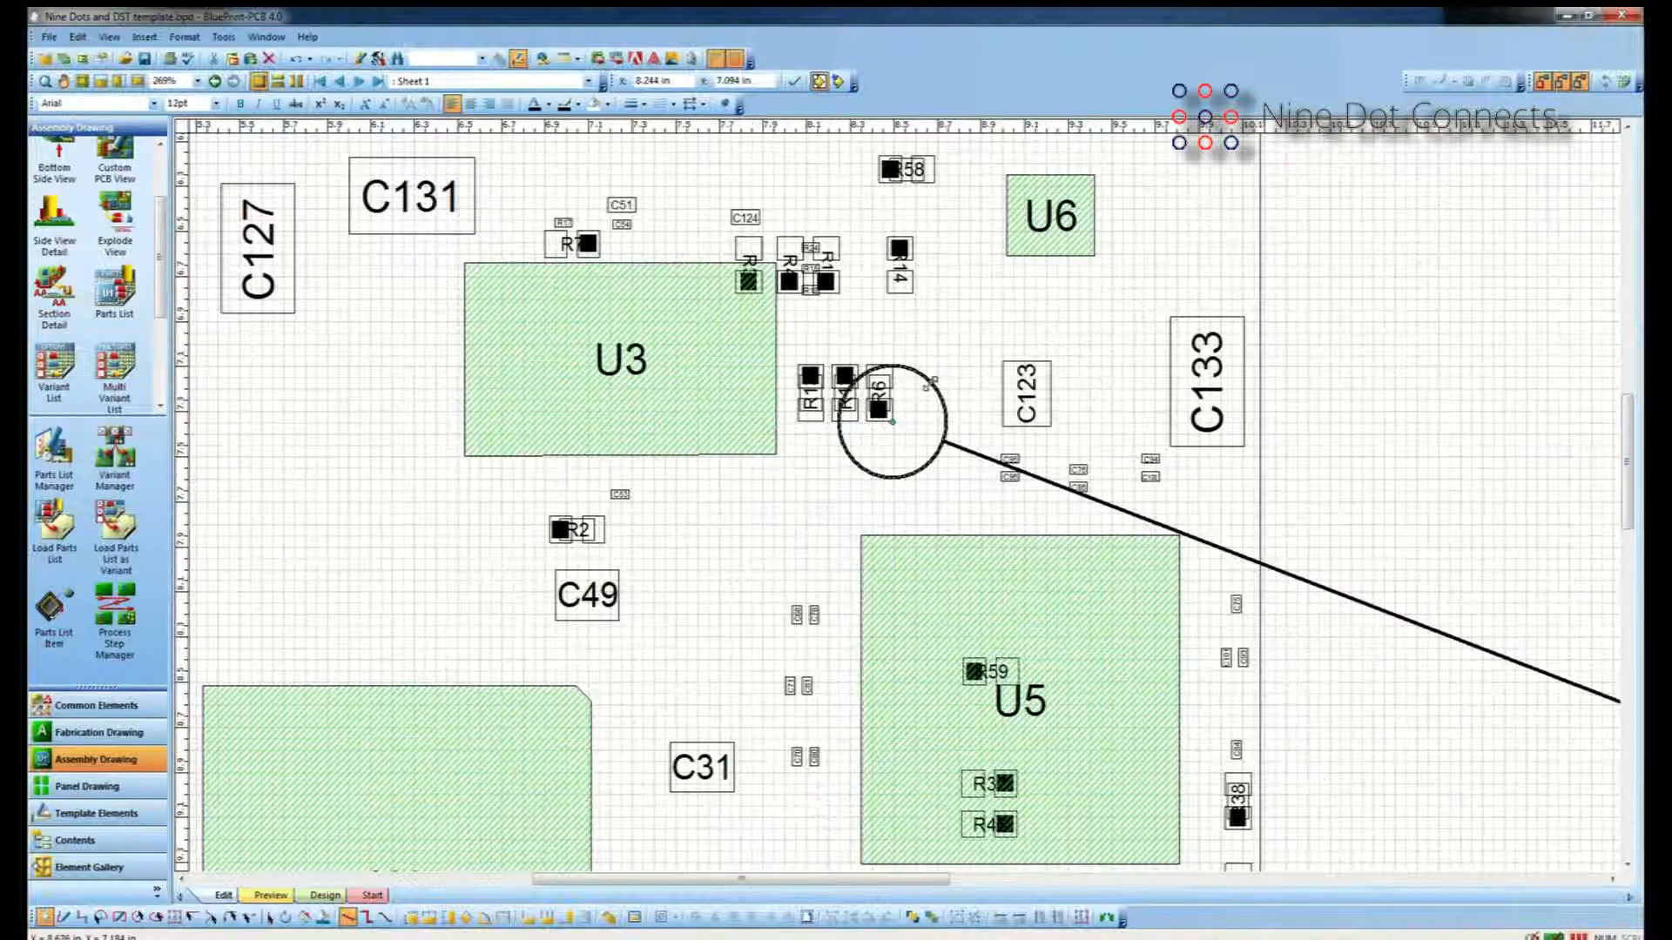
{"action": "left_click_drag", "start_coordinate": [931, 382], "coordinate": [1260, 399]}
{"action": "middle_click_drag", "start_coordinate": [1415, 522], "coordinate": [1417, 528]}
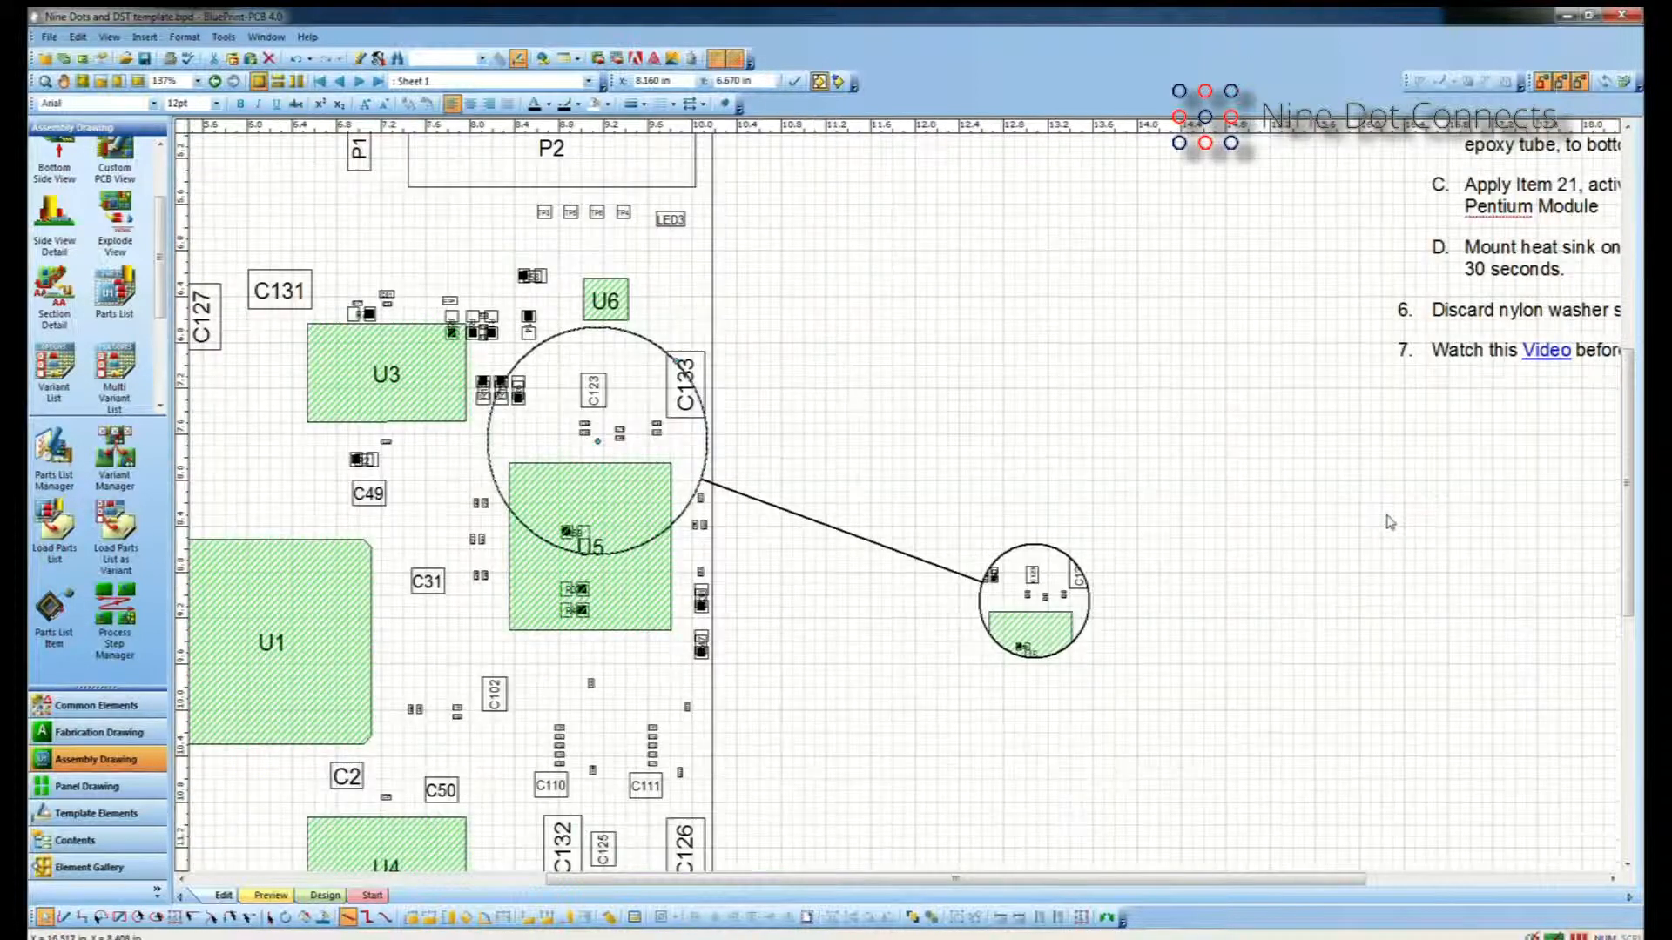
{"action": "left_click", "coordinate": [1090, 547]}
{"action": "left_click_drag", "start_coordinate": [1095, 540], "coordinate": [1264, 373]}
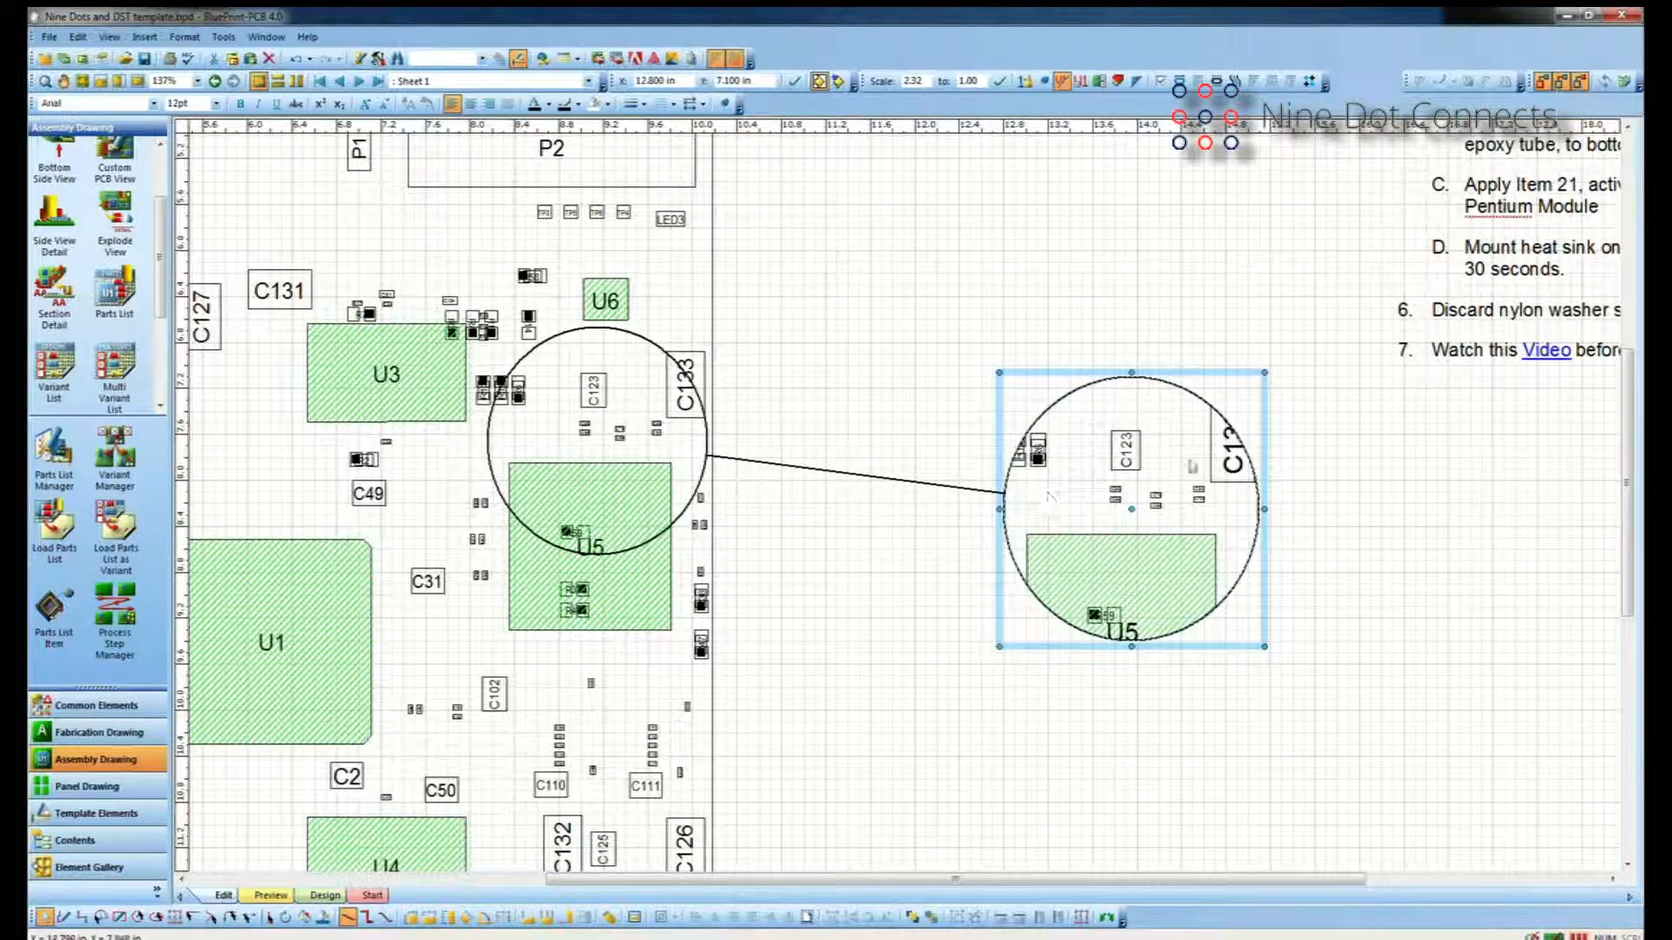
Format the exploded view to also display the top side routes, pads, vias and copper pours.
{"action": "right_click", "coordinate": [1205, 381]}
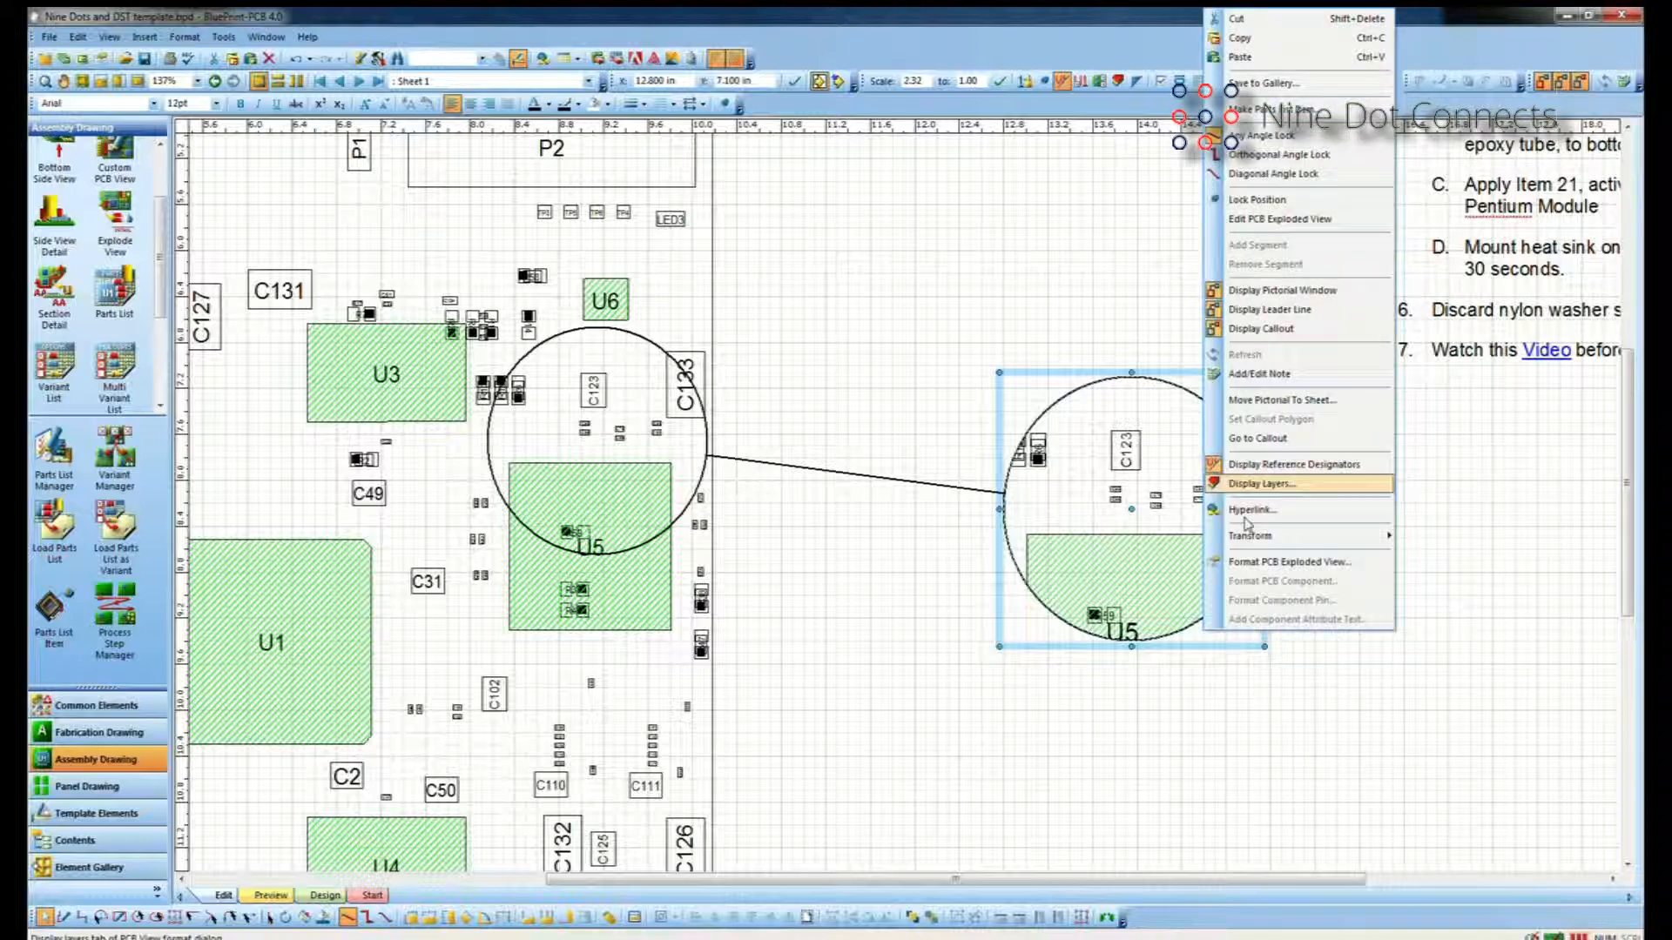
{"action": "left_click", "coordinate": [1265, 562]}
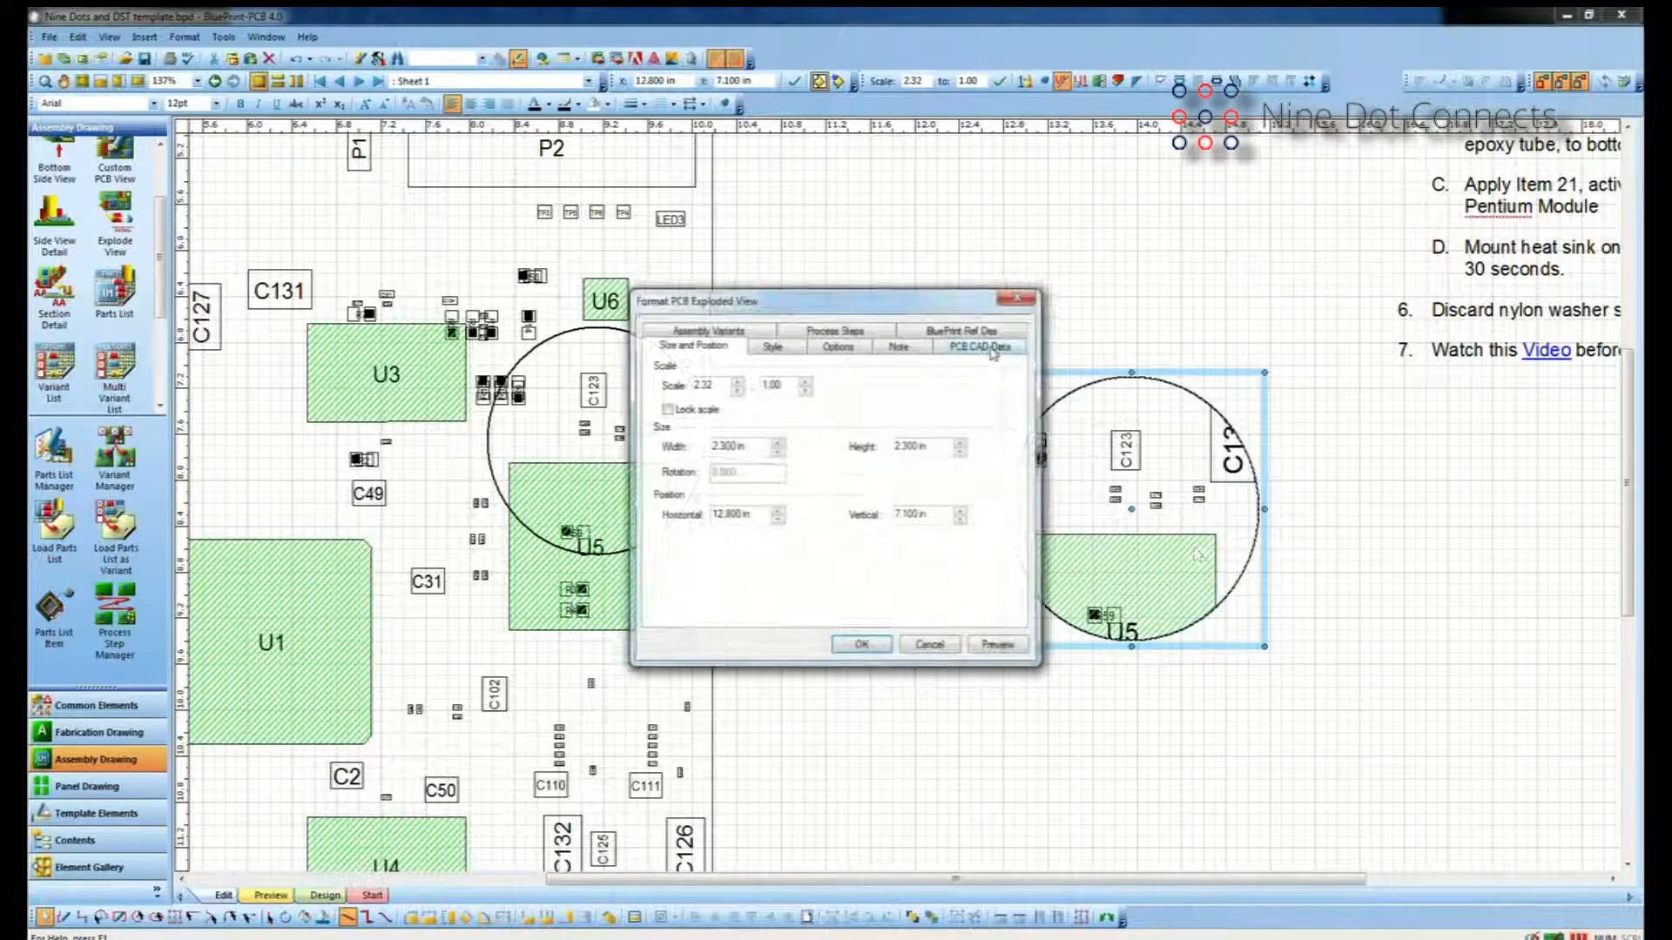
{"action": "left_click", "coordinate": [980, 346]}
{"action": "left_click", "coordinate": [676, 485]}
{"action": "left_click", "coordinate": [677, 500]}
{"action": "left_click", "coordinate": [676, 514]}
{"action": "left_click", "coordinate": [676, 530]}
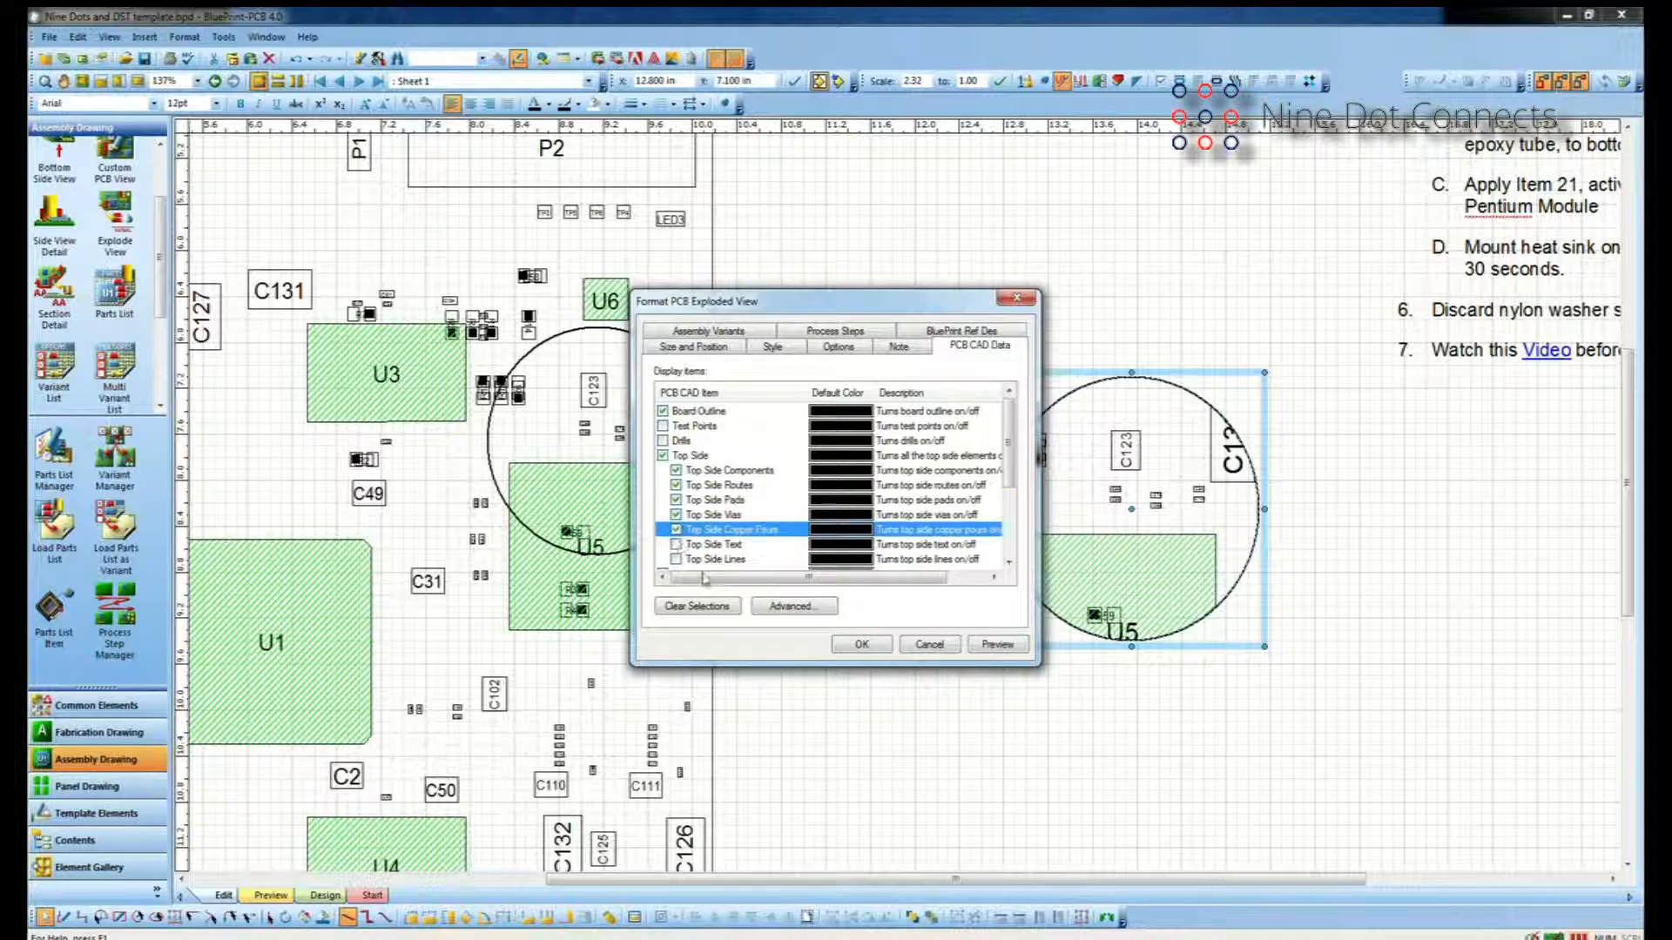
{"action": "left_click", "coordinate": [857, 645]}
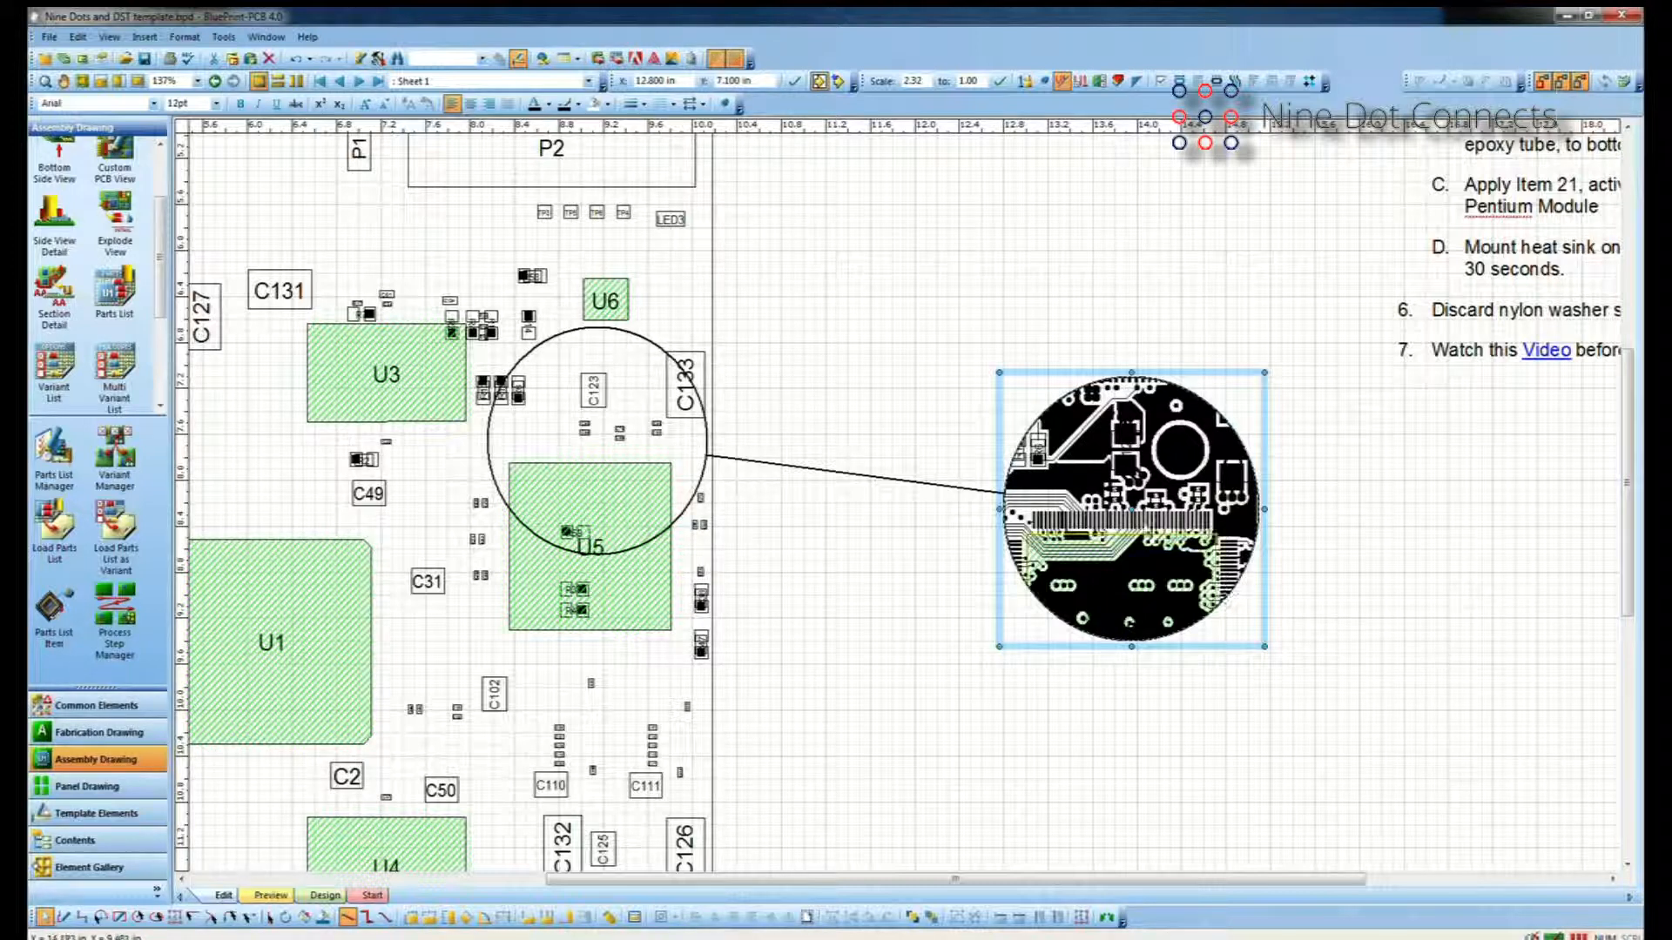
Look over the exploded view and go through the assembly drawing's sheets to the parts list on Sheet 2.
{"action": "mouse_move", "coordinate": [1129, 521]}
{"action": "middle_click_drag", "start_coordinate": [828, 515], "coordinate": [855, 562]}
{"action": "left_click", "coordinate": [358, 82]}
{"action": "left_click", "coordinate": [359, 82]}
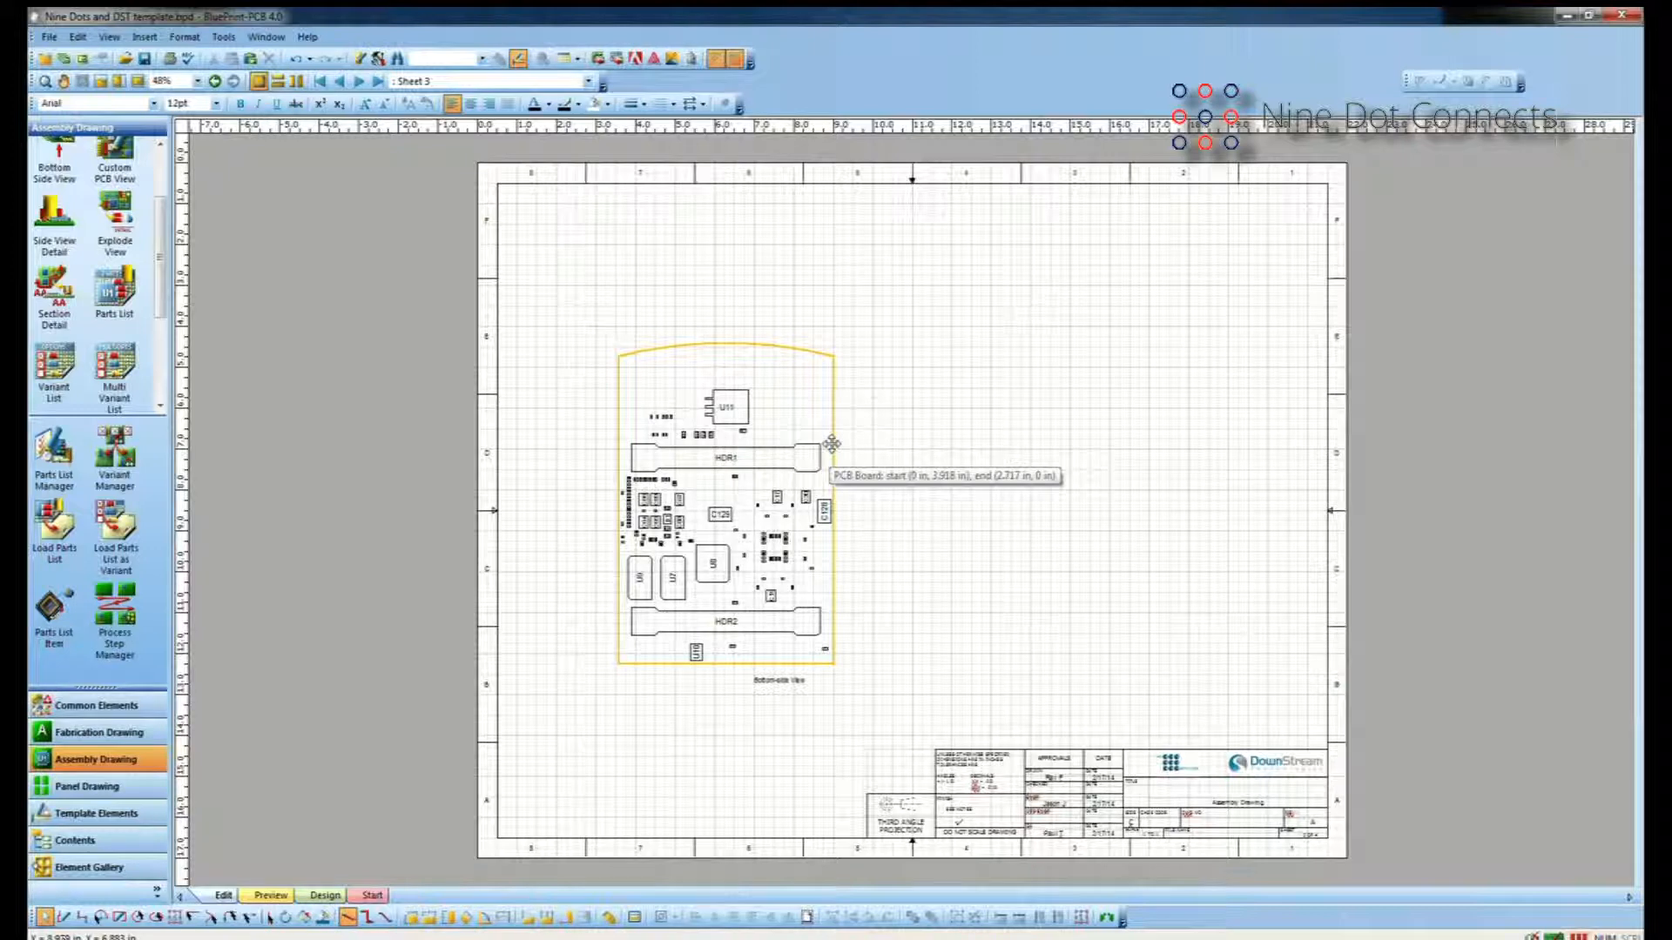
{"action": "left_click", "coordinate": [359, 82]}
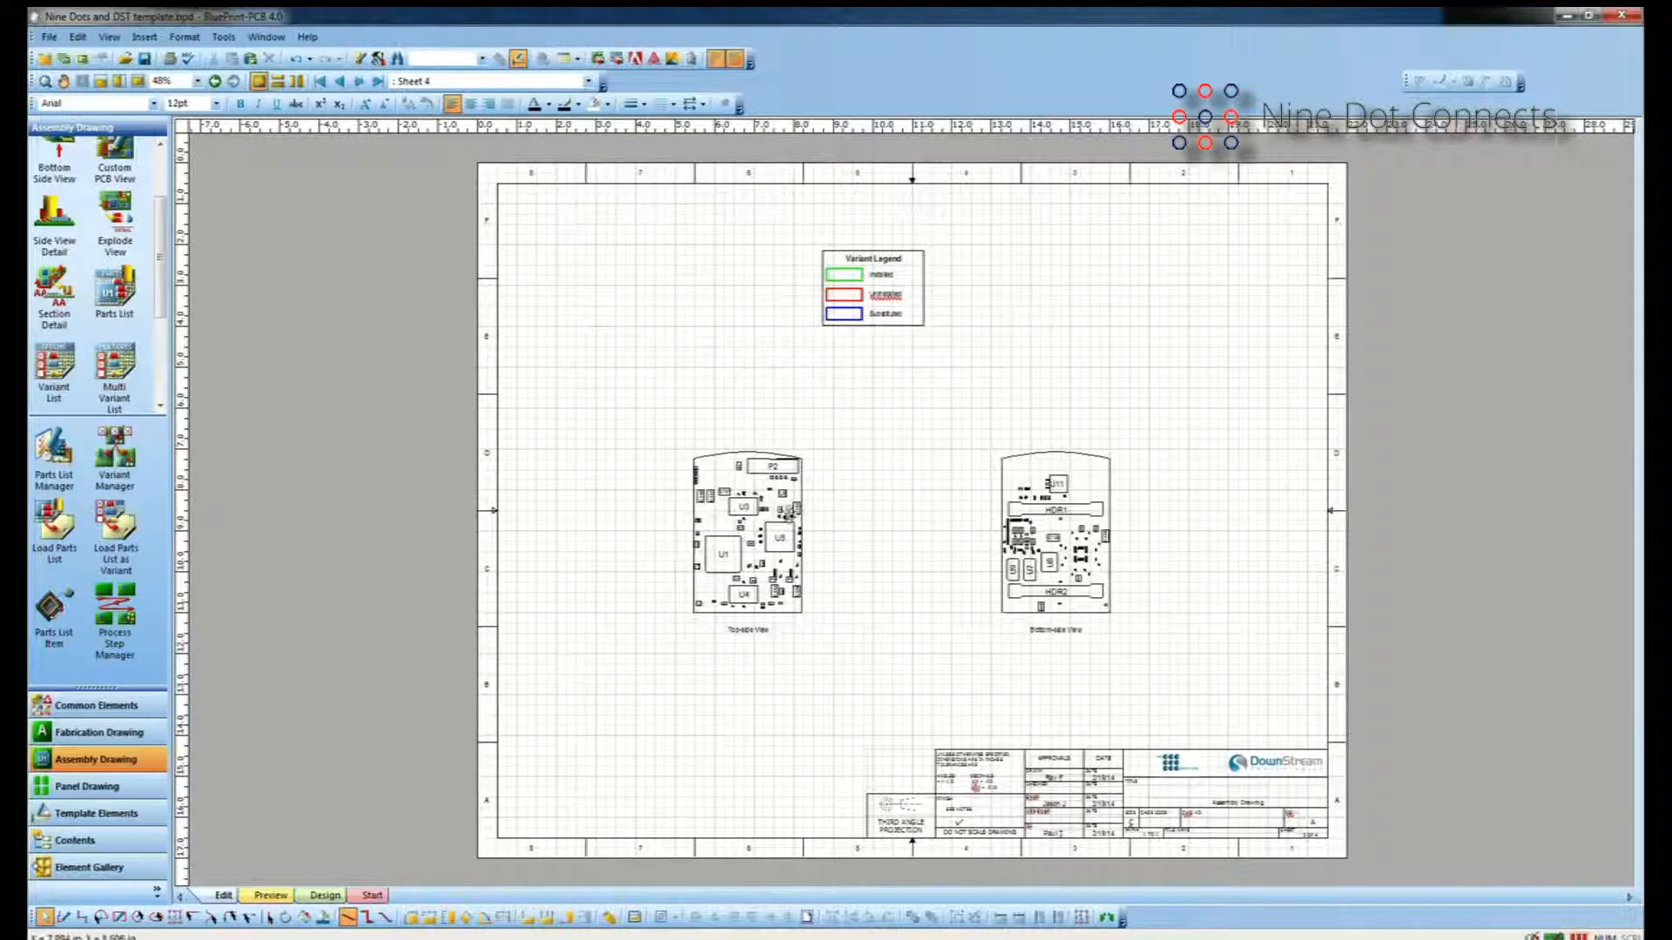
{"action": "left_click", "coordinate": [359, 82]}
{"action": "left_click", "coordinate": [358, 82]}
{"action": "left_click", "coordinate": [359, 82]}
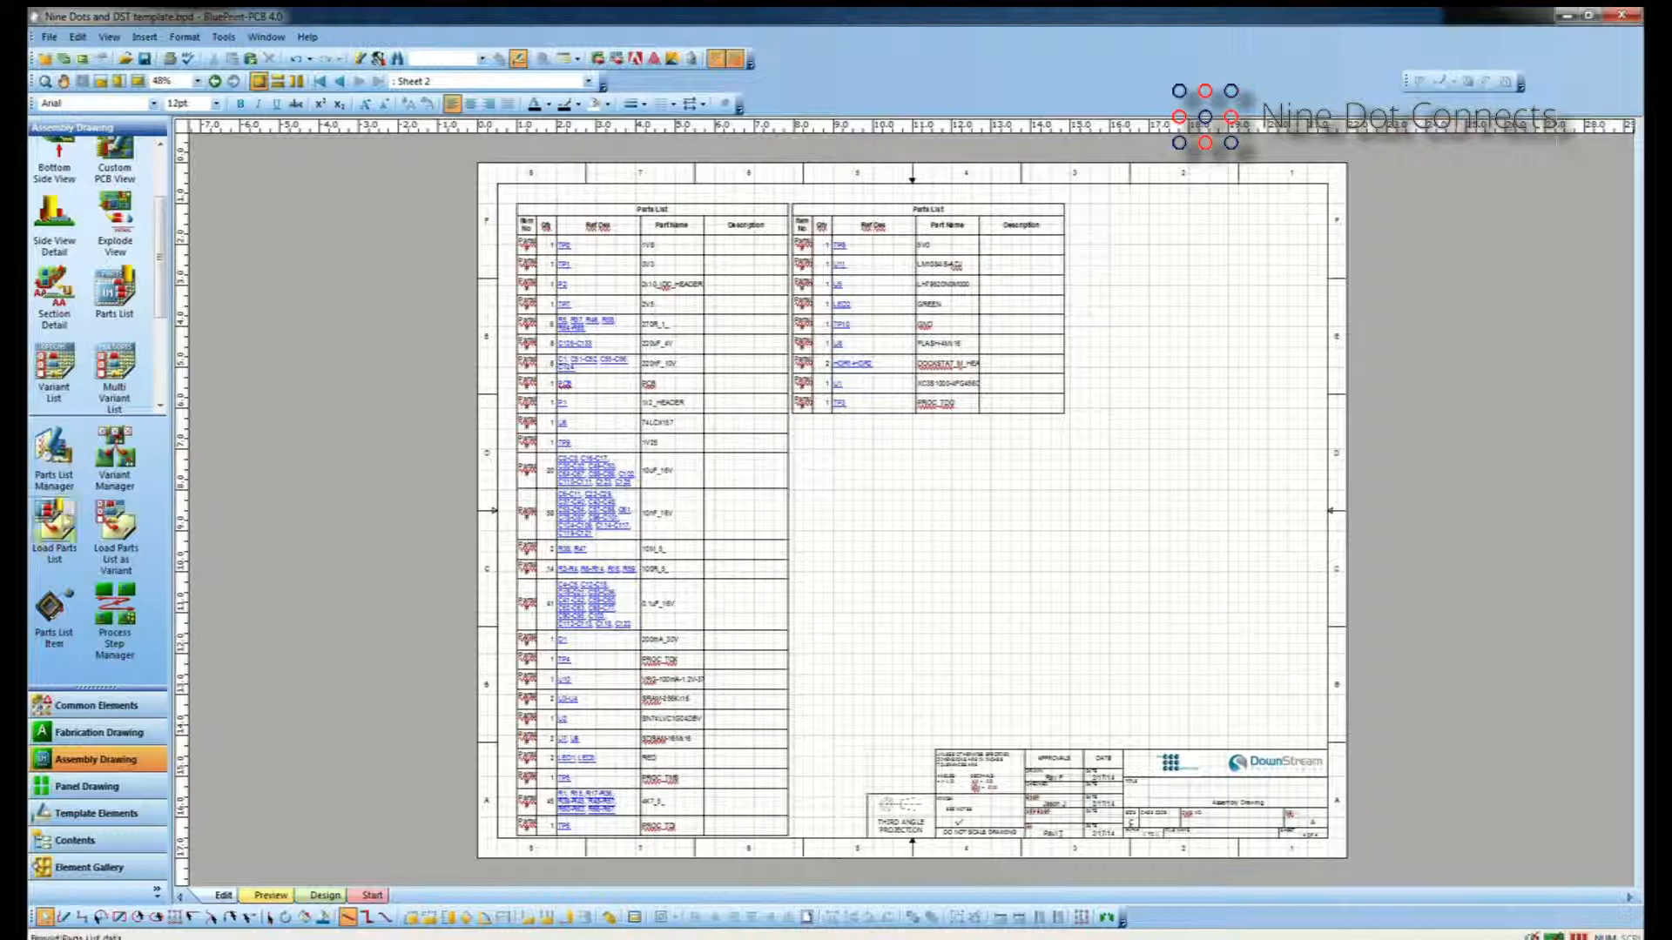
Examine the board's parts in the Parts List Manager and close it.
{"action": "left_click", "coordinate": [59, 459]}
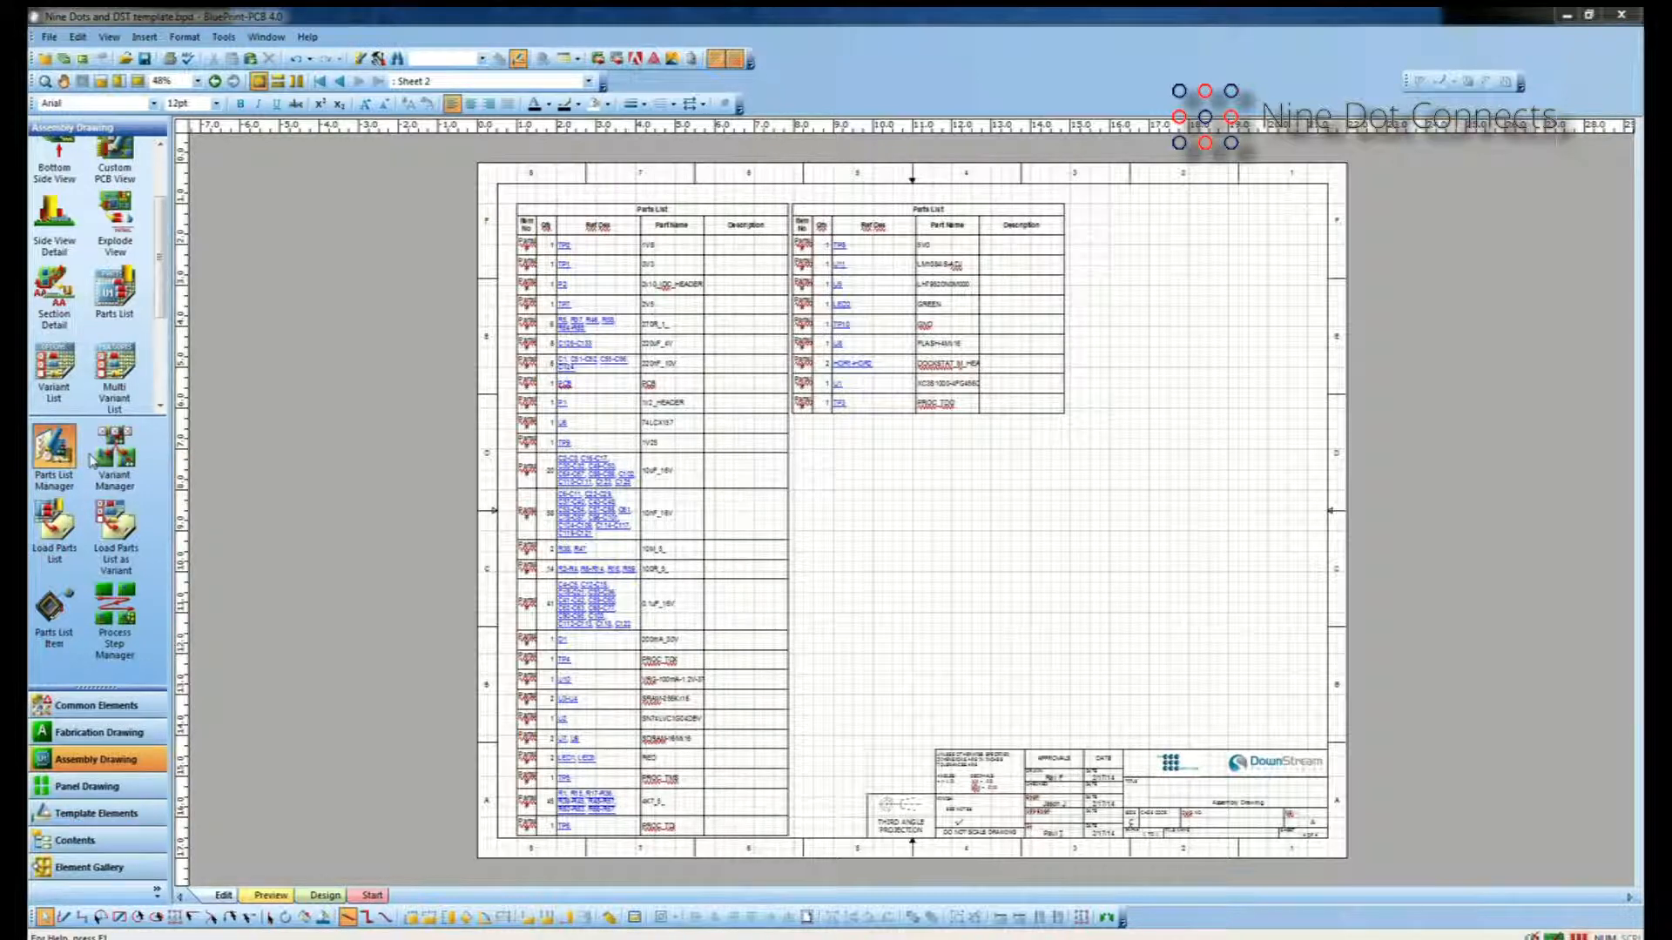
{"action": "left_click_drag", "start_coordinate": [929, 314], "coordinate": [931, 435]}
{"action": "left_click", "coordinate": [914, 571]}
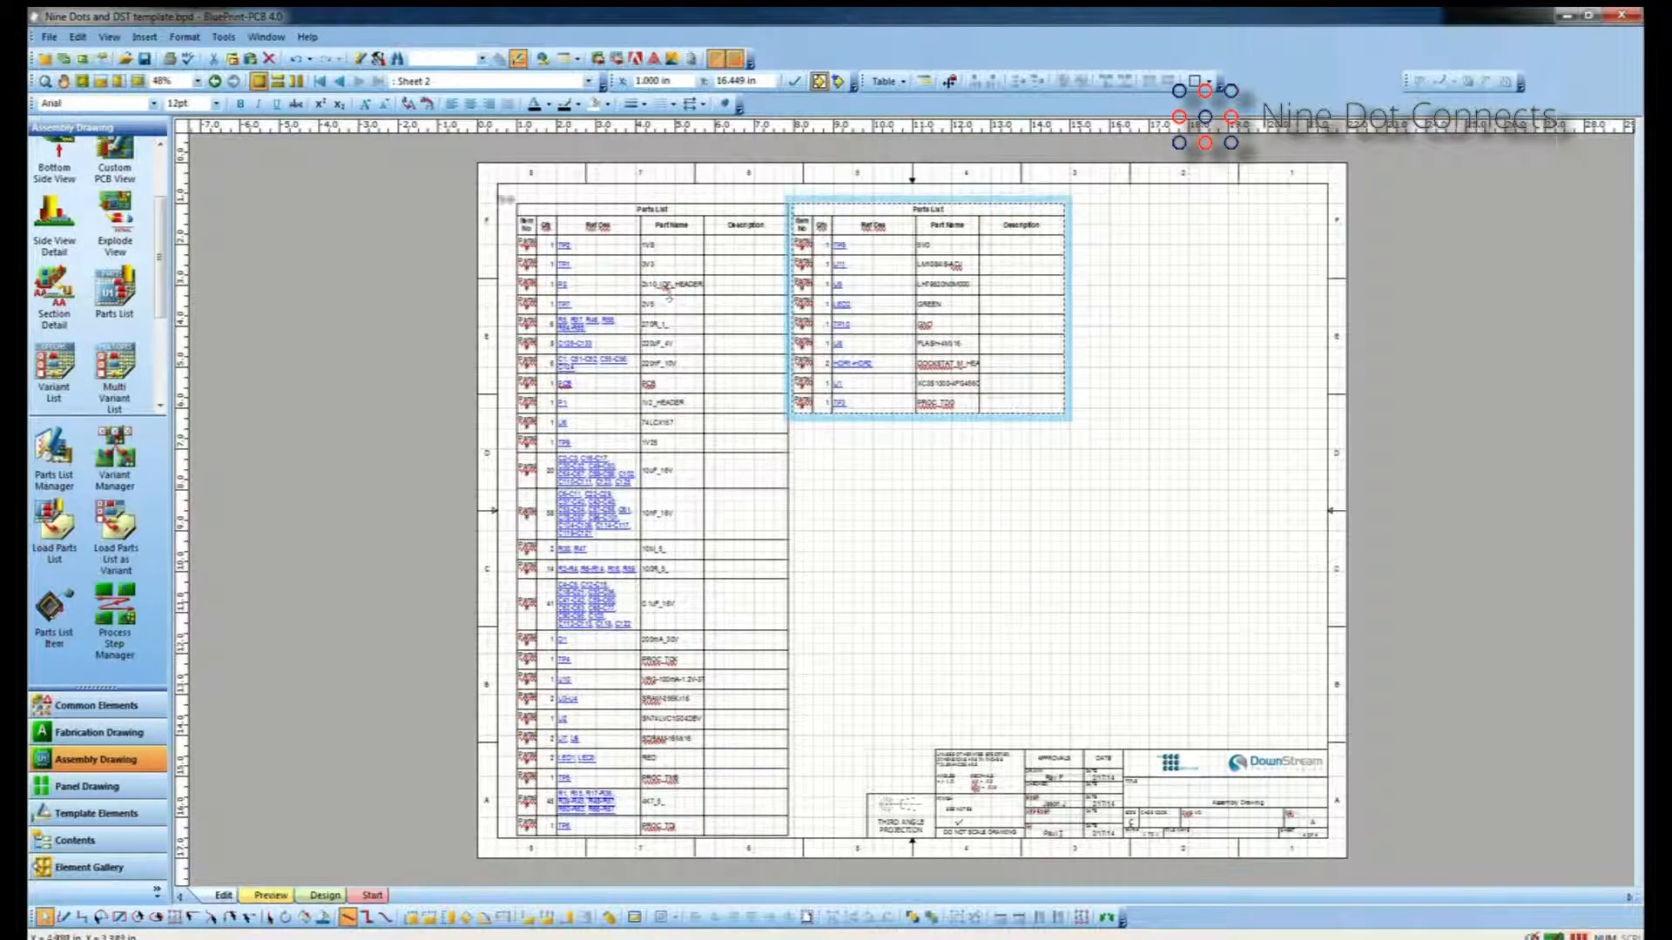
Select the top-side view on Sheet 4 and create an assembly variant named Build1 in the Variant Manager.
{"action": "left_click", "coordinate": [339, 81]}
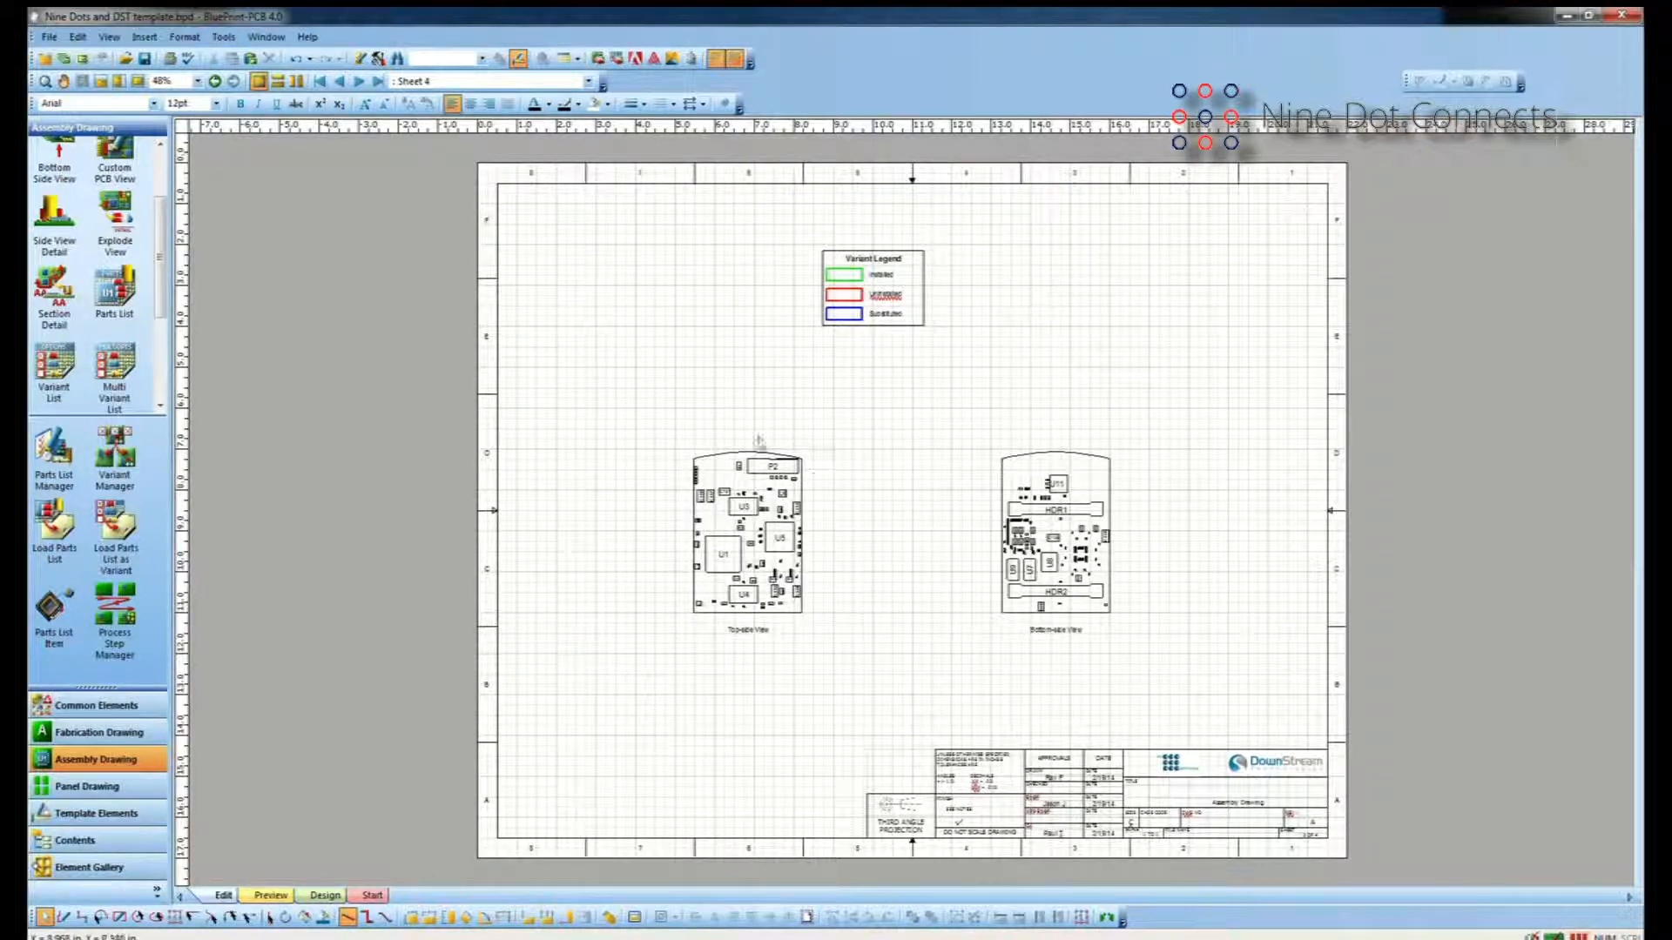
{"action": "left_click", "coordinate": [705, 458]}
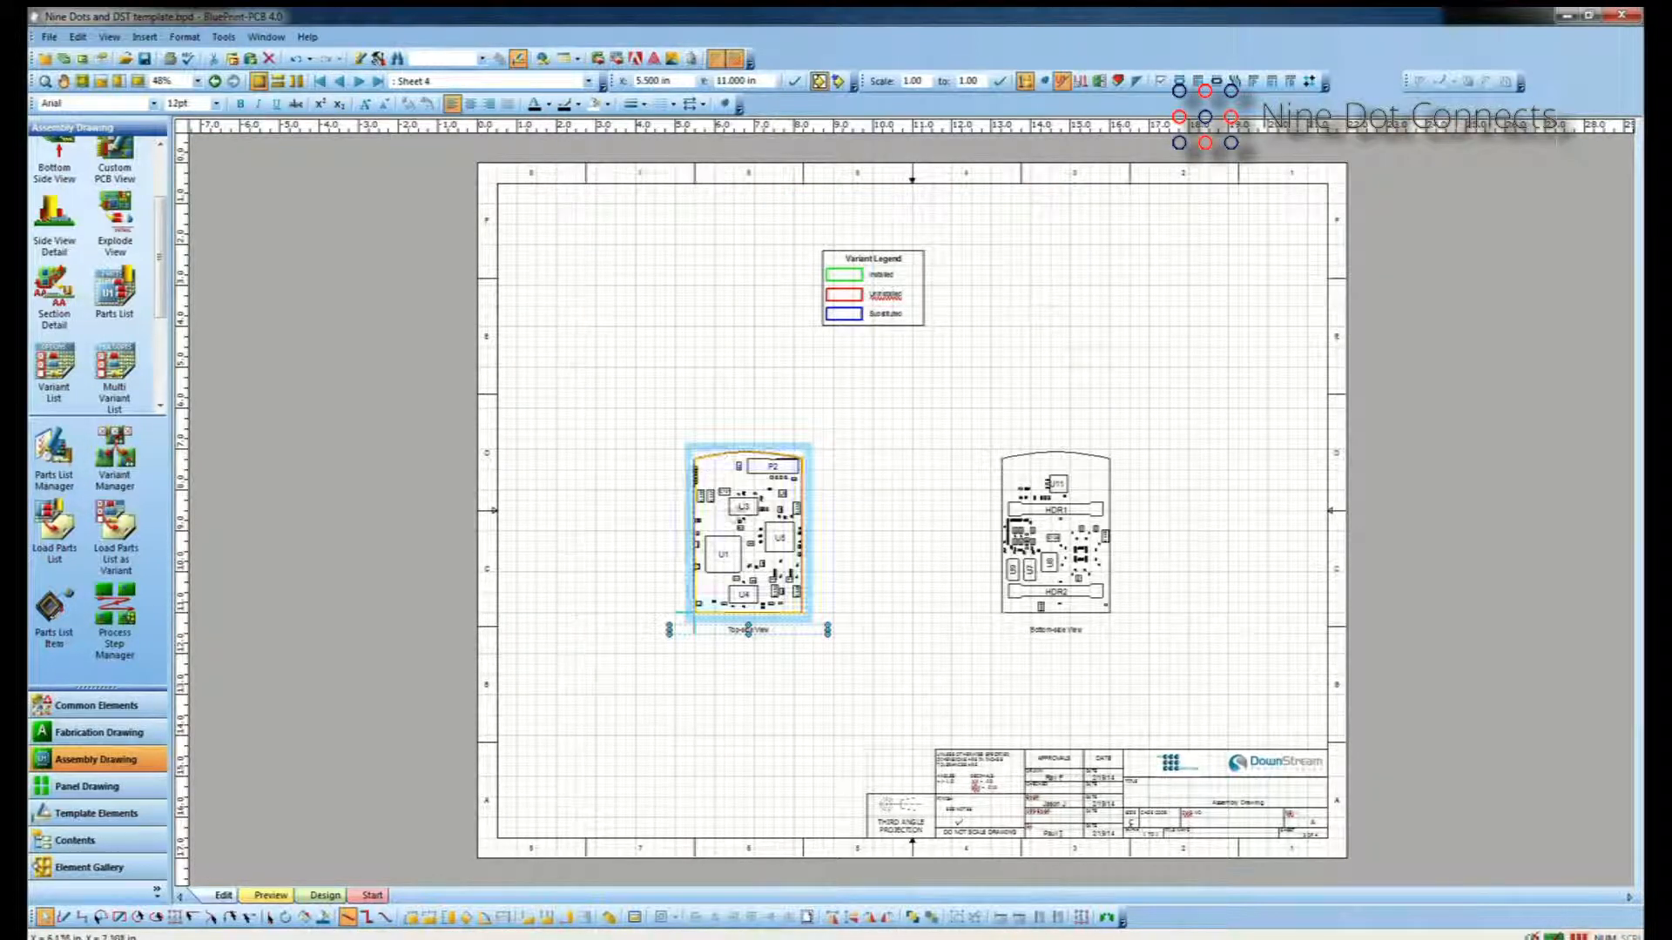
{"action": "middle_click_drag", "start_coordinate": [784, 568], "coordinate": [727, 477]}
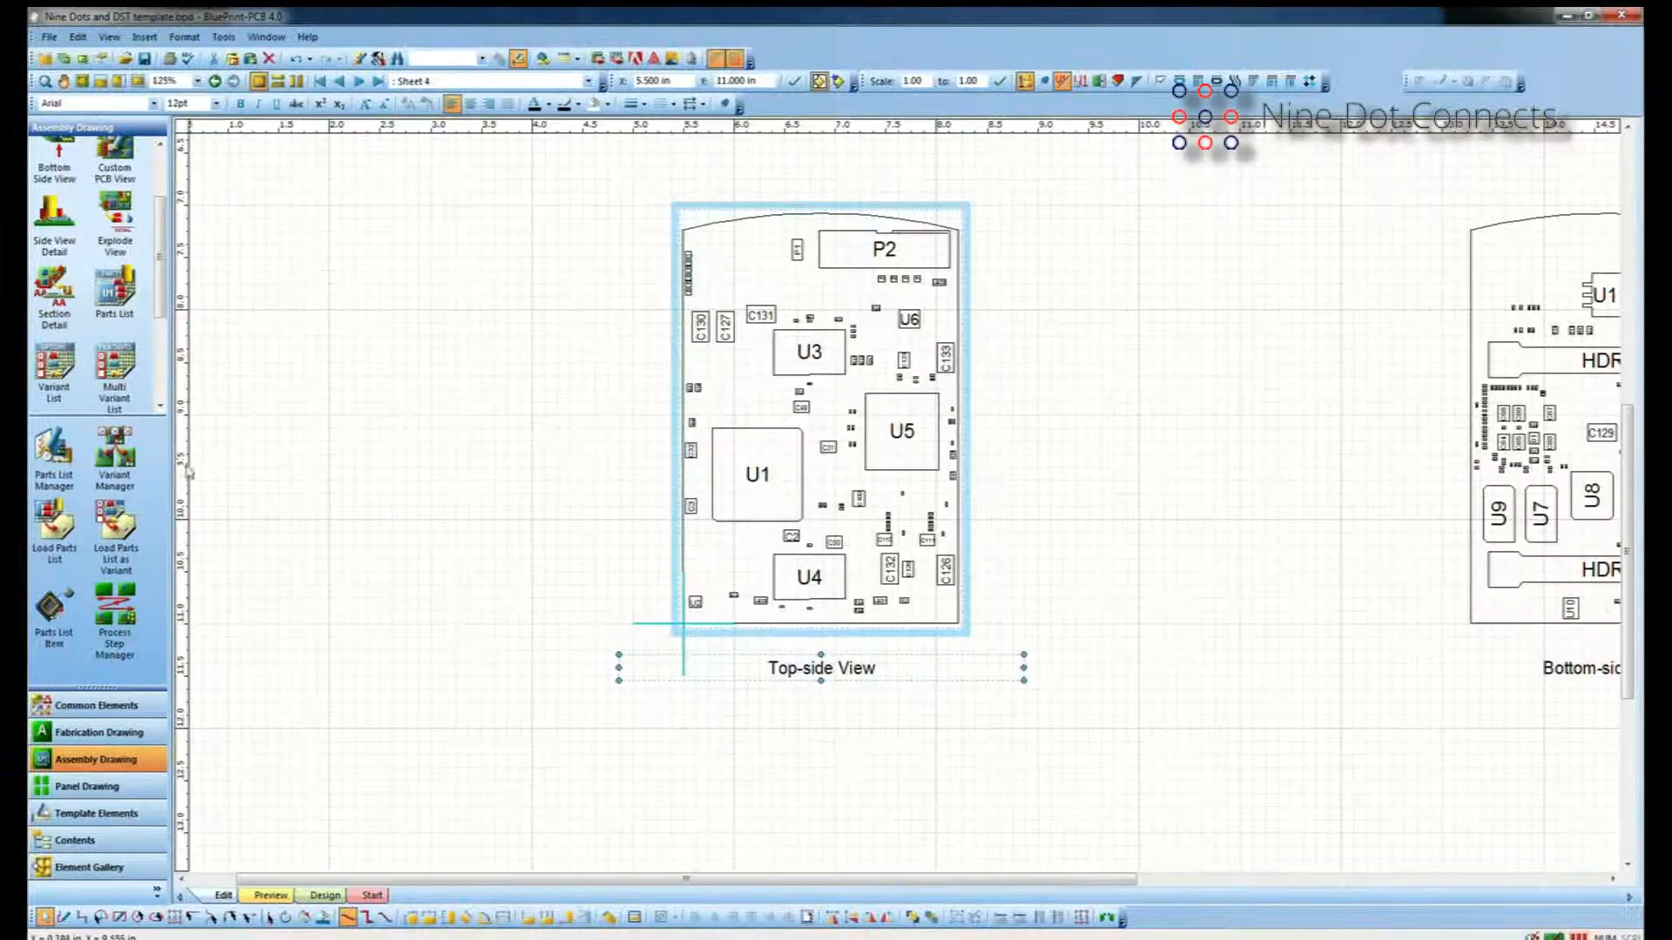
{"action": "left_click", "coordinate": [115, 454]}
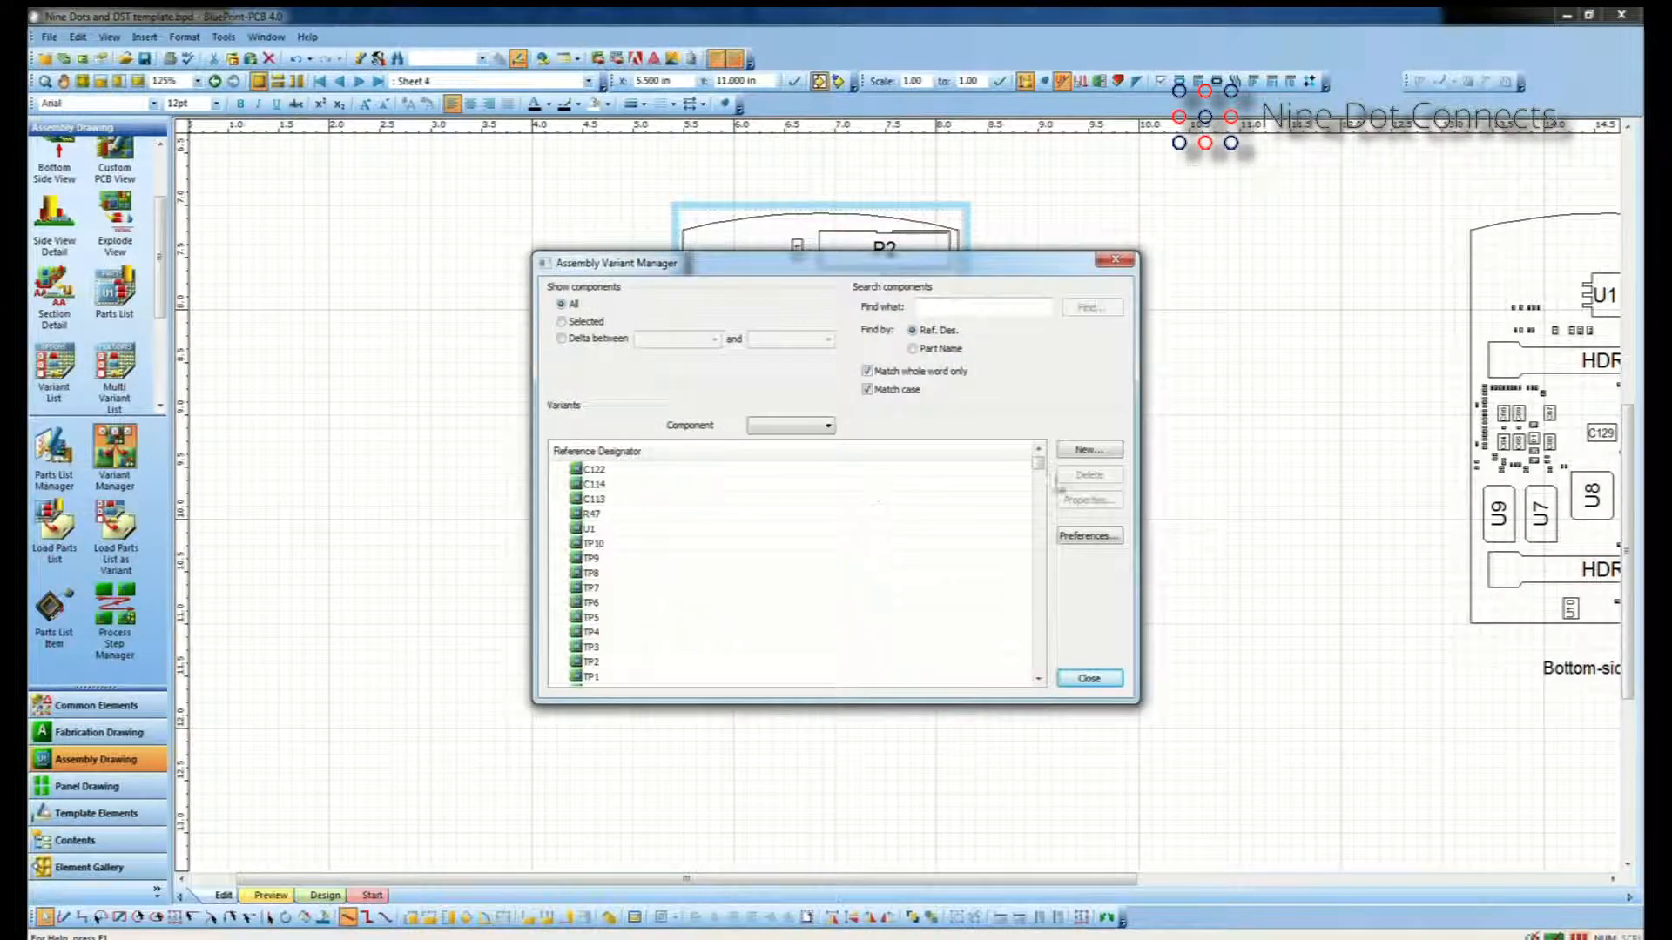
{"action": "left_click", "coordinate": [1088, 449]}
{"action": "left_click", "coordinate": [872, 537]}
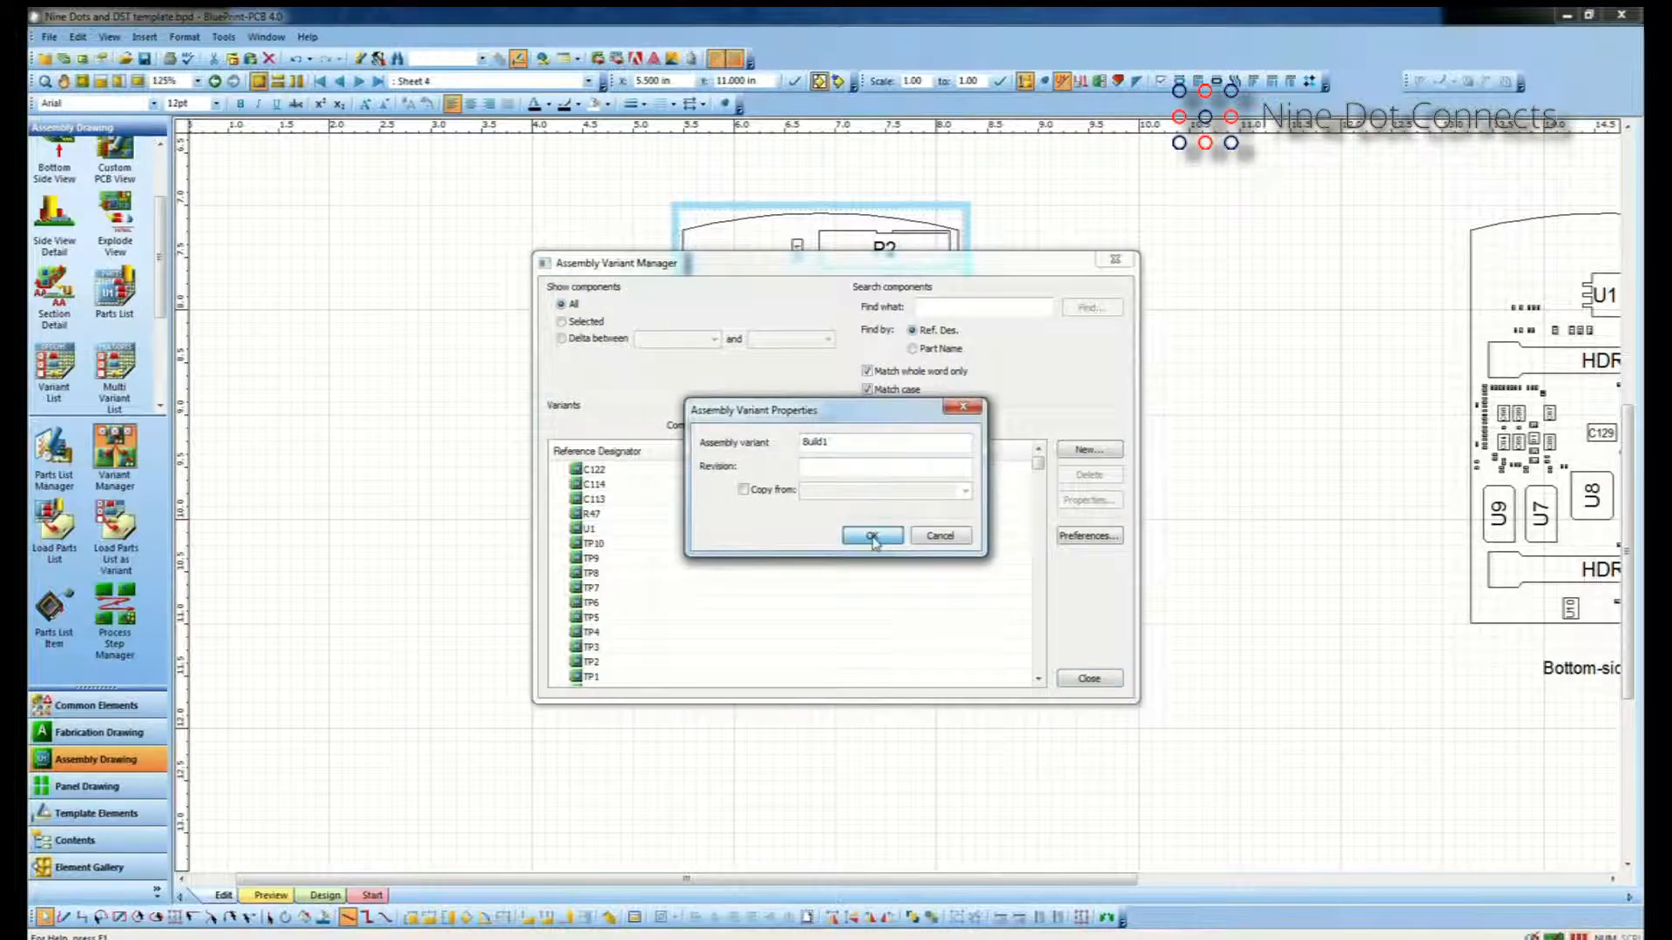
Mark components C122, C114 and C113 as uninstalled in the Build1 variant and close the Variant Manager.
{"action": "left_click", "coordinate": [672, 469]}
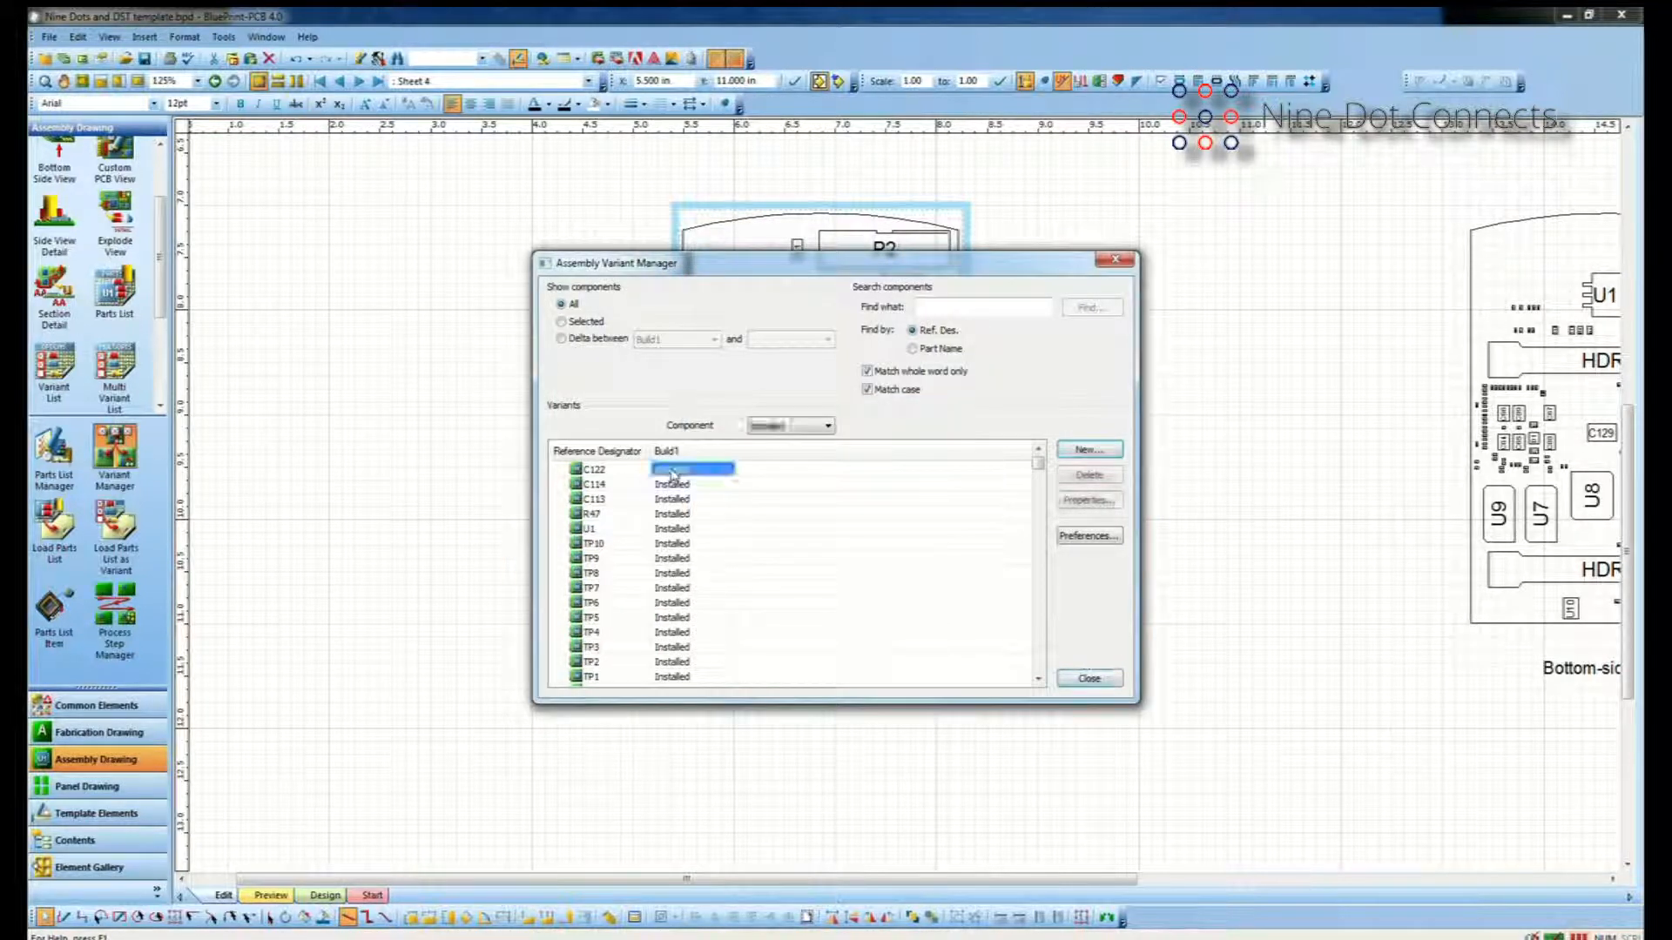
{"action": "left_click", "coordinate": [727, 470]}
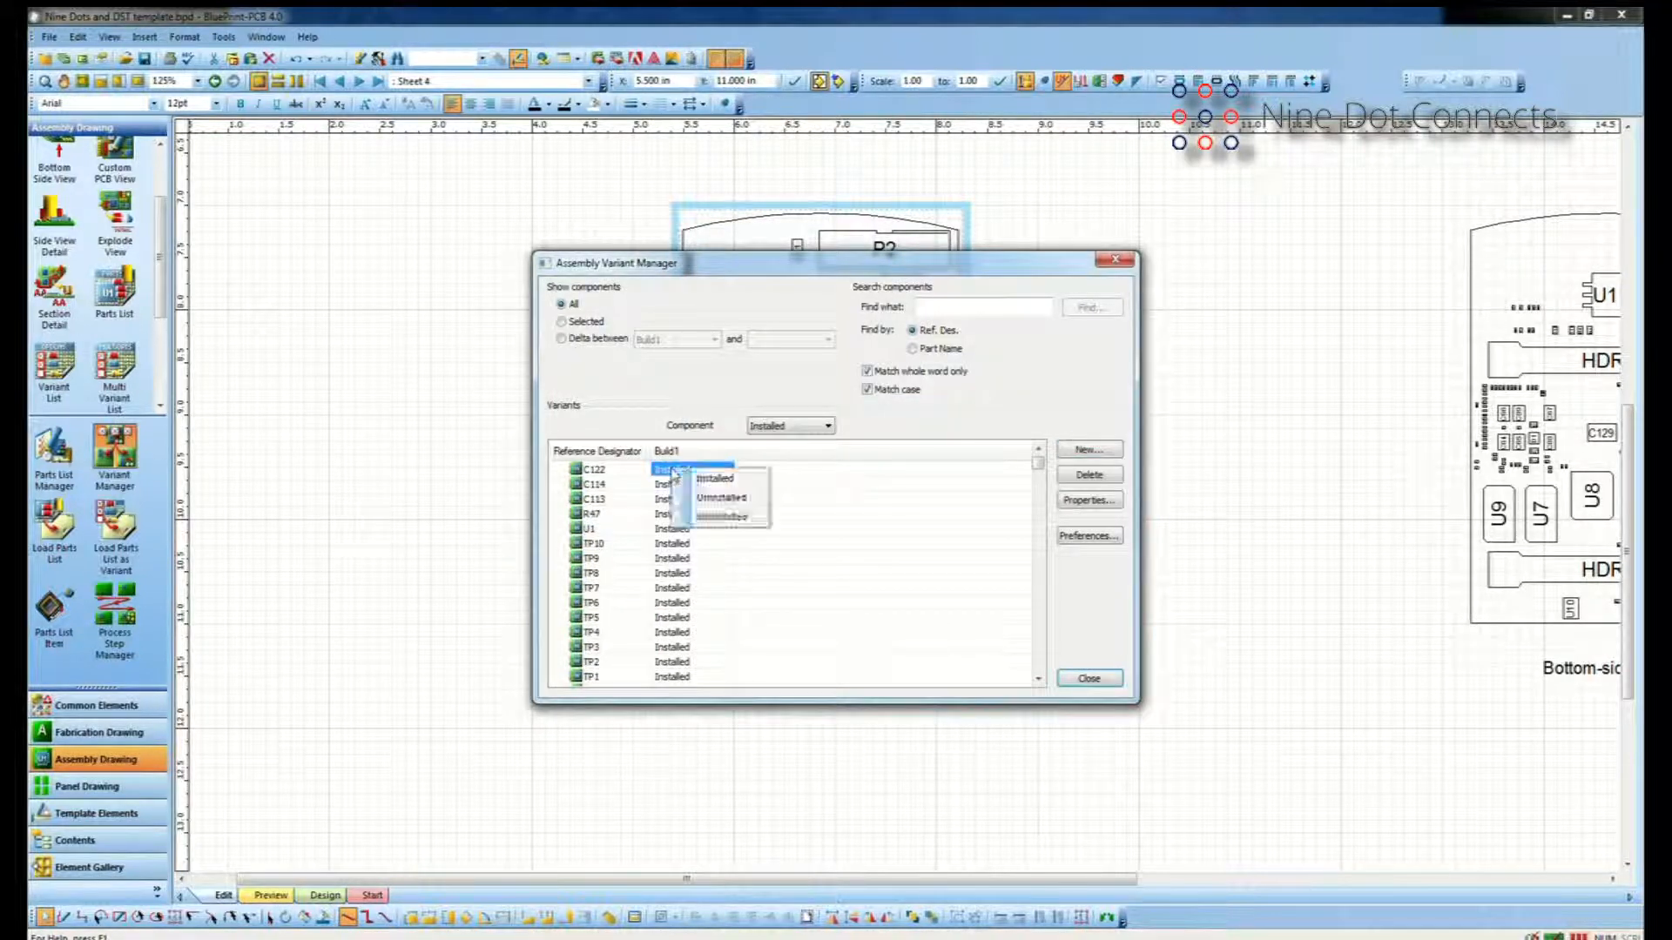
{"action": "left_click", "coordinate": [719, 497]}
{"action": "left_click", "coordinate": [672, 484]}
{"action": "left_click", "coordinate": [727, 484]}
{"action": "left_click", "coordinate": [721, 511]}
{"action": "left_click", "coordinate": [733, 517]}
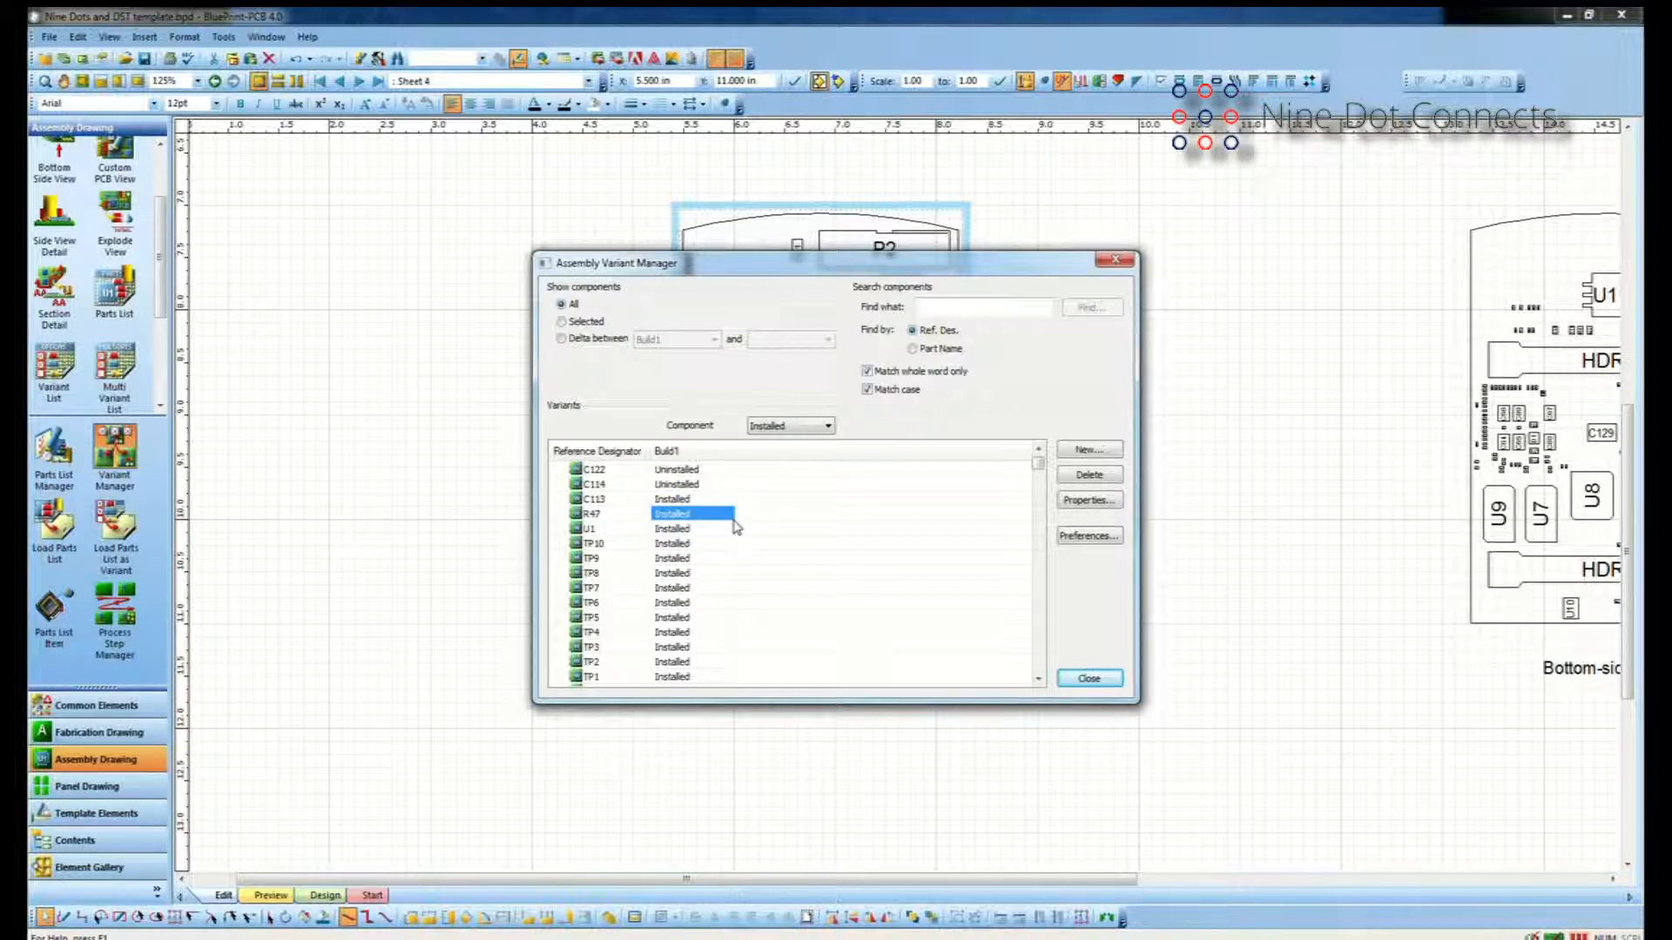
{"action": "left_click", "coordinate": [676, 499]}
{"action": "left_click", "coordinate": [727, 499]}
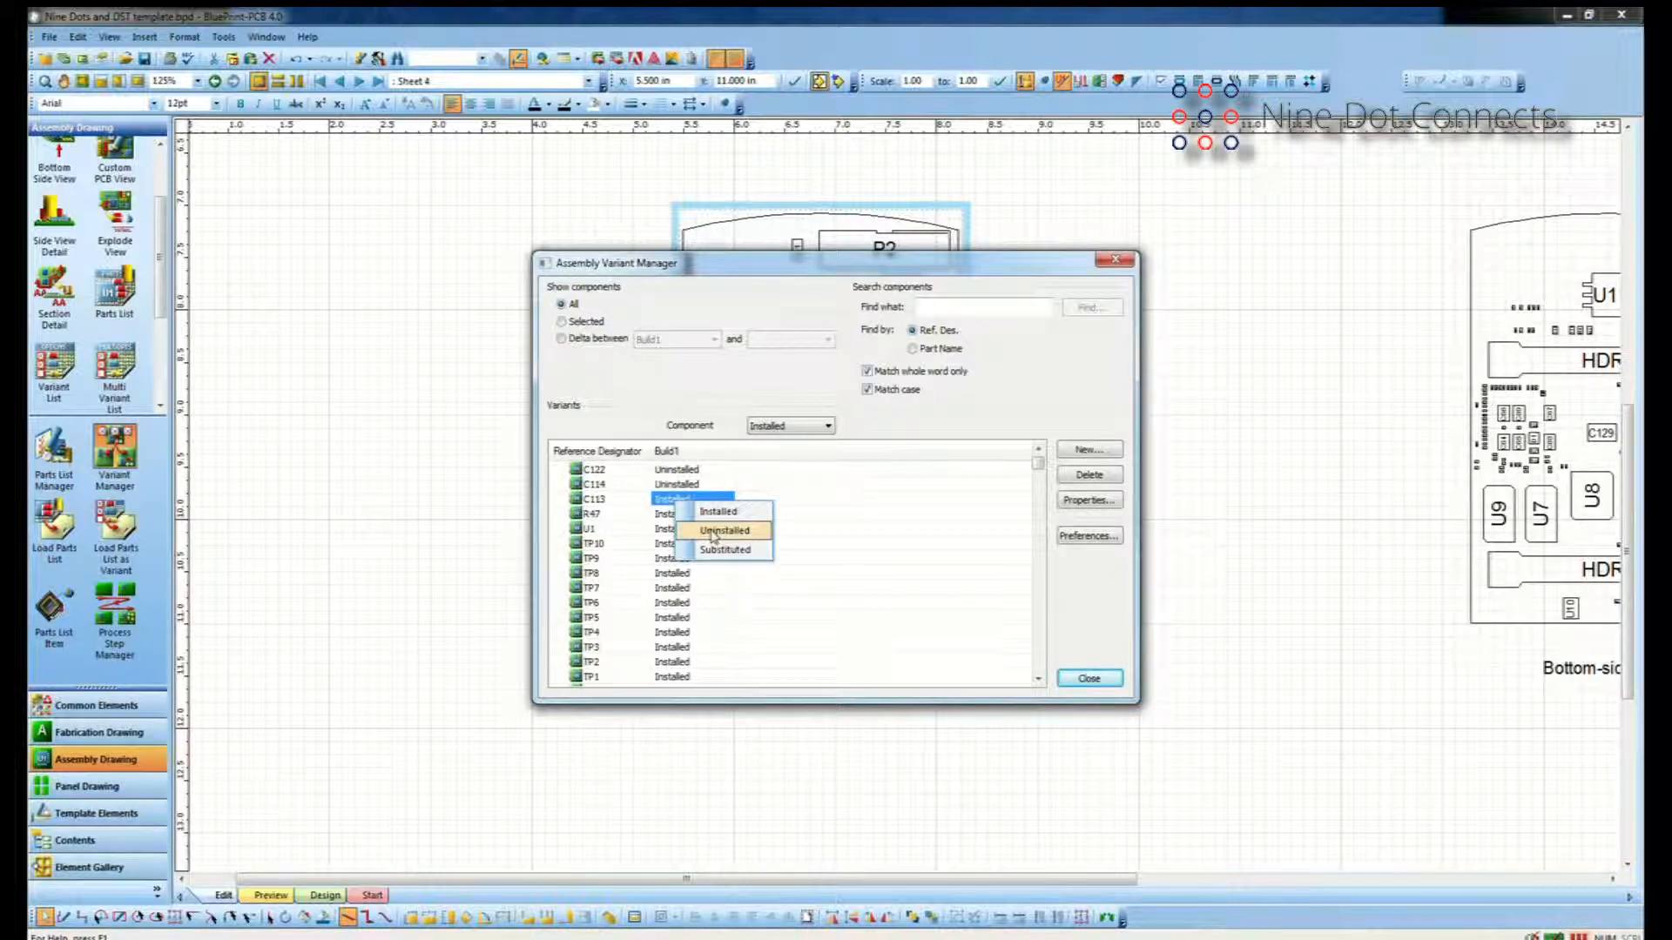
{"action": "left_click", "coordinate": [713, 531]}
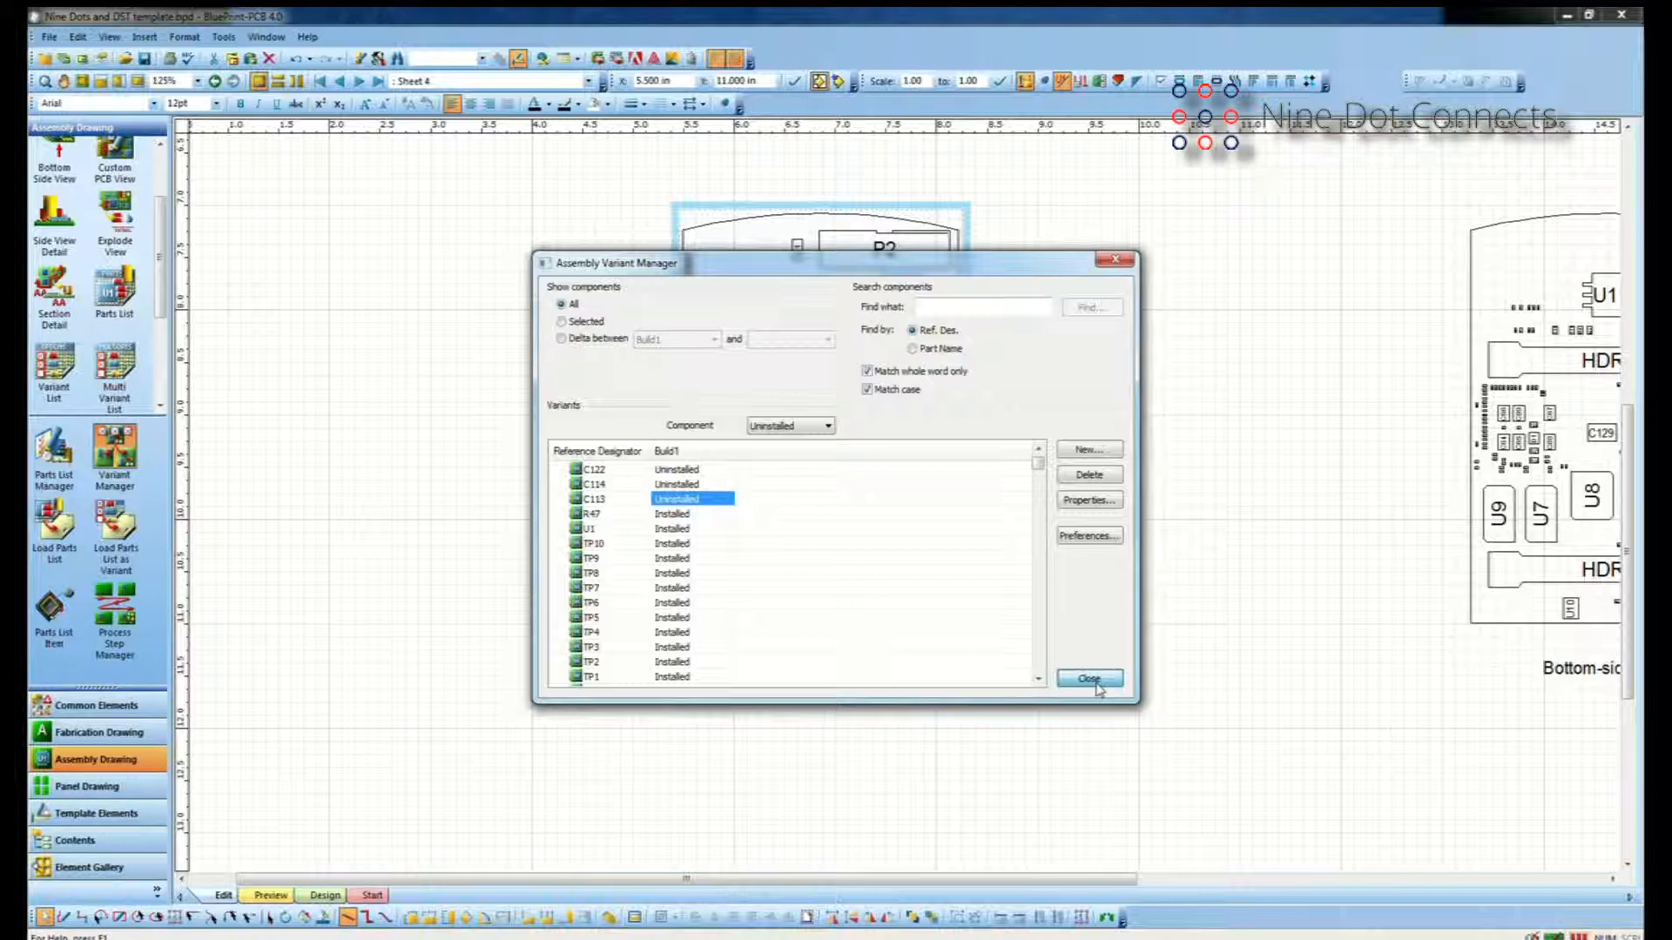
{"action": "left_click", "coordinate": [1095, 682]}
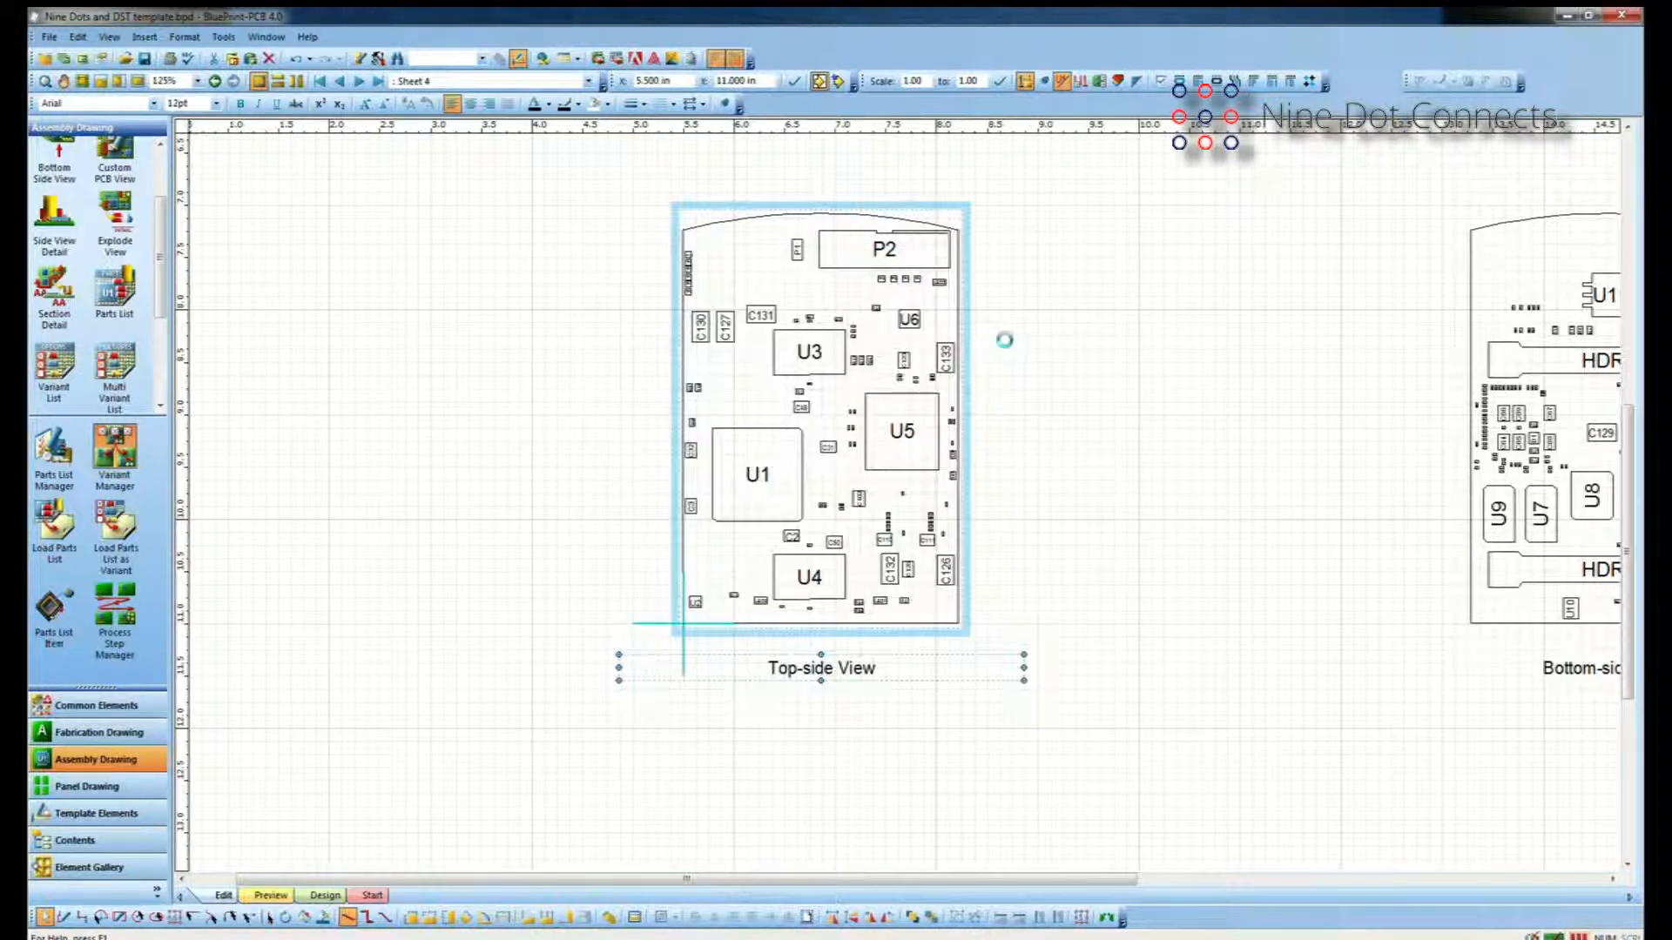
Format the top-side view to show the Build1 assembly variant with installed, uninstalled and substituted components displayed.
{"action": "right_click", "coordinate": [964, 233]}
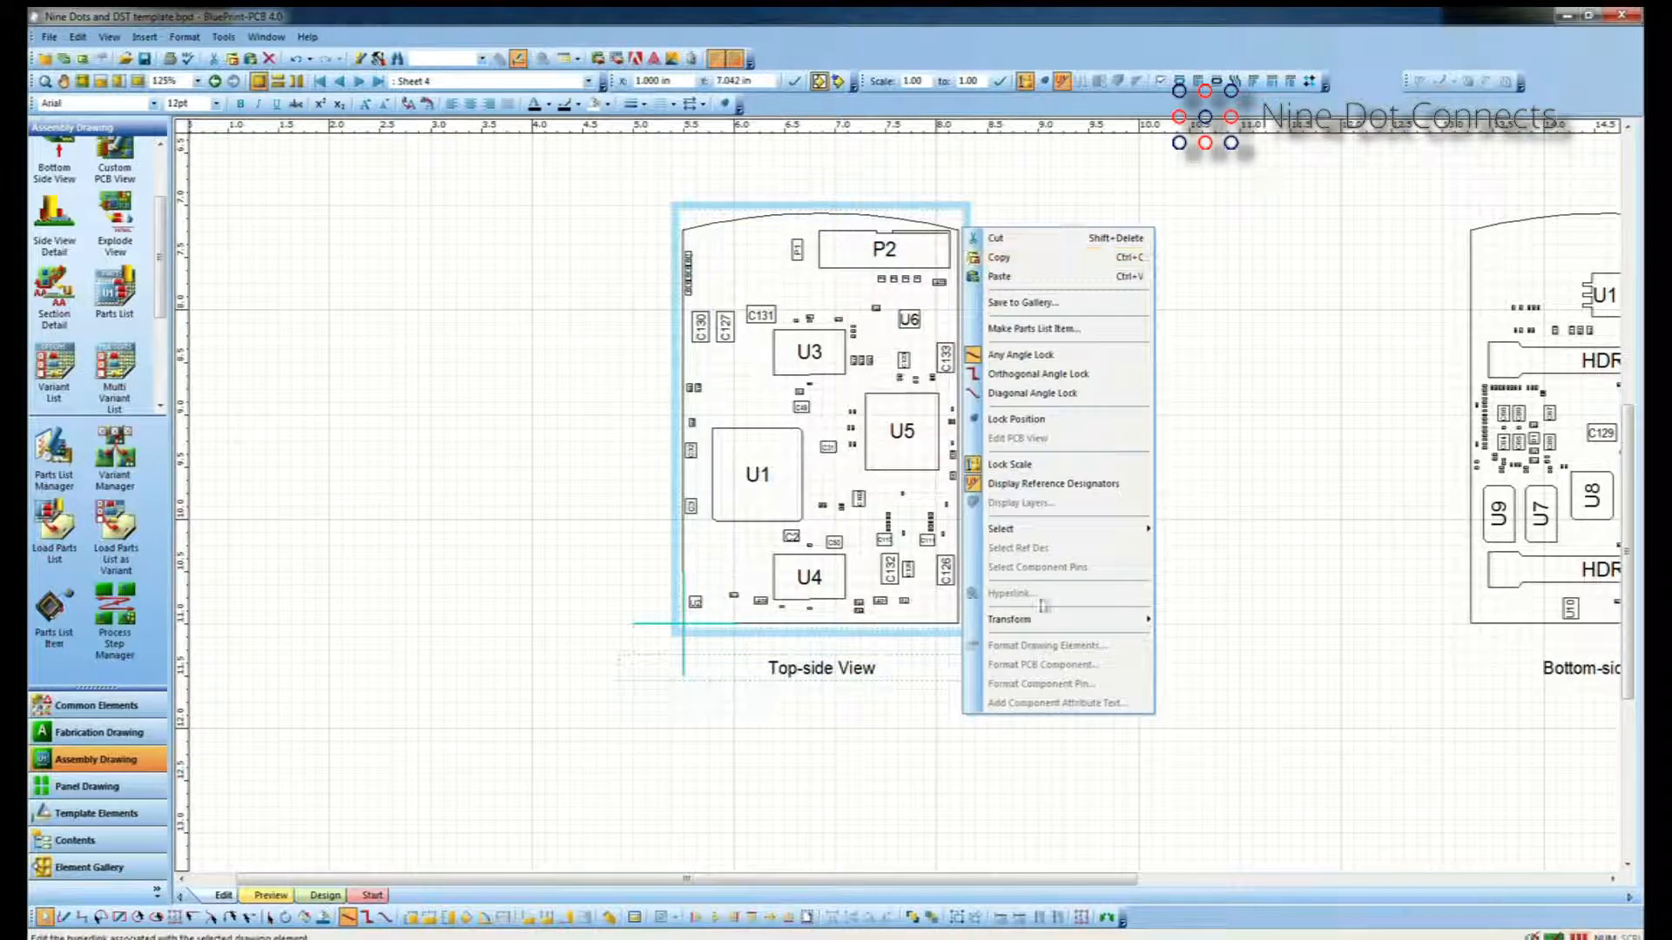
{"action": "left_click", "coordinate": [815, 721]}
{"action": "left_click", "coordinate": [958, 612]}
{"action": "right_click", "coordinate": [958, 612]}
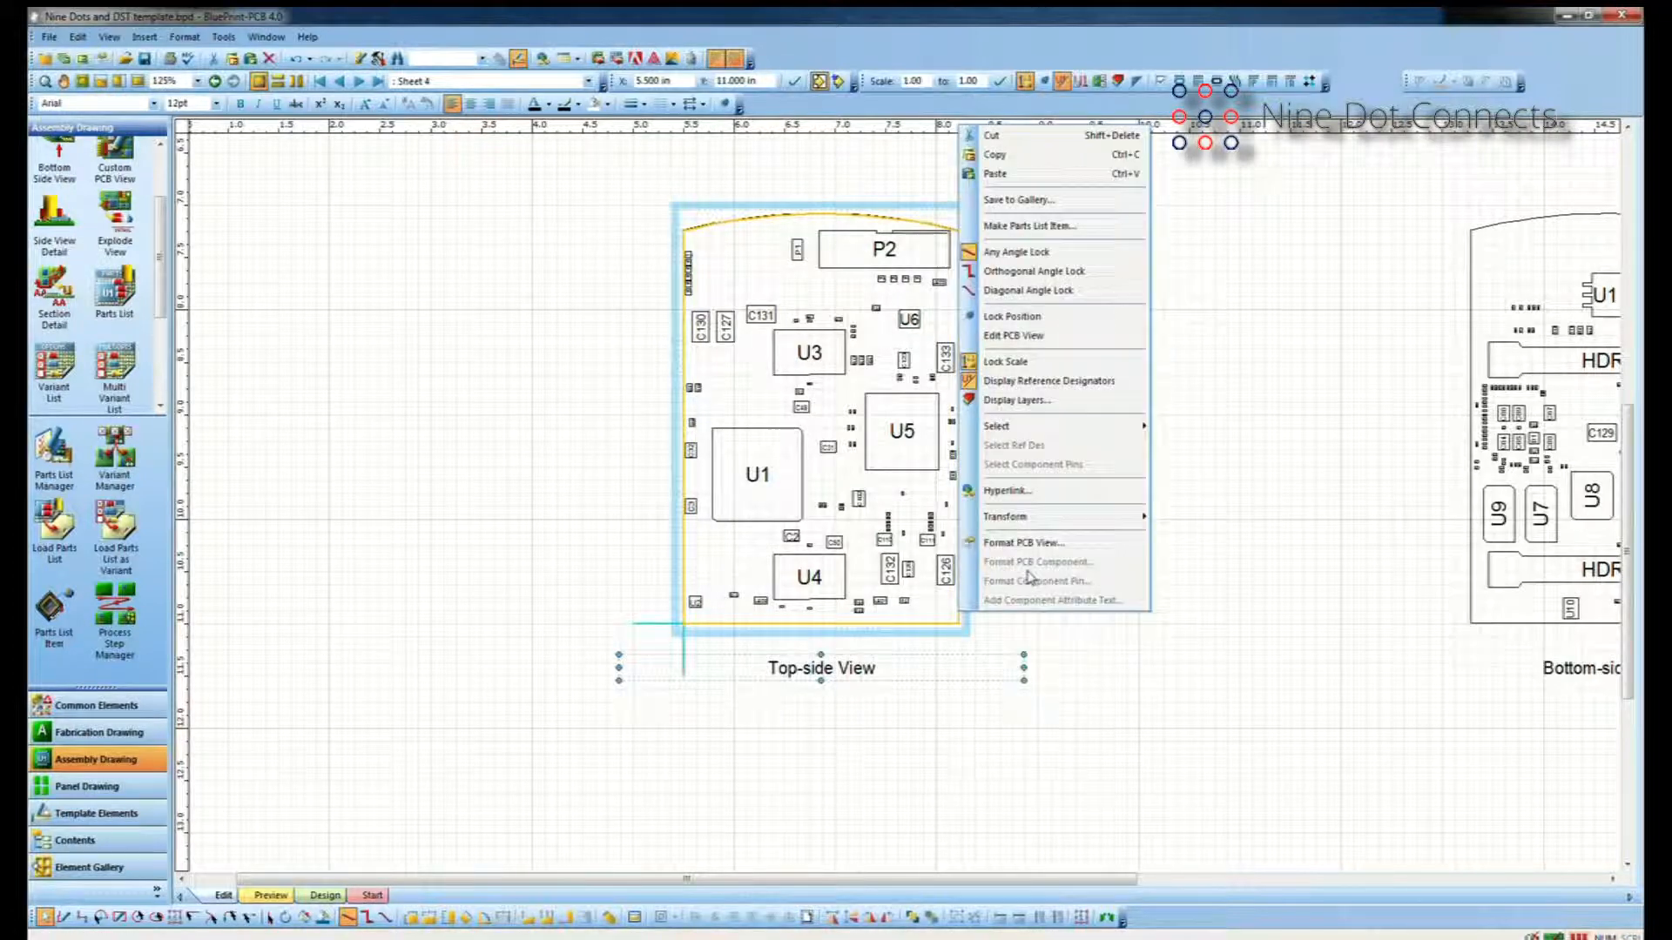
{"action": "left_click", "coordinate": [1031, 544]}
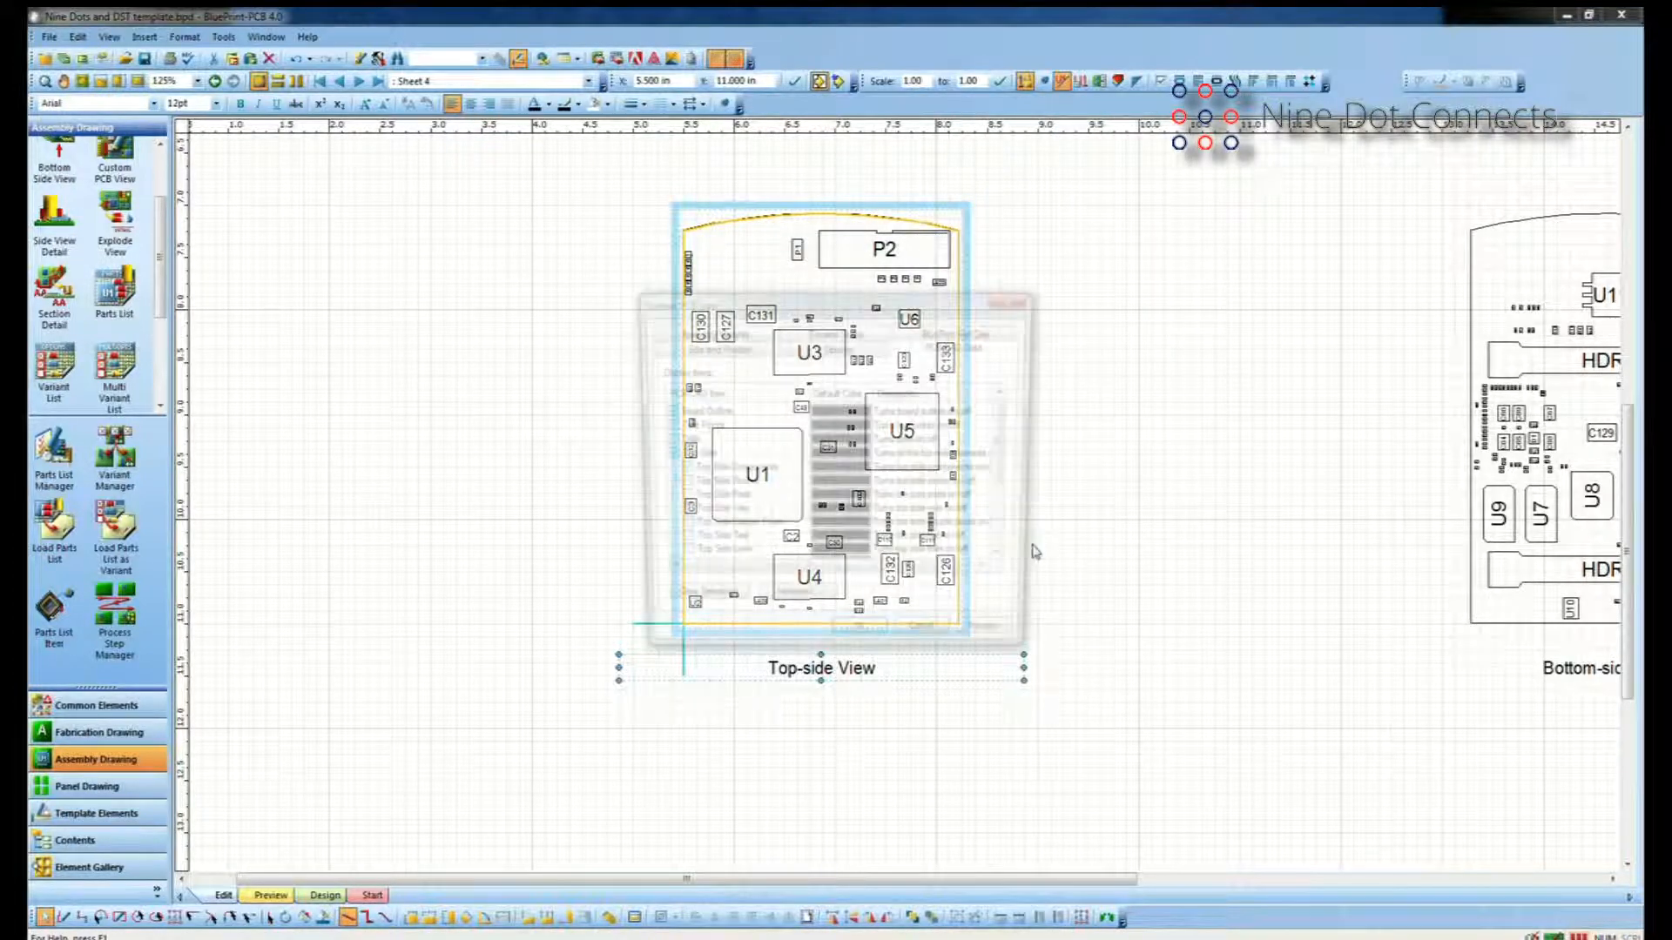
{"action": "left_click", "coordinate": [709, 332]}
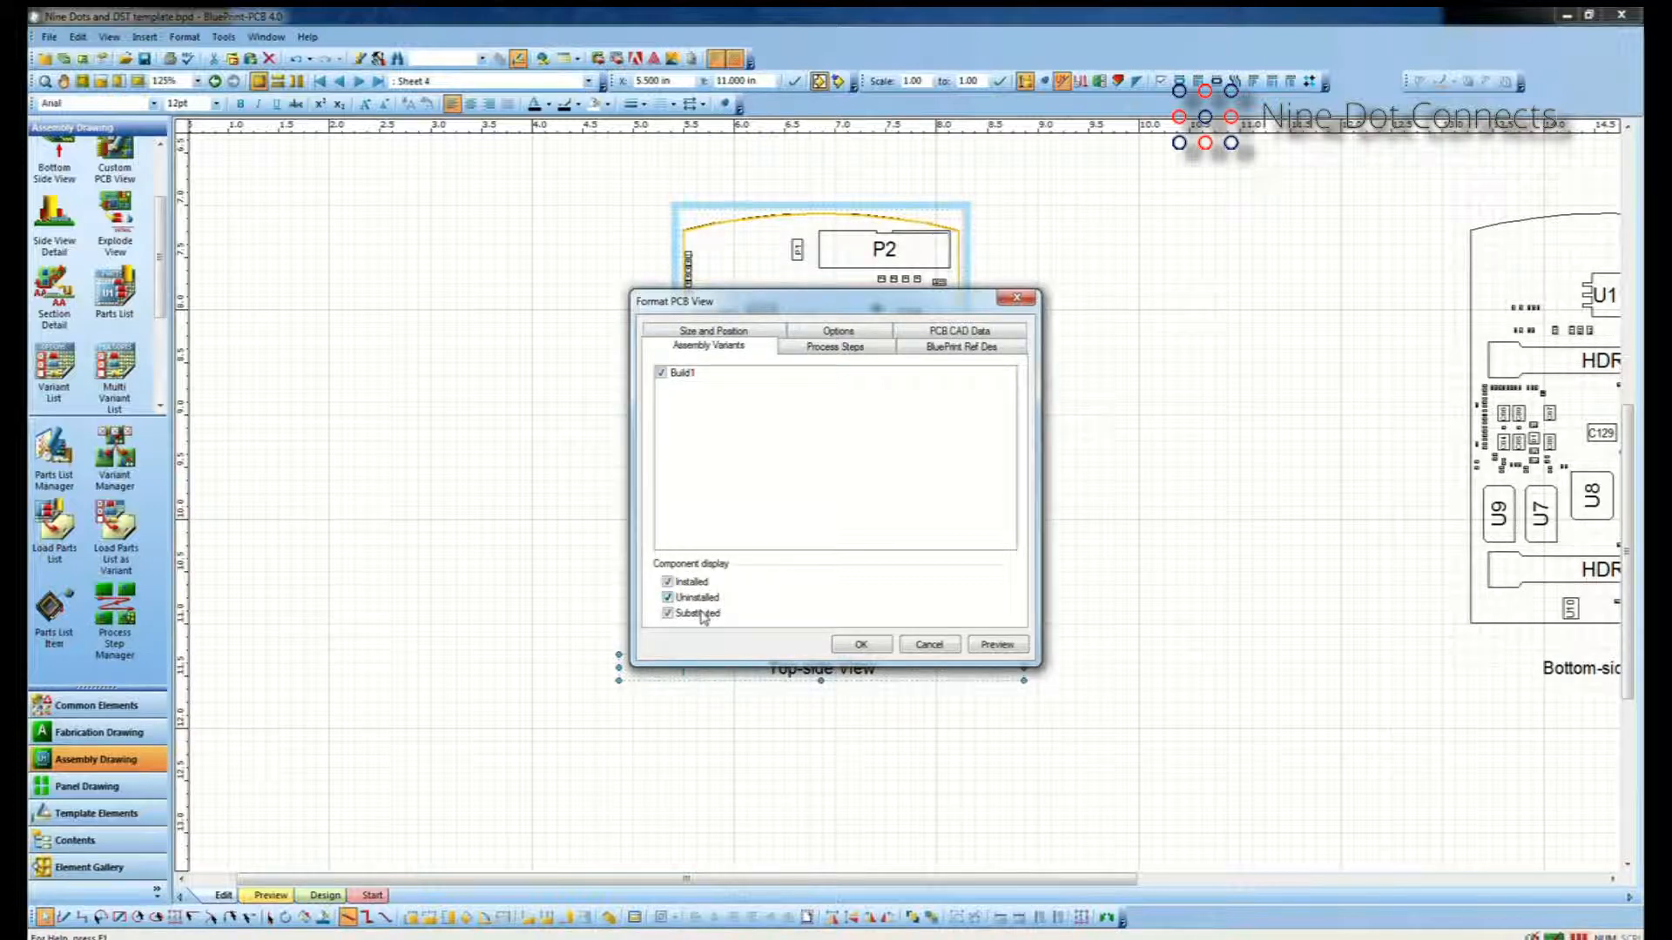
{"action": "left_click", "coordinate": [864, 645]}
Compare the component colours around C122, C113 and C114 in the top-side view with the variant legend.
{"action": "middle_click_drag", "start_coordinate": [925, 512], "coordinate": [921, 470]}
{"action": "middle_click_drag", "start_coordinate": [1170, 430], "coordinate": [1172, 431]}
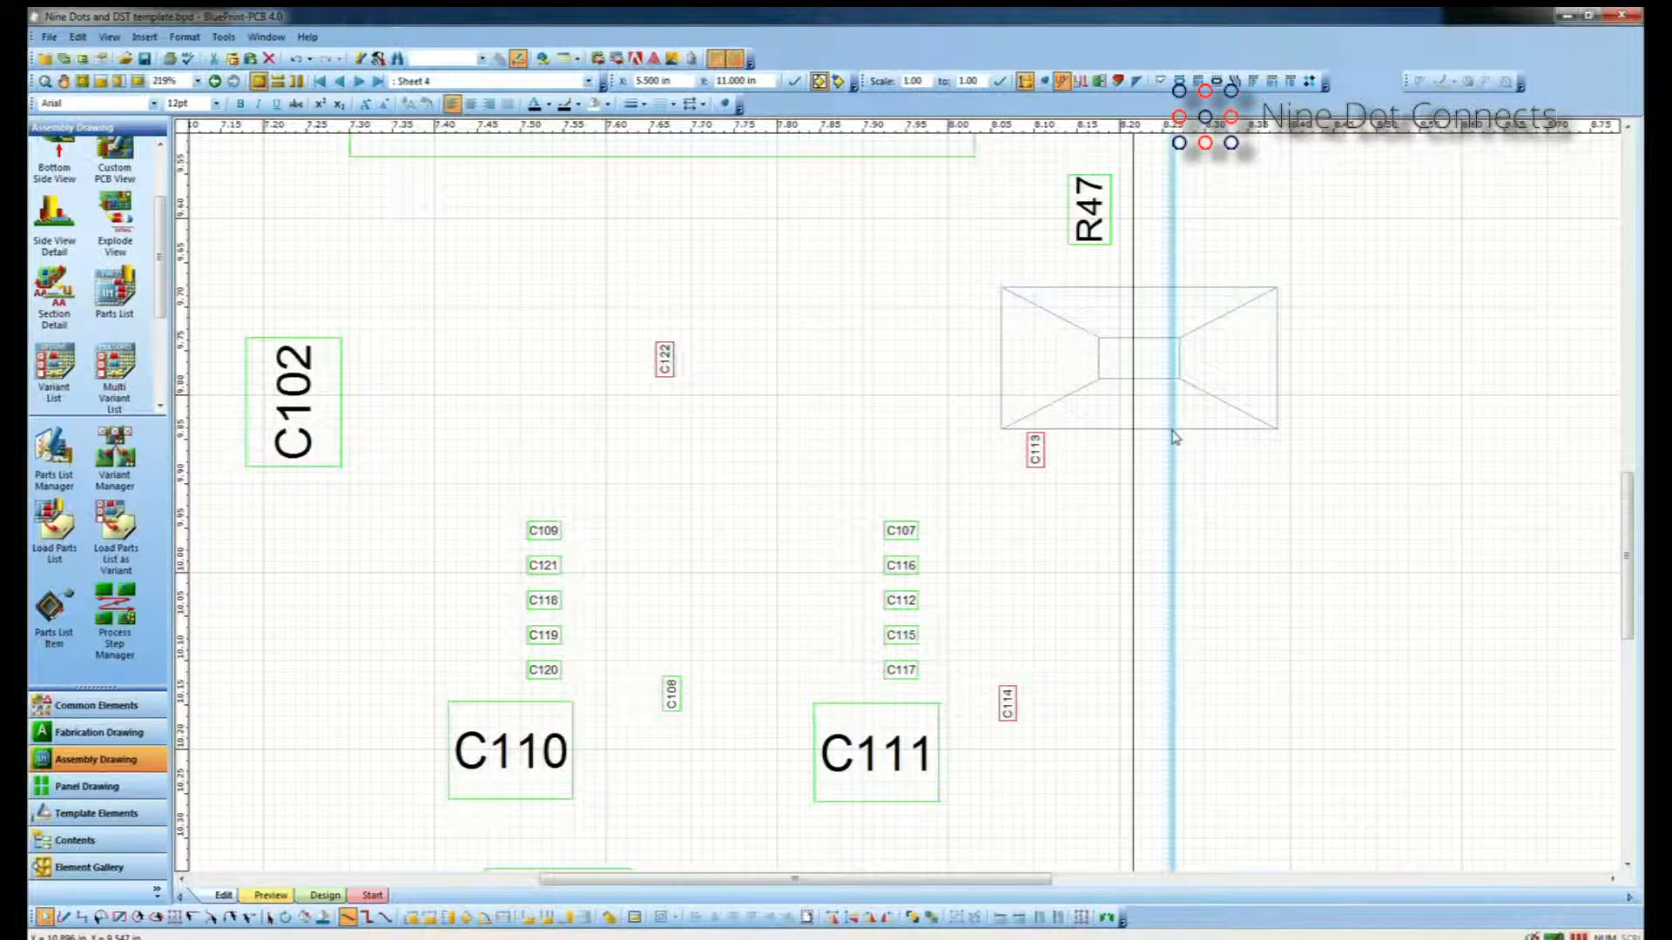
{"action": "scroll", "coordinate": [846, 422], "scroll_direction": "up", "scroll_amount": 12}
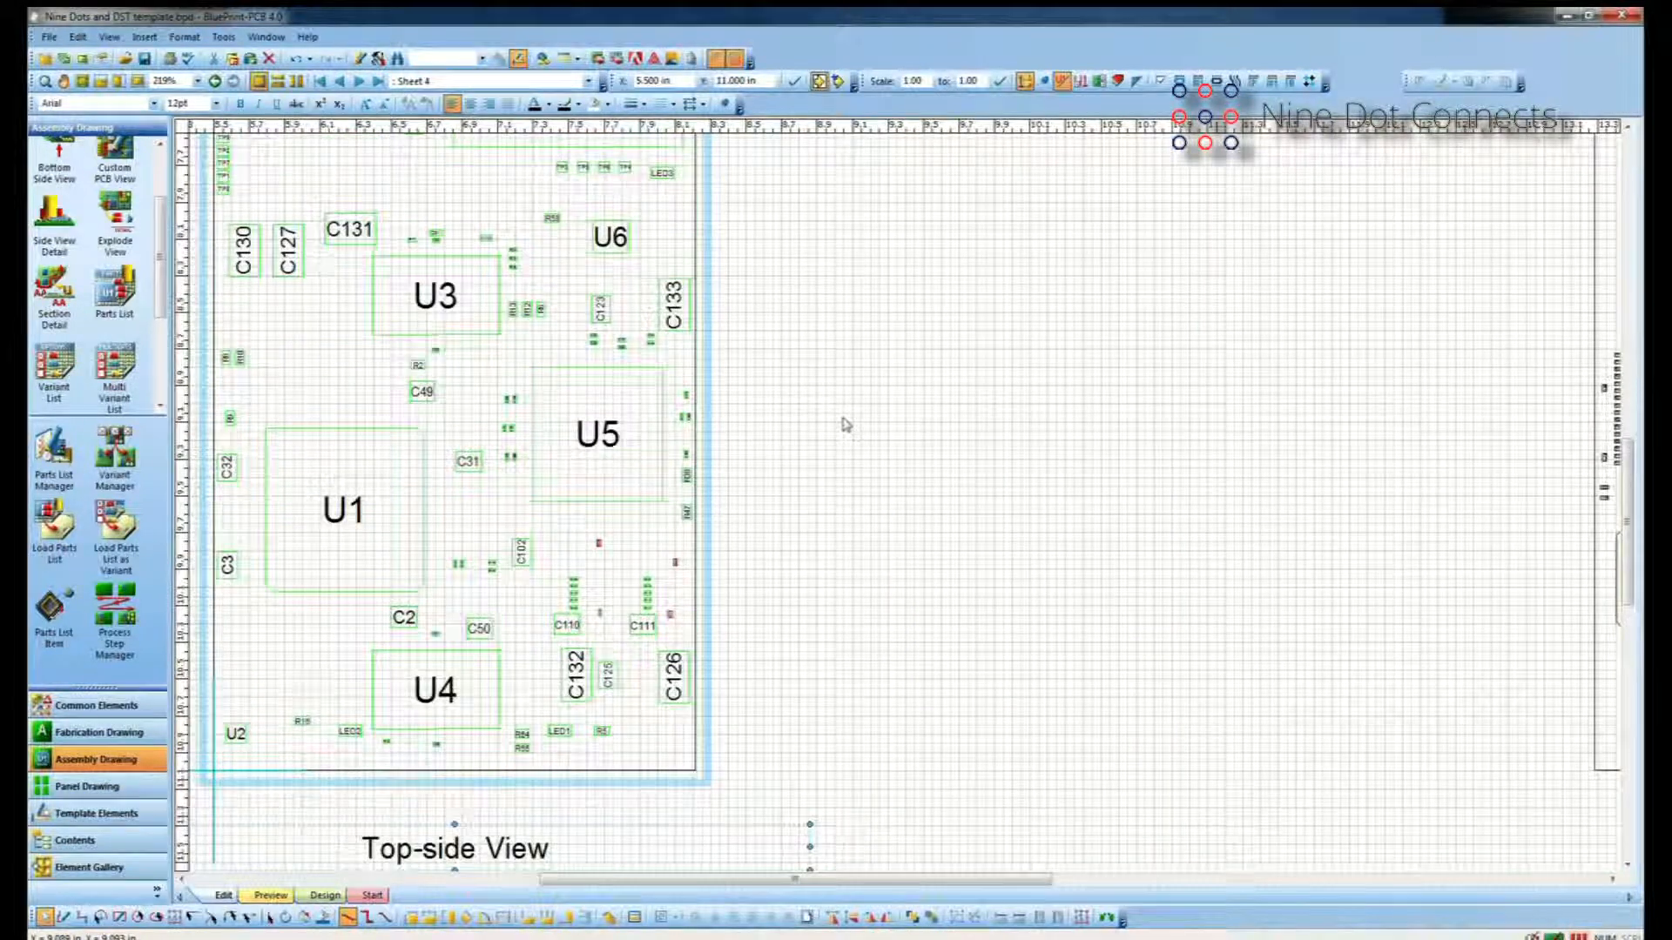
{"action": "middle_click_drag", "start_coordinate": [983, 502], "coordinate": [1016, 549]}
{"action": "scroll", "coordinate": [1015, 551], "scroll_direction": "down", "scroll_amount": 2, "text": "ctrl"}
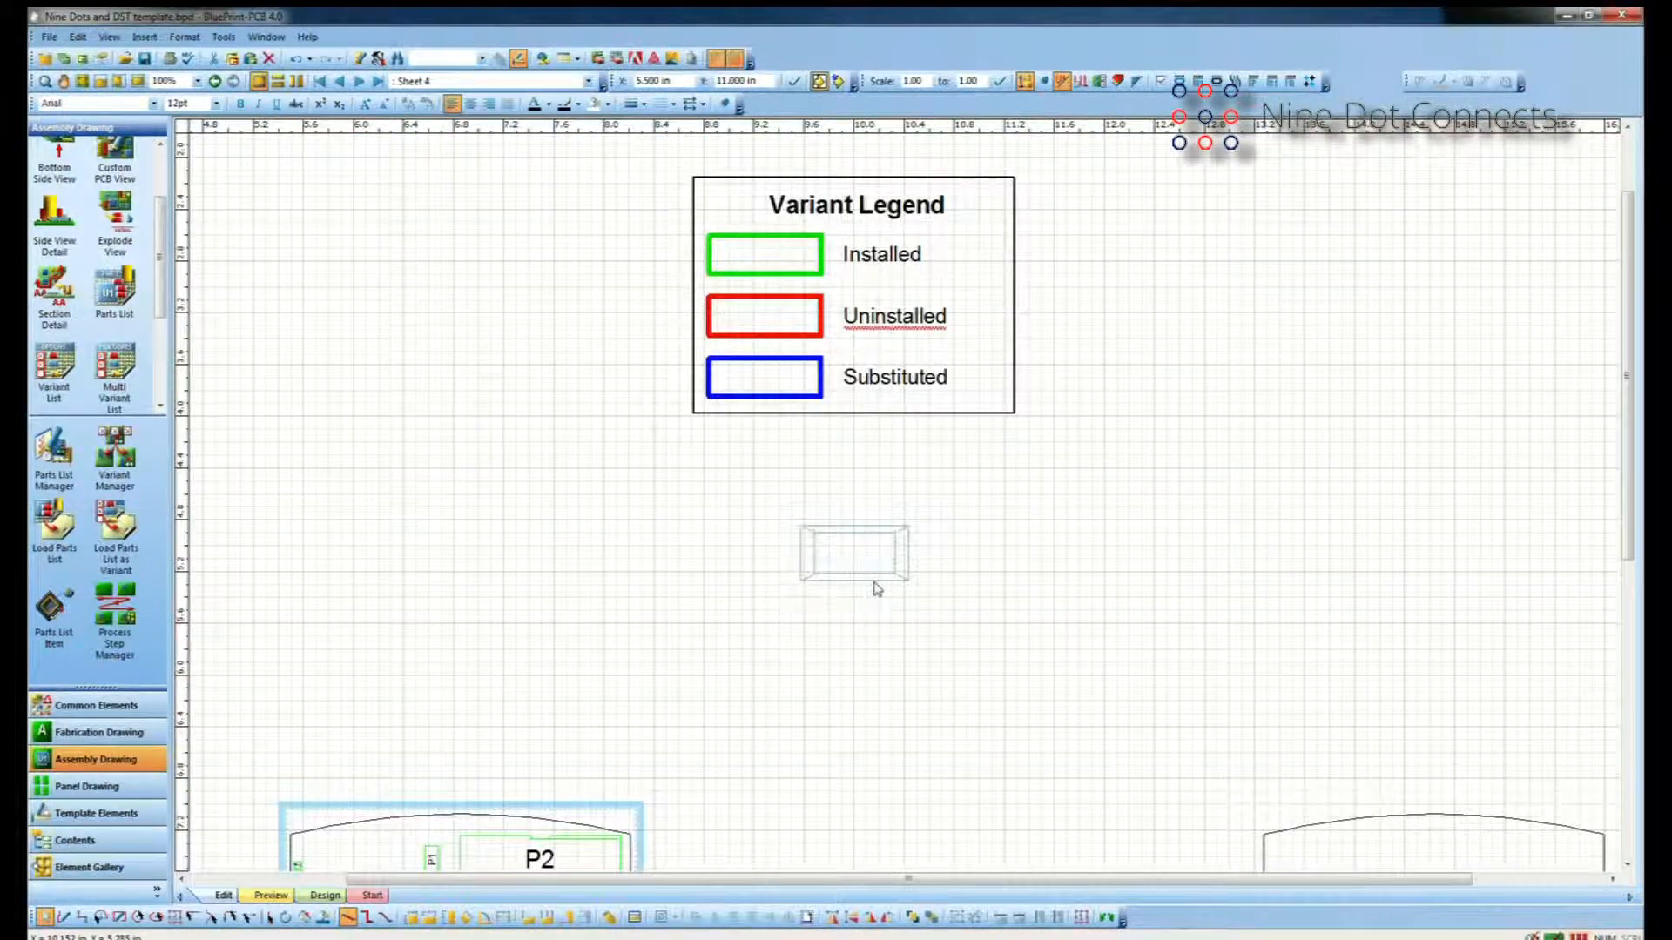
Go back through the preceding sheets to the panel drawing with the drill chart.
{"action": "left_click", "coordinate": [342, 81]}
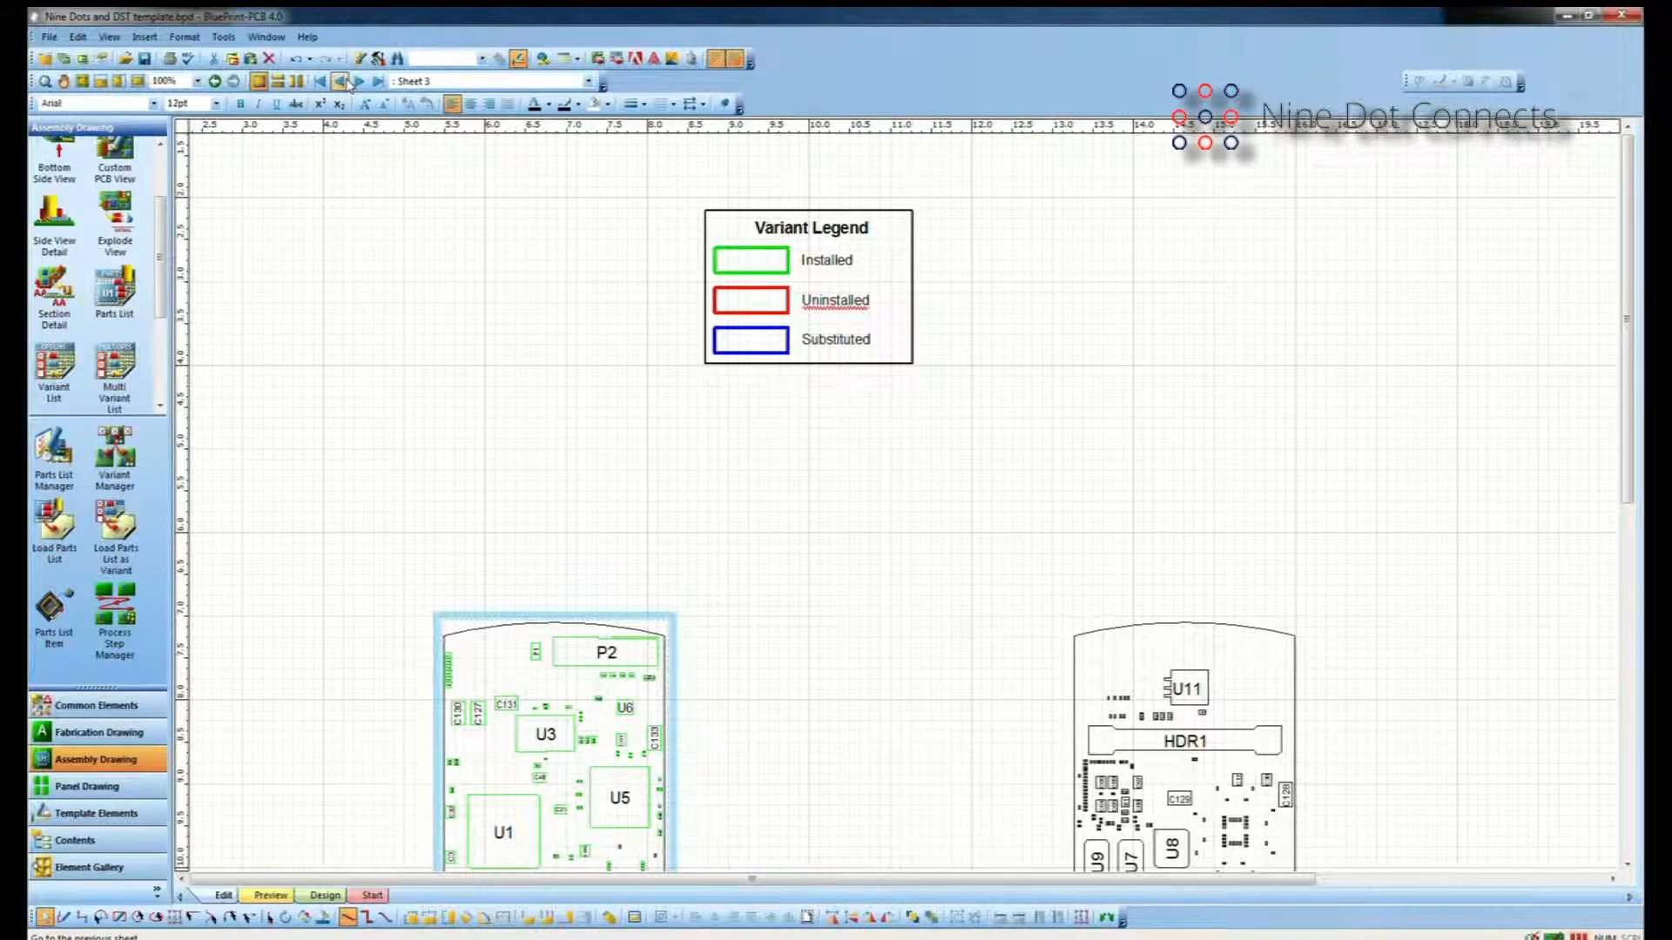
{"action": "left_click", "coordinate": [341, 81]}
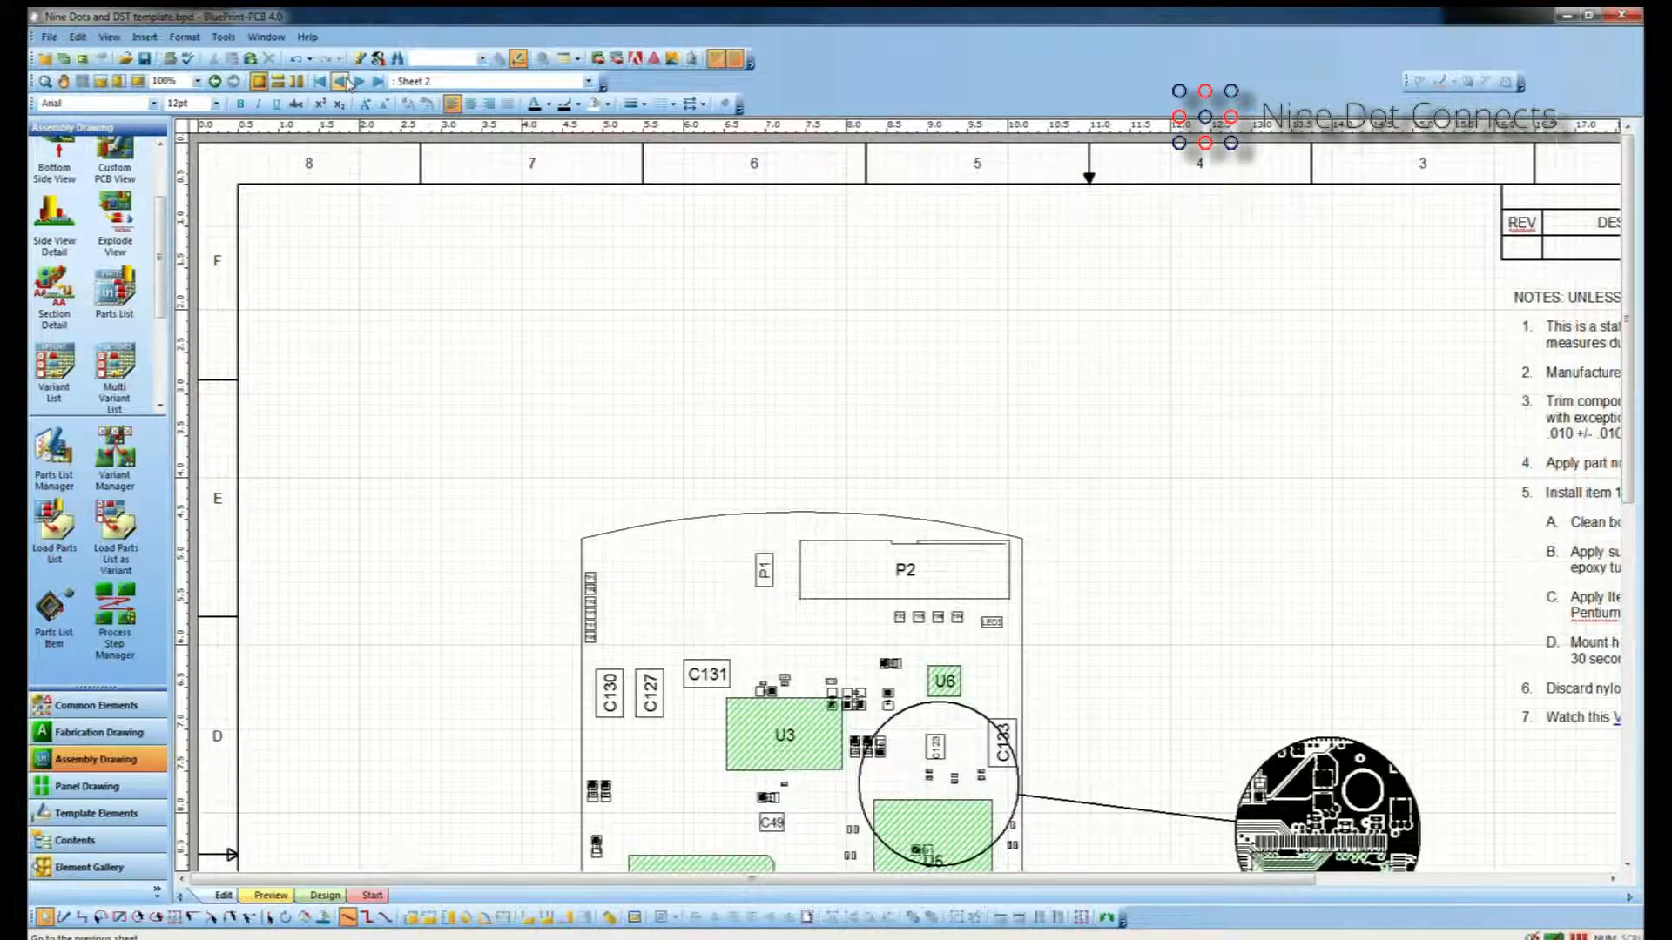
{"action": "scroll", "coordinate": [543, 572], "scroll_direction": "down", "scroll_amount": 3}
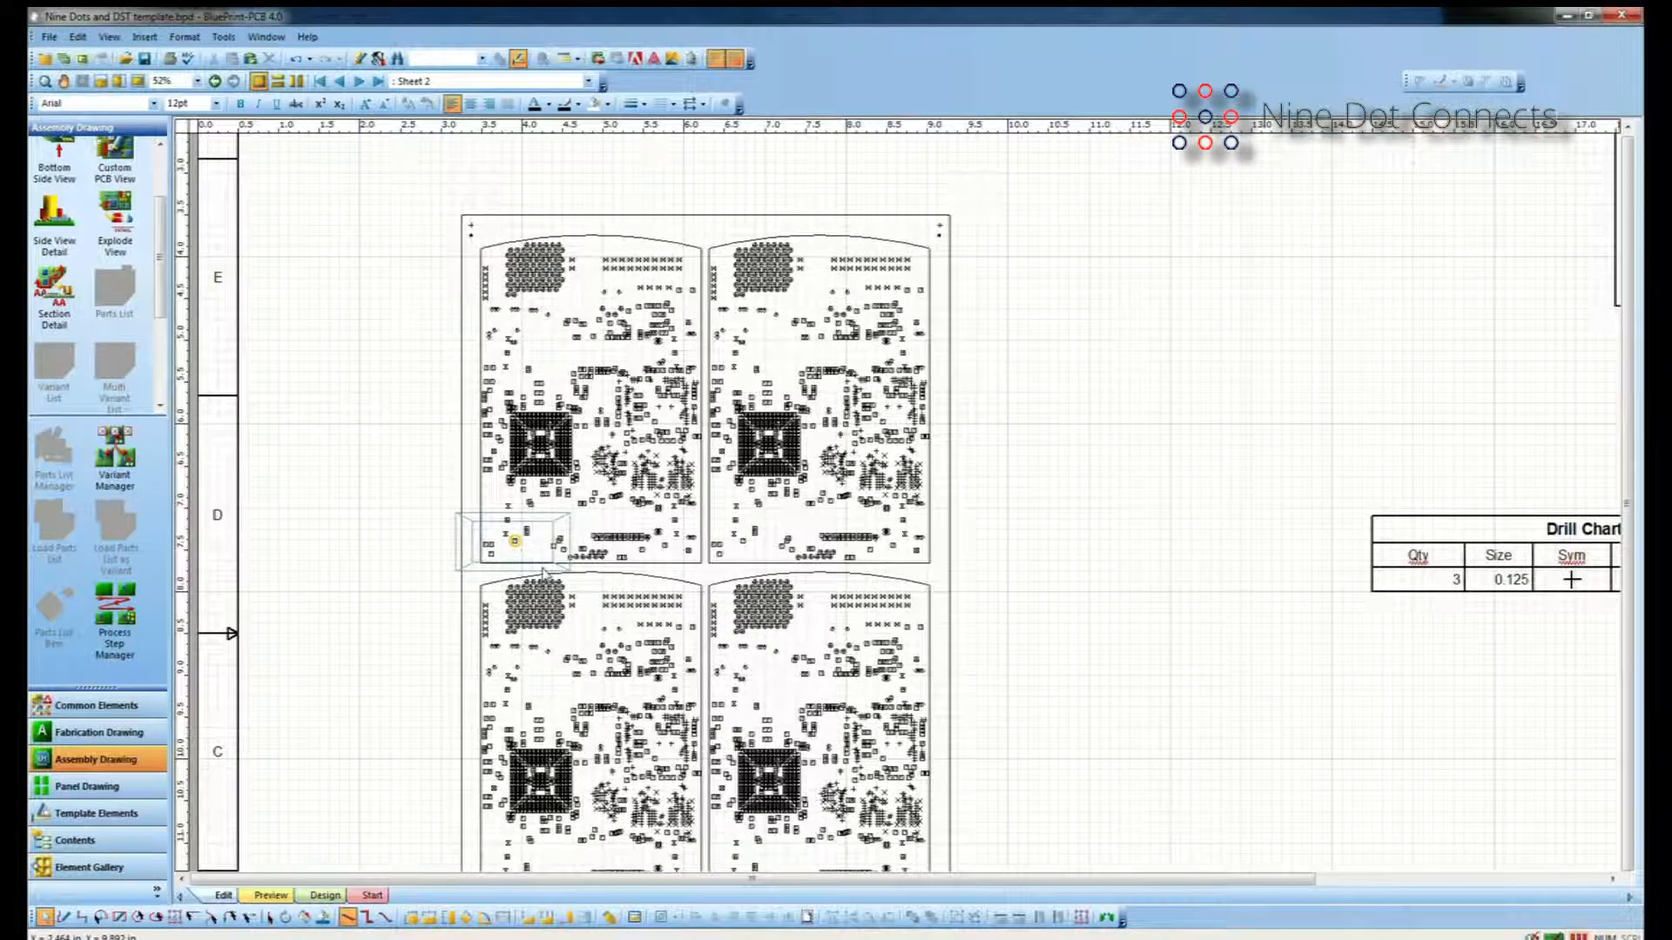
Check the size and board image spacing in the panel drawing's format settings and accept them with the Drill Chart auto-update.
{"action": "middle_click_drag", "start_coordinate": [542, 568], "coordinate": [629, 540]}
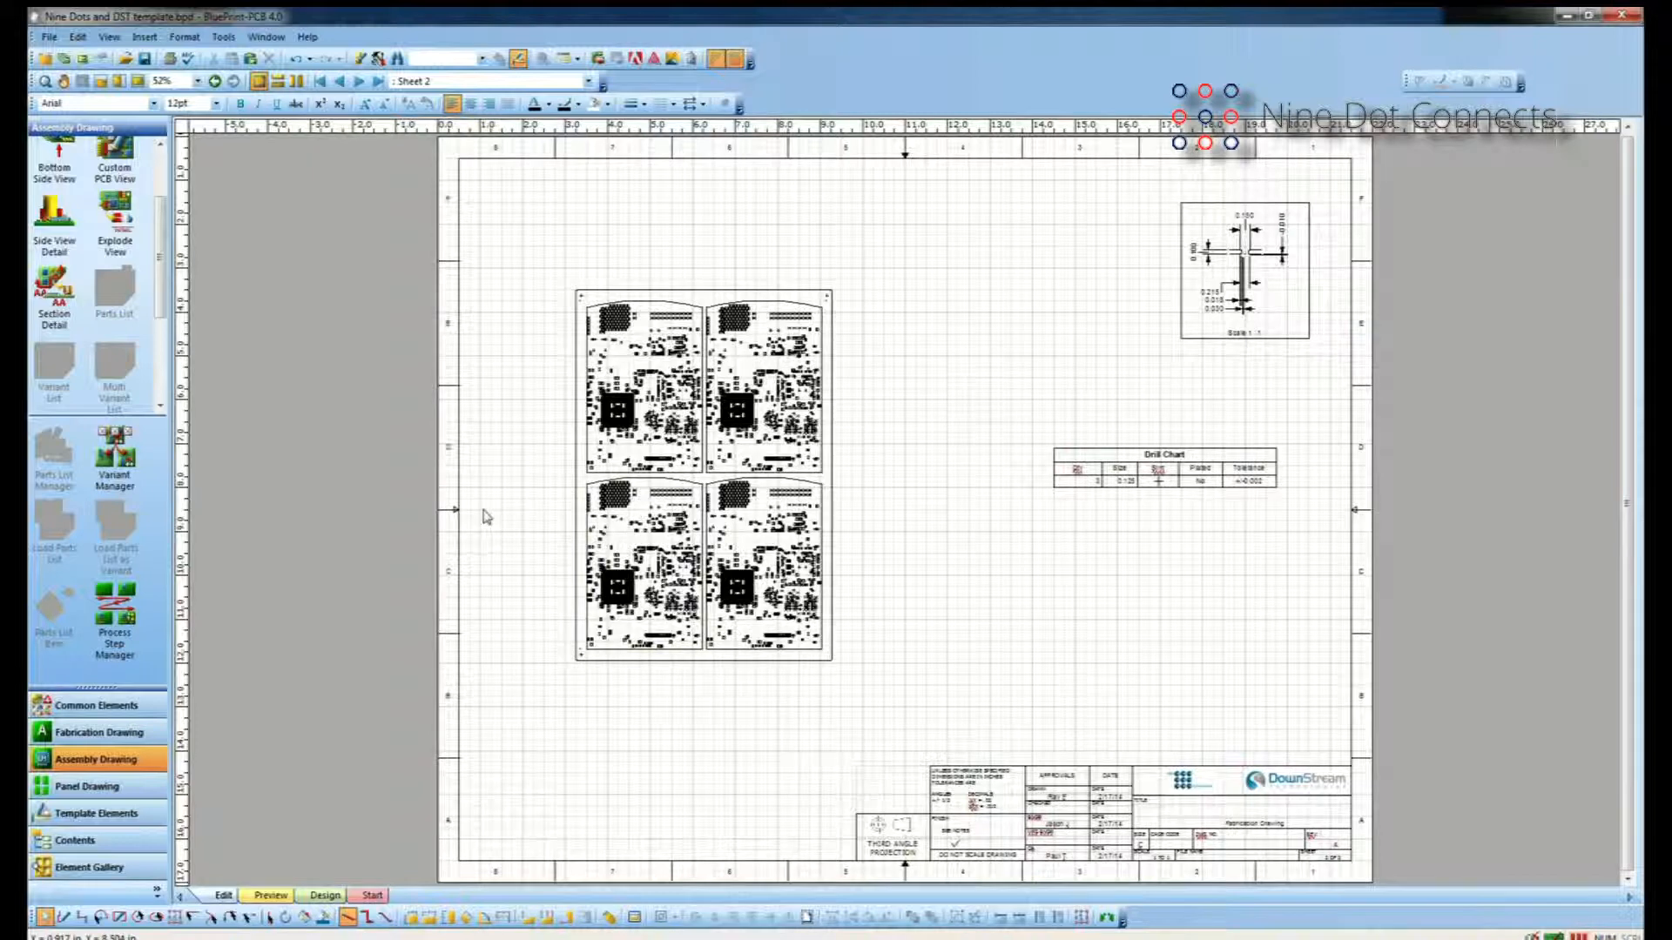
{"action": "left_click", "coordinate": [573, 511]}
{"action": "right_click", "coordinate": [574, 513]}
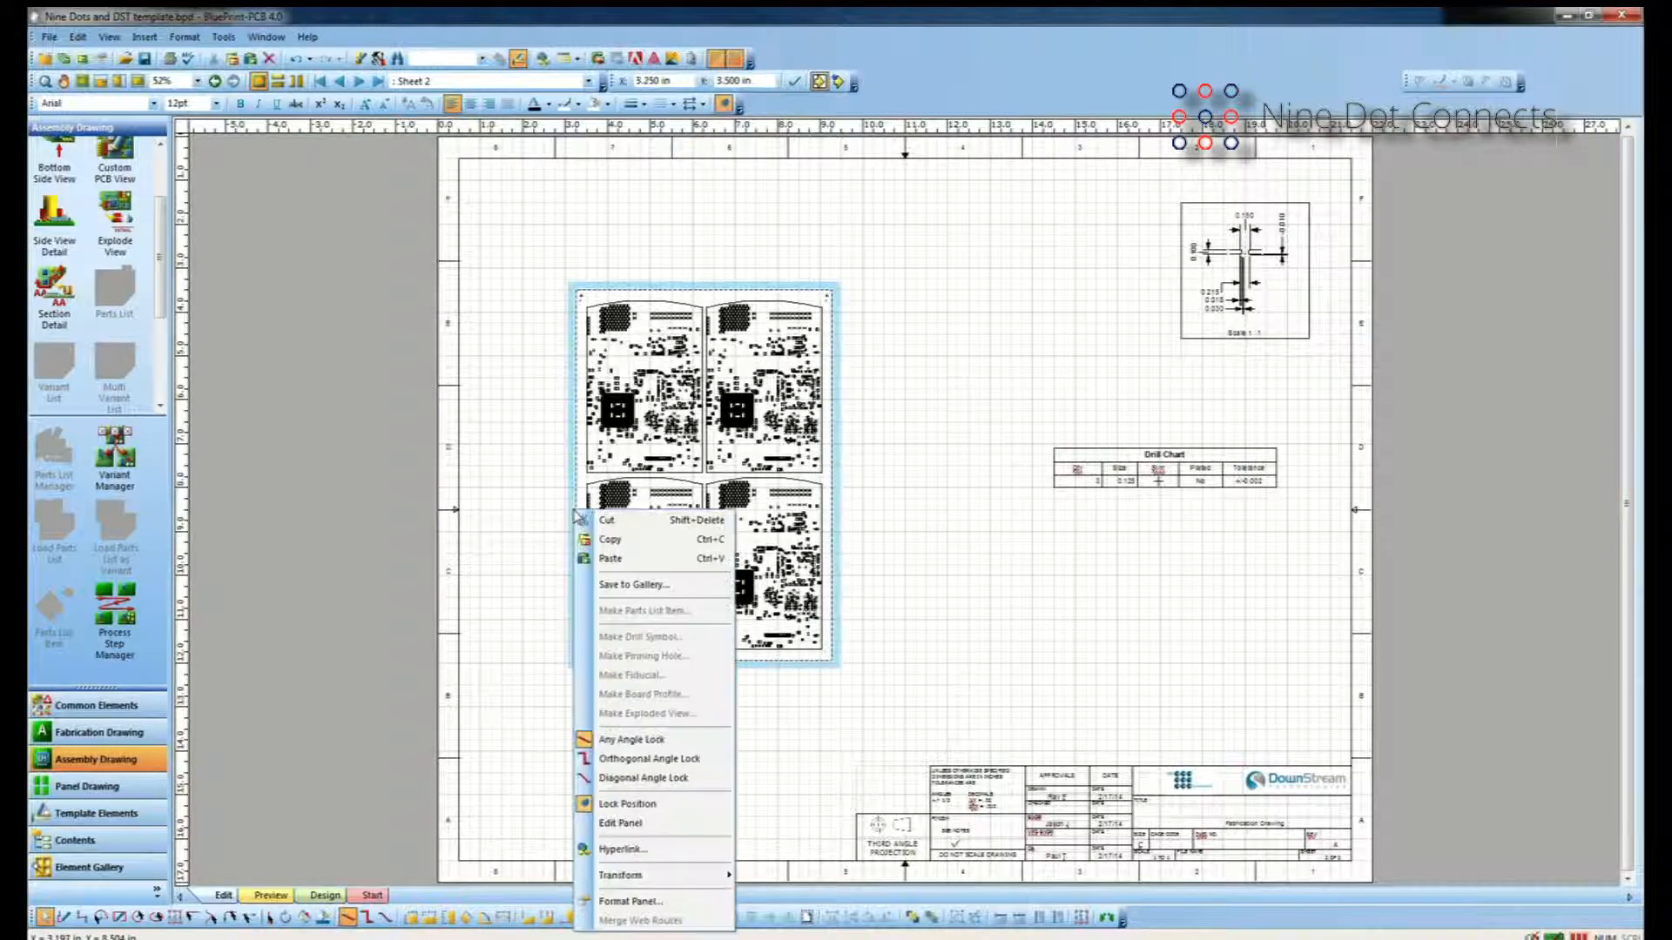
{"action": "left_click", "coordinate": [638, 902]}
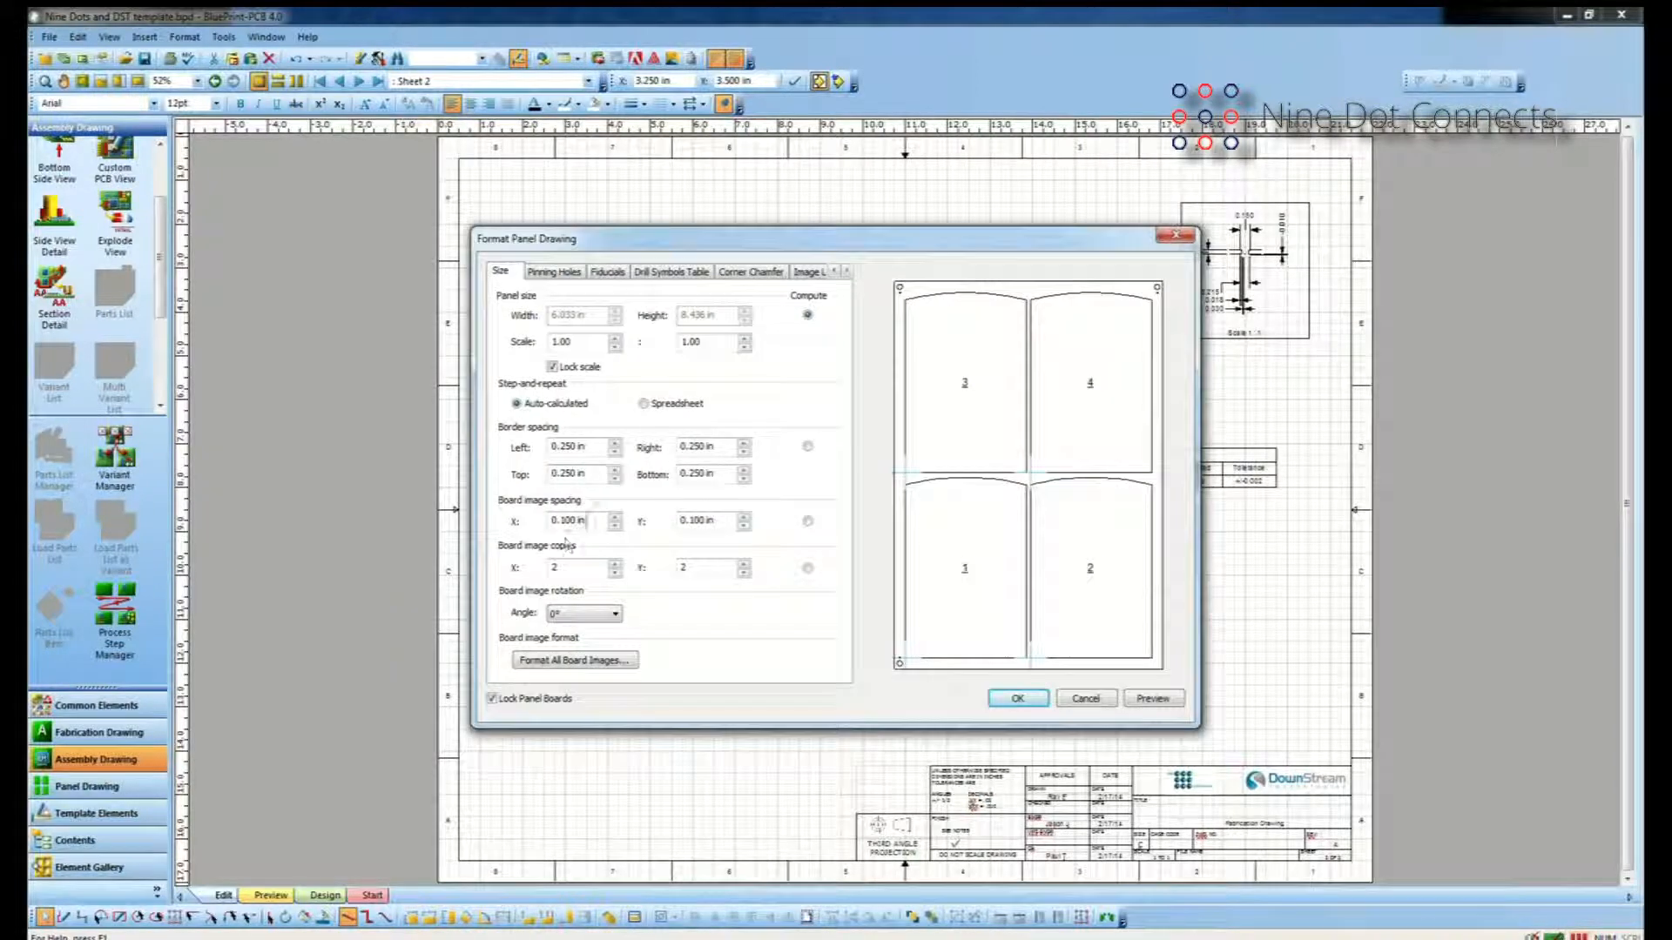
{"action": "left_click", "coordinate": [1028, 698]}
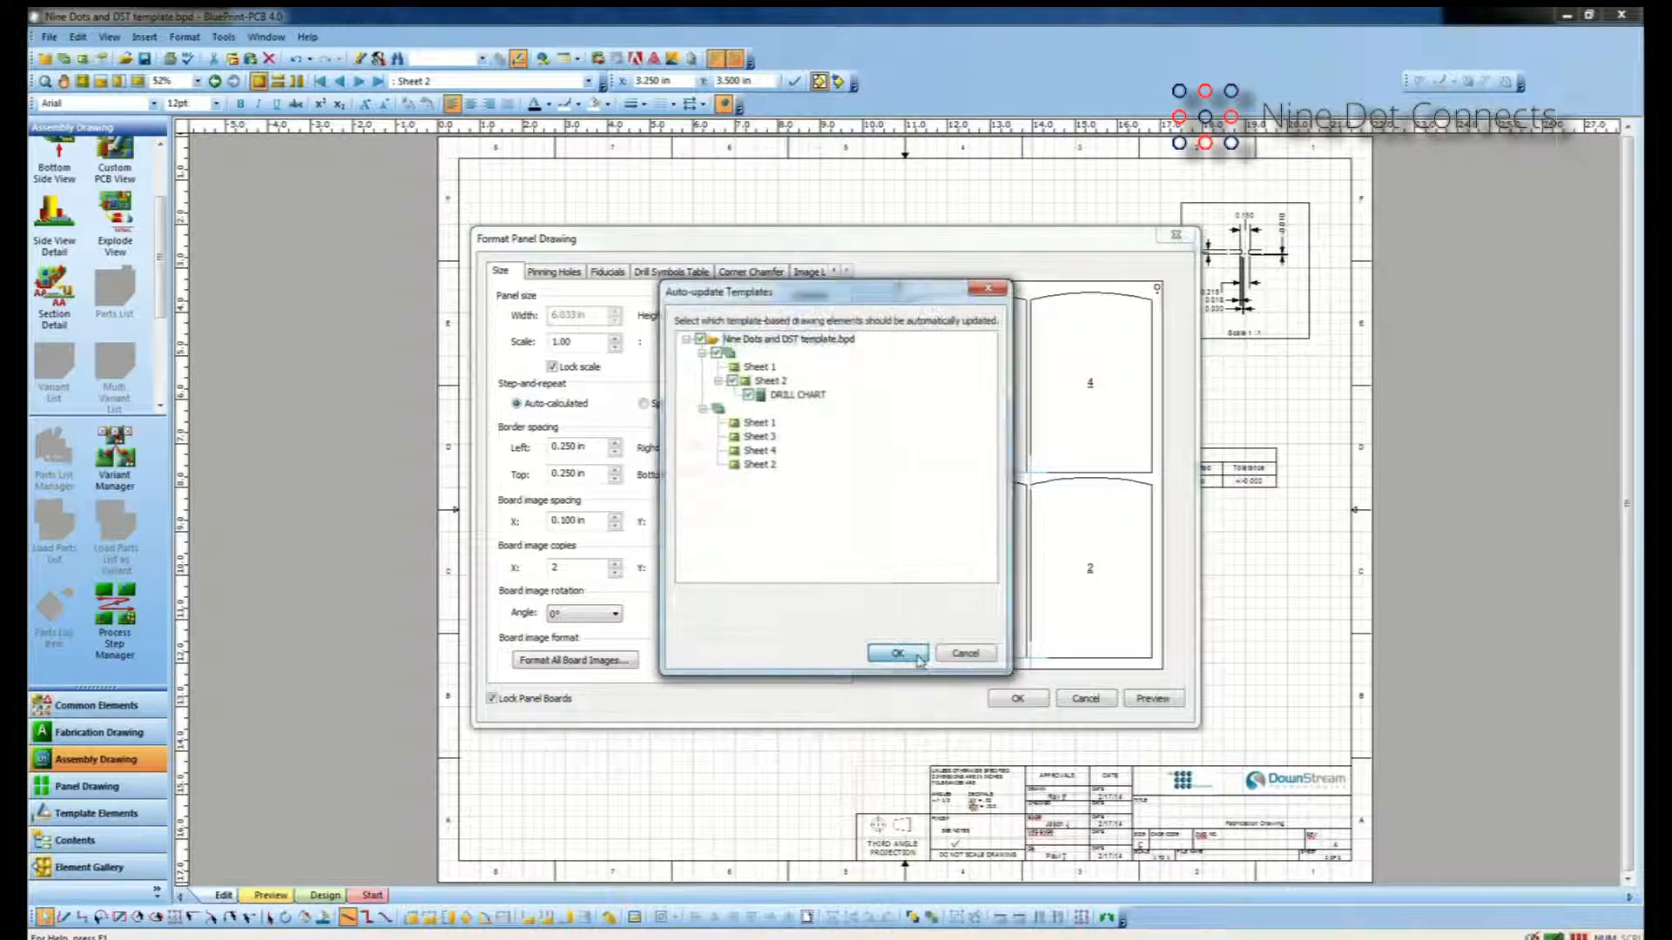
{"action": "left_click", "coordinate": [917, 658]}
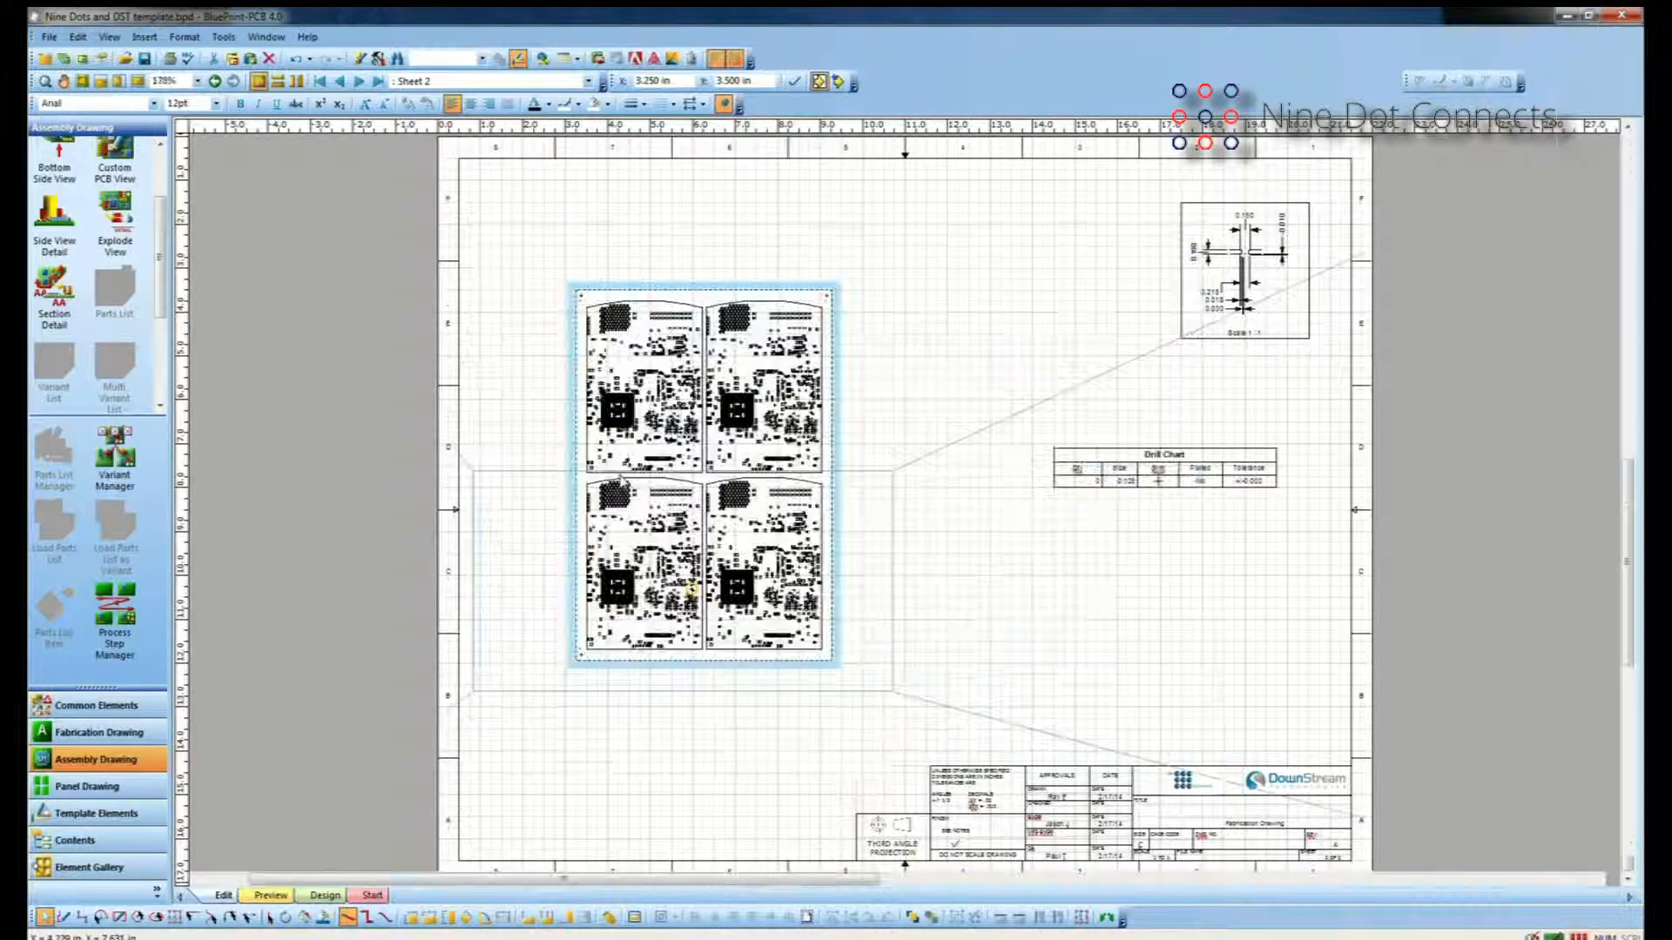
Edit the panel and add a routing path around the outline of its lower-left board image.
{"action": "right_click", "coordinate": [543, 517]}
{"action": "left_click", "coordinate": [609, 830]}
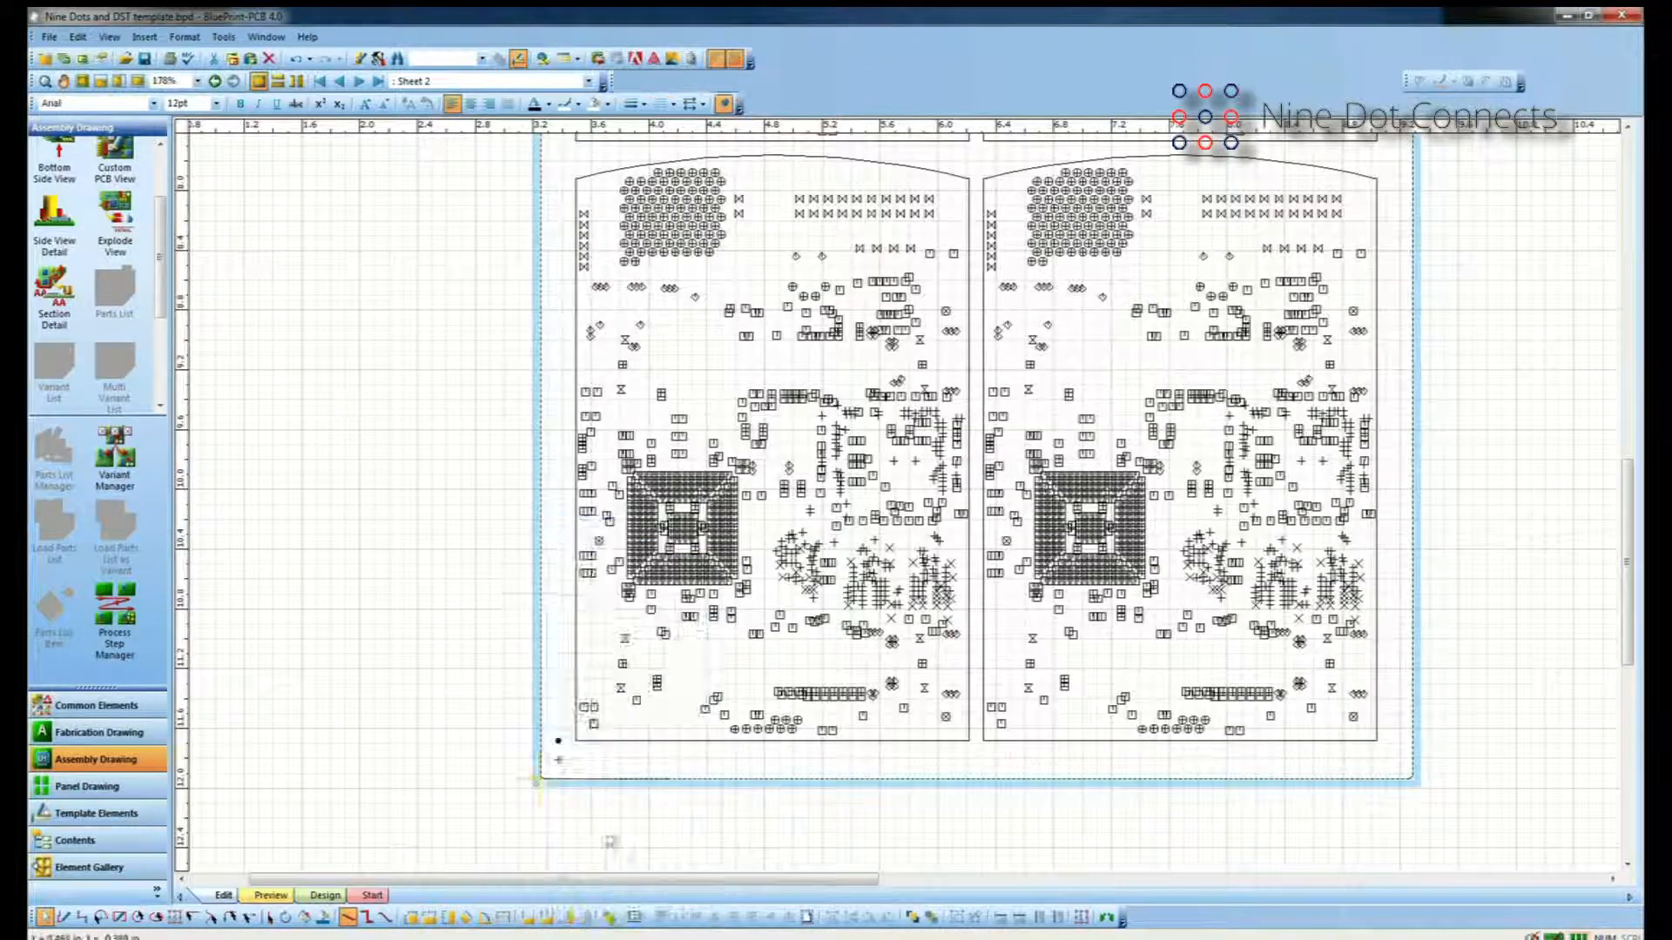
{"action": "left_click", "coordinate": [715, 744]}
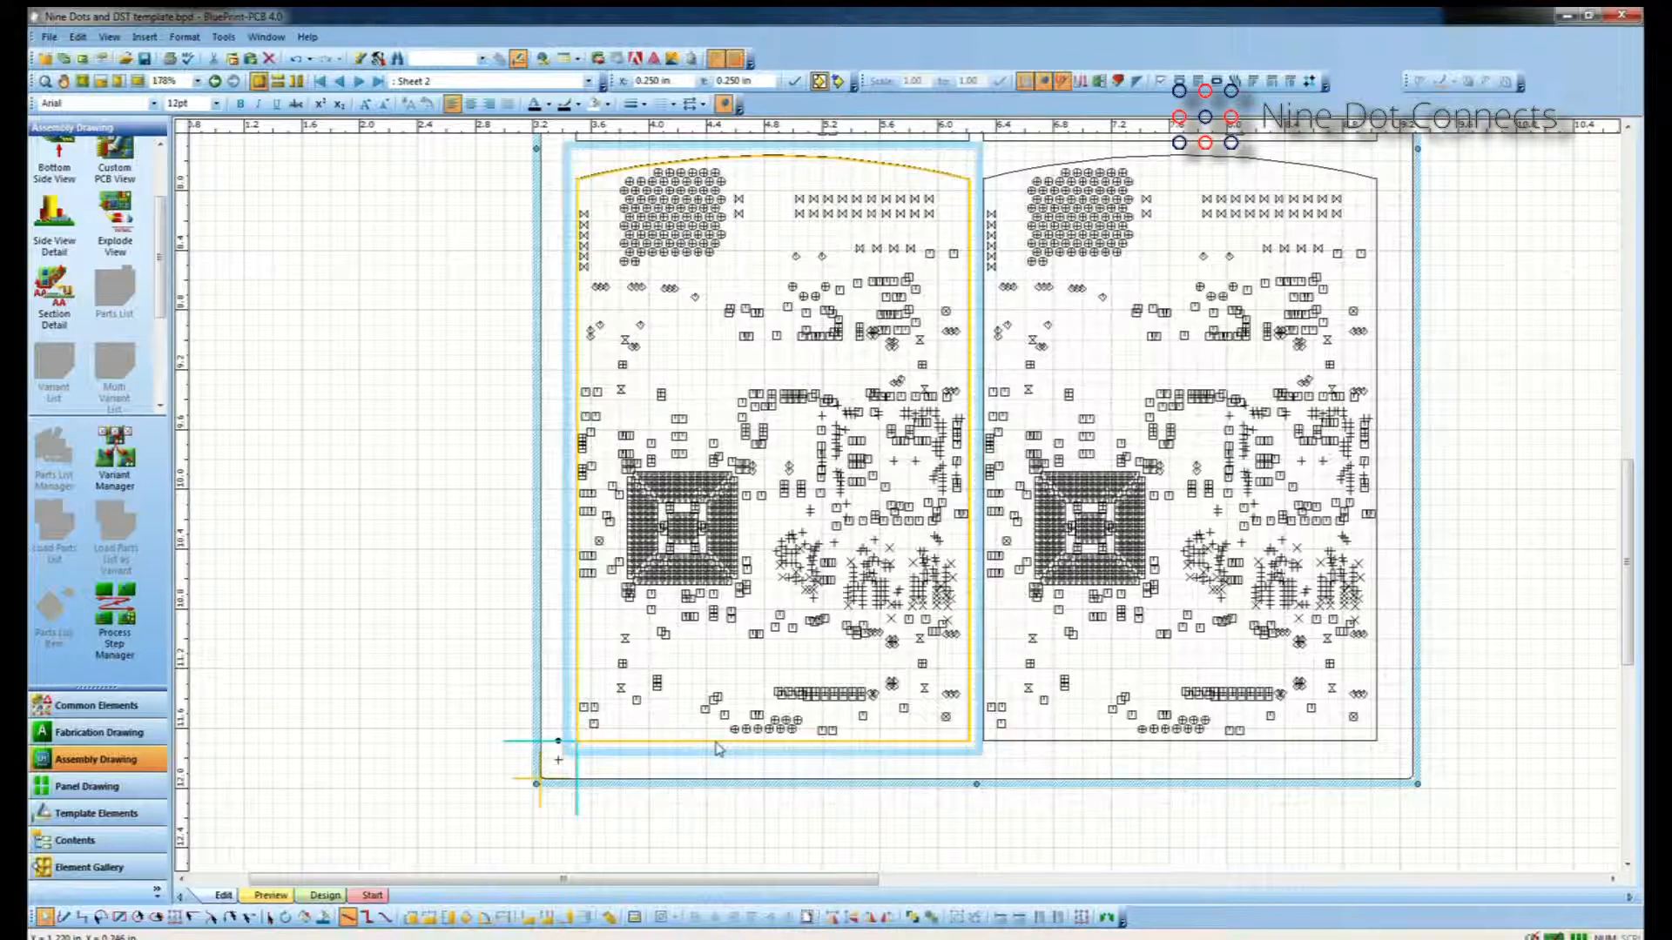
{"action": "right_click", "coordinate": [716, 745]}
{"action": "left_click", "coordinate": [771, 695]}
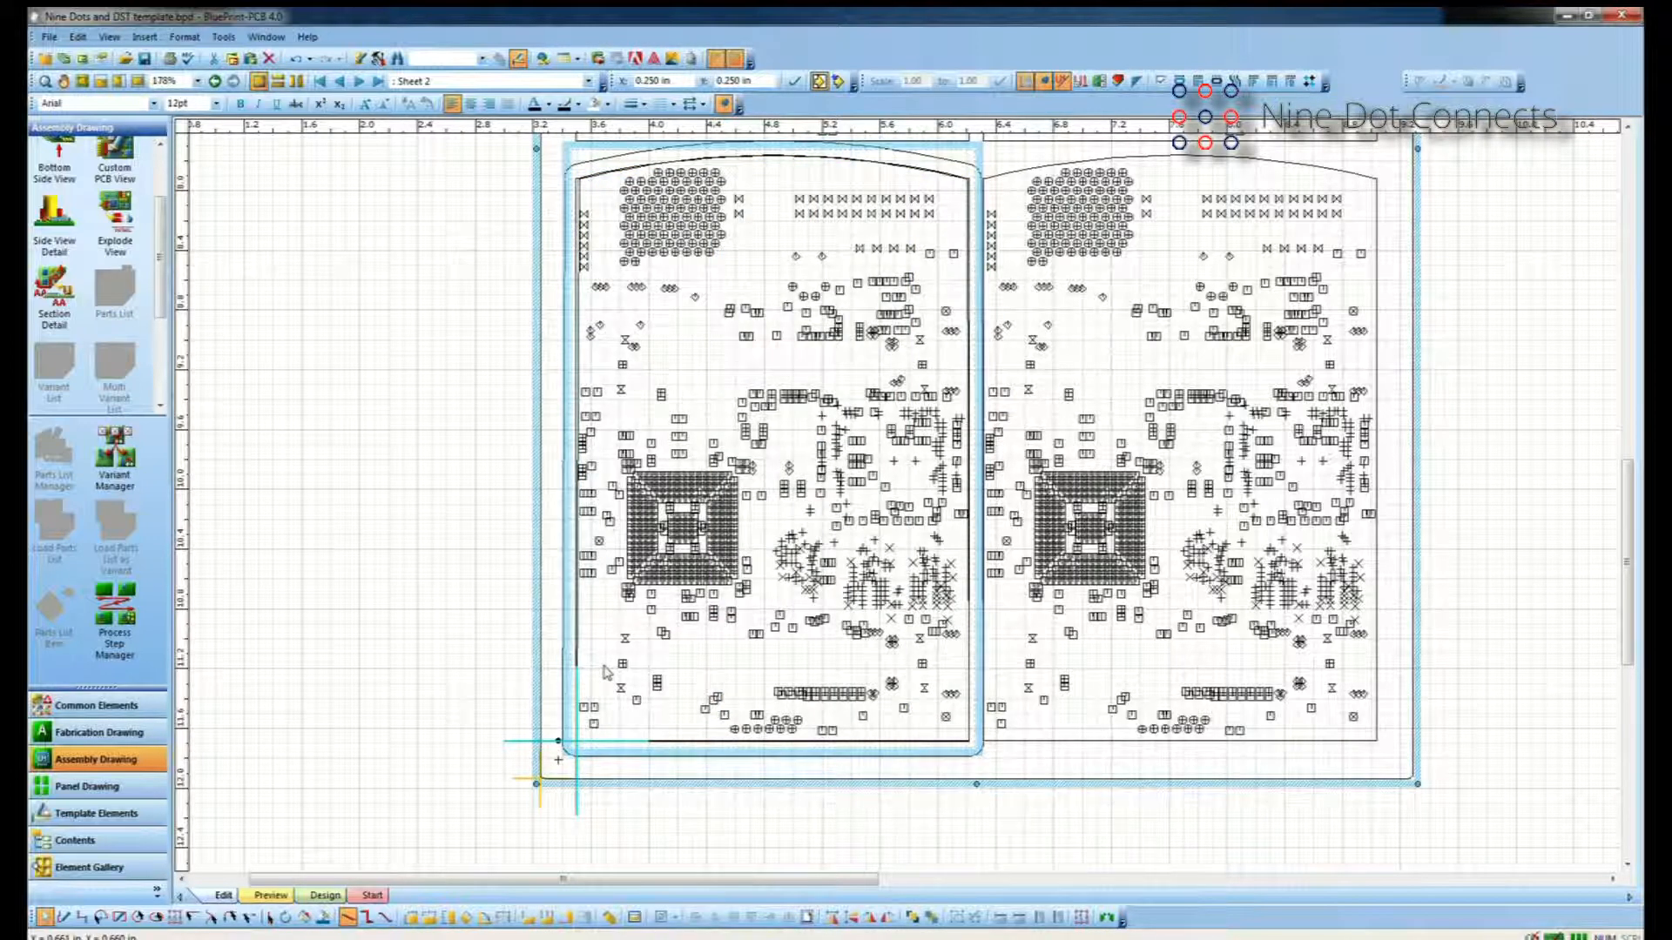
Place a mill tab on the lower edge of the lower-left board's routing path, at about X 1.550 in, Y 0.200 in.
{"action": "left_click", "coordinate": [117, 787]}
{"action": "left_click_drag", "start_coordinate": [159, 209], "coordinate": [158, 297]}
{"action": "left_click_drag", "start_coordinate": [54, 271], "coordinate": [753, 748]}
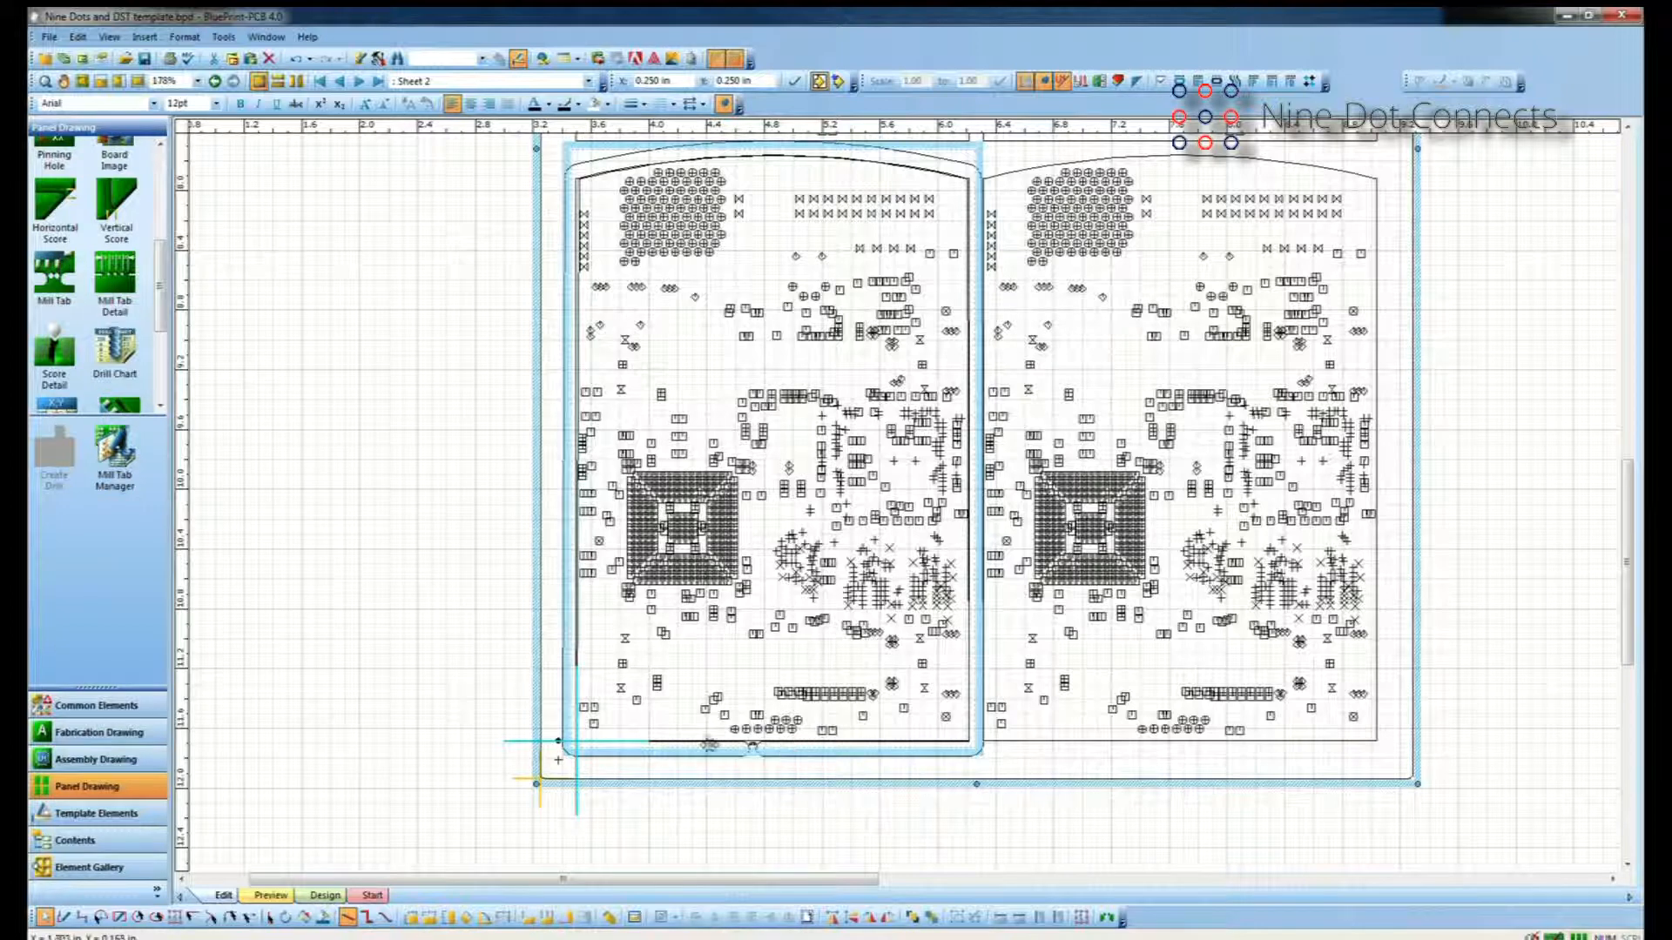
{"action": "left_click", "coordinate": [750, 747]}
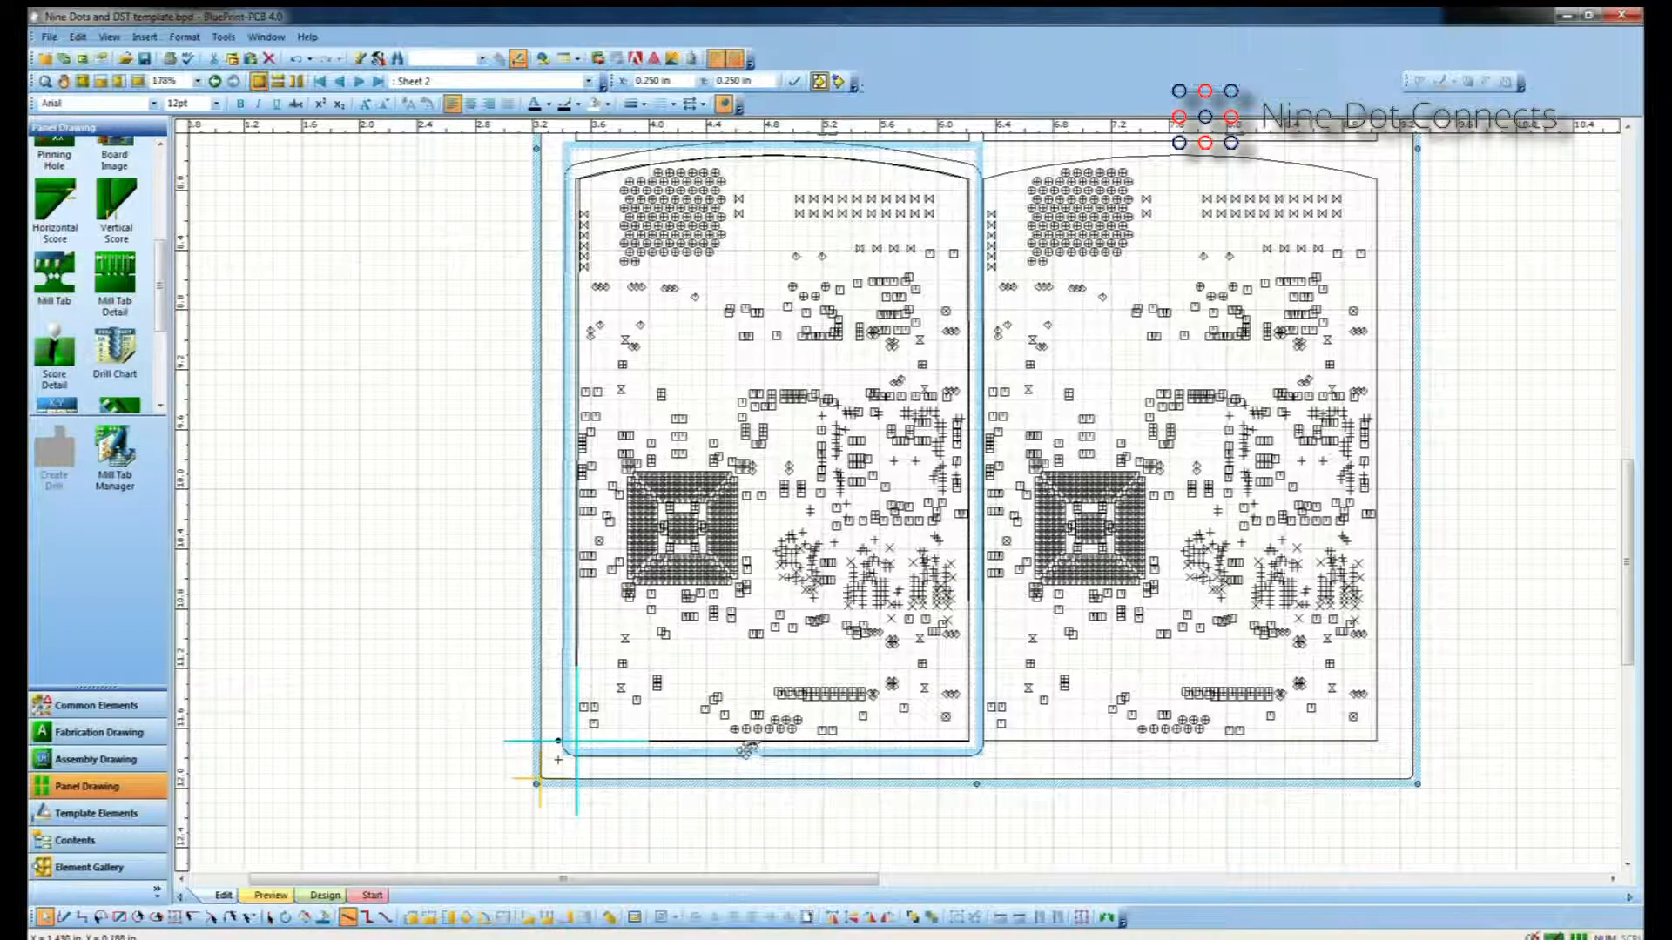
{"action": "left_click_drag", "start_coordinate": [750, 747], "coordinate": [759, 751]}
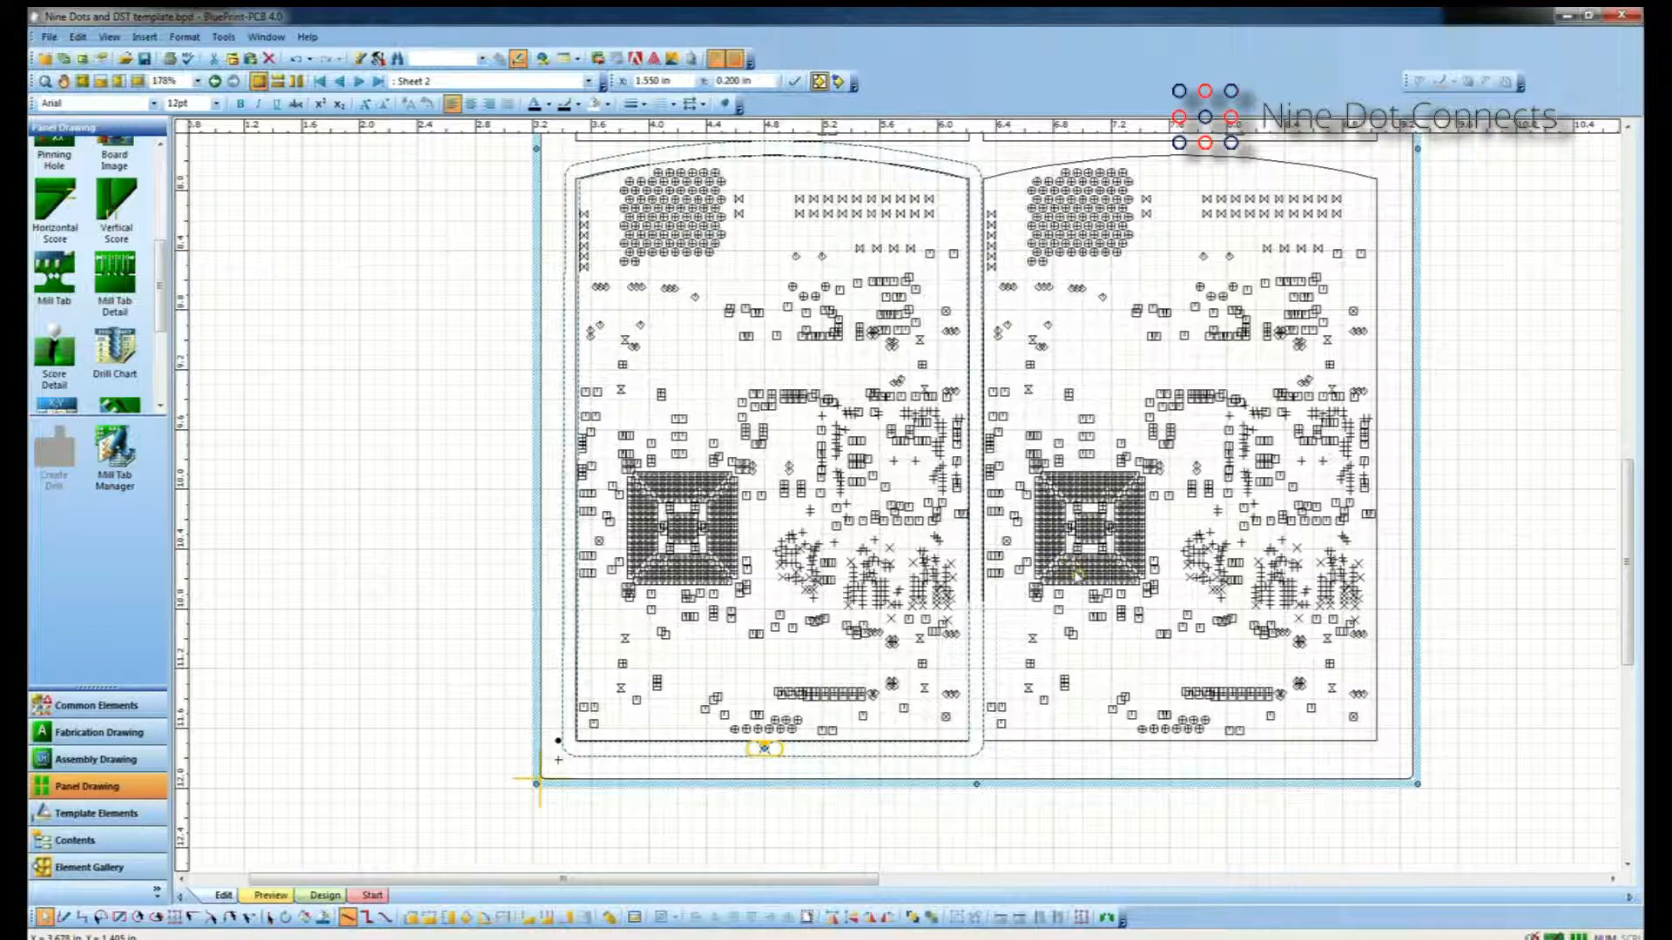
Examine the whole panel together with the dimensioned mill tab detail and the drill chart on the sheet.
{"action": "scroll", "coordinate": [1076, 575], "scroll_direction": "up", "scroll_amount": 2}
{"action": "scroll", "coordinate": [1077, 574], "scroll_direction": "down", "scroll_amount": 5, "text": "ctrl"}
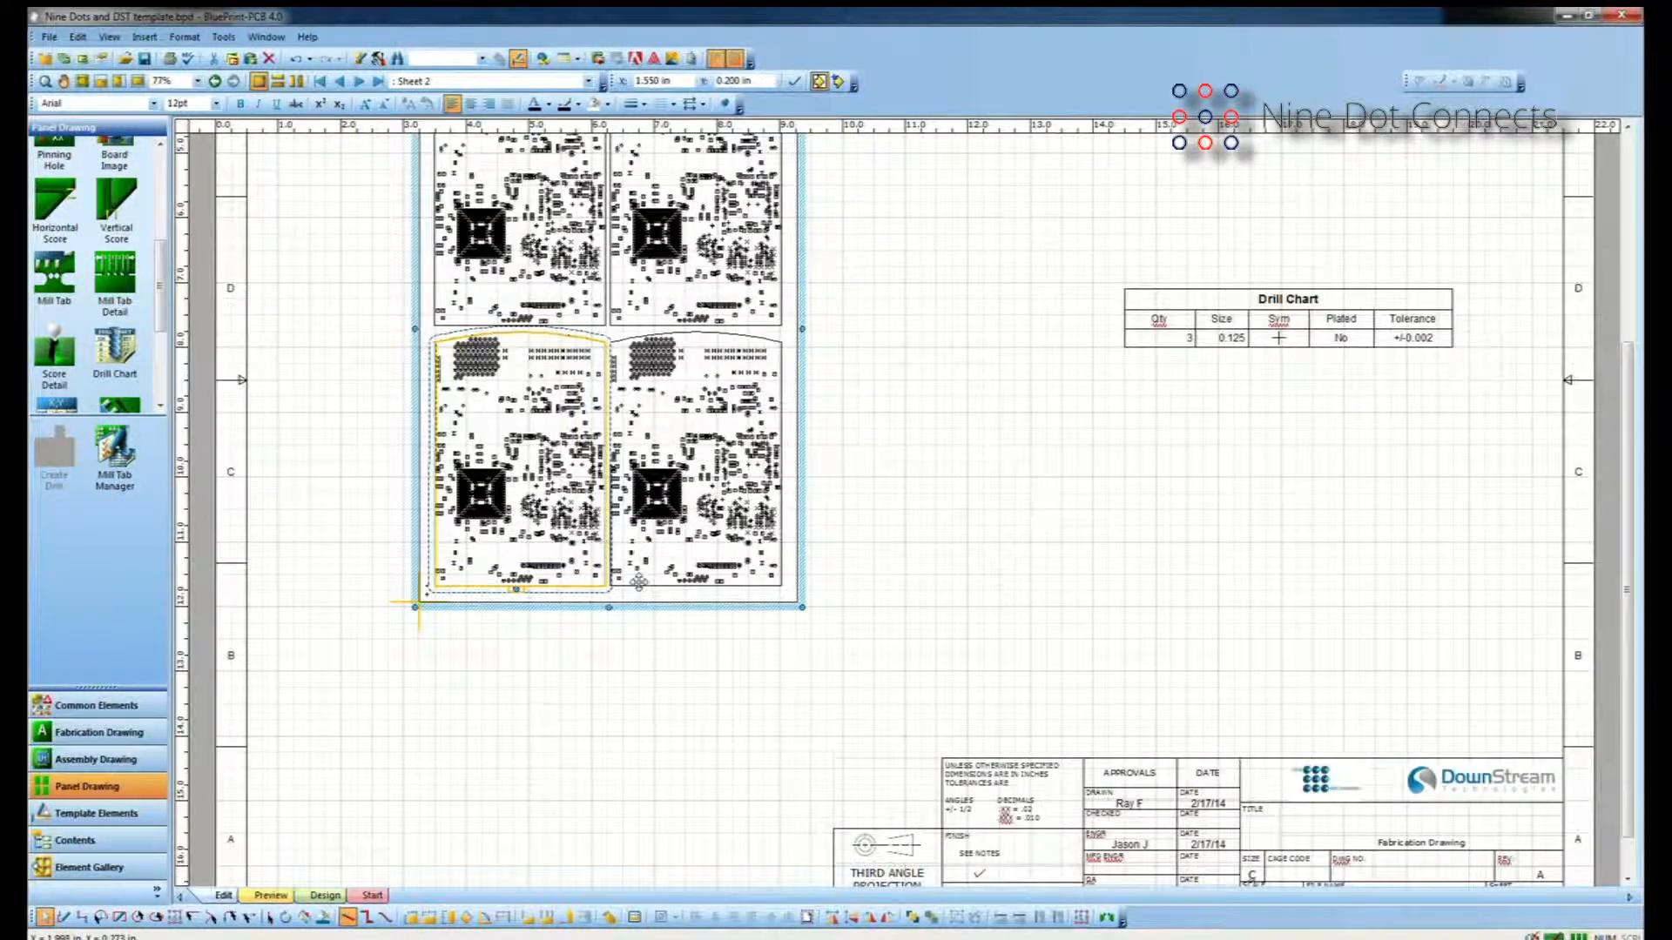
{"action": "scroll", "coordinate": [1203, 461], "scroll_direction": "up", "scroll_amount": 4}
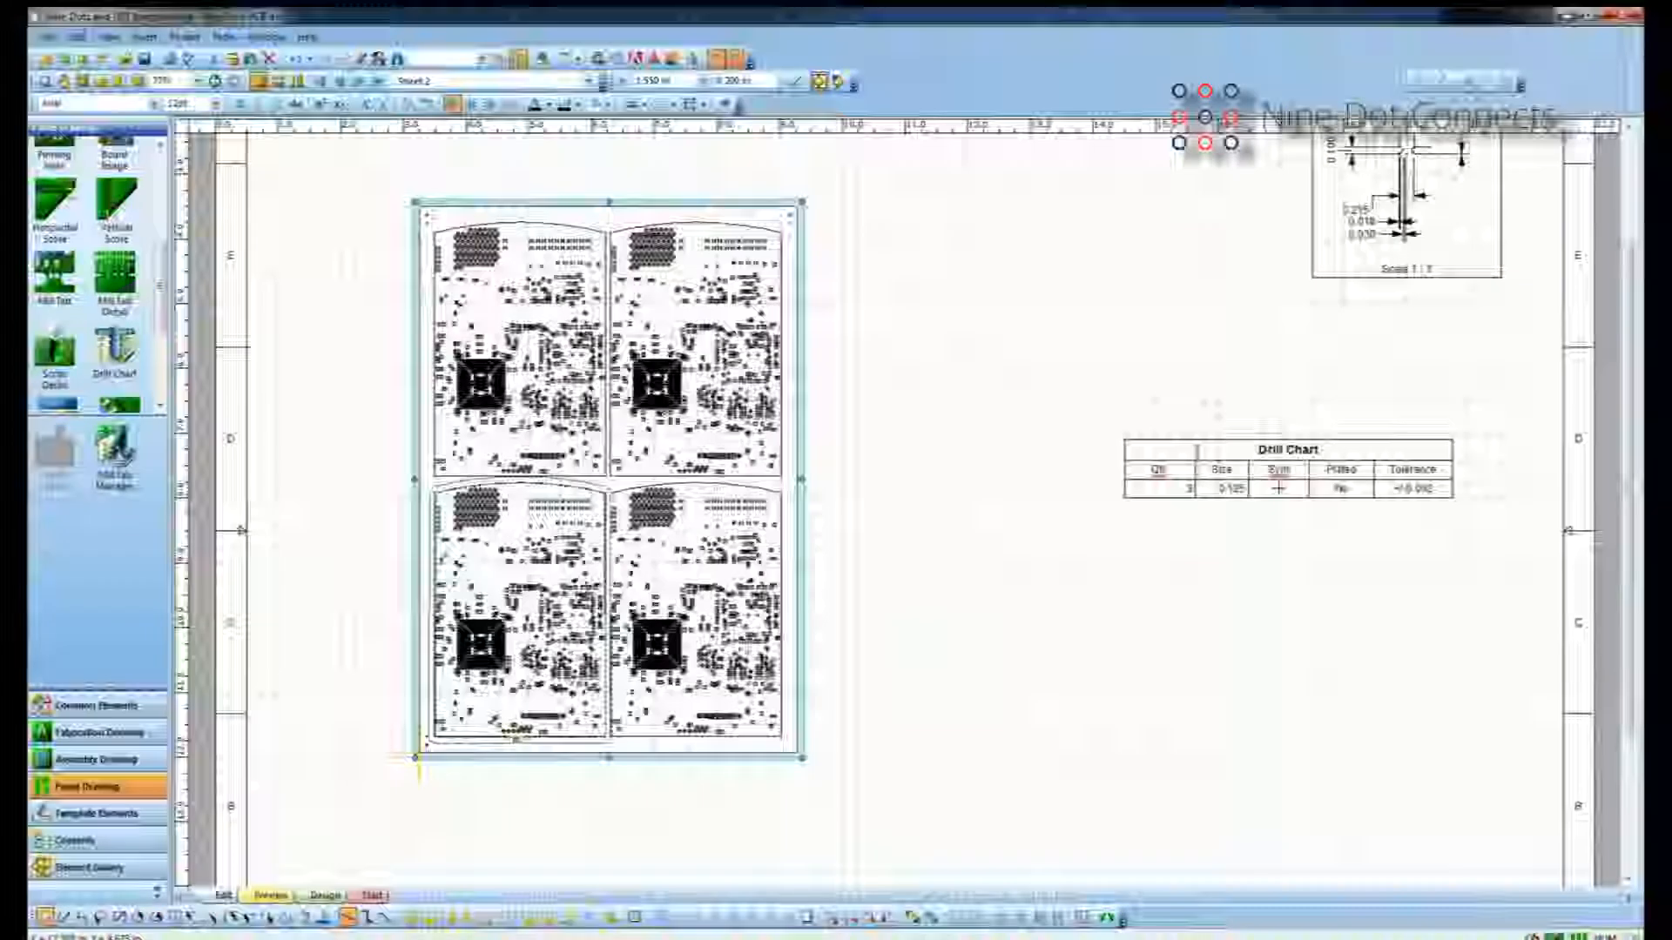
{"action": "scroll", "coordinate": [1201, 460], "scroll_direction": "up", "scroll_amount": 2}
{"action": "scroll", "coordinate": [1158, 544], "scroll_direction": "up", "scroll_amount": 2}
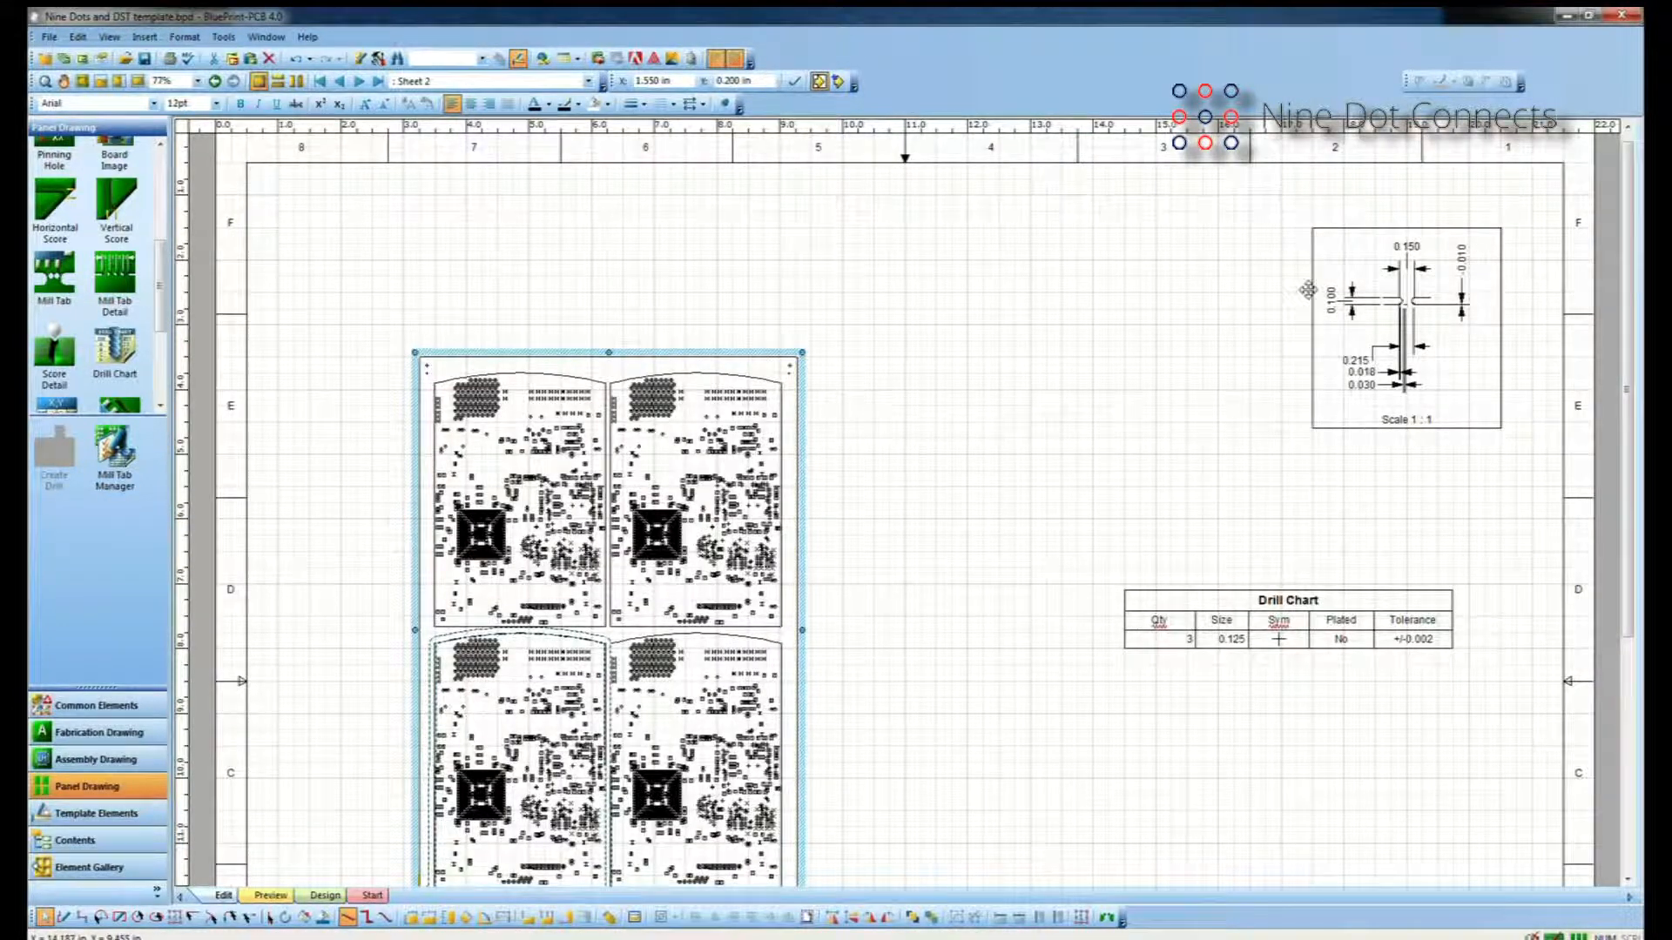
{"action": "scroll", "coordinate": [1045, 634], "scroll_direction": "down", "scroll_amount": 4}
{"action": "scroll", "coordinate": [1047, 626], "scroll_direction": "up", "scroll_amount": 4}
{"action": "scroll", "coordinate": [1046, 624], "scroll_direction": "down", "scroll_amount": 2}
{"action": "scroll", "coordinate": [1044, 623], "scroll_direction": "up", "scroll_amount": 2}
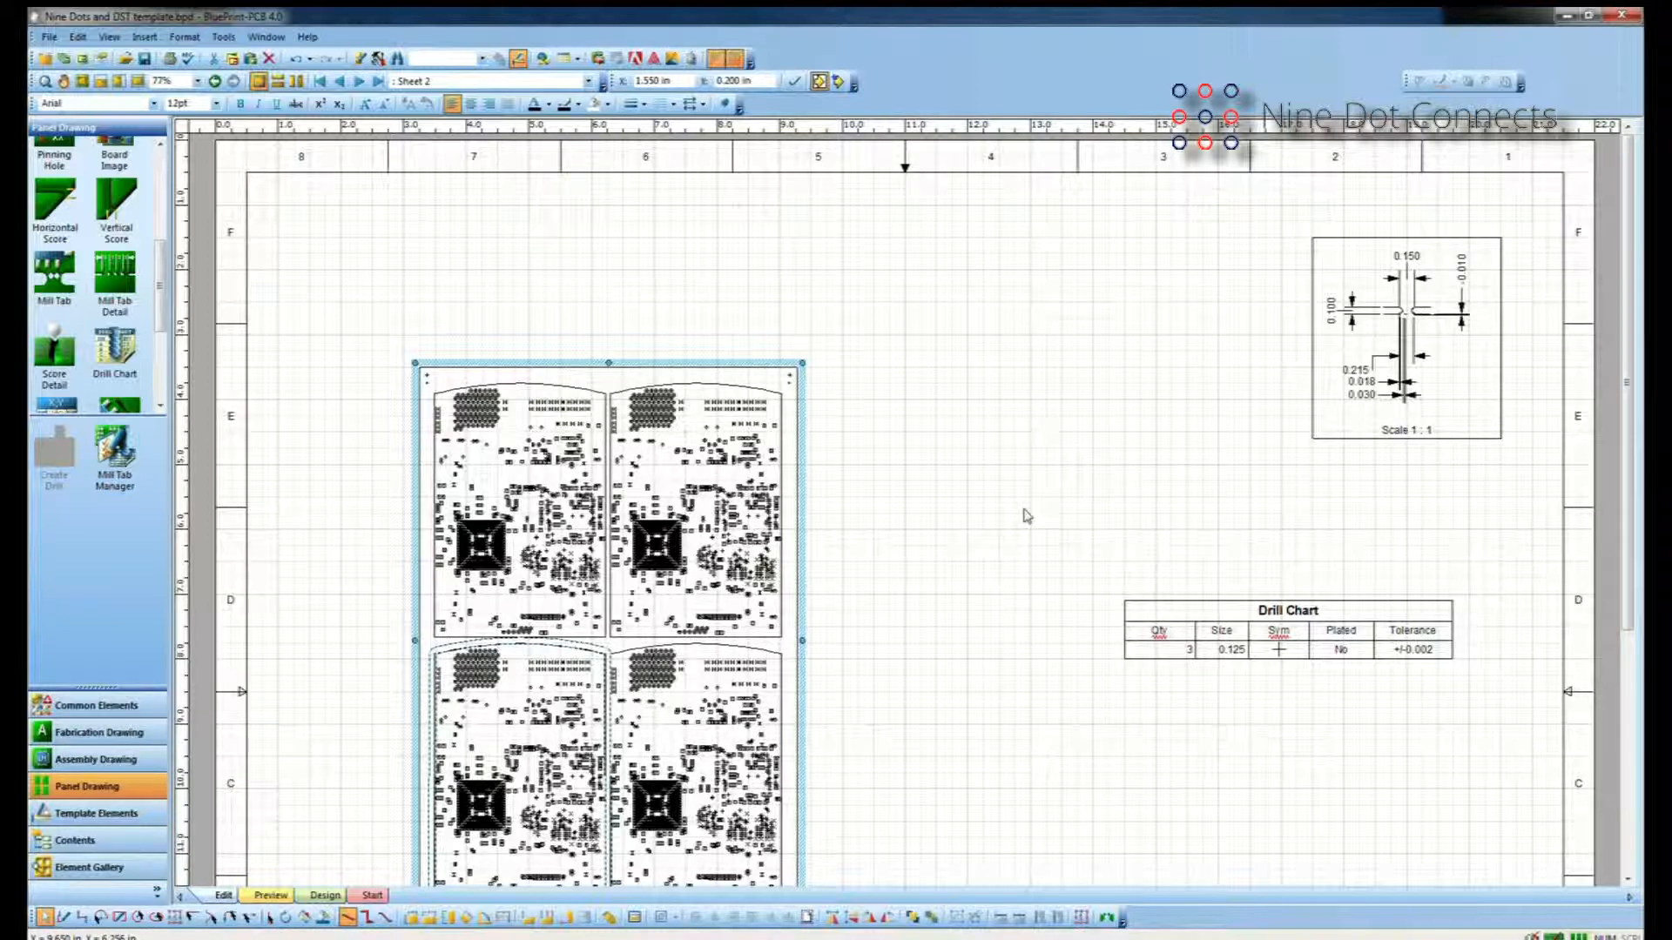
{"action": "mouse_move", "coordinate": [1012, 500]}
{"action": "middle_mouse_down"}
{"action": "mouse_move", "coordinate": [1022, 523]}
{"action": "mouse_move", "coordinate": [1000, 551]}
{"action": "middle_mouse_up"}
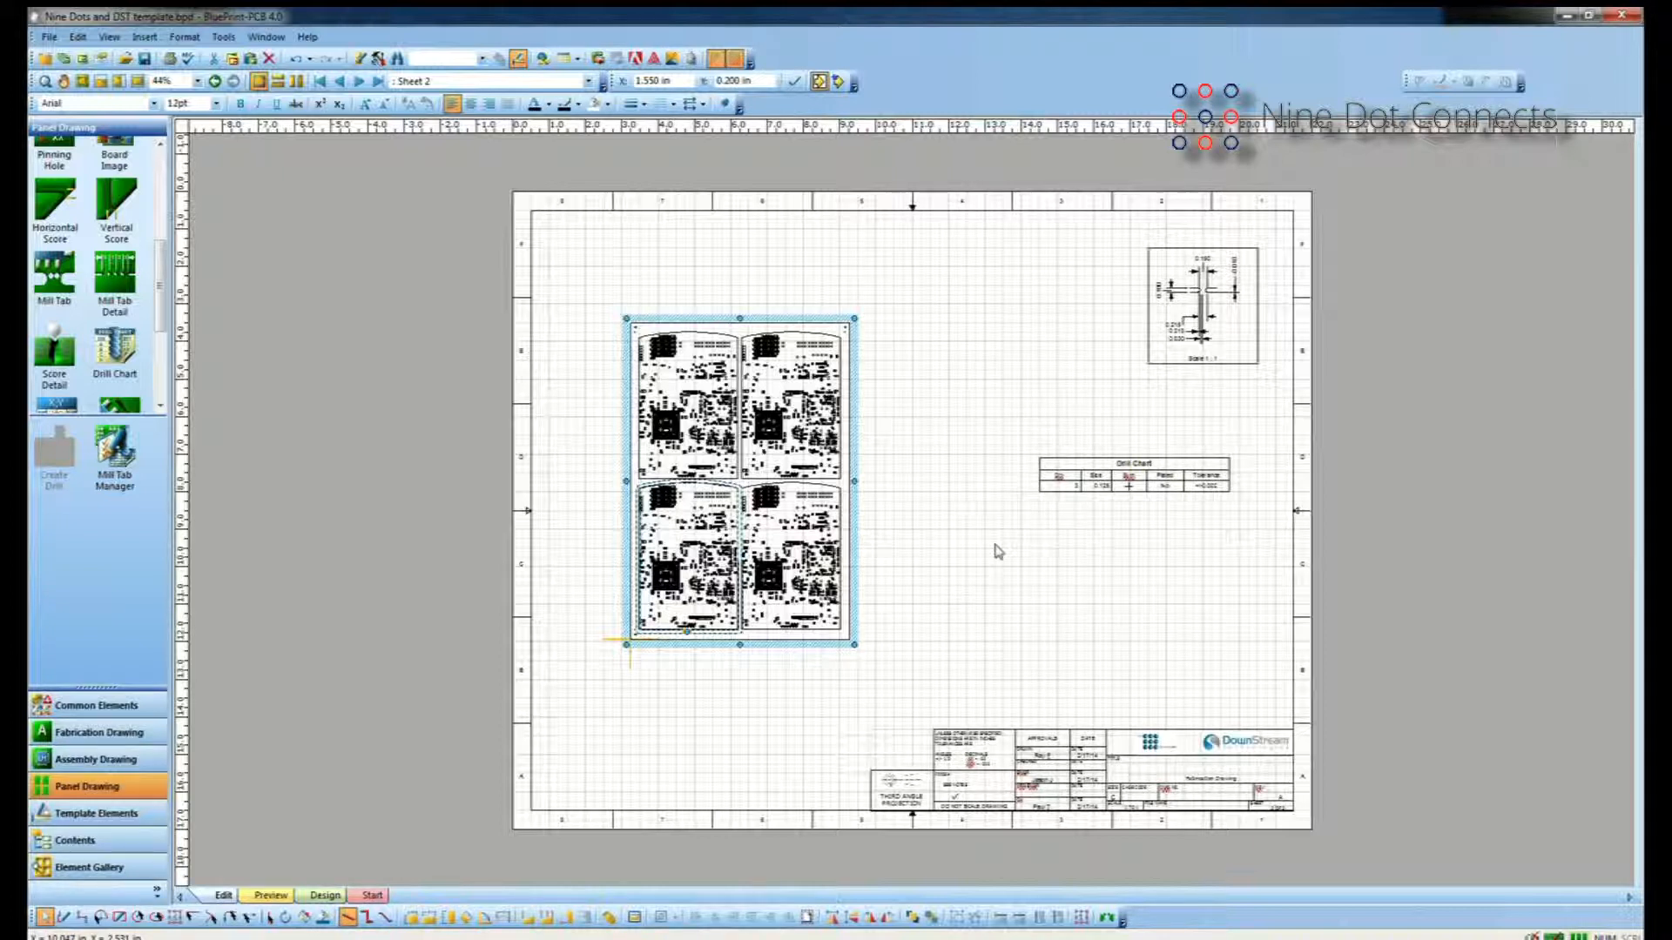
Switch to the BluePrint-PCB Viewer window with the release package template wednesday_FINAL.bpd.
{"action": "left_click", "coordinate": [50, 37]}
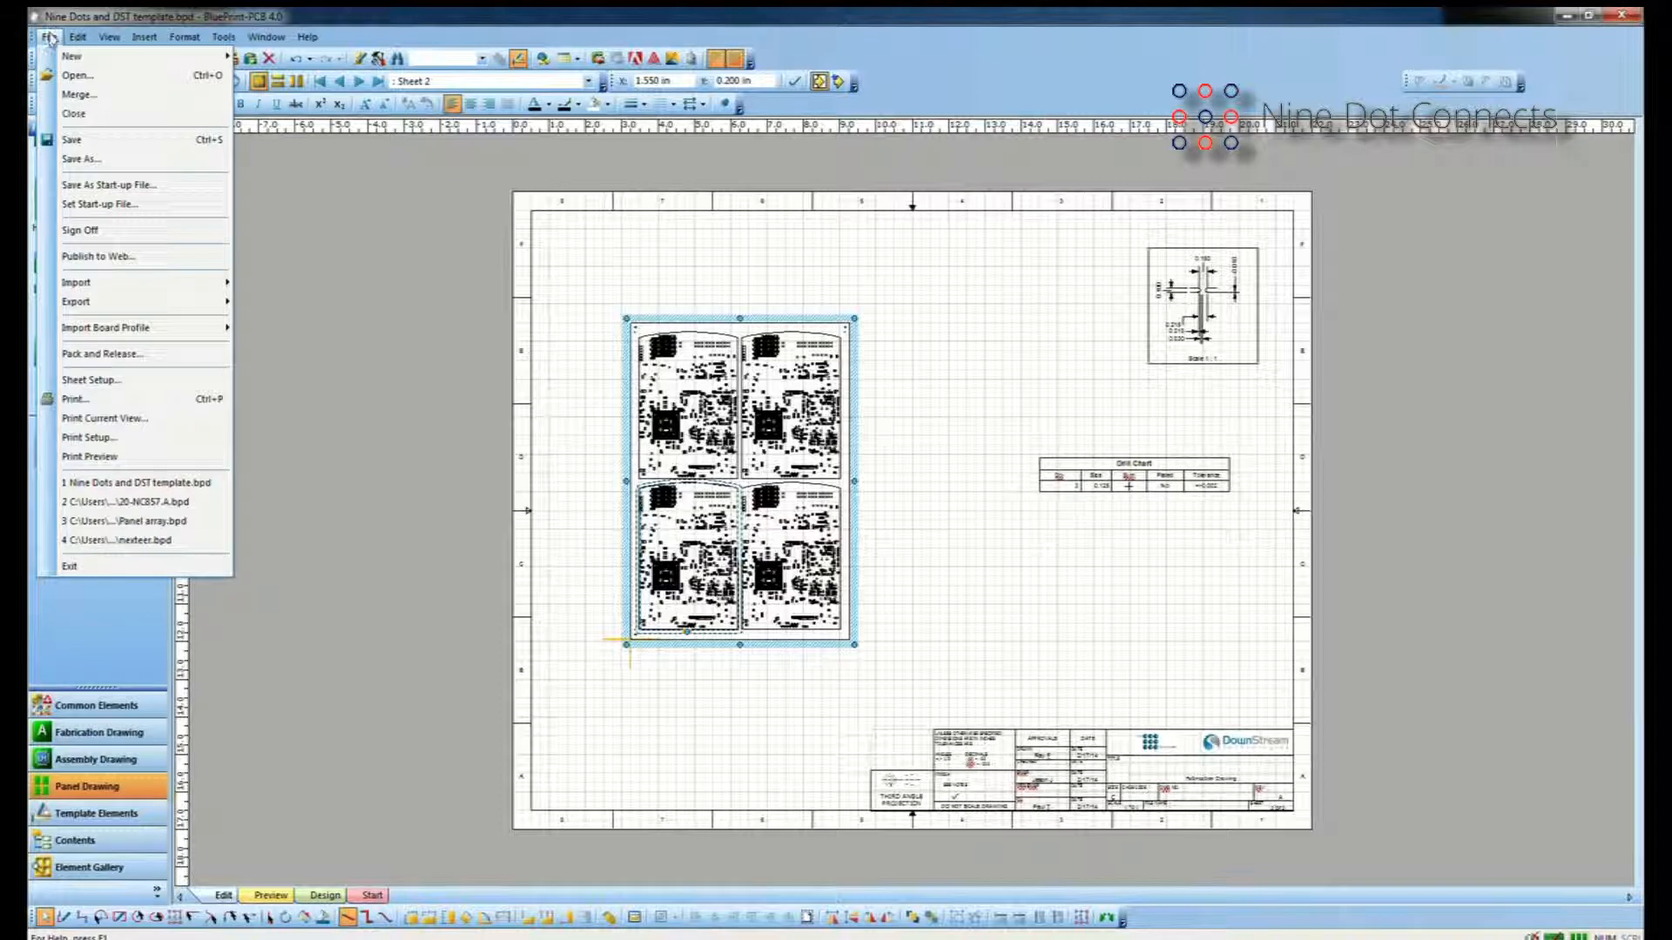
{"action": "mouse_move", "coordinate": [196, 303]}
{"action": "mouse_move", "coordinate": [523, 936]}
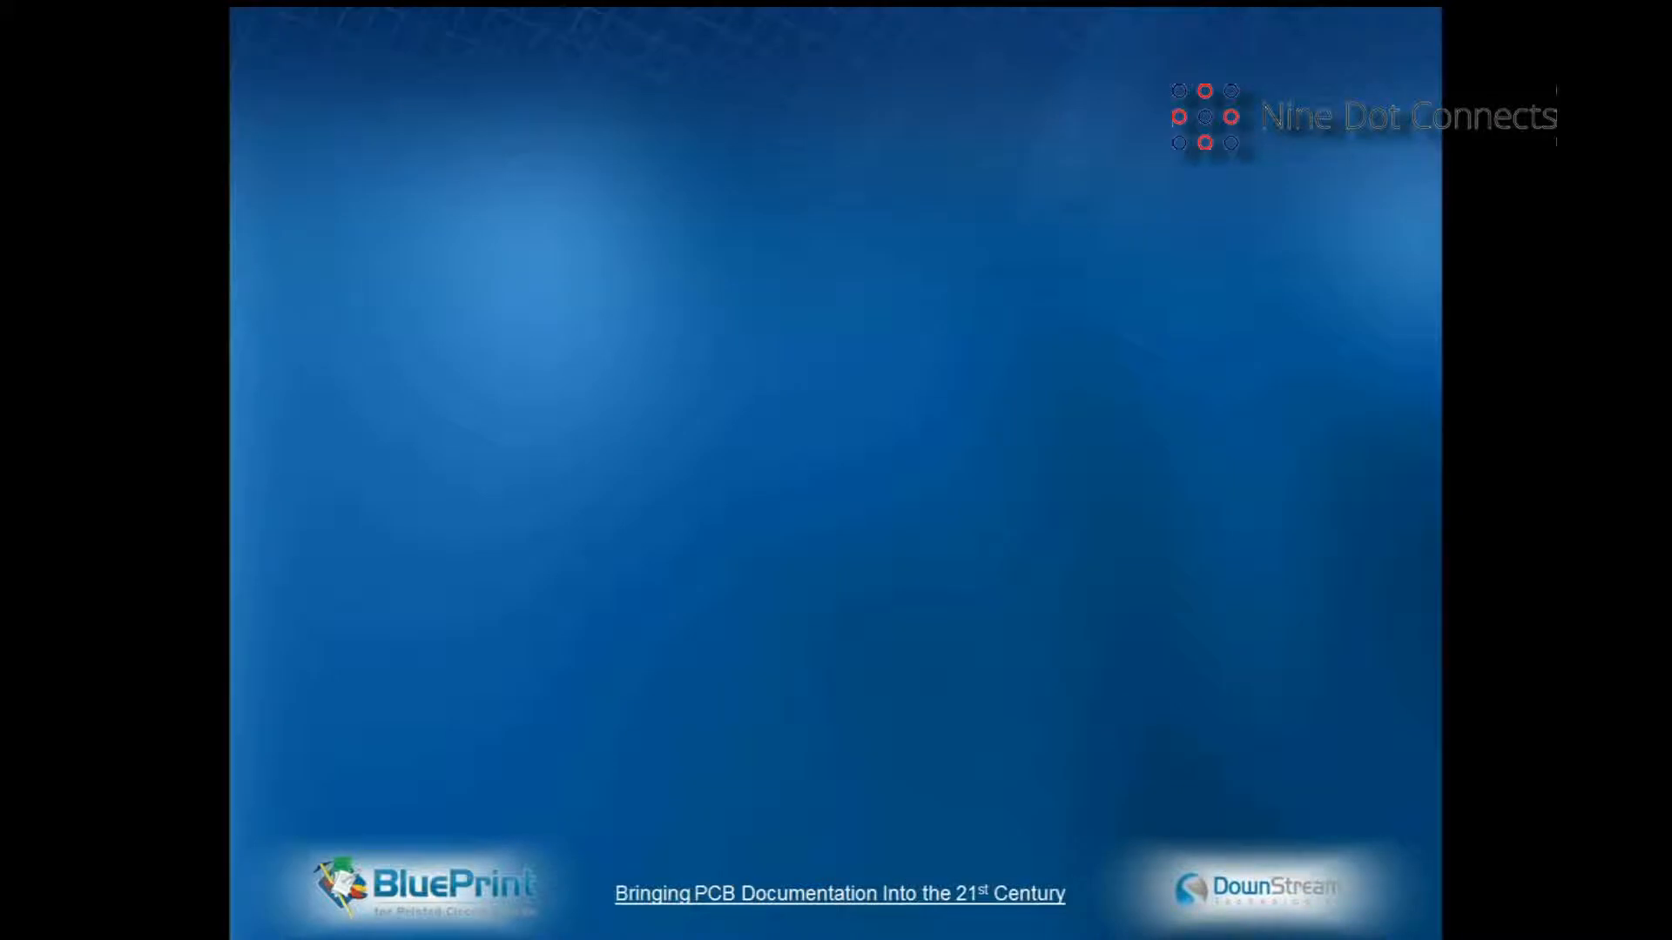
{"action": "left_click", "coordinate": [522, 934]}
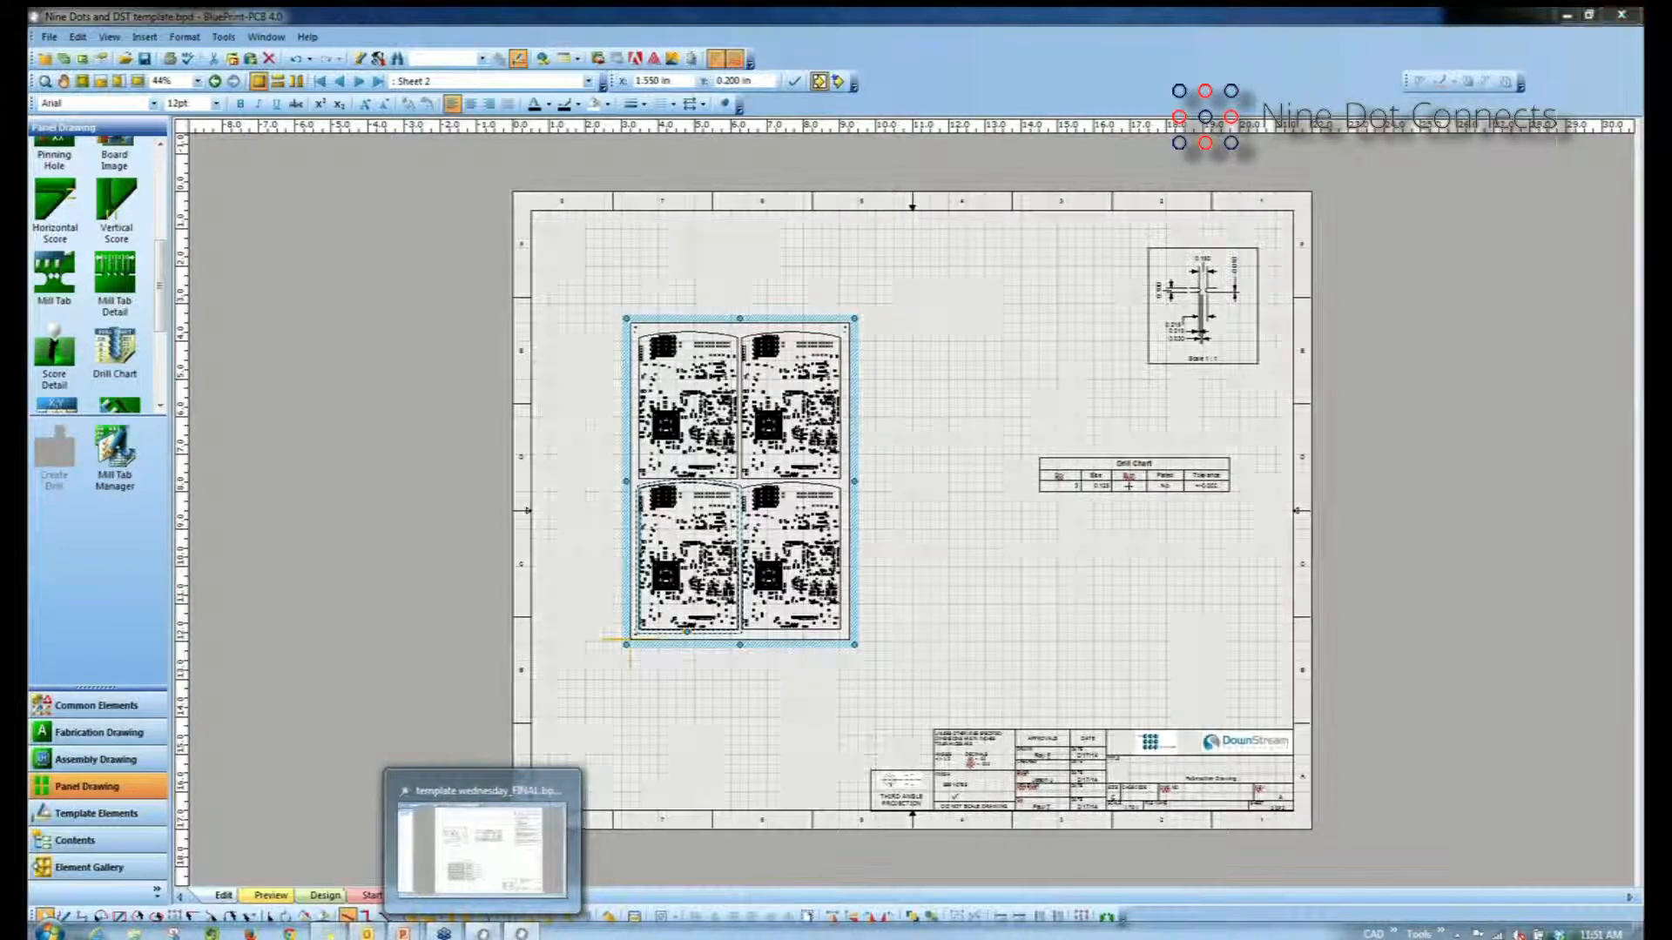
{"action": "left_click", "coordinate": [505, 848]}
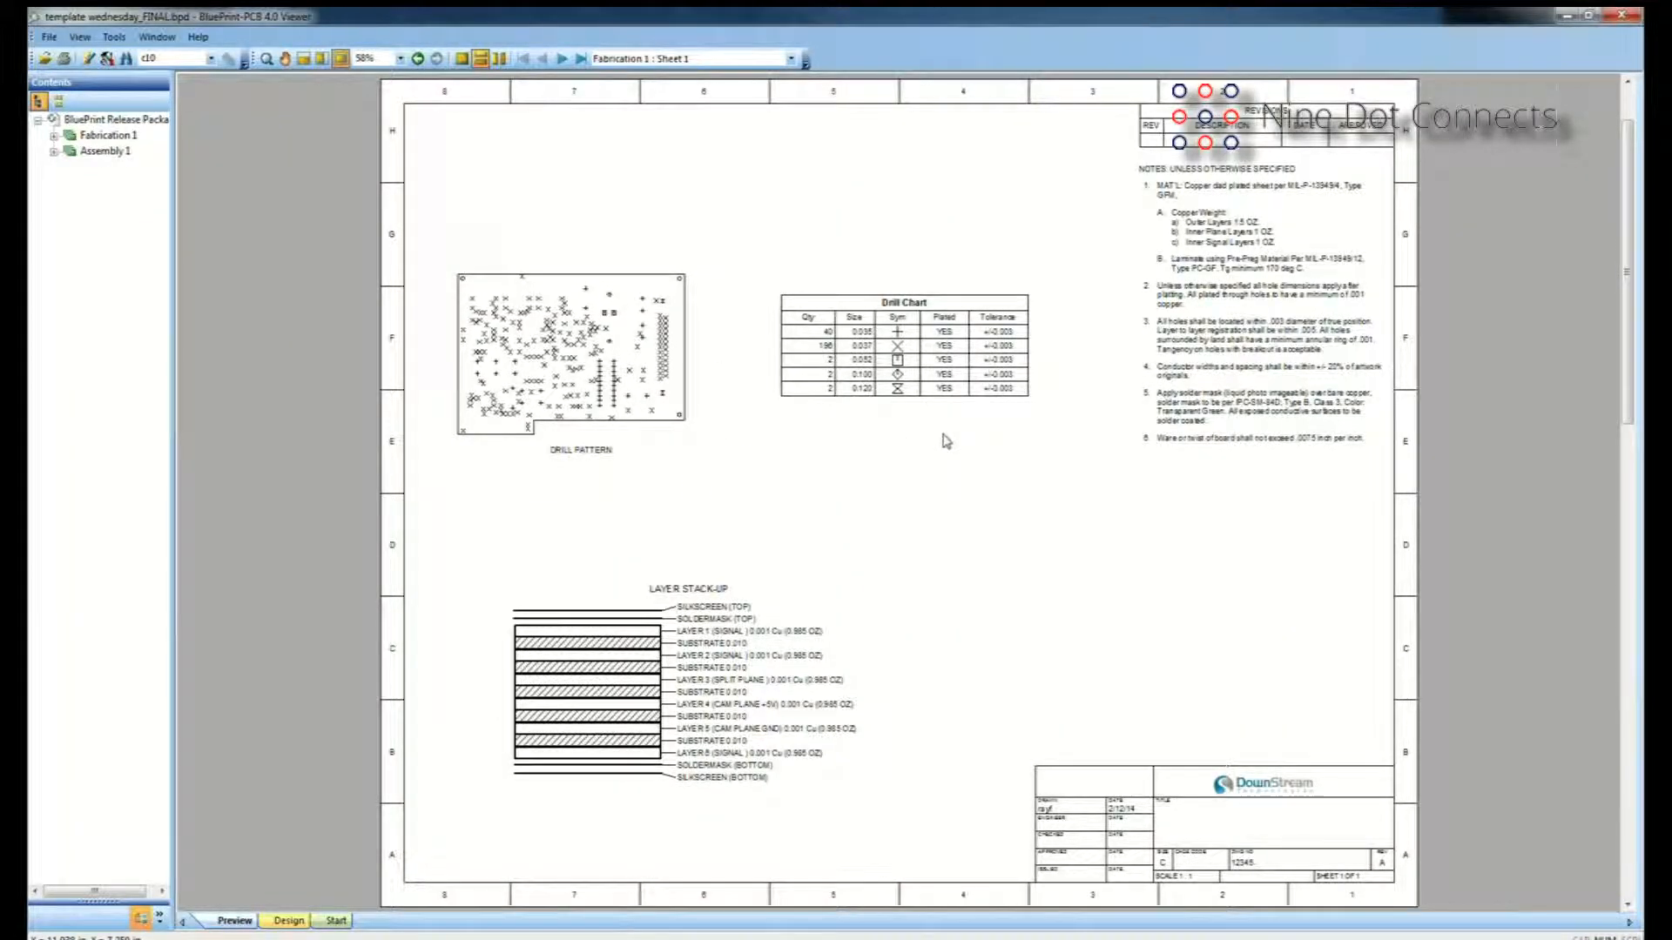
Follow the R4 reference designator link in the assembly parts list to its bottom-side view and close the link window.
{"action": "scroll", "coordinate": [945, 440], "scroll_direction": "down", "scroll_amount": 15}
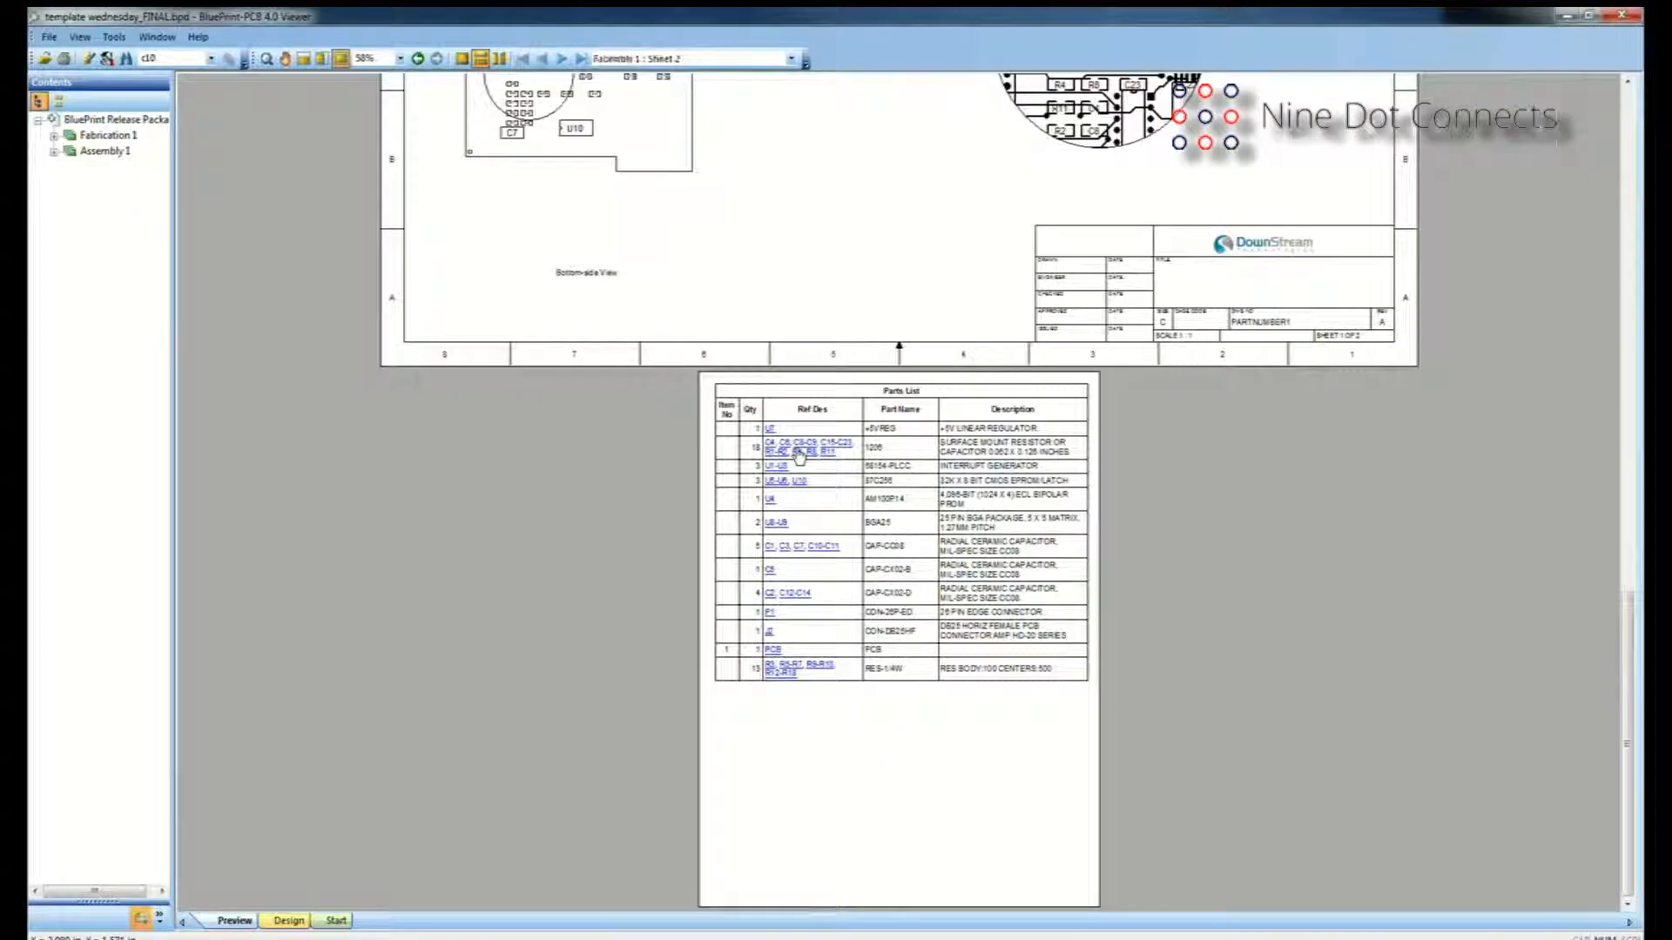
{"action": "left_click", "coordinate": [798, 452]}
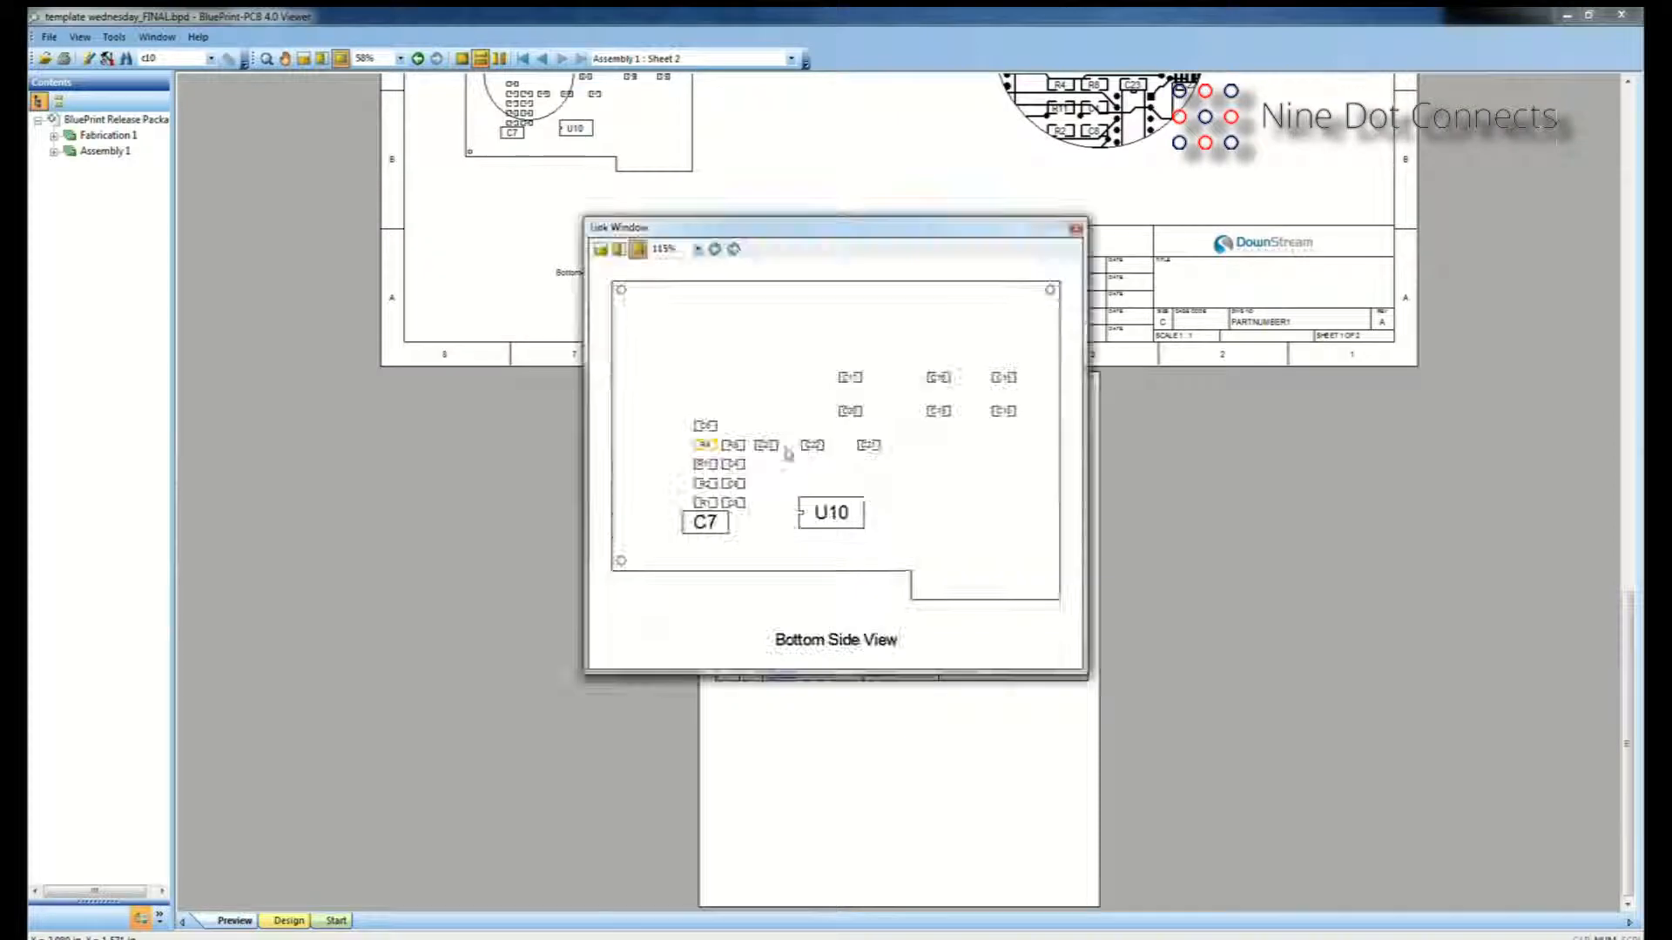
{"action": "left_click", "coordinate": [1076, 229]}
Return to the release package's first fabrication sheet, and put away the viewer and drawing windows to show the presentation.
{"action": "scroll", "coordinate": [849, 414], "scroll_direction": "up", "scroll_amount": 5}
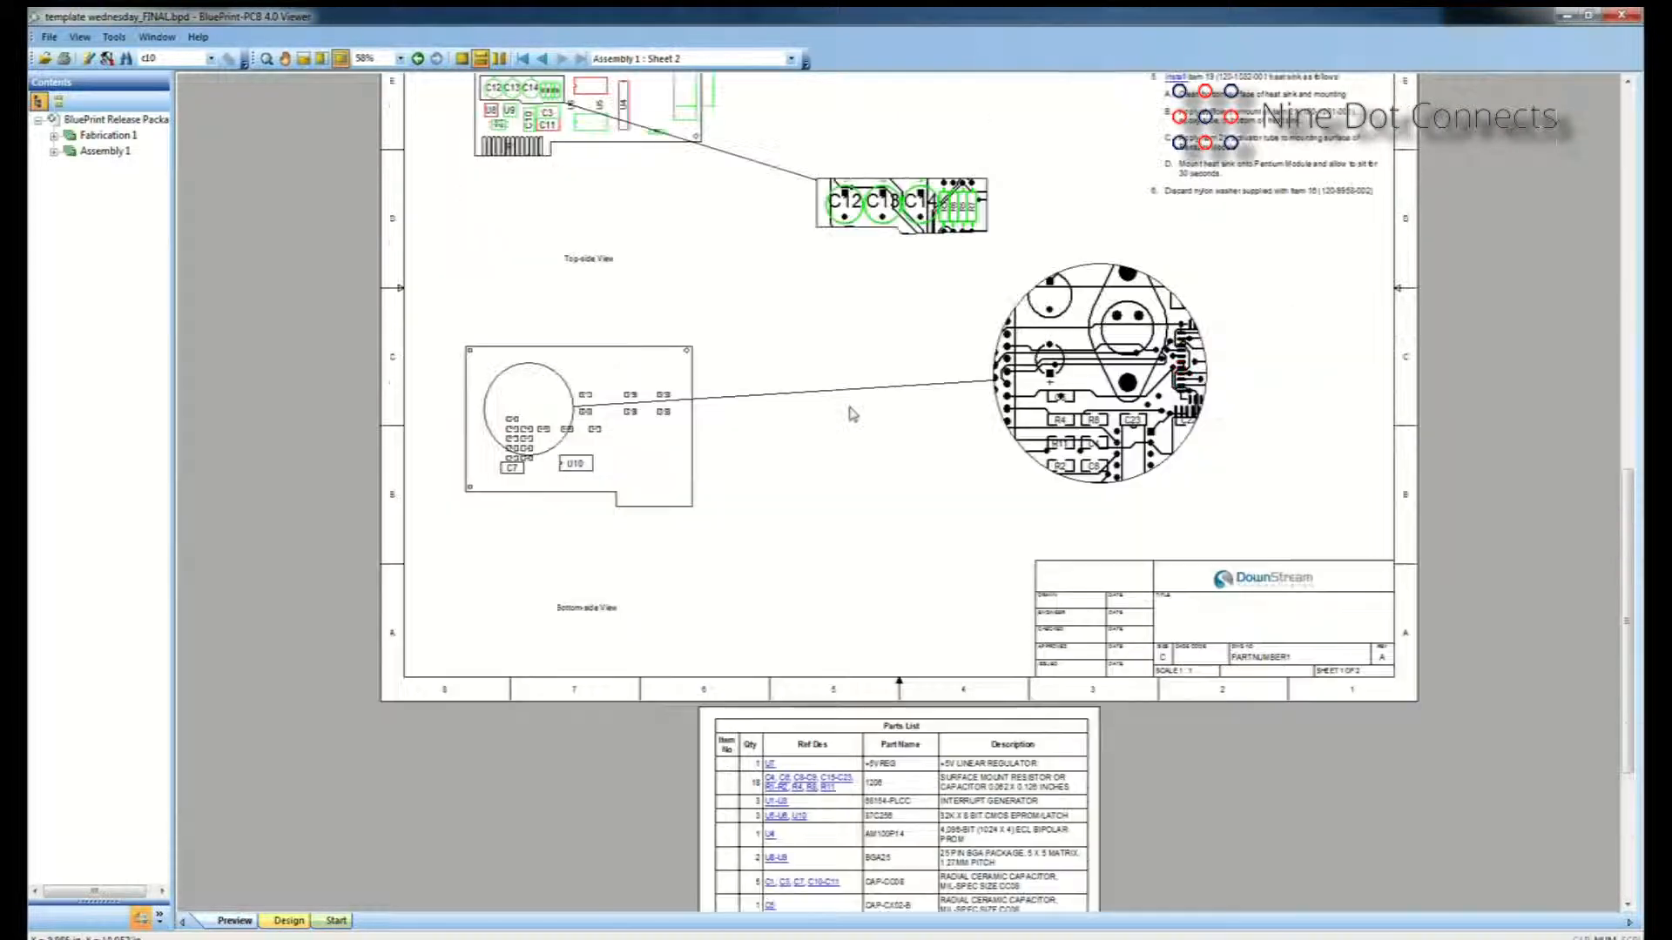
{"action": "scroll", "coordinate": [846, 408], "scroll_direction": "up", "scroll_amount": 10}
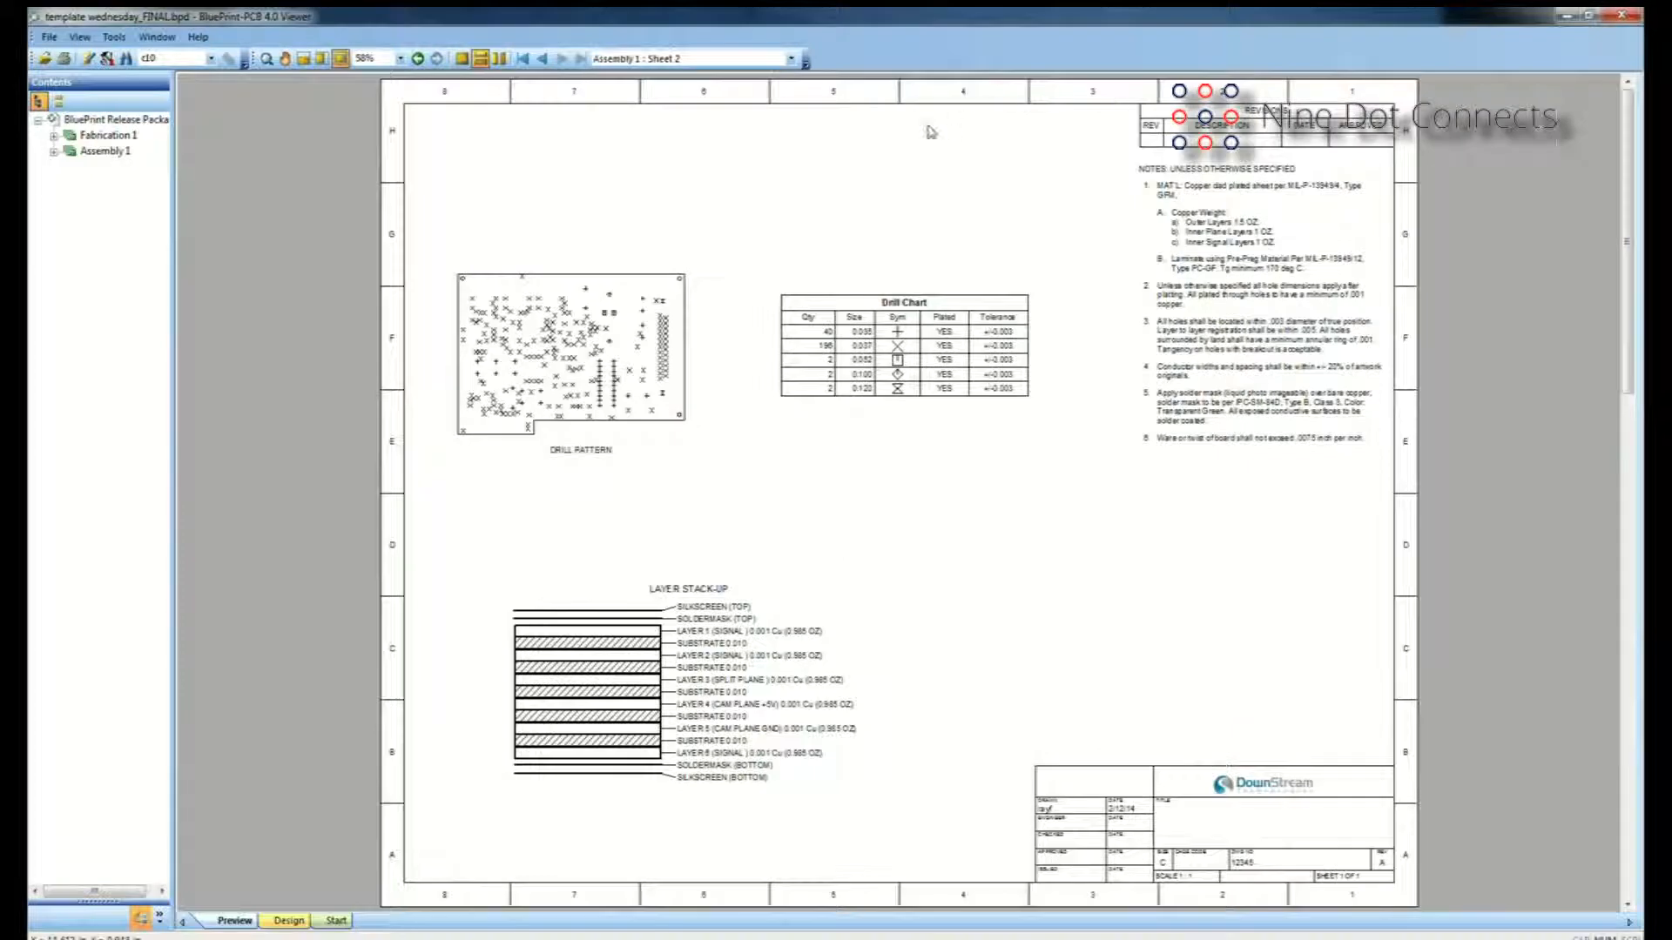
{"action": "left_click", "coordinate": [1607, 16]}
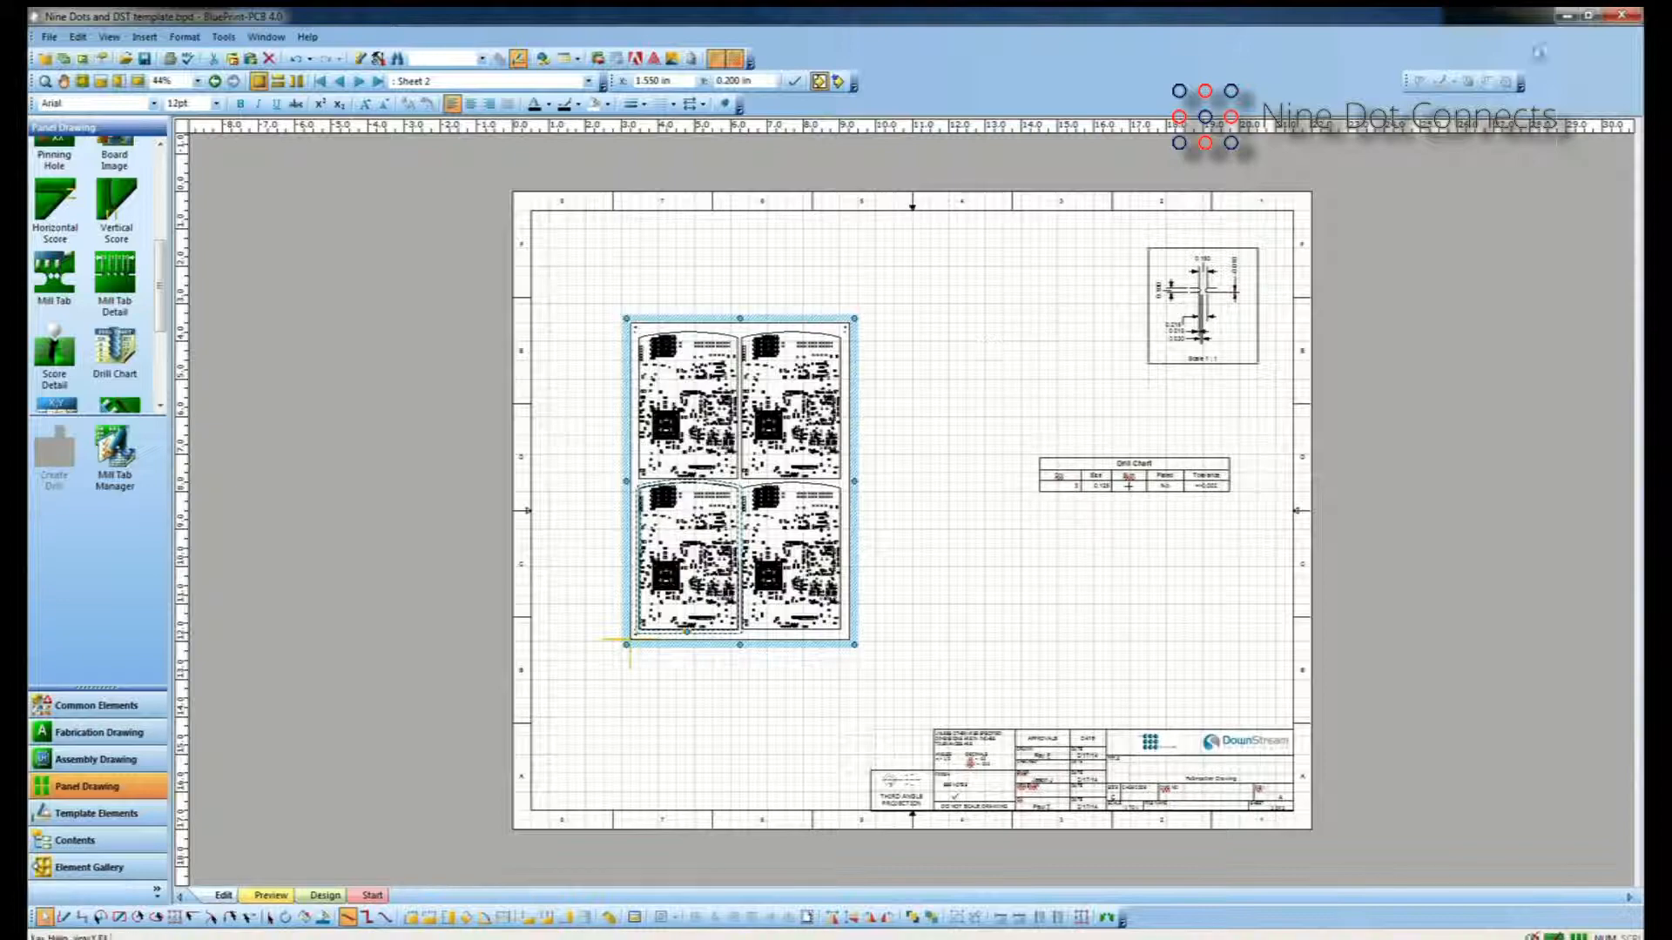
{"action": "left_click", "coordinate": [1564, 15]}
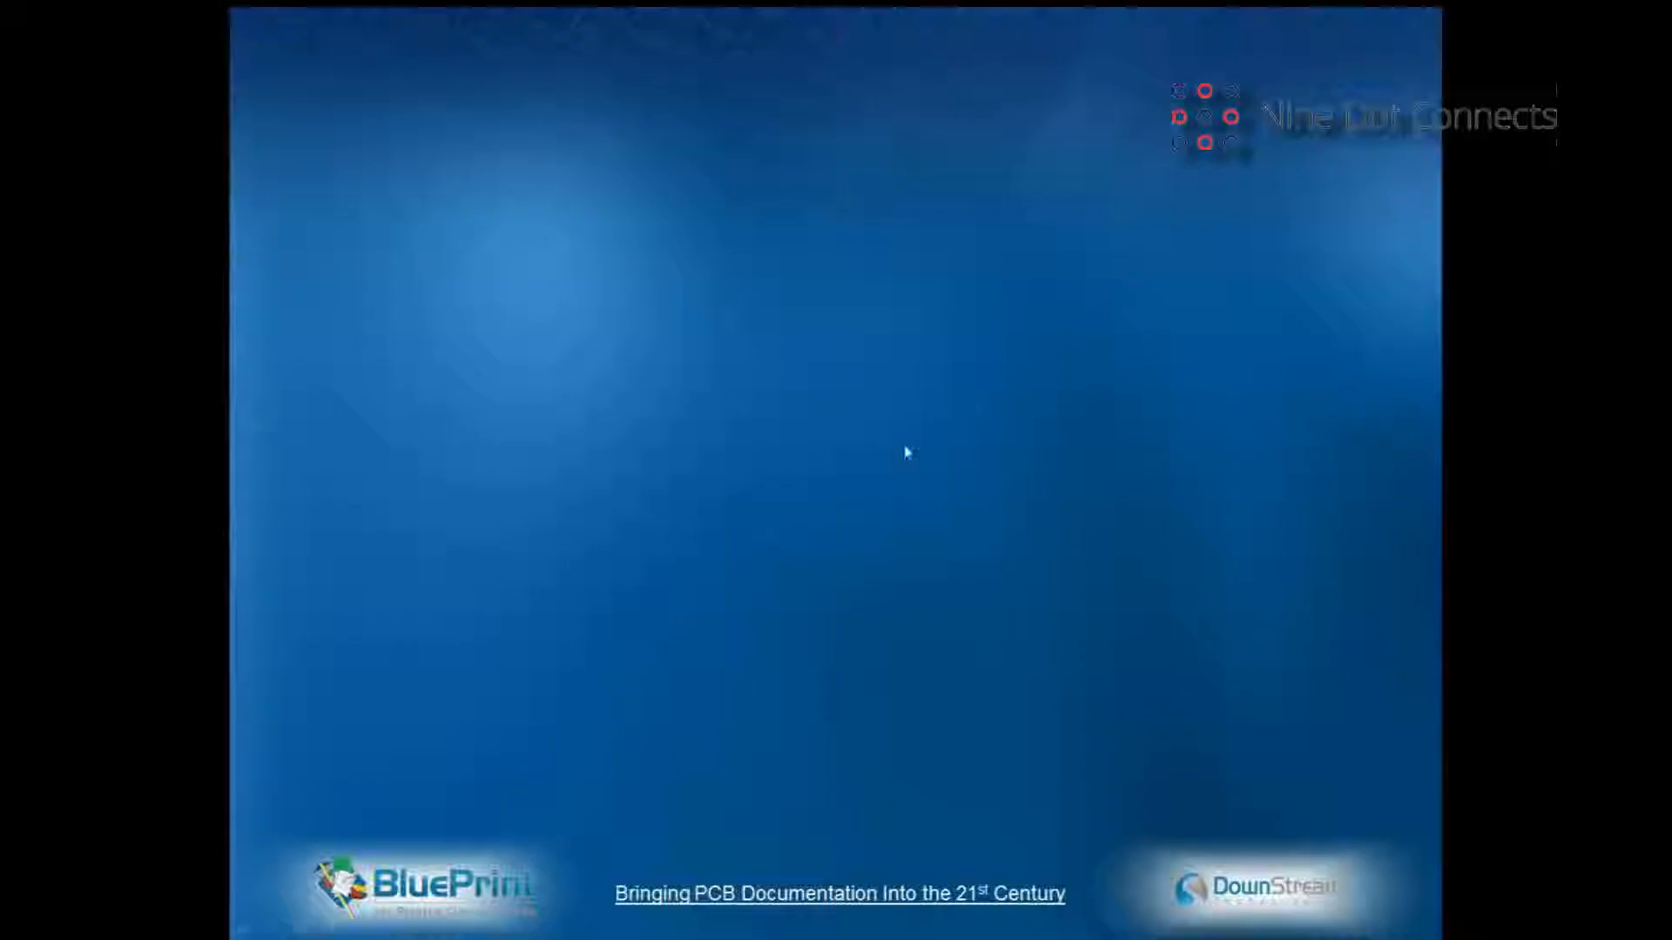